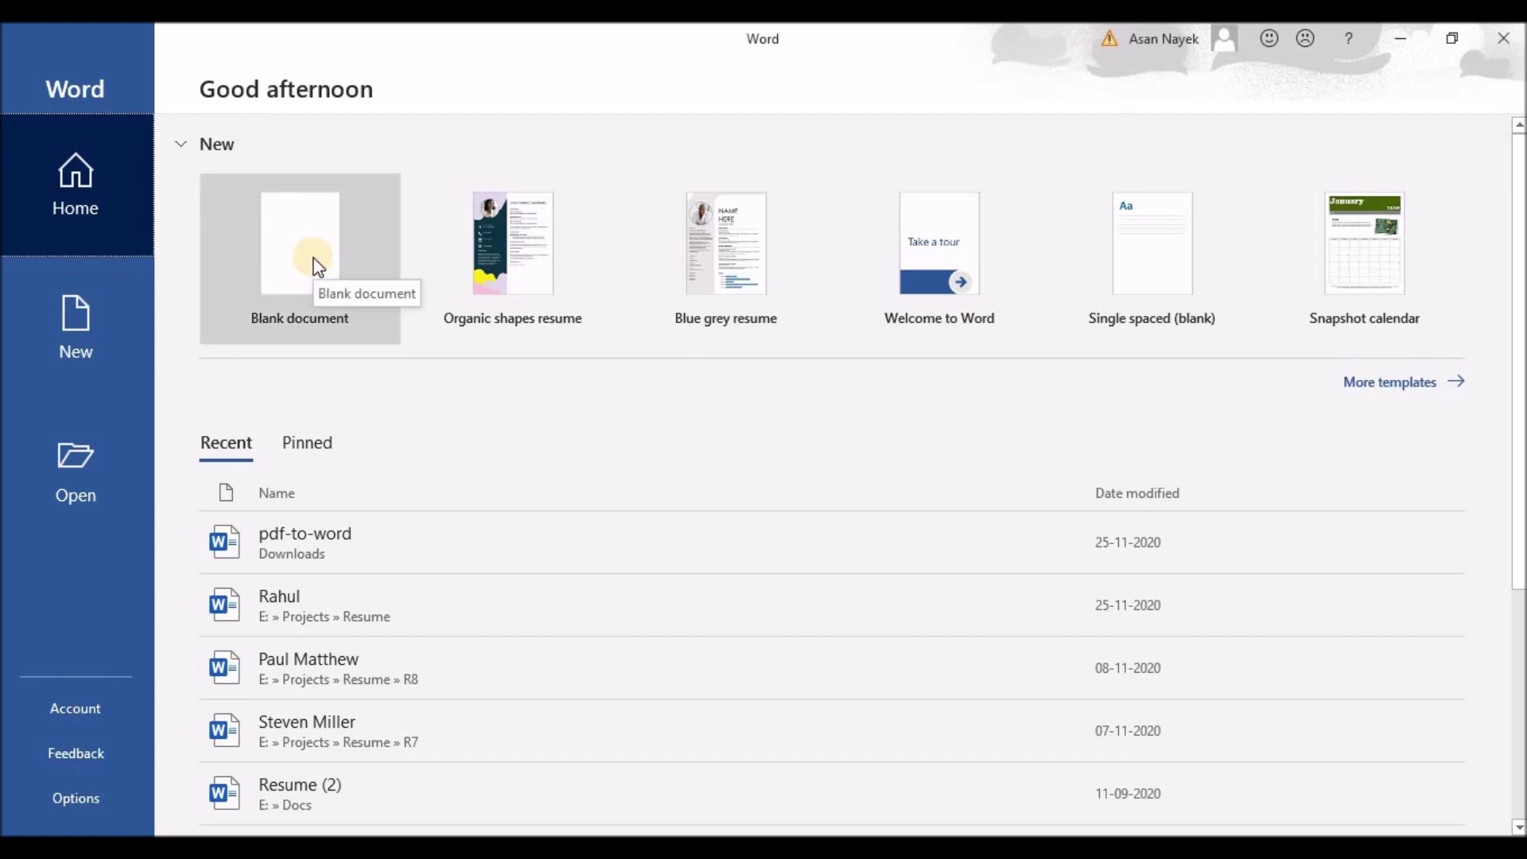
# Create a new blank document and apply Narrow page margins
pyautogui.click(313, 259)
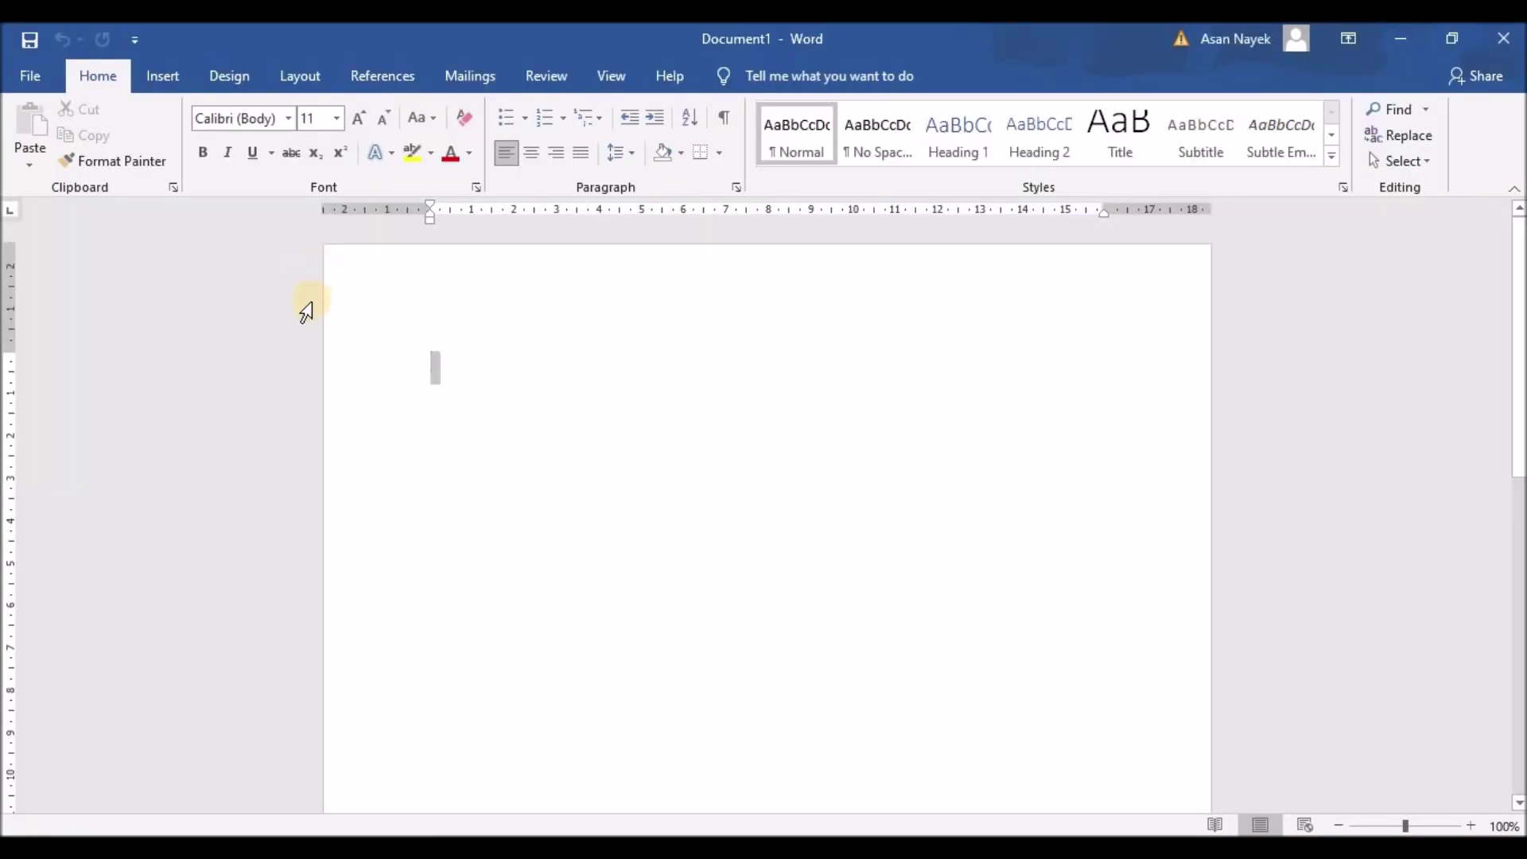
pyautogui.click(347, 361)
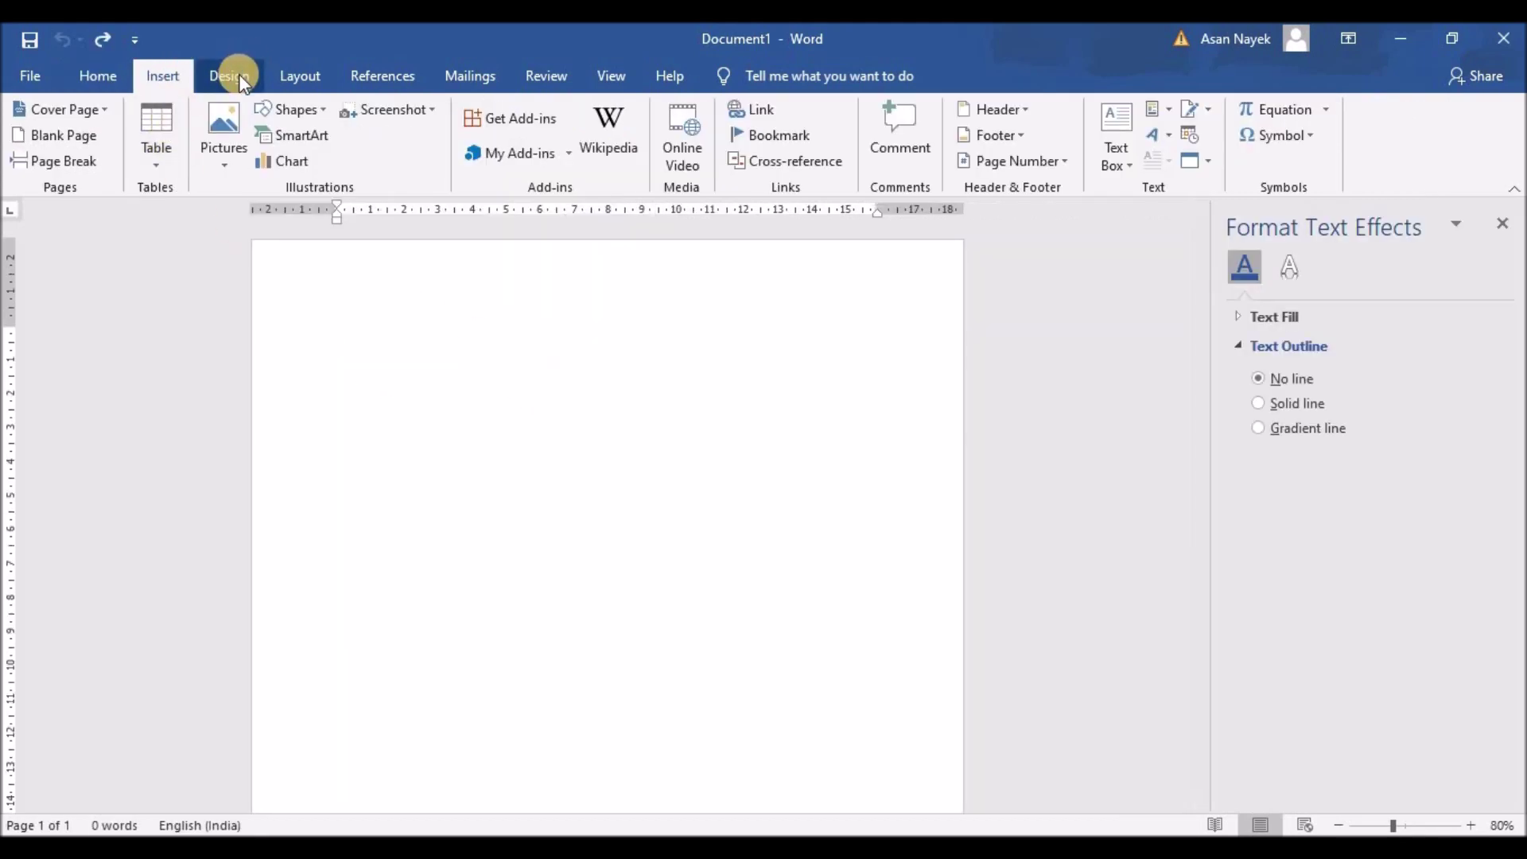
pyautogui.click(237, 72)
pyautogui.click(276, 89)
pyautogui.click(33, 136)
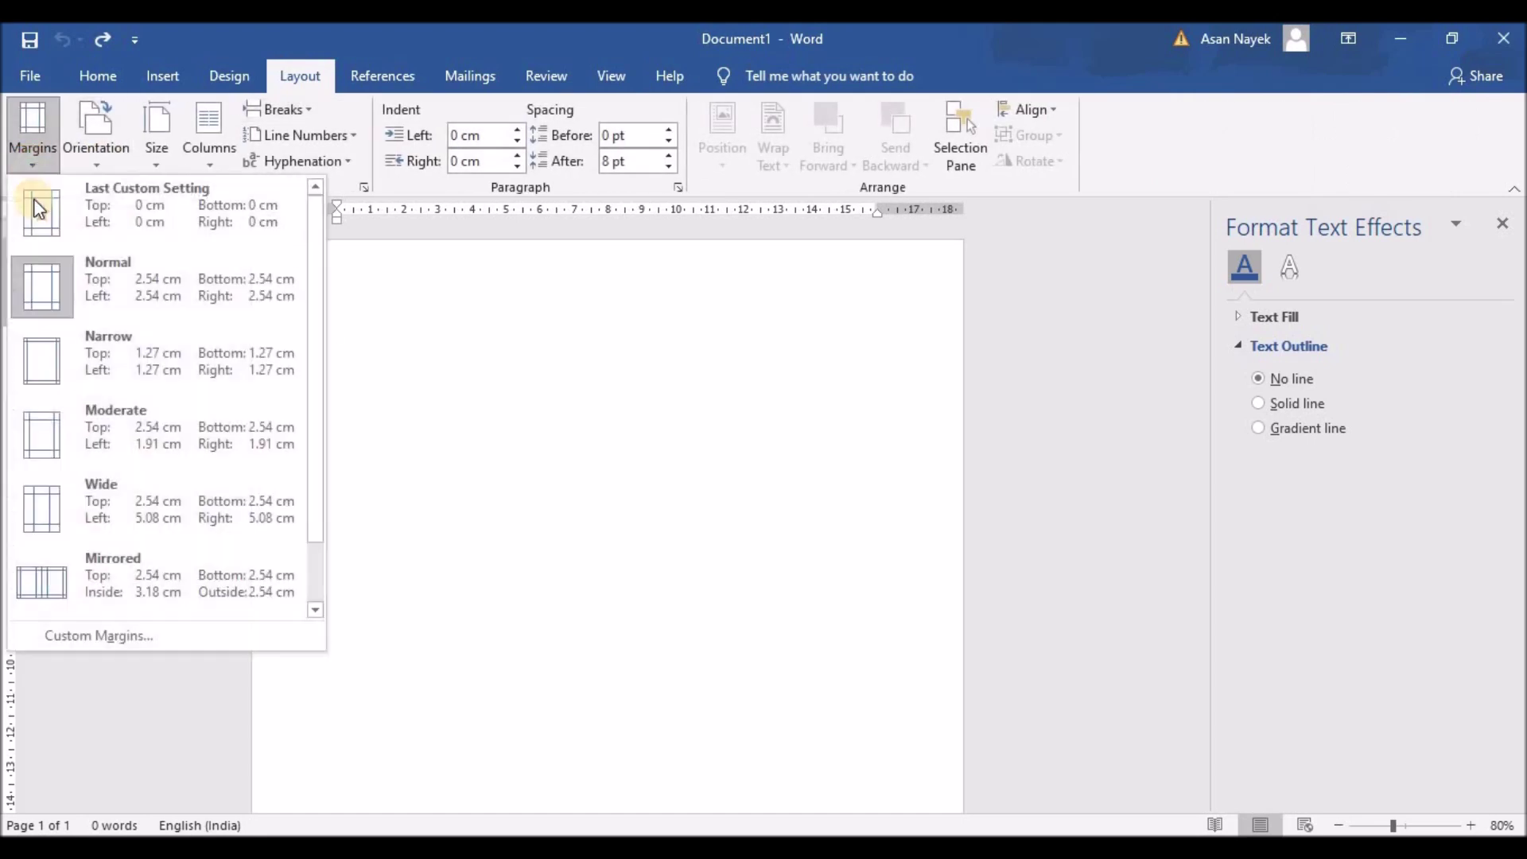
pyautogui.click(53, 370)
# Choose Draw Text Box from the Insert tab's Text Box menu
pyautogui.click(160, 75)
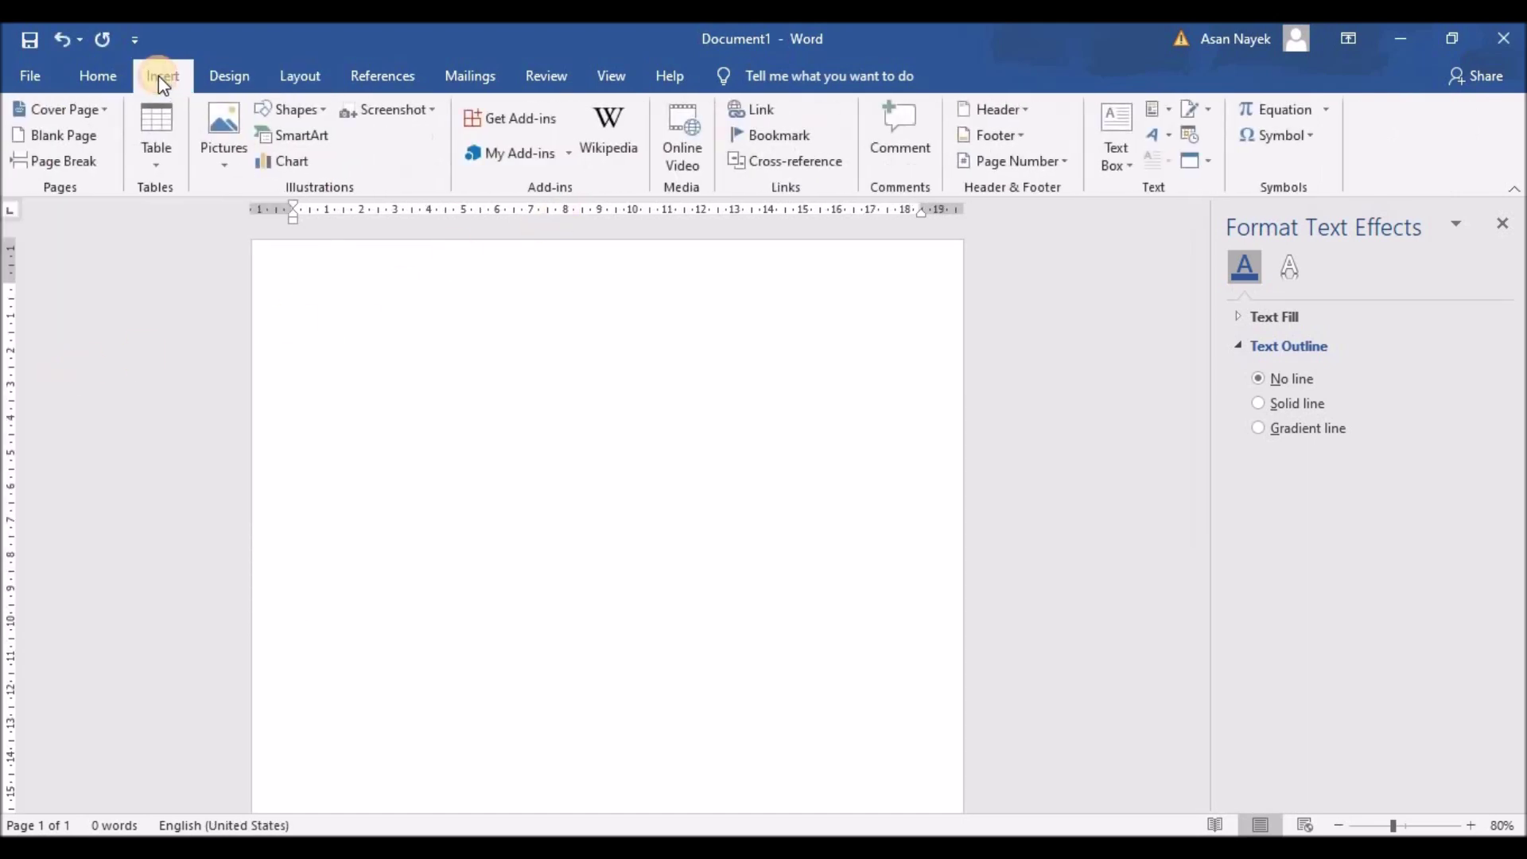
pyautogui.click(1116, 151)
pyautogui.click(1089, 637)
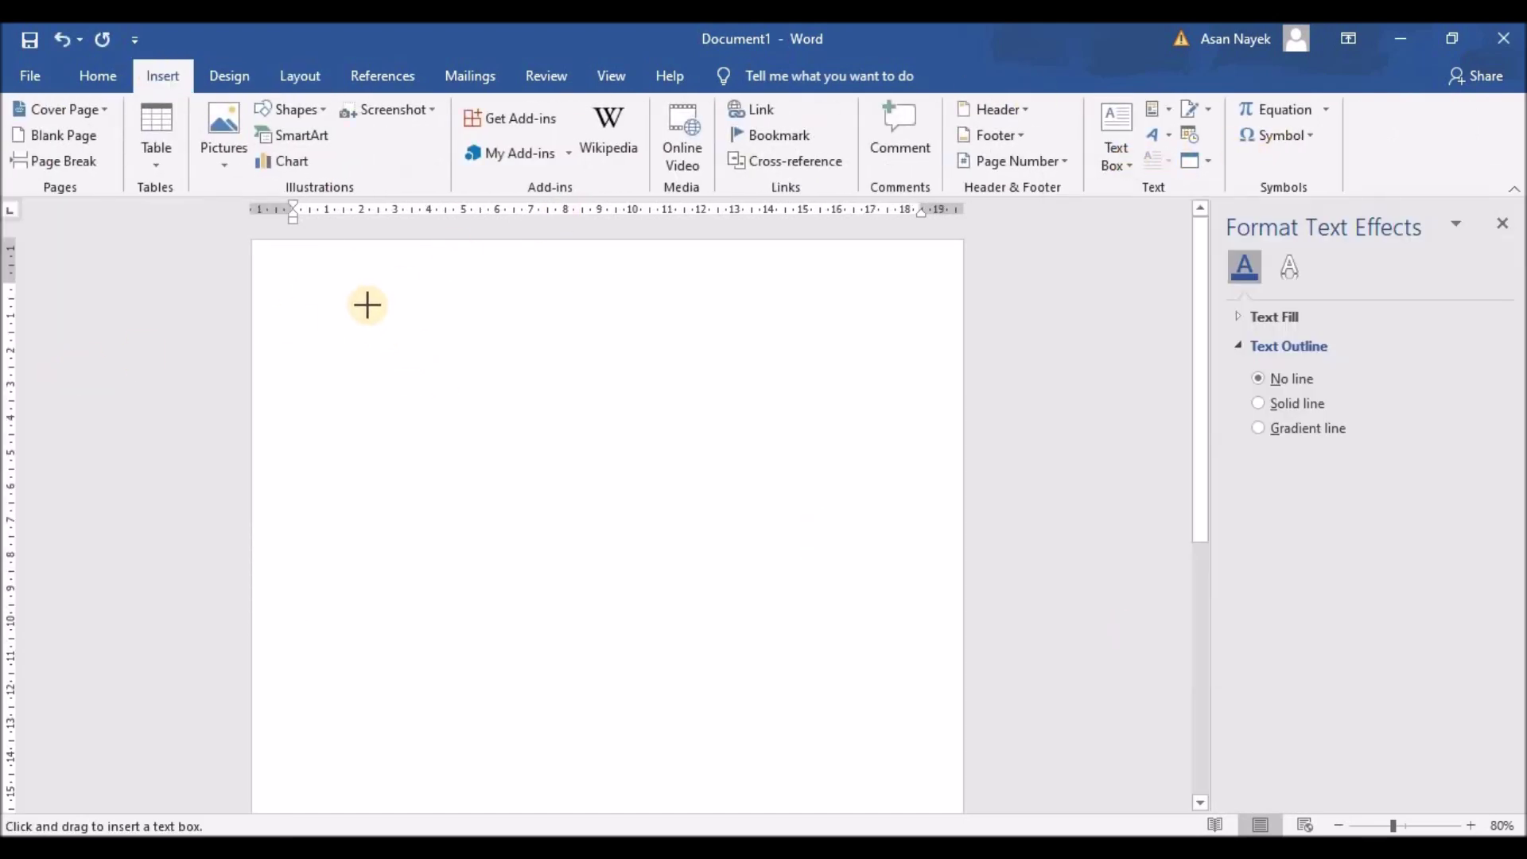
pyautogui.moveTo(382, 297); pyautogui.dragTo(847, 399)
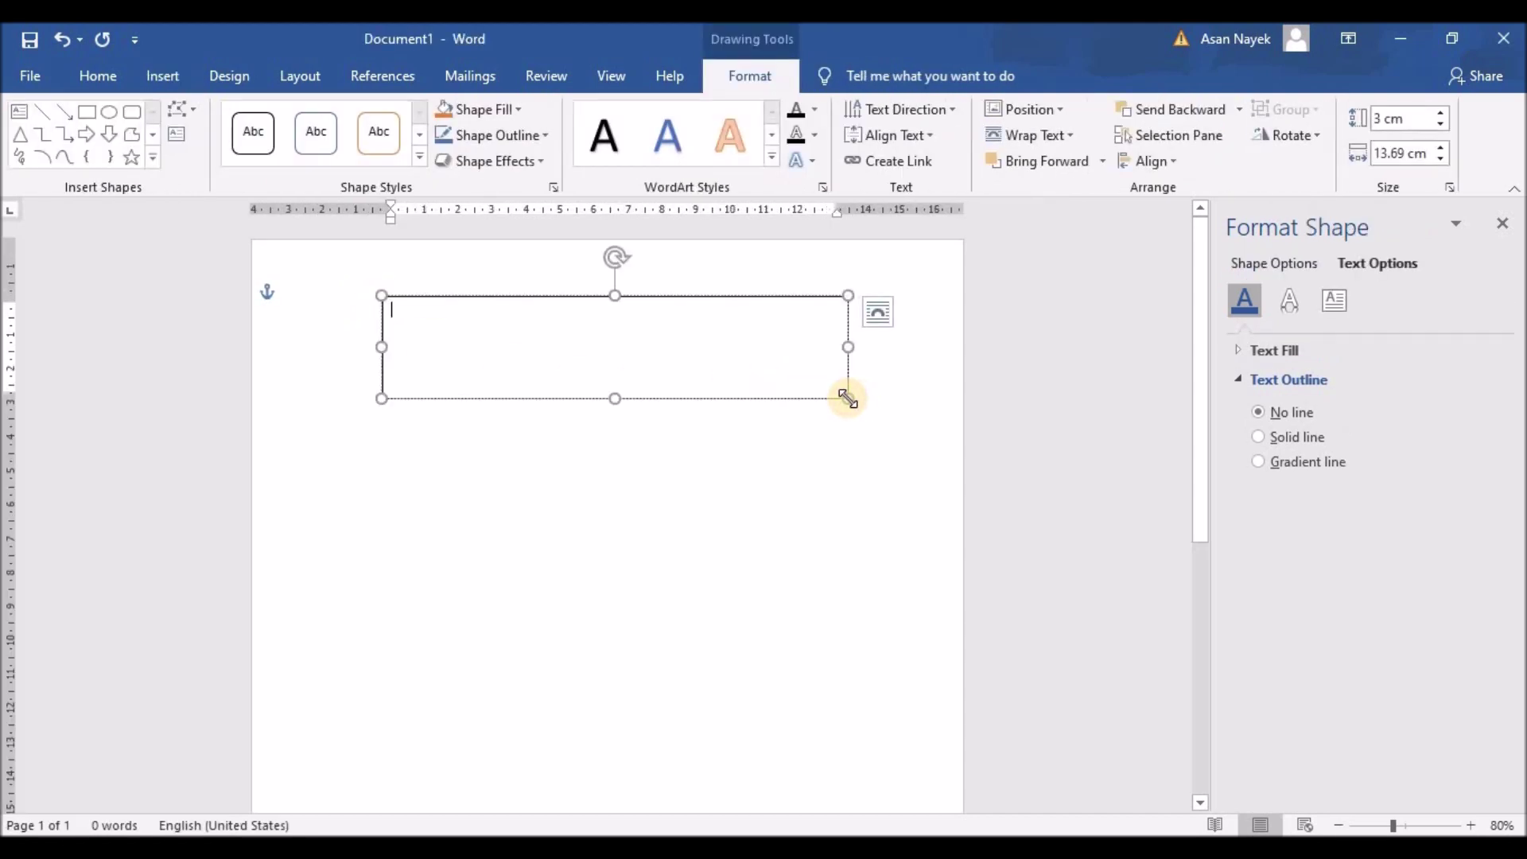
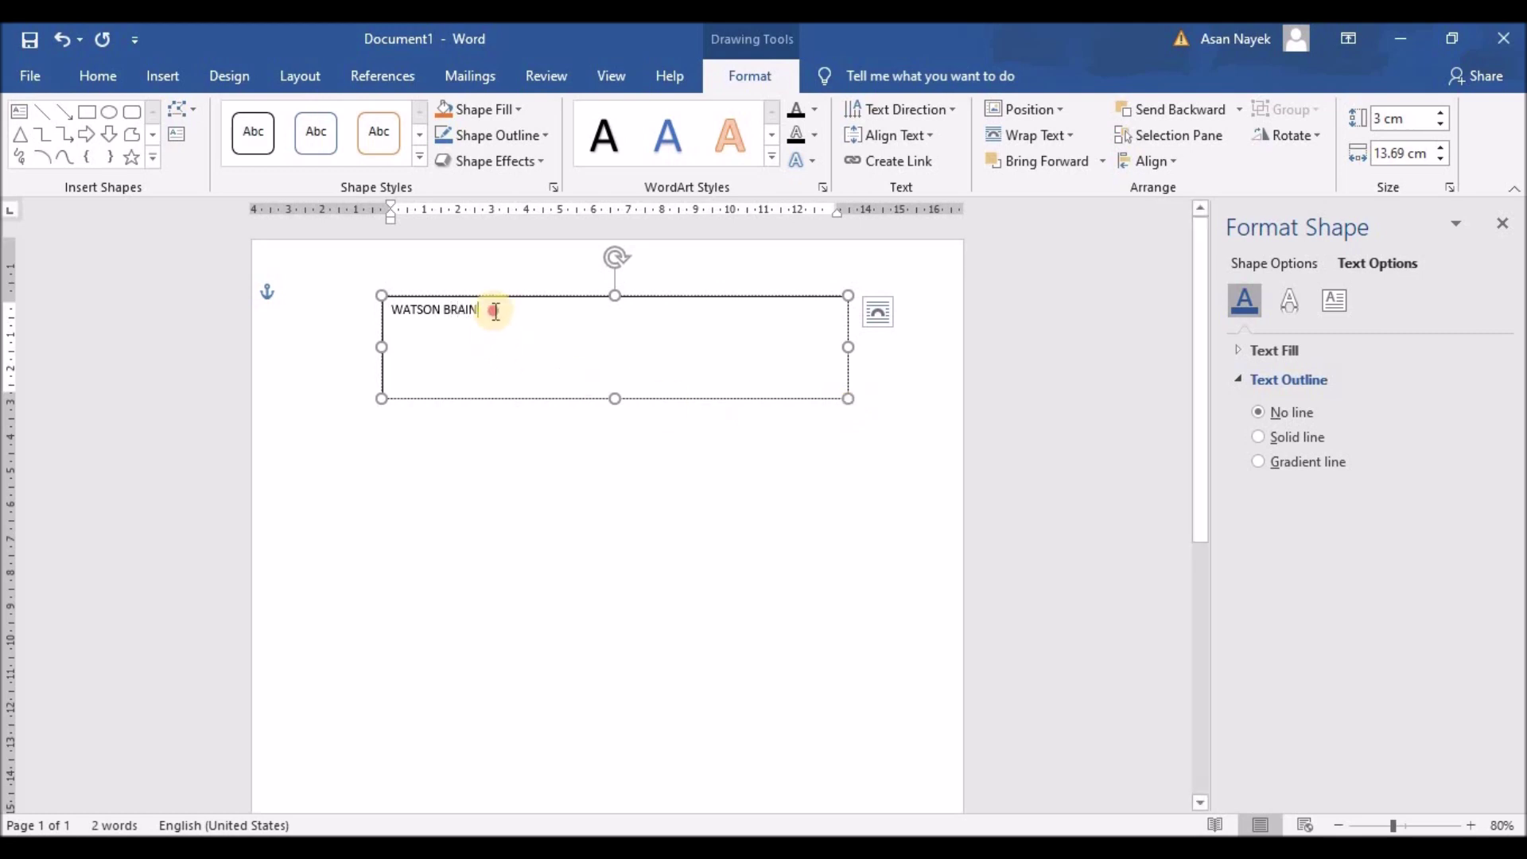
pyautogui.moveTo(494, 310); pyautogui.dragTo(374, 310)
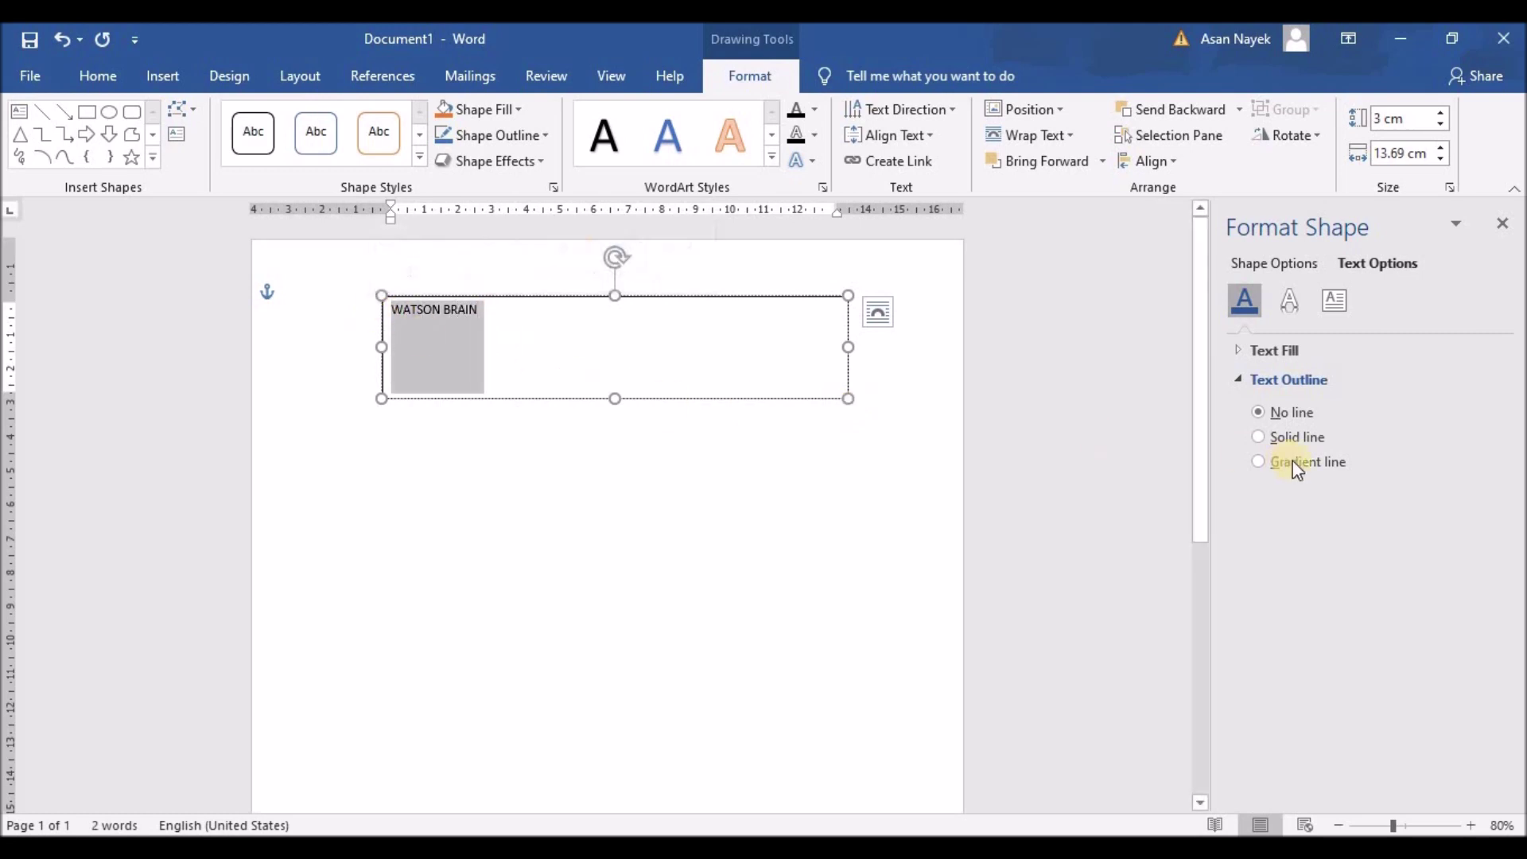
pyautogui.click(114, 74)
pyautogui.click(336, 119)
pyautogui.click(306, 439)
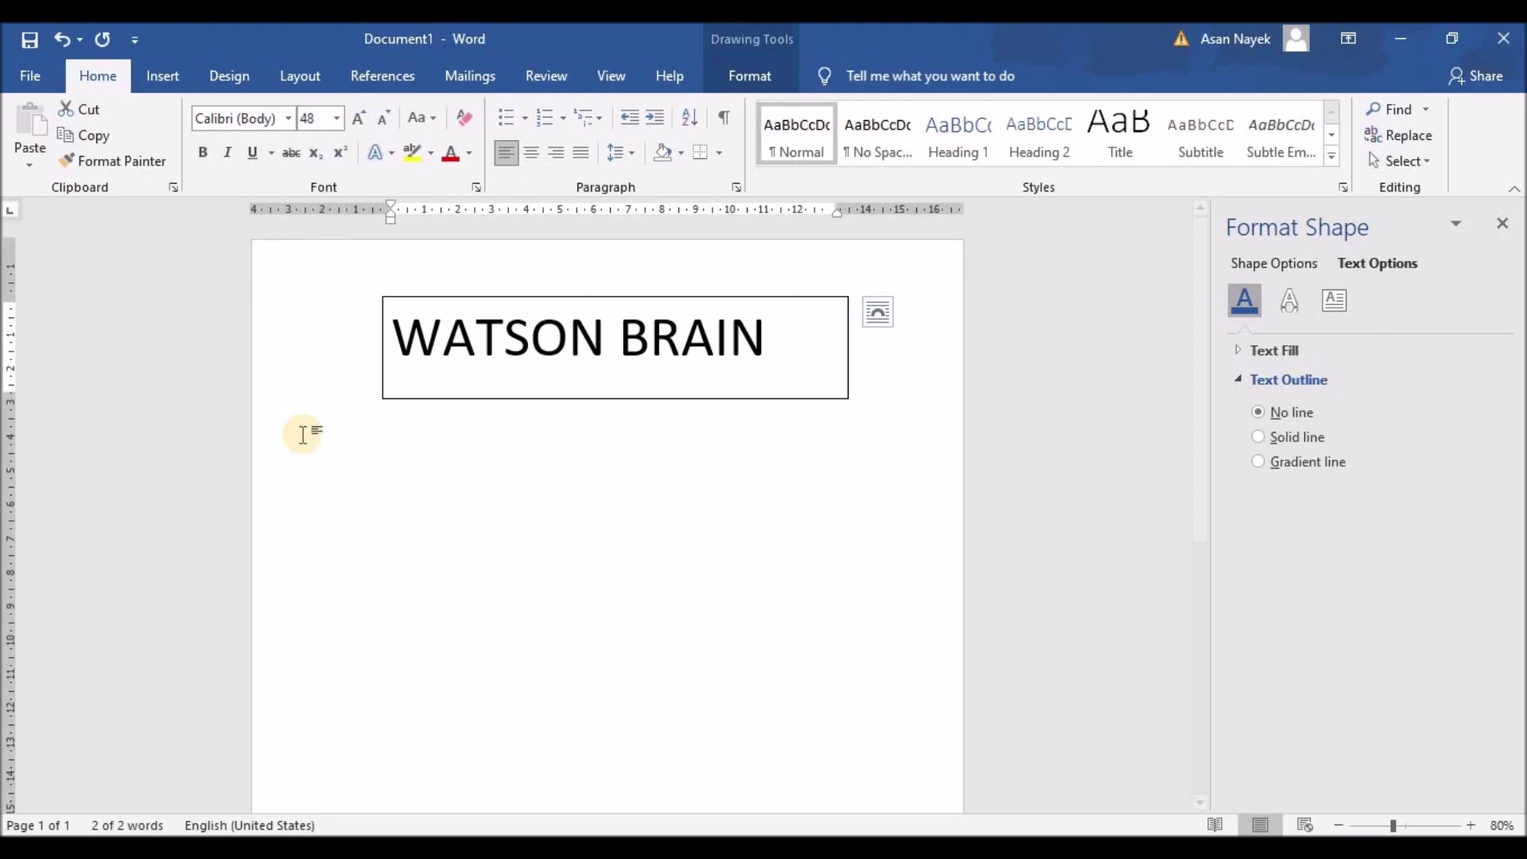
pyautogui.click(200, 154)
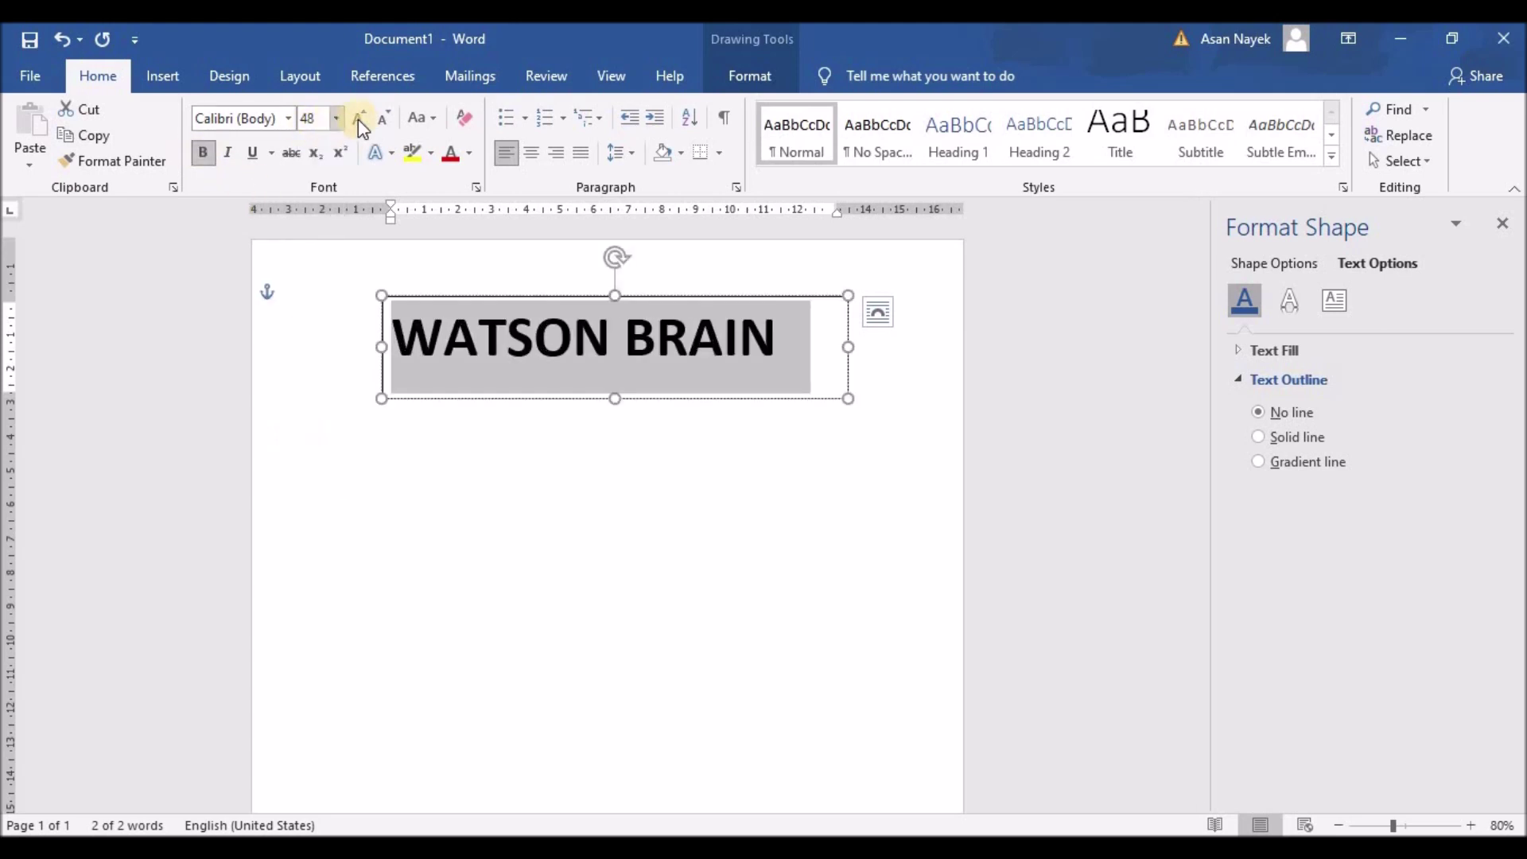
pyautogui.click(387, 121)
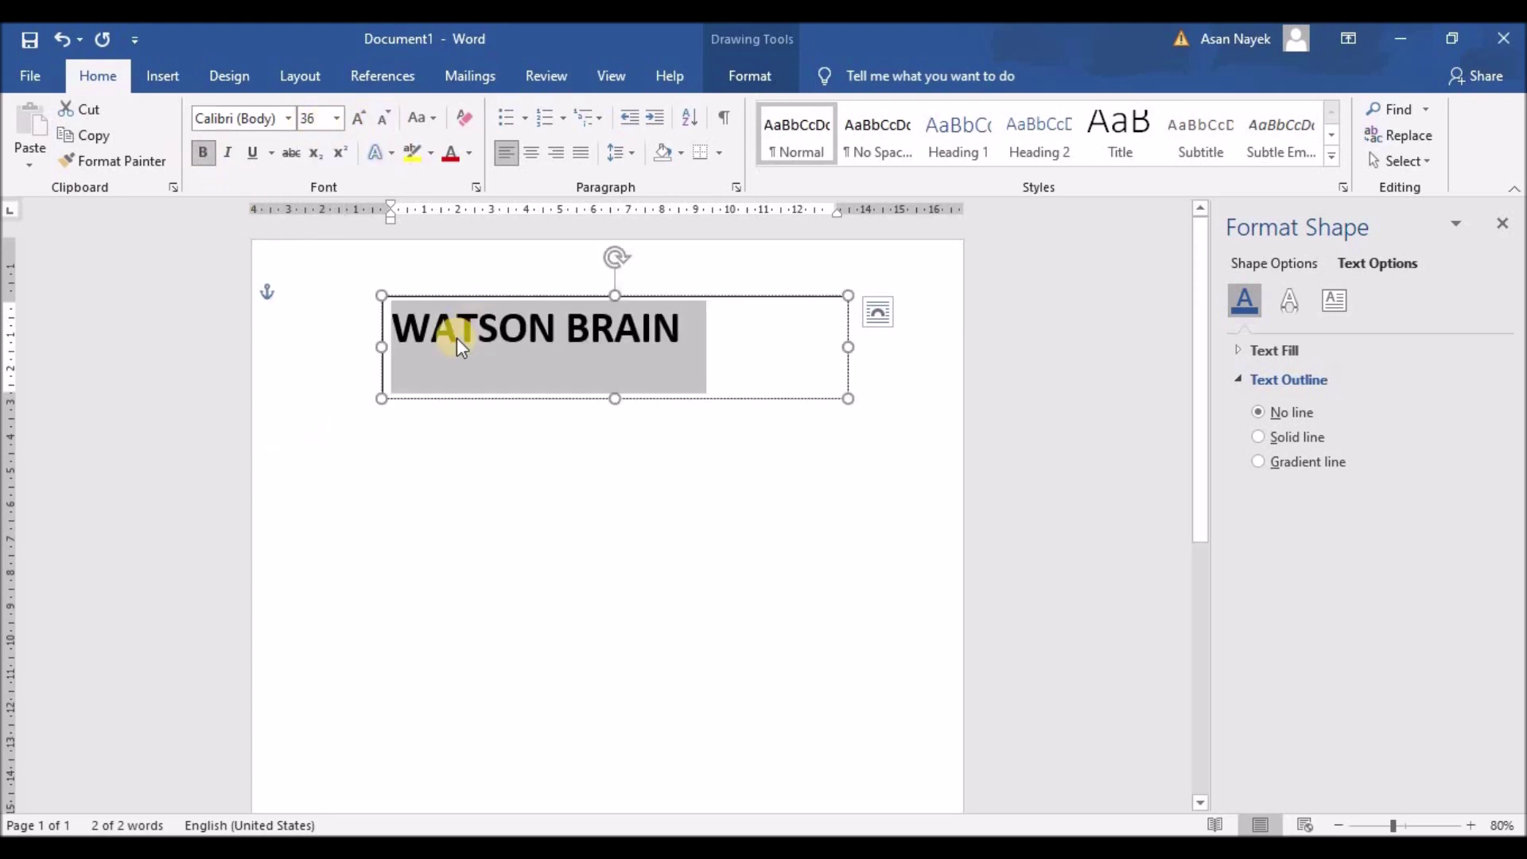
# Stretch the text box to both page margins and centre the name
pyautogui.moveTo(382, 347); pyautogui.dragTo(256, 347)
pyautogui.moveTo(848, 346); pyautogui.dragTo(961, 345)
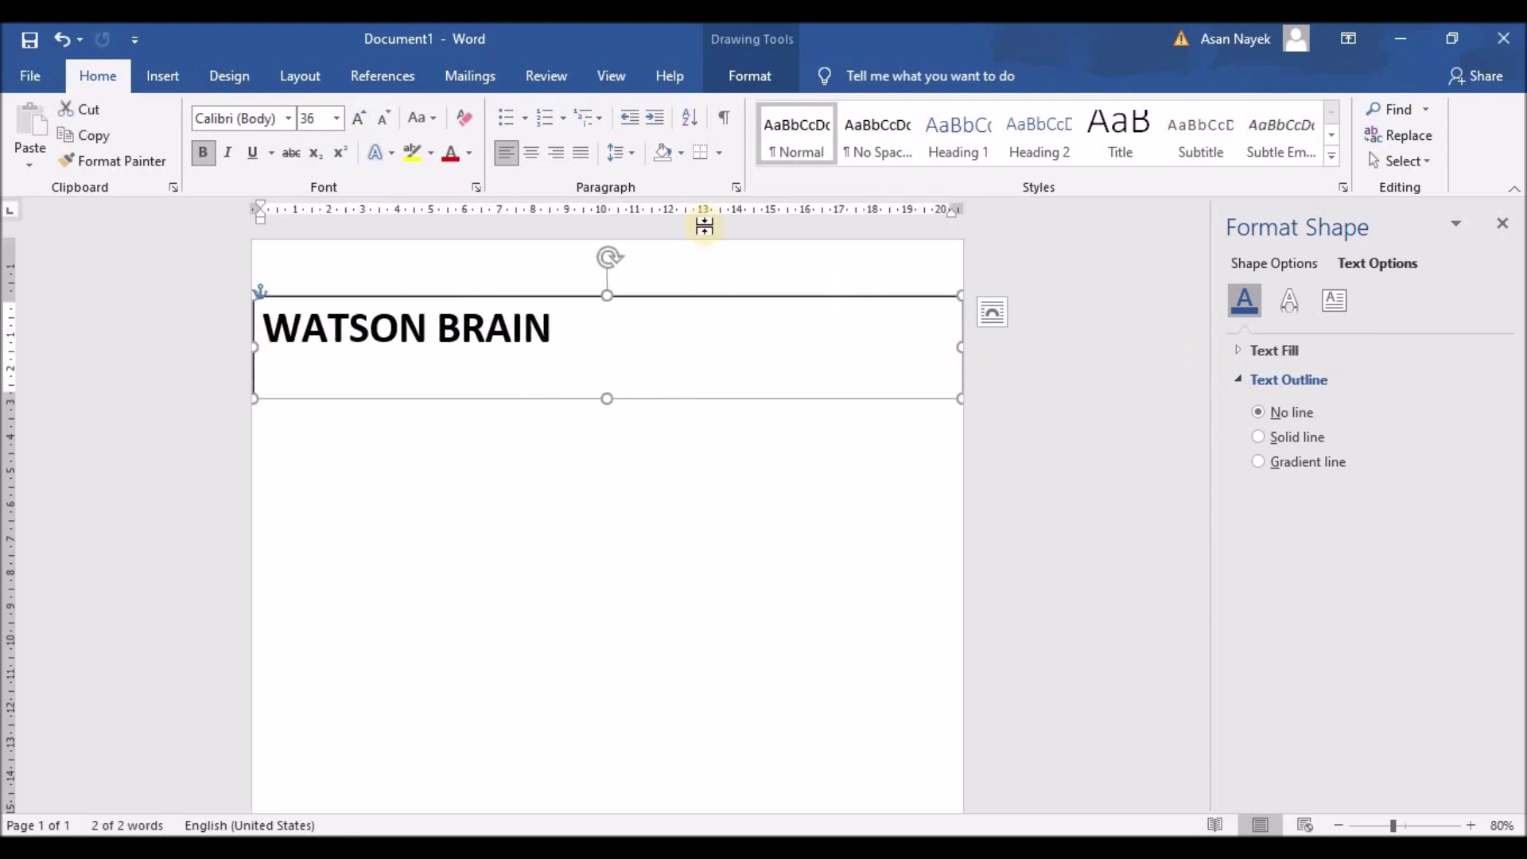
pyautogui.click(531, 153)
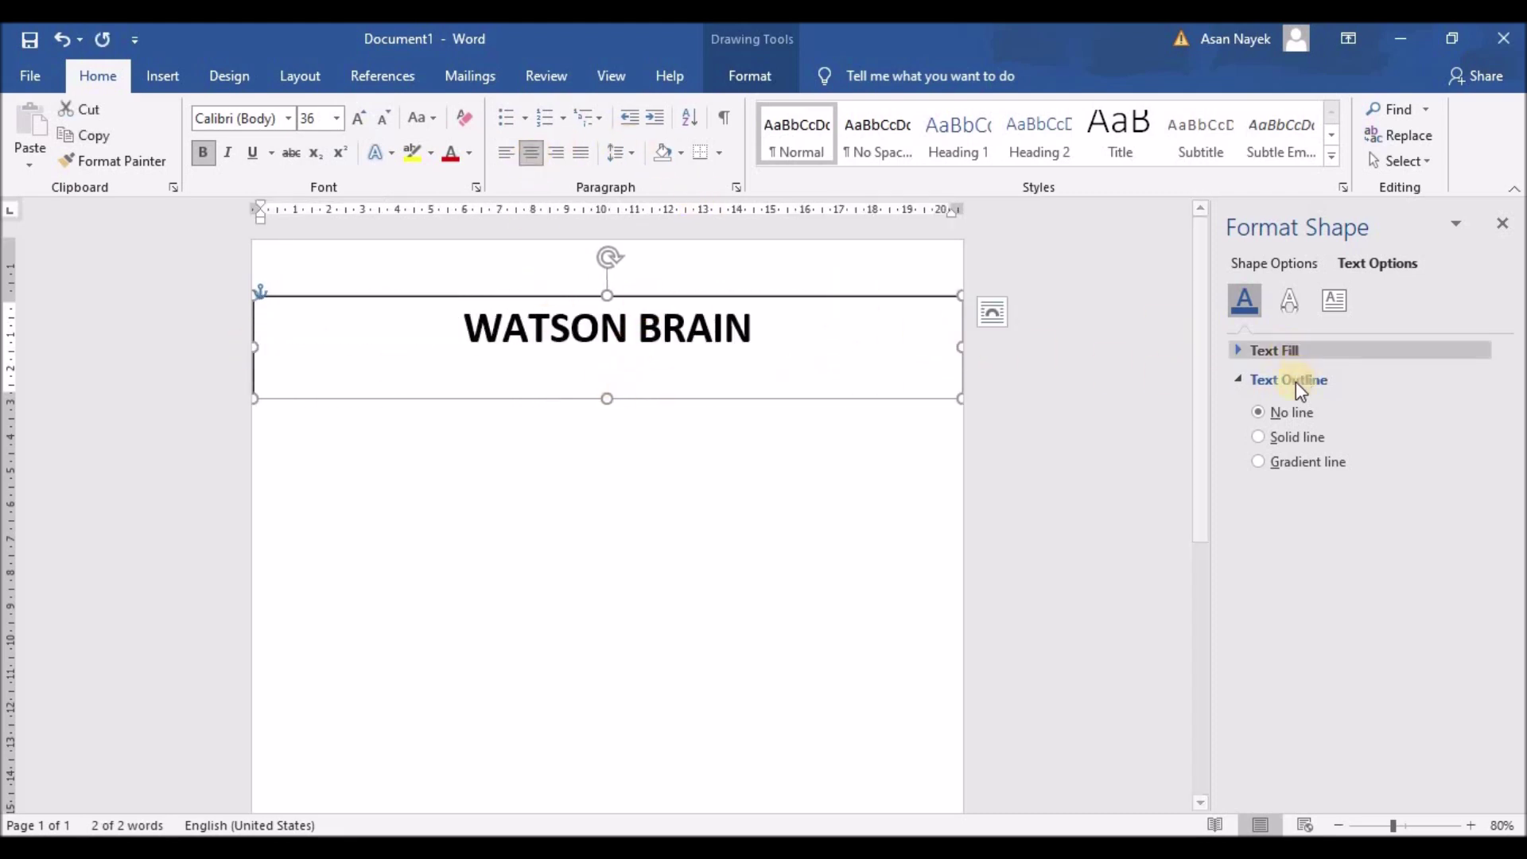
# Set the text box to No line and No fill
pyautogui.click(1290, 302)
pyautogui.click(1335, 300)
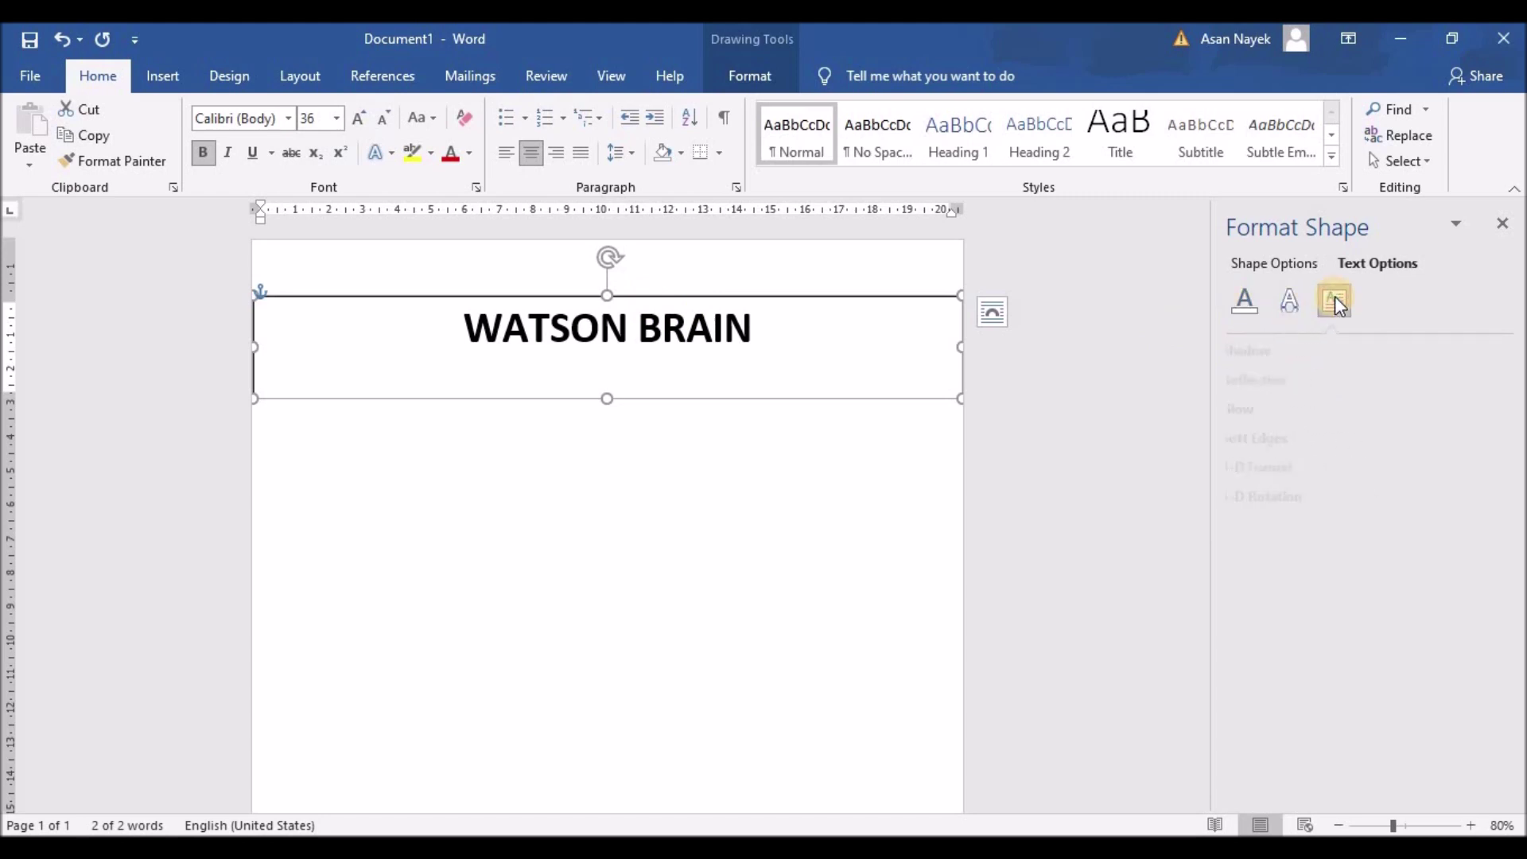
pyautogui.click(1264, 263)
pyautogui.click(1277, 385)
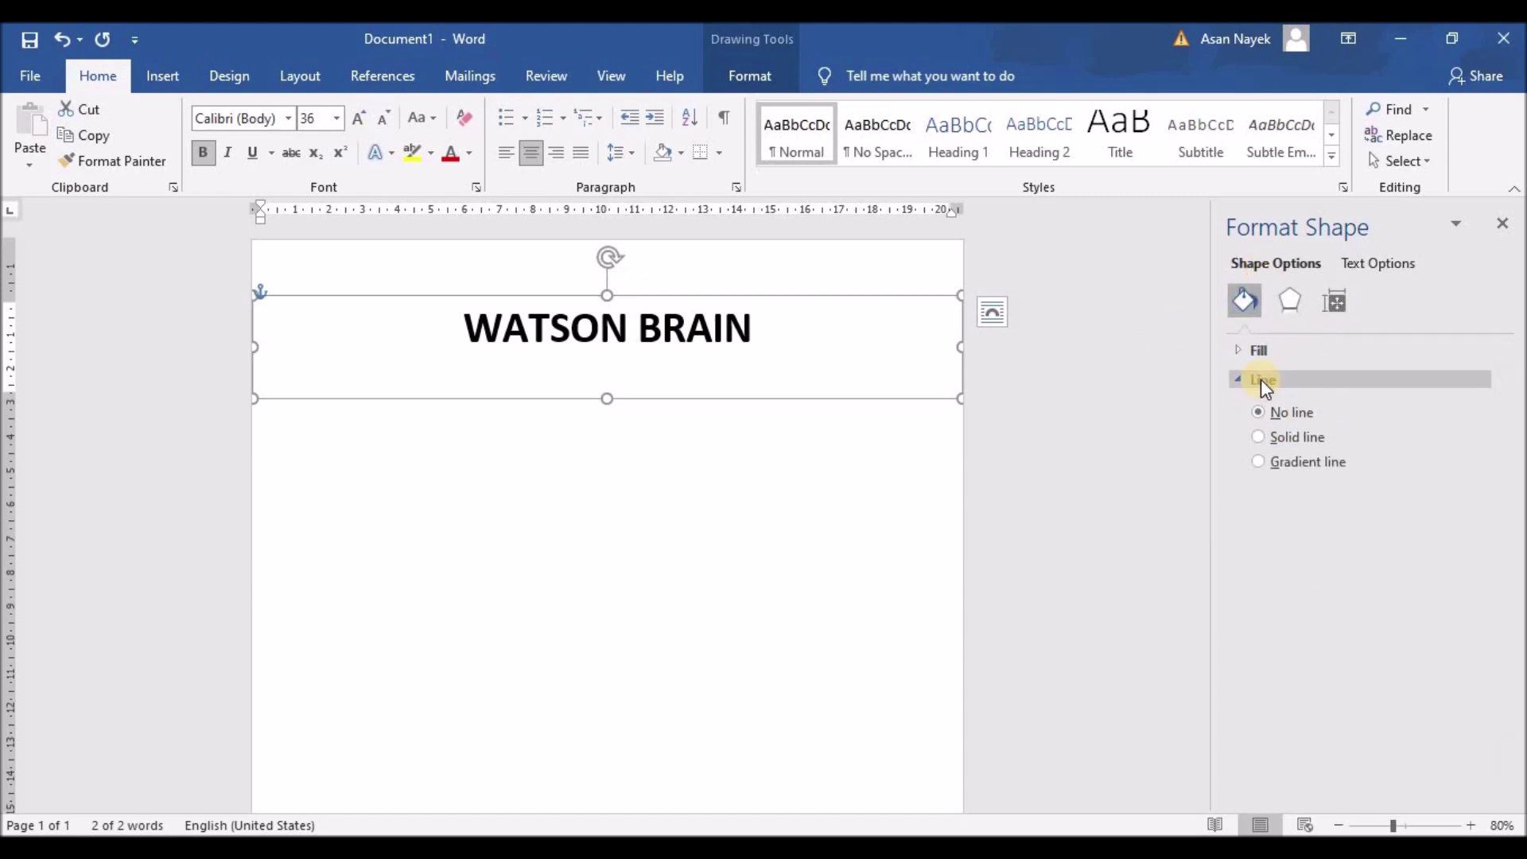
pyautogui.click(1241, 350)
pyautogui.click(1262, 386)
pyautogui.click(780, 328)
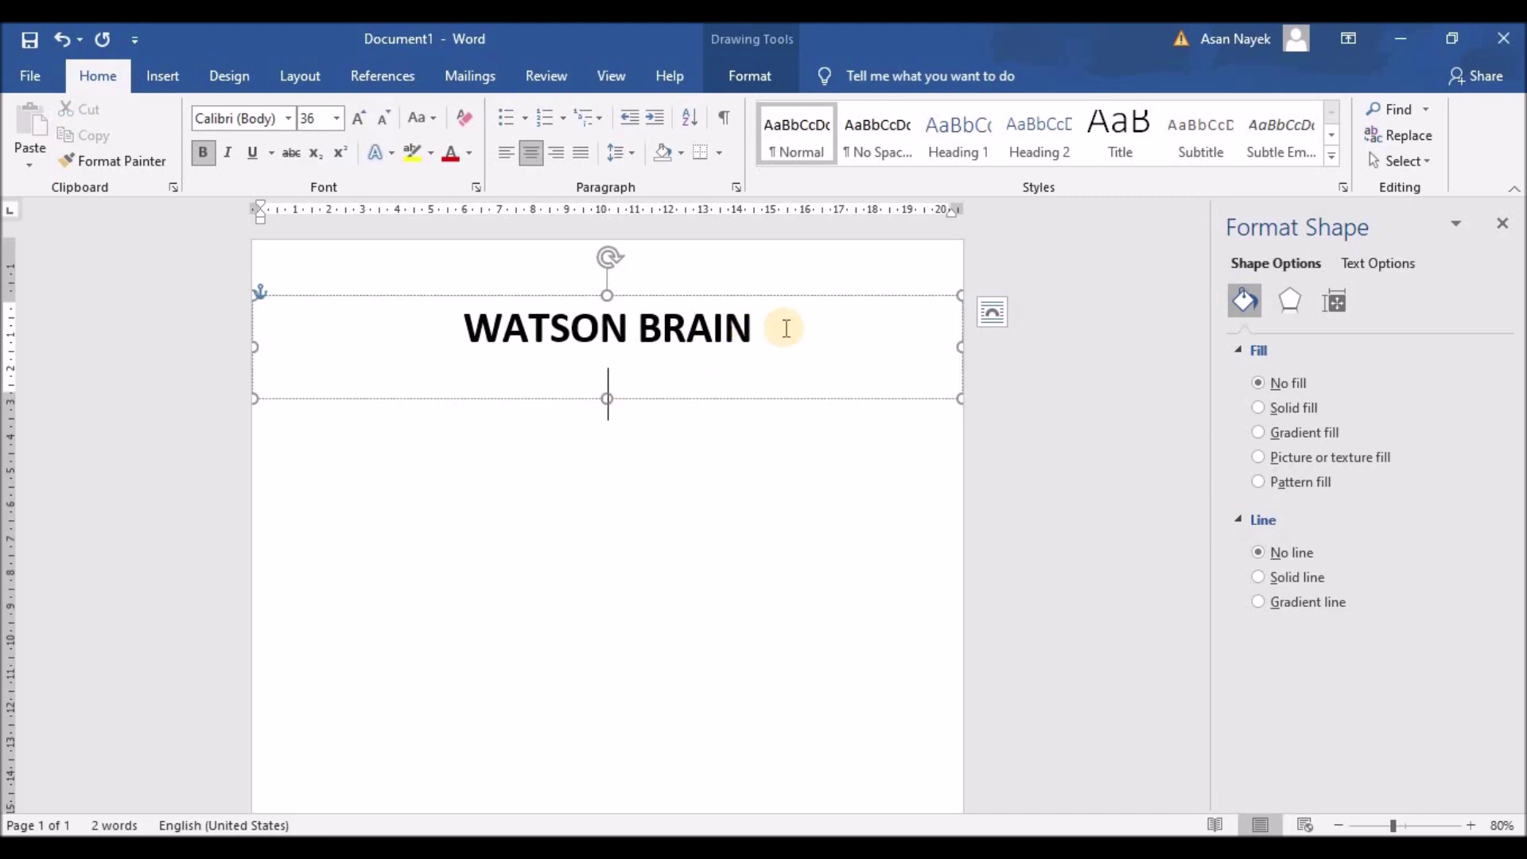
# Type the subtitle 'GRAPHIC &WEB DESIGNER' under the name and shrink it to 14 pt
pyautogui.write('GRAPHIC & B')
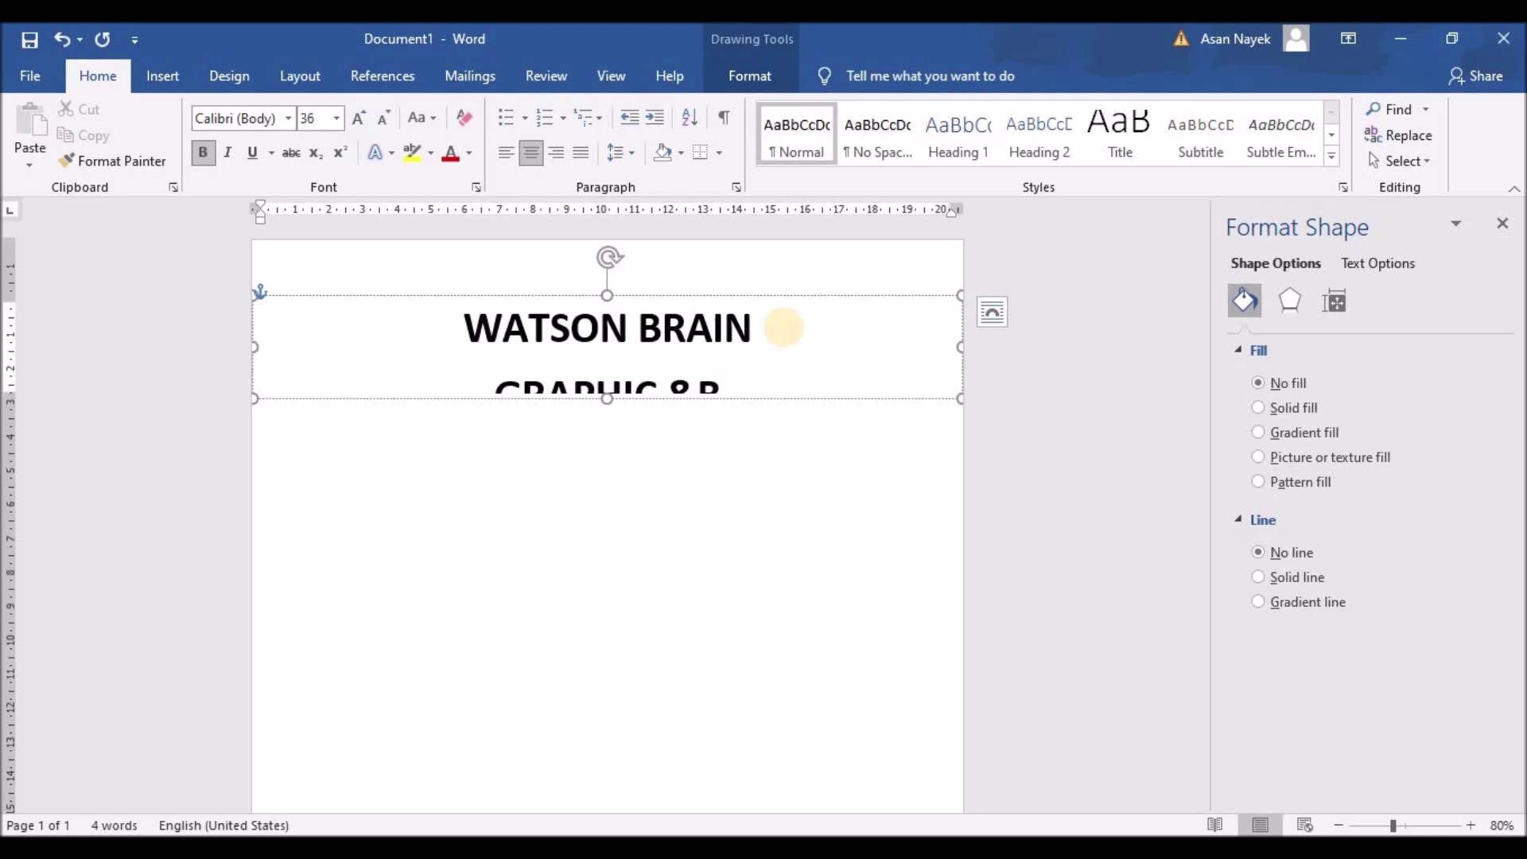
pyautogui.press('BackSpace')
pyautogui.write('WEB')
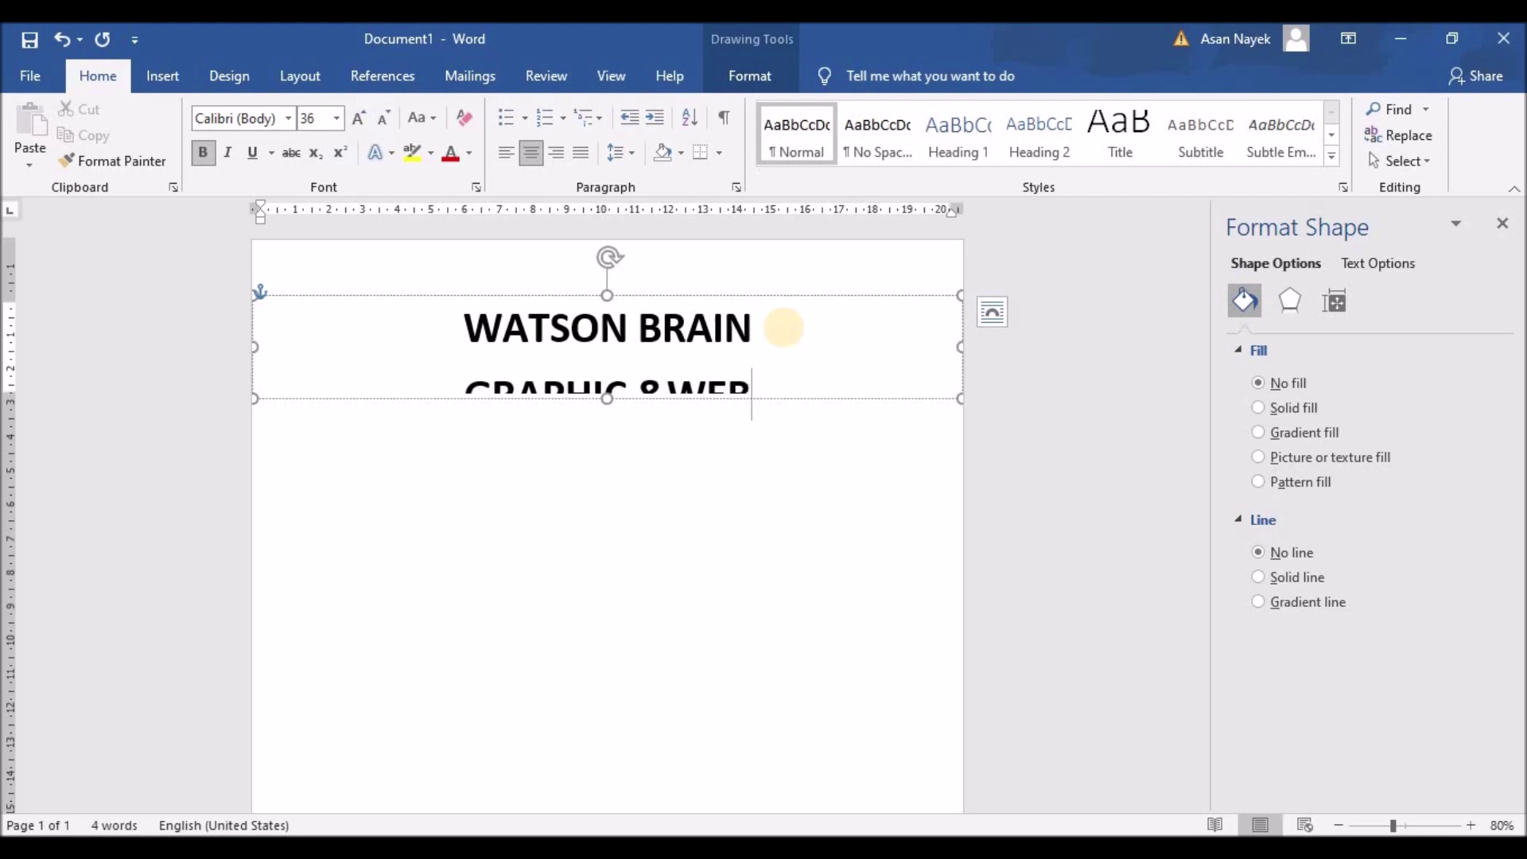
pyautogui.write(' DESIGNER')
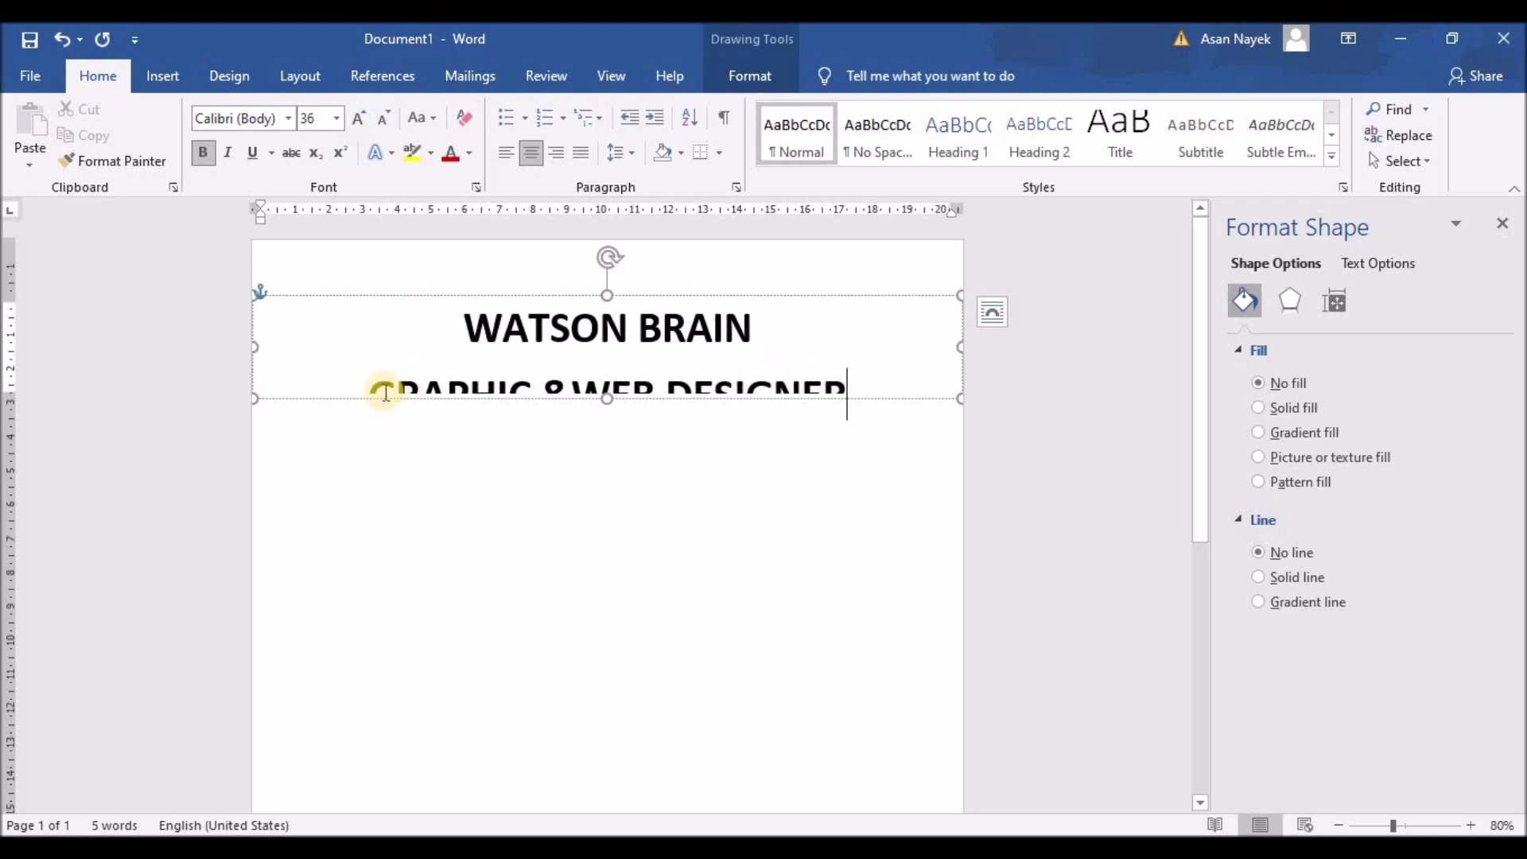
pyautogui.moveTo(375, 385); pyautogui.dragTo(887, 373)
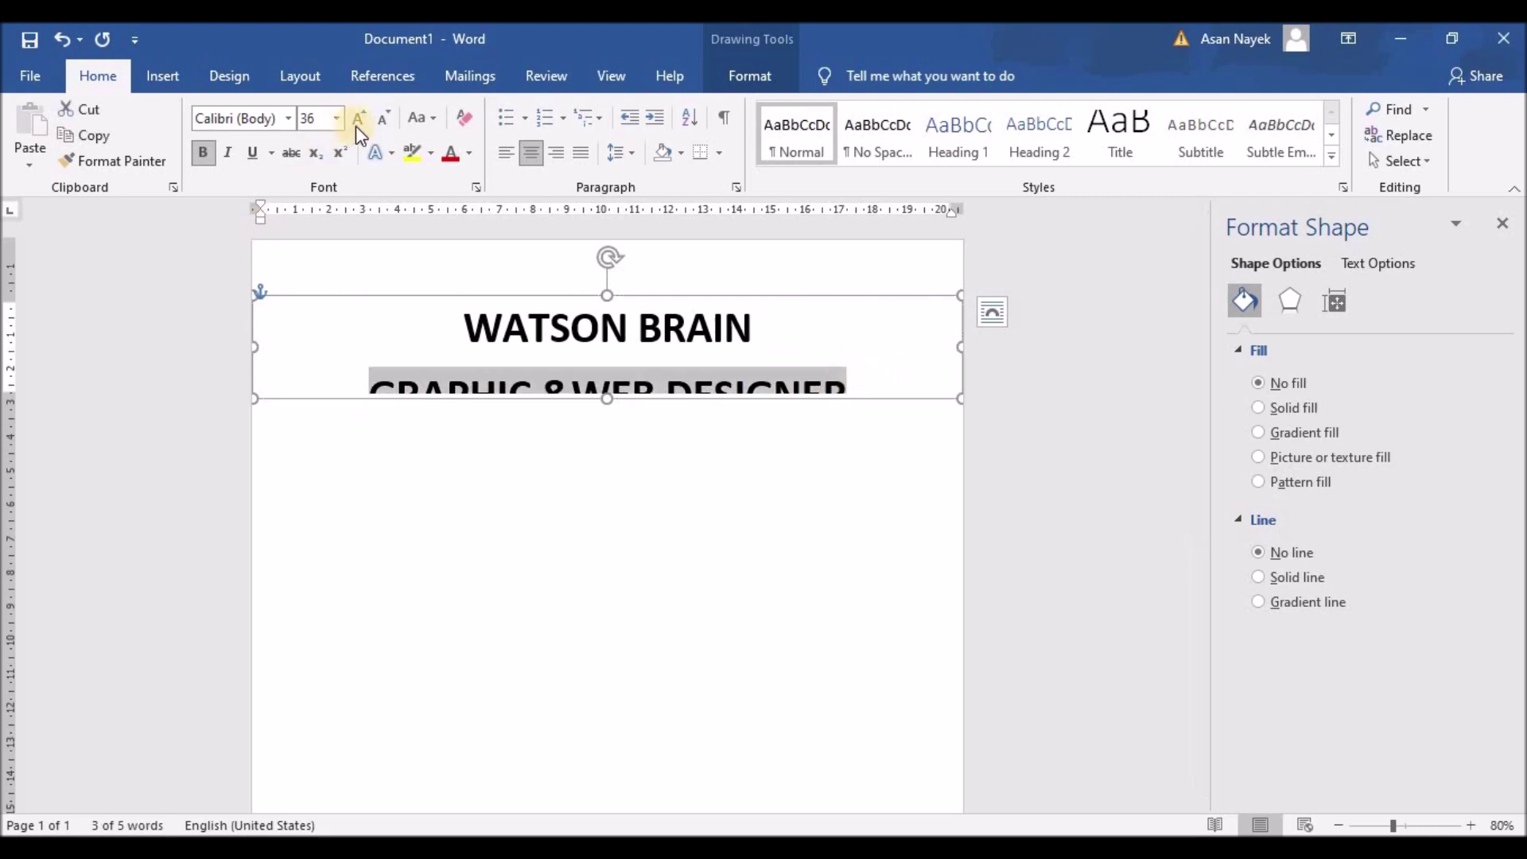
pyautogui.click(385, 119)
pyautogui.click(385, 119)
pyautogui.click(385, 119)
pyautogui.click(385, 119)
pyautogui.click(386, 119)
pyautogui.click(385, 119)
pyautogui.click(386, 119)
pyautogui.click(386, 120)
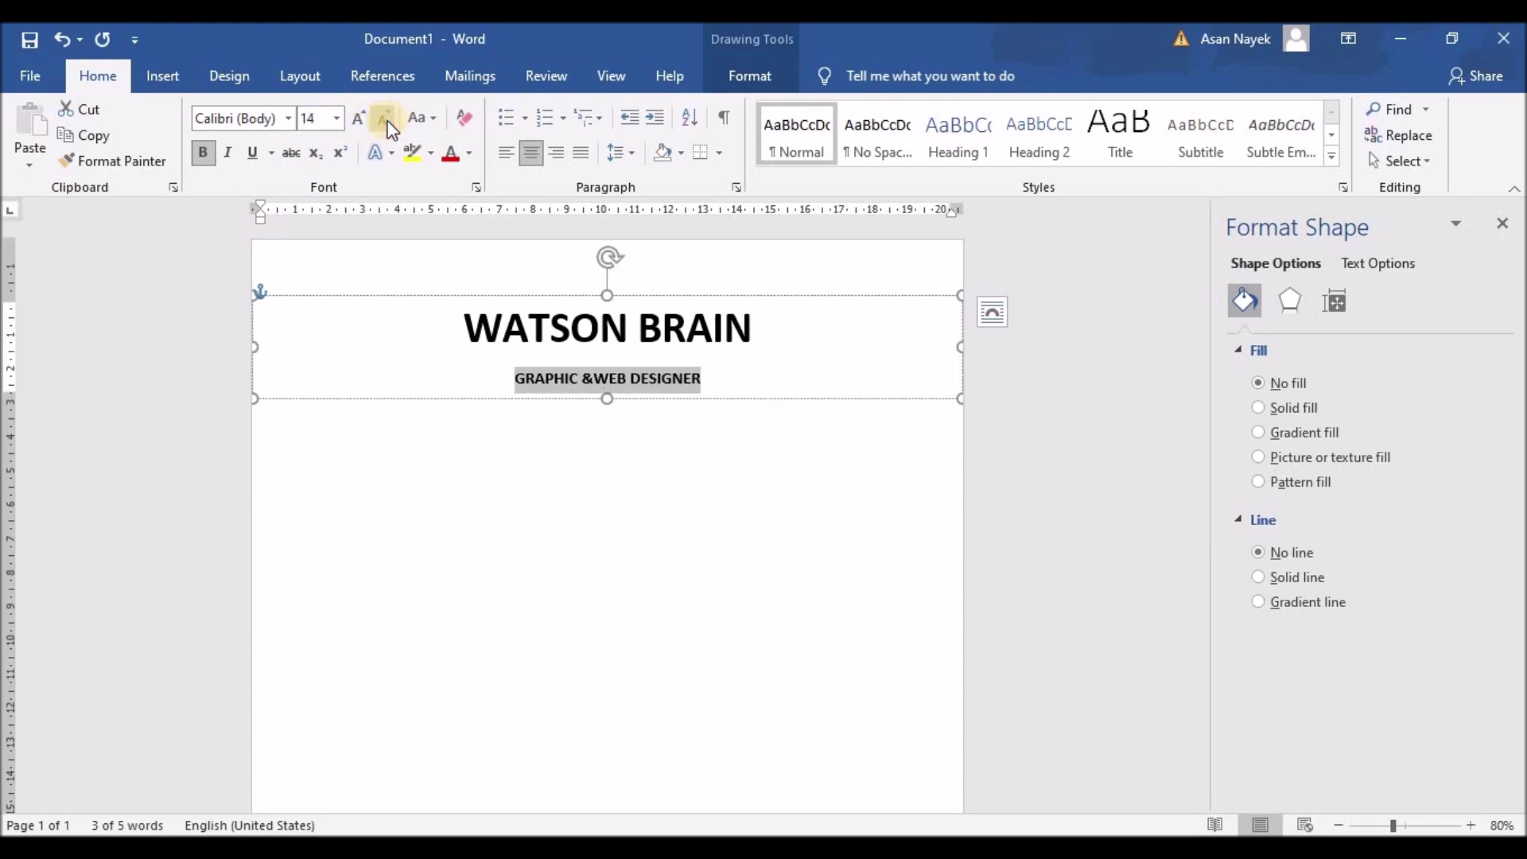
# Remove space after both header paragraphs and shorten the text box to fit
pyautogui.moveTo(710, 380); pyautogui.dragTo(514, 378)
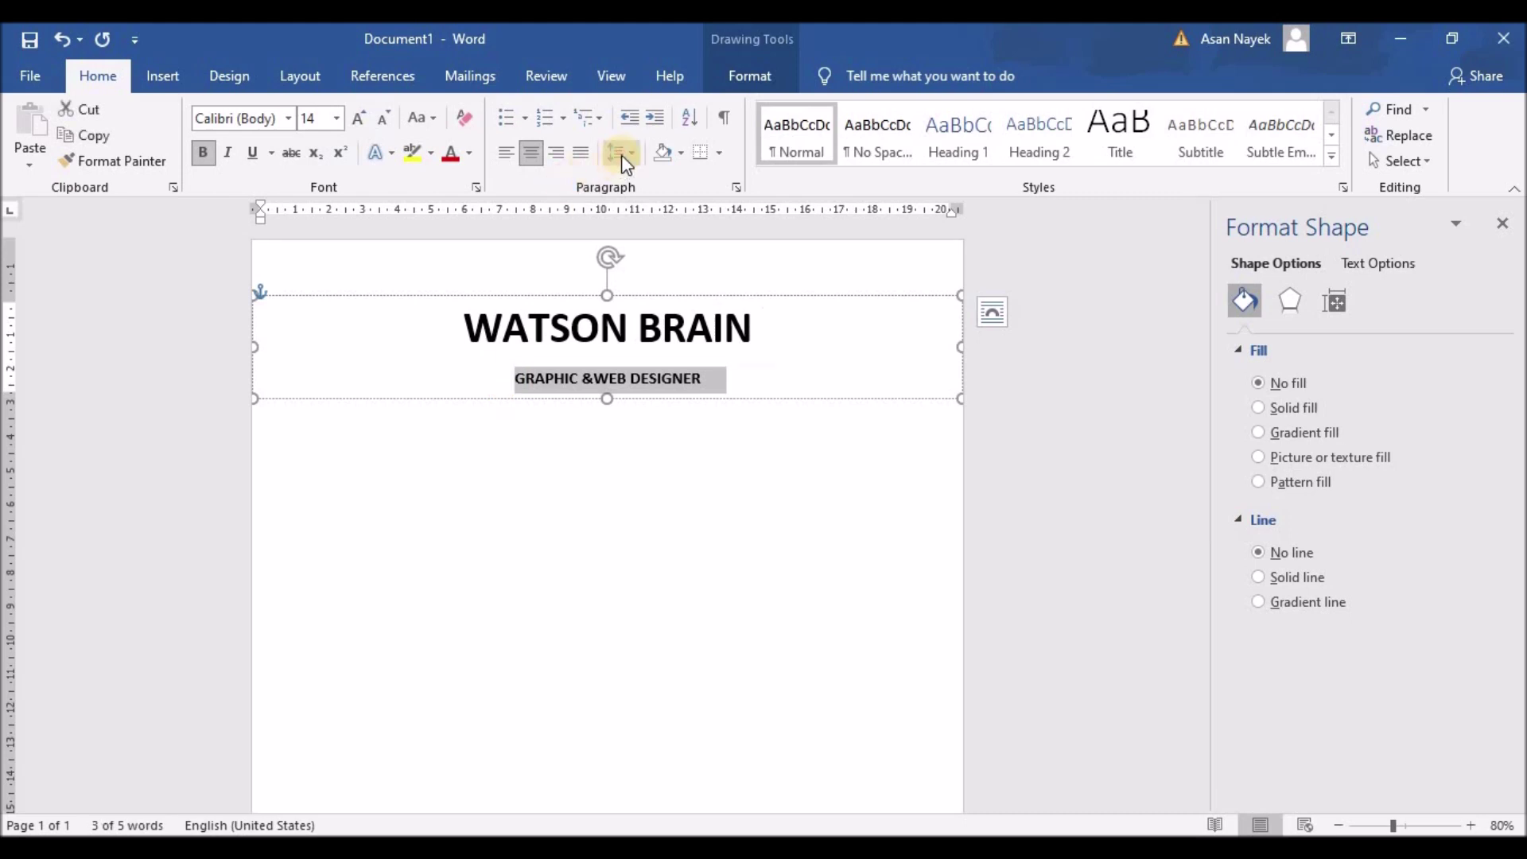
pyautogui.click(621, 152)
pyautogui.click(667, 397)
pyautogui.moveTo(737, 327); pyautogui.dragTo(460, 327)
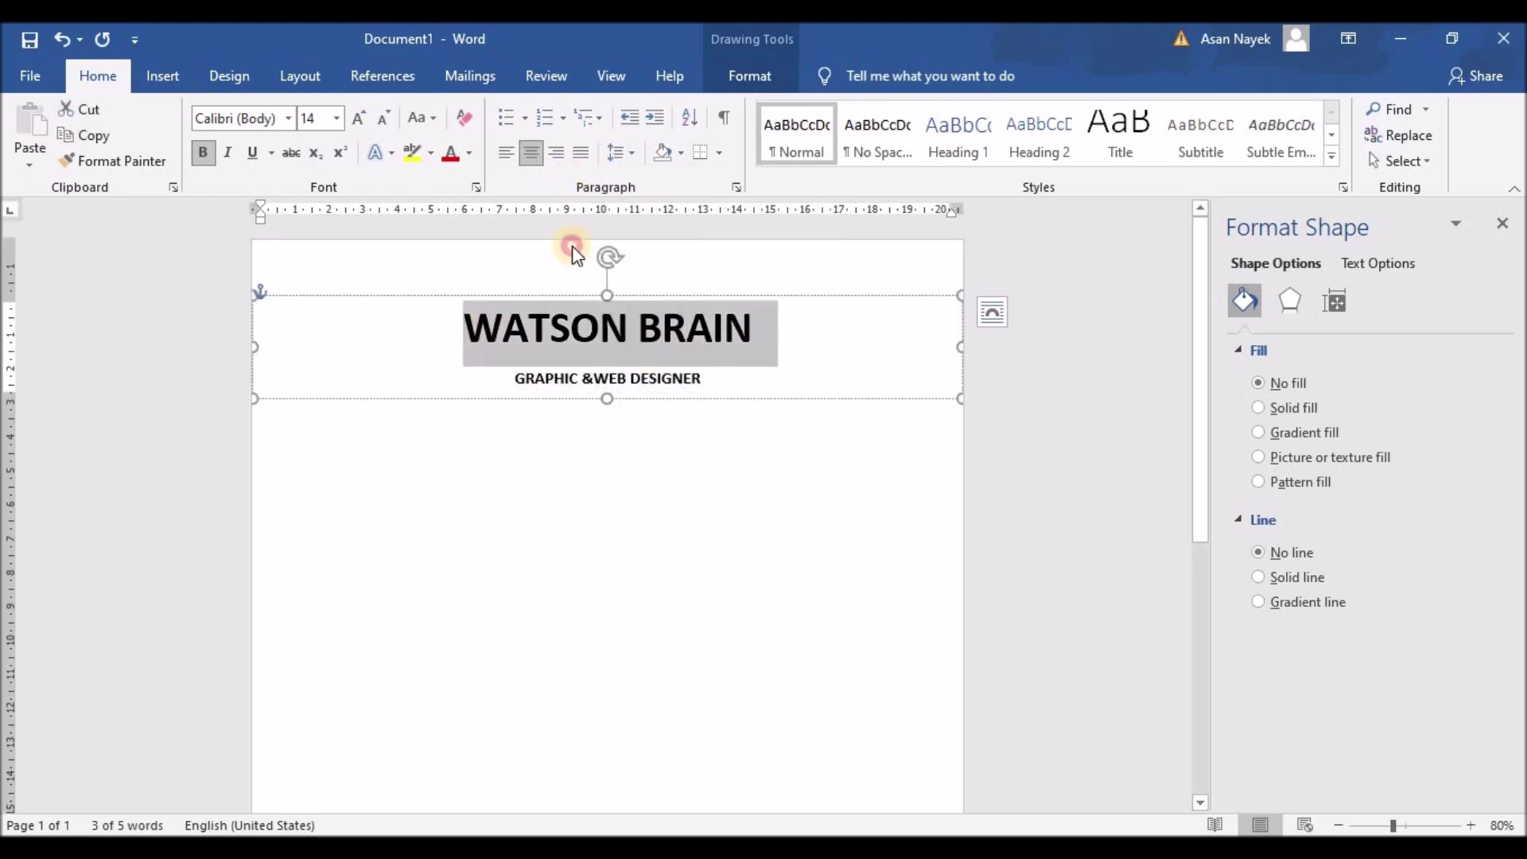
pyautogui.click(621, 151)
pyautogui.click(654, 398)
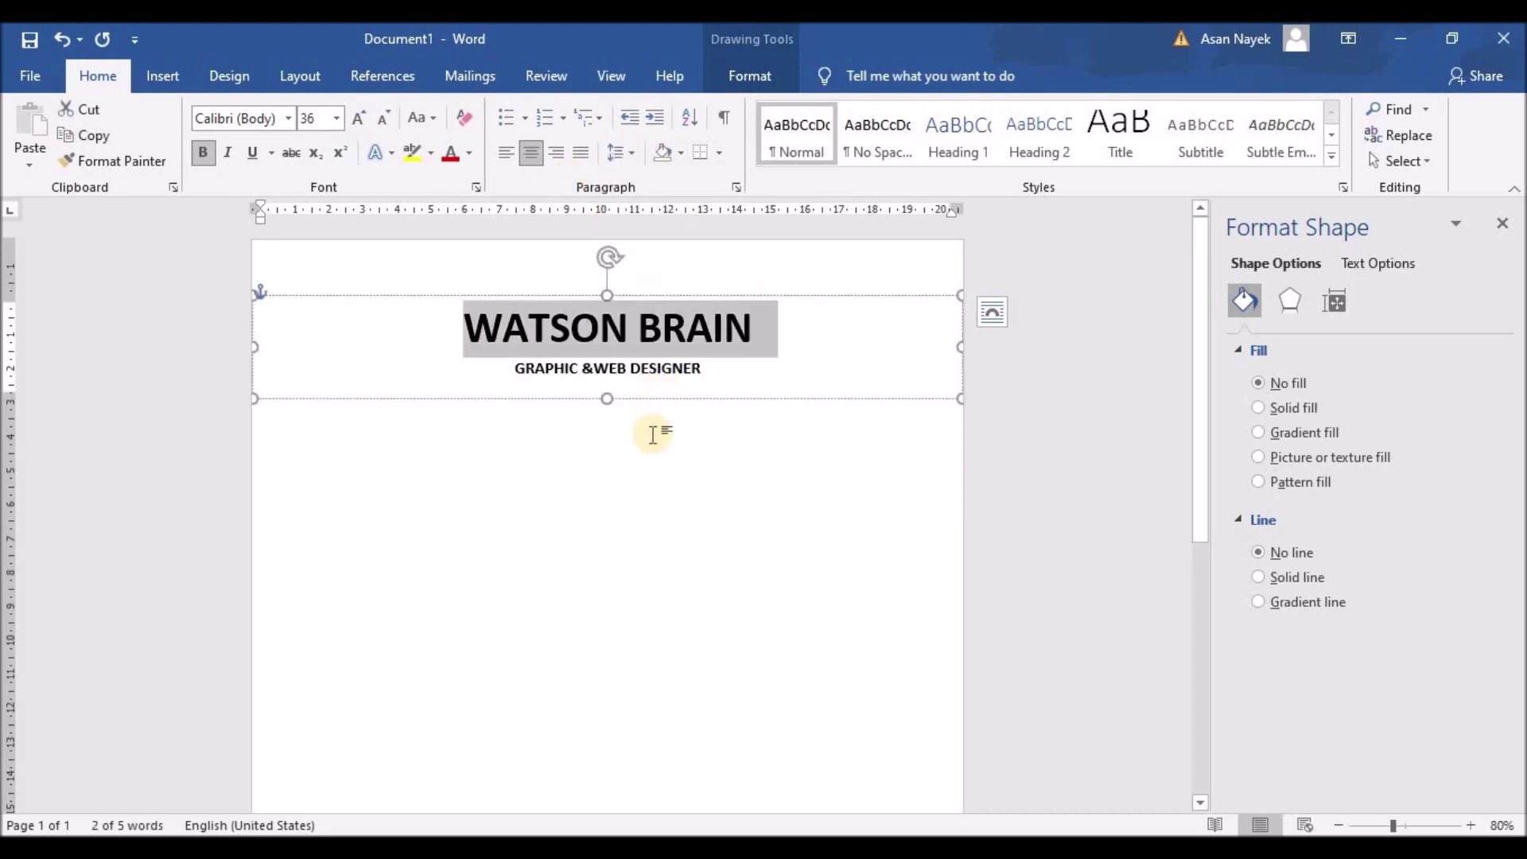
pyautogui.click(687, 328)
pyautogui.moveTo(607, 398); pyautogui.dragTo(607, 382)
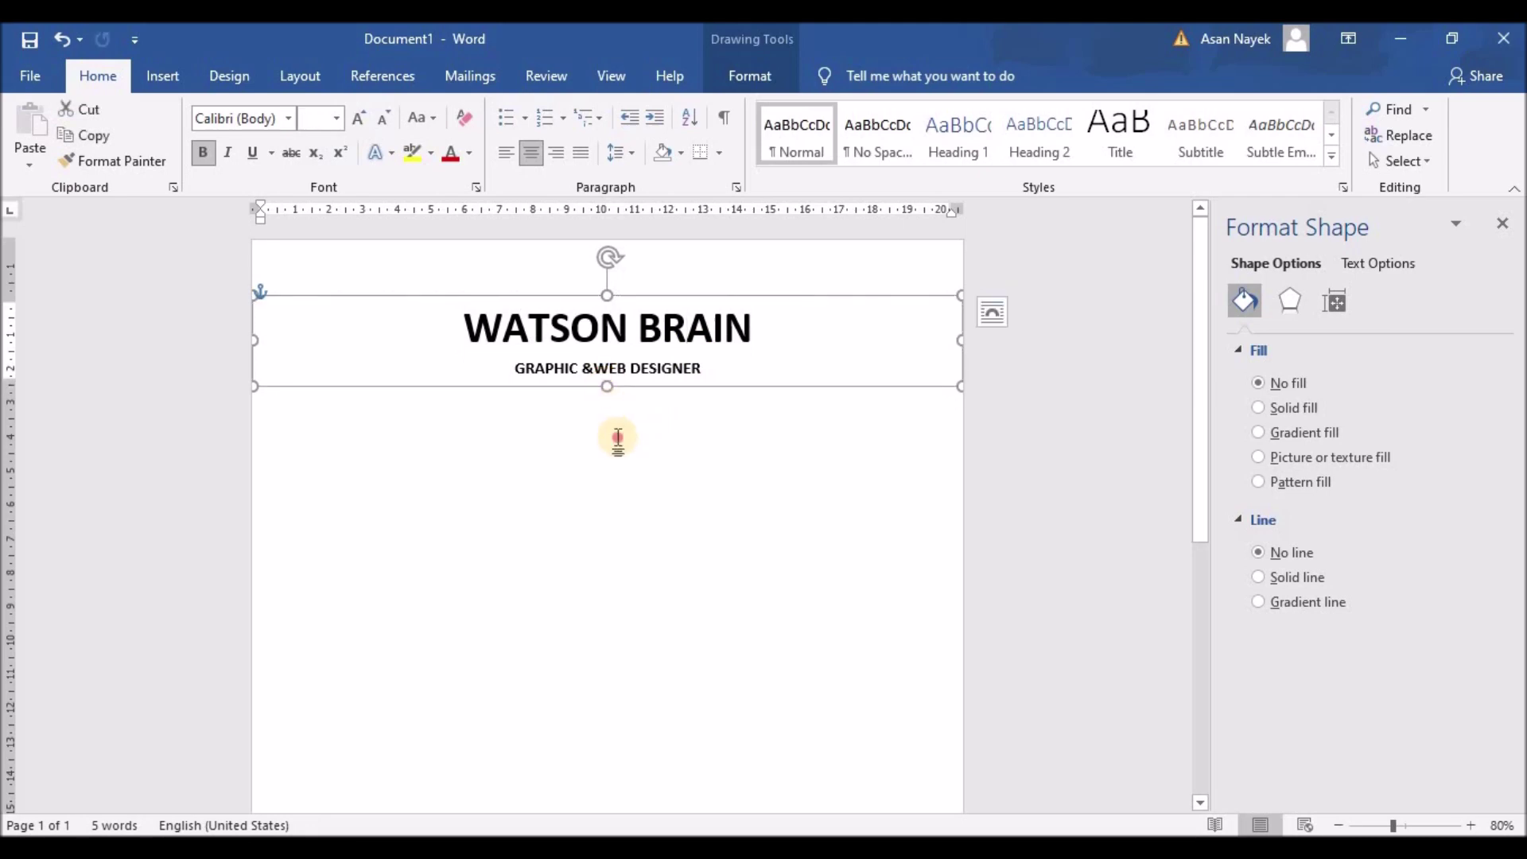
pyautogui.click(617, 435)
pyautogui.click(164, 76)
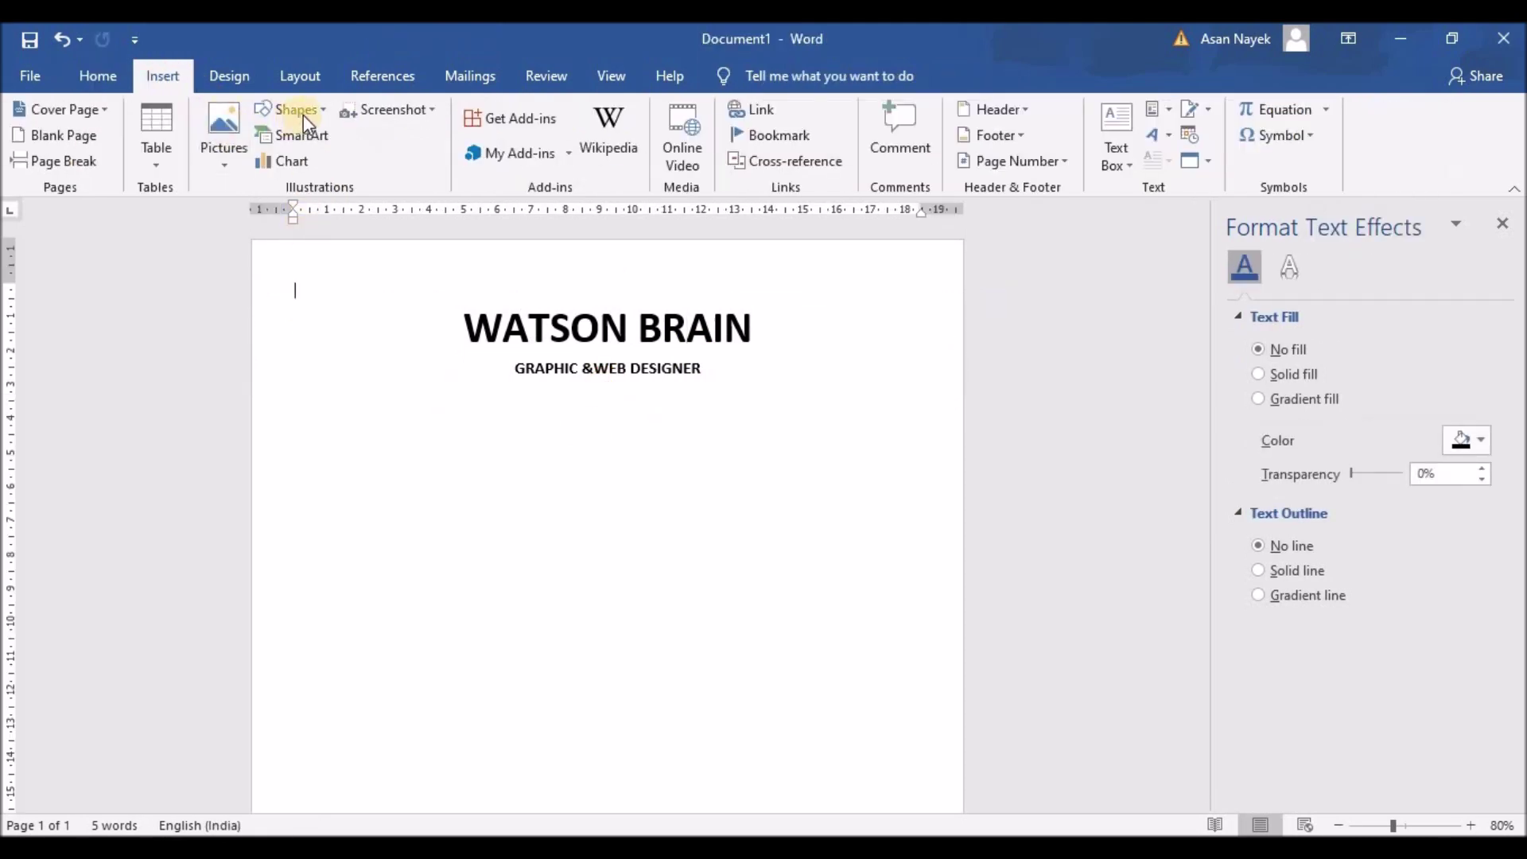
# Draw a grey full-width horizontal divider line below the subtitle
pyautogui.click(292, 109)
pyautogui.click(332, 323)
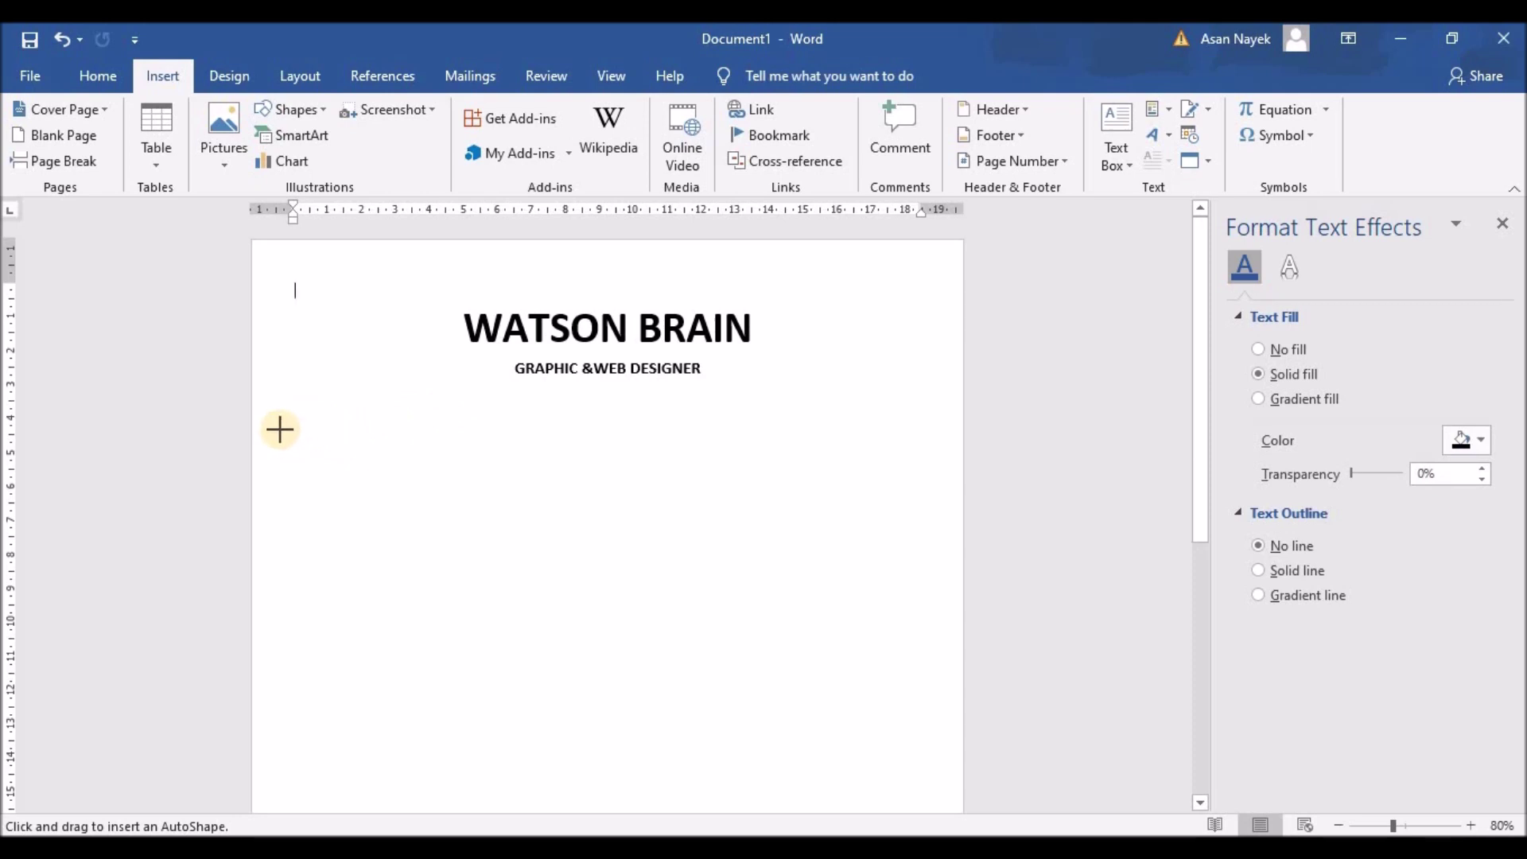
pyautogui.moveTo(282, 429); pyautogui.dragTo(931, 432)
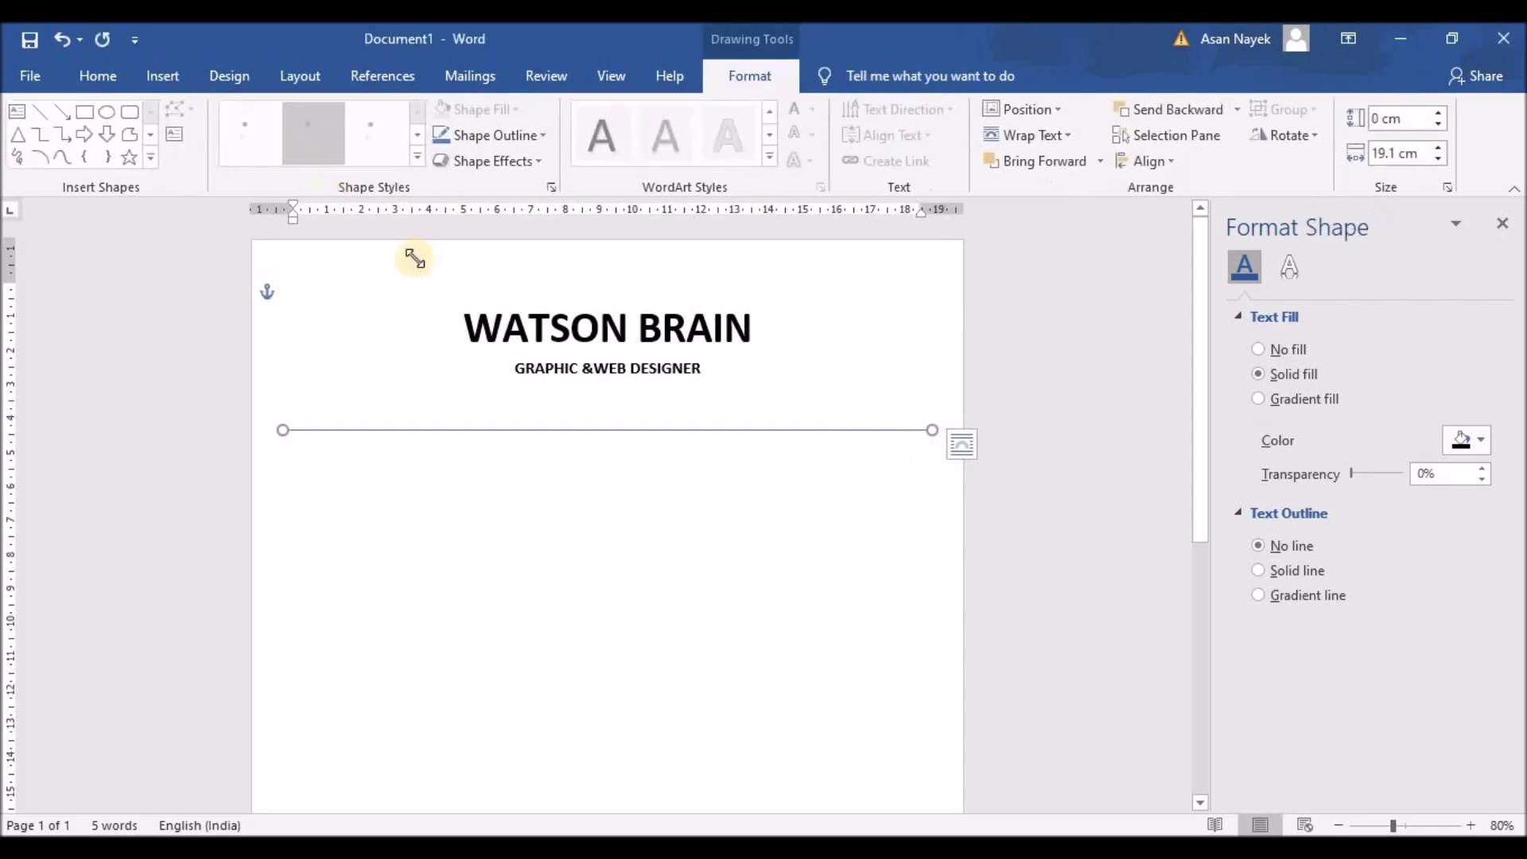
pyautogui.click(1463, 440)
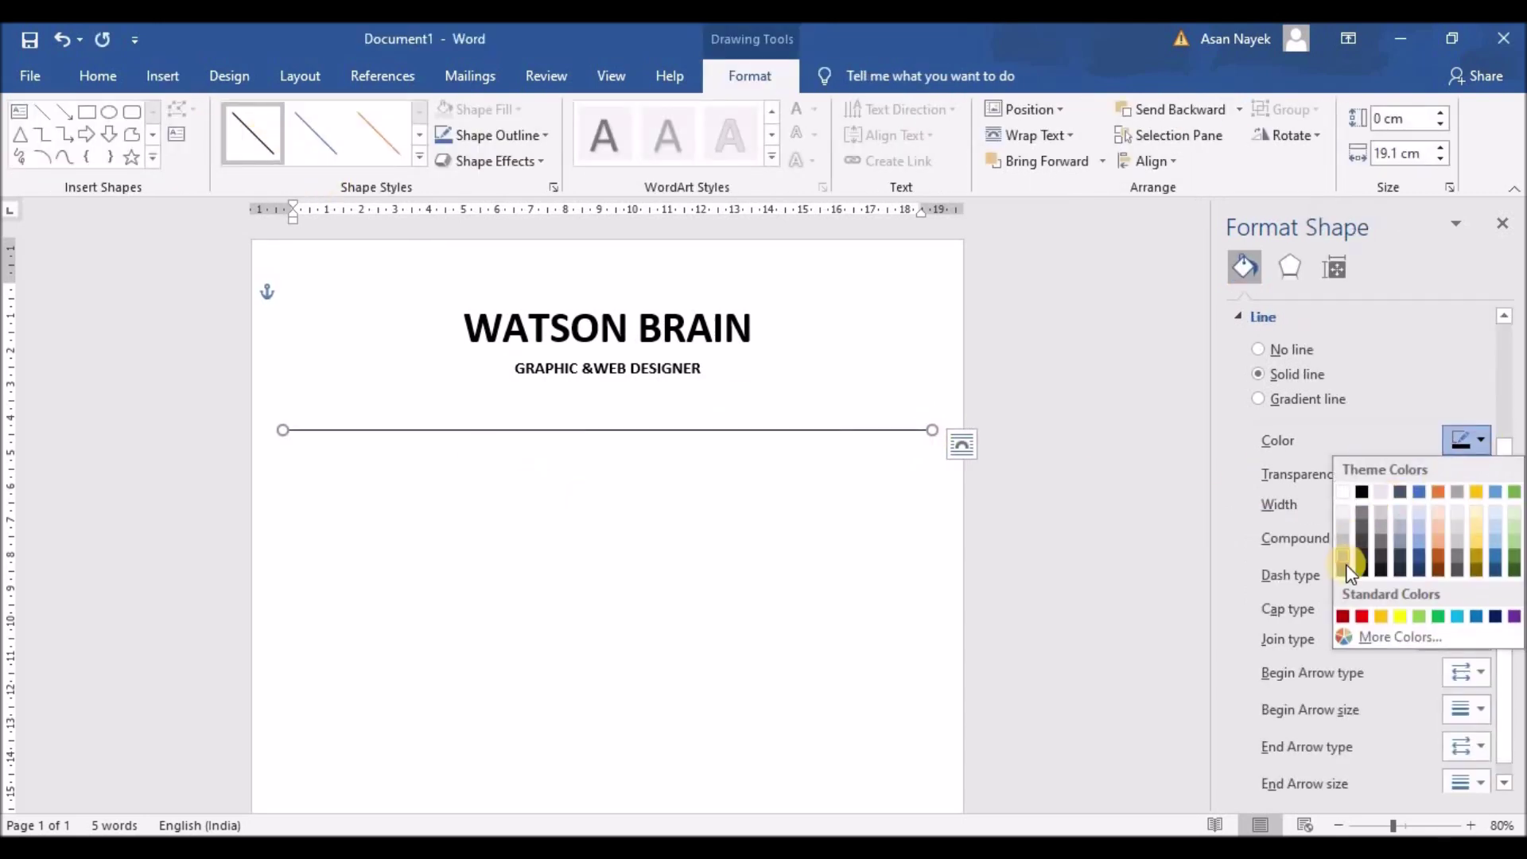
pyautogui.click(1359, 525)
pyautogui.scroll(-1, 653, 525)
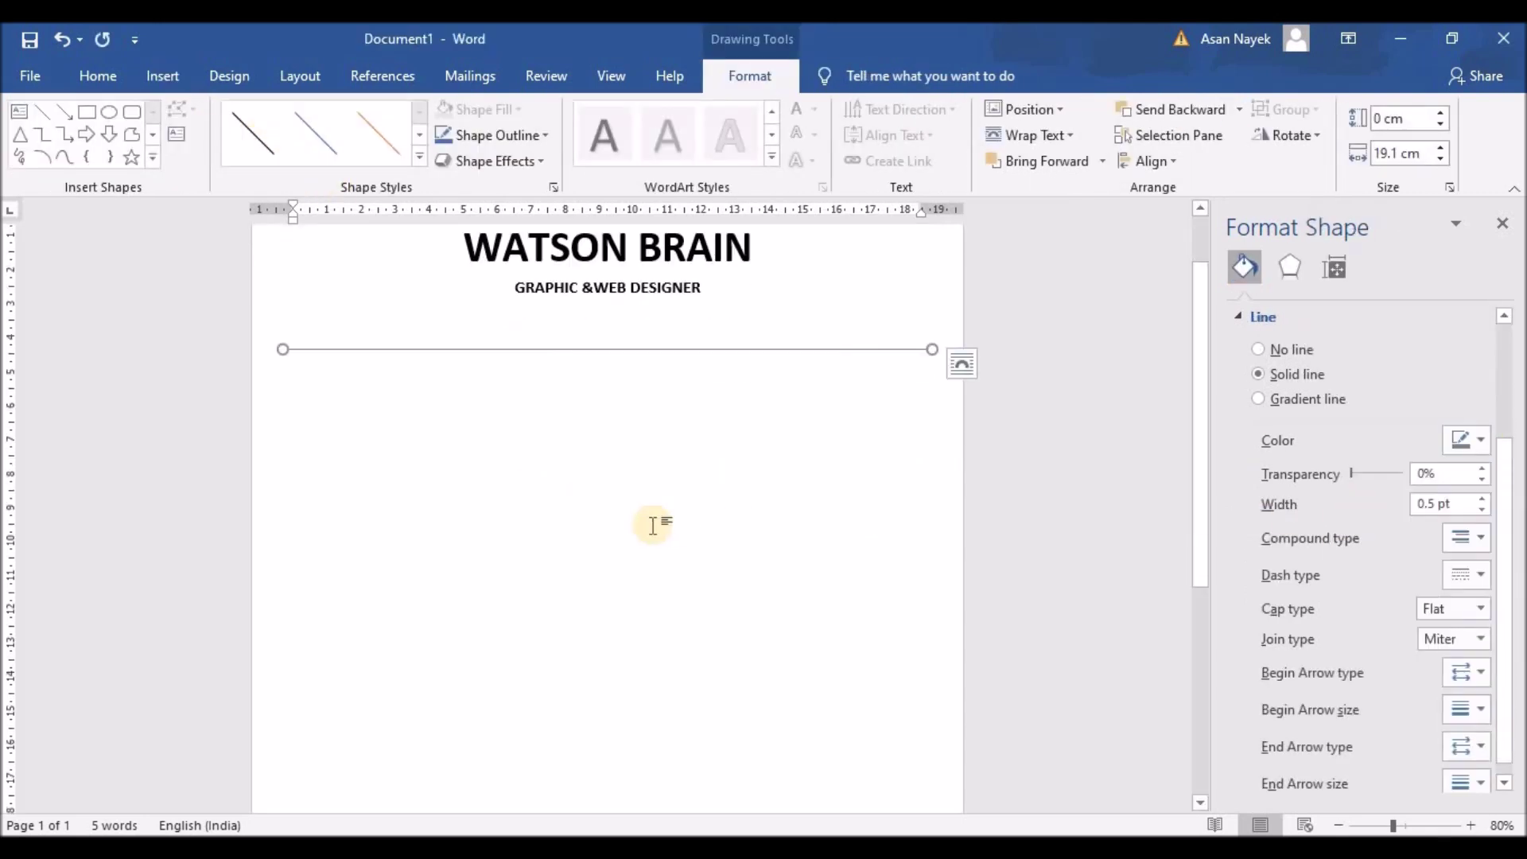
pyautogui.click(652, 525)
pyautogui.keyDown('ctrl'); pyautogui.scroll(-3, 652, 525); pyautogui.keyUp('ctrl')
pyautogui.keyDown('ctrl'); pyautogui.scroll(-1, 652, 525); pyautogui.keyUp('ctrl')
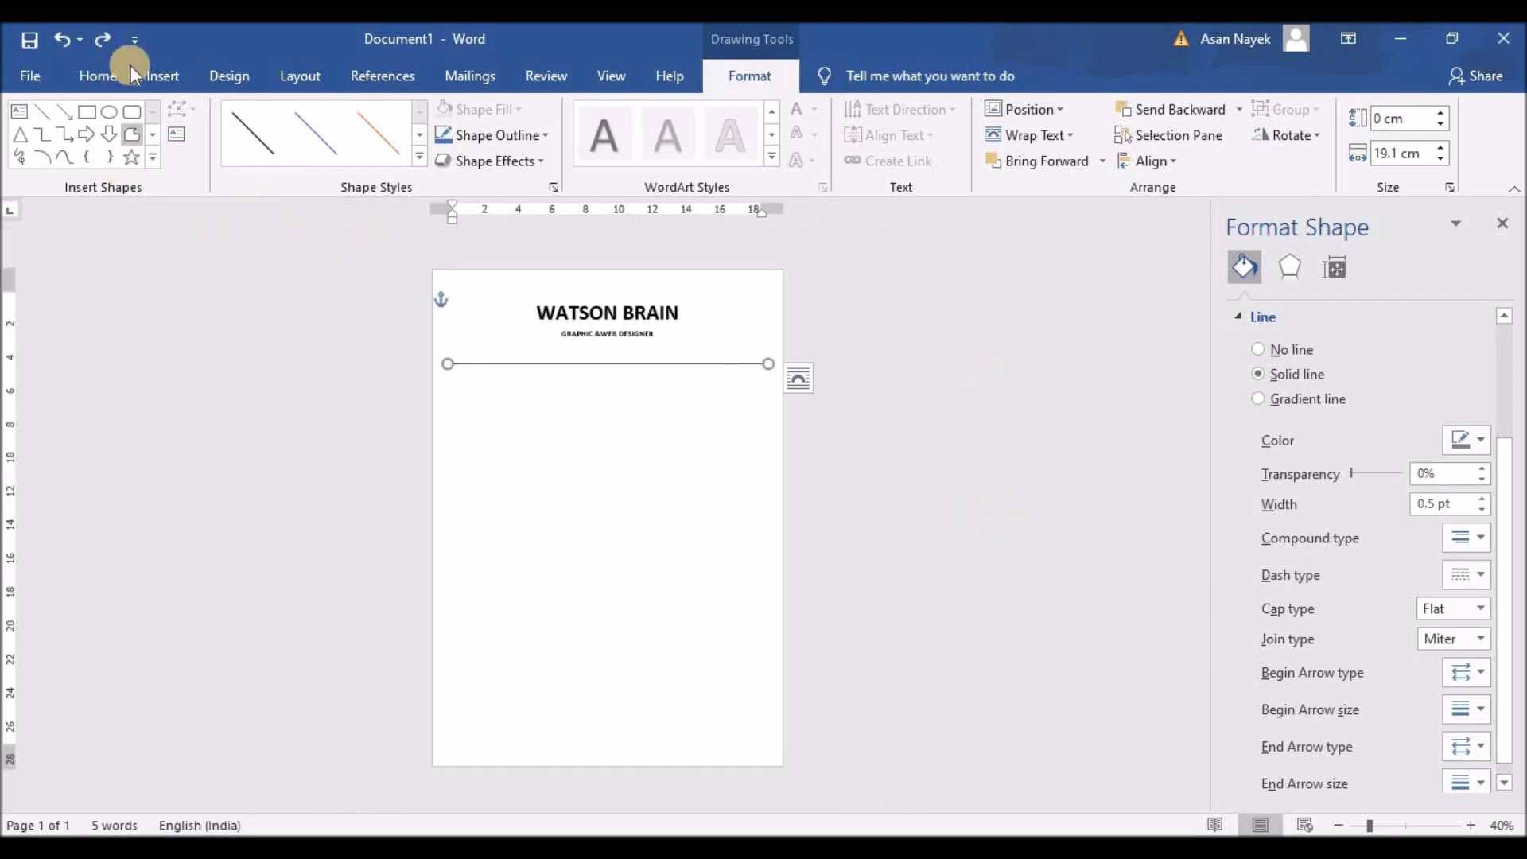
# Draw a grey vertical line down the page from the horizontal rule
pyautogui.click(163, 75)
pyautogui.click(291, 109)
pyautogui.click(271, 163)
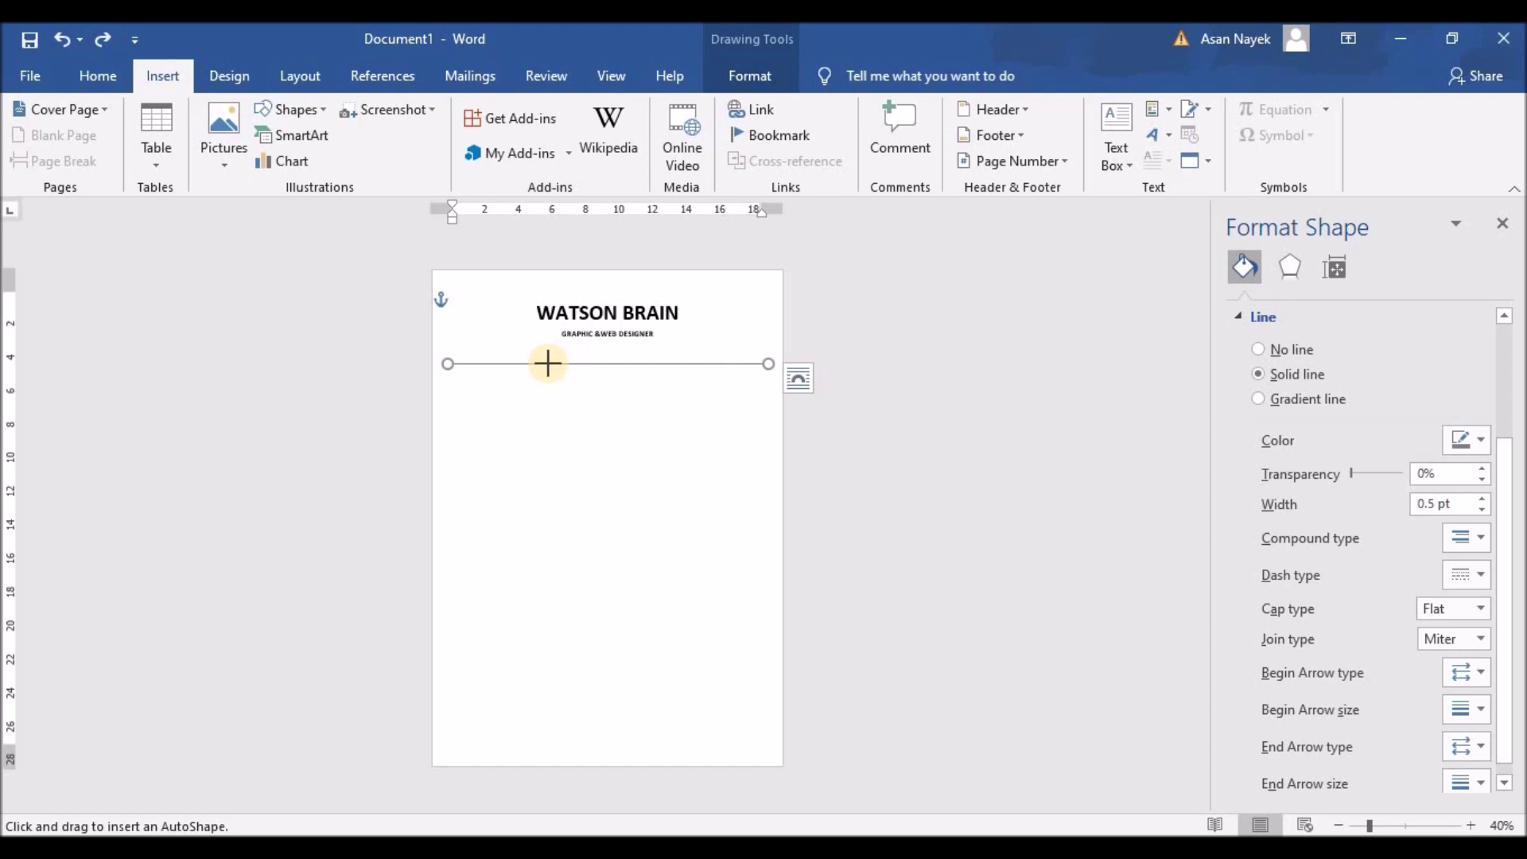
pyautogui.moveTo(552, 365); pyautogui.dragTo(554, 751)
pyautogui.click(1481, 441)
pyautogui.click(1358, 517)
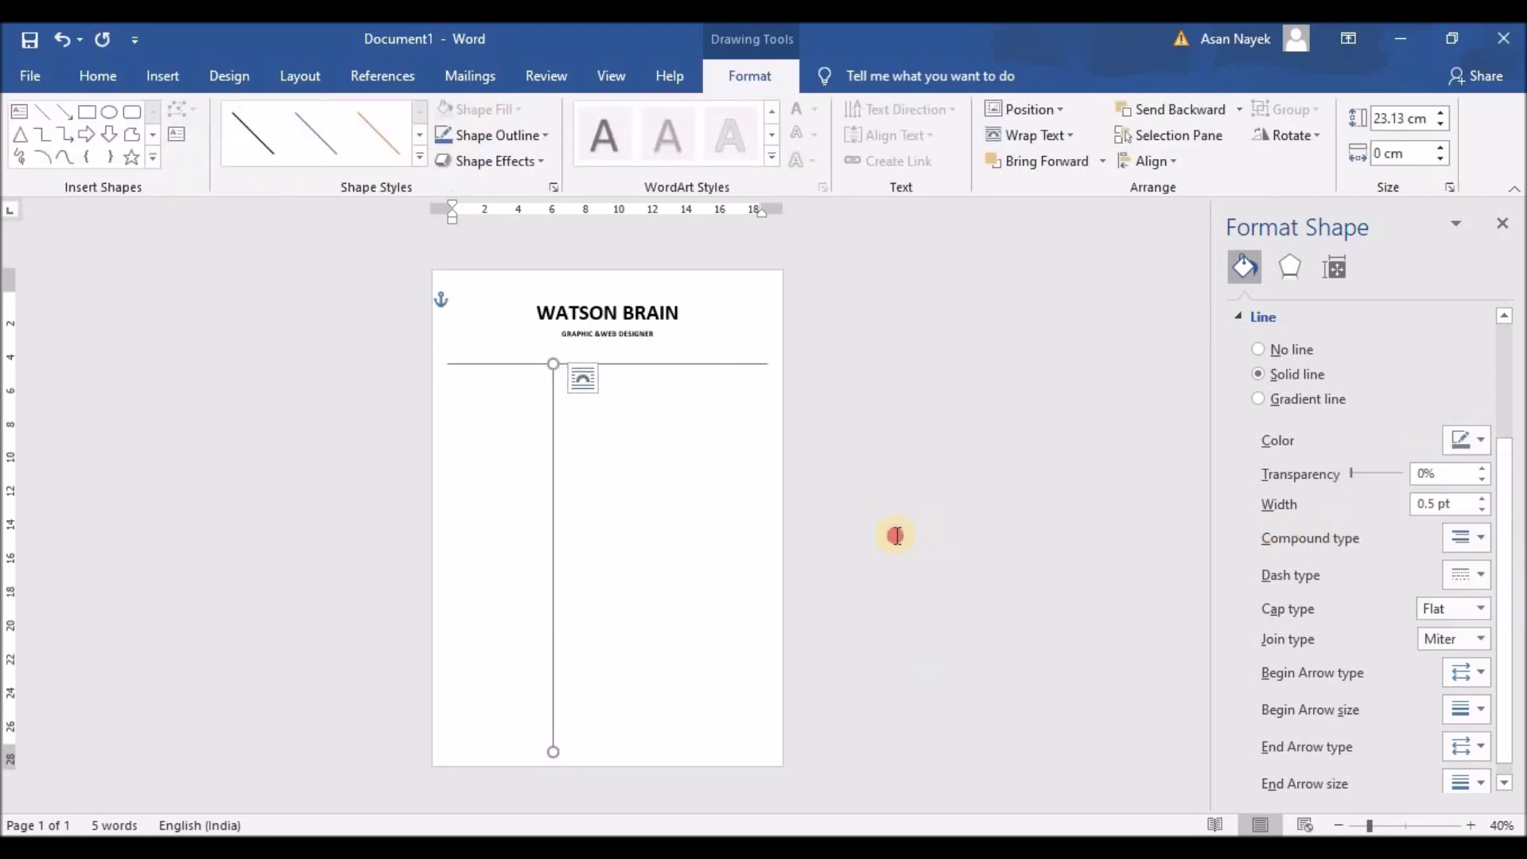
pyautogui.click(700, 501)
pyautogui.scroll(3, 610, 485)
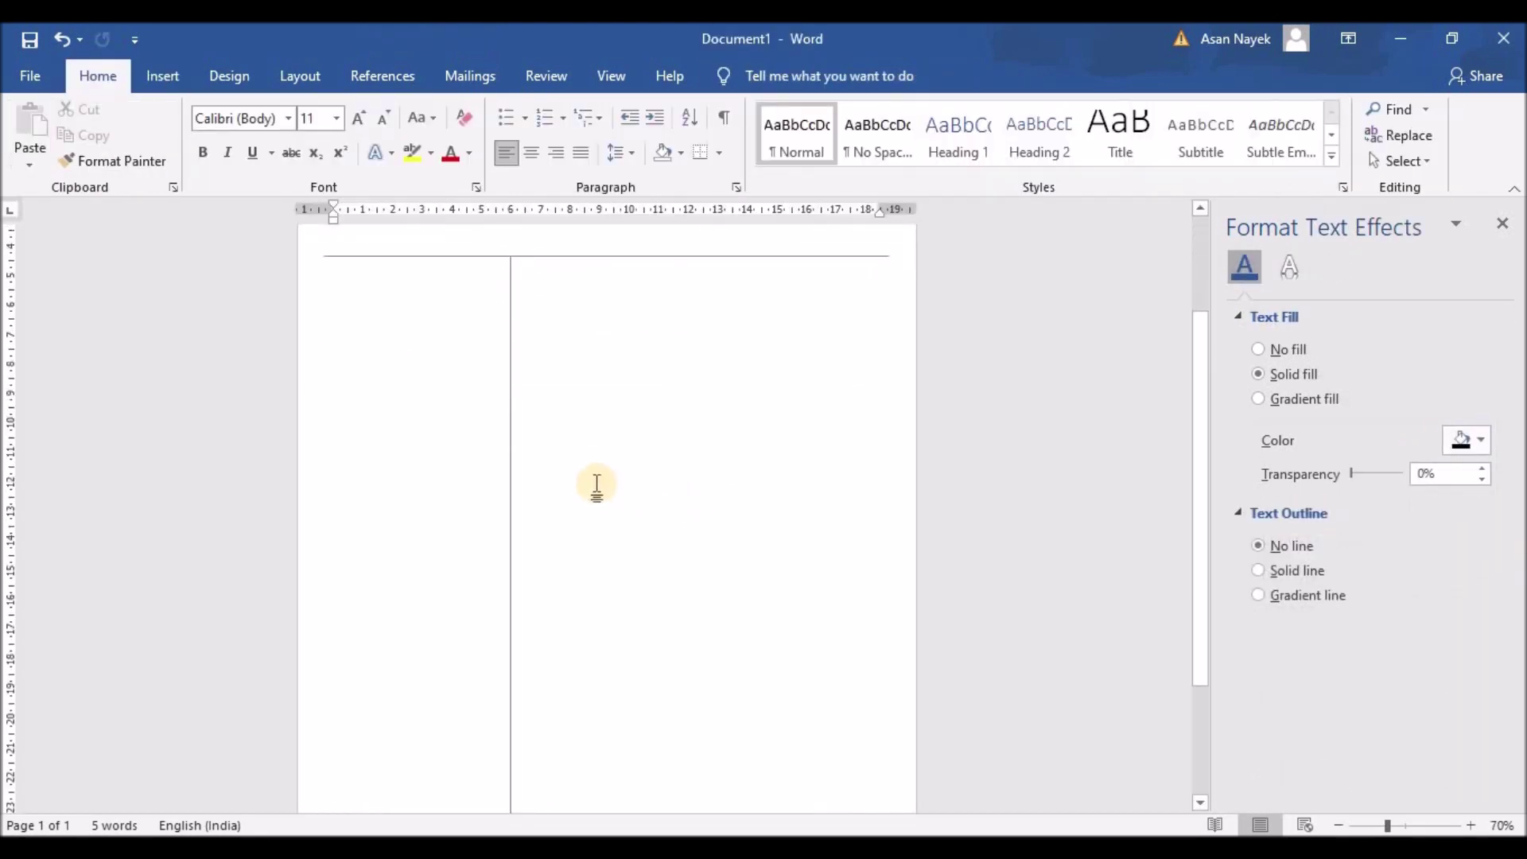
# Draw a borderless text box in the narrow left column
pyautogui.click(170, 76)
pyautogui.click(1117, 140)
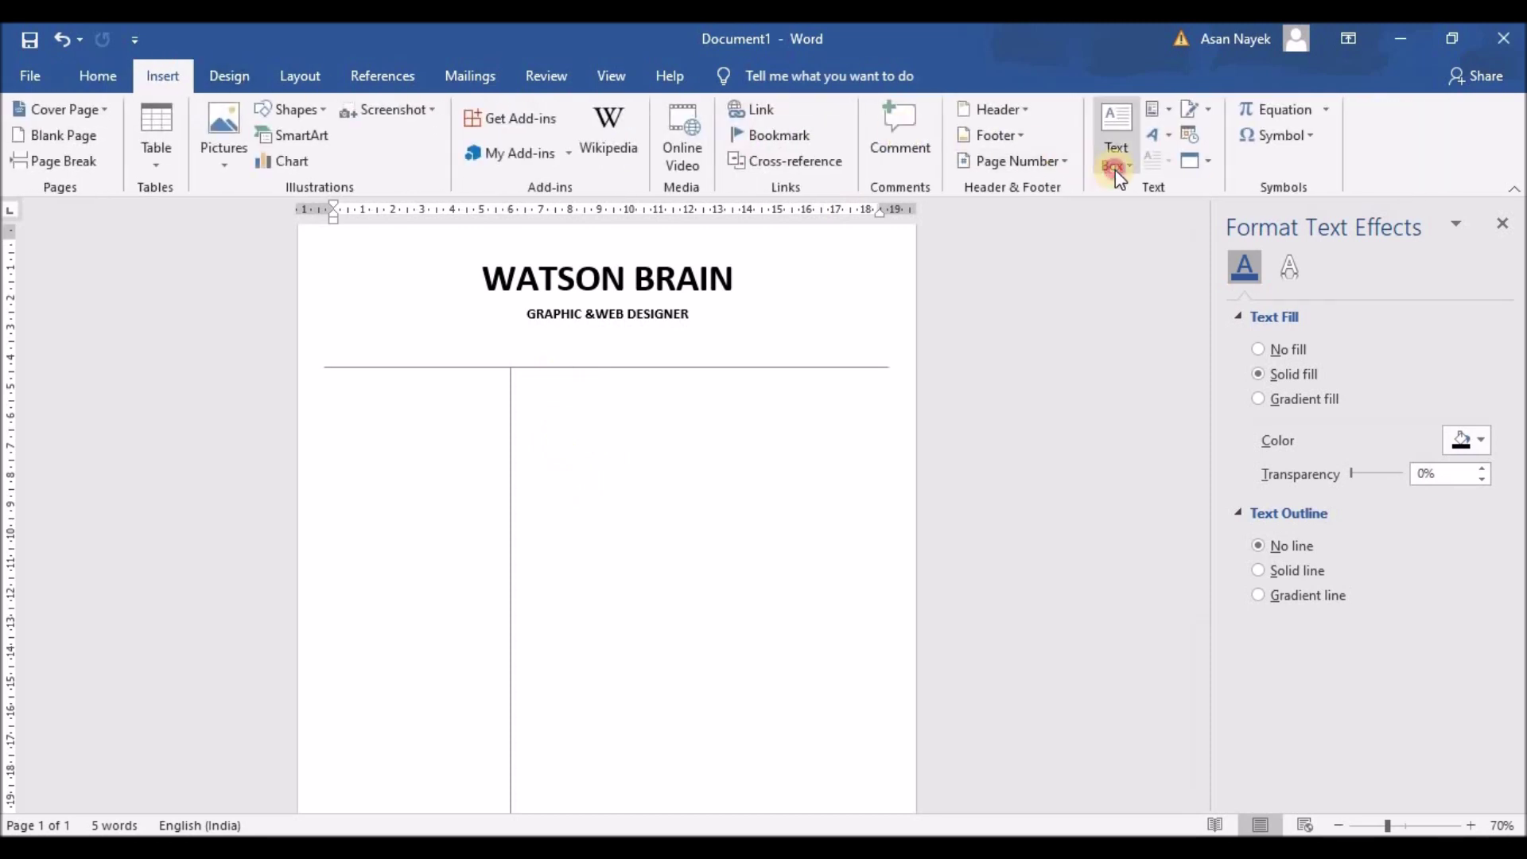
pyautogui.click(1129, 637)
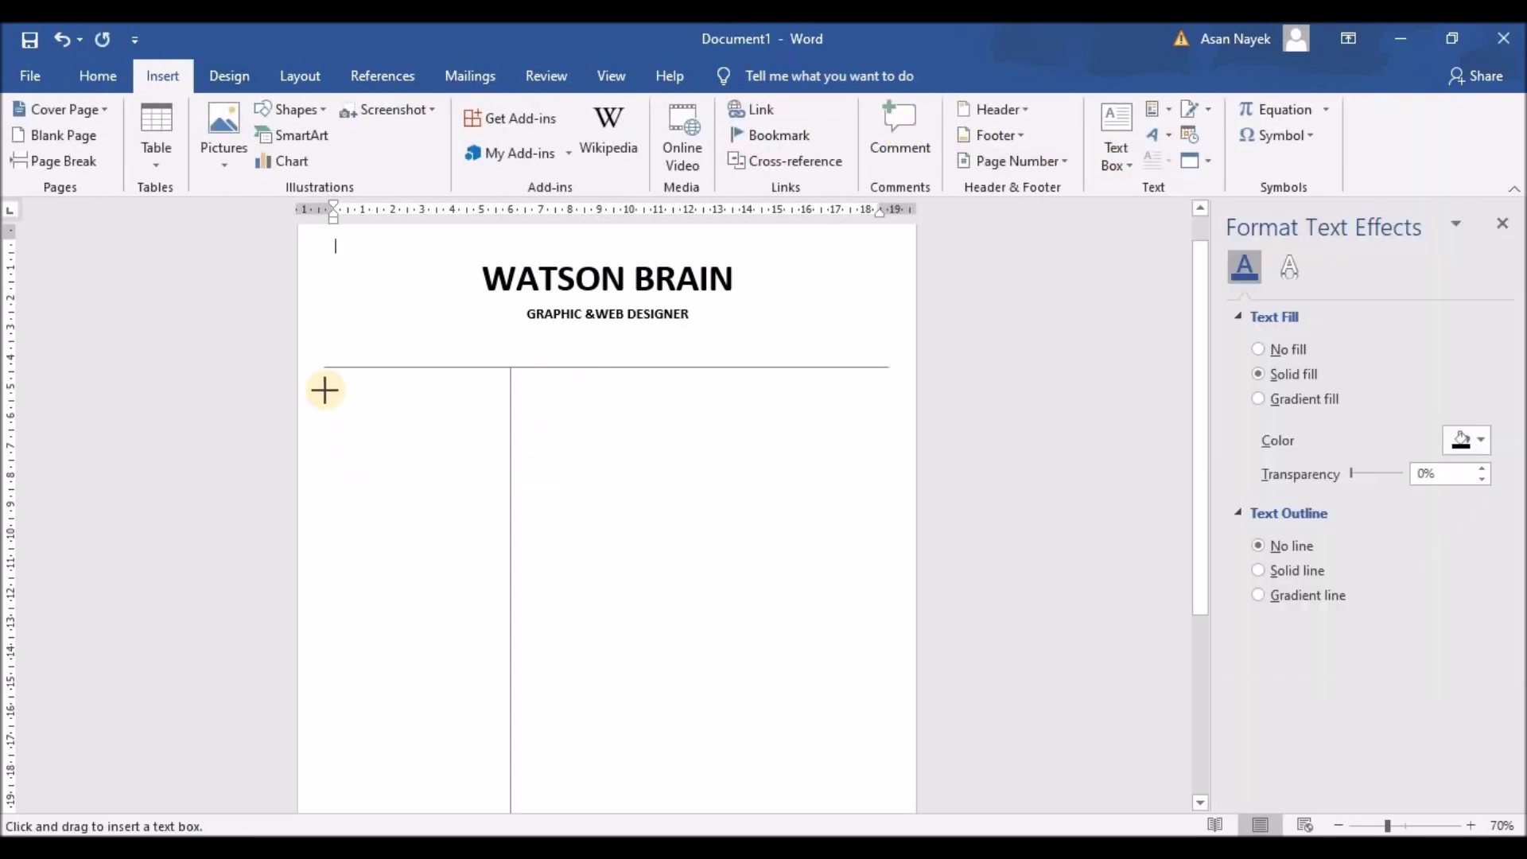
pyautogui.moveTo(324, 390); pyautogui.dragTo(495, 610)
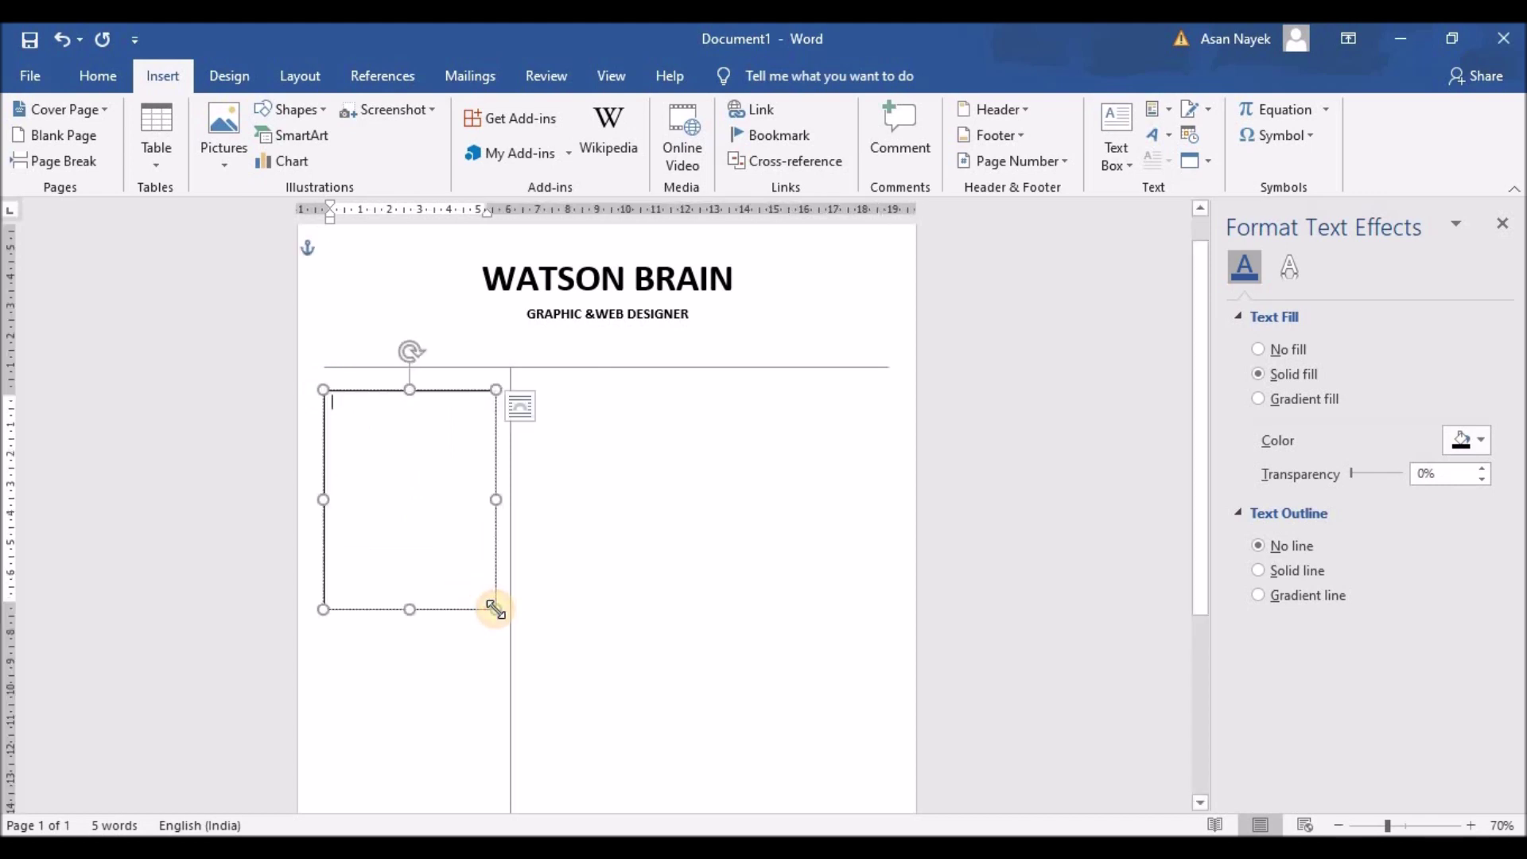
pyautogui.click(1268, 264)
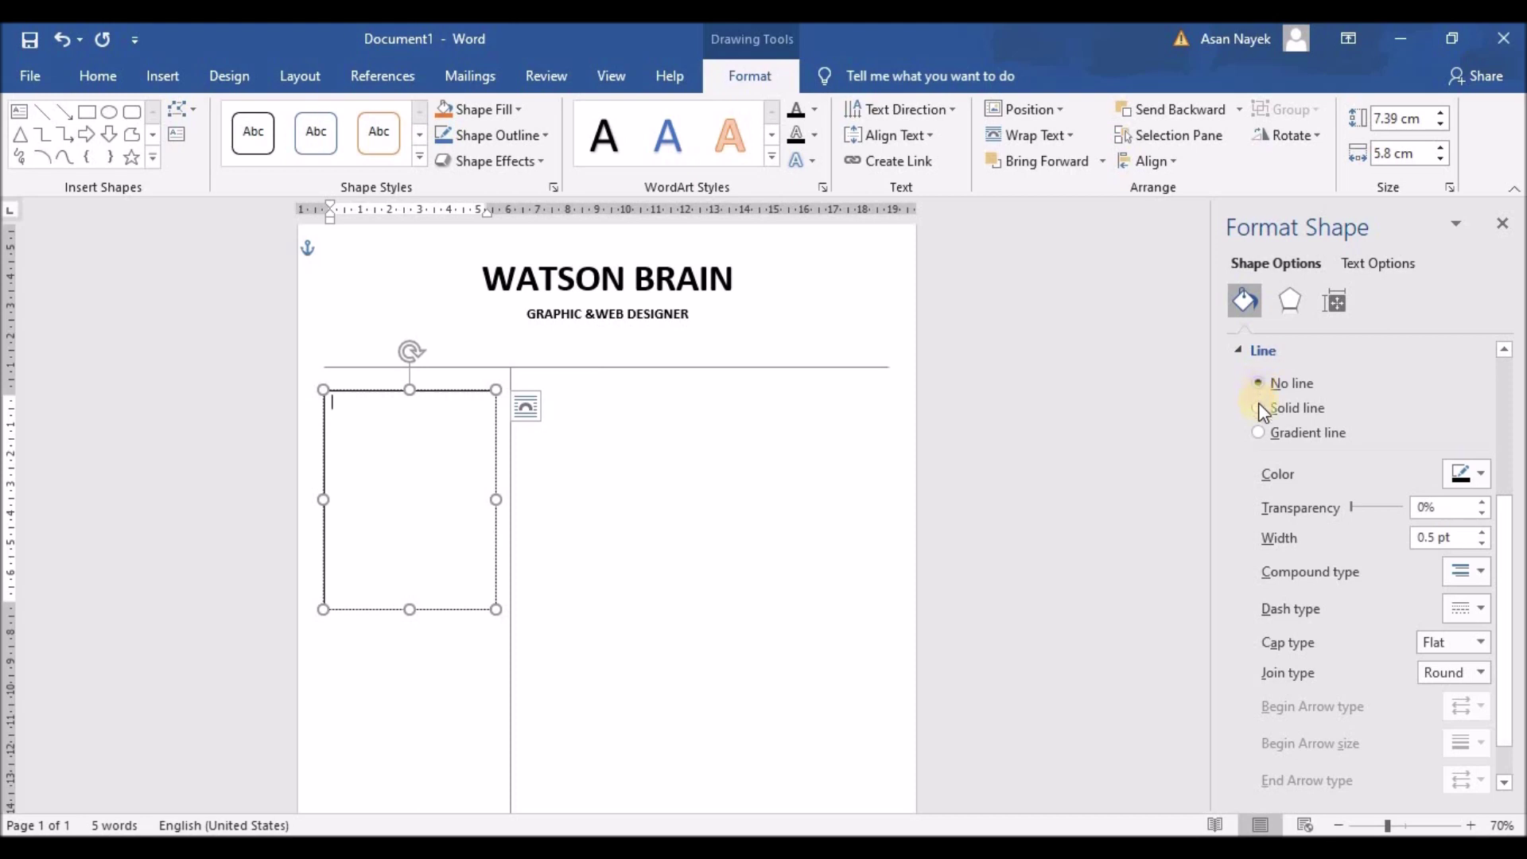
pyautogui.click(1259, 382)
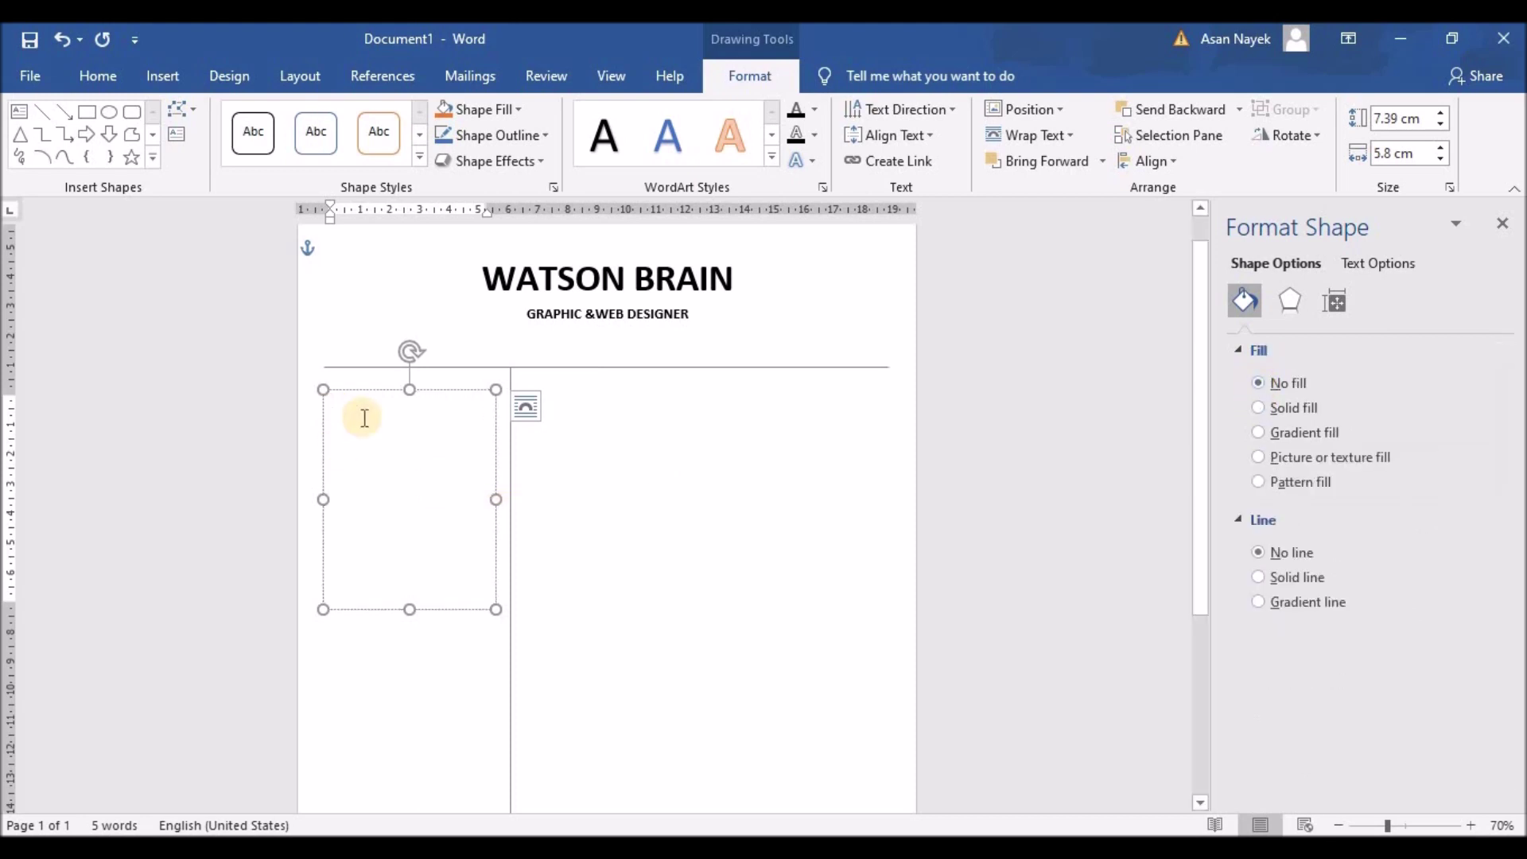
# Add the heading ABOUT ME in bold 16 pt dark grey
pyautogui.write('ab')
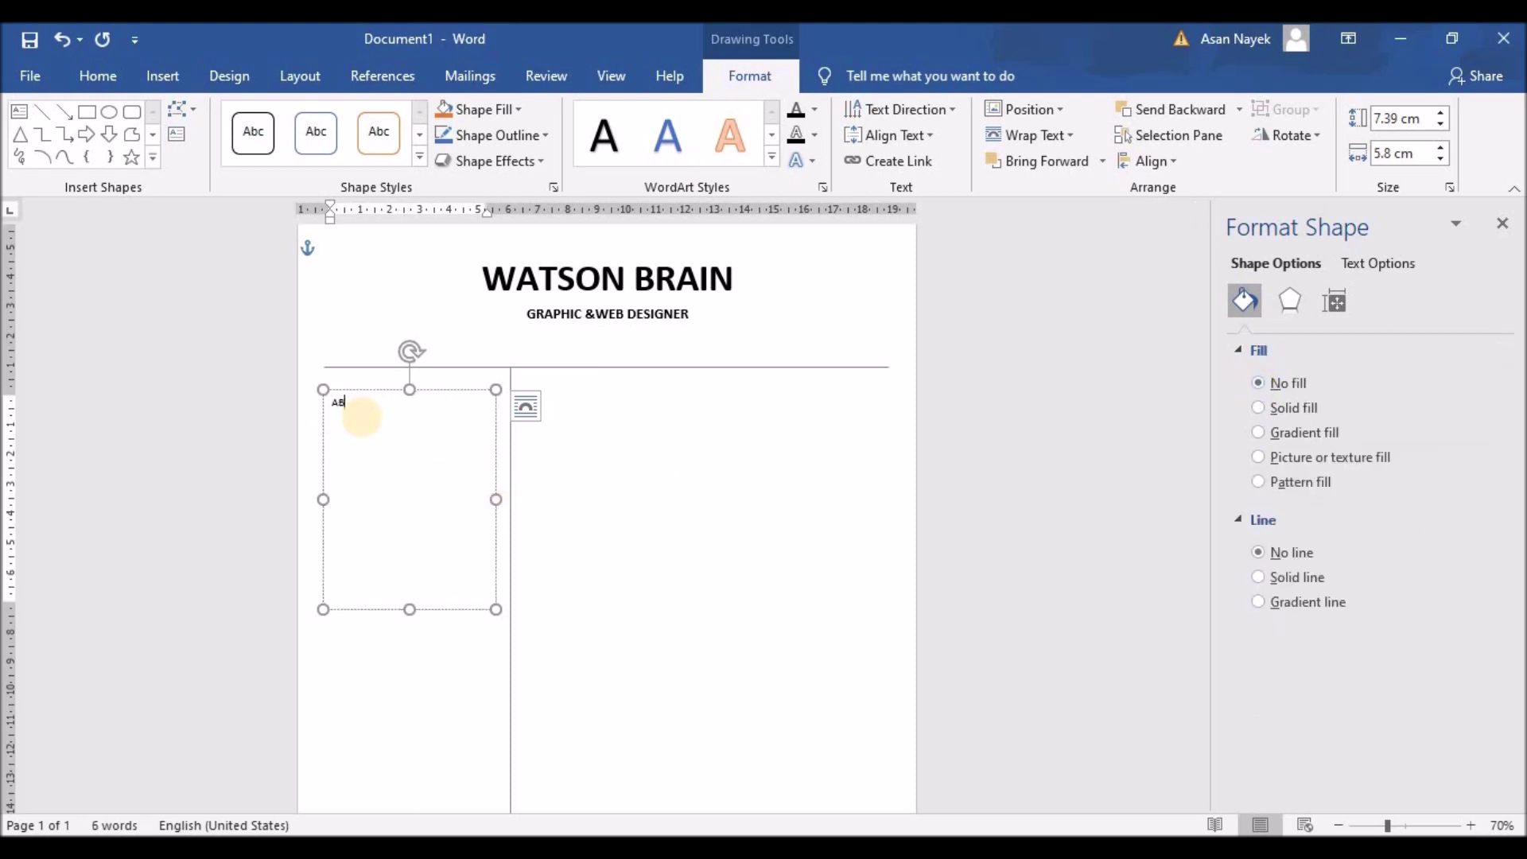
pyautogui.write('OUT ME')
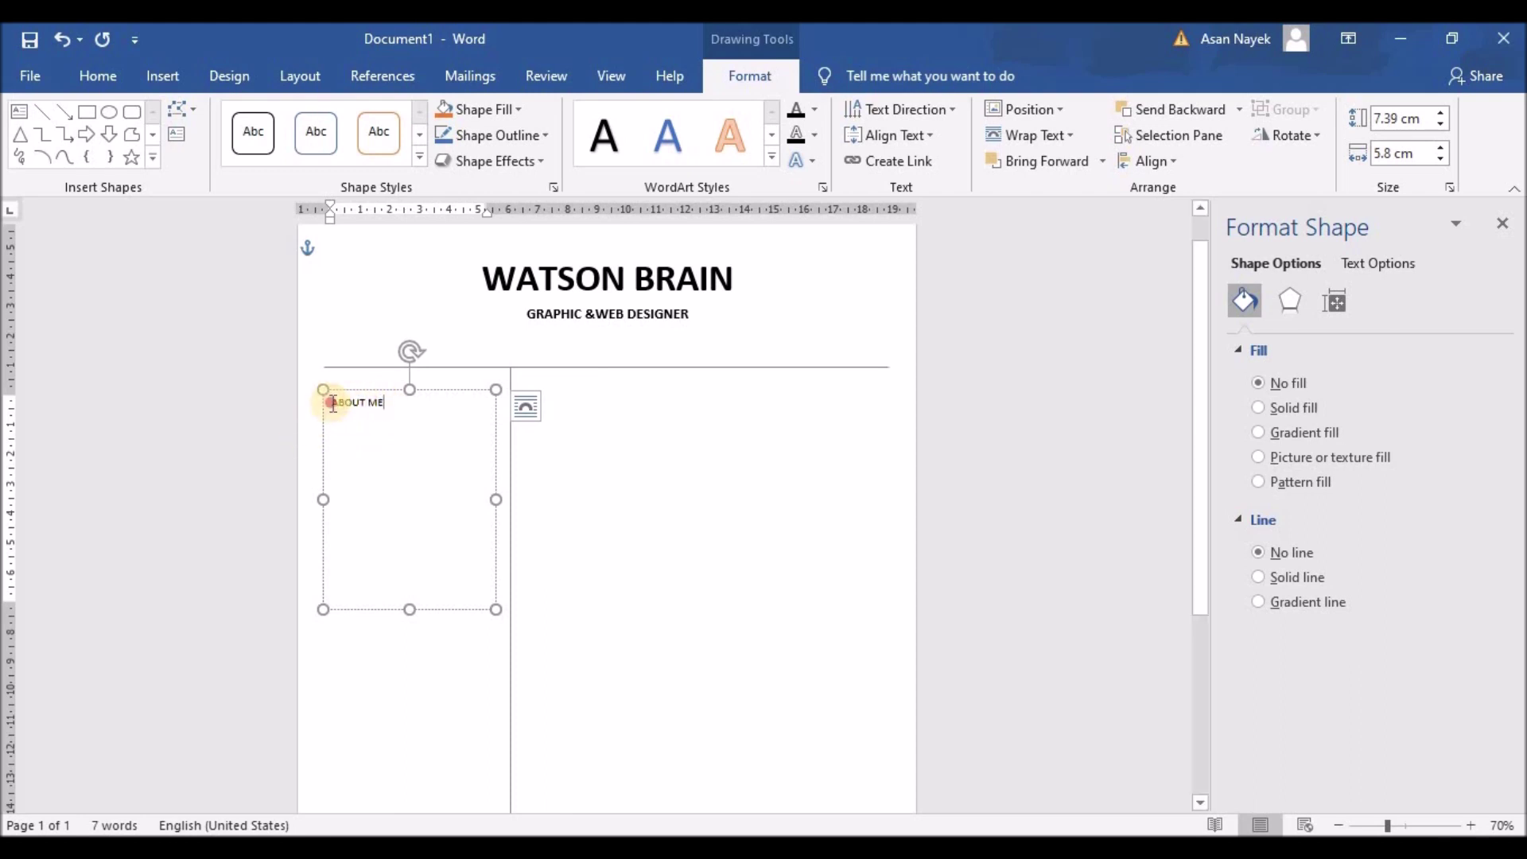
pyautogui.tripleClick(334, 401)
pyautogui.click(501, 335)
pyautogui.click(501, 335)
pyautogui.click(501, 335)
pyautogui.click(347, 366)
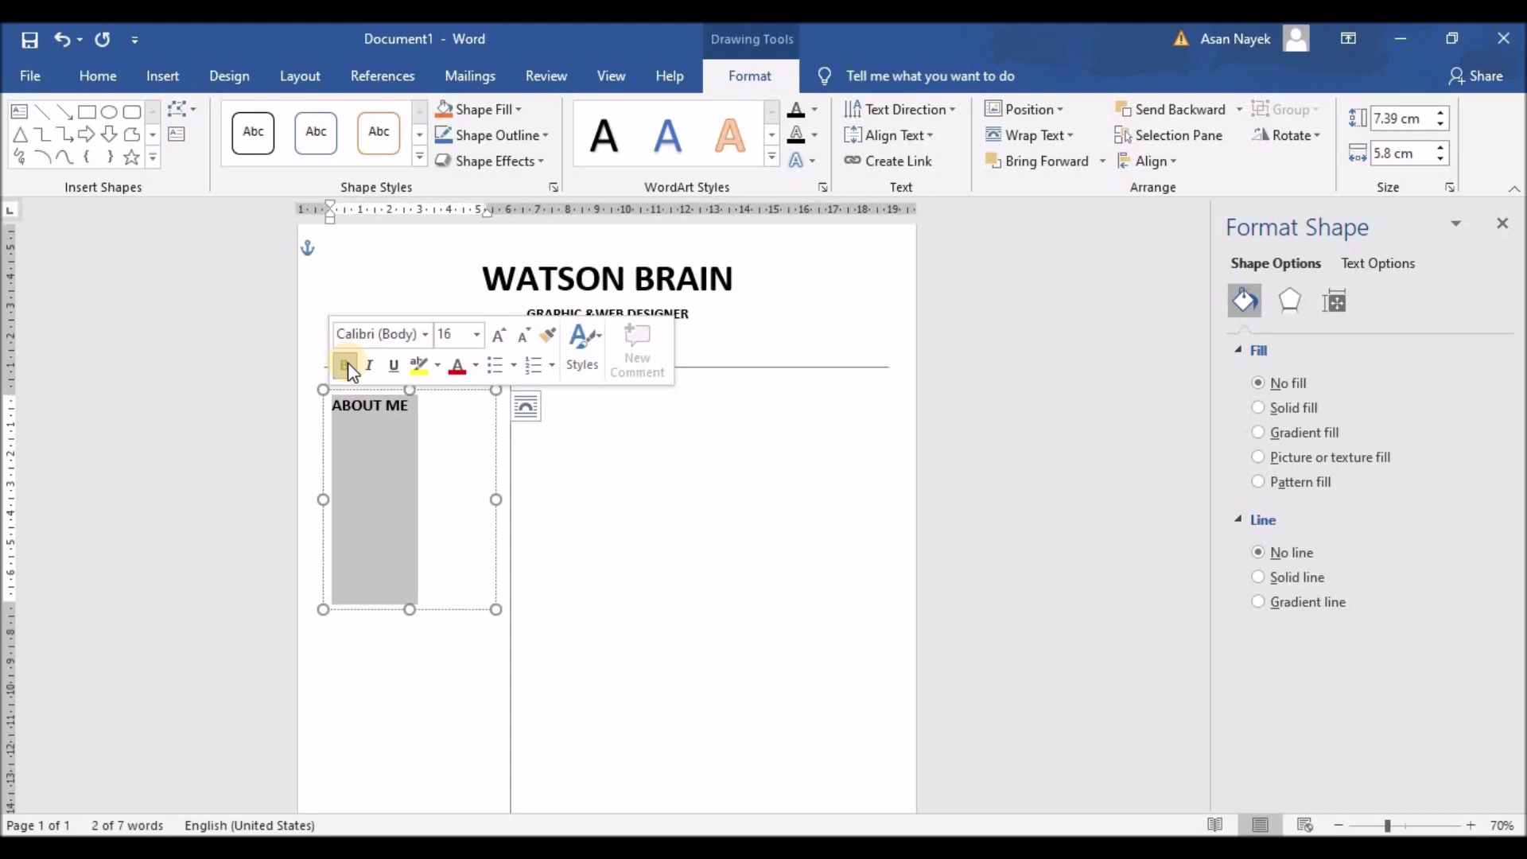
pyautogui.click(474, 367)
pyautogui.click(478, 461)
pyautogui.click(475, 365)
pyautogui.click(475, 493)
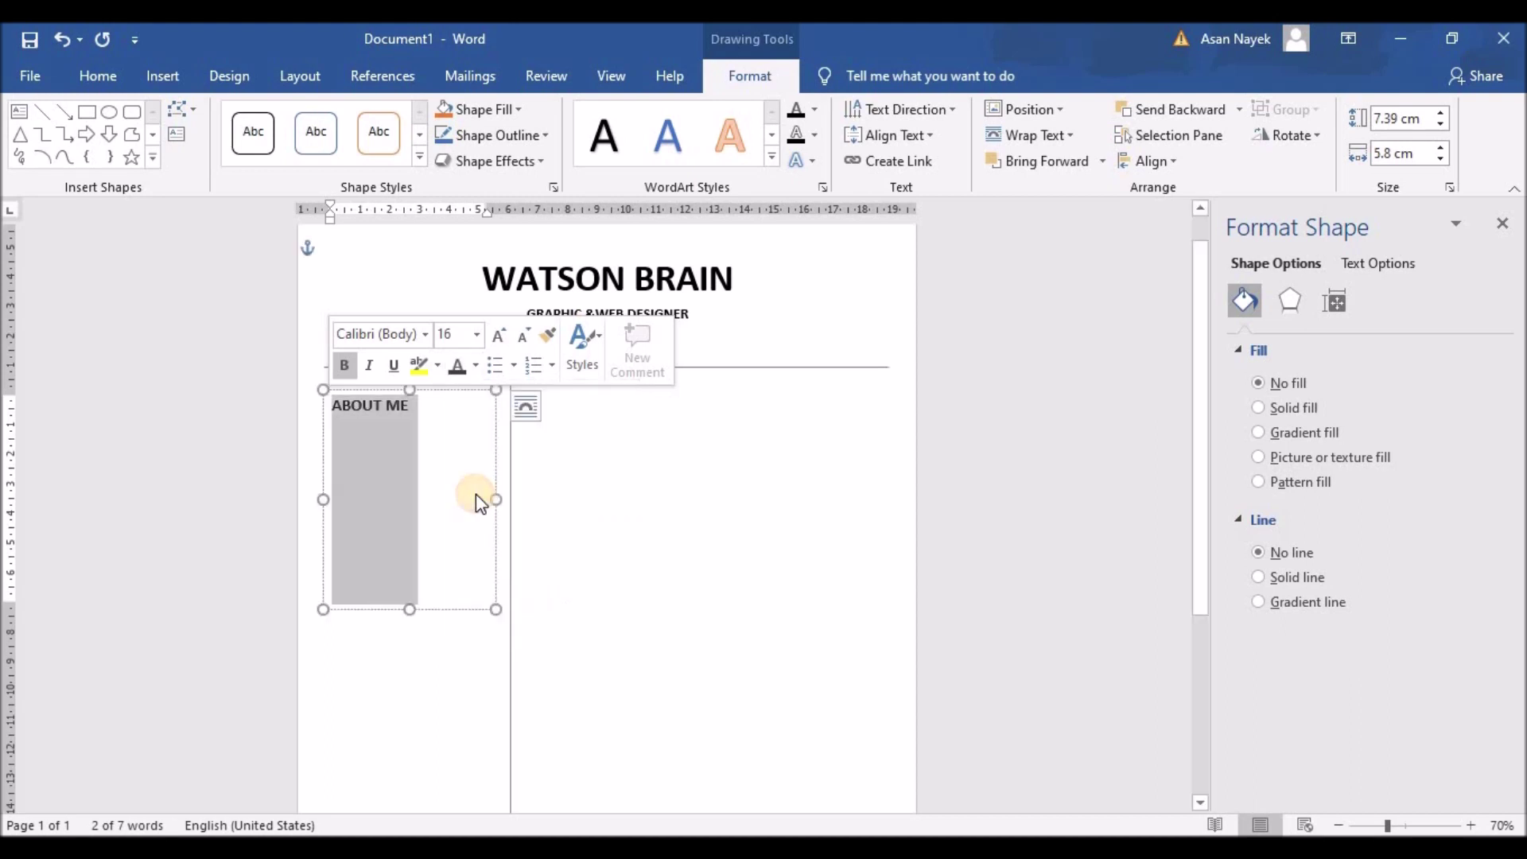
pyautogui.click(412, 410)
# Paste a Lorem ipsum paragraph under the heading, trim it and keep it left-aligned
pyautogui.hotkey('ctrl', 'v')
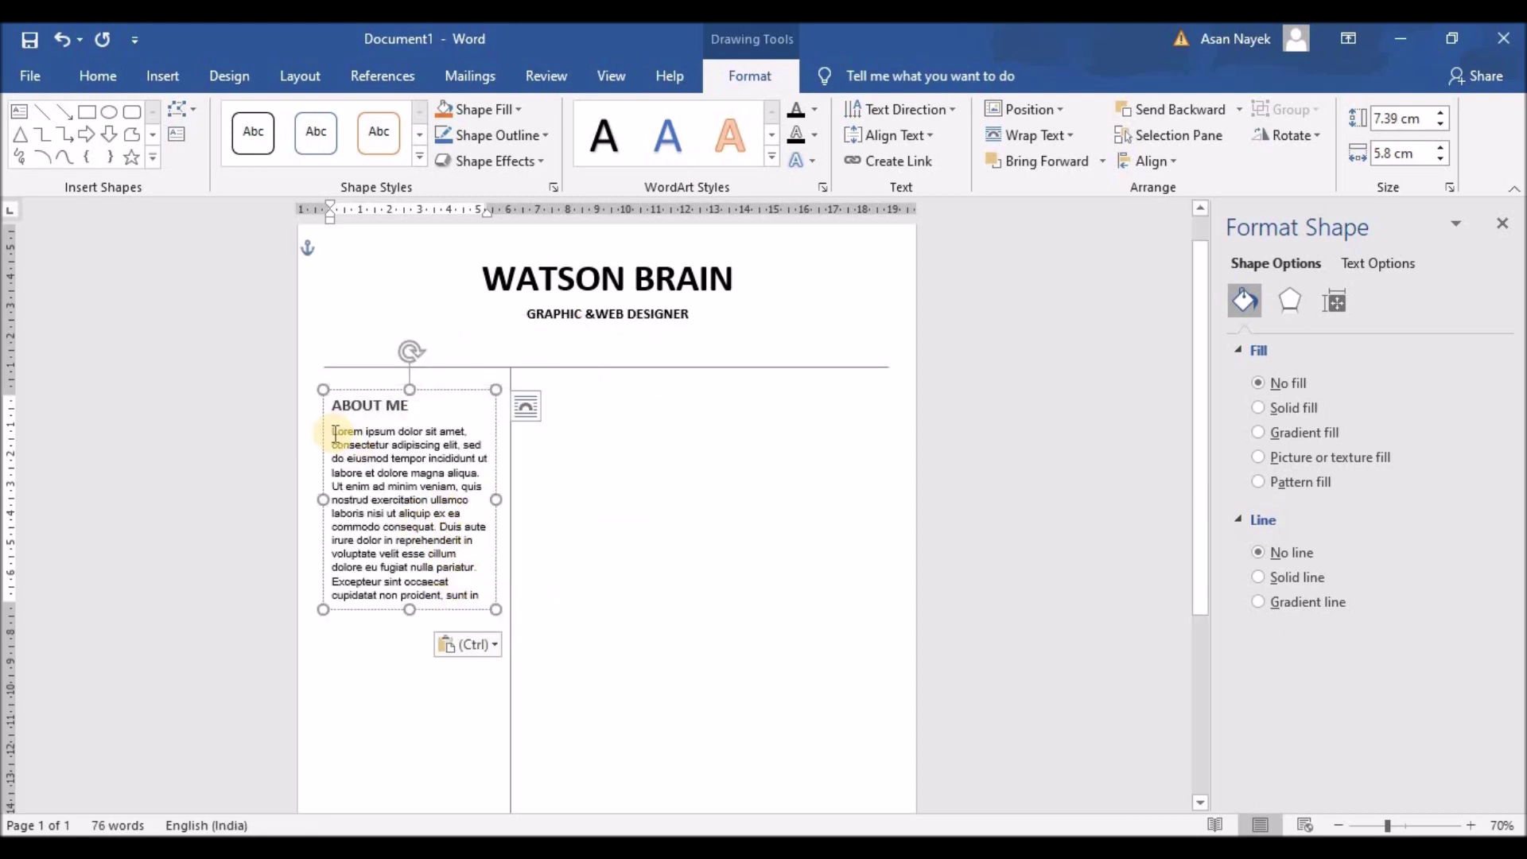
pyautogui.moveTo(331, 433); pyautogui.dragTo(504, 675)
pyautogui.click(472, 594)
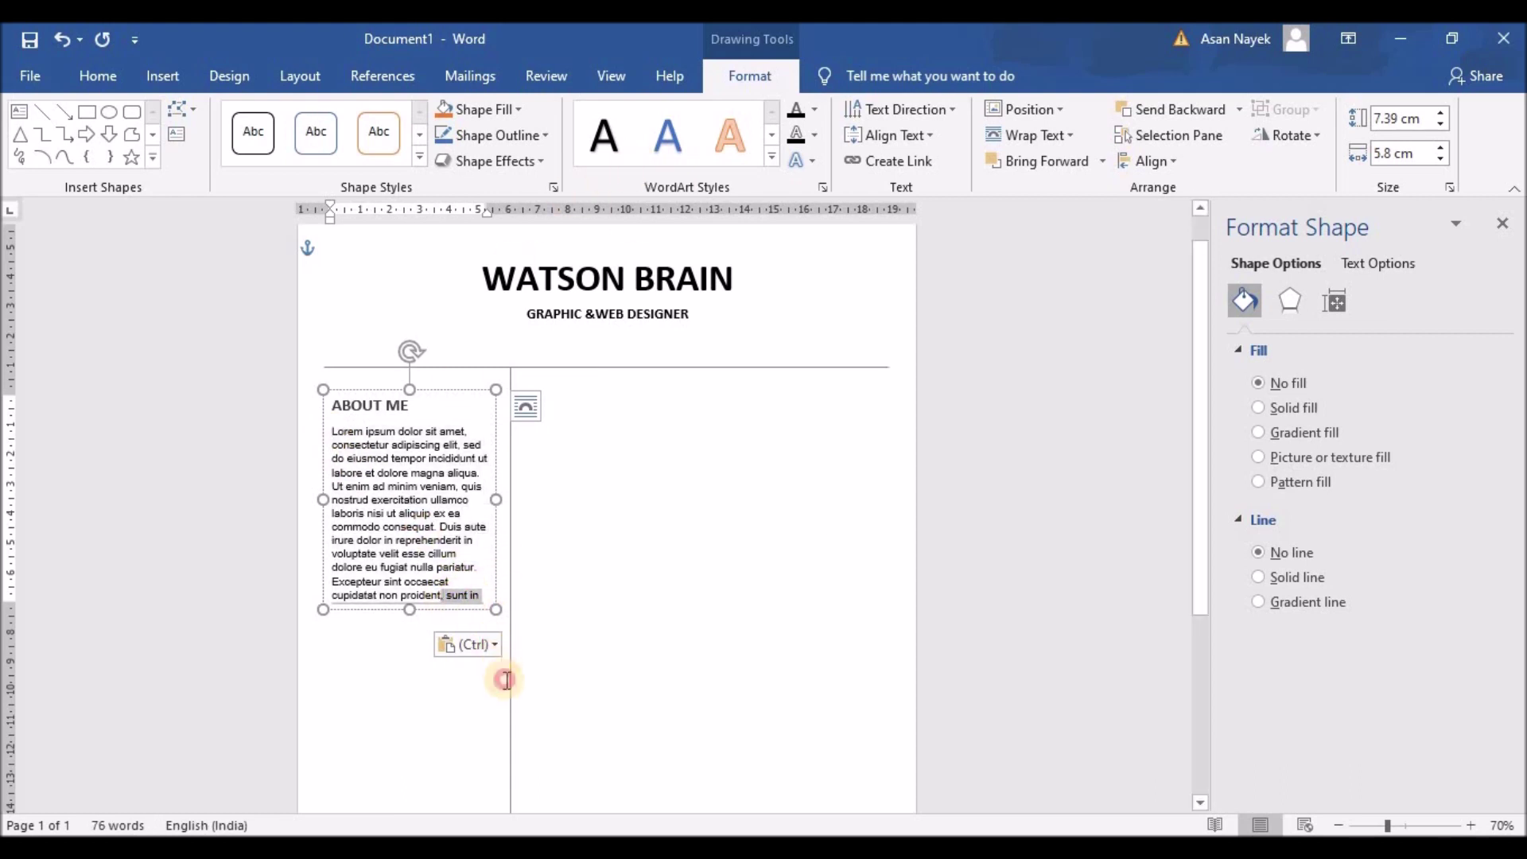
pyautogui.press('BackSpace')
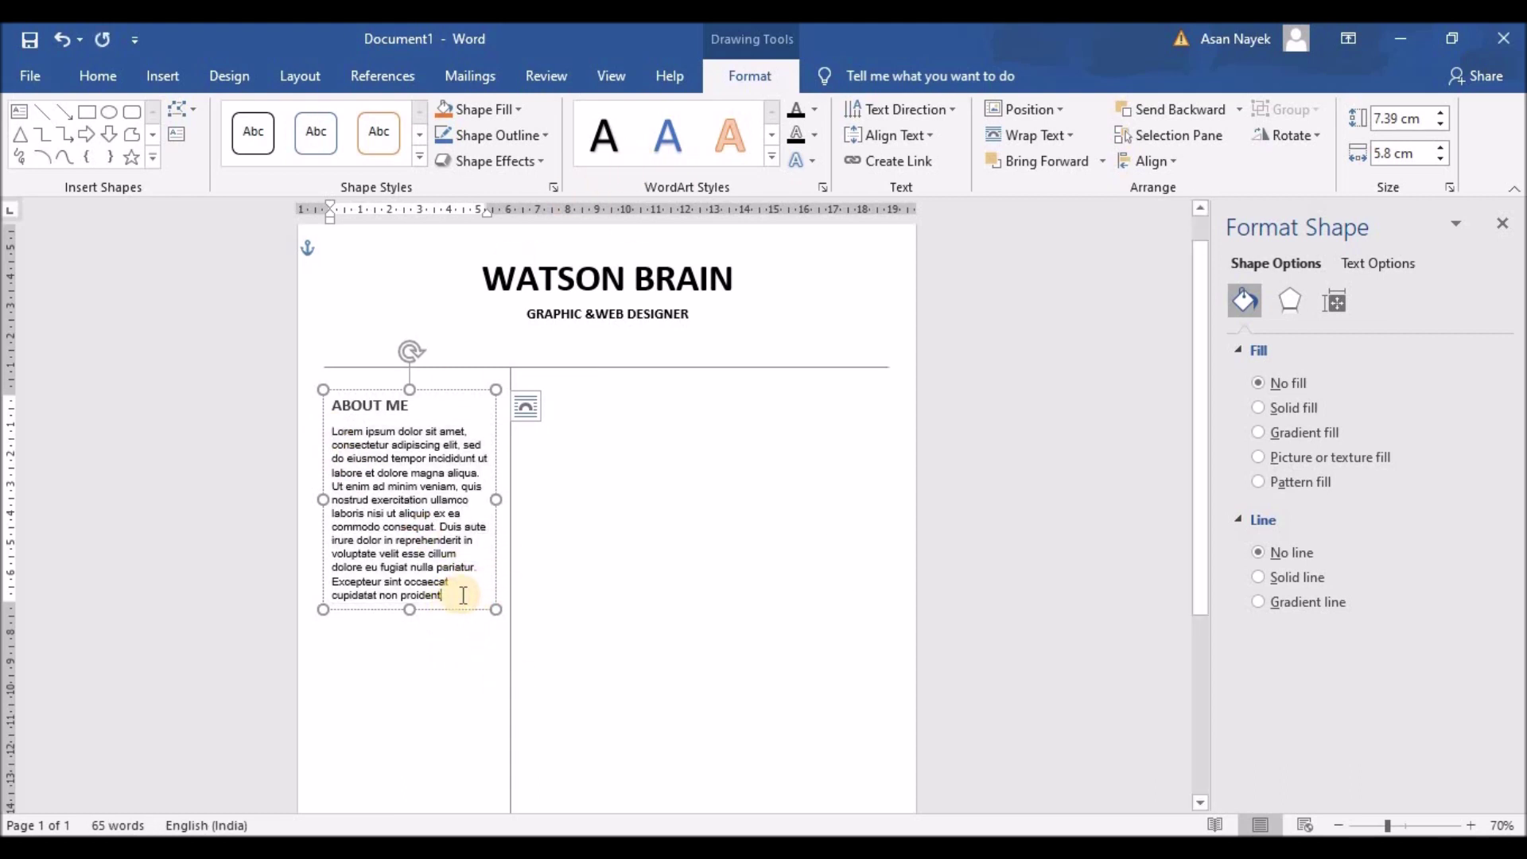
pyautogui.moveTo(409, 609); pyautogui.dragTo(422, 713)
pyautogui.moveTo(343, 539); pyautogui.dragTo(324, 429)
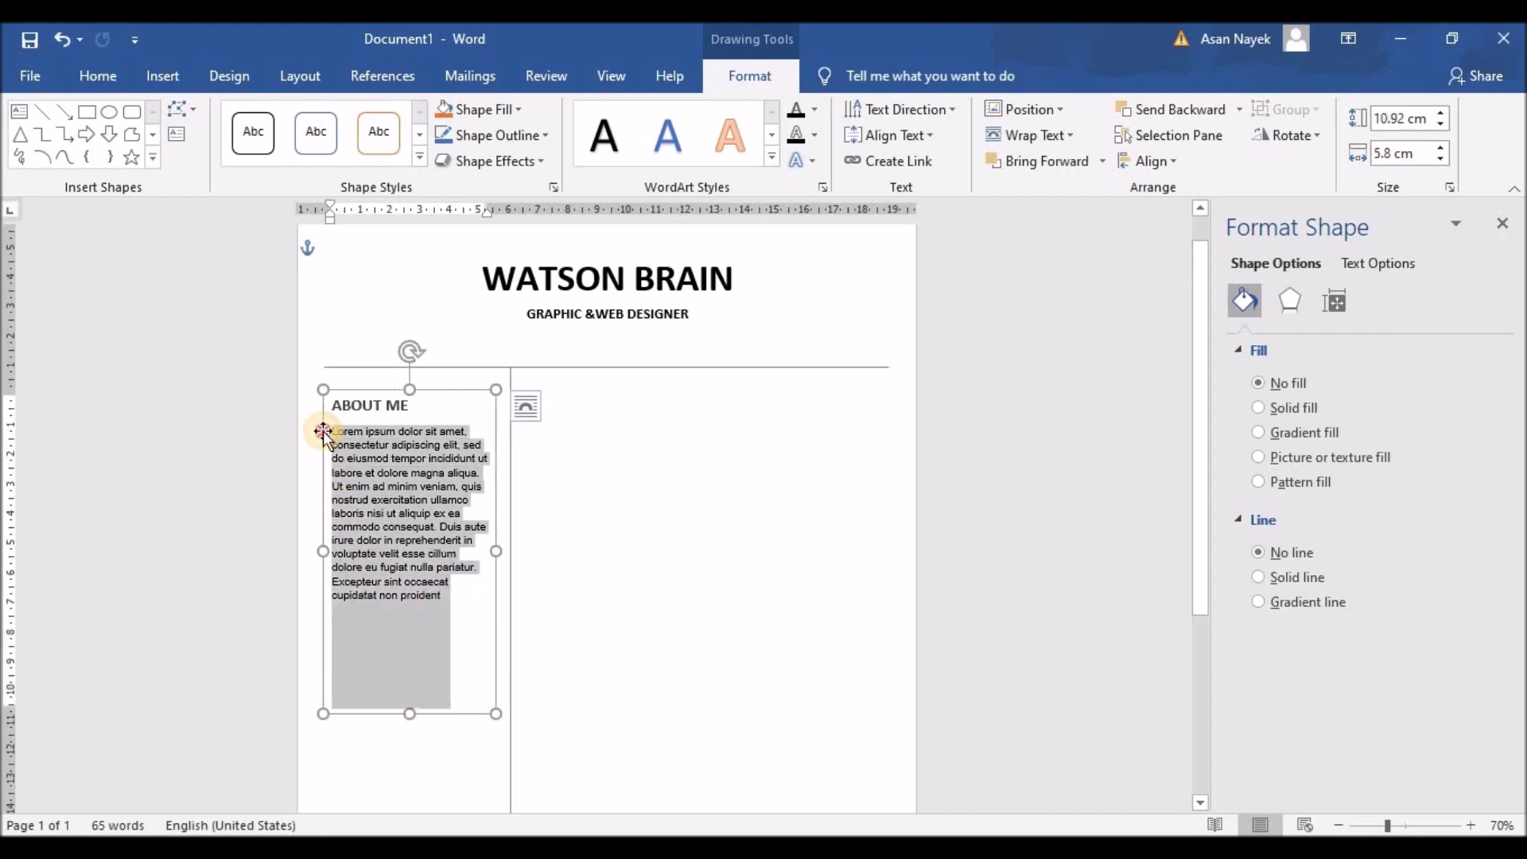
pyautogui.click(96, 72)
pyautogui.click(581, 155)
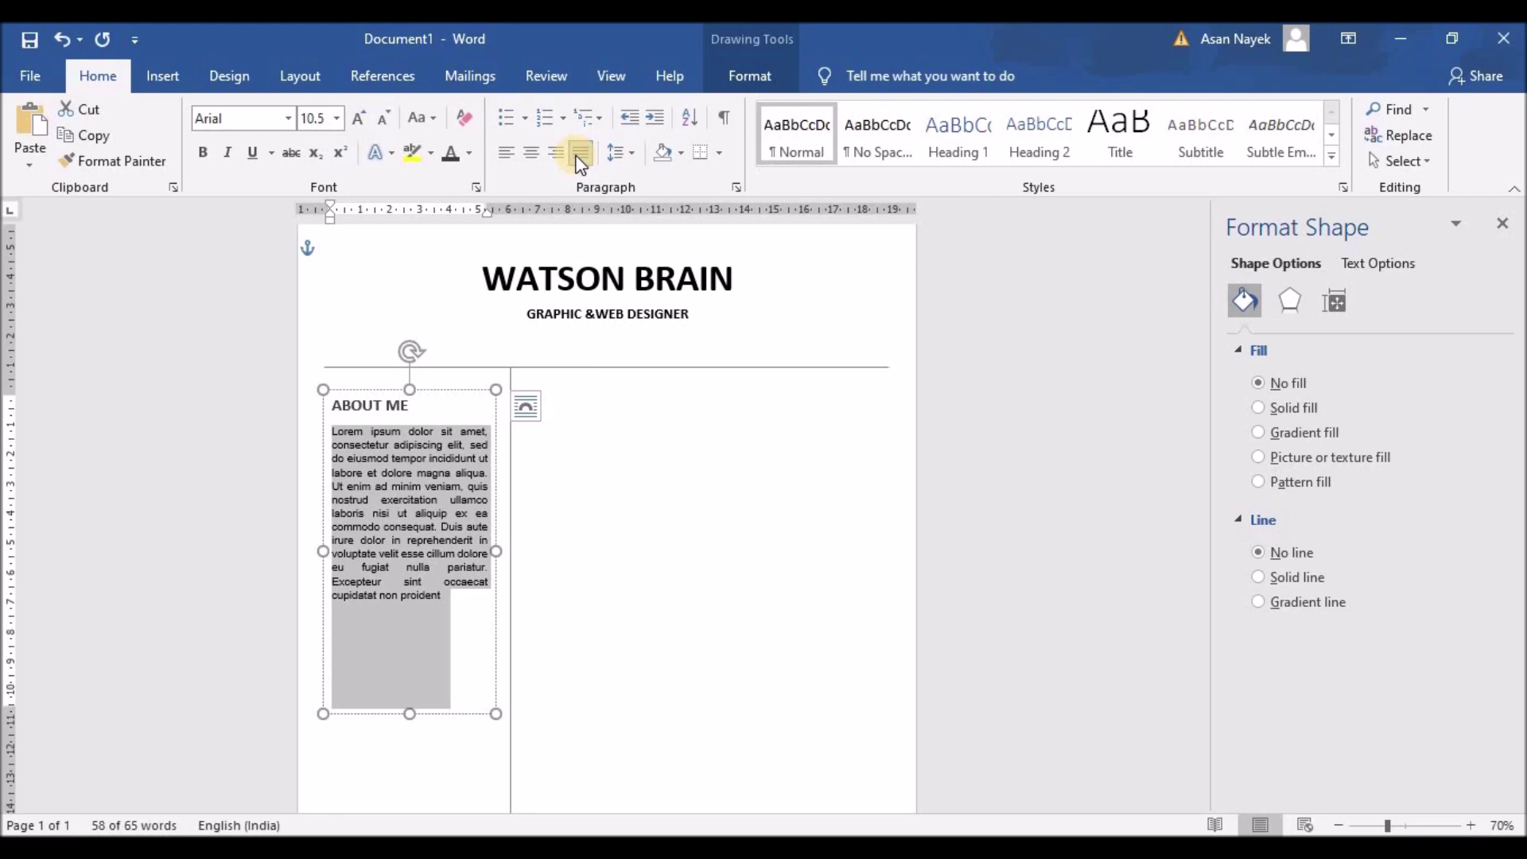
pyautogui.click(506, 152)
# Set the paragraph to 11 pt, delete its last sentence and fit the box to it
pyautogui.moveTo(411, 714); pyautogui.dragTo(324, 307)
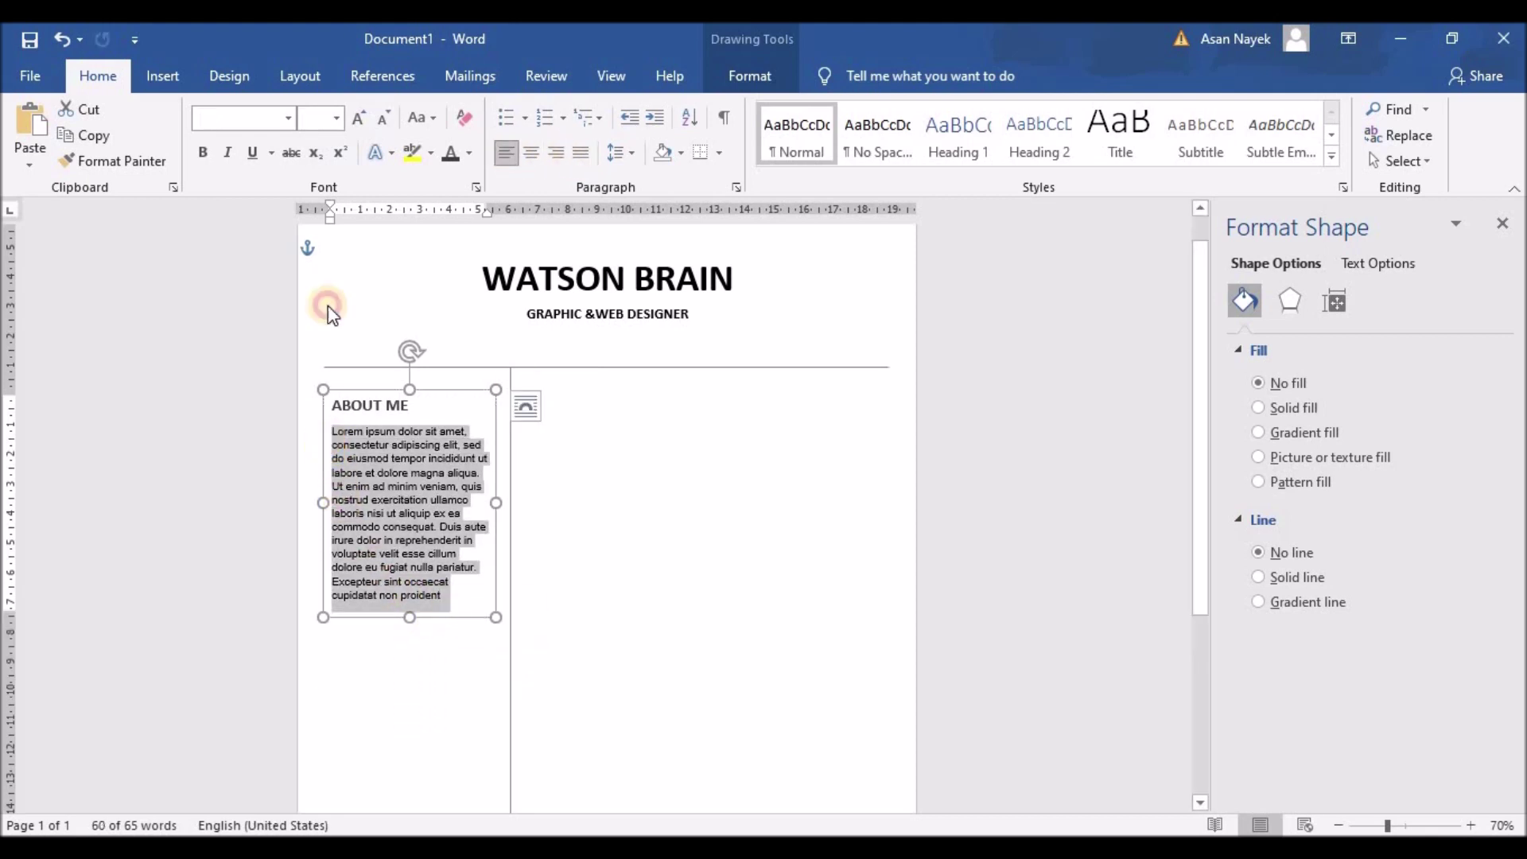
pyautogui.click(358, 118)
pyautogui.moveTo(407, 617); pyautogui.dragTo(313, 600)
pyautogui.press('Delete')
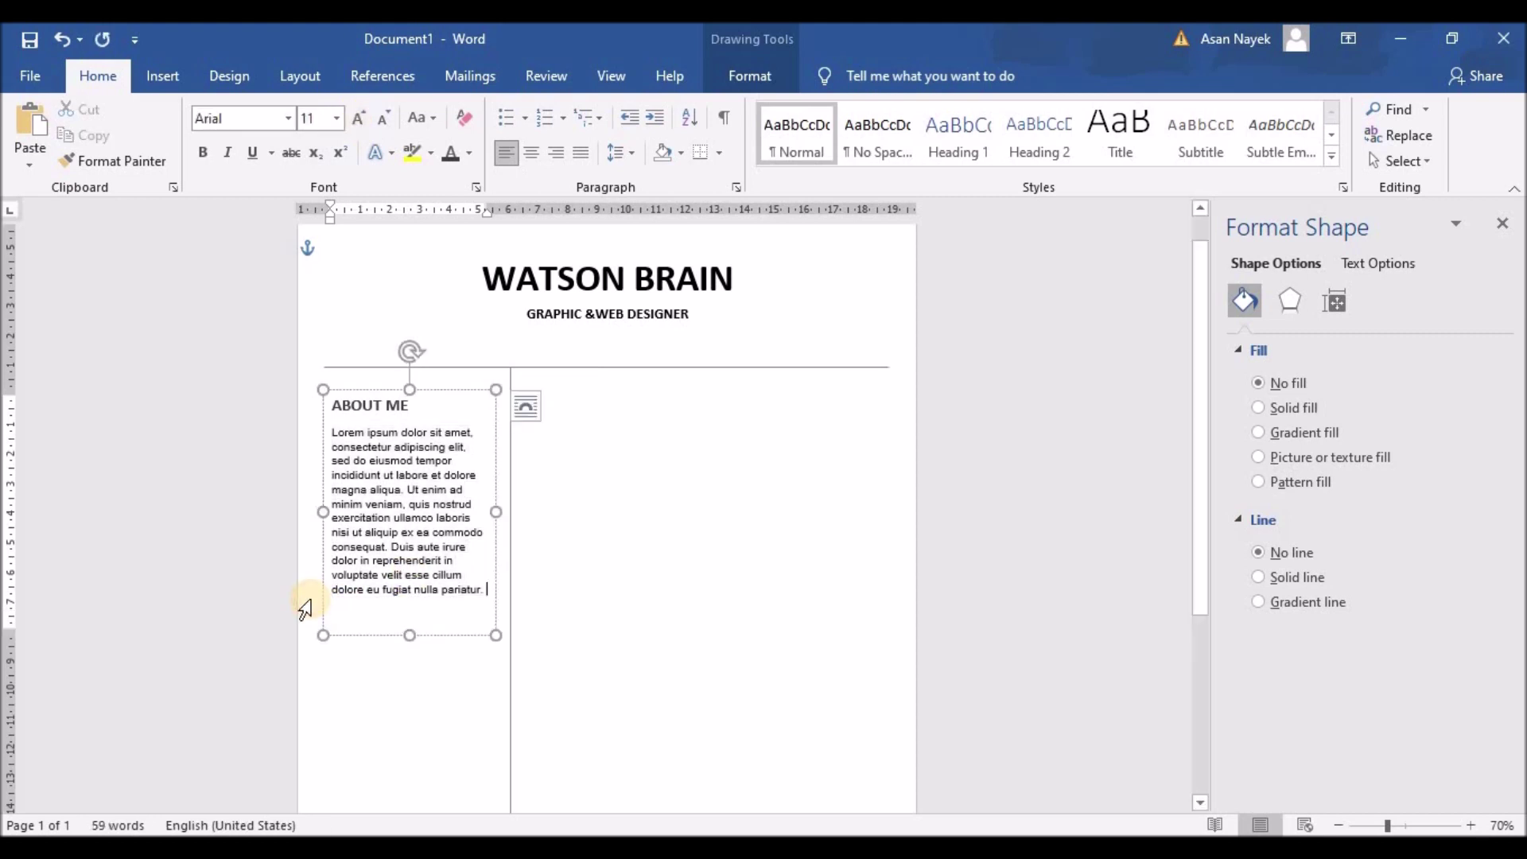
pyautogui.moveTo(409, 635); pyautogui.dragTo(409, 604)
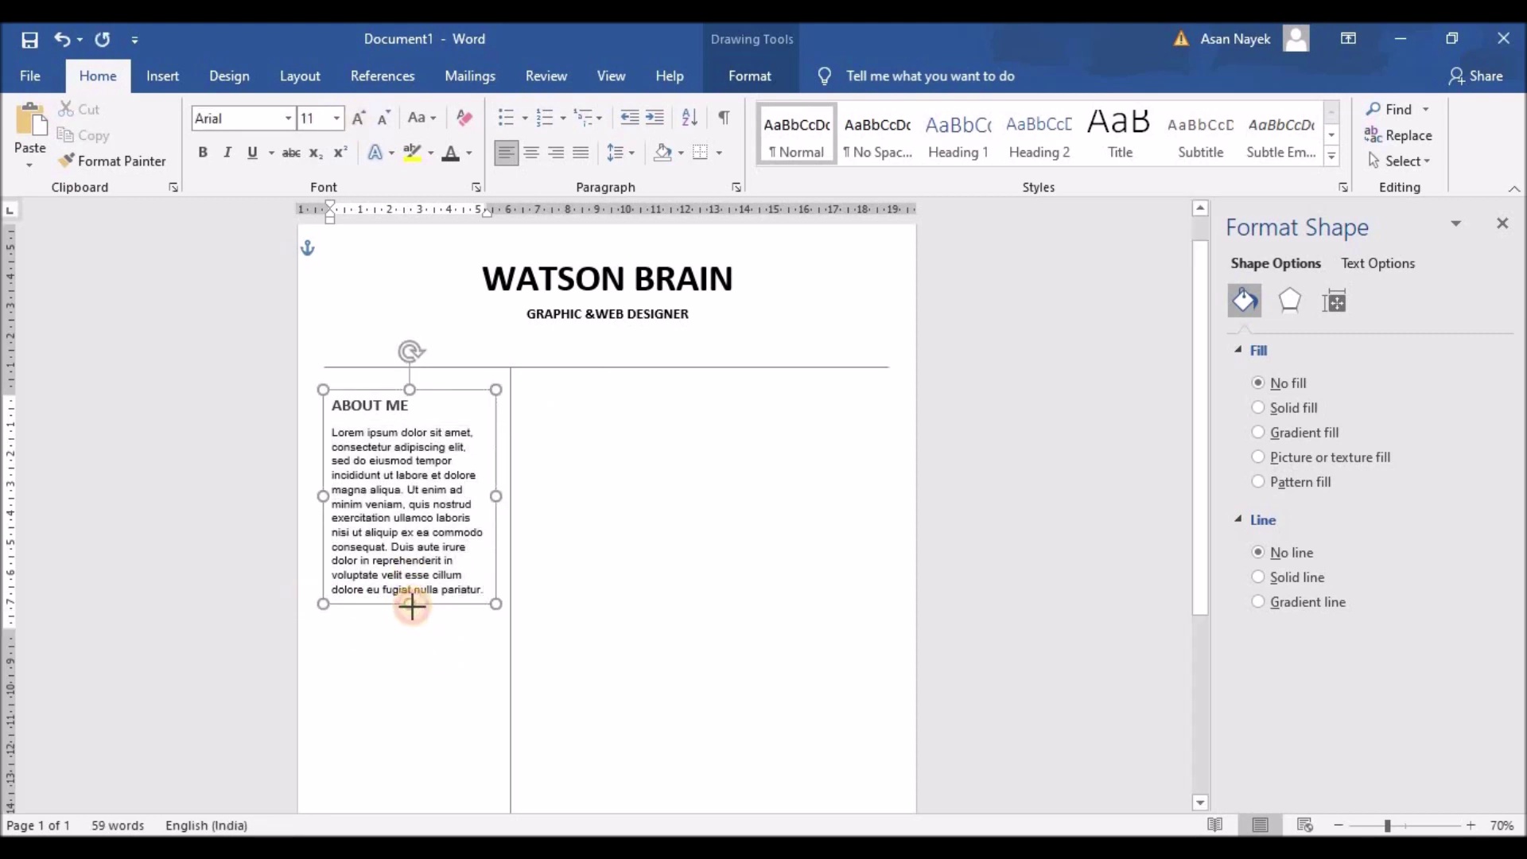
pyautogui.click(656, 587)
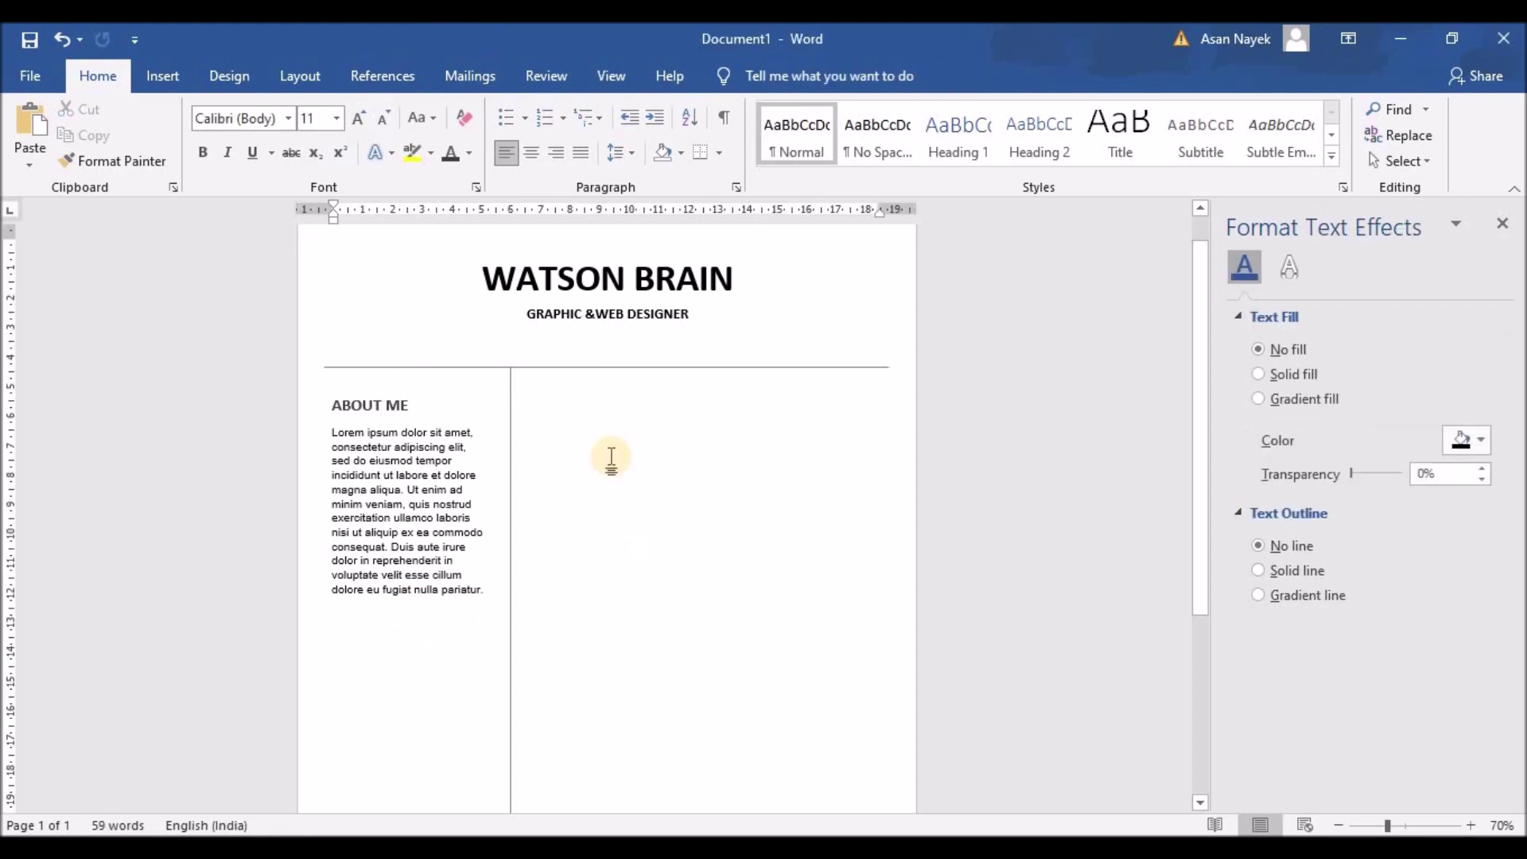
# Draw a grey horizontal line across the left column under the About Me paragraph
pyautogui.scroll(-3, 611, 457)
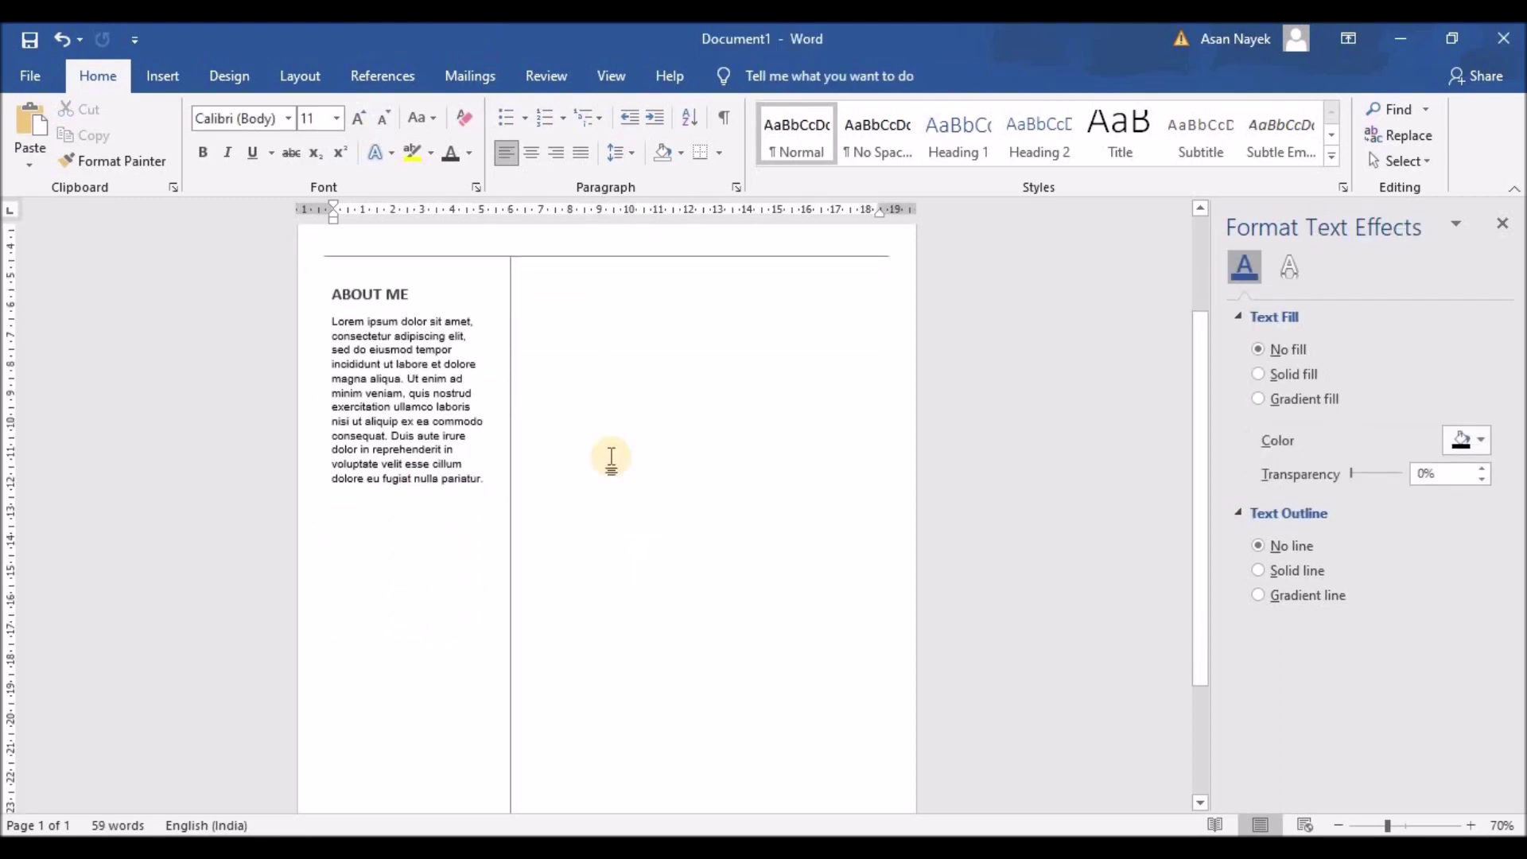
pyautogui.scroll(-2, 611, 458)
pyautogui.scroll(1, 611, 457)
pyautogui.scroll(1, 392, 426)
pyautogui.click(153, 83)
pyautogui.click(294, 111)
pyautogui.click(300, 157)
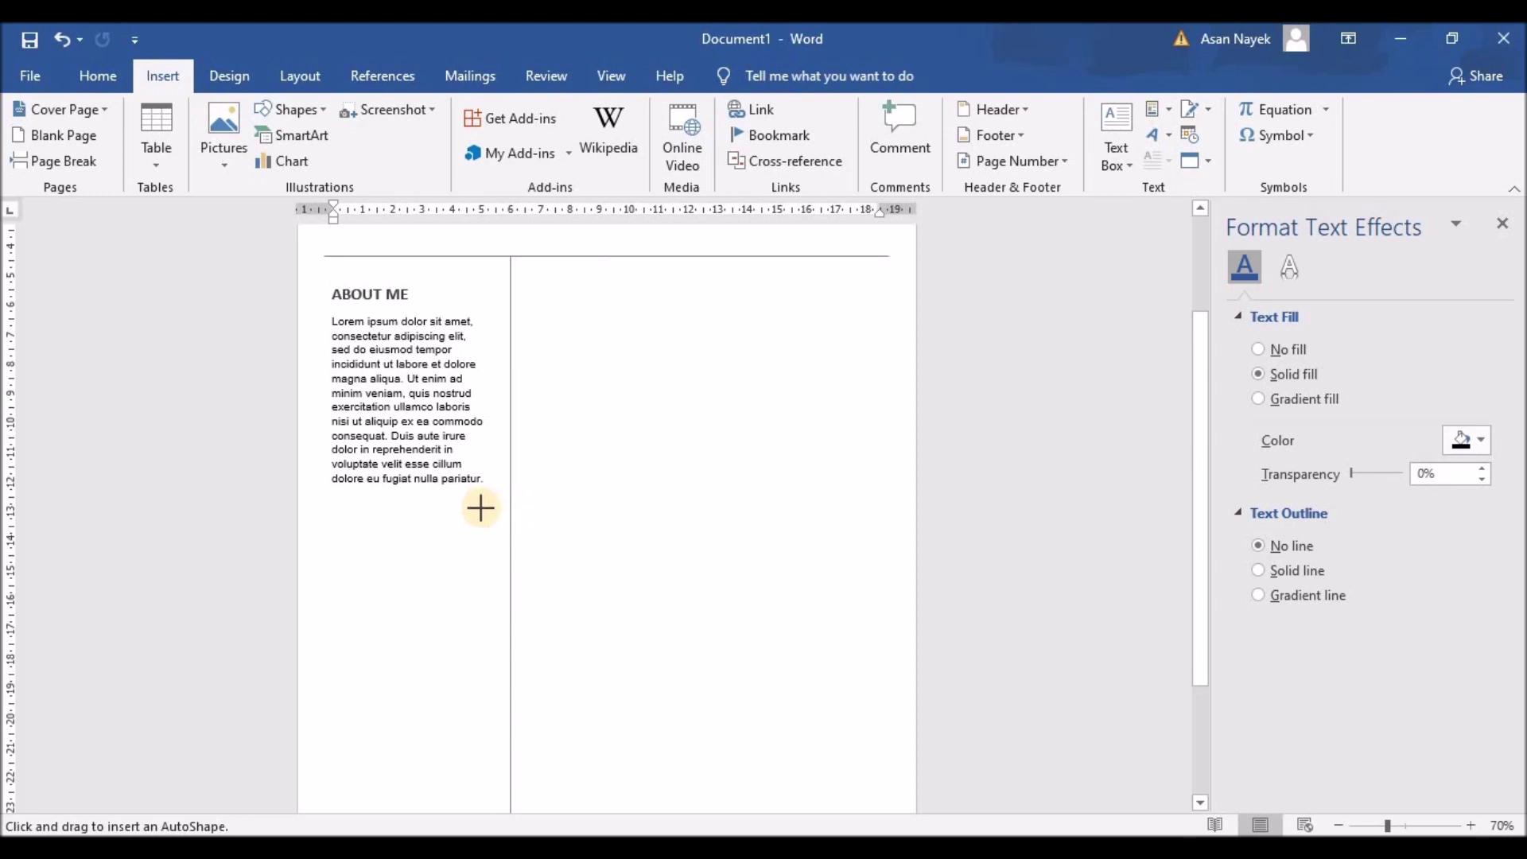
pyautogui.moveTo(483, 508); pyautogui.dragTo(350, 512)
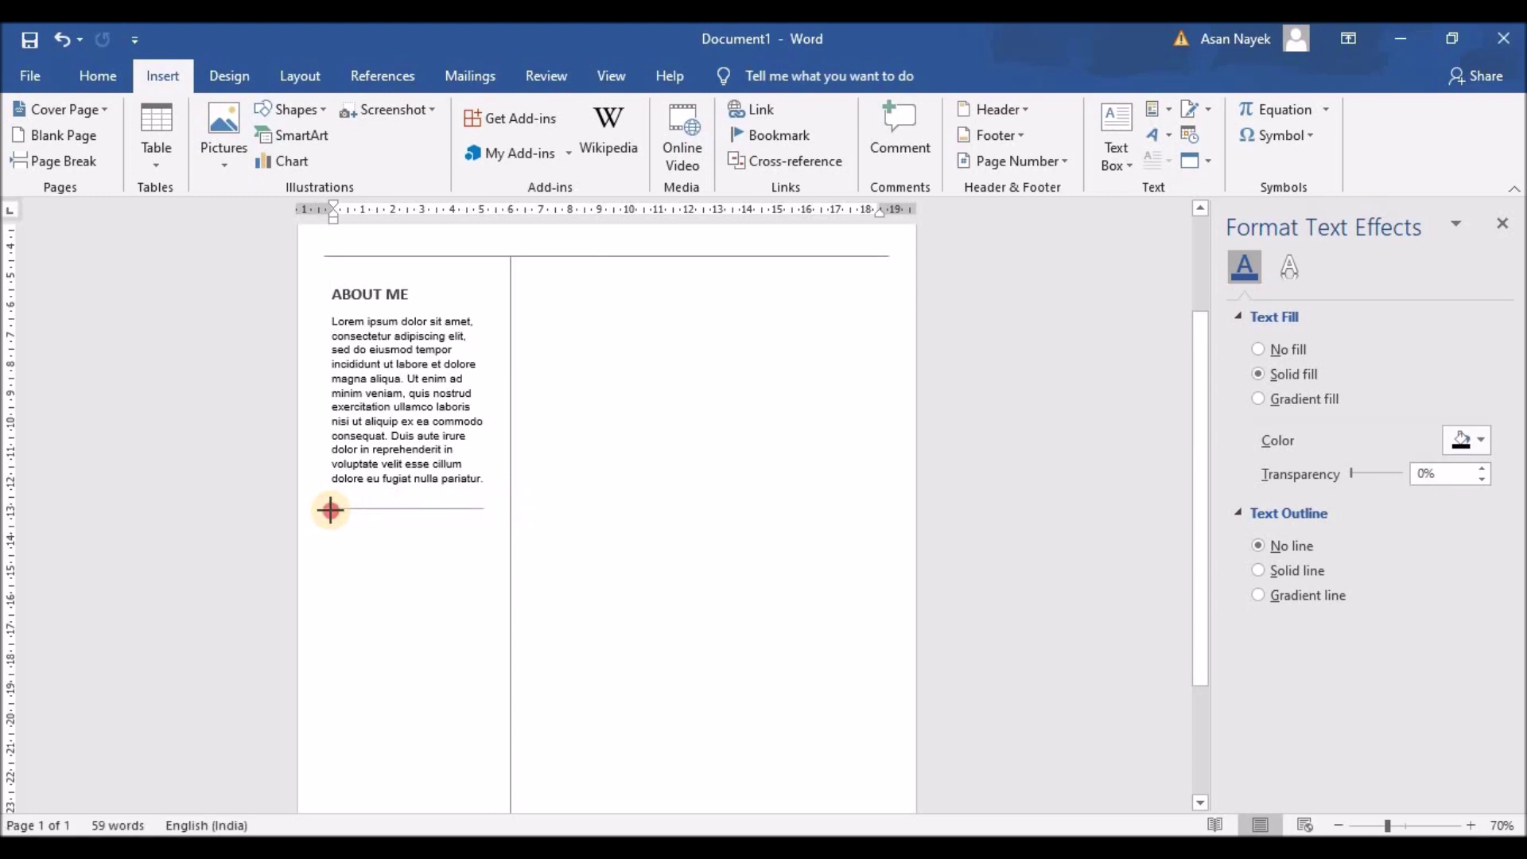
pyautogui.moveTo(325, 510); pyautogui.dragTo(324, 509)
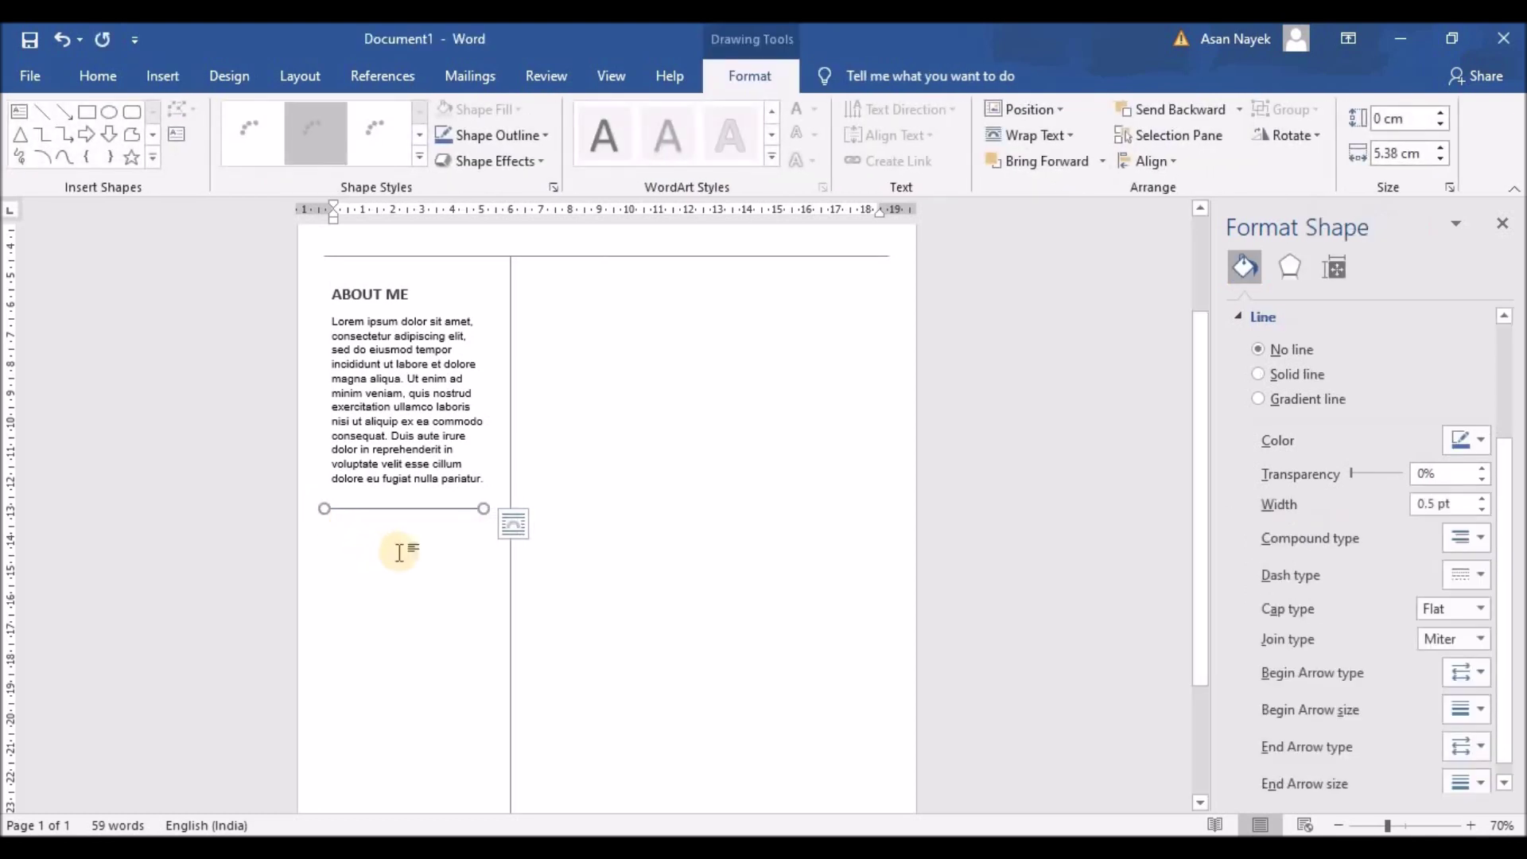
pyautogui.click(1479, 441)
pyautogui.click(1358, 517)
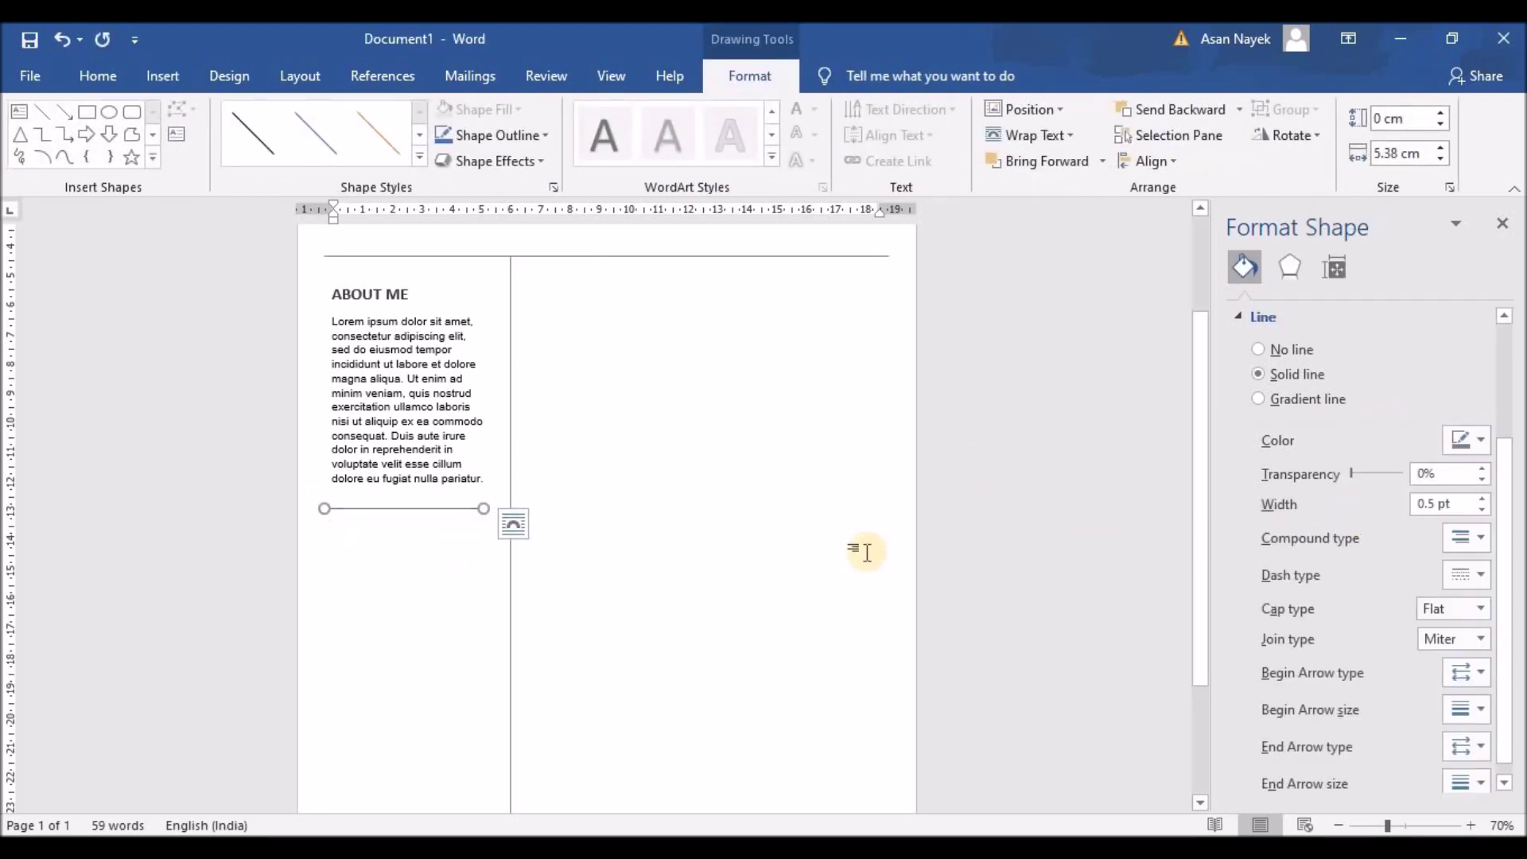
pyautogui.click(730, 563)
# Select the ABOUT ME text box
pyautogui.scroll(-1, 733, 566)
pyautogui.scroll(-2, 375, 466)
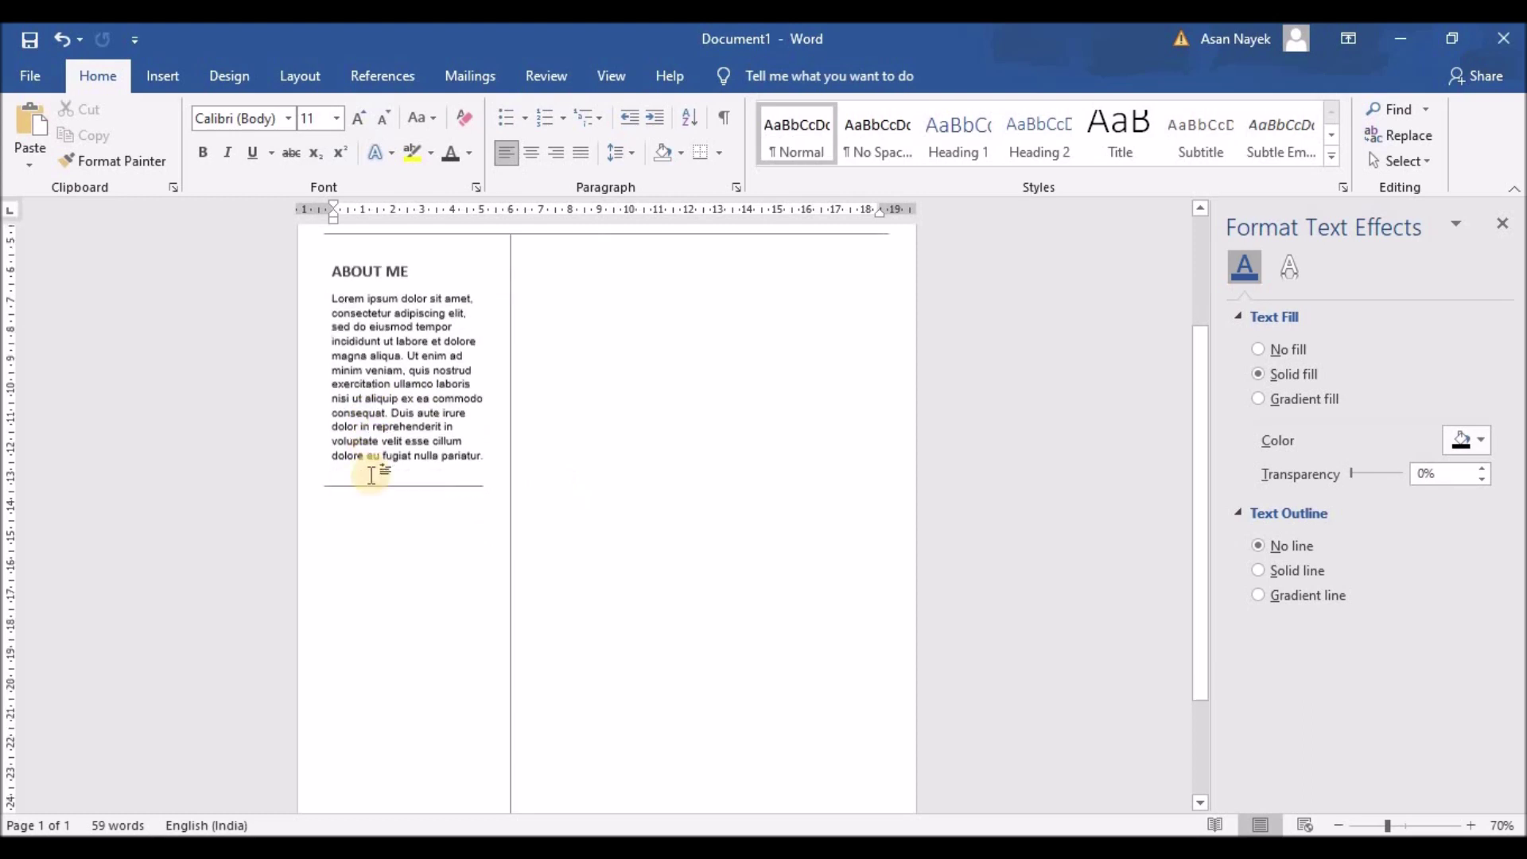
pyautogui.click(396, 422)
# Paste a duplicate of the About Me box and move it below the divider line
pyautogui.click(526, 260)
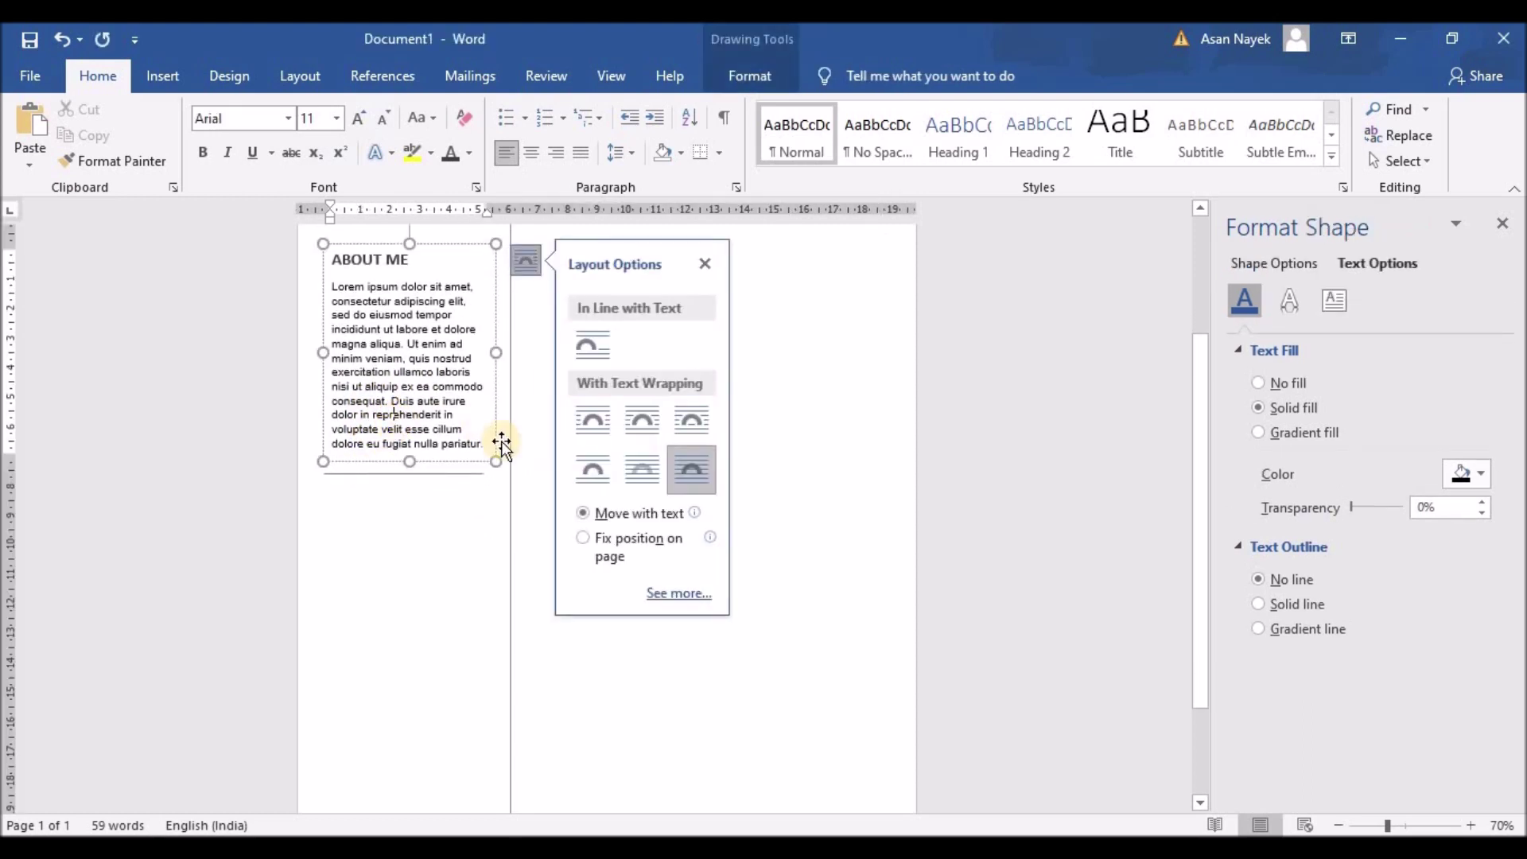
pyautogui.scroll(3, 498, 443)
pyautogui.click(501, 379)
pyautogui.scroll(-3, 509, 380)
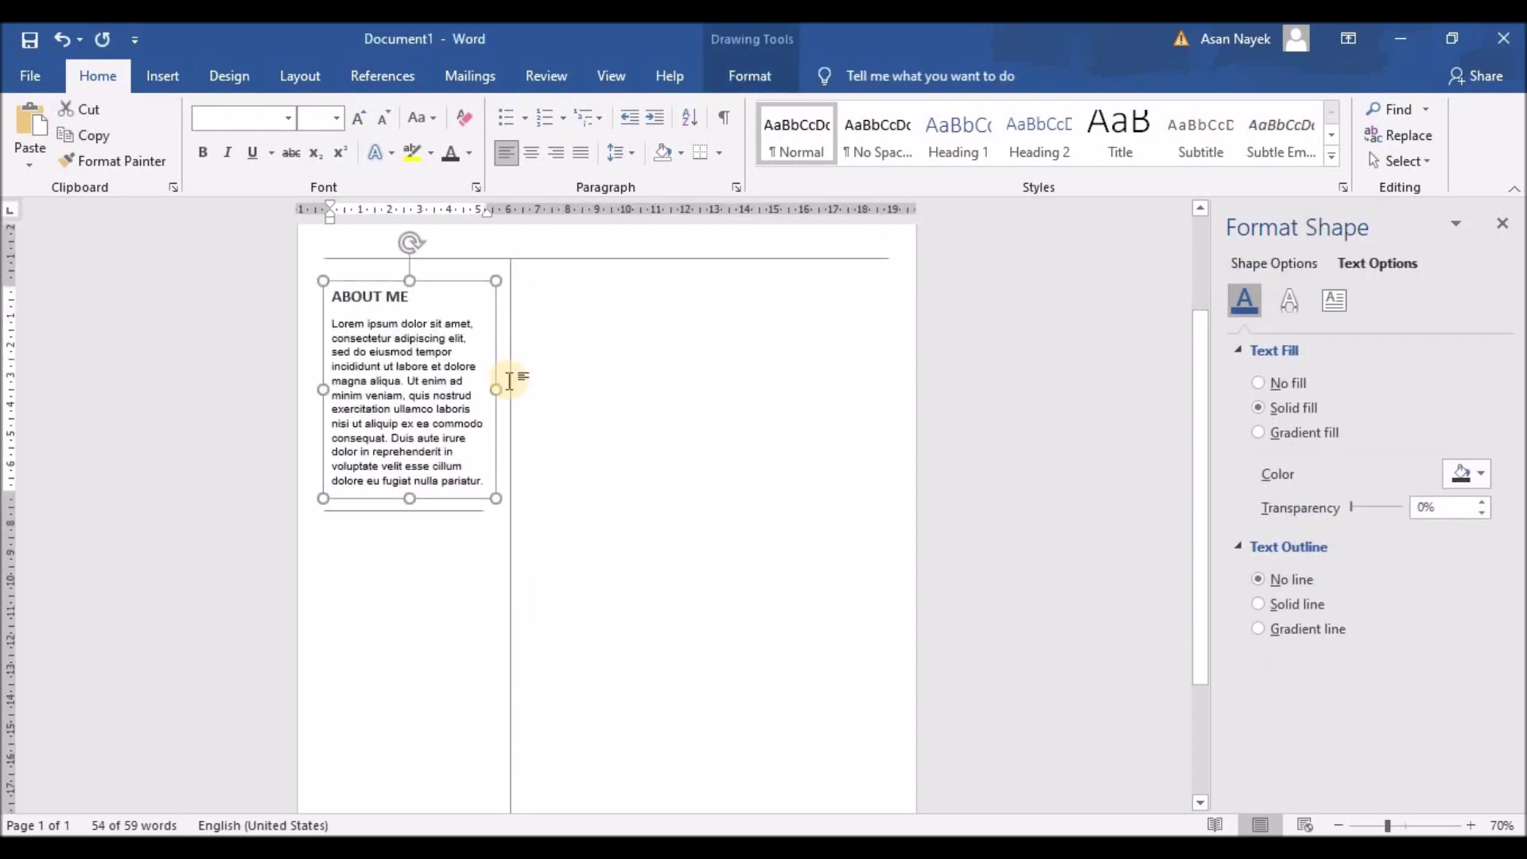
pyautogui.hotkey('ctrl', 'v')
pyautogui.moveTo(407, 310); pyautogui.dragTo(394, 509)
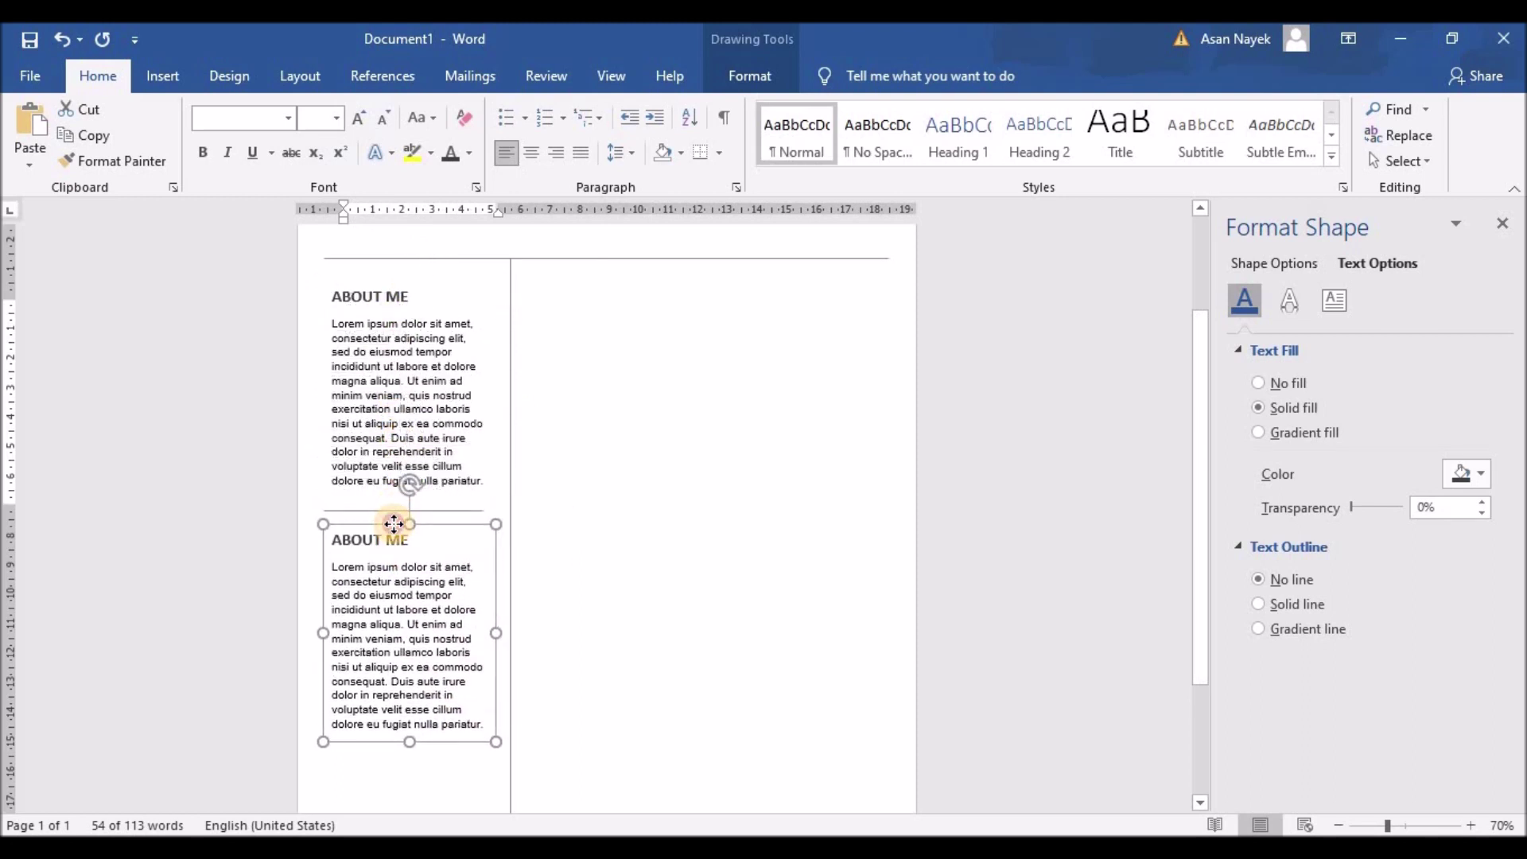
# Retitle the copy's heading SKILLS and delete its placeholder paragraph
pyautogui.click(395, 529)
pyautogui.click(354, 549)
pyautogui.tripleClick(354, 547)
pyautogui.write('SKILLS')
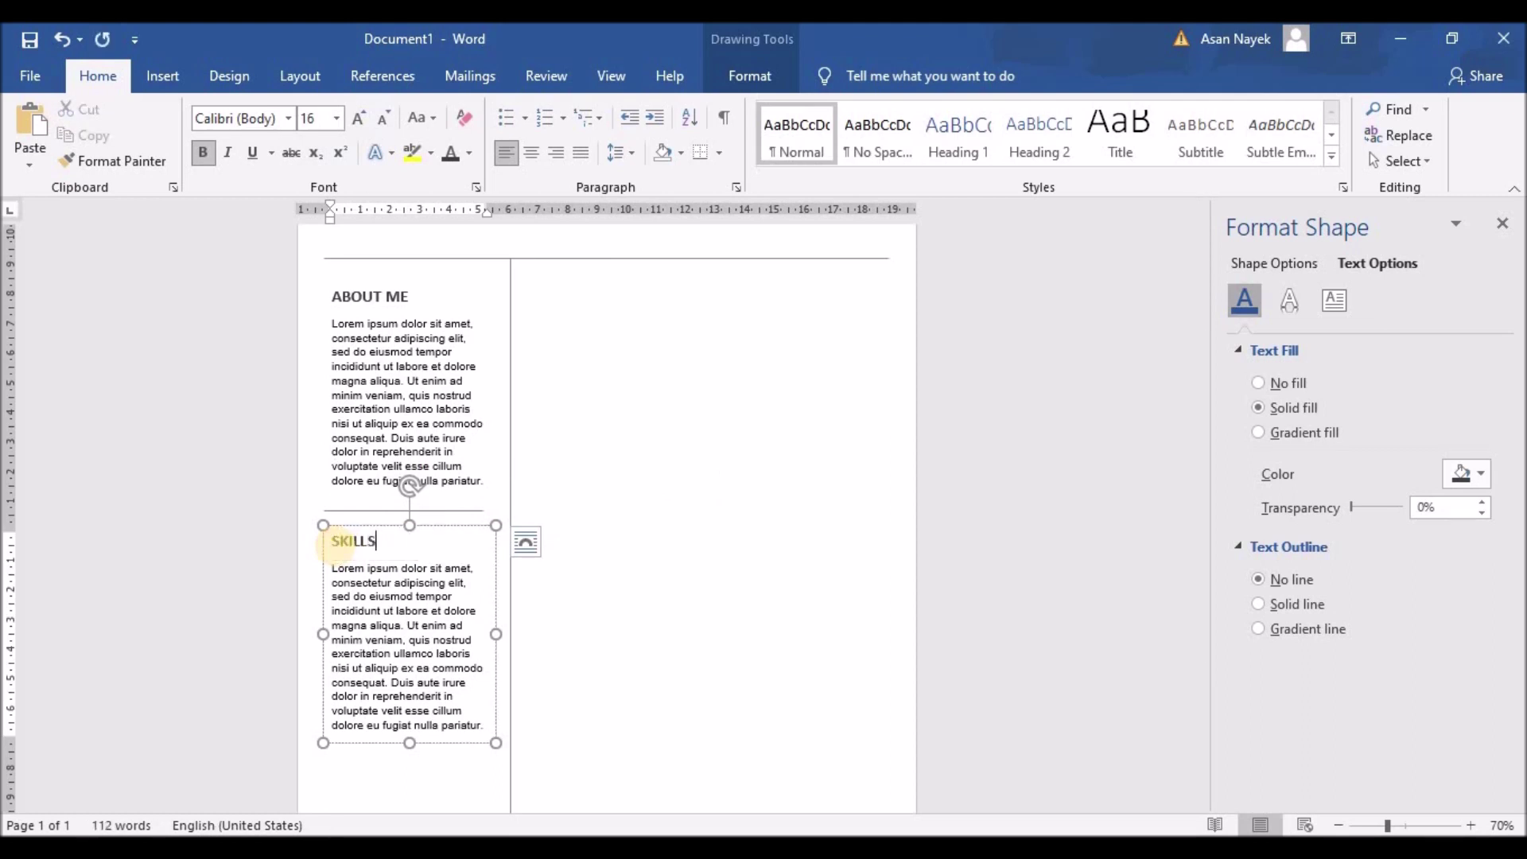
pyautogui.scroll(-1, 340, 546)
pyautogui.moveTo(332, 532); pyautogui.dragTo(486, 696)
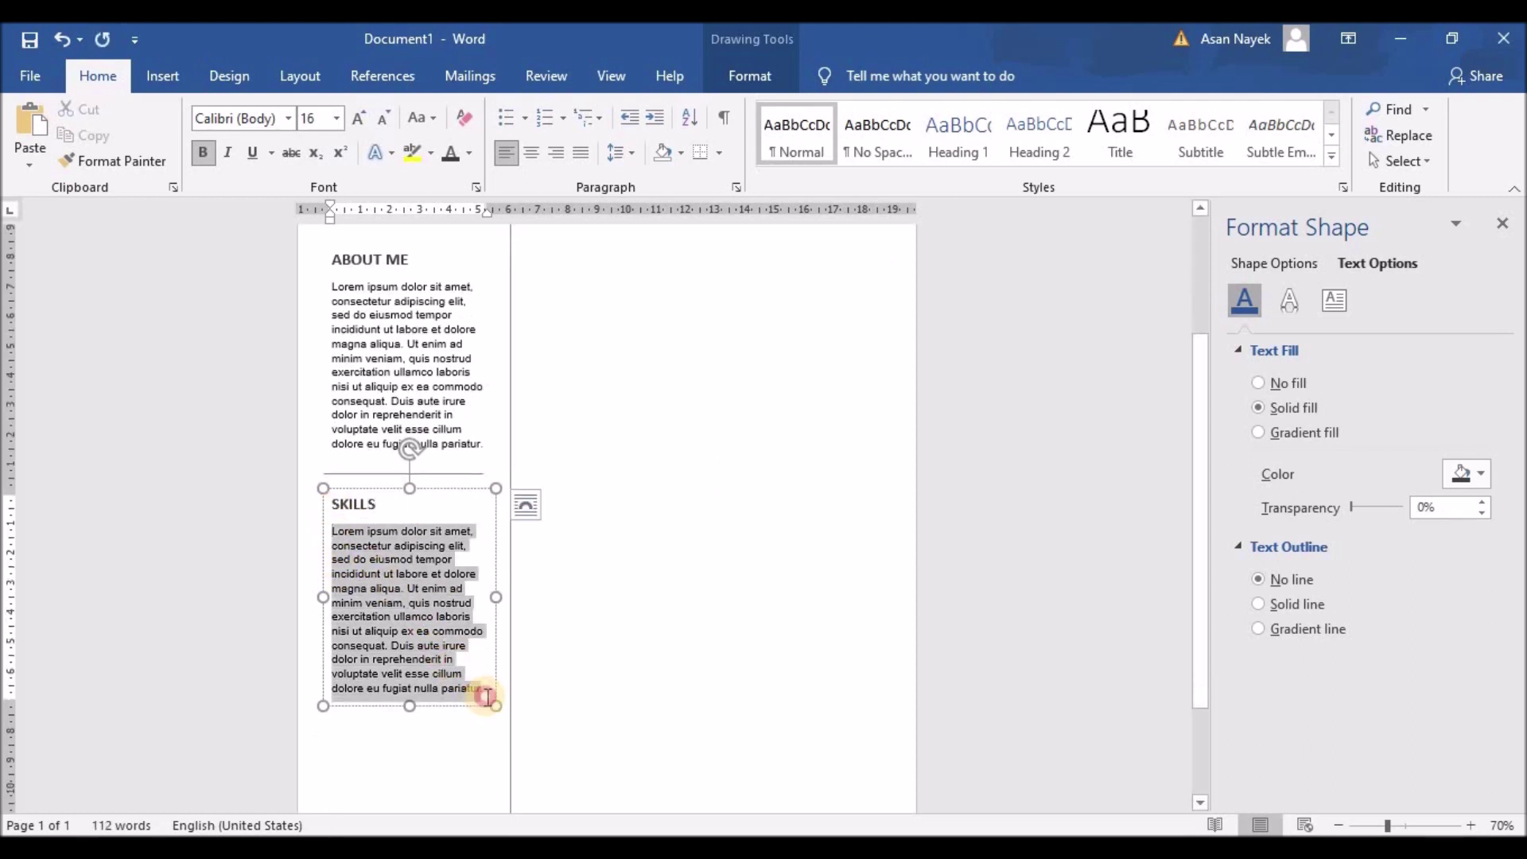
pyautogui.press('BackSpace')
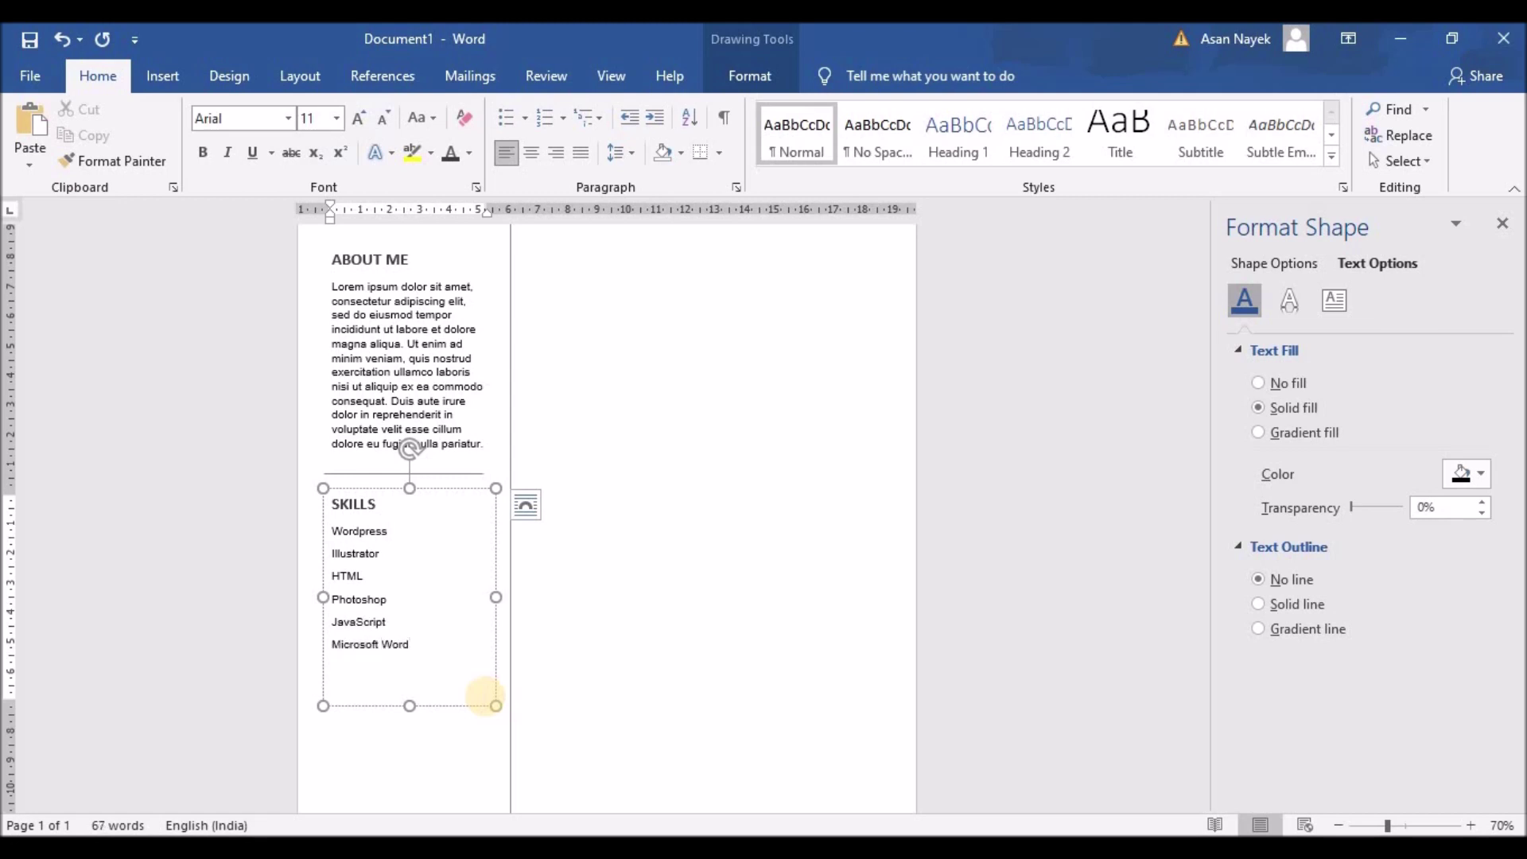
# Set the skills list to 1.0 line spacing
pyautogui.moveTo(334, 528); pyautogui.dragTo(418, 692)
pyautogui.click(620, 153)
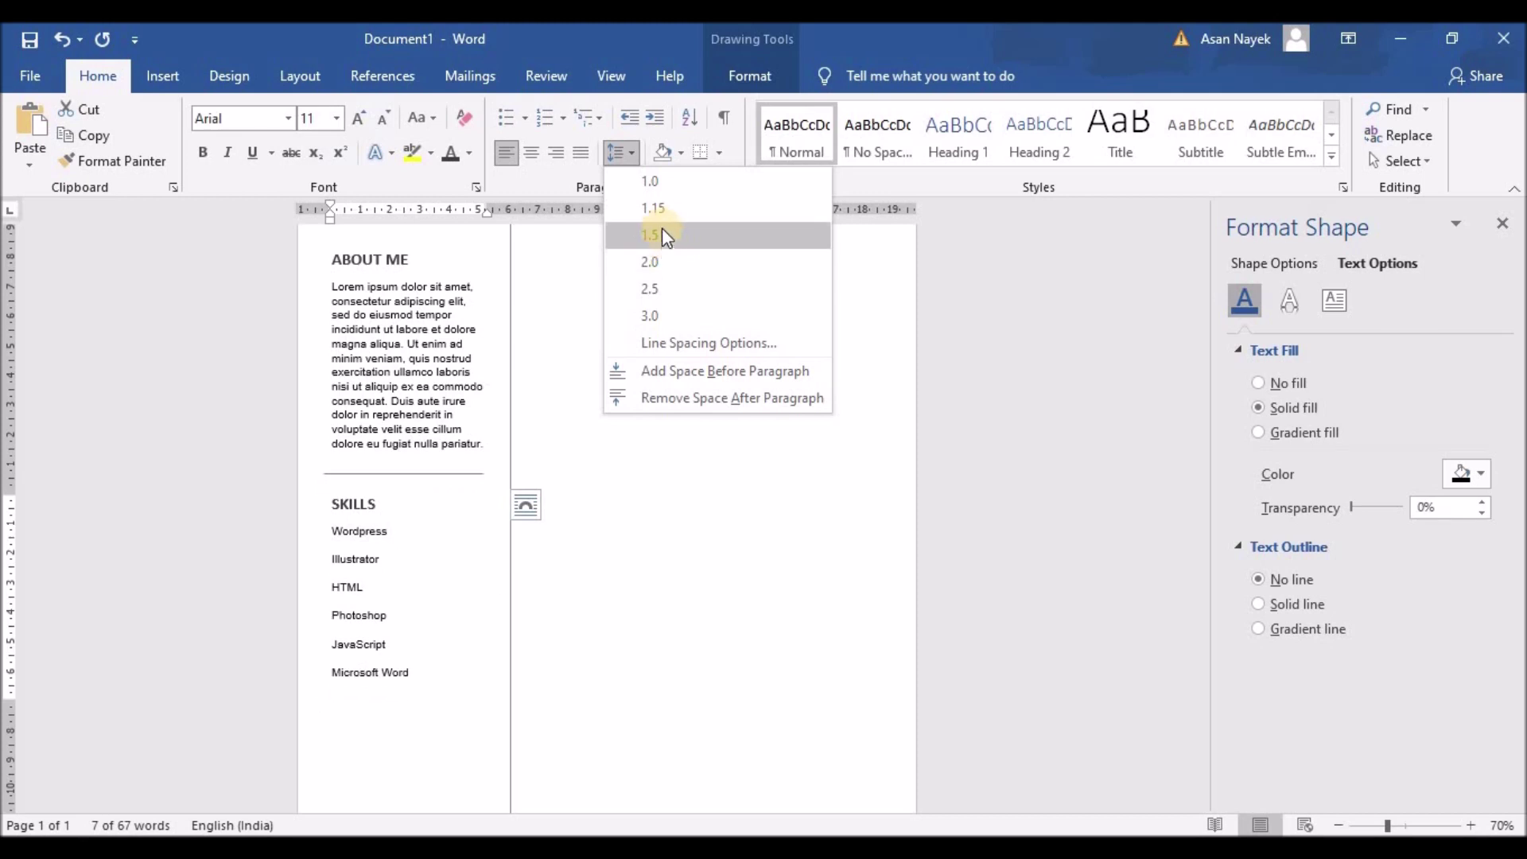
pyautogui.click(661, 183)
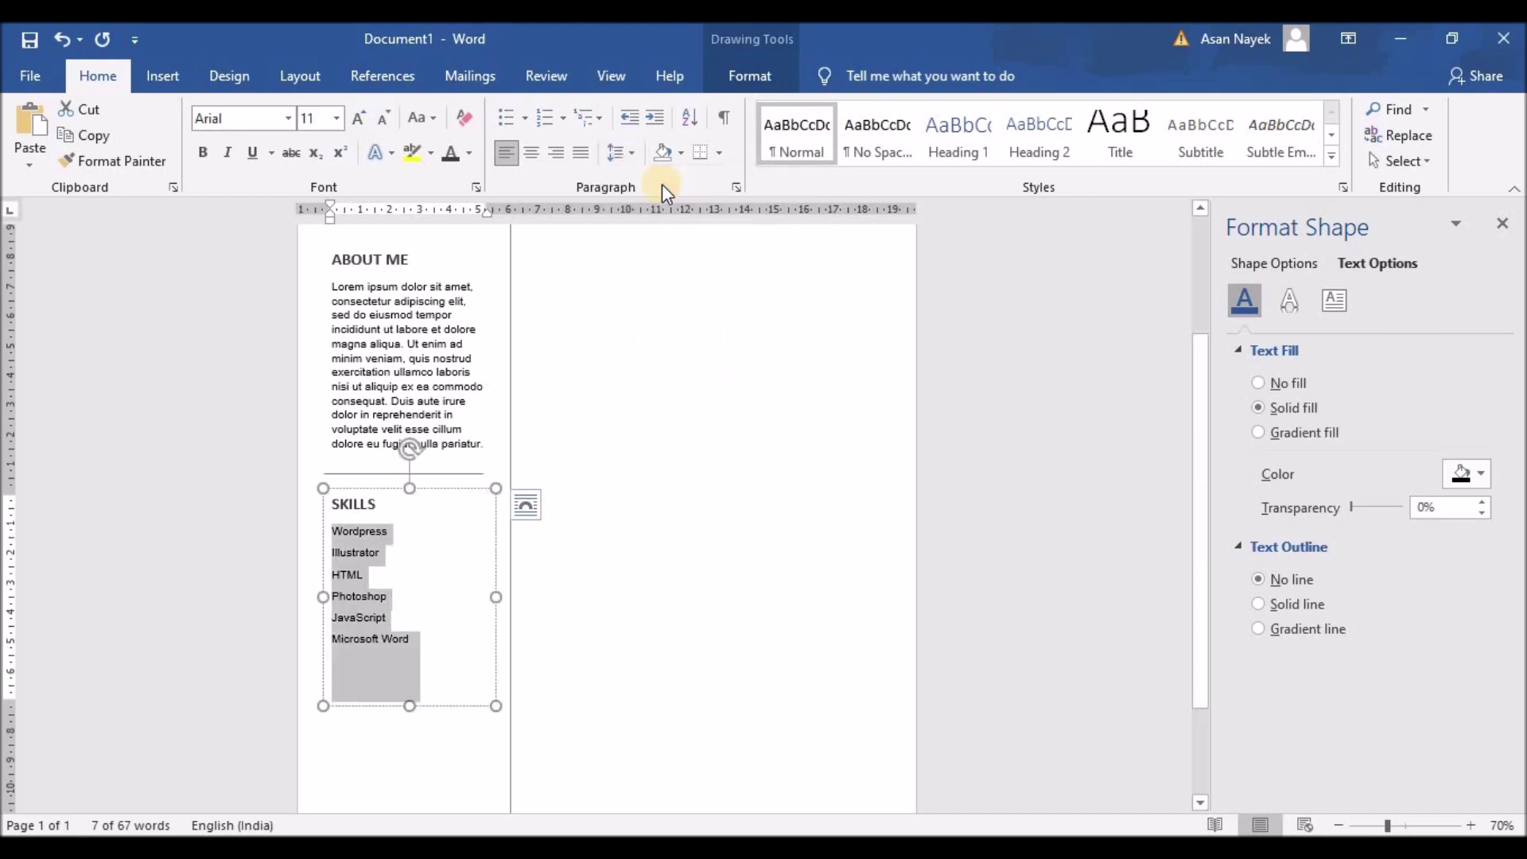
# Enlarge the Skills box and add the soft skills Teamwork, Communication and Activity
pyautogui.click(408, 642)
pyautogui.moveTo(409, 705); pyautogui.dragTo(408, 783)
pyautogui.click(455, 627)
pyautogui.hotkey('ctrl', 'z')
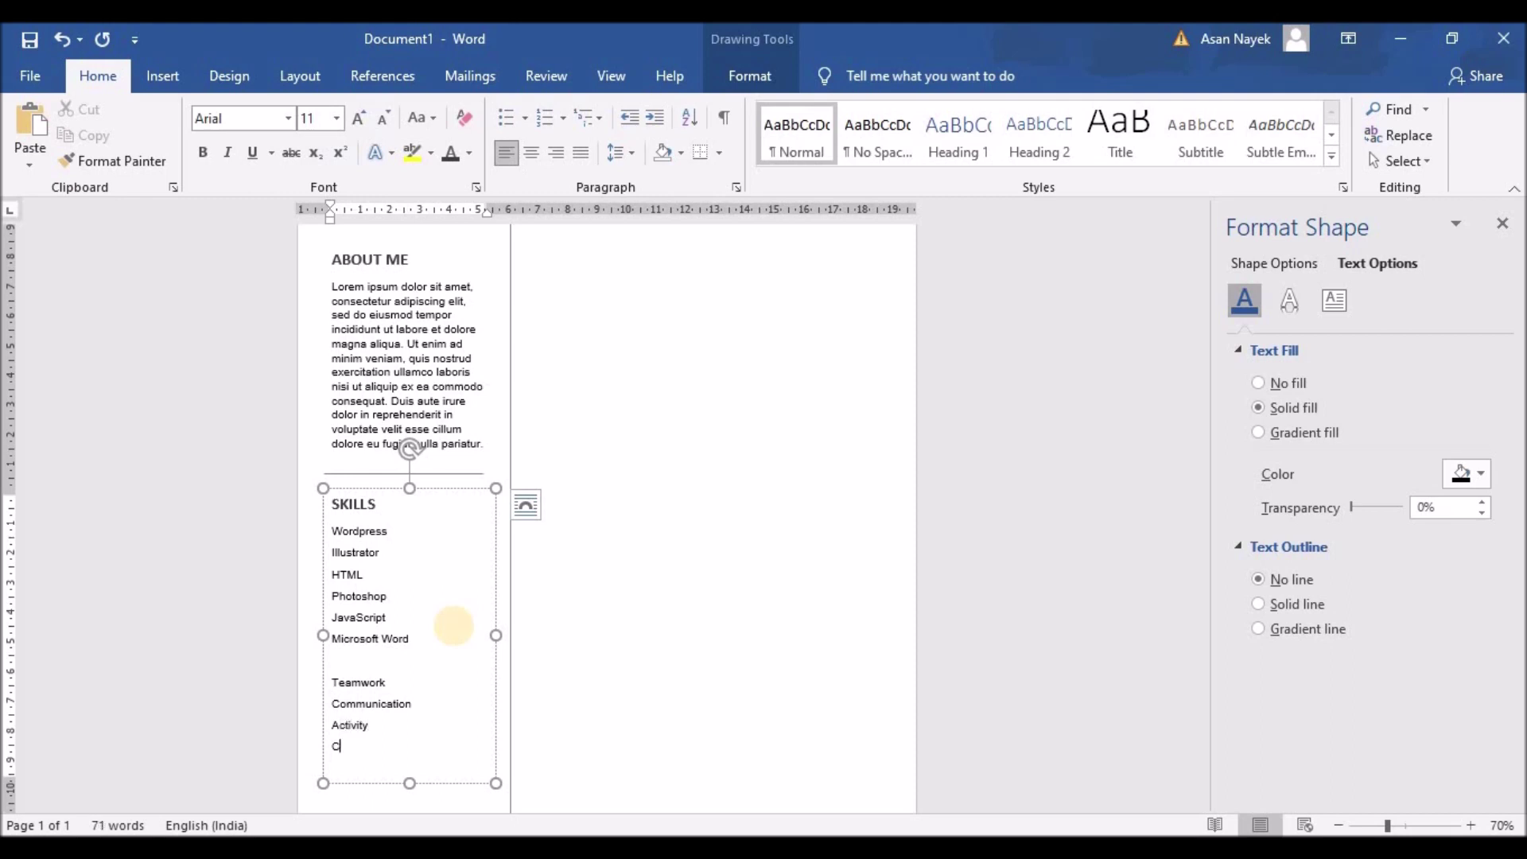
pyautogui.write('ivity')
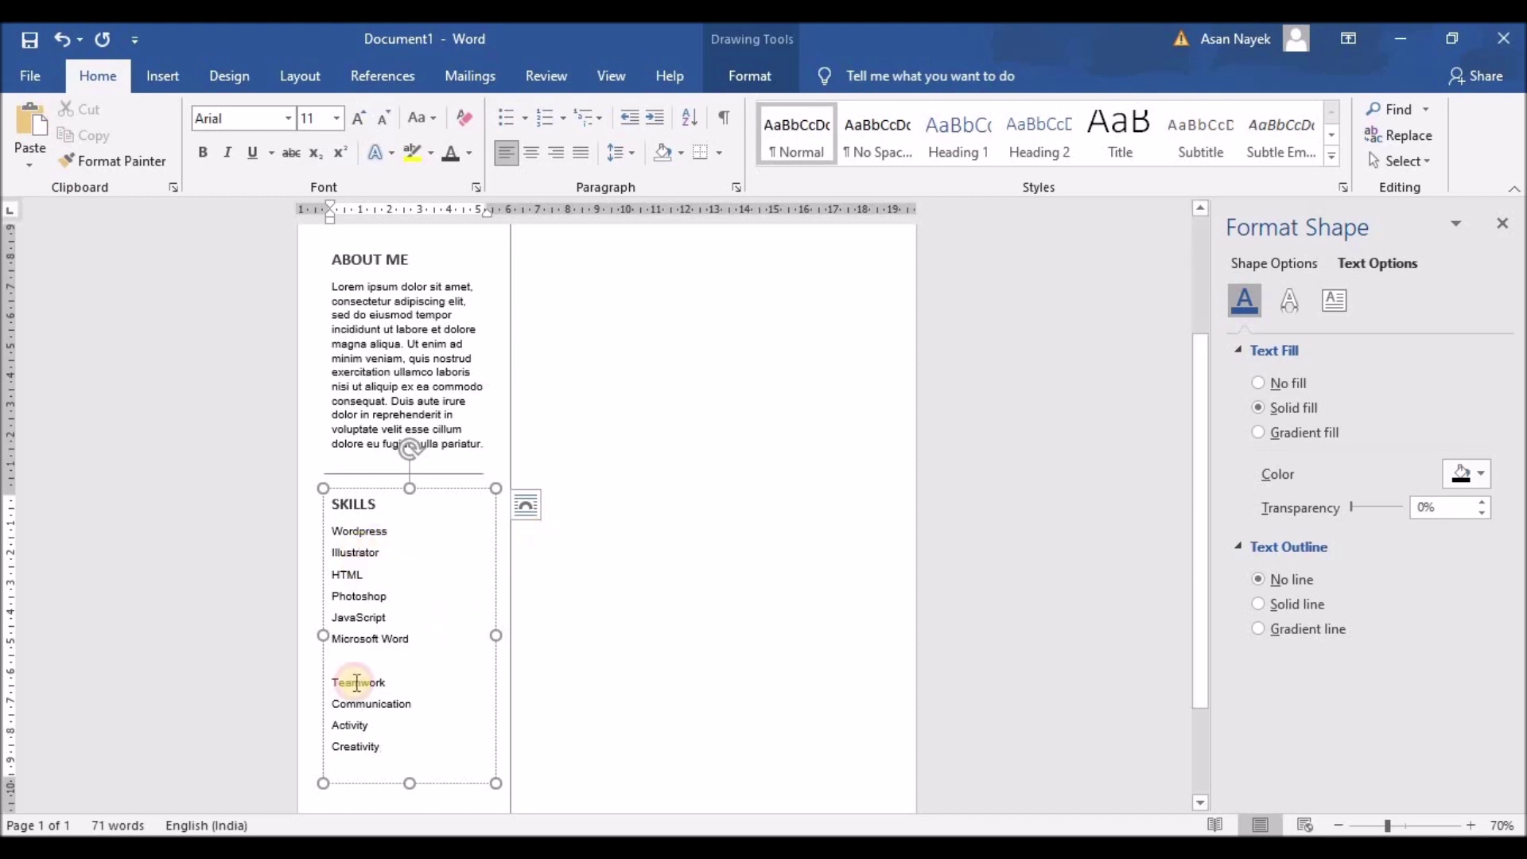
# Remove the empty line between Microsoft Word and Teamwork in the Skills list
pyautogui.moveTo(335, 682); pyautogui.dragTo(380, 768)
pyautogui.click(631, 150)
pyautogui.click(637, 188)
pyautogui.click(351, 660)
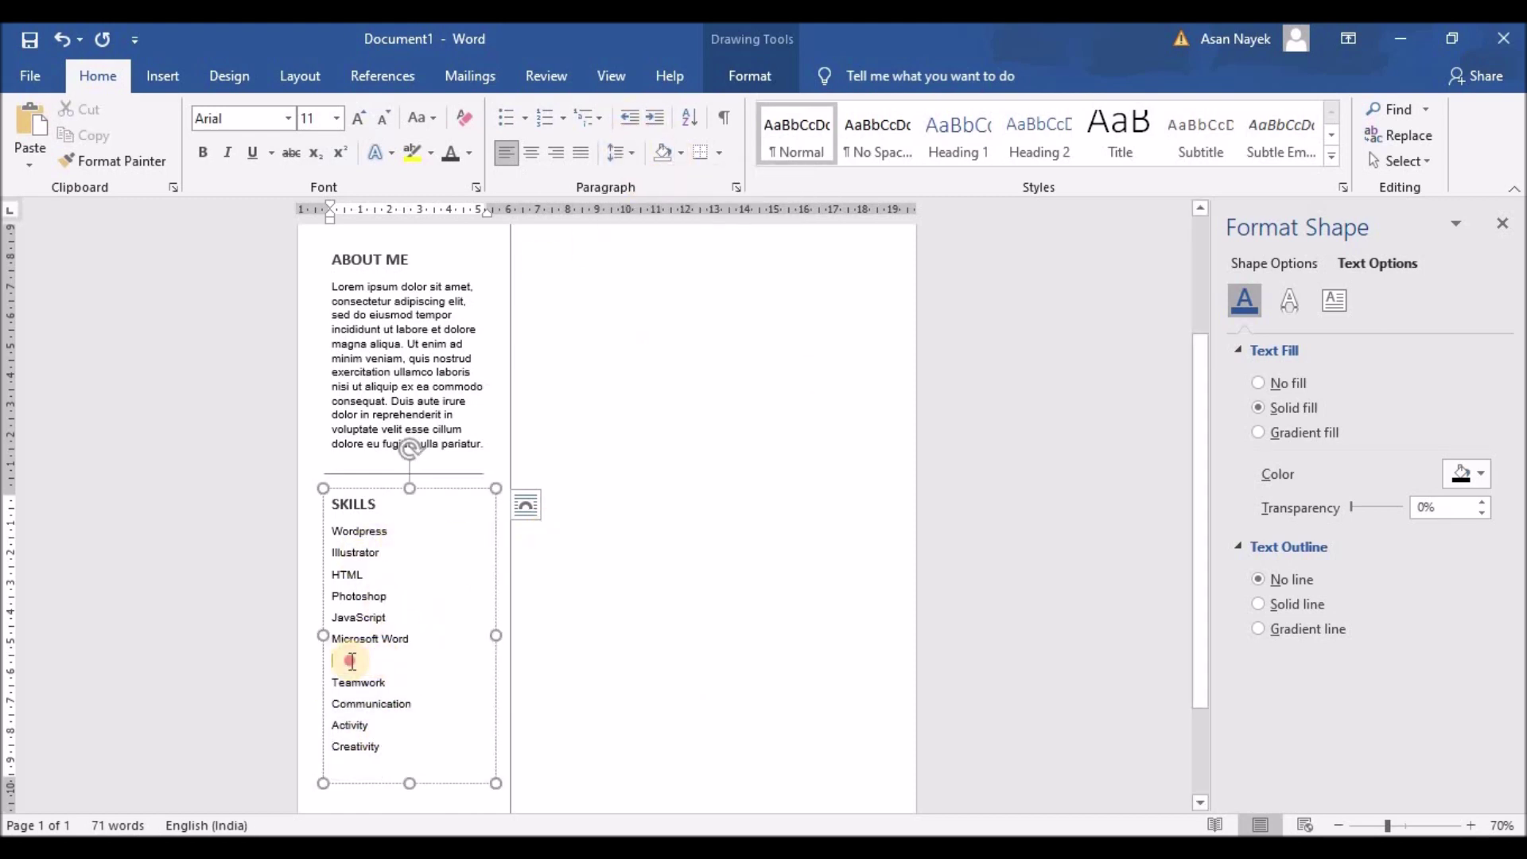
pyautogui.click(626, 153)
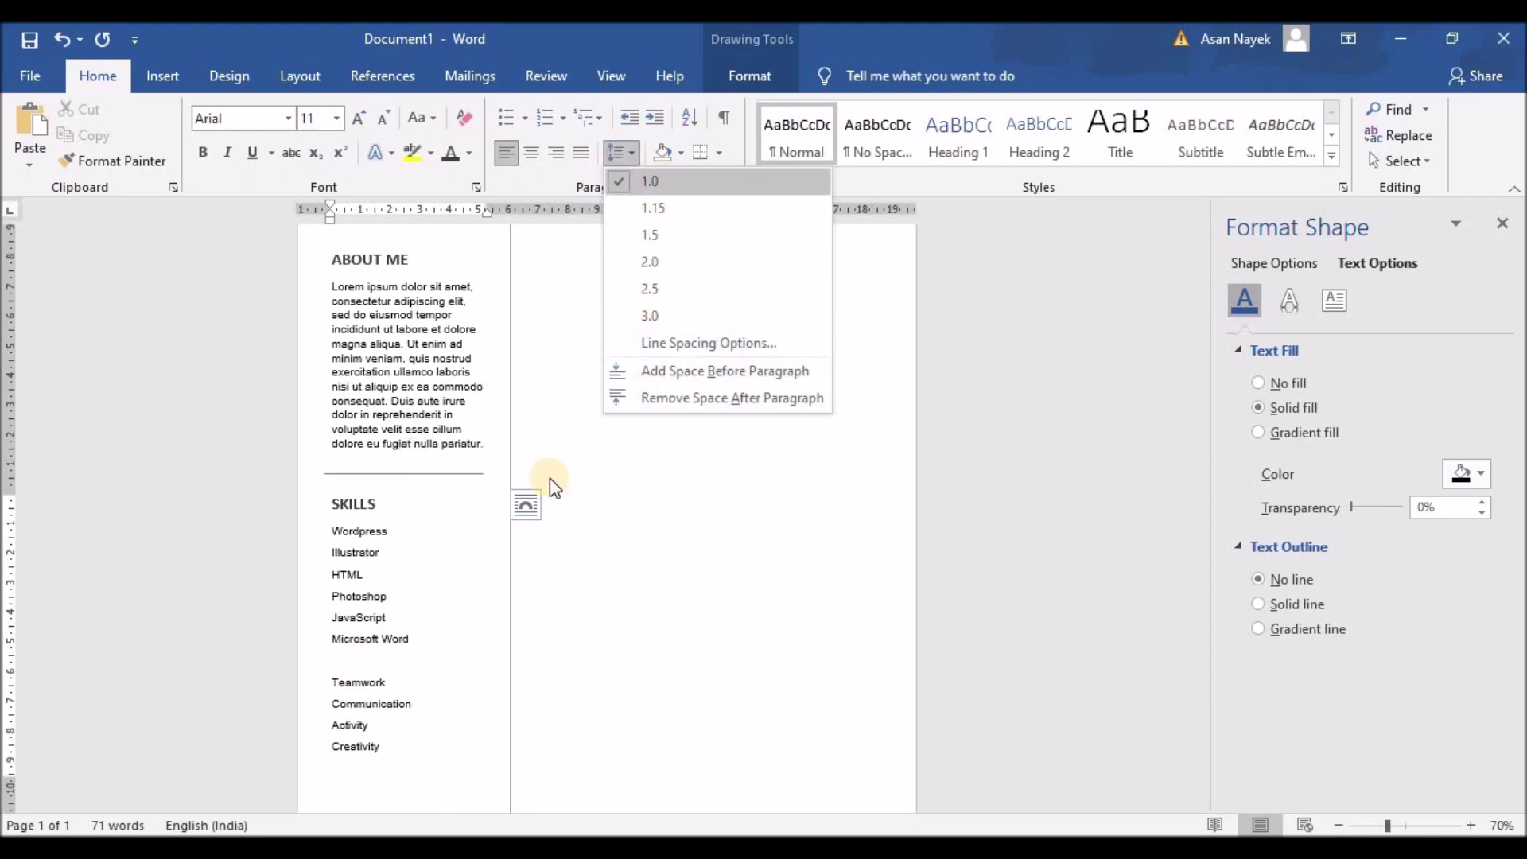
pyautogui.click(365, 660)
pyautogui.press('BackSpace')
# Apply 1.5 line spacing to the Microsoft Word line to split the two skill groups
pyautogui.doubleClick(362, 661)
pyautogui.click(622, 152)
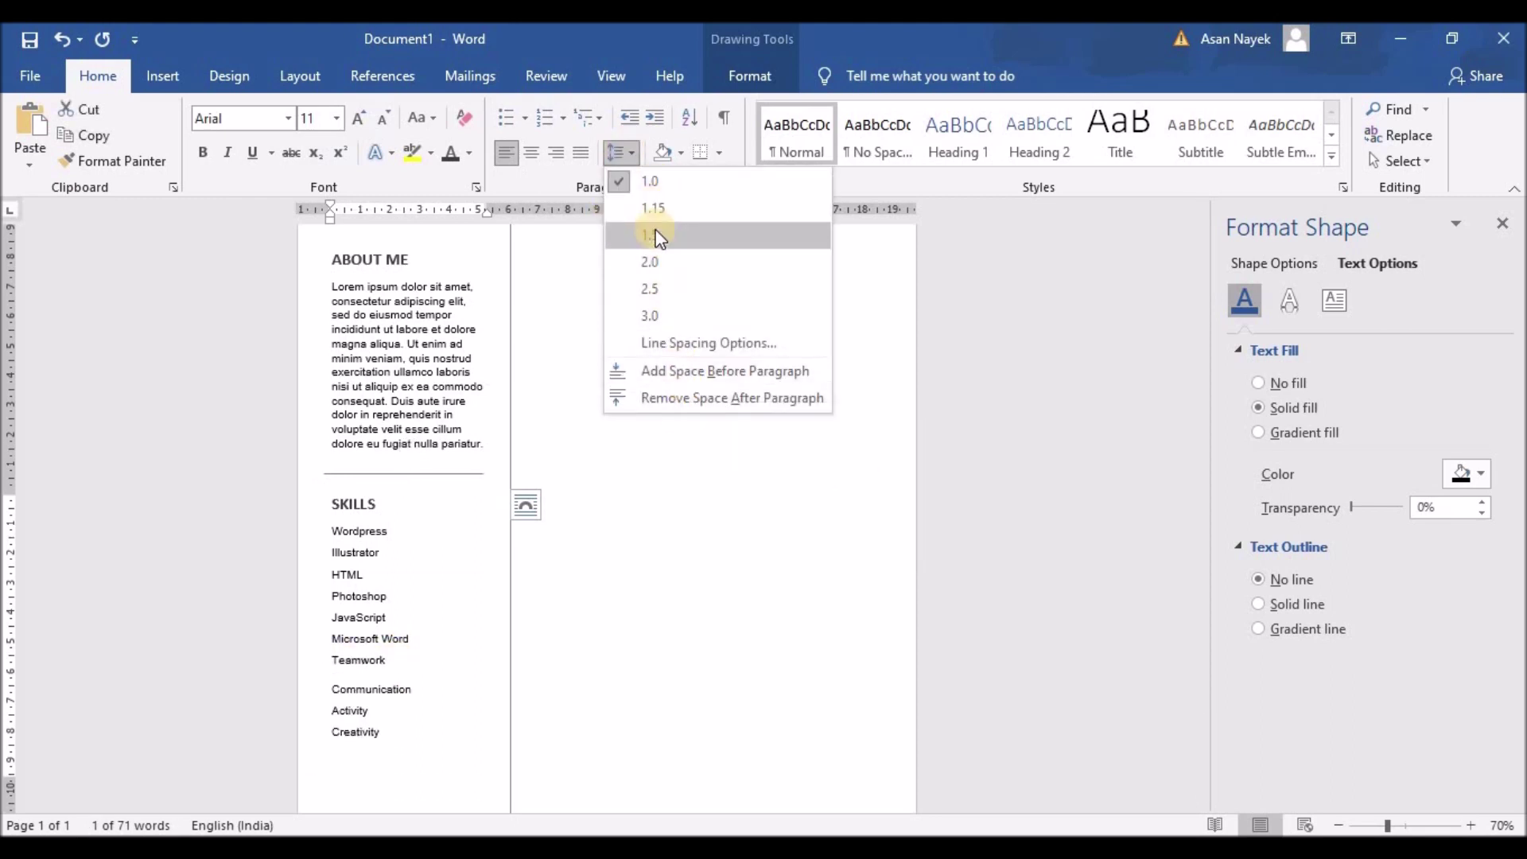
pyautogui.click(409, 634)
pyautogui.moveTo(408, 633); pyautogui.dragTo(331, 632)
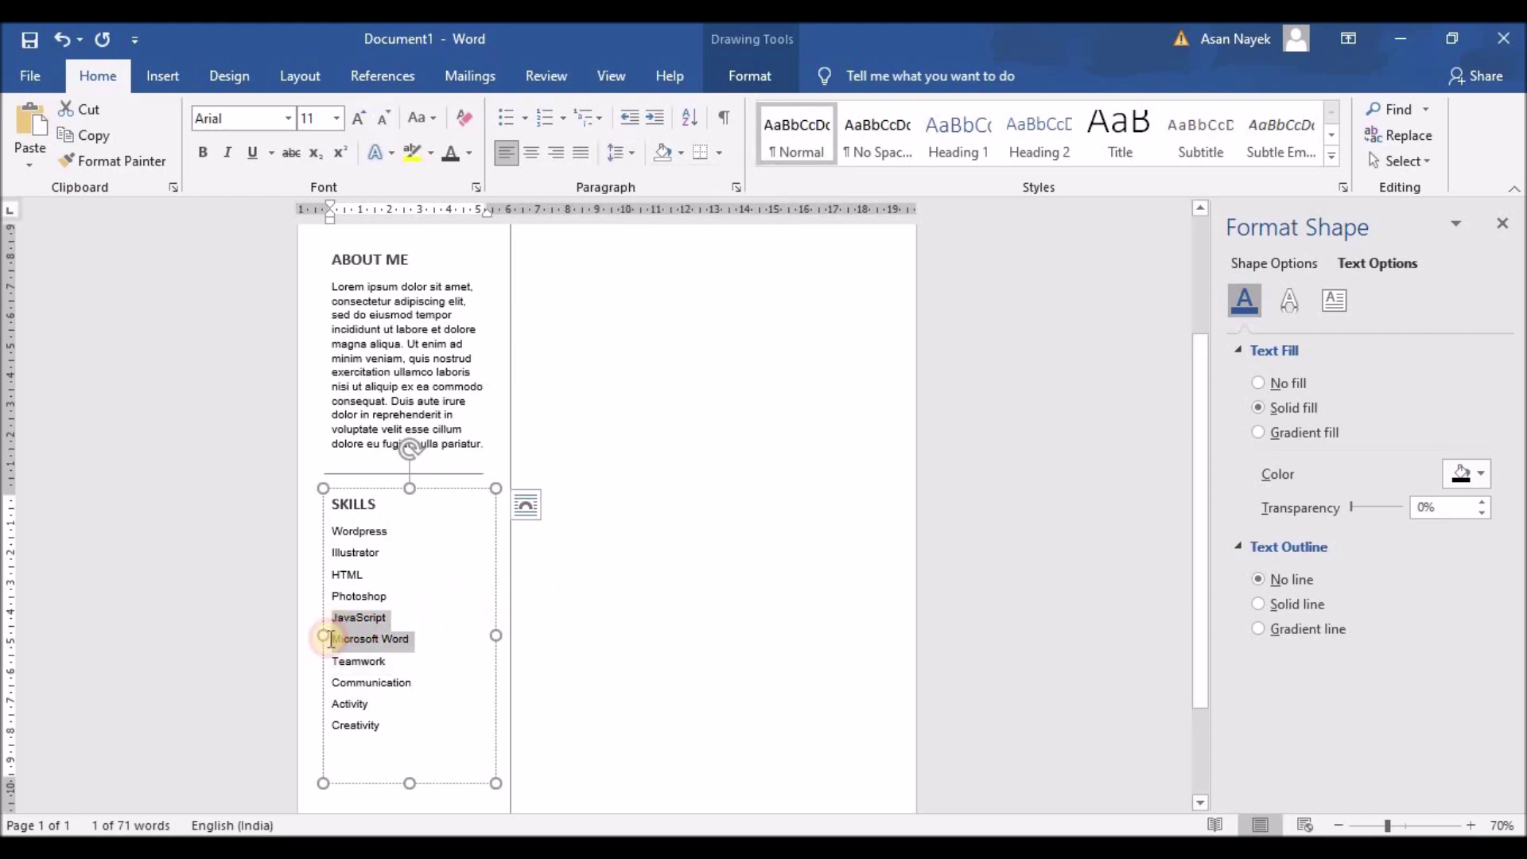
pyautogui.click(618, 152)
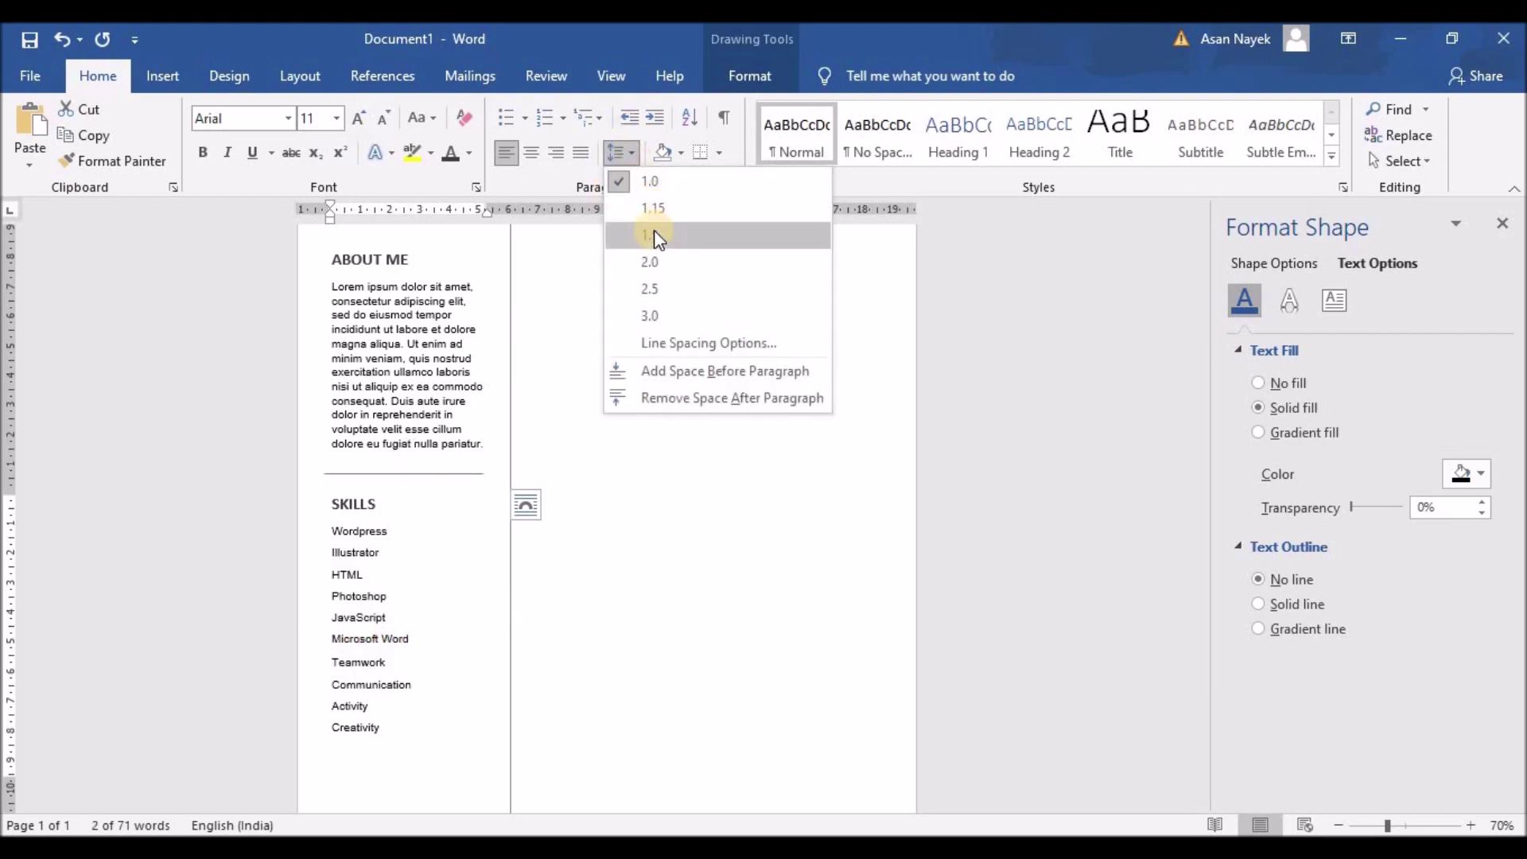
pyautogui.click(650, 239)
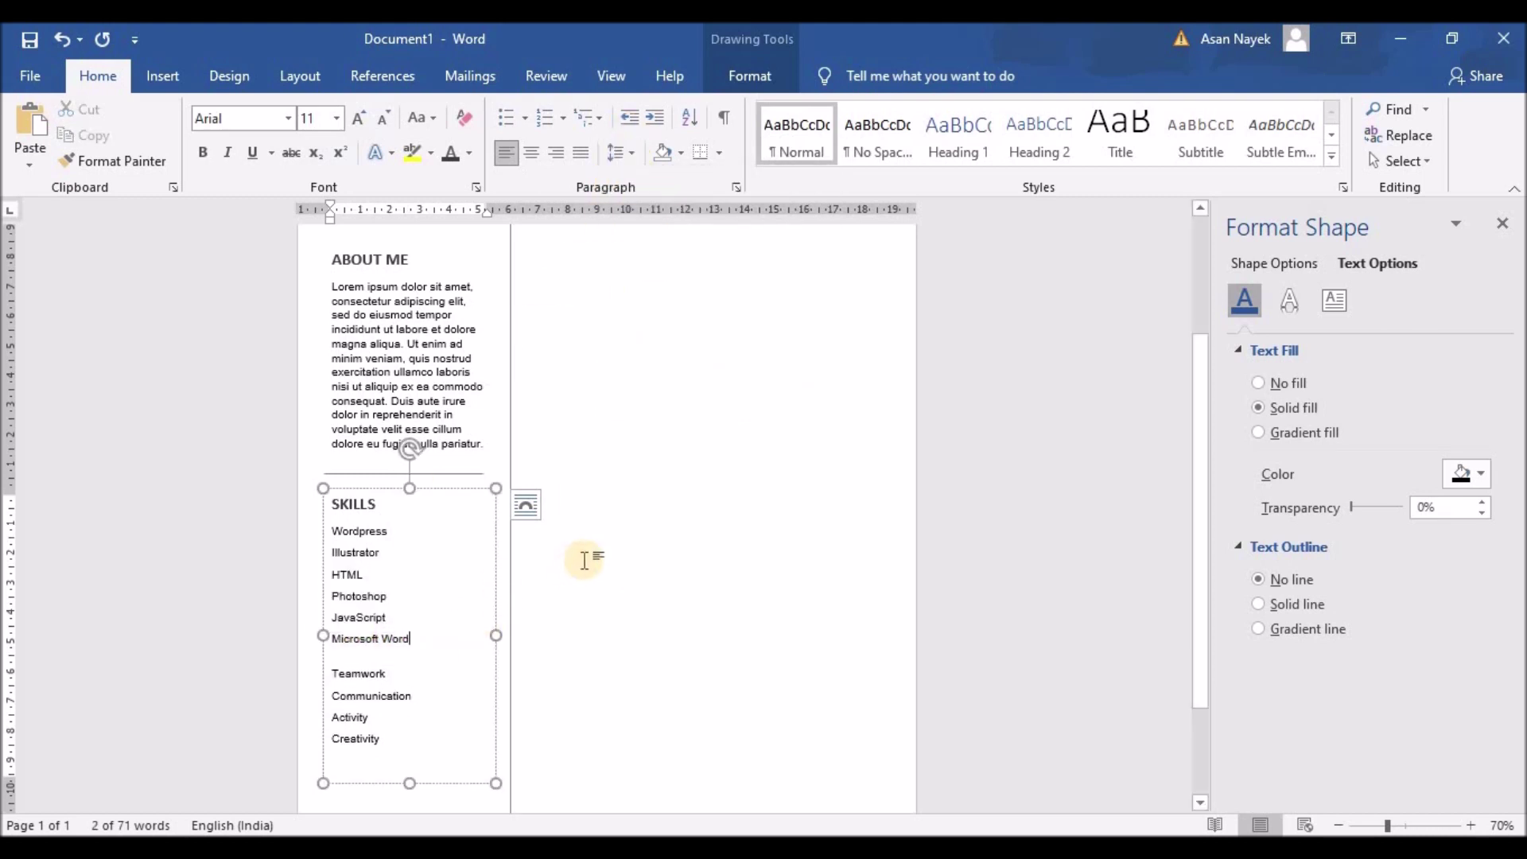
pyautogui.scroll(-1, 570, 545)
pyautogui.click(566, 509)
pyautogui.scroll(-4, 573, 436)
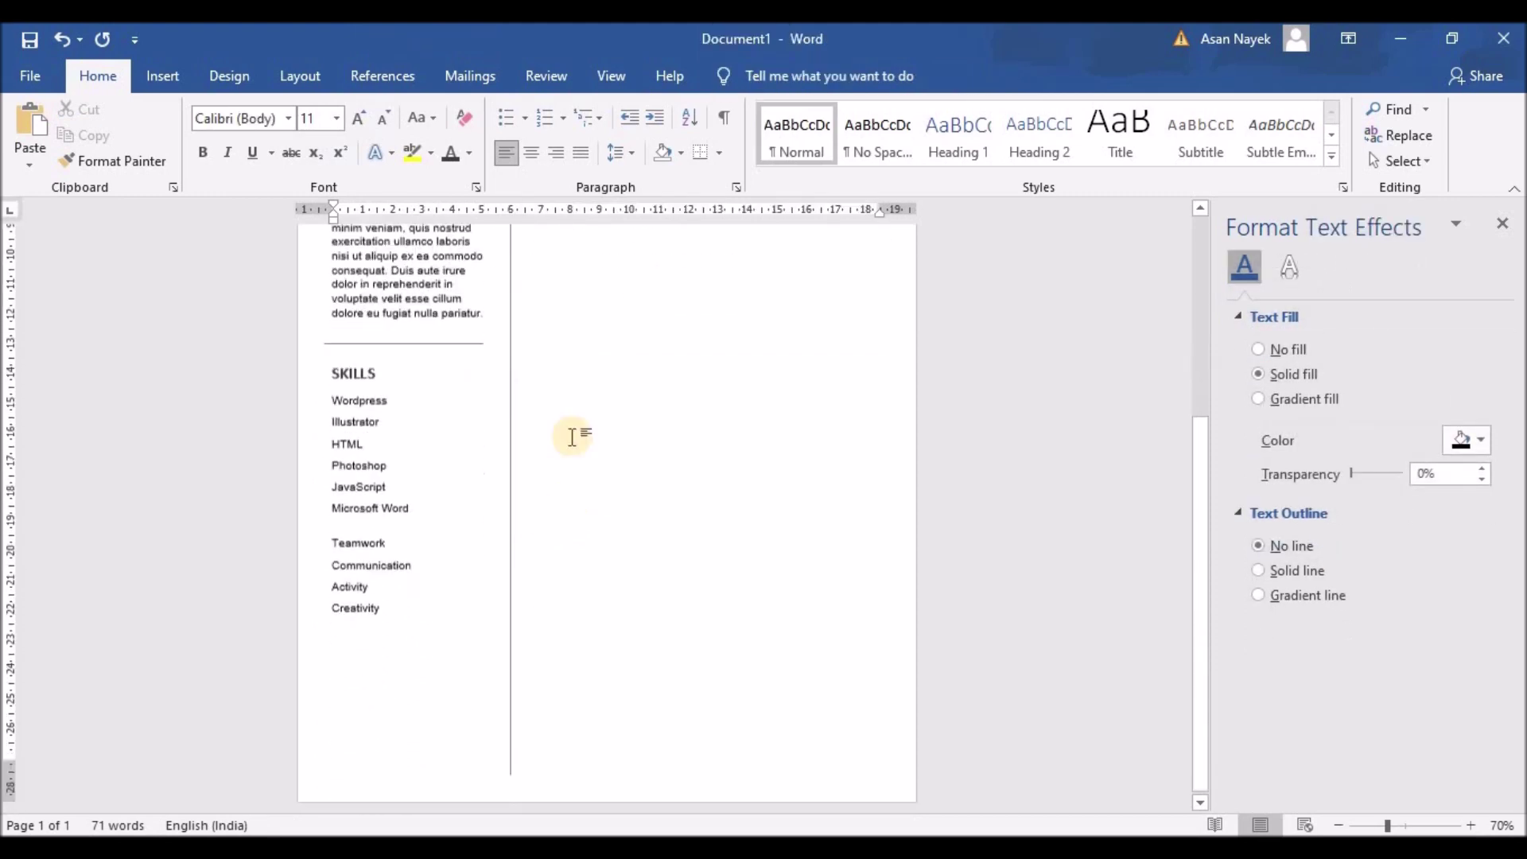
pyautogui.click(162, 76)
# Draw a straight horizontal line and place it beside Microsoft Word in the Skills list
pyautogui.click(292, 109)
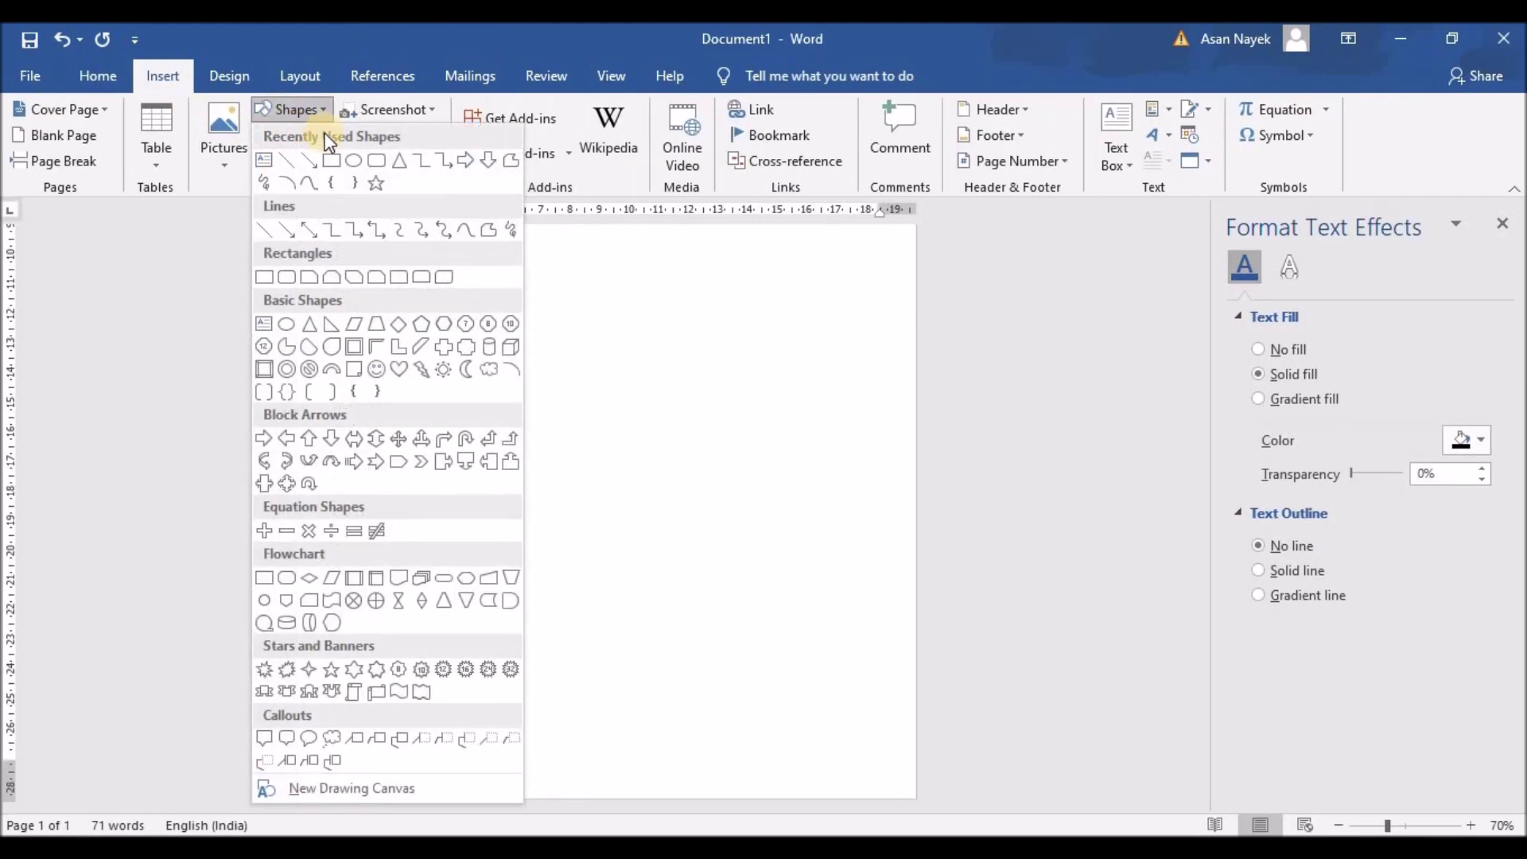
pyautogui.click(270, 228)
pyautogui.moveTo(588, 389)
pyautogui.mouseDown()
pyautogui.moveTo(732, 392)
pyautogui.moveTo(672, 390)
pyautogui.mouseUp()
pyautogui.scroll(4, 753, 370)
pyautogui.scroll(2, 754, 374)
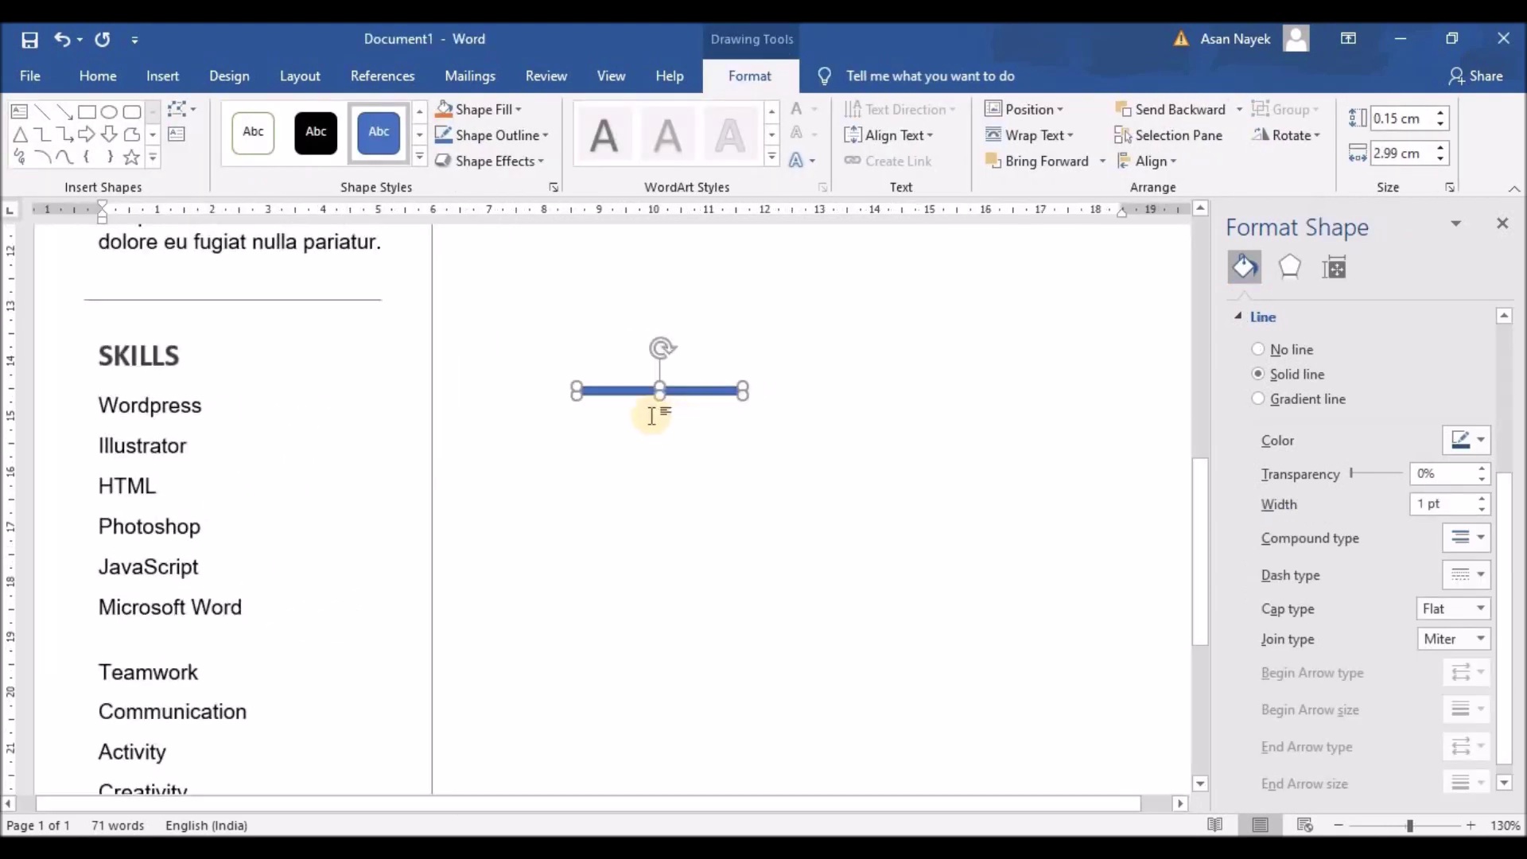
pyautogui.moveTo(691, 391); pyautogui.dragTo(365, 606)
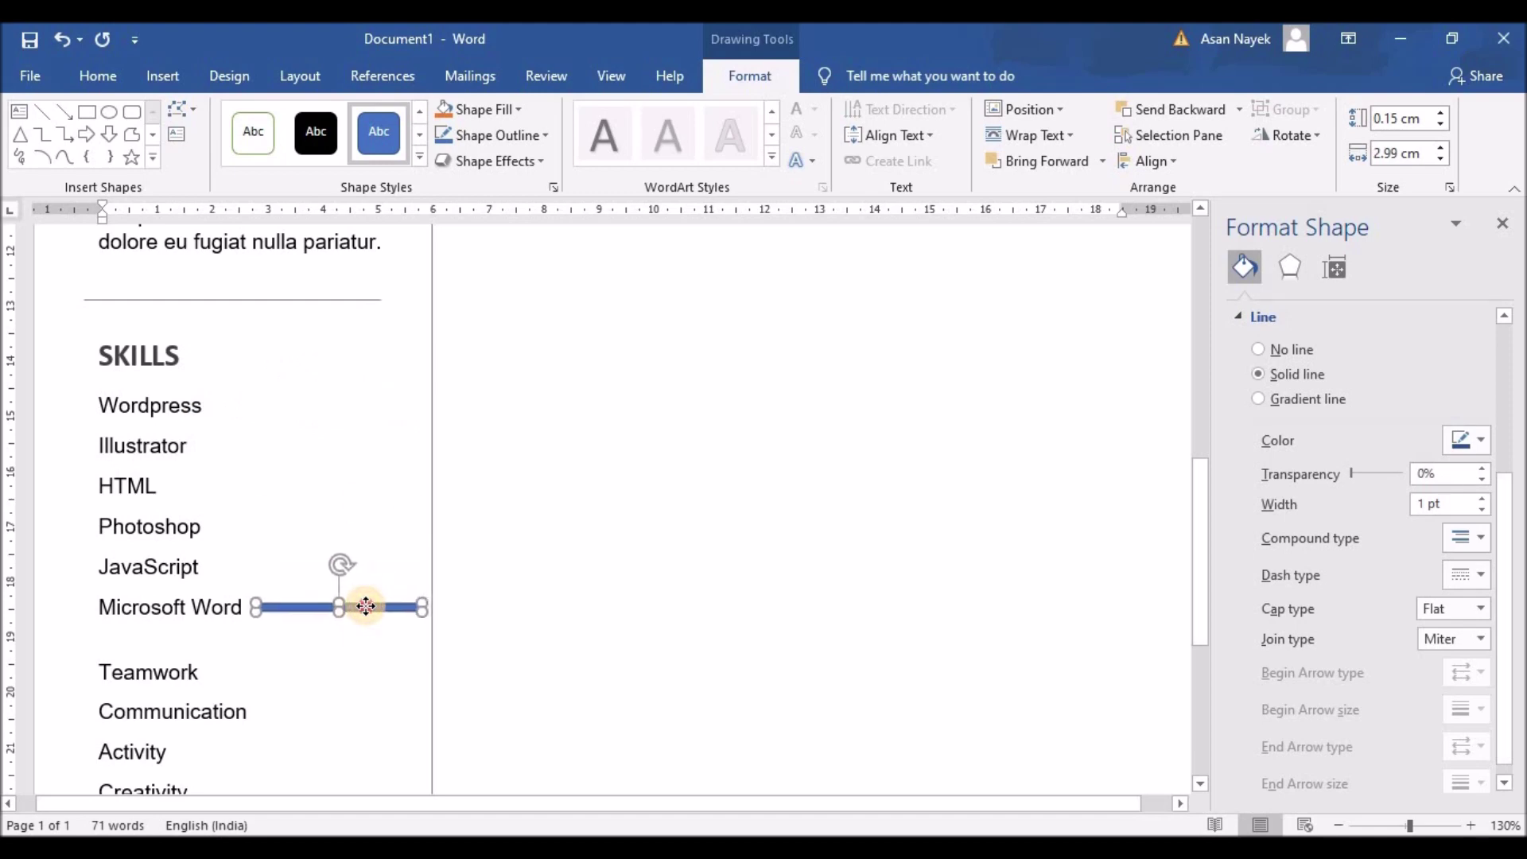
pyautogui.click(366, 606)
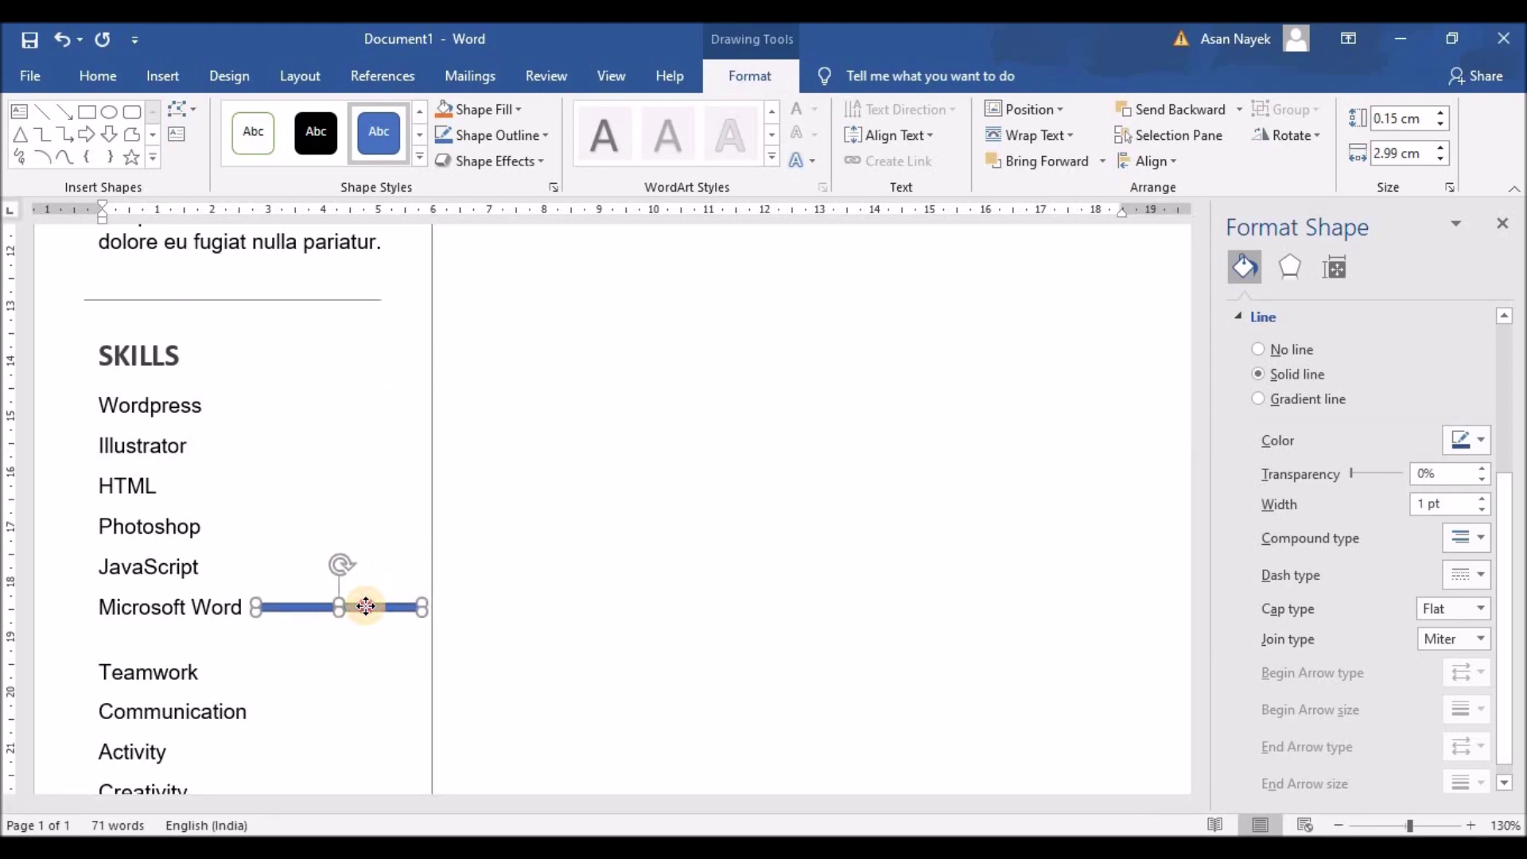
pyautogui.moveTo(422, 607); pyautogui.dragTo(388, 610)
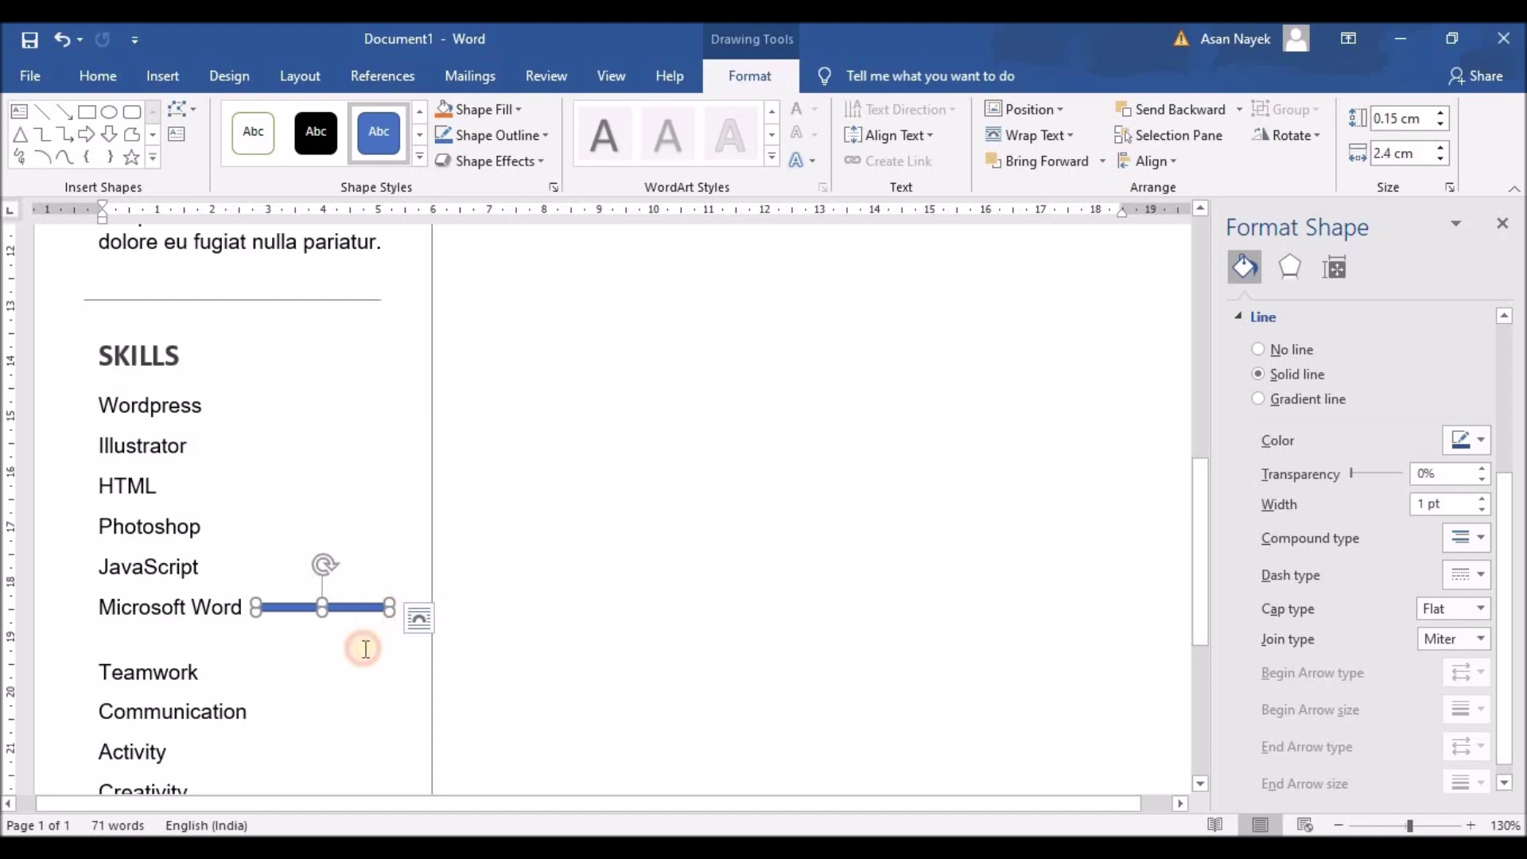
# Give the bar a grey fill with no outline and shorten it to about 1.89 cm
pyautogui.click(331, 607)
pyautogui.click(331, 607)
pyautogui.click(1467, 489)
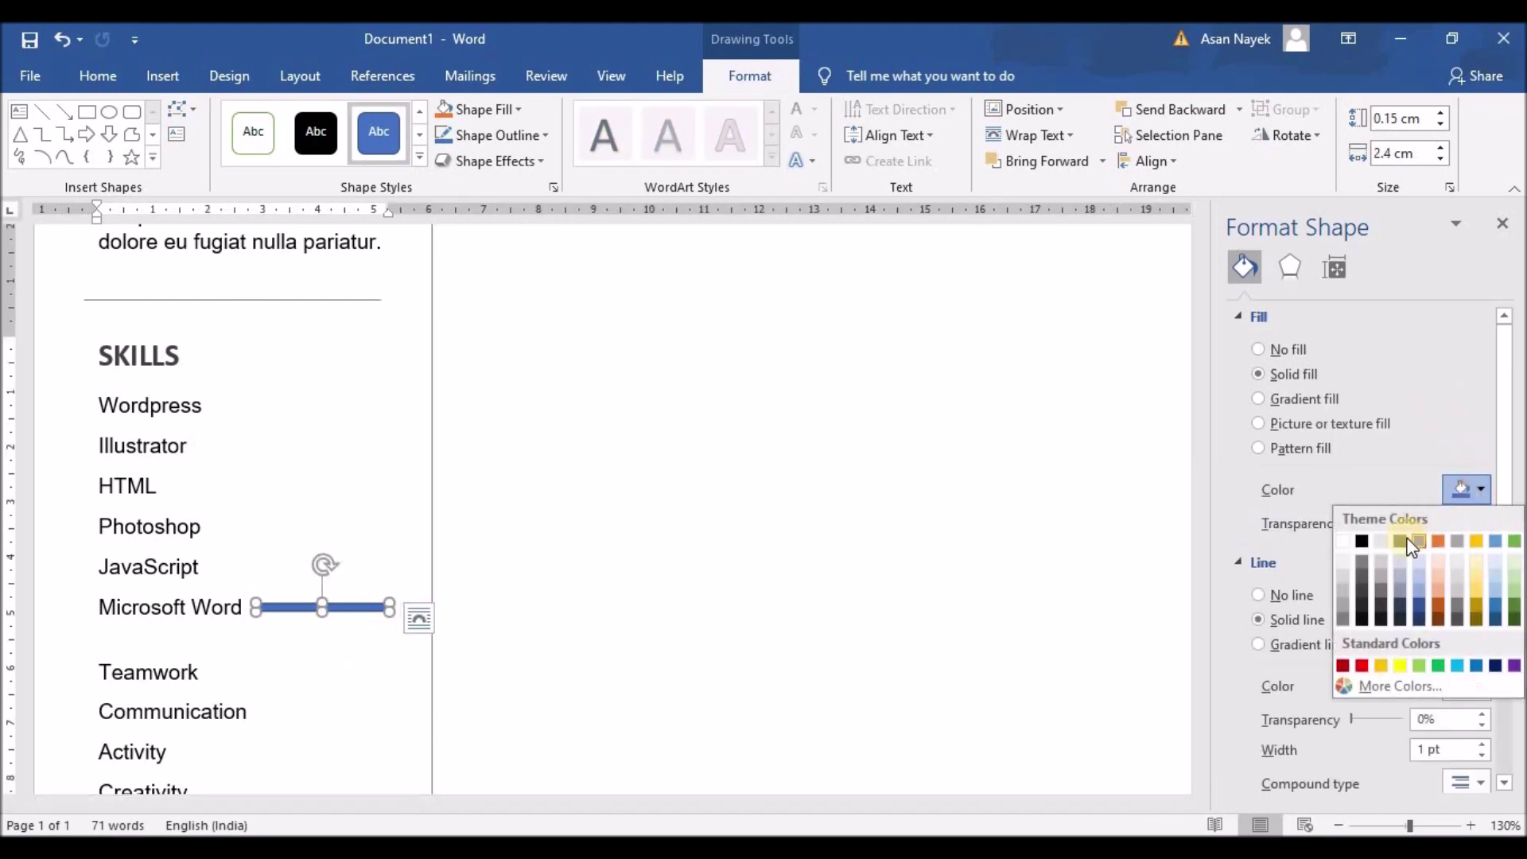
pyautogui.click(1384, 575)
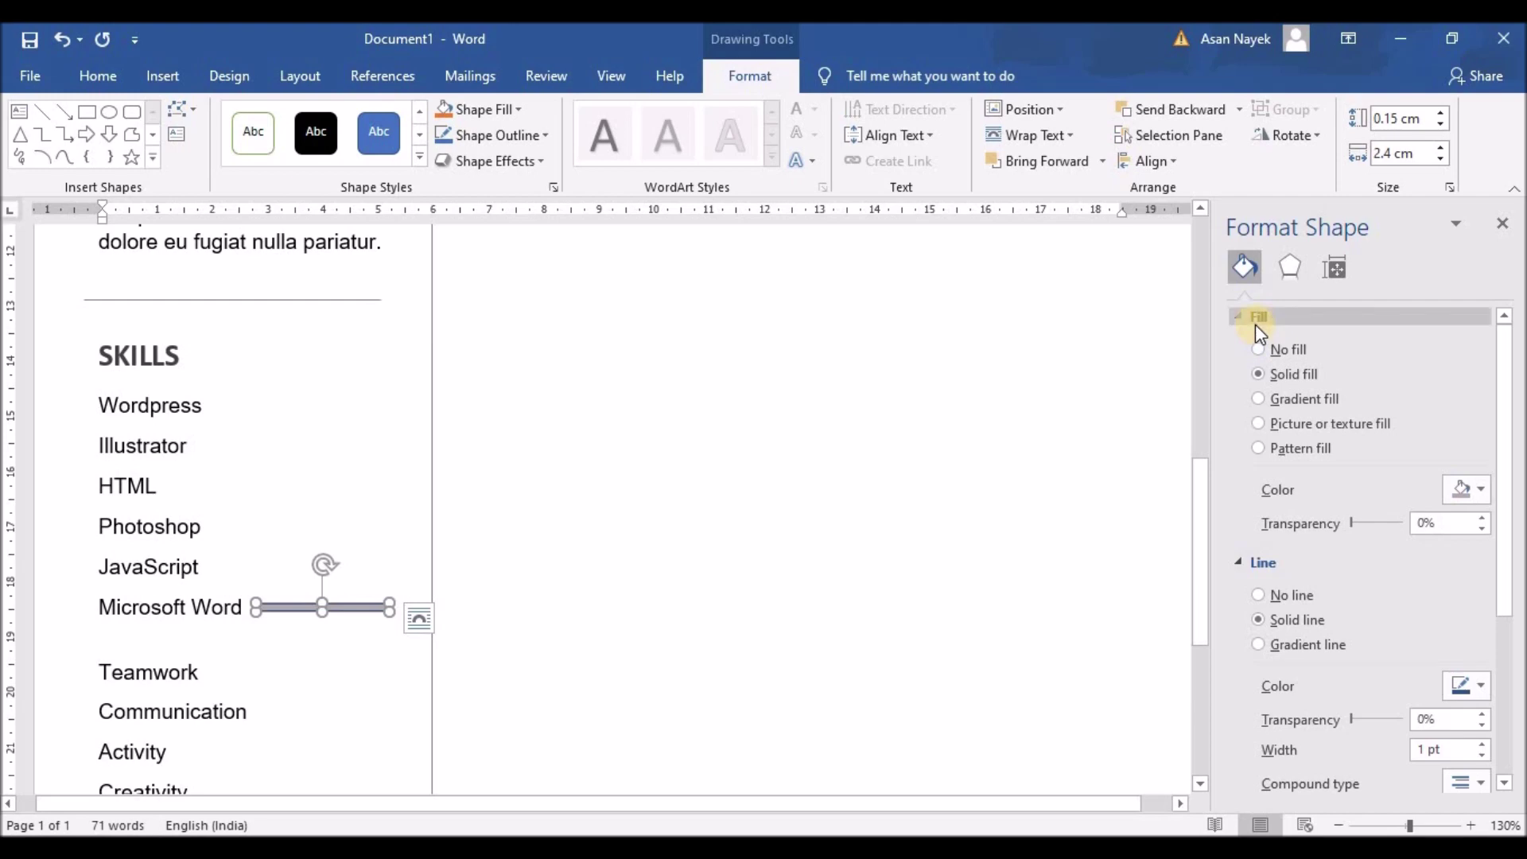
pyautogui.click(1263, 596)
pyautogui.click(351, 607)
pyautogui.click(352, 606)
pyautogui.moveTo(389, 607); pyautogui.dragTo(362, 607)
pyautogui.click(1463, 489)
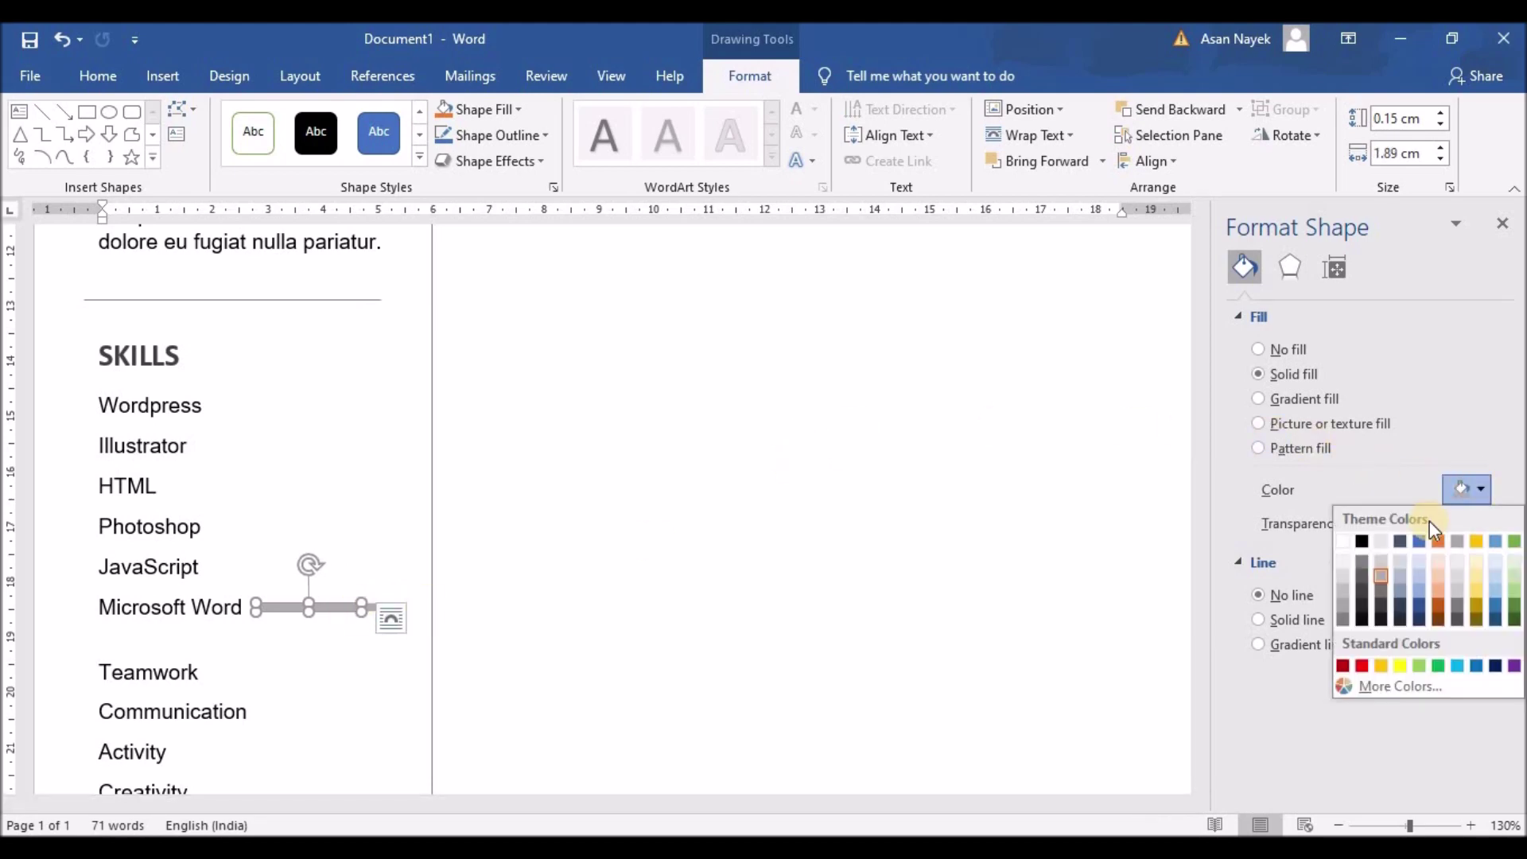
# Change the Microsoft Word bar's fill to a dark grey
pyautogui.click(1363, 574)
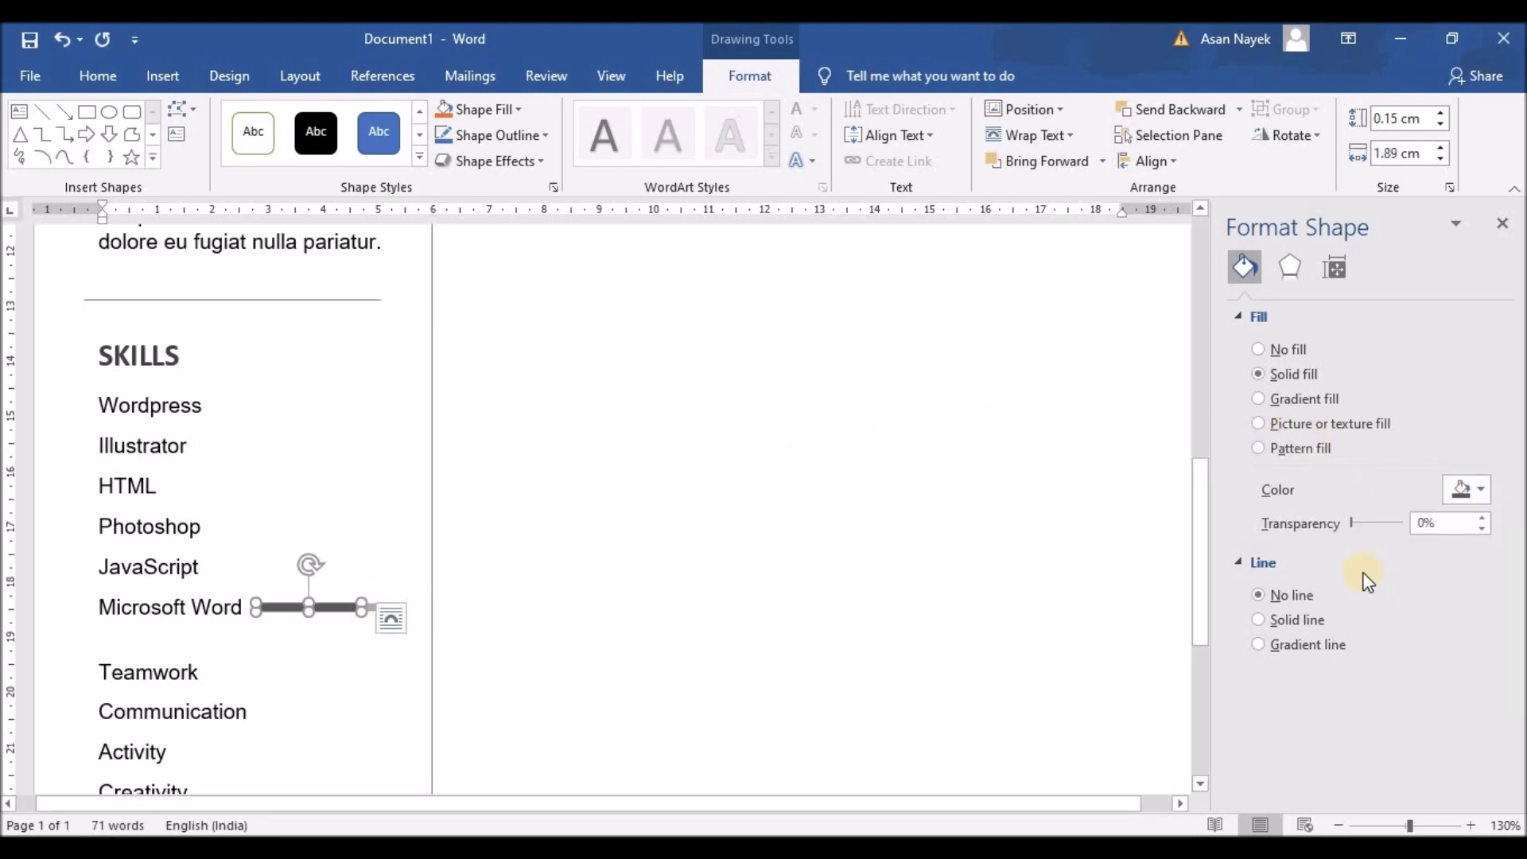
pyautogui.click(1487, 487)
pyautogui.click(1362, 604)
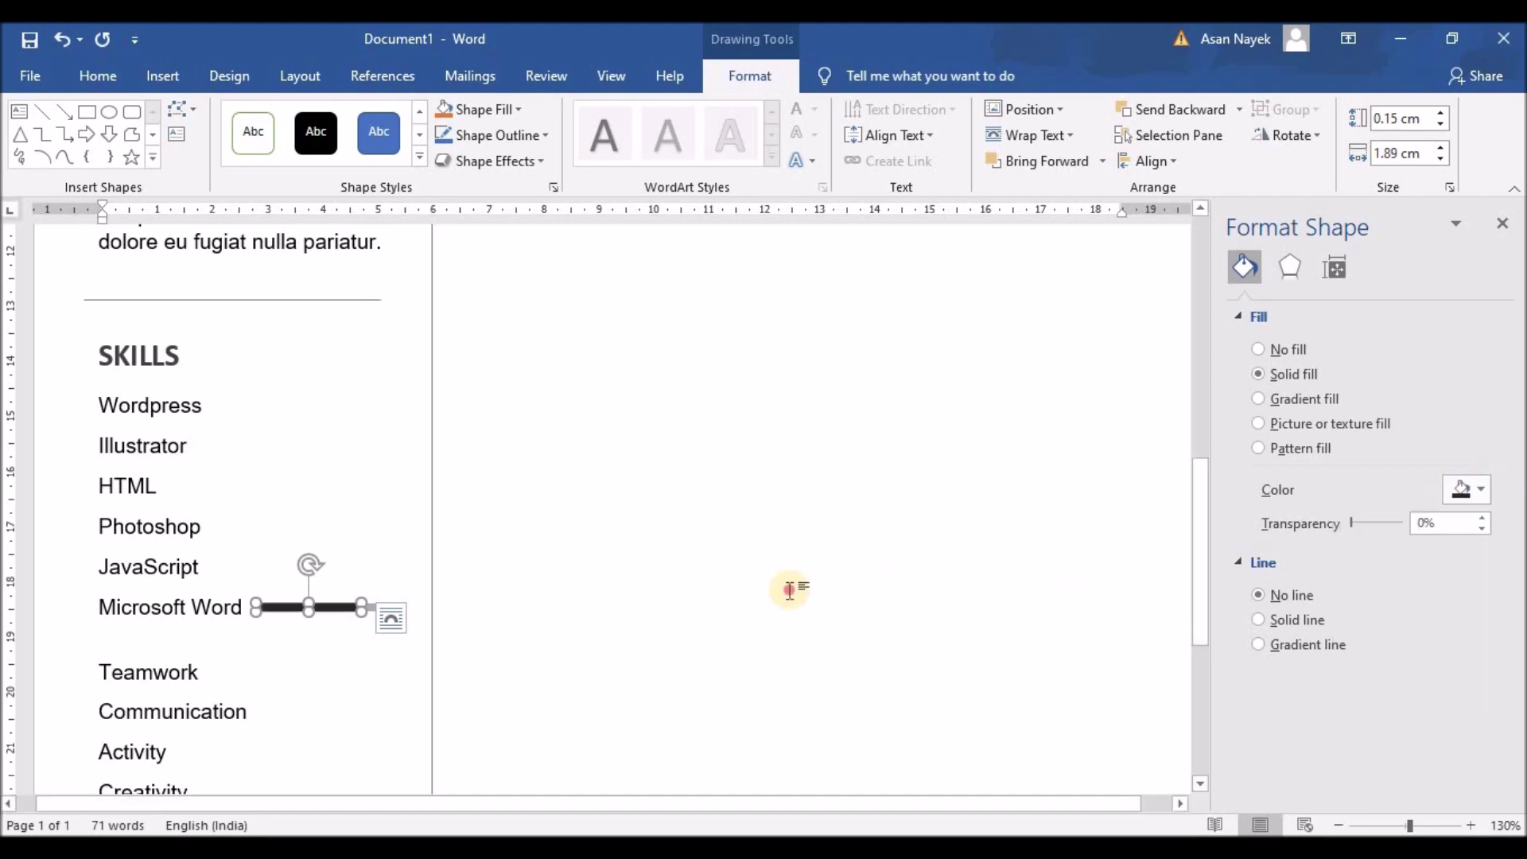
pyautogui.click(668, 426)
pyautogui.scroll(-10, 474, 494)
pyautogui.click(374, 461)
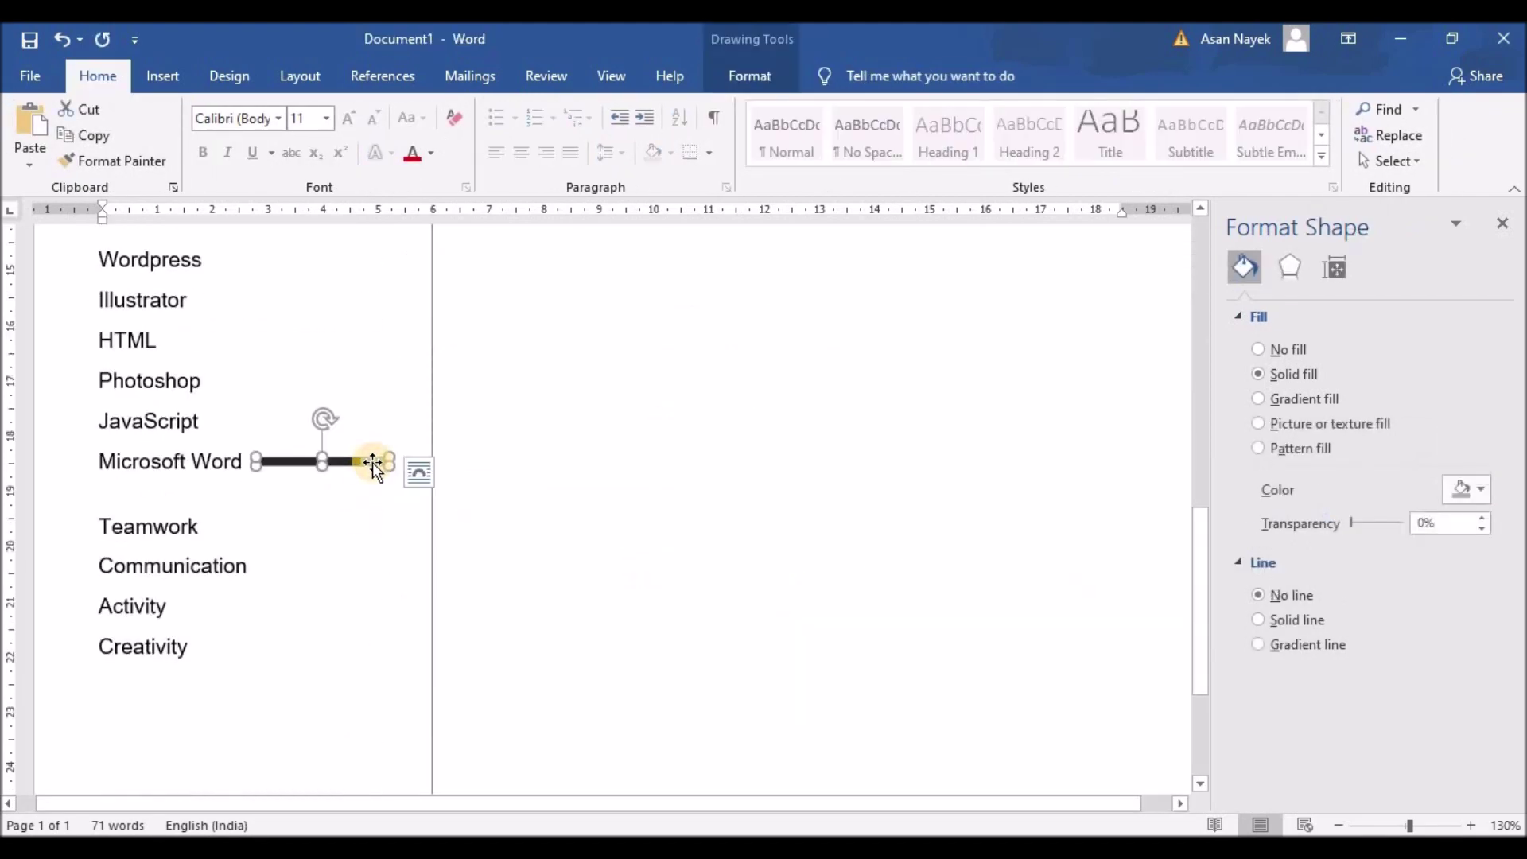
pyautogui.click(355, 463)
# Copy the skill bar and place the copy beside Photoshop
pyautogui.scroll(-10, 350, 461)
pyautogui.scroll(-1, 351, 461)
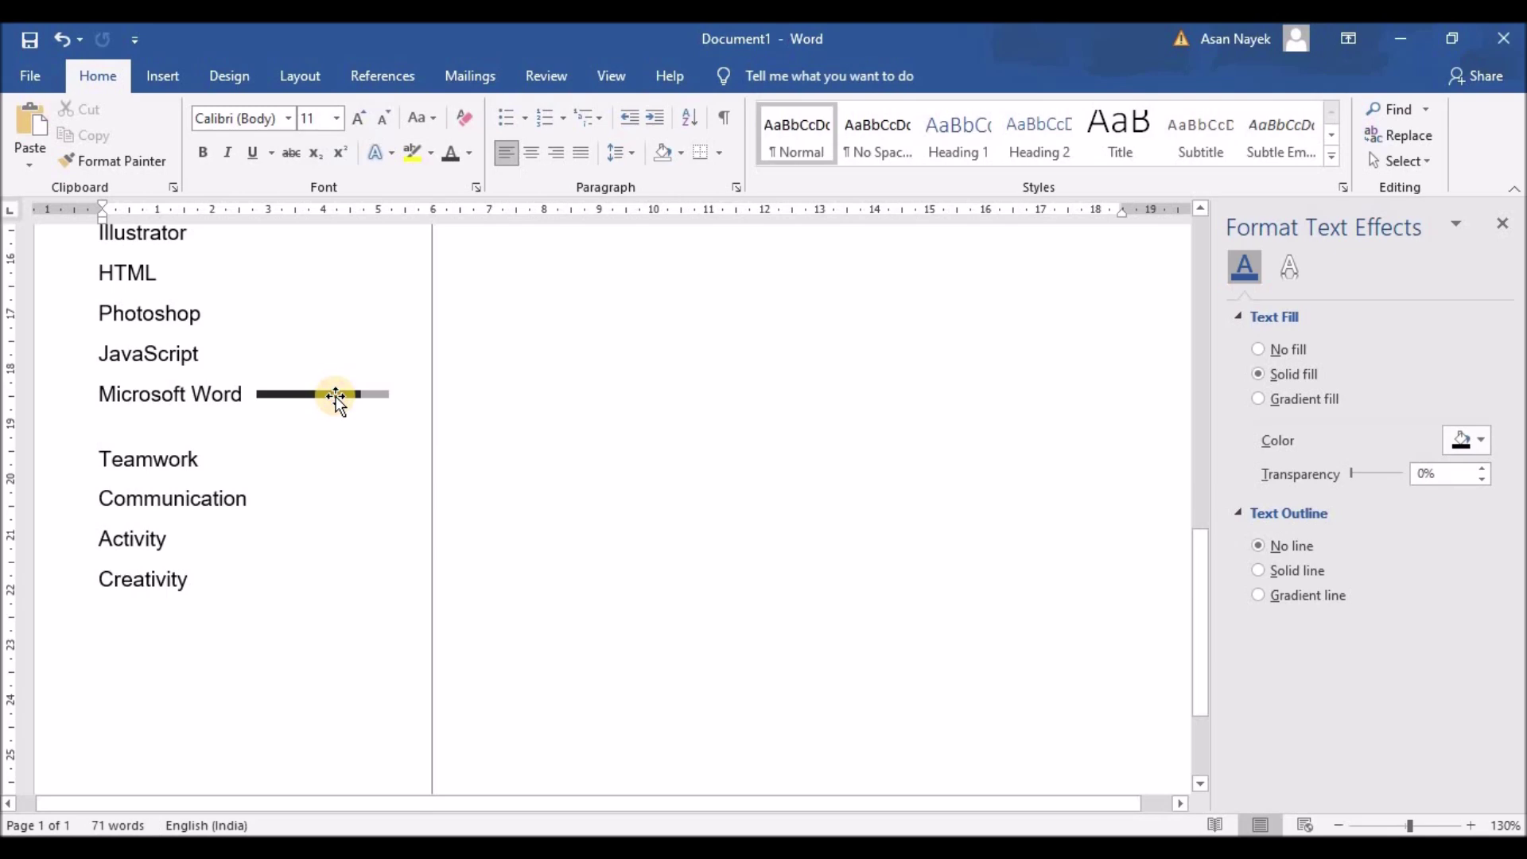
pyautogui.click(337, 393)
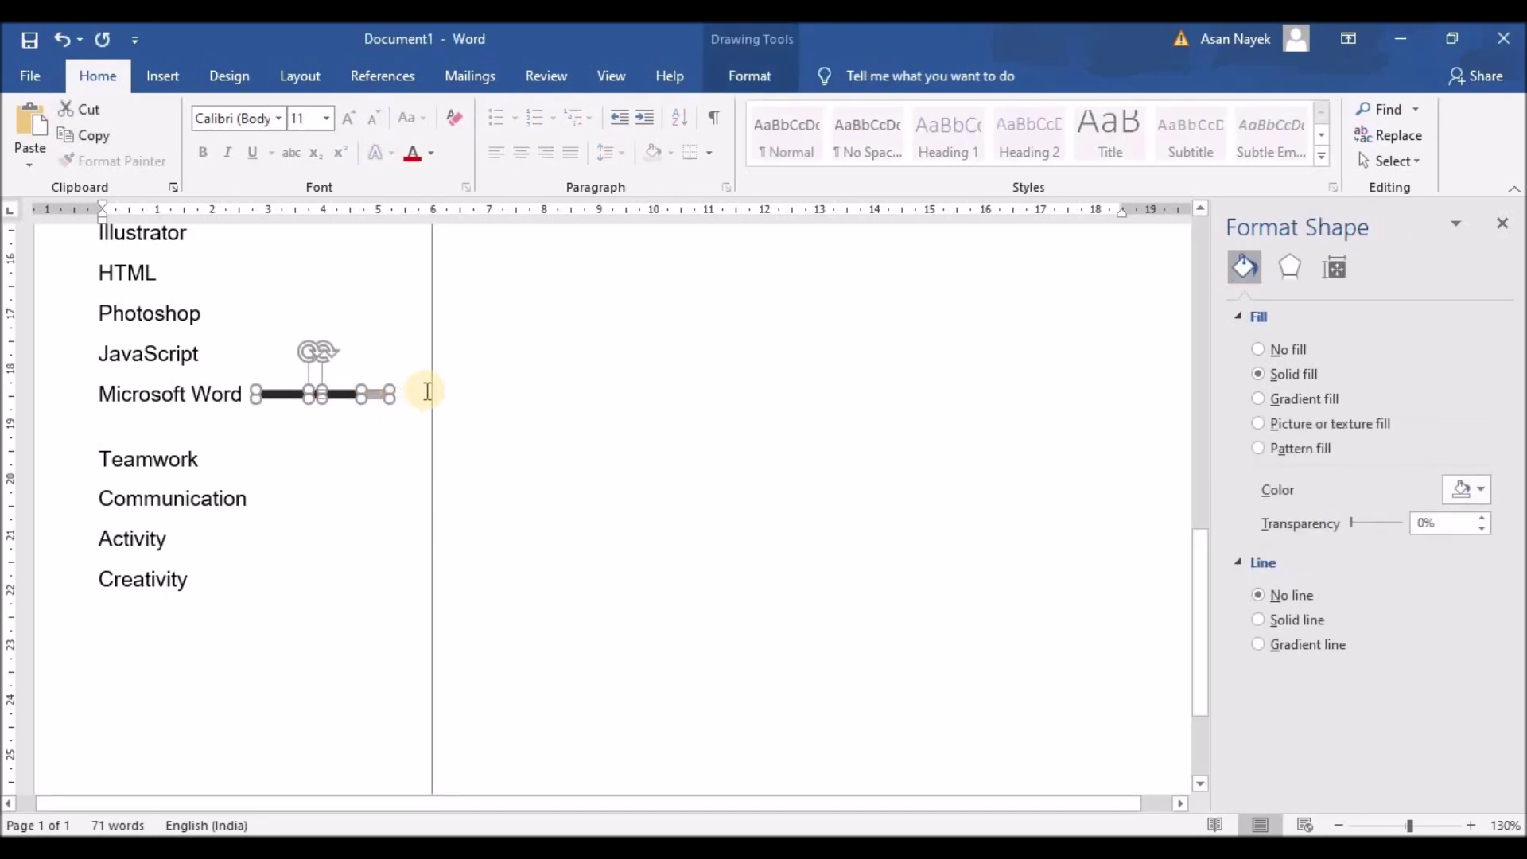
pyautogui.hotkey('ctrl', 'c')
pyautogui.hotkey('ctrl', 'v')
pyautogui.moveTo(239, 330); pyautogui.dragTo(341, 455)
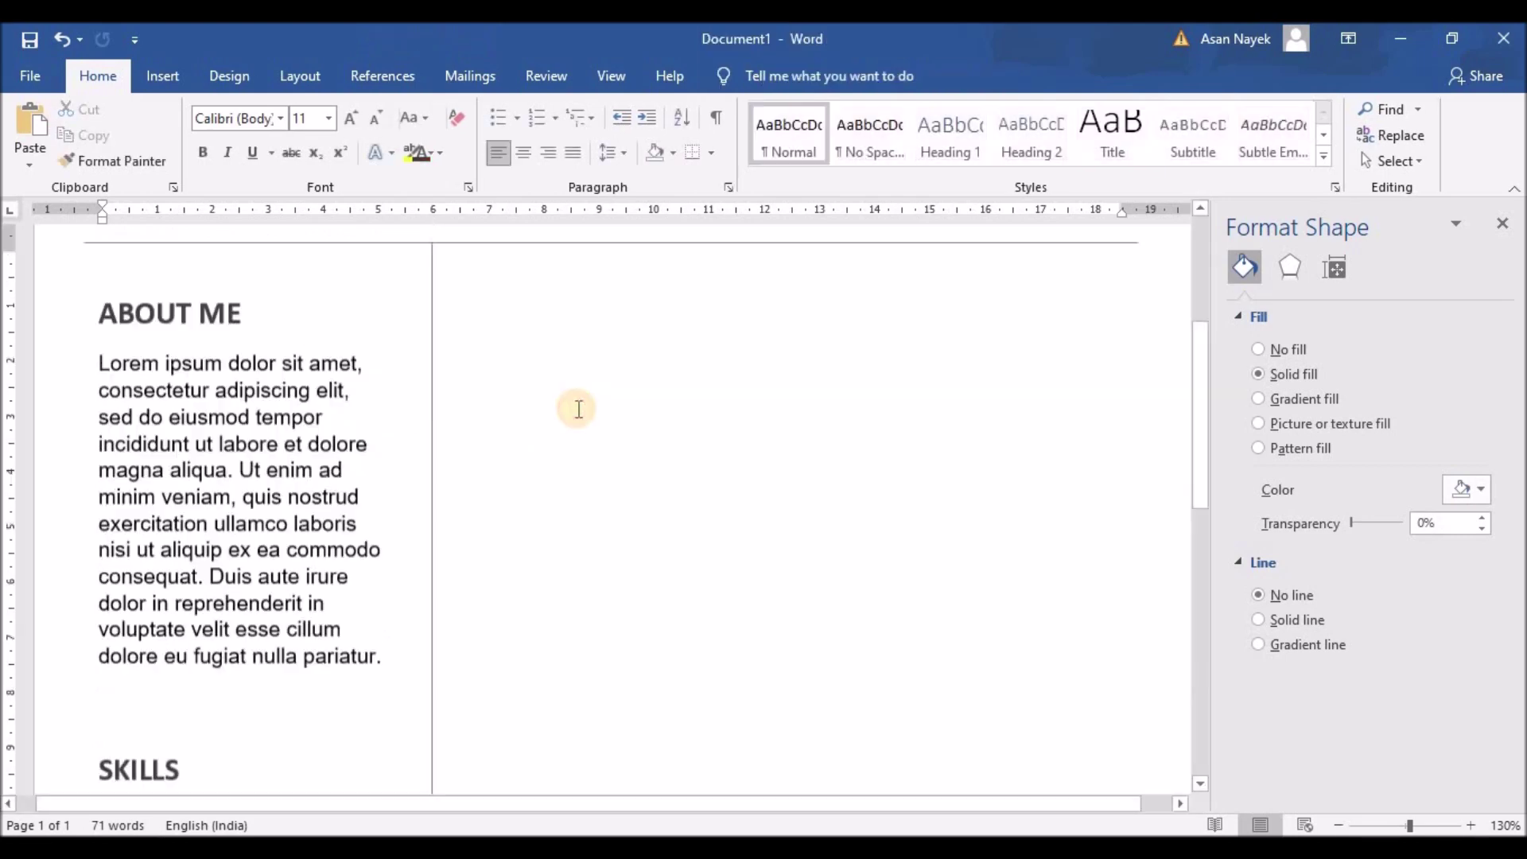
pyautogui.hotkey('ctrl', 'z')
pyautogui.moveTo(192, 330); pyautogui.dragTo(342, 464)
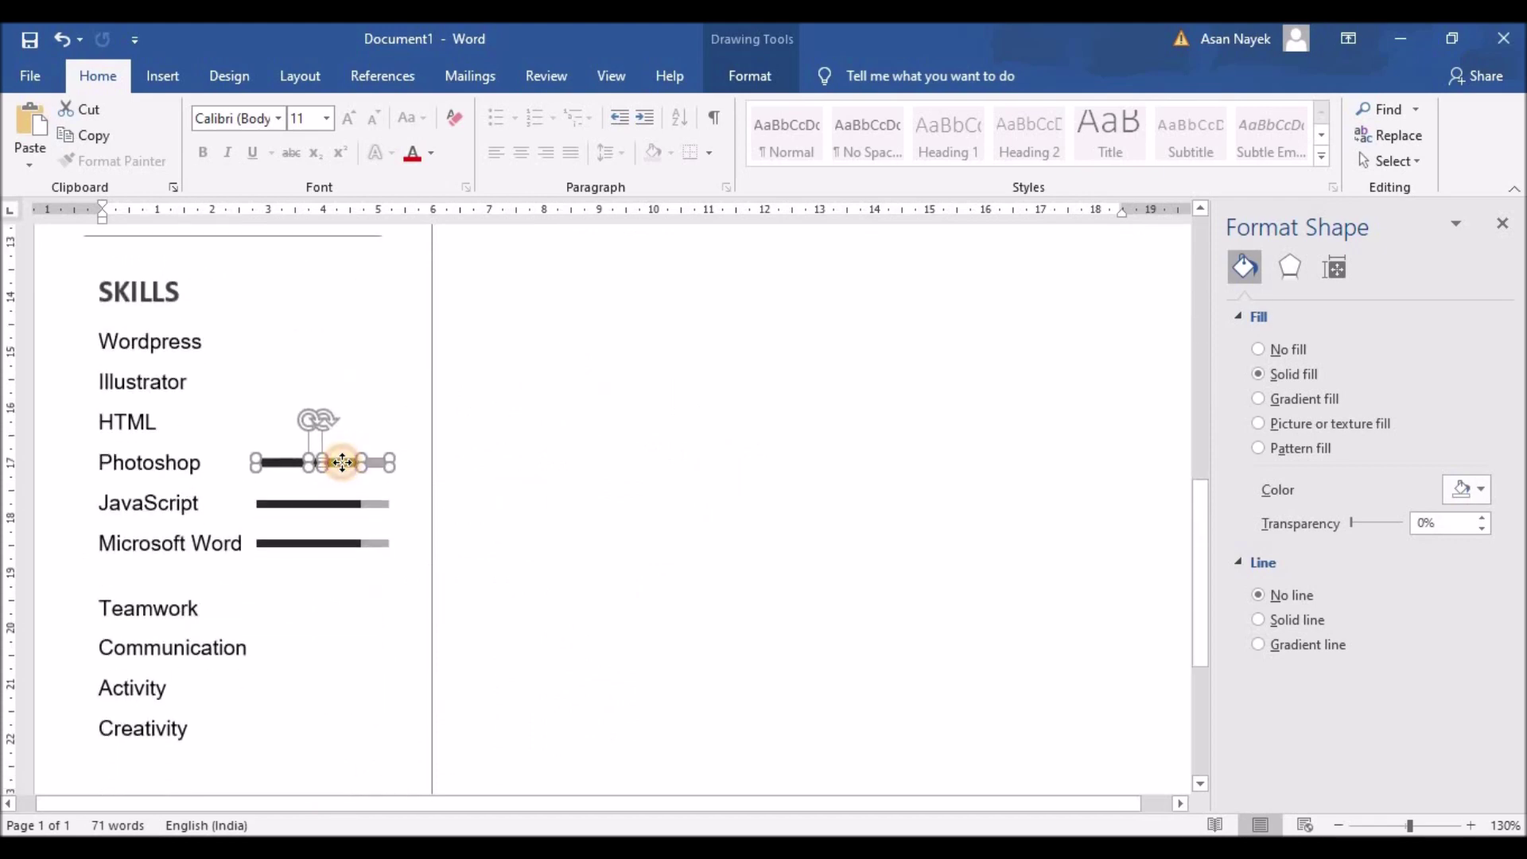
# Copy the three skill bars and place the copies beside Wordpress, Illustrator and HTML
pyautogui.keyDown('shift'); pyautogui.click(354, 504); pyautogui.keyUp('shift')
pyautogui.keyDown('shift'); pyautogui.click(371, 544); pyautogui.keyUp('shift')
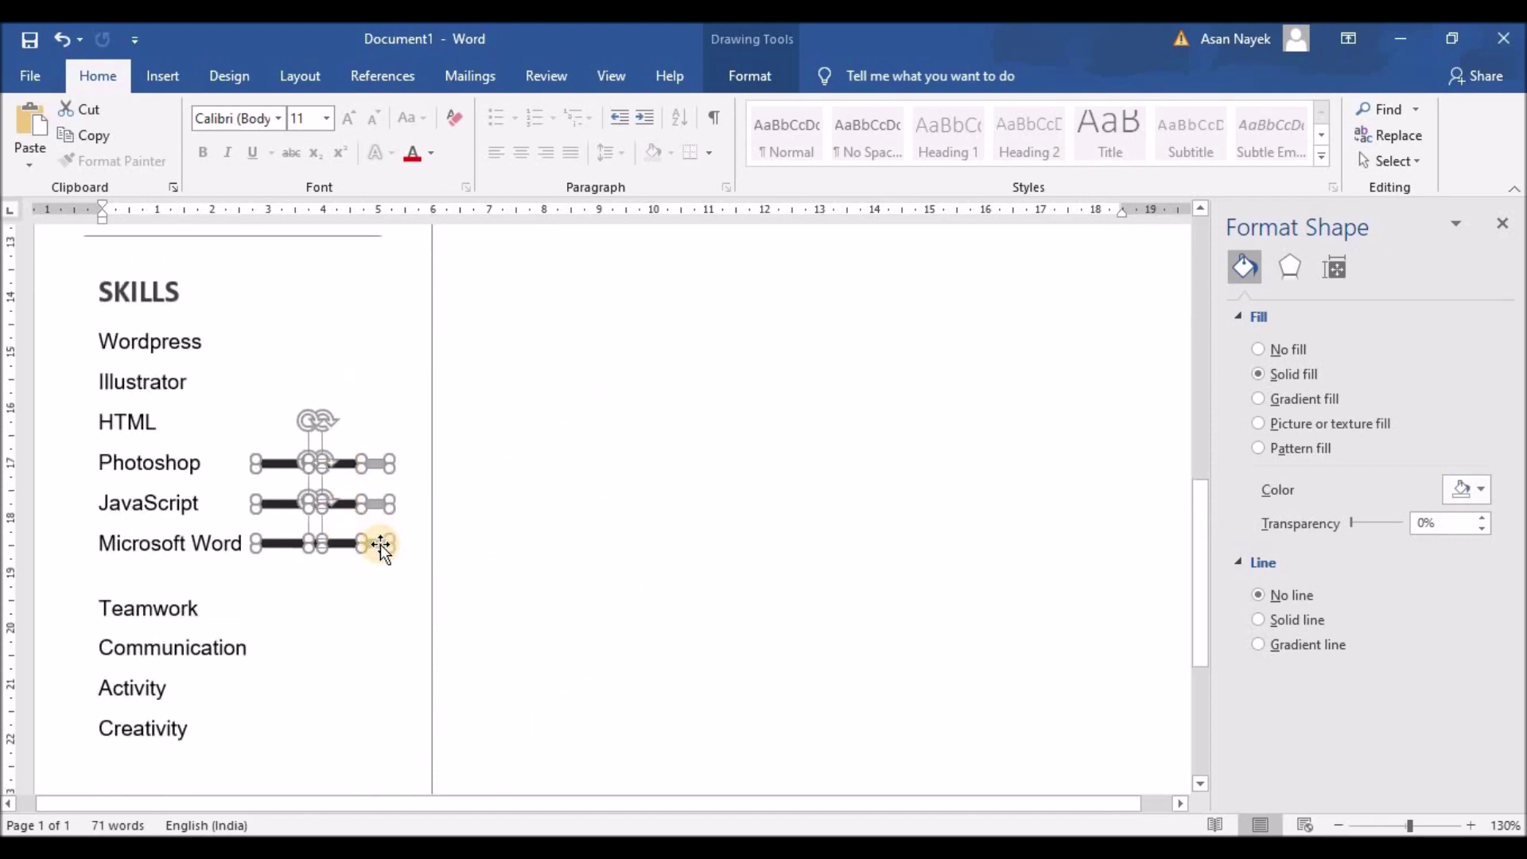
pyautogui.hotkey('ctrl', 'c')
pyautogui.hotkey('ctrl', 'v')
pyautogui.moveTo(175, 375); pyautogui.dragTo(294, 451)
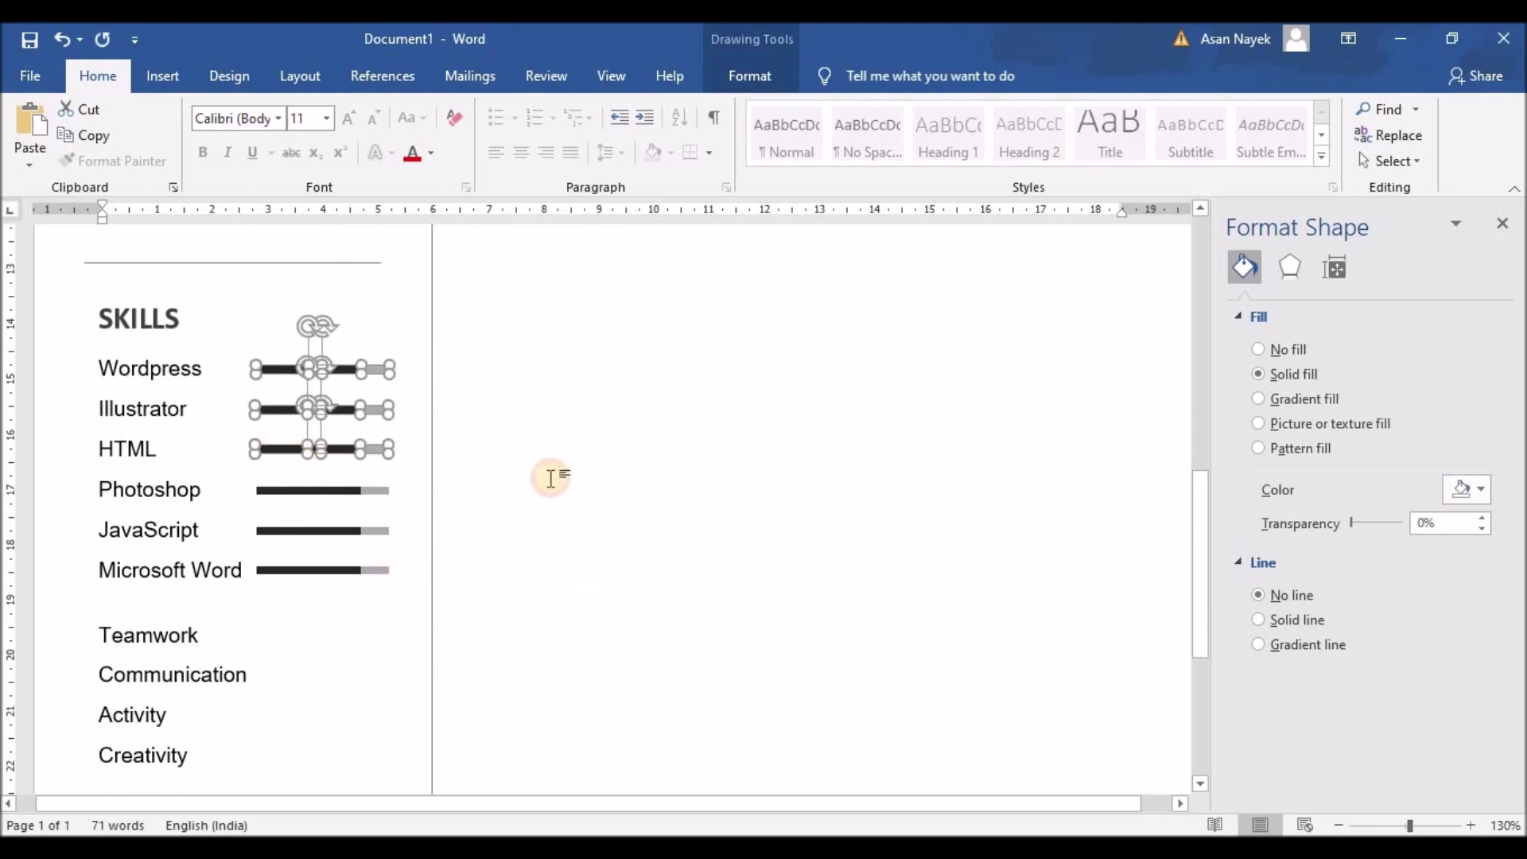
pyautogui.click(549, 474)
# Paste another set of bars beside Communication, Activity and Creativity
pyautogui.click(344, 333)
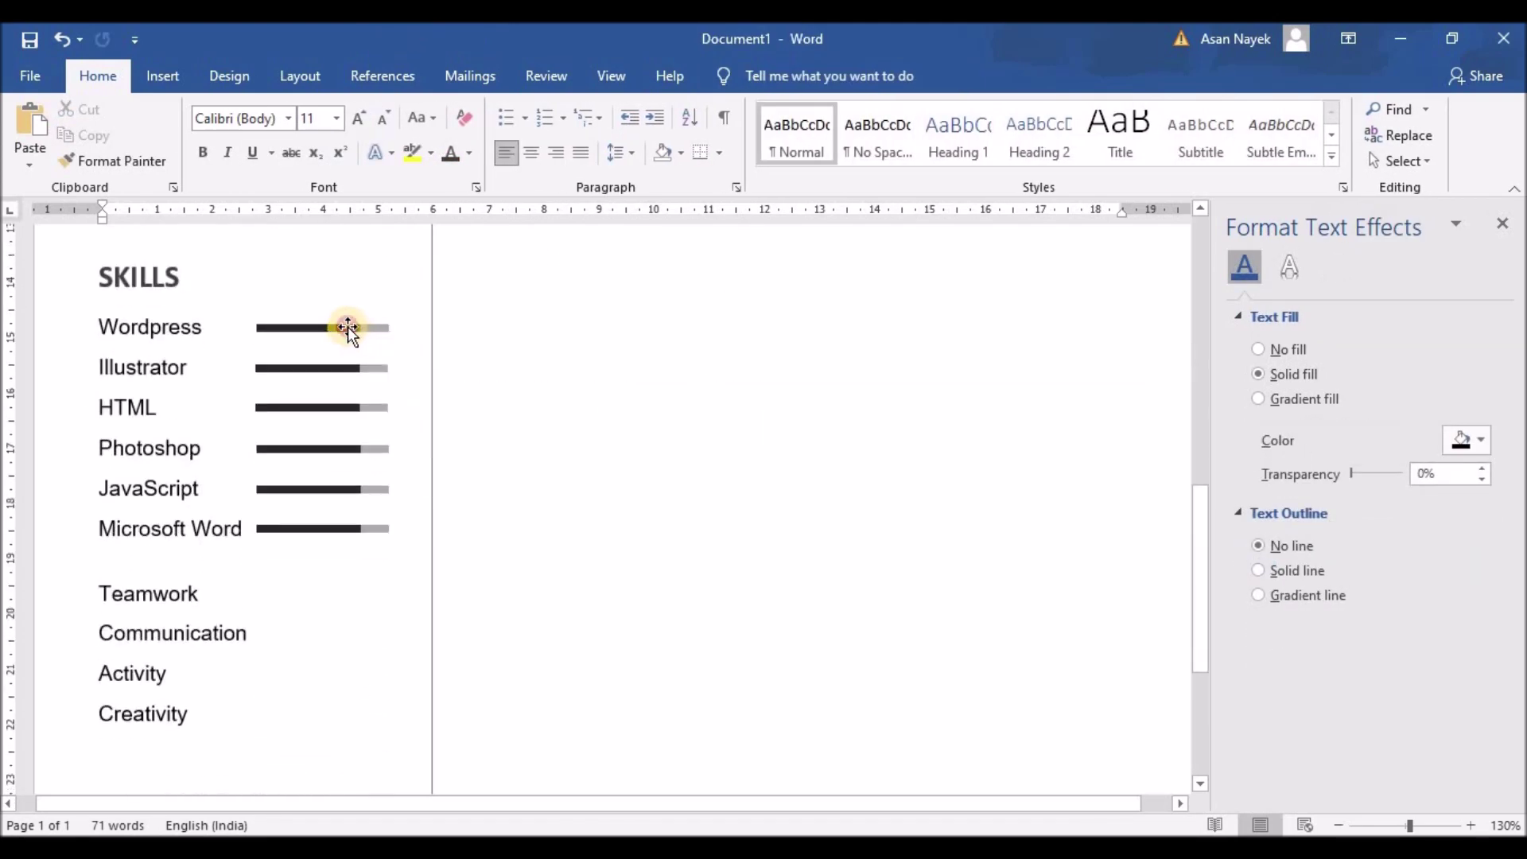
pyautogui.click(348, 328)
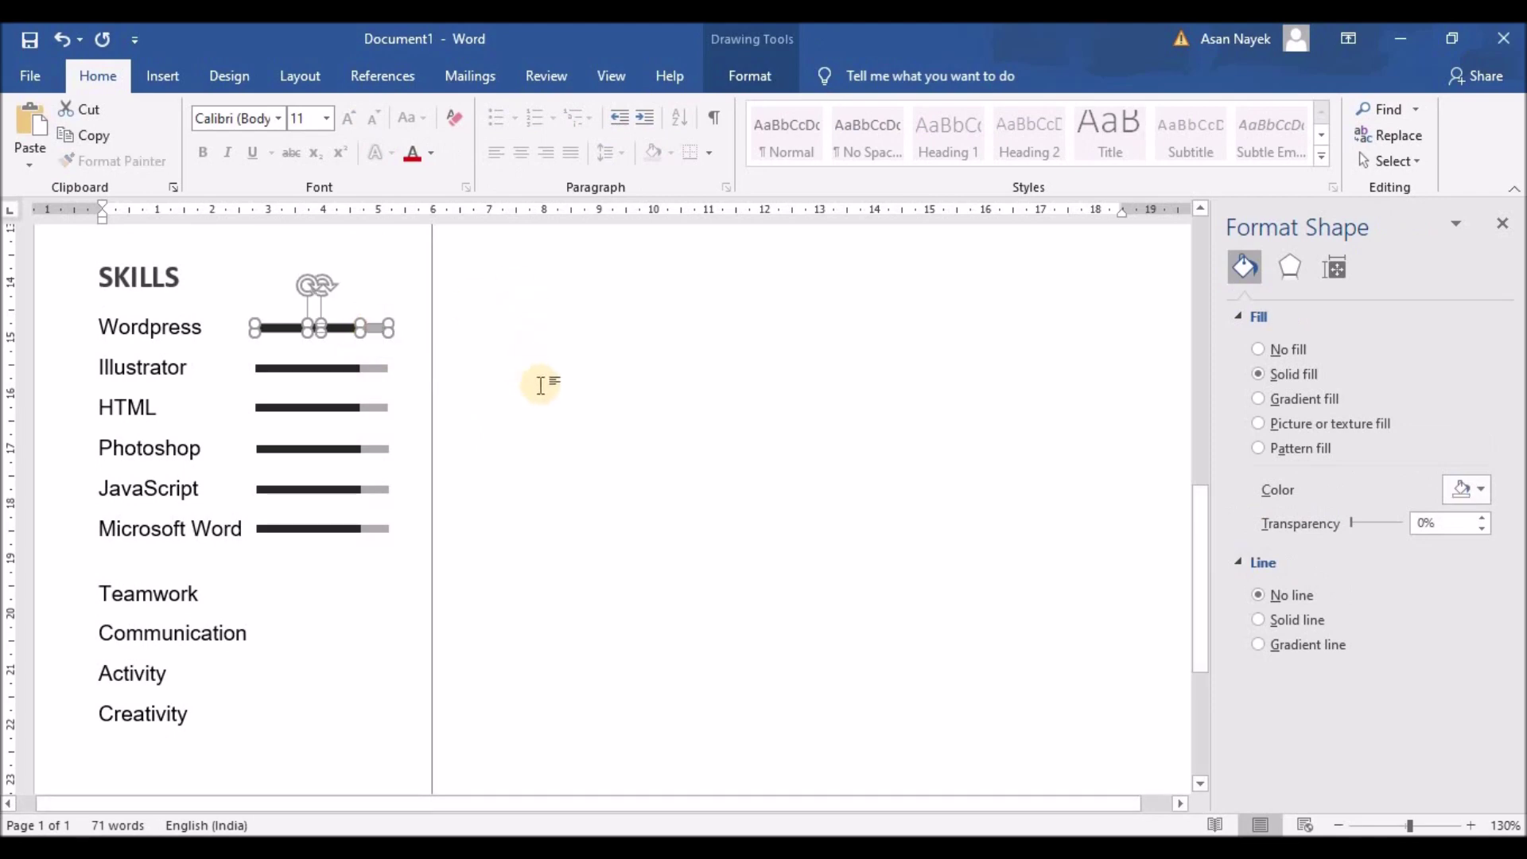
pyautogui.click(549, 382)
pyautogui.hotkey('ctrl', 'v')
pyautogui.moveTo(187, 375); pyautogui.dragTo(344, 692)
pyautogui.click(512, 647)
pyautogui.click(382, 568)
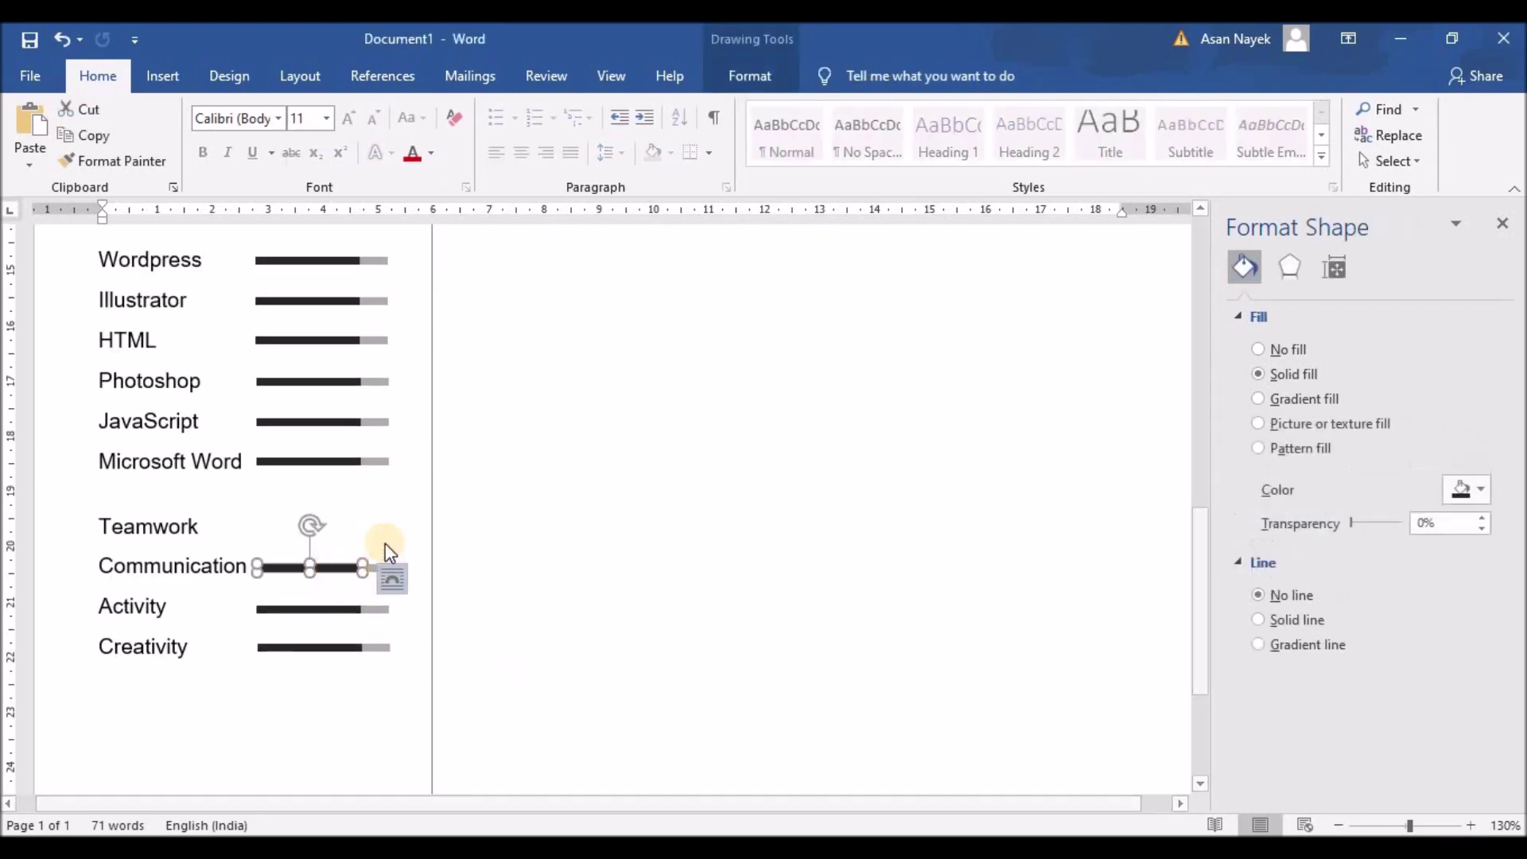
pyautogui.click(419, 539)
pyautogui.click(382, 637)
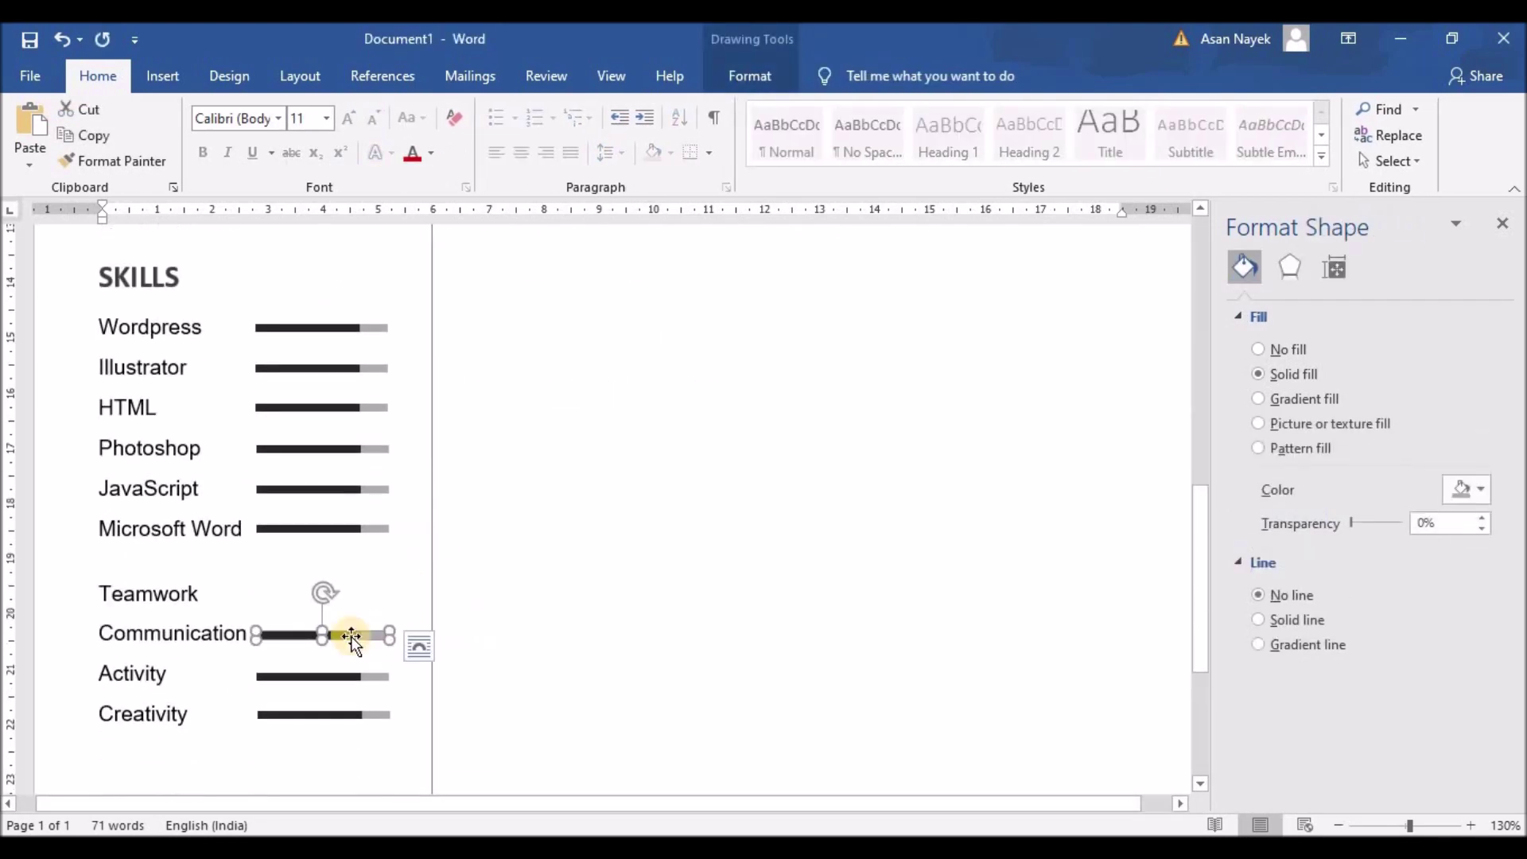
pyautogui.click(477, 624)
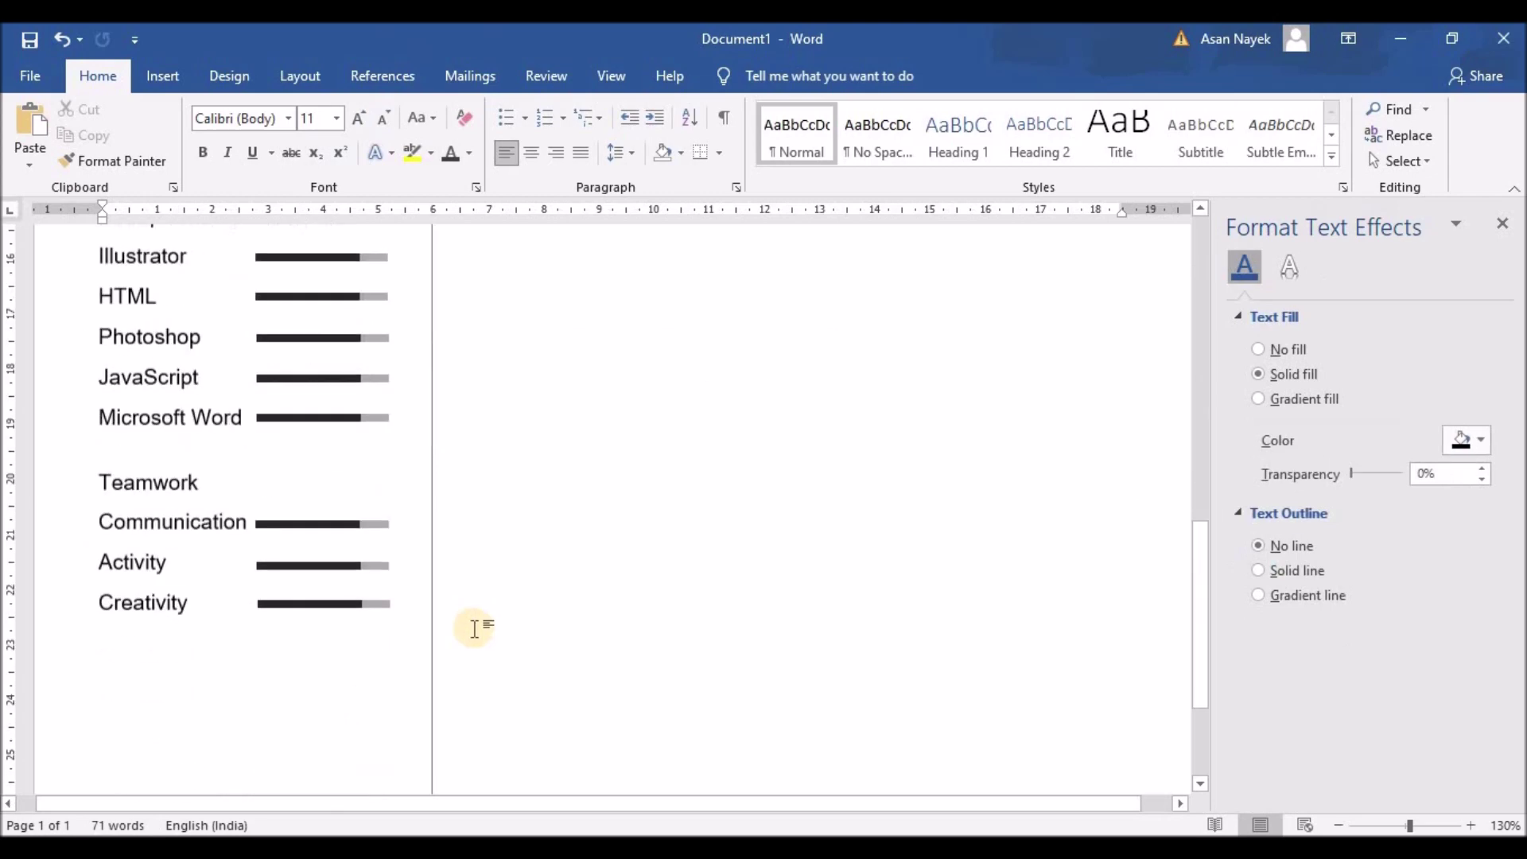
pyautogui.click(327, 498)
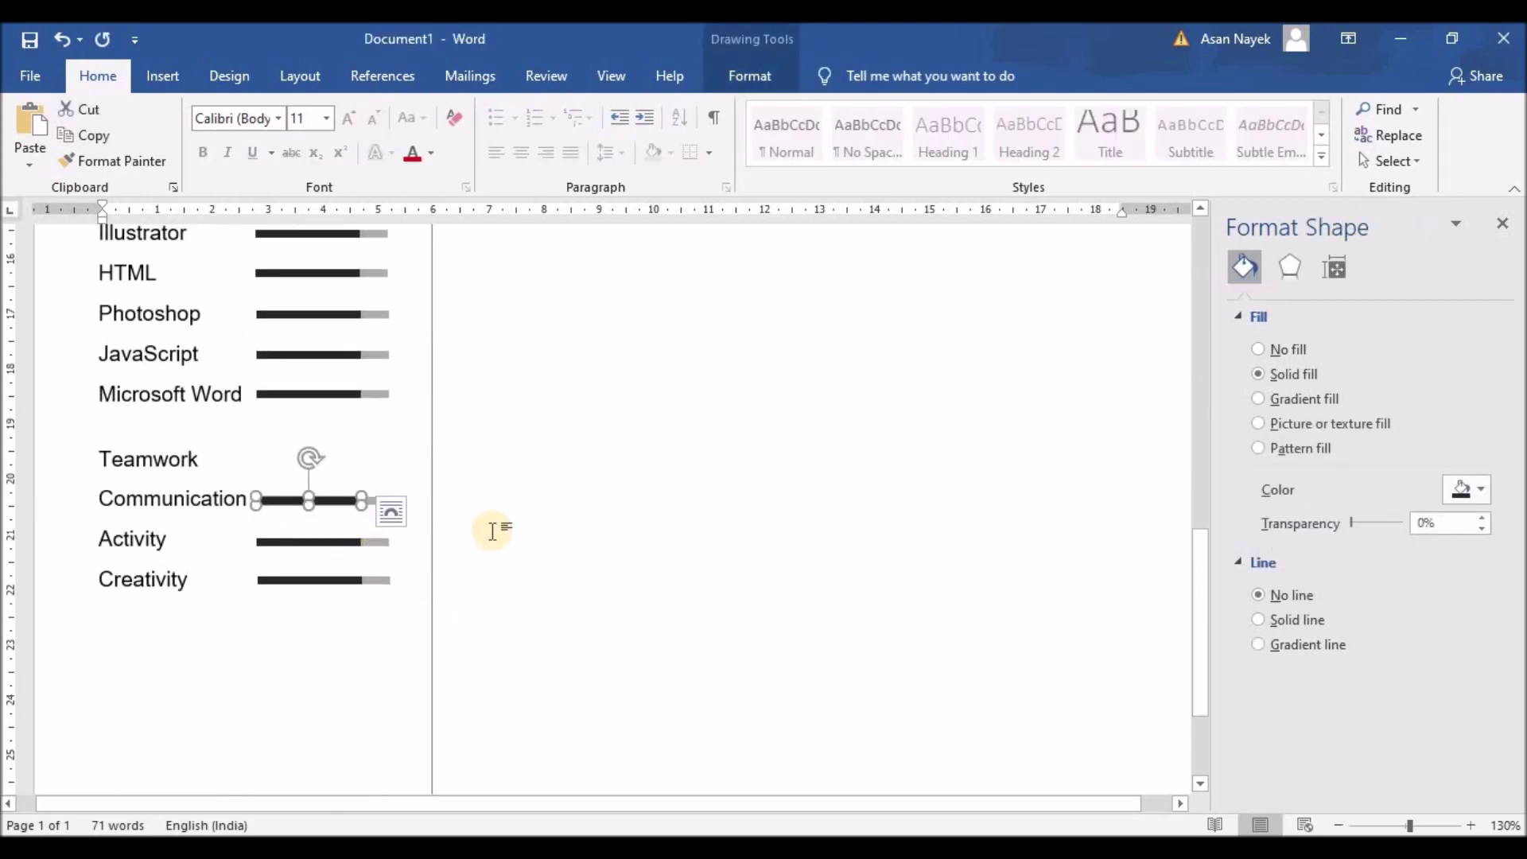
# Copy the two-part Microsoft Word bar onto the Teamwork row
pyautogui.click(368, 393)
pyautogui.keyDown('shift'); pyautogui.click(385, 394); pyautogui.keyUp('shift')
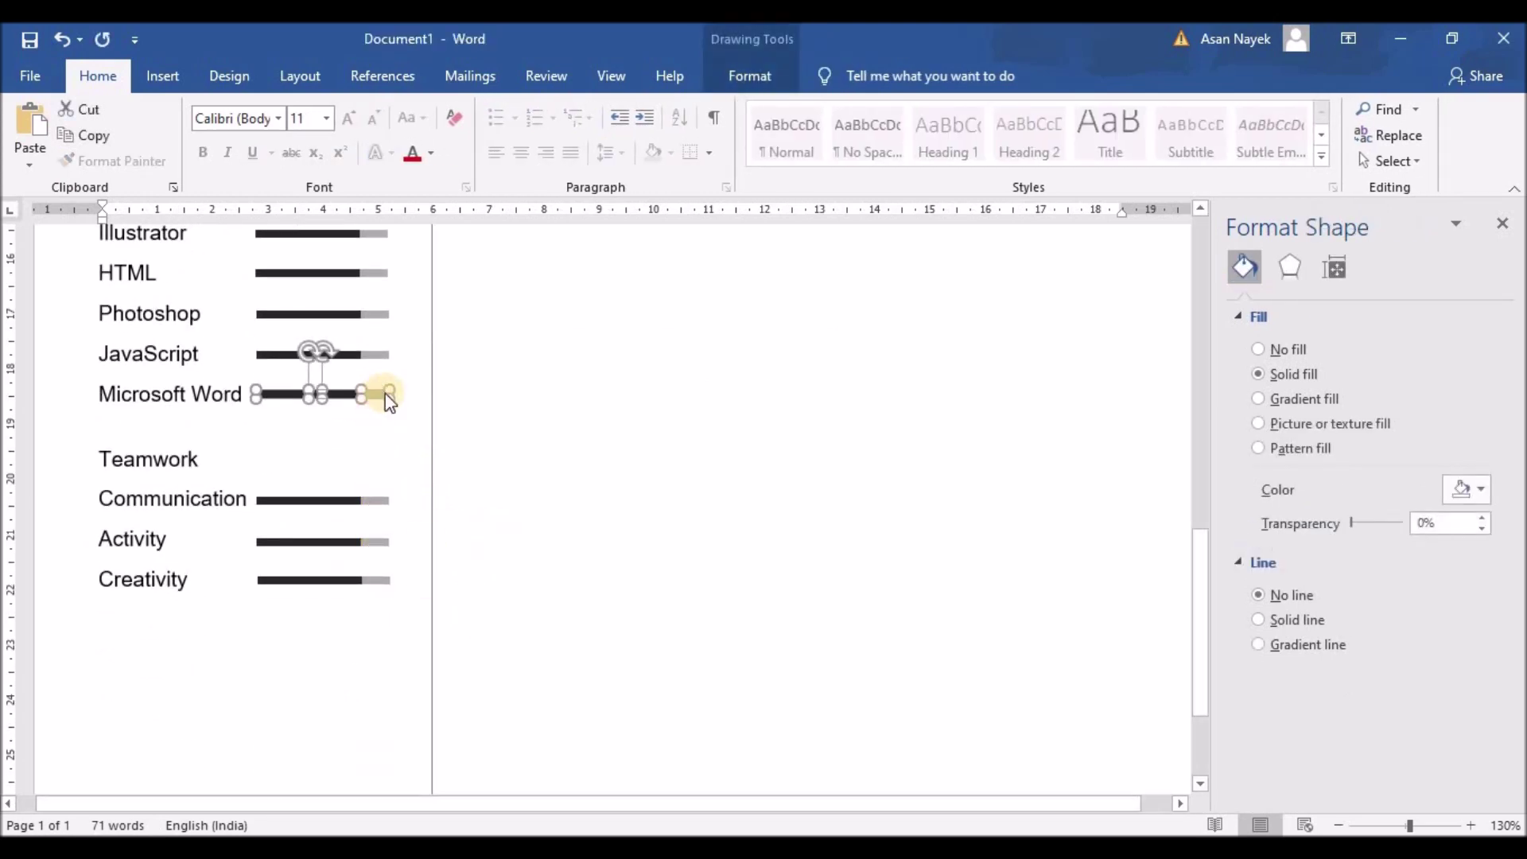
pyautogui.hotkey('ctrl', 'c')
pyautogui.hotkey('ctrl', 'v')
pyautogui.scroll(-10, 623, 231)
pyautogui.moveTo(403, 572); pyautogui.dragTo(338, 459)
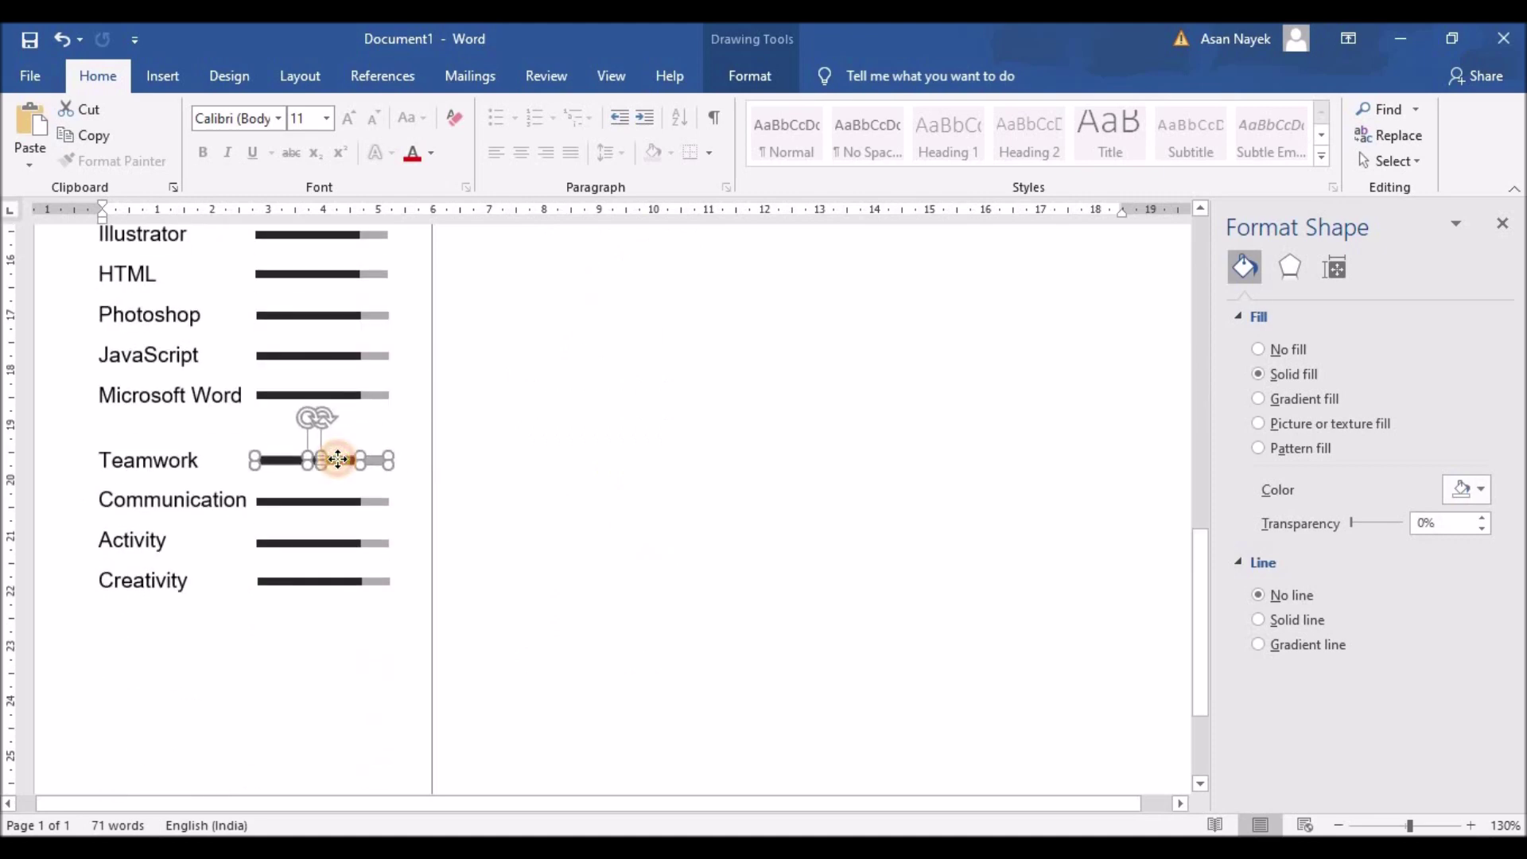
pyautogui.click(494, 453)
# Scroll through the Skills list to check every row has its bar
pyautogui.scroll(5, 518, 478)
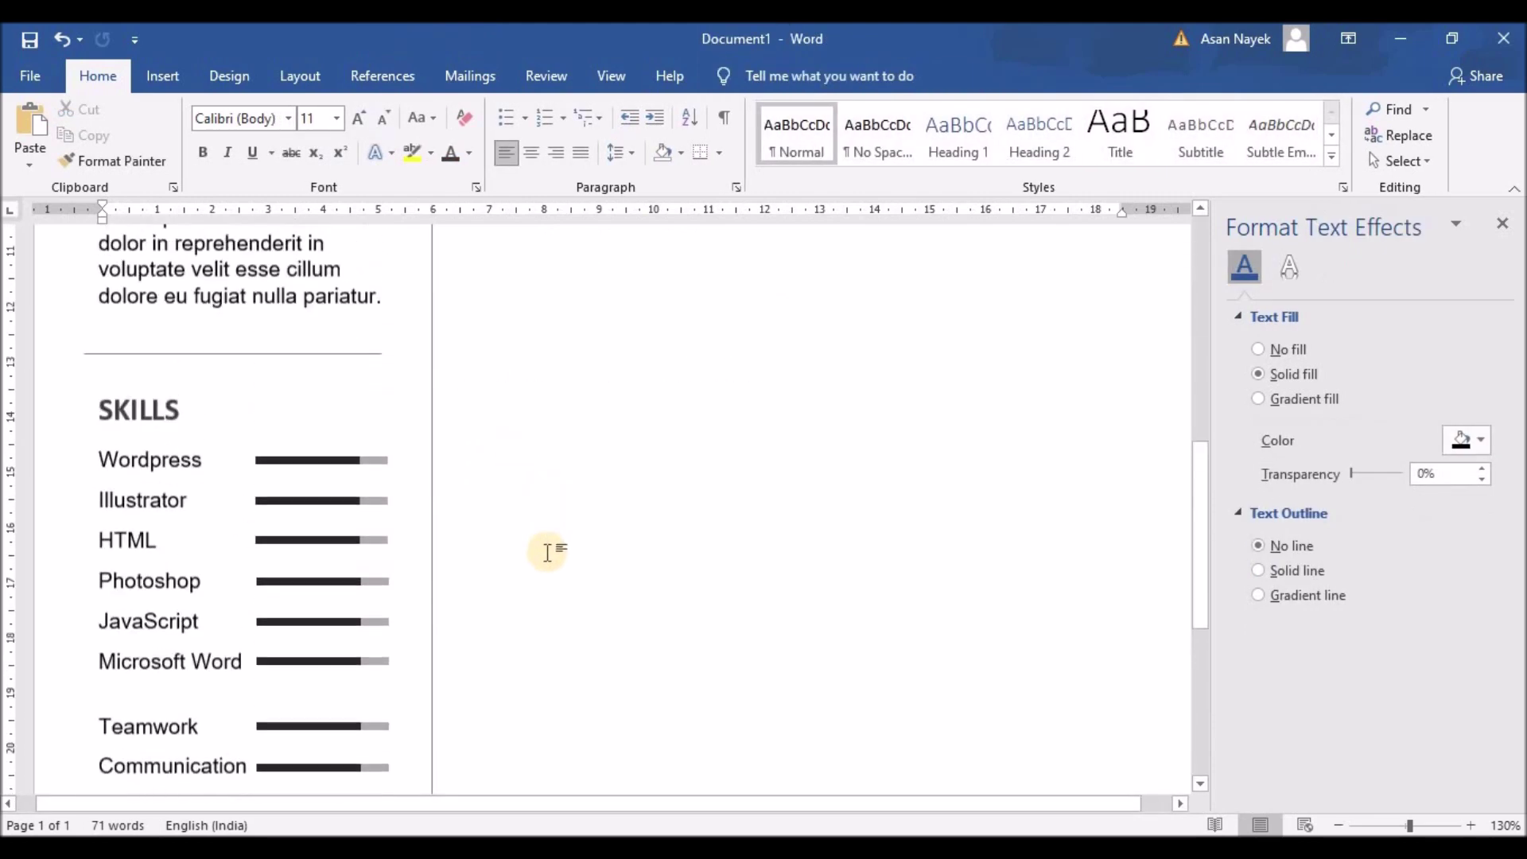
pyautogui.scroll(-4, 557, 549)
pyautogui.scroll(-1, 579, 545)
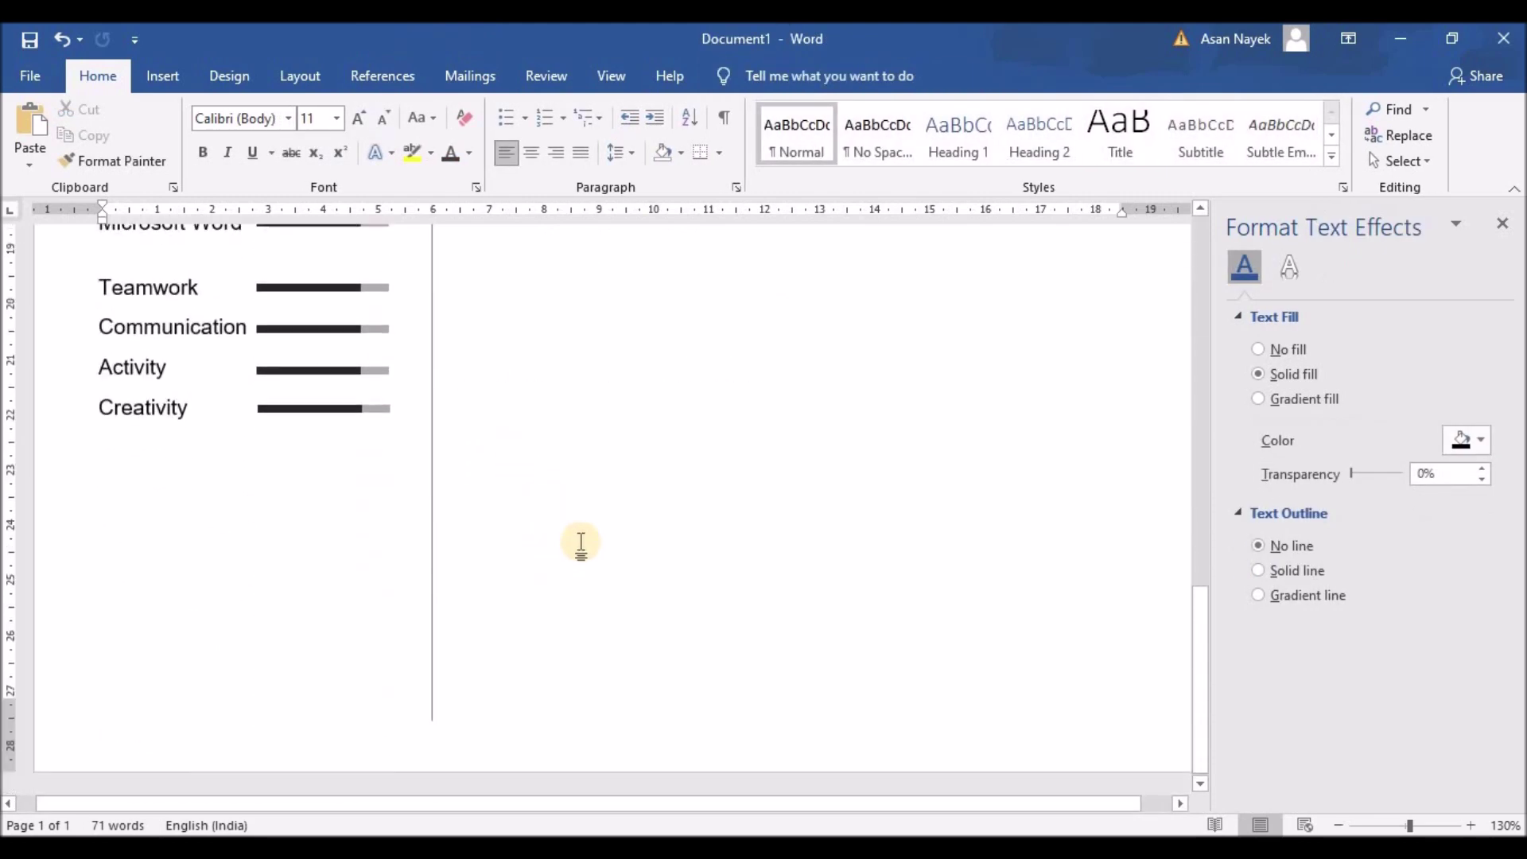
pyautogui.scroll(6, 579, 545)
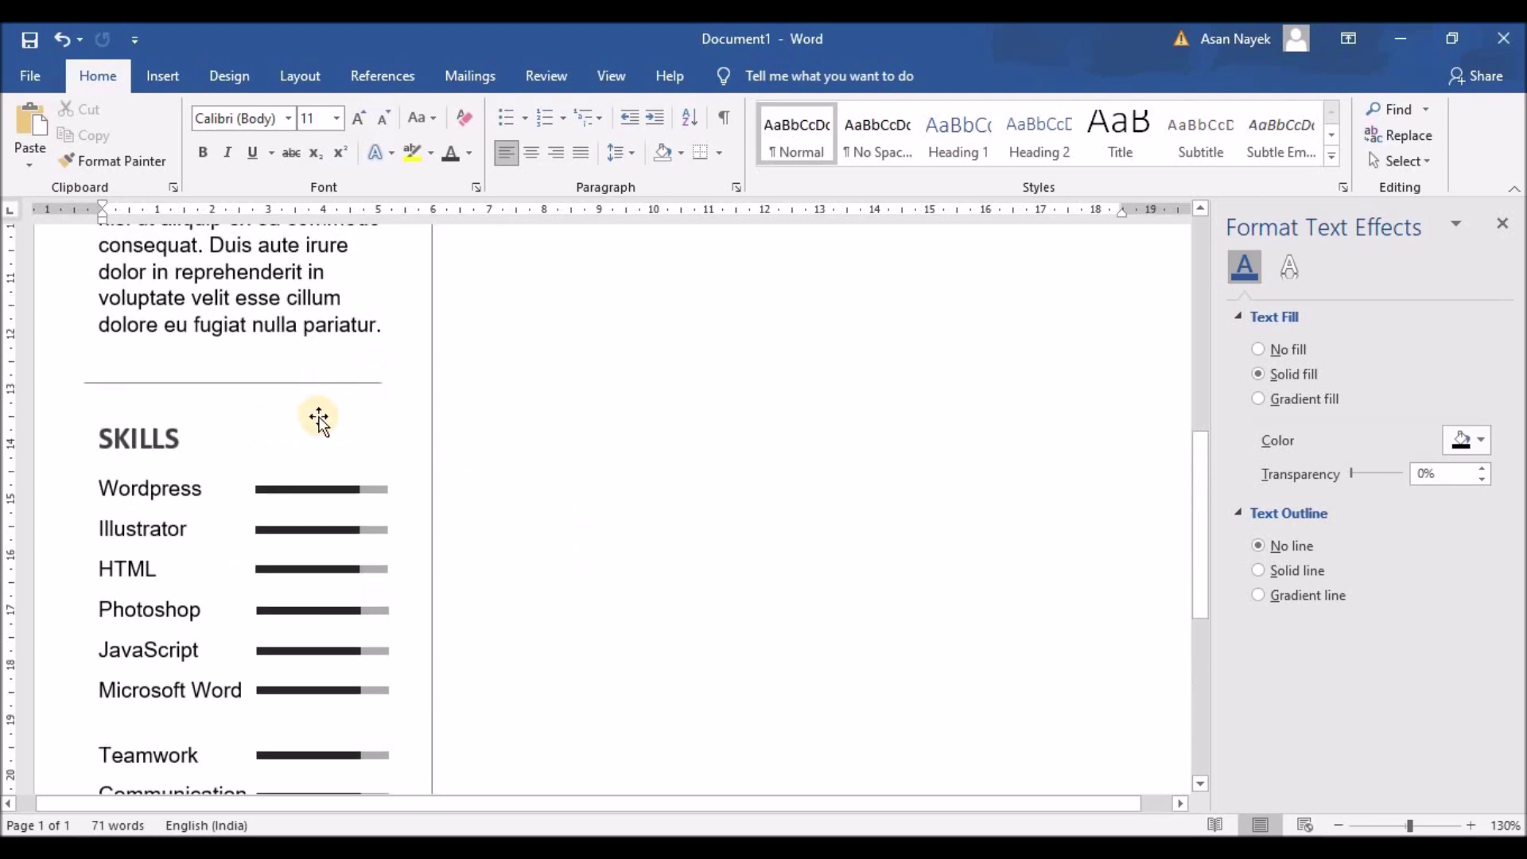
pyautogui.scroll(-4, 504, 551)
pyautogui.scroll(-3, 511, 538)
pyautogui.scroll(1, 509, 511)
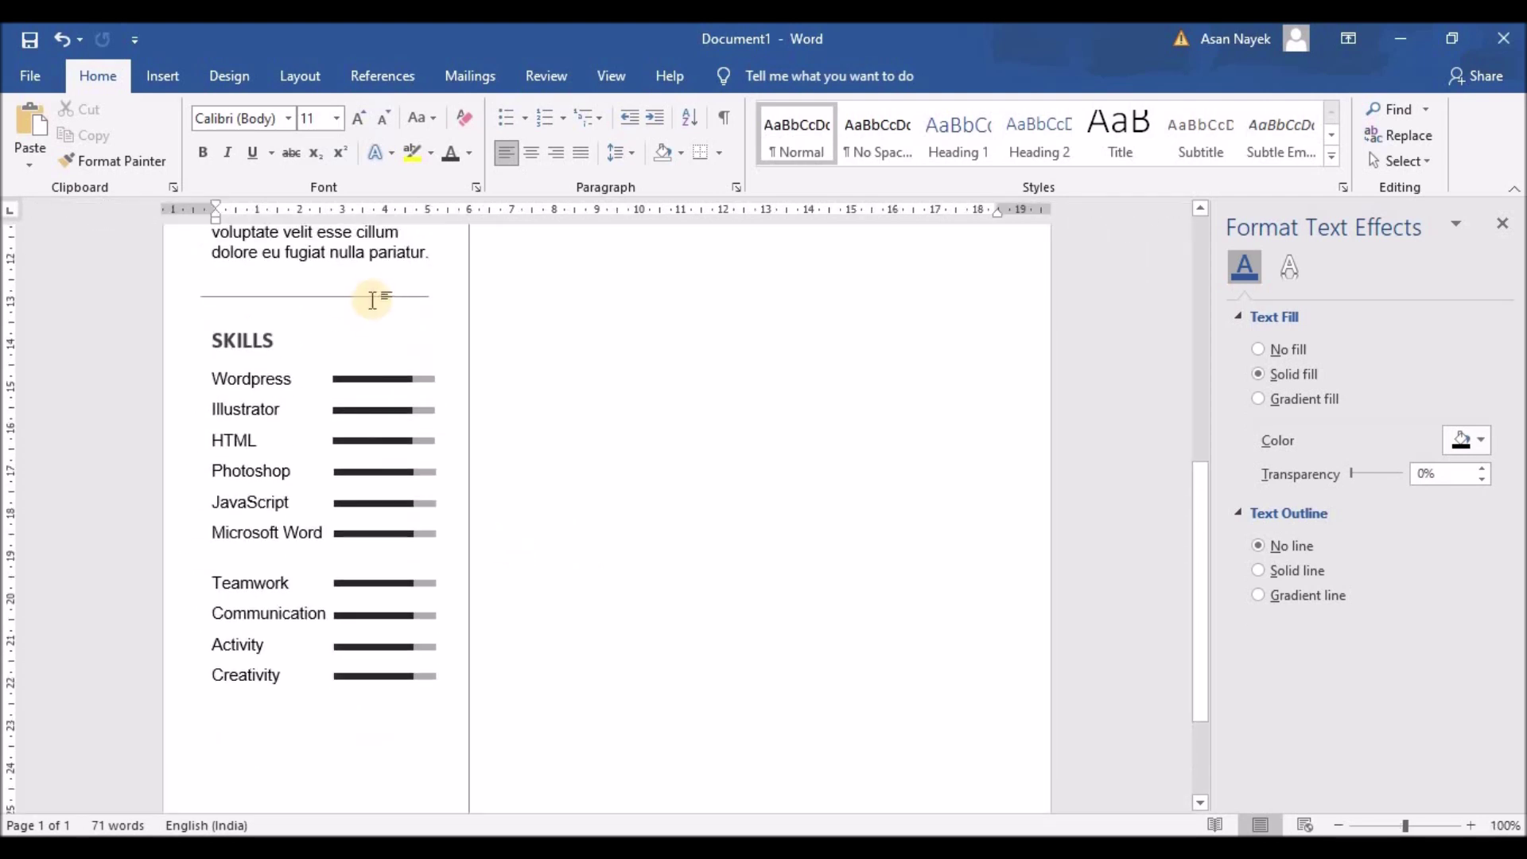
# Copy the divider line above SKILLS and place the copy beneath the Creativity row
pyautogui.click(370, 296)
pyautogui.hotkey('ctrl', 'c')
pyautogui.hotkey('ctrl', 'v')
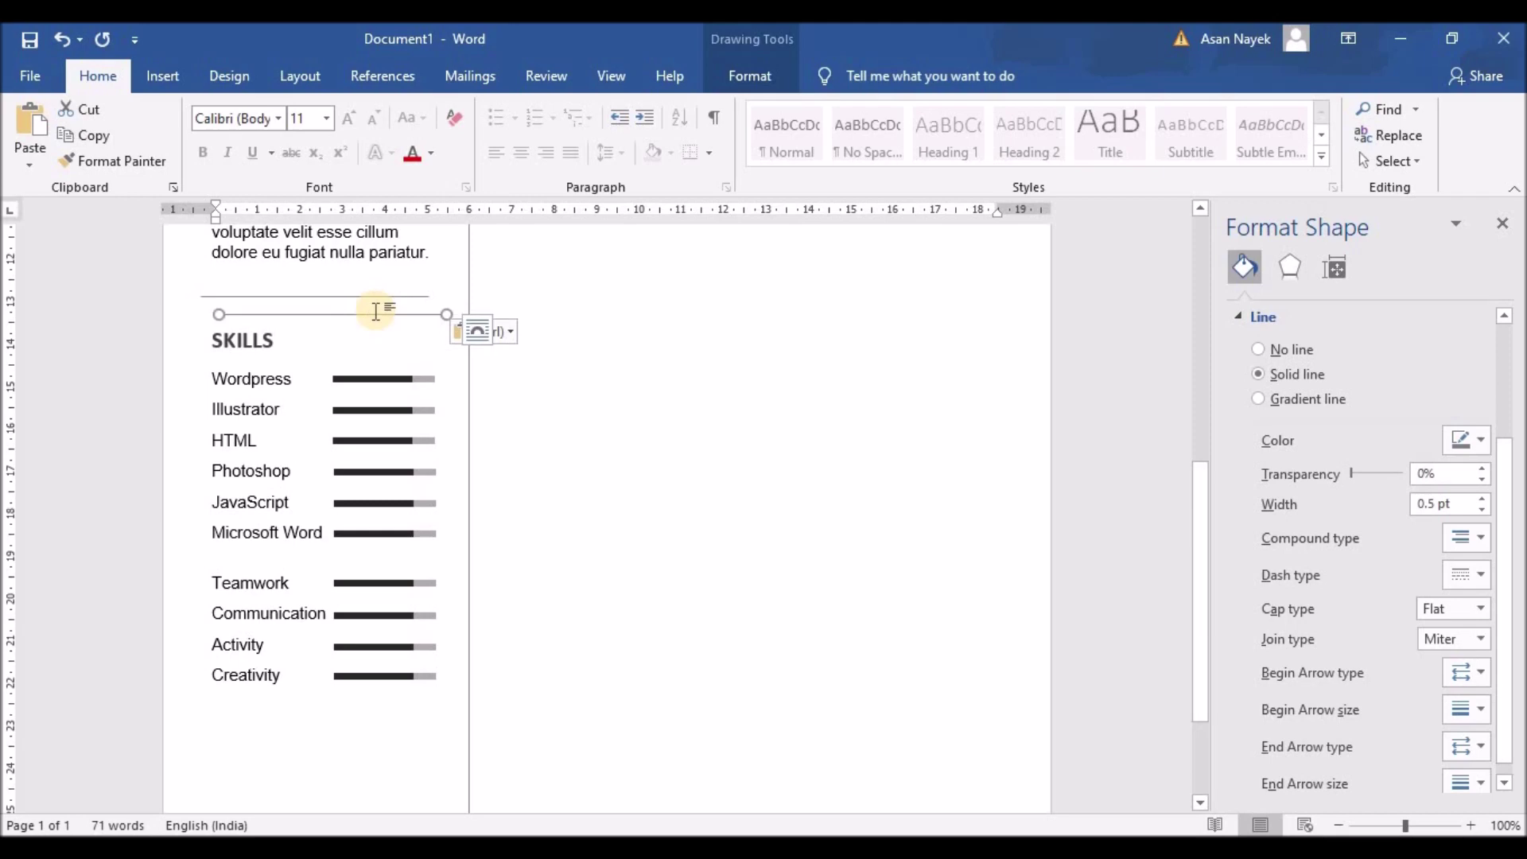
pyautogui.press('Escape')
pyautogui.scroll(-9, 370, 354)
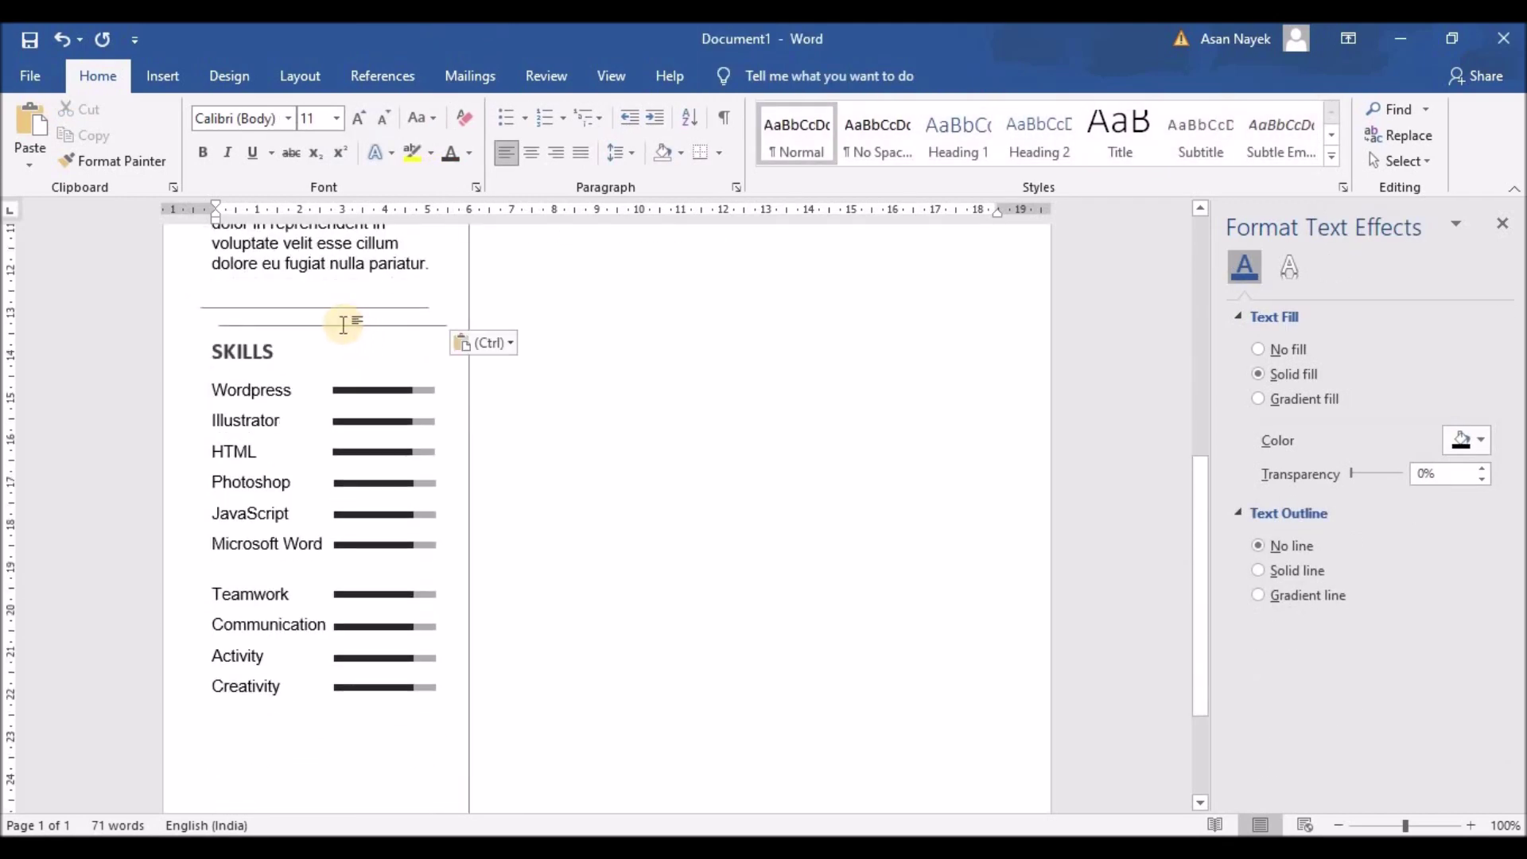
pyautogui.moveTo(344, 326)
pyautogui.mouseDown()
pyautogui.moveTo(326, 338)
pyautogui.moveTo(323, 729)
pyautogui.mouseUp()
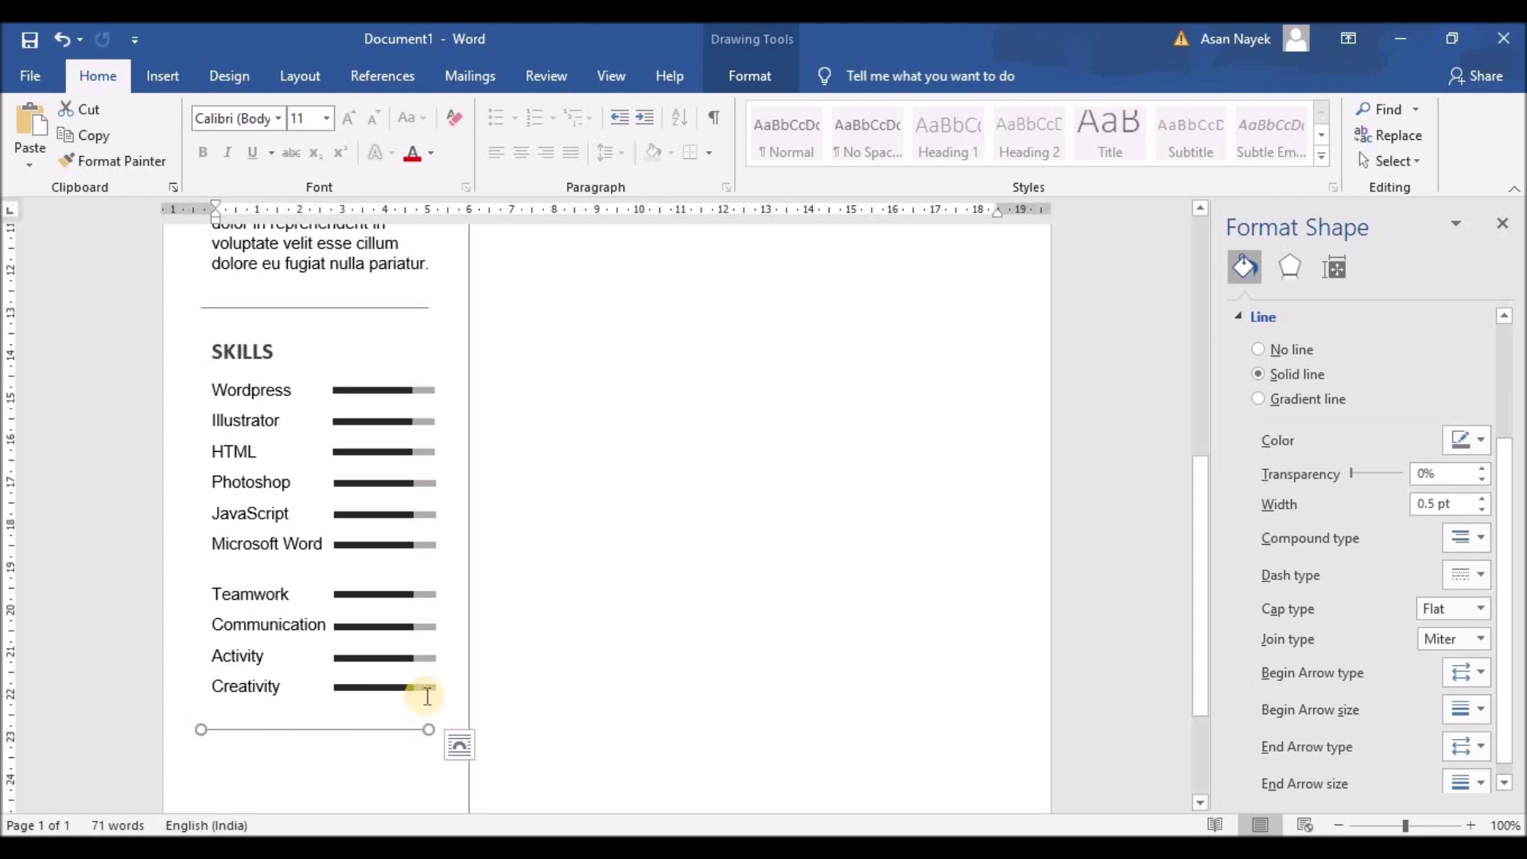
pyautogui.click(462, 650)
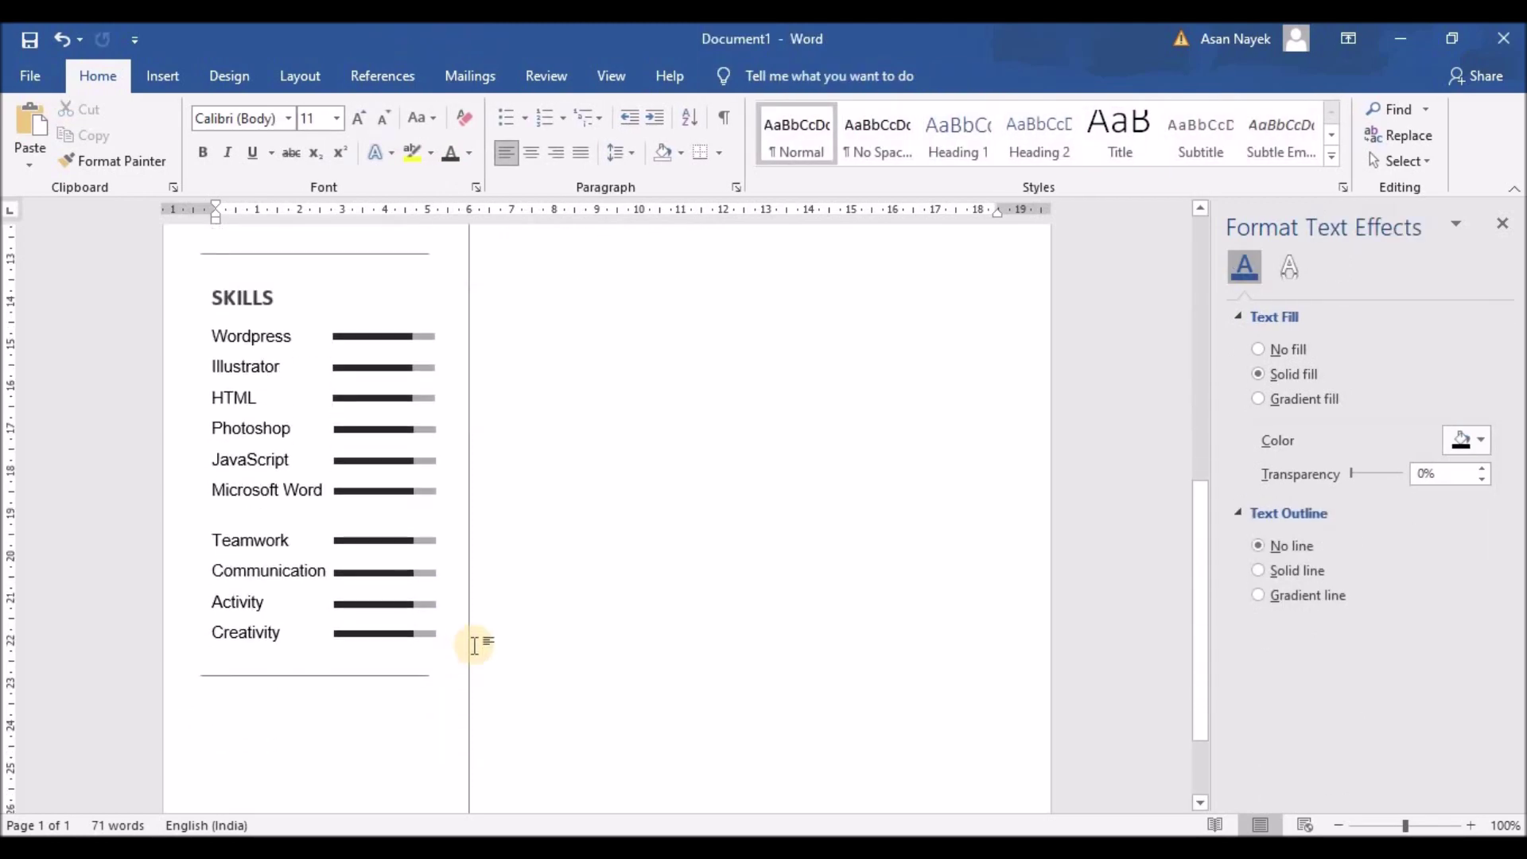
pyautogui.scroll(-3, 479, 646)
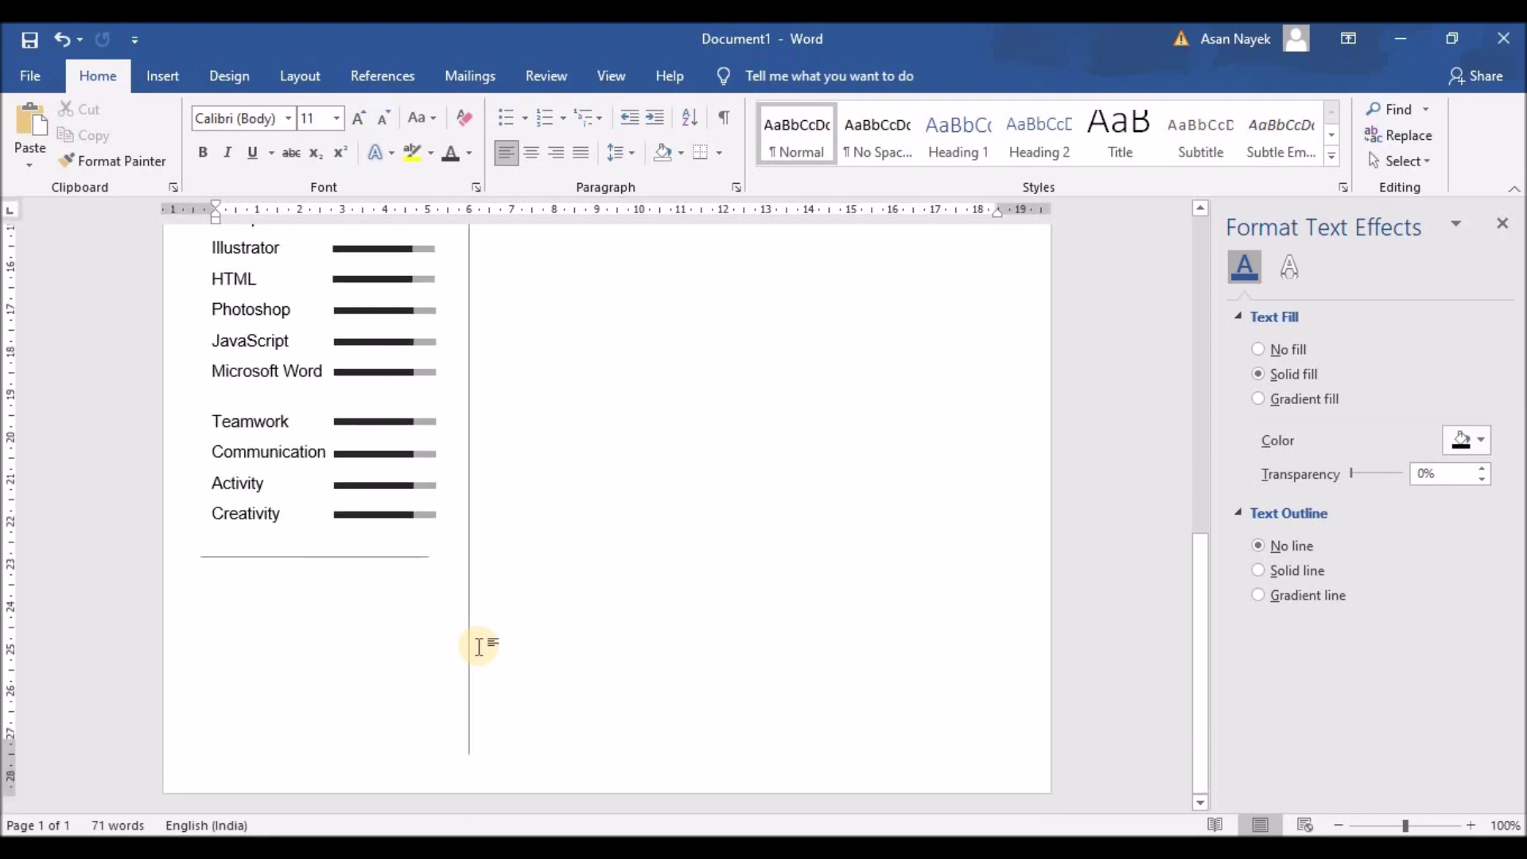
pyautogui.scroll(3, 483, 610)
pyautogui.click(244, 260)
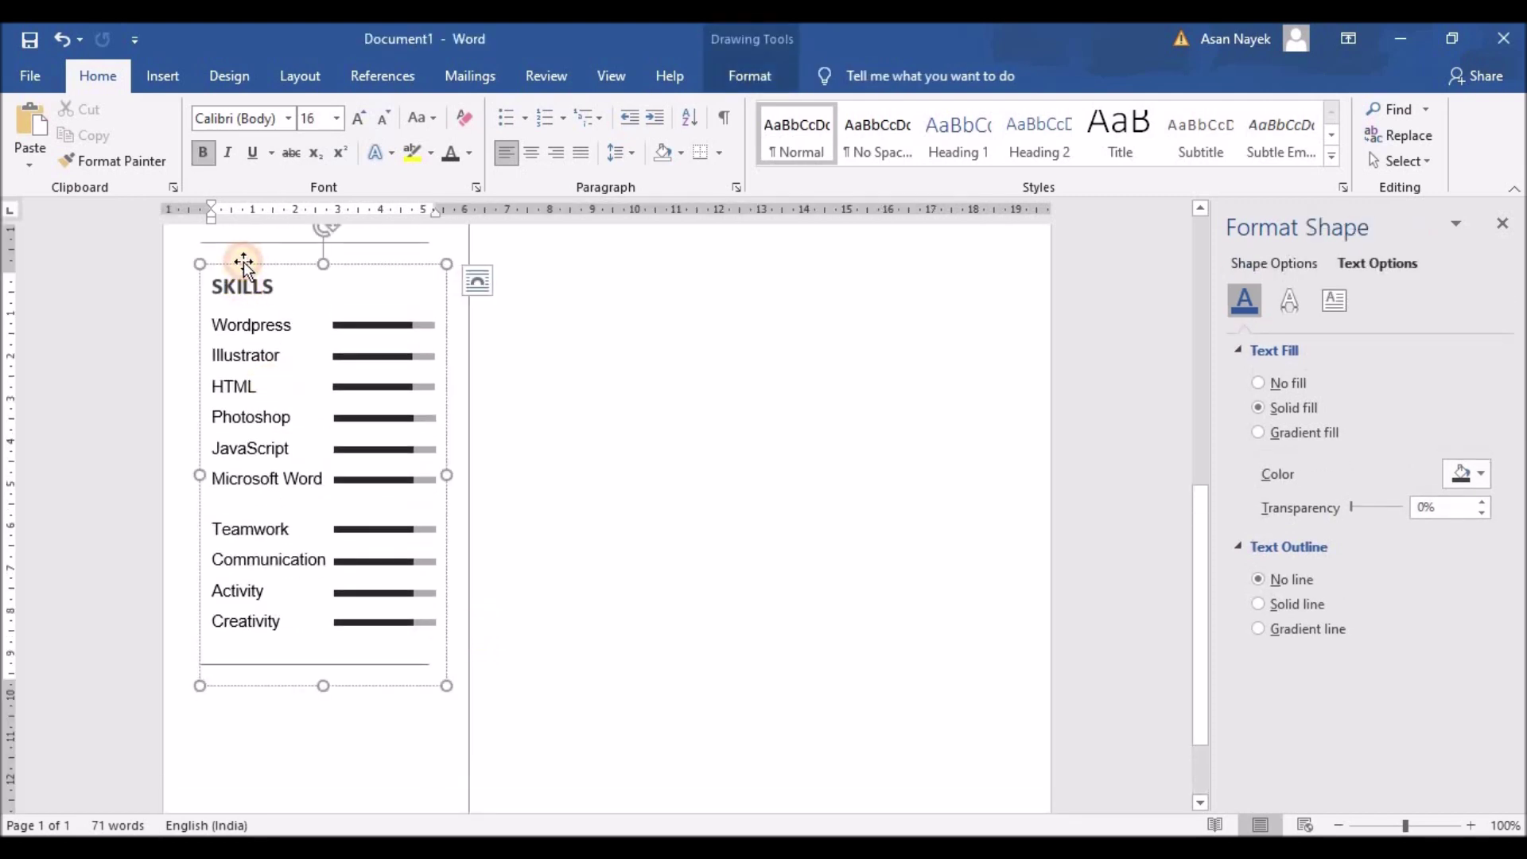
# Duplicate the SKILLS box below, rename its heading CONTACT and delete the skill lines
pyautogui.moveTo(244, 261); pyautogui.dragTo(284, 674)
pyautogui.scroll(-2, 392, 512)
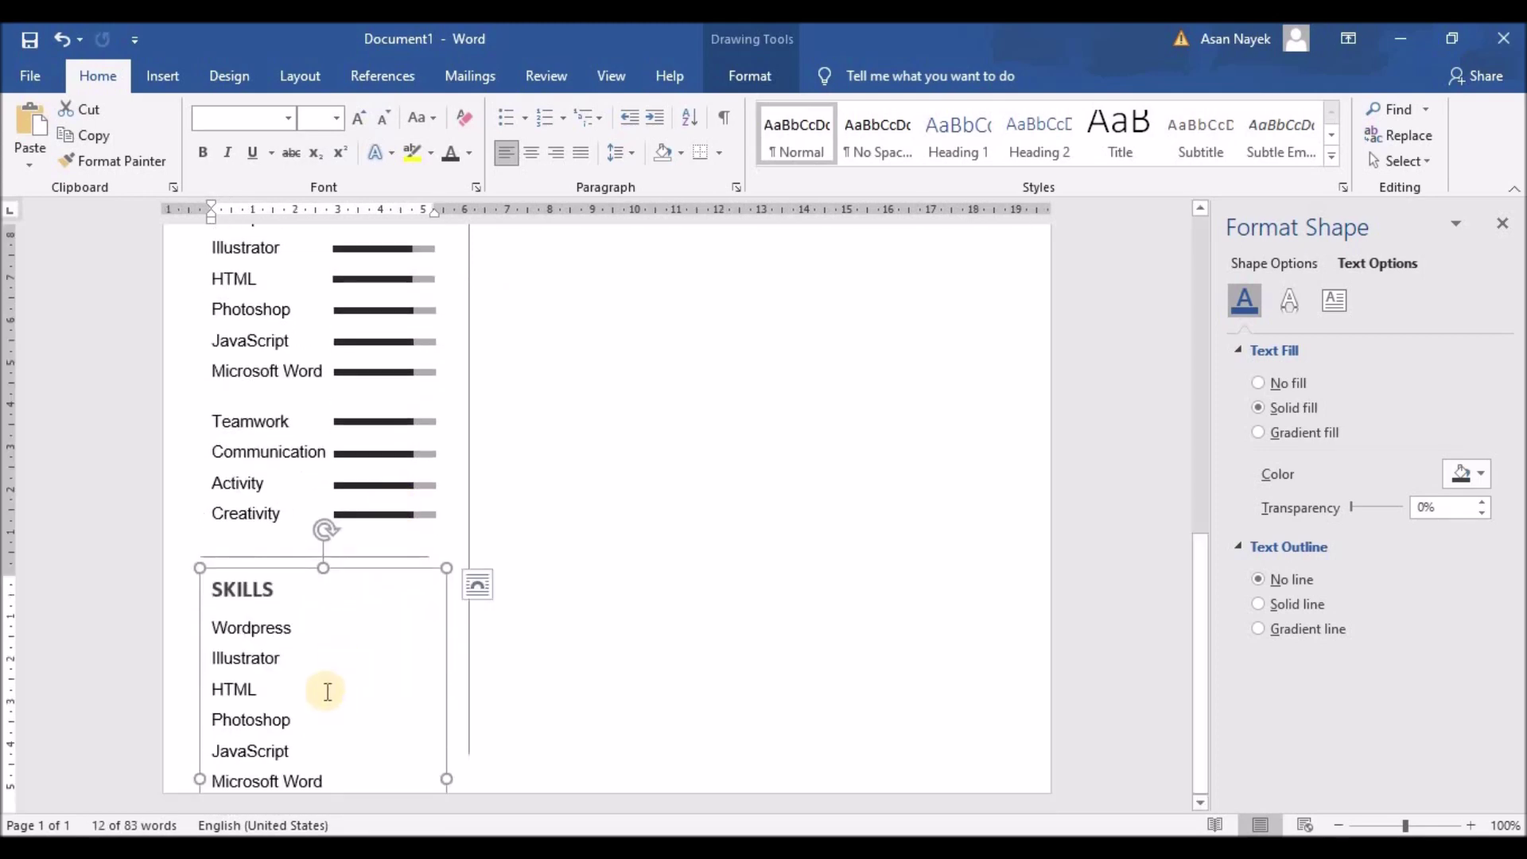
pyautogui.moveTo(213, 752); pyautogui.dragTo(328, 783)
pyautogui.press('Delete')
pyautogui.press('Delete')
pyautogui.press('Delete')
pyautogui.press('Delete')
pyautogui.press('Delete')
pyautogui.press('Delete')
pyautogui.press('Delete')
pyautogui.press('Delete')
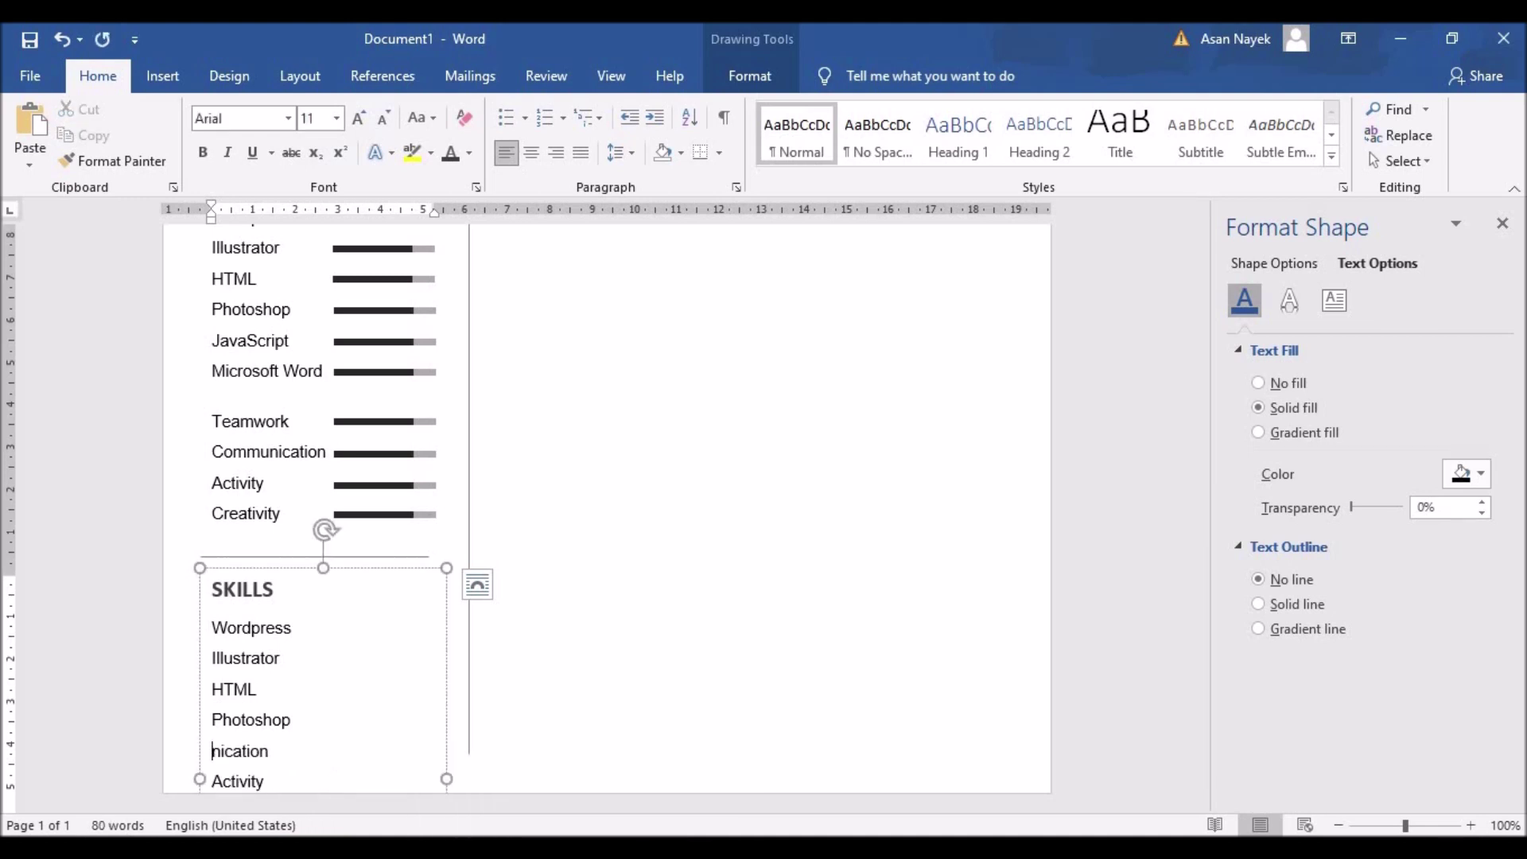
pyautogui.moveTo(271, 593); pyautogui.dragTo(201, 588)
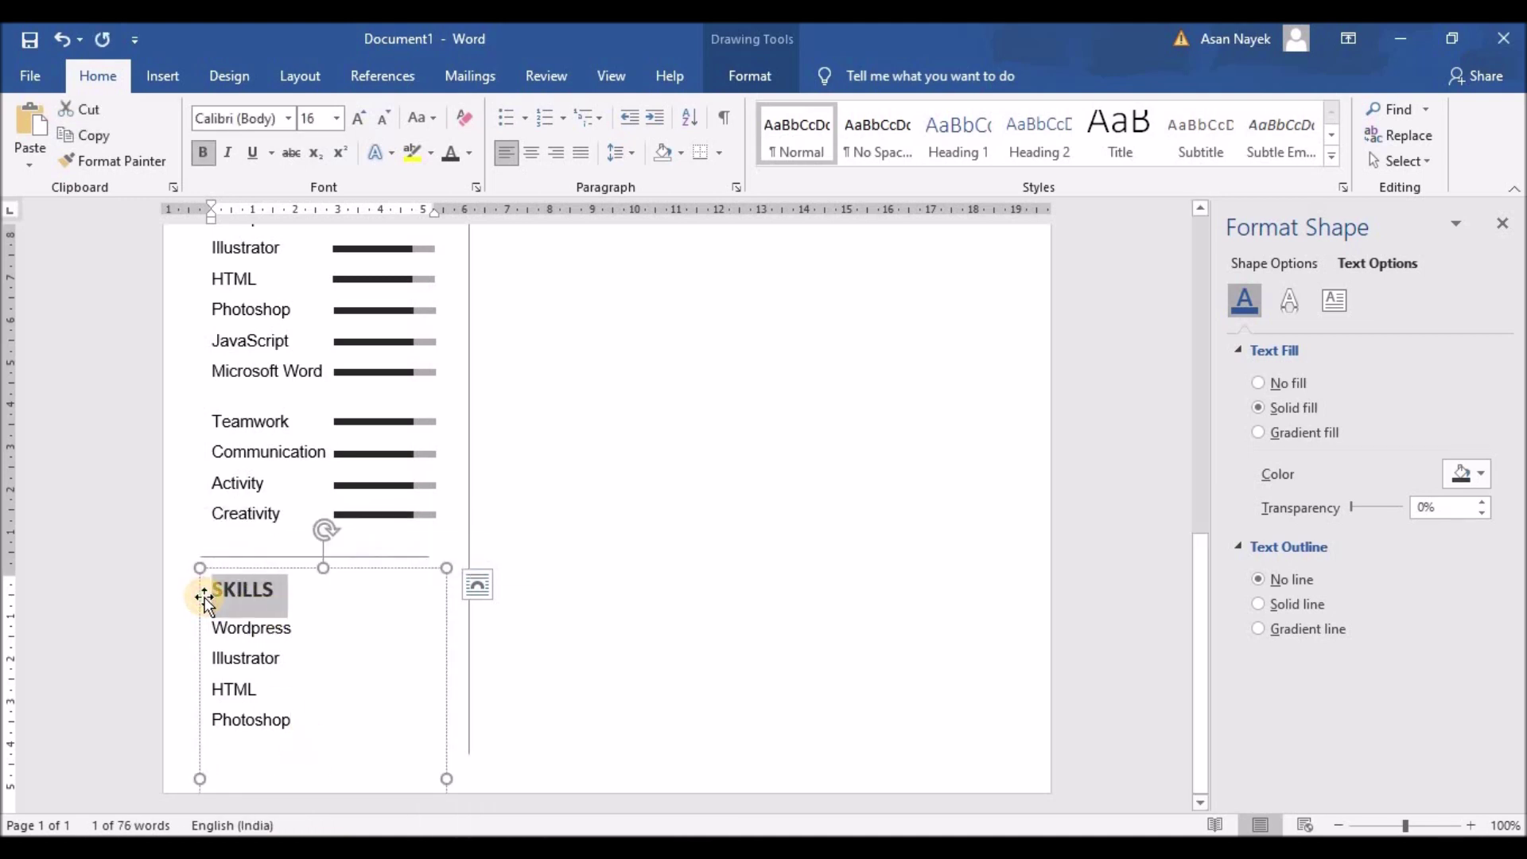
pyautogui.write('CONTACT')
pyautogui.moveTo(213, 627); pyautogui.dragTo(345, 787)
pyautogui.press('Delete')
pyautogui.press('BackSpace')
pyautogui.press('BackSpace')
pyautogui.press('BackSpace')
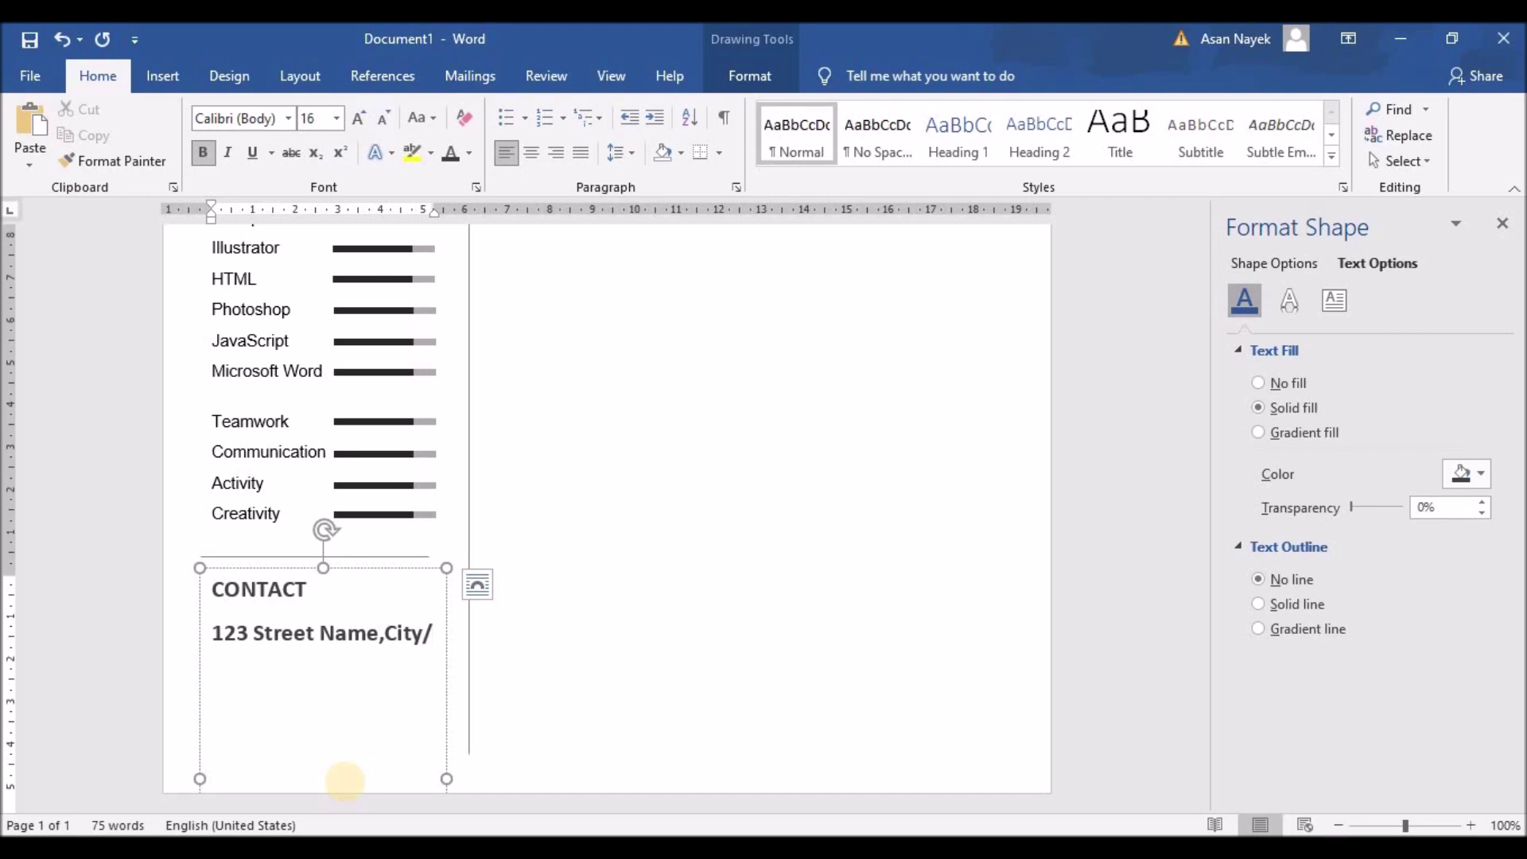
# Type the address 123 Street Name, City / Town, State/County 556 in dark 11 pt text
pyautogui.write('Town,State/Cou')
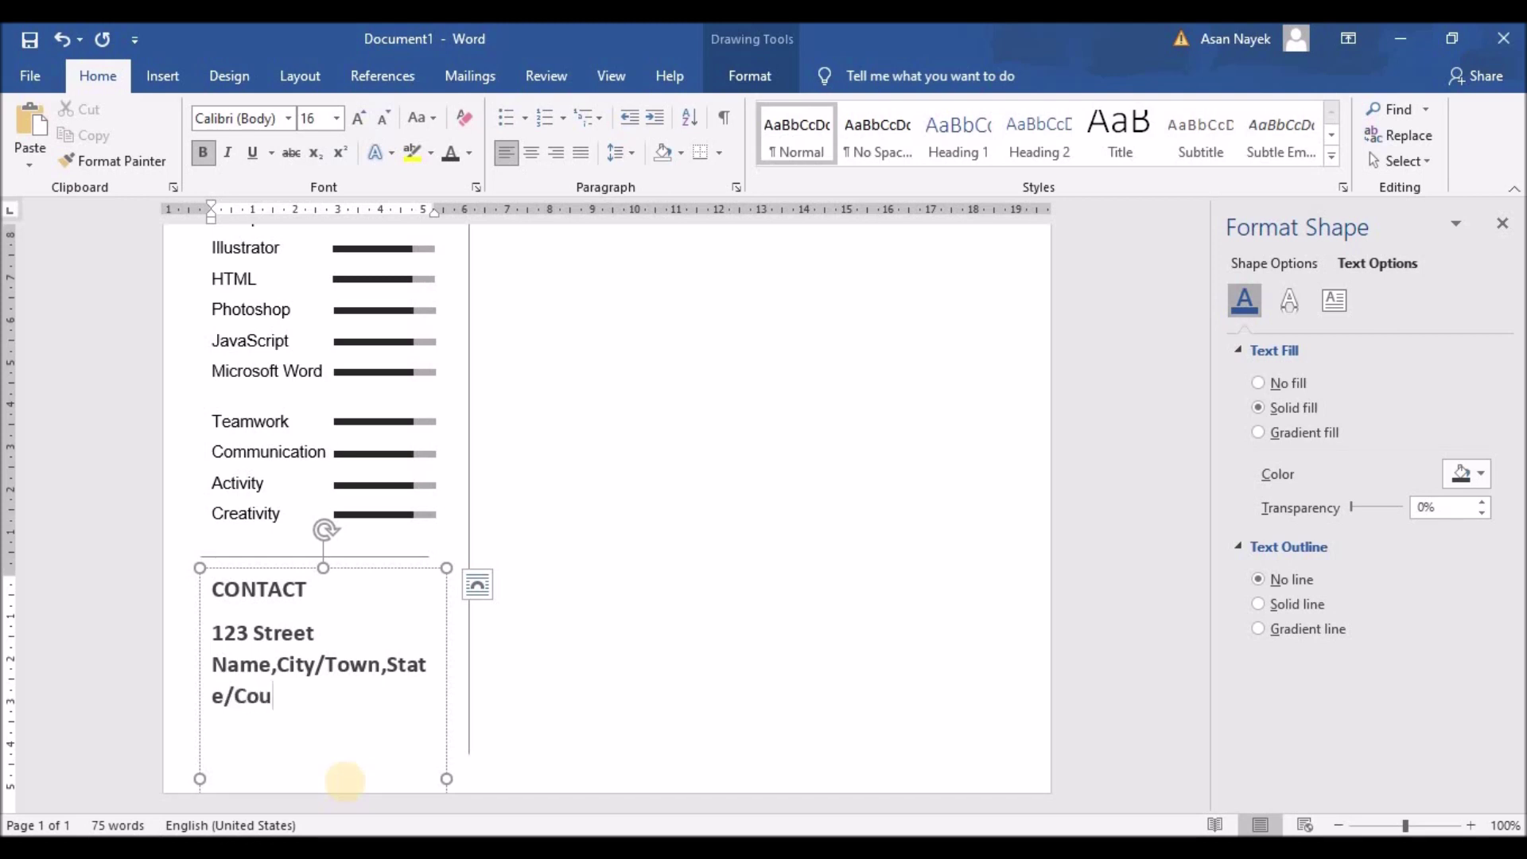
pyautogui.write('56')
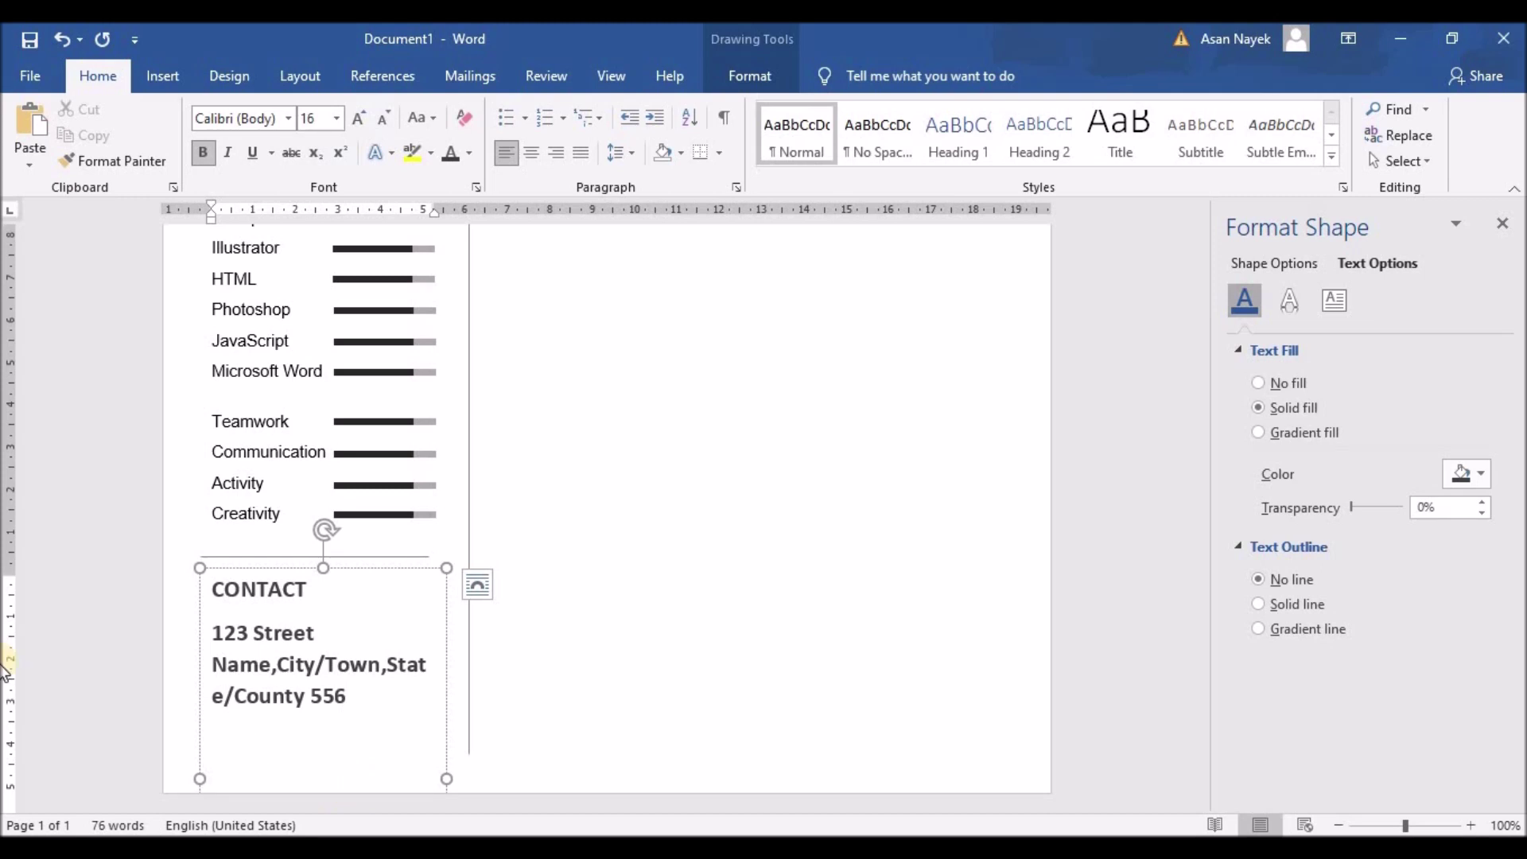
pyautogui.moveTo(213, 632); pyautogui.dragTo(349, 787)
pyautogui.click(387, 118)
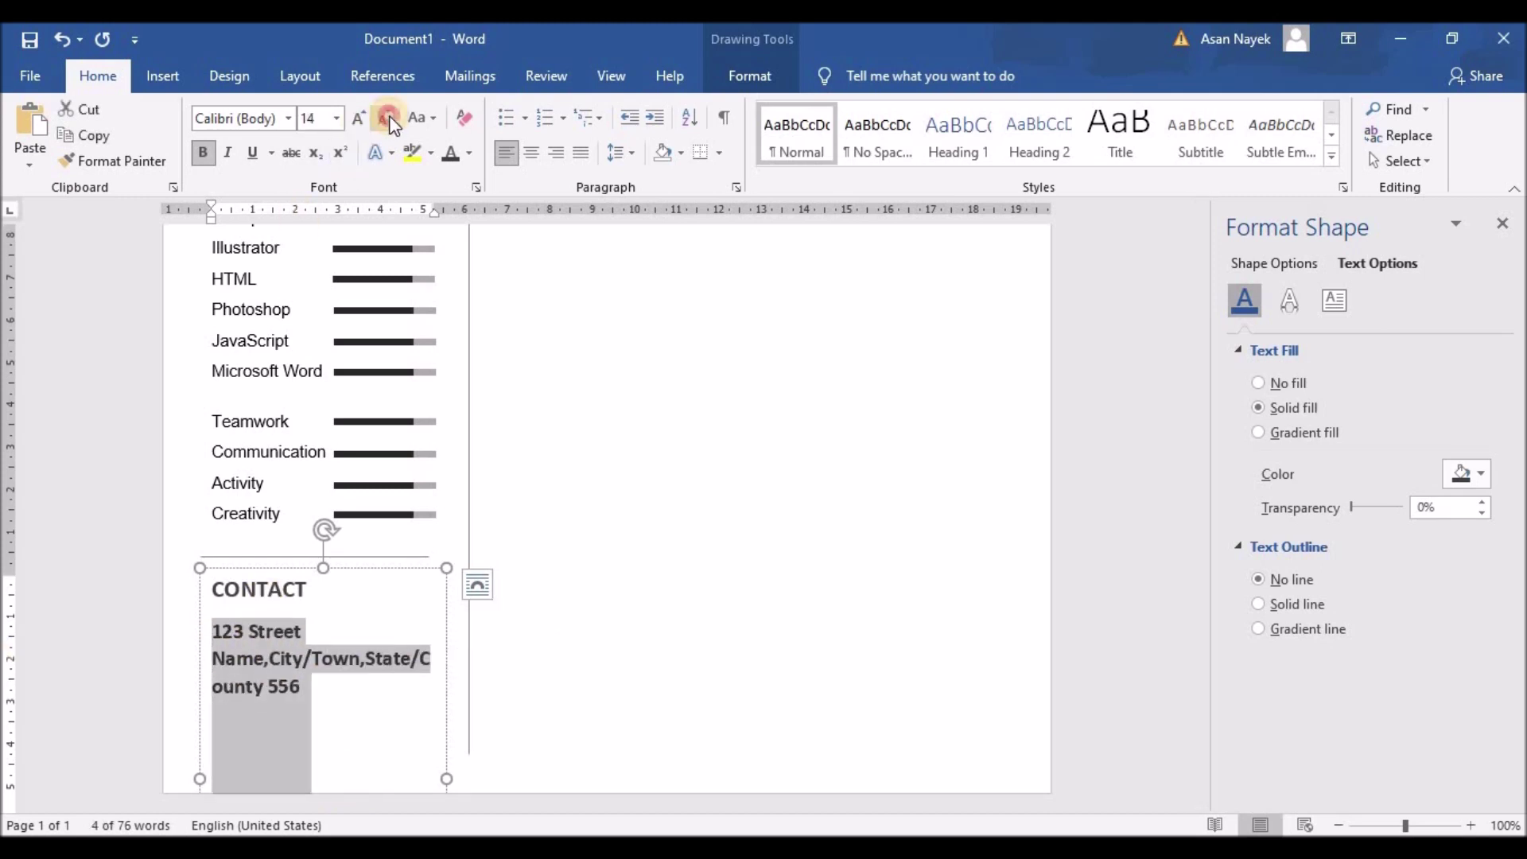
pyautogui.click(389, 118)
pyautogui.click(389, 117)
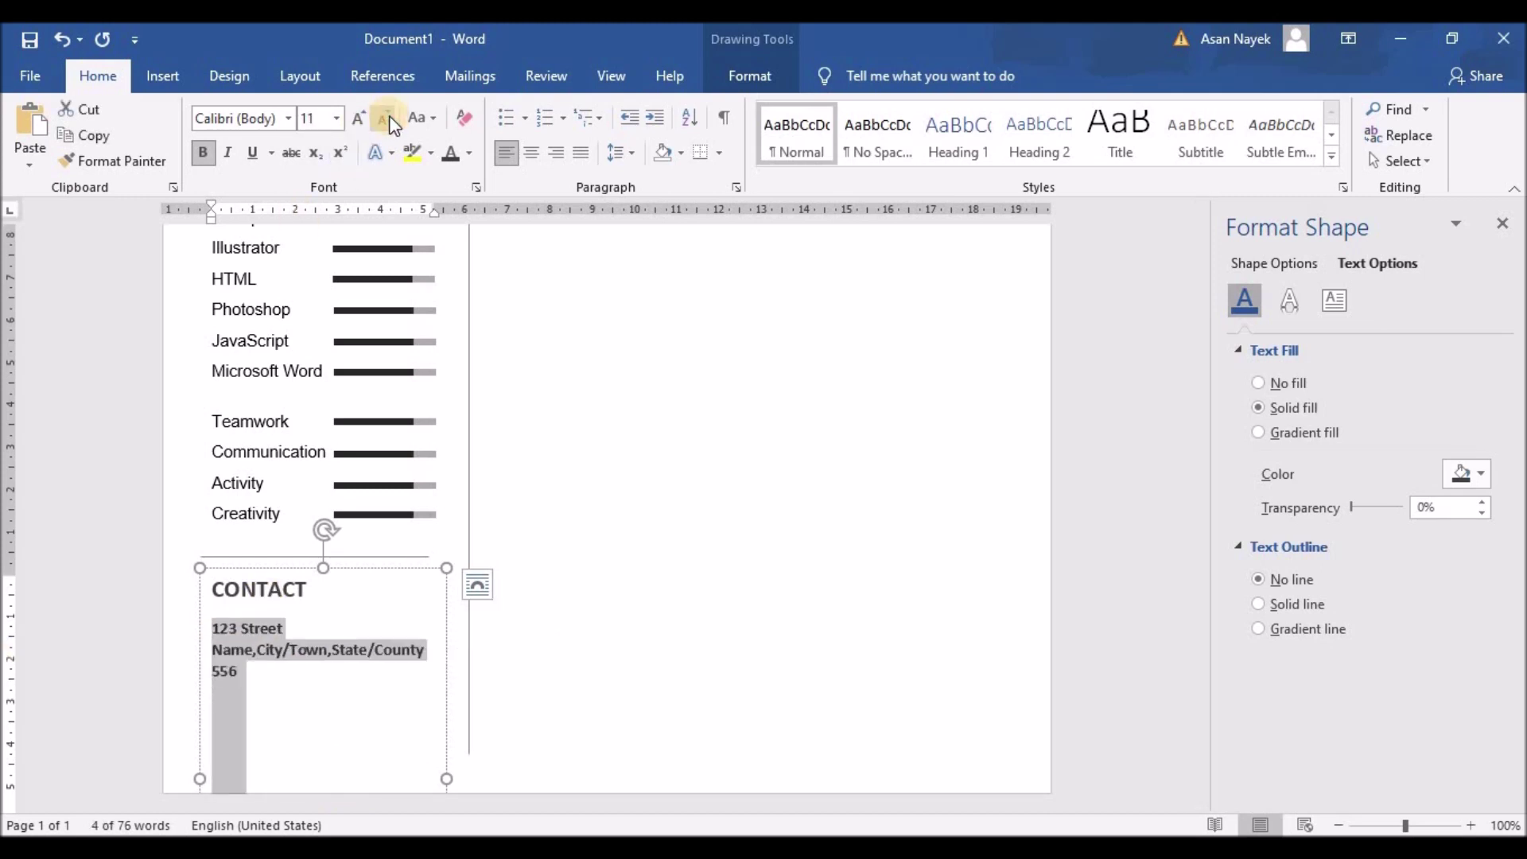
pyautogui.click(469, 153)
pyautogui.click(469, 309)
# Fix the address spacing after the commas and around the slash
pyautogui.click(209, 654)
pyautogui.click(264, 650)
pyautogui.click(246, 649)
pyautogui.click(218, 650)
pyautogui.click(253, 650)
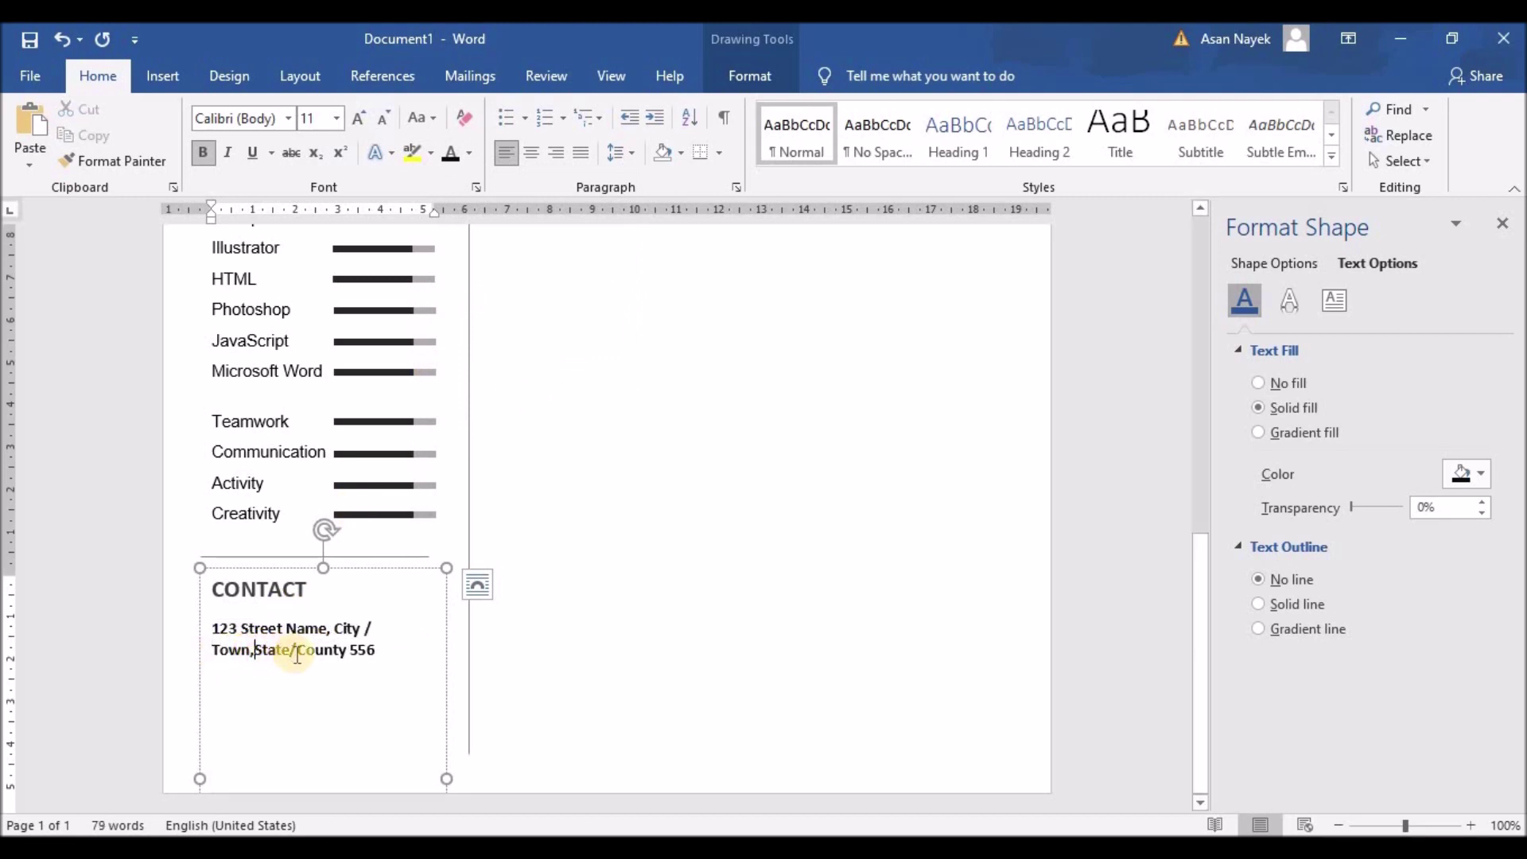
pyautogui.click(528, 528)
pyautogui.scroll(-10, 528, 528)
pyautogui.click(334, 650)
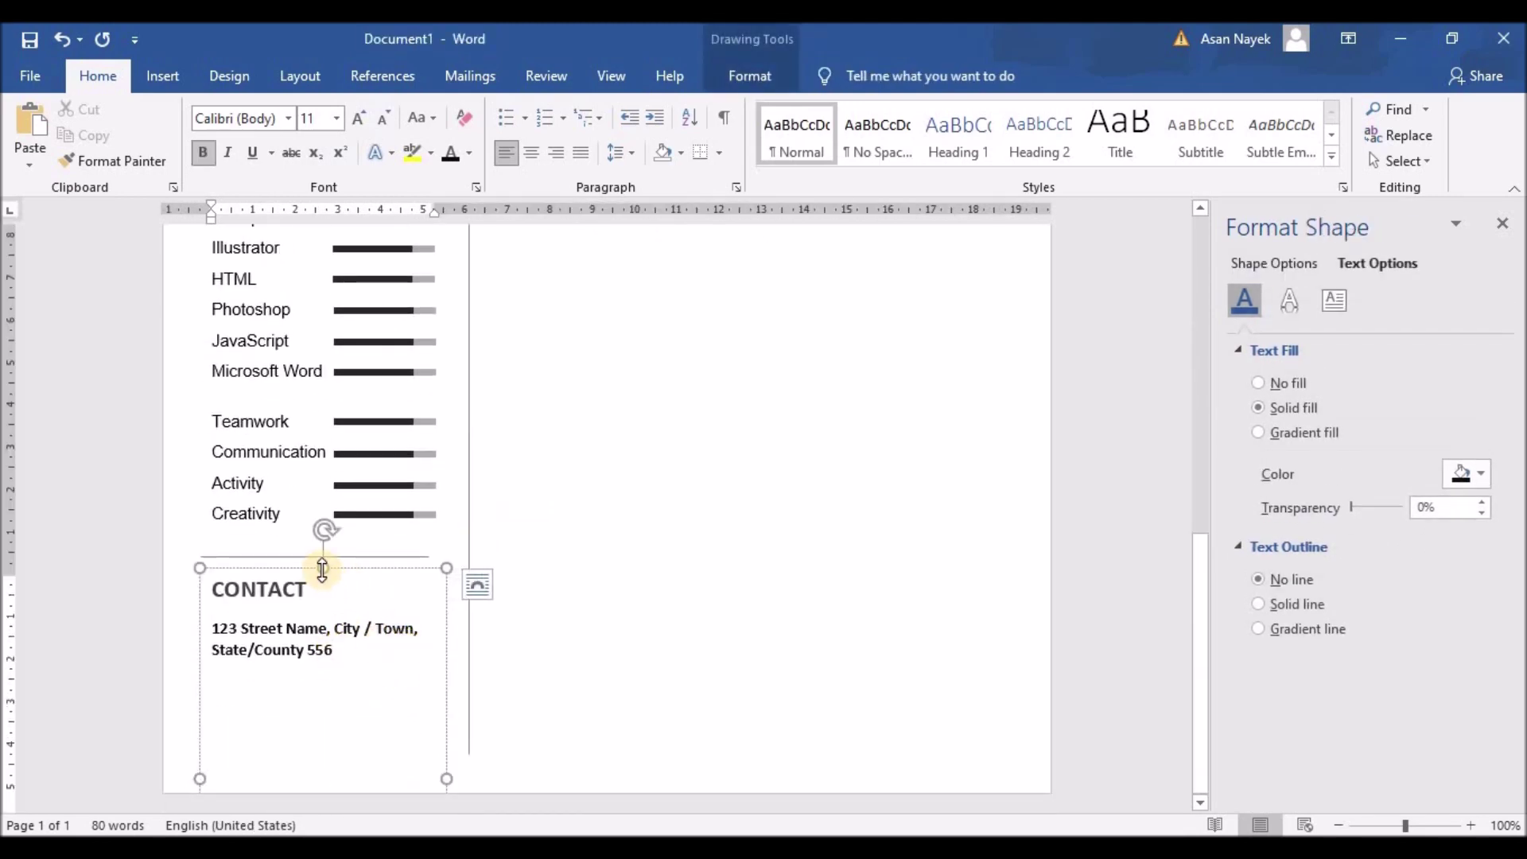
pyautogui.scroll(-3, 512, 618)
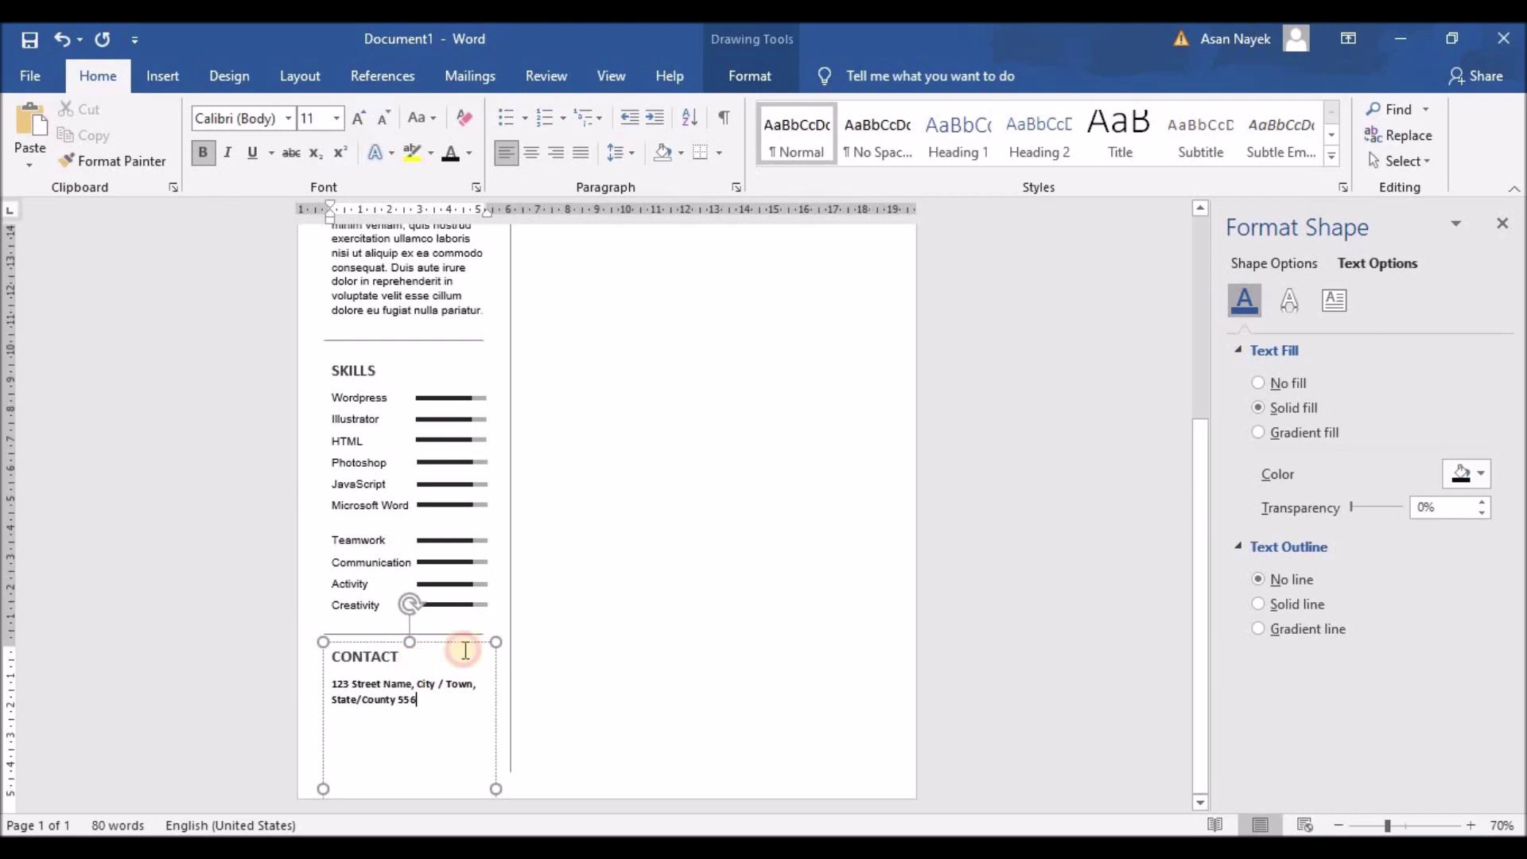
# Lower the CONTACT text box to clear the skills list and make it slightly taller
pyautogui.click(405, 654)
pyautogui.moveTo(410, 643); pyautogui.dragTo(408, 709)
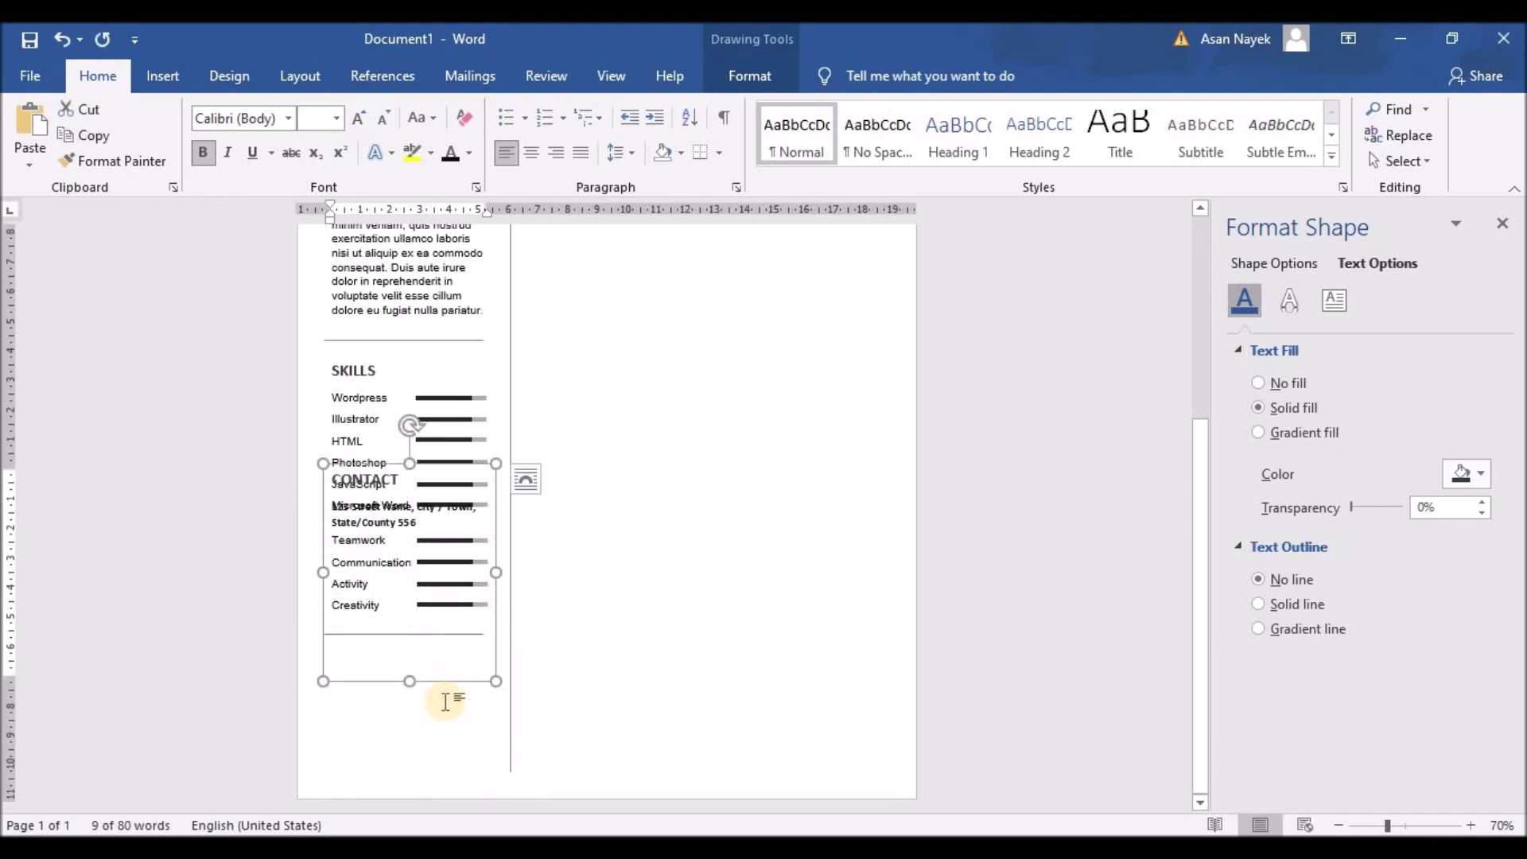
pyautogui.moveTo(409, 551); pyautogui.dragTo(406, 648)
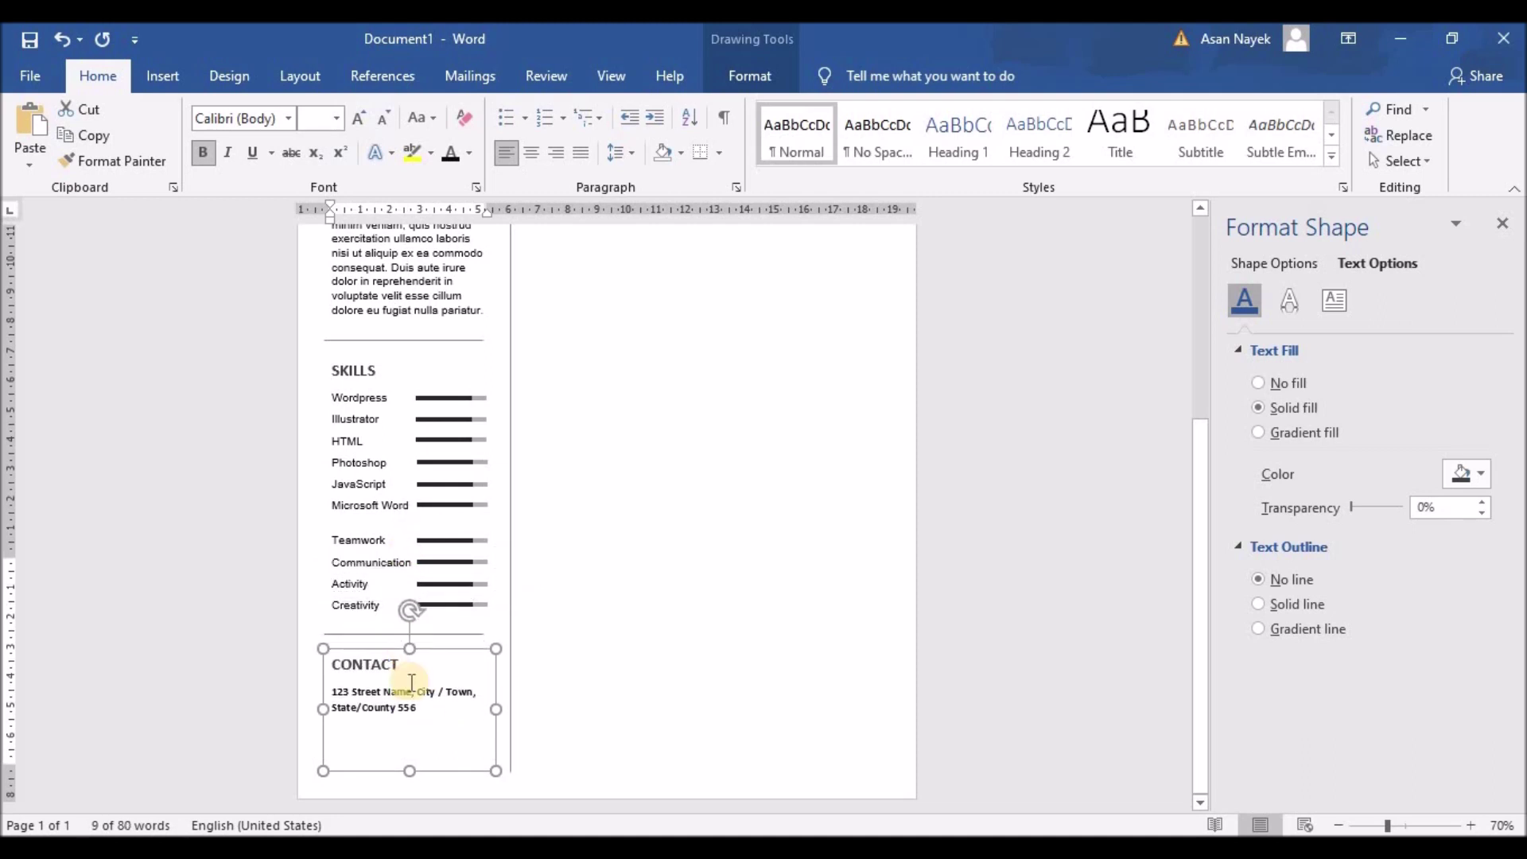
pyautogui.moveTo(409, 770); pyautogui.dragTo(408, 781)
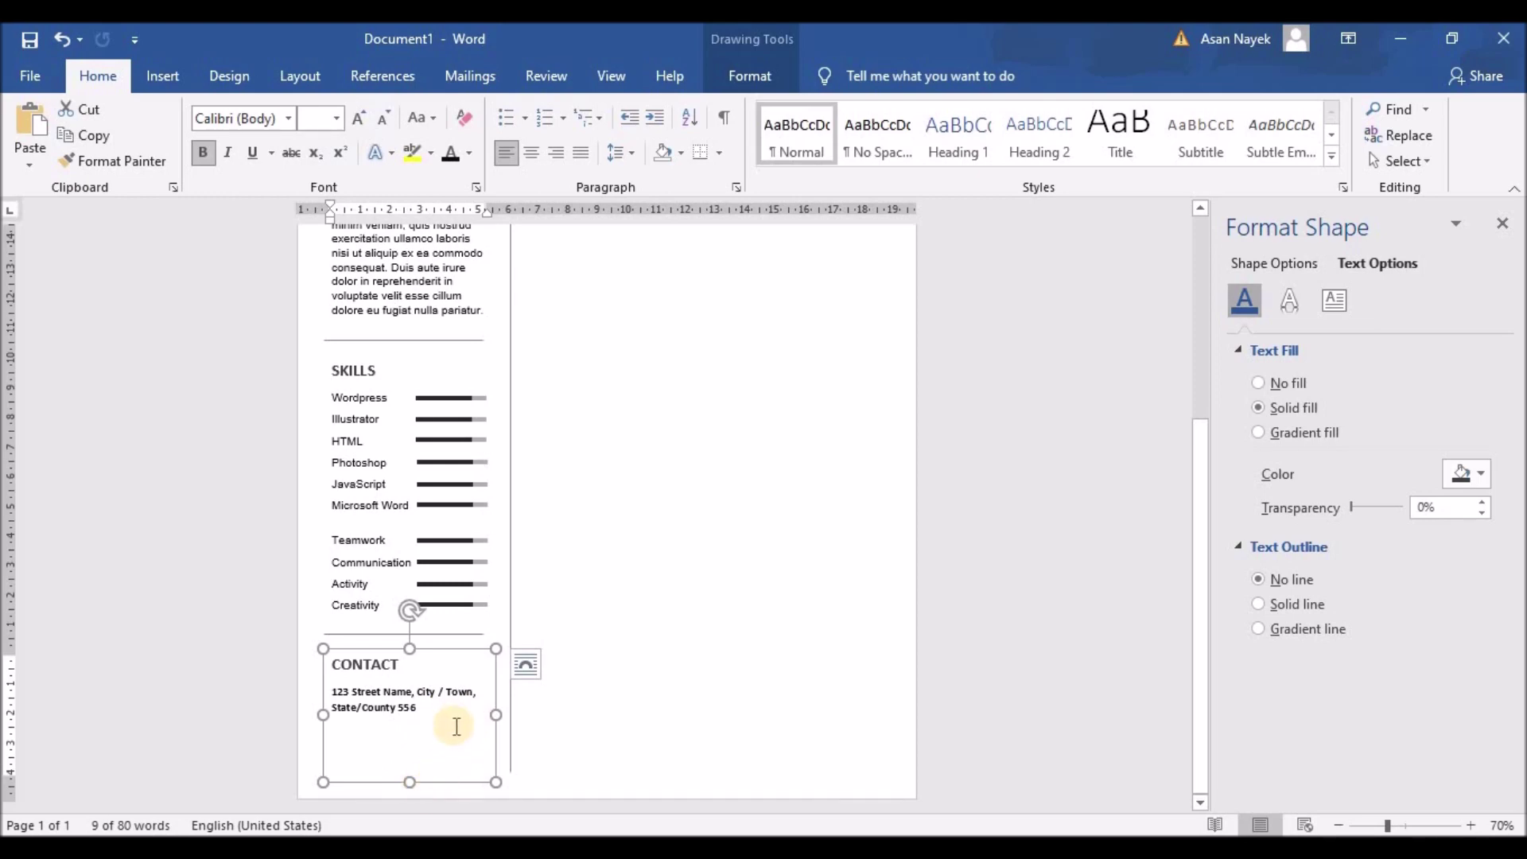
pyautogui.click(624, 712)
# Raise the top edge of the ABOUT ME text box slightly
pyautogui.scroll(-5, 470, 517)
pyautogui.scroll(3, 433, 499)
pyautogui.scroll(1, 433, 500)
pyautogui.scroll(-3, 426, 487)
pyautogui.scroll(3, 426, 487)
pyautogui.click(412, 460)
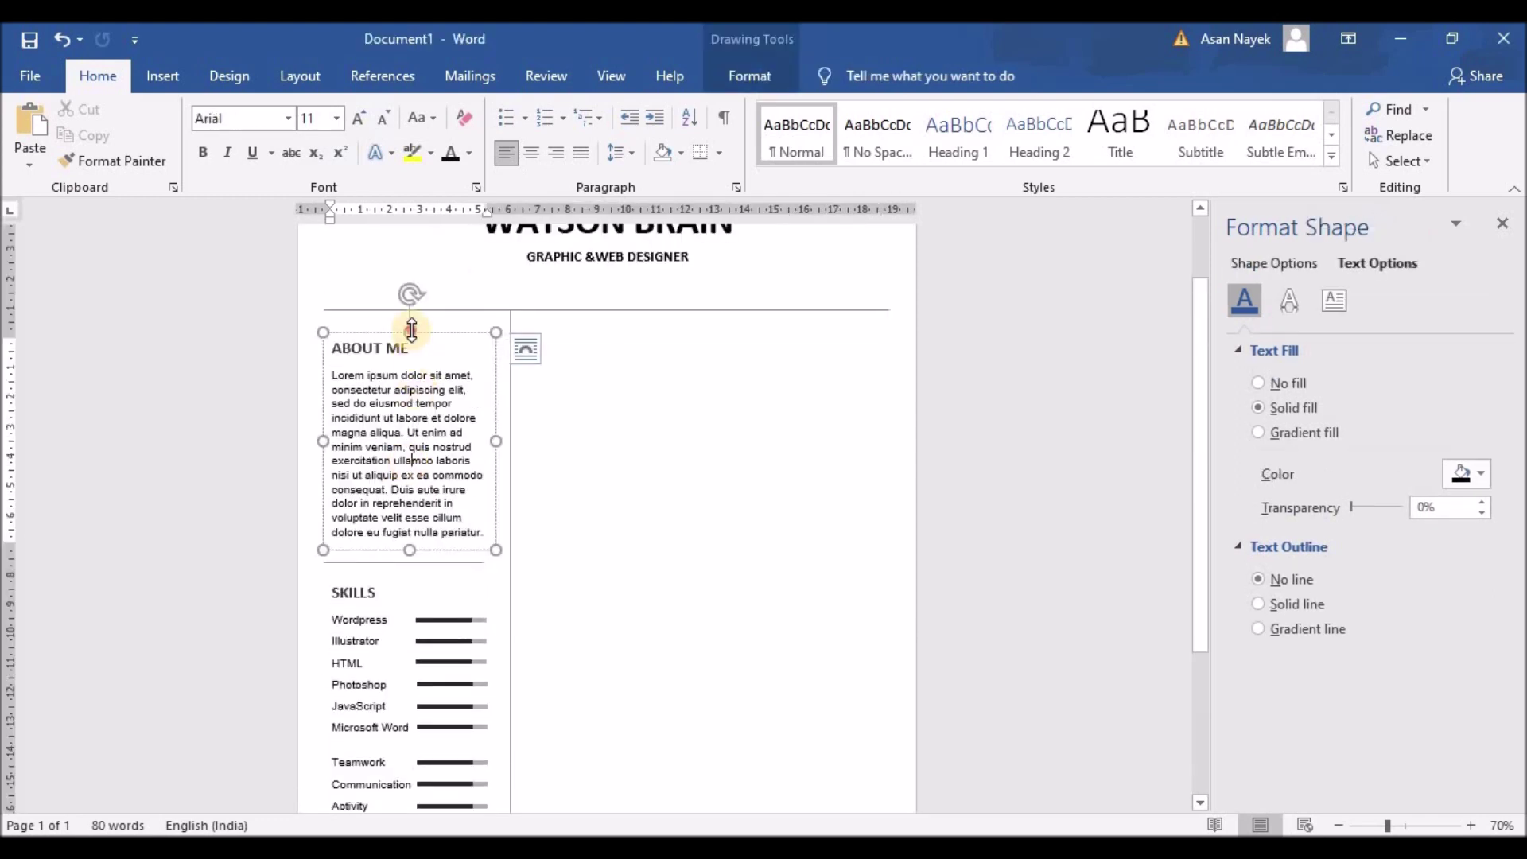
pyautogui.moveTo(412, 329); pyautogui.dragTo(407, 316)
pyautogui.click(407, 532)
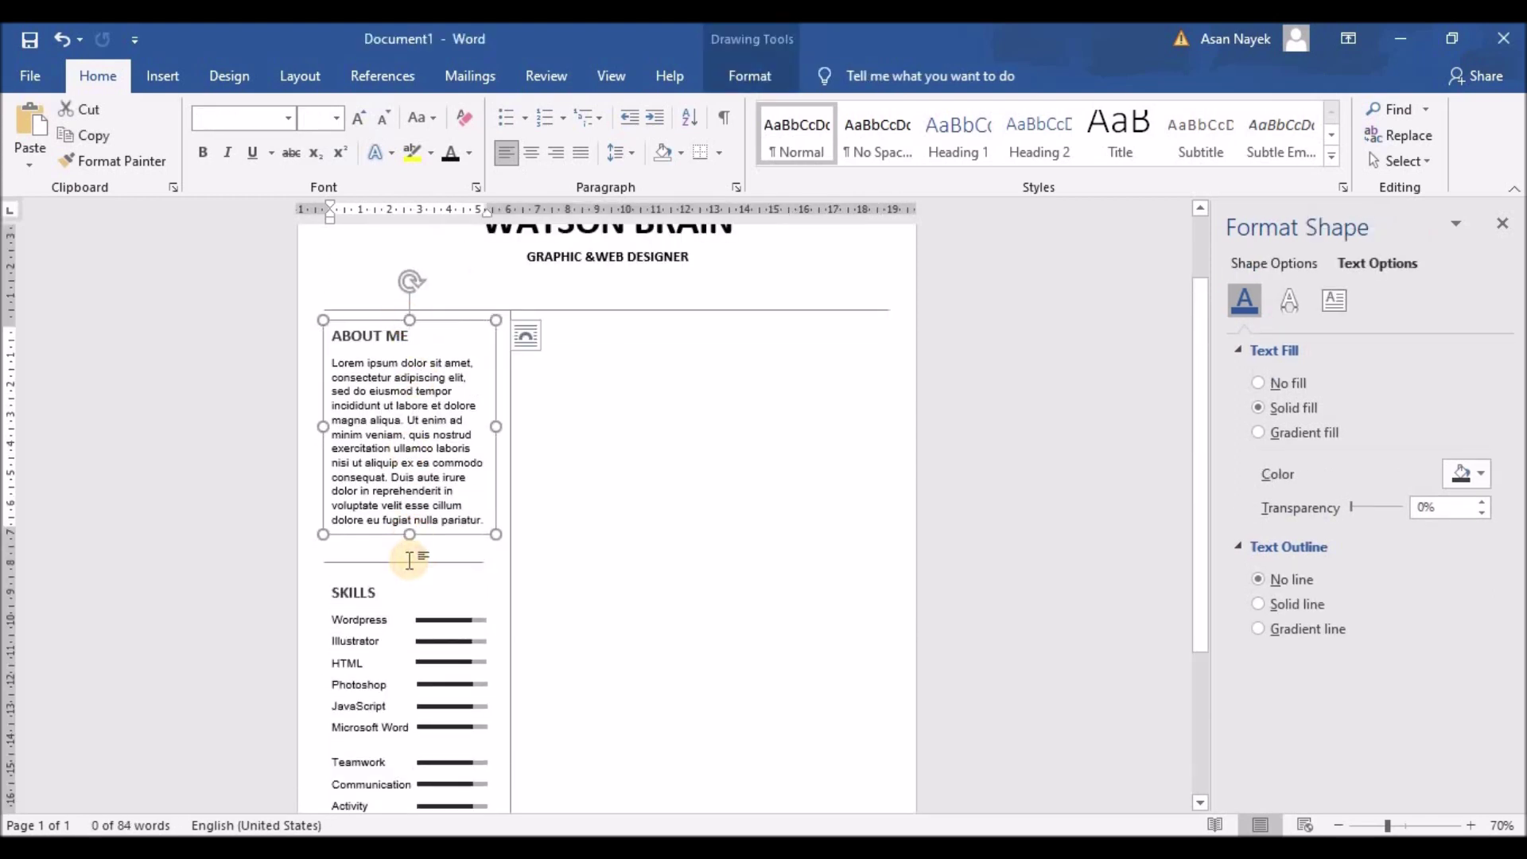
pyautogui.click(409, 560)
# Select all nine skill bars plus the divider below them and nudge the group up
pyautogui.scroll(-2, 423, 477)
pyautogui.click(419, 475)
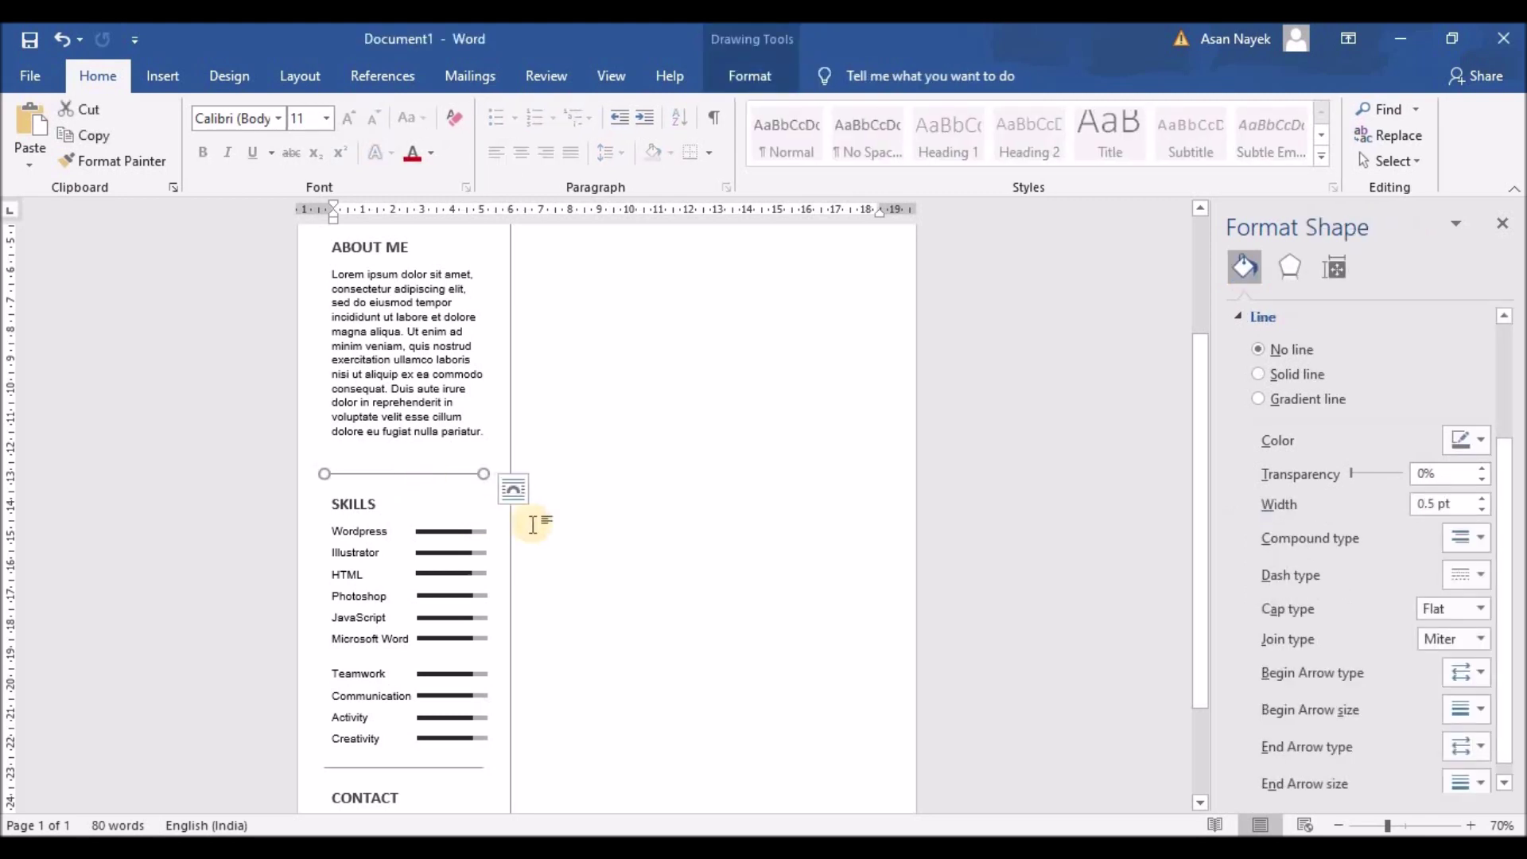
pyautogui.click(362, 509)
pyautogui.click(430, 532)
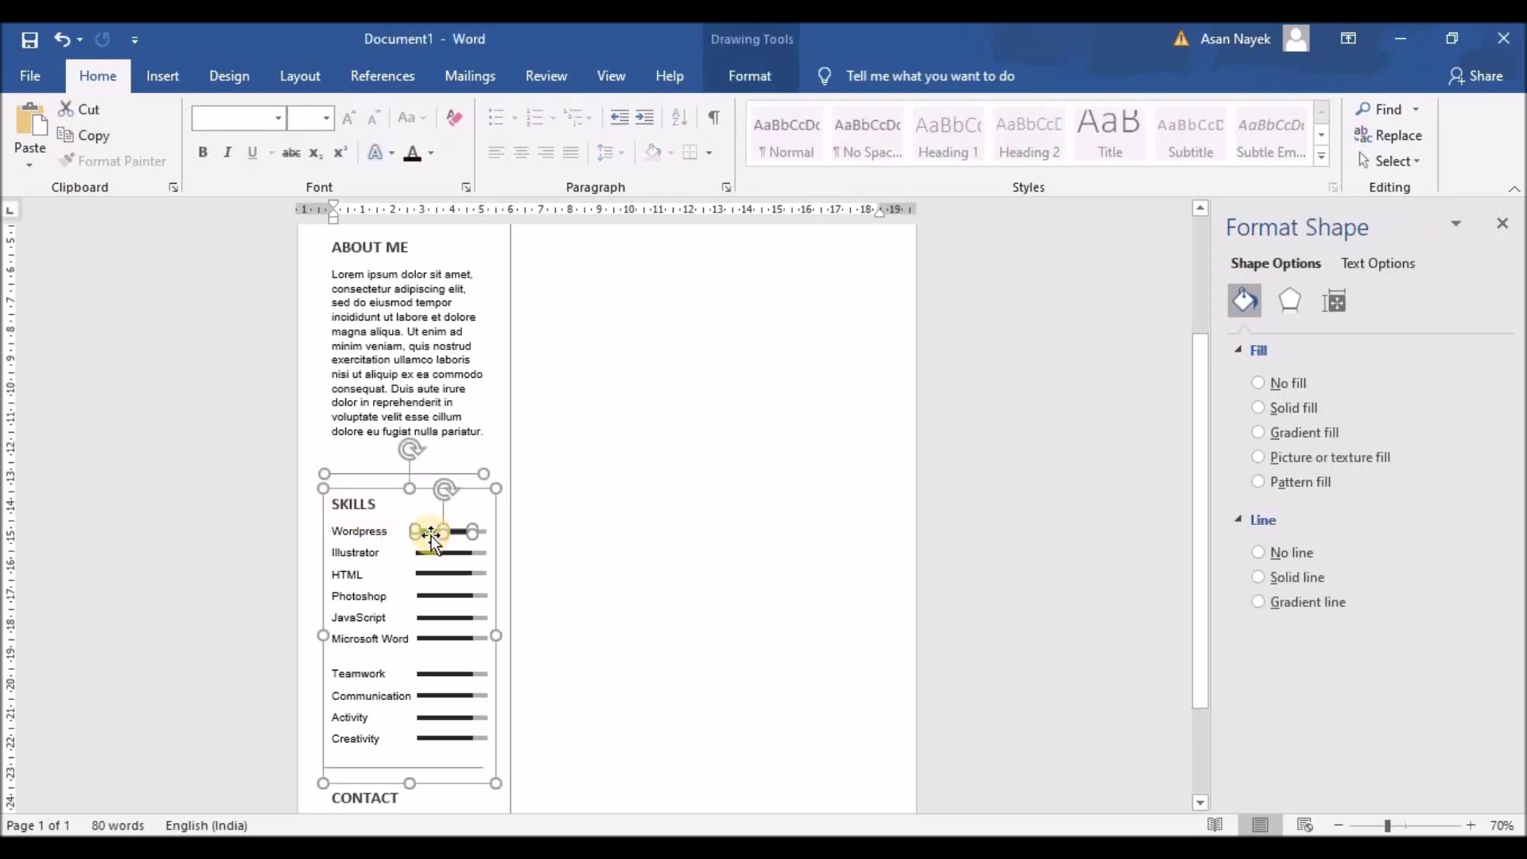
pyautogui.keyDown('shift'); pyautogui.click(433, 553); pyautogui.keyUp('shift')
pyautogui.keyDown('shift'); pyautogui.click(436, 574); pyautogui.keyUp('shift')
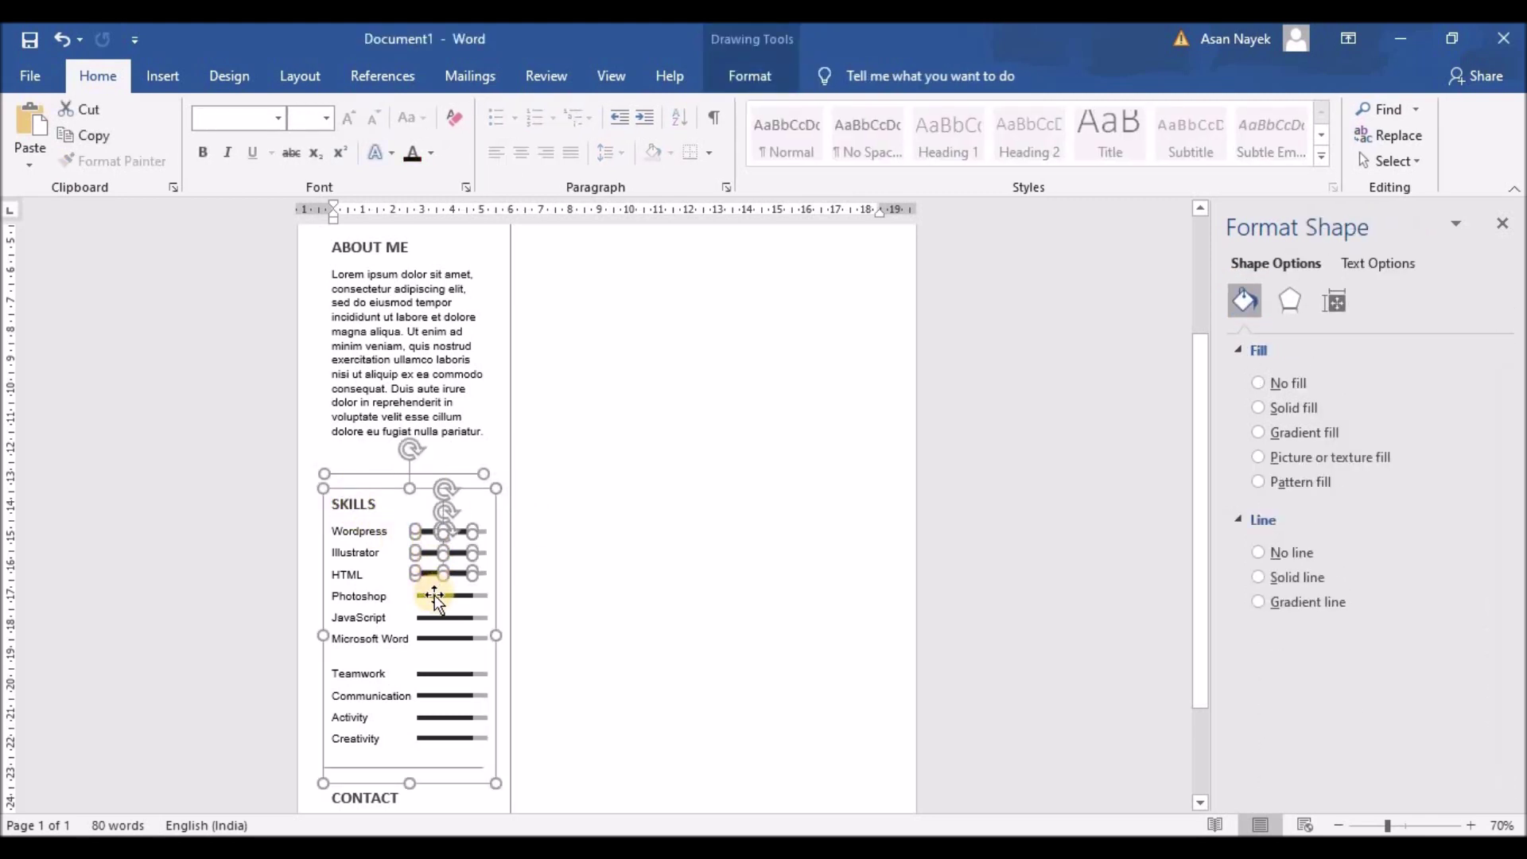
pyautogui.keyDown('shift'); pyautogui.click(435, 596); pyautogui.keyUp('shift')
pyautogui.keyDown('shift'); pyautogui.click(436, 618); pyautogui.keyUp('shift')
pyautogui.keyDown('shift'); pyautogui.click(437, 638); pyautogui.keyUp('shift')
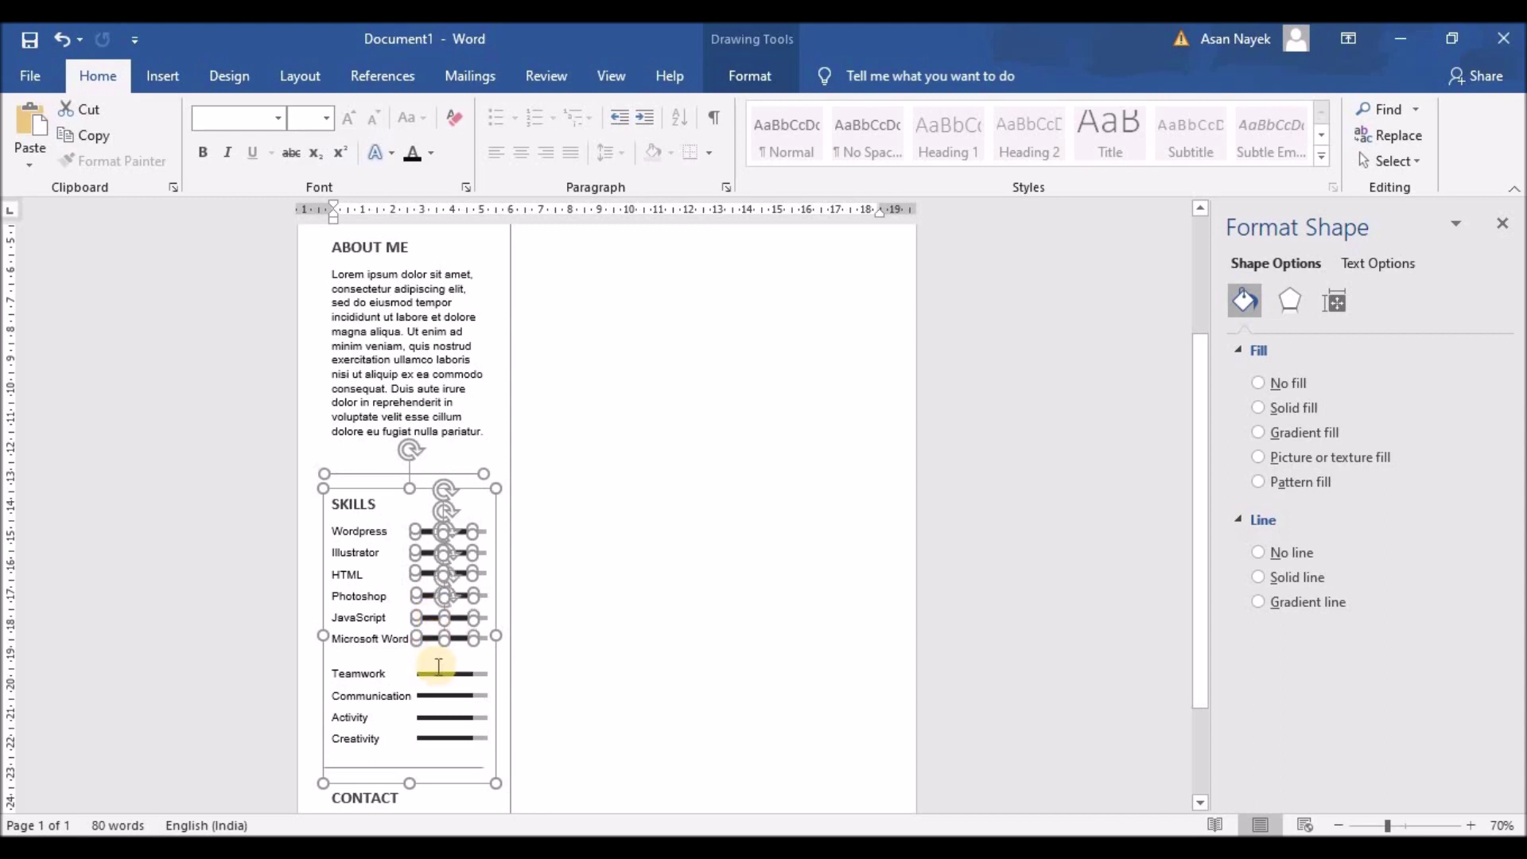
pyautogui.keyDown('shift'); pyautogui.click(437, 674); pyautogui.keyUp('shift')
pyautogui.keyDown('shift'); pyautogui.click(436, 696); pyautogui.keyUp('shift')
pyautogui.keyDown('shift'); pyautogui.click(436, 717); pyautogui.keyUp('shift')
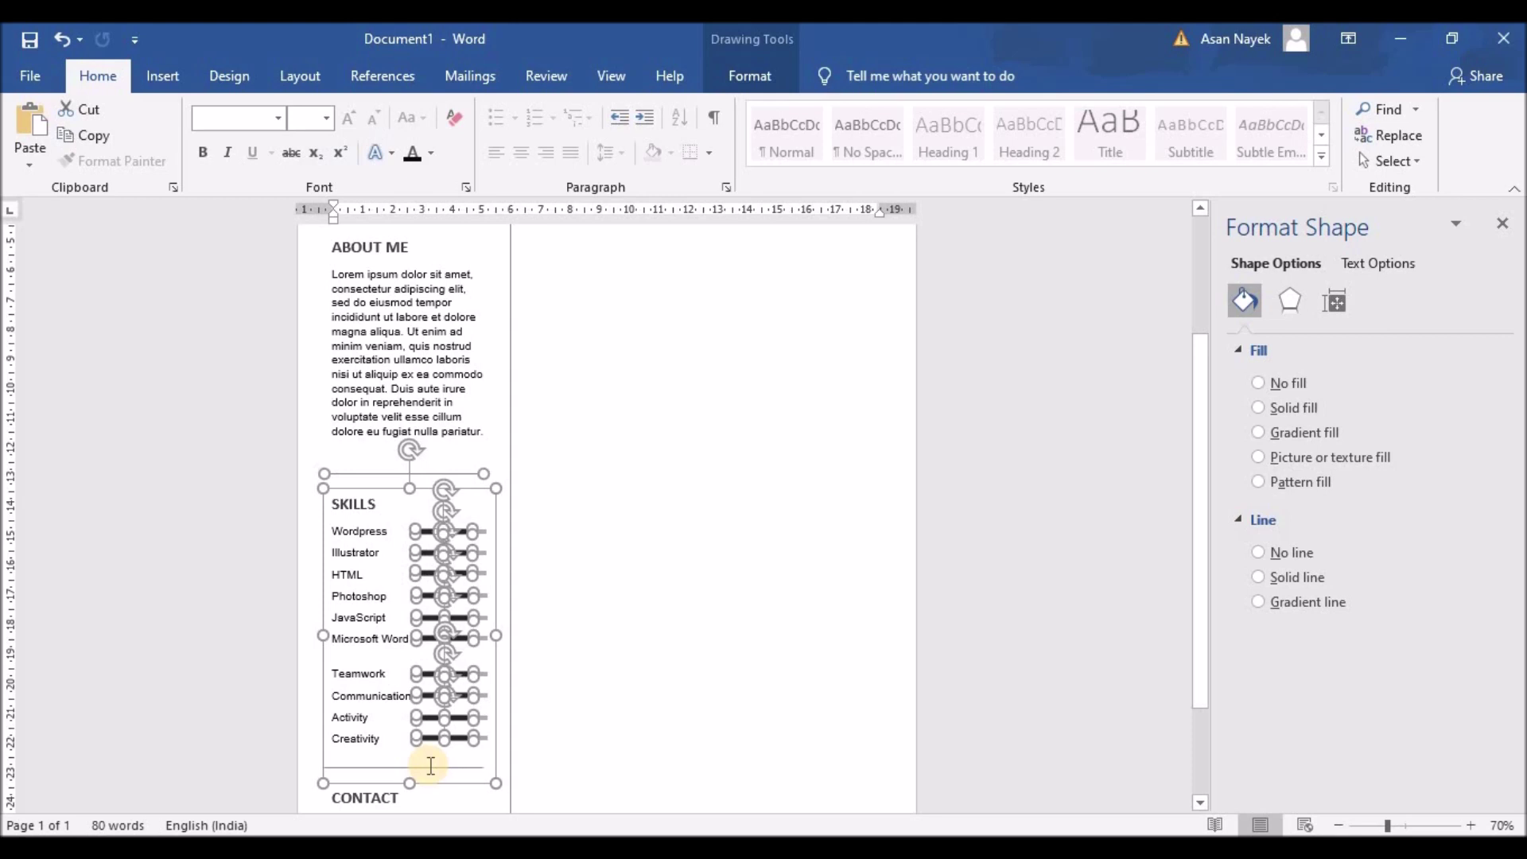
pyautogui.keyDown('shift'); pyautogui.click(430, 767); pyautogui.keyUp('shift')
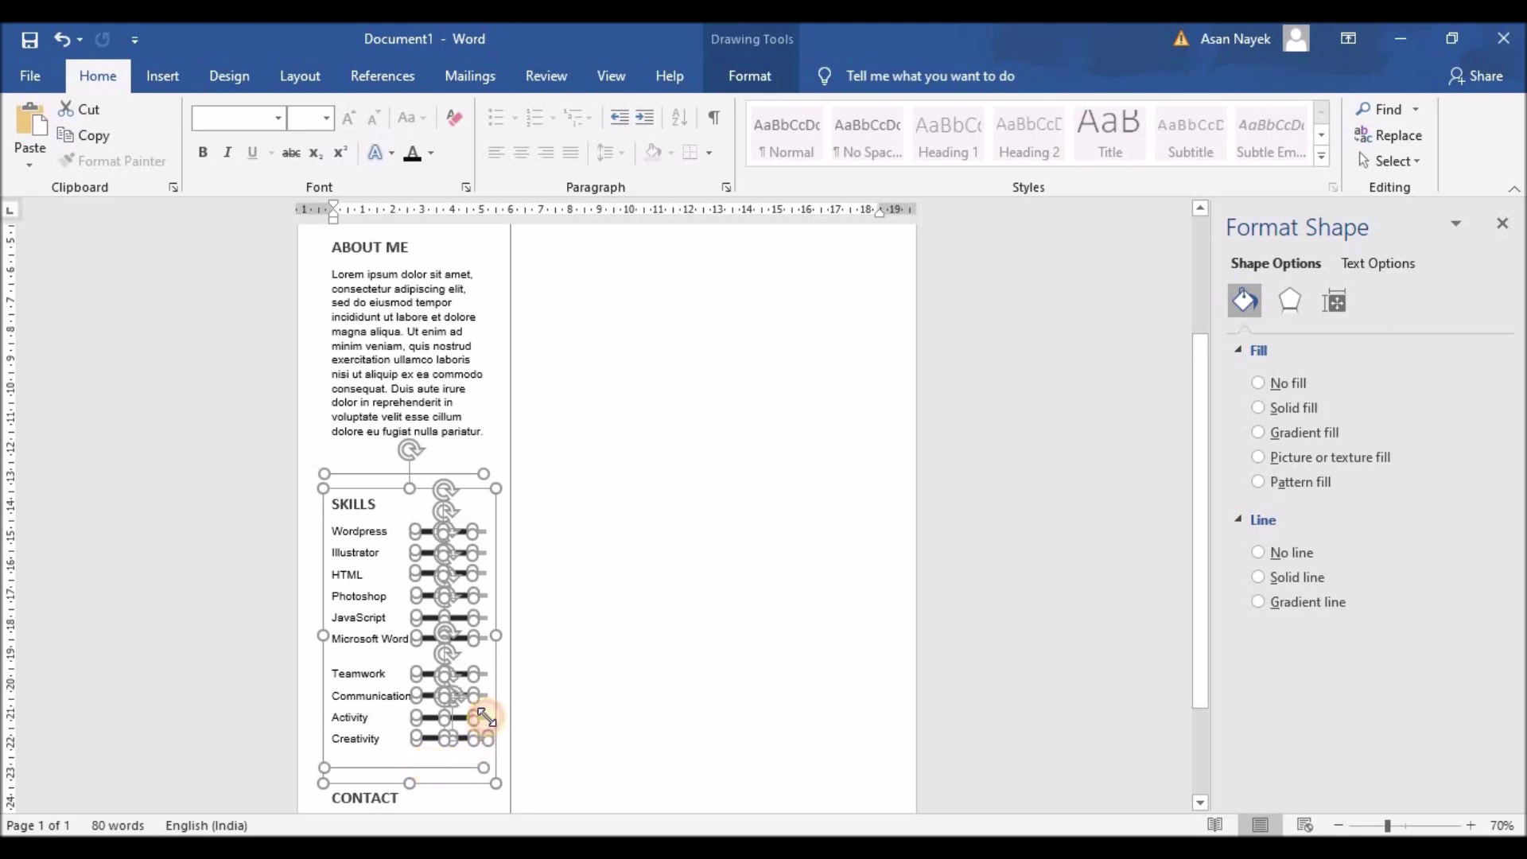
pyautogui.keyDown('shift'); pyautogui.click(485, 716); pyautogui.keyUp('shift')
pyautogui.keyDown('shift'); pyautogui.click(483, 695); pyautogui.keyUp('shift')
pyautogui.keyDown('shift'); pyautogui.click(483, 674); pyautogui.keyUp('shift')
pyautogui.keyDown('shift'); pyautogui.click(485, 638); pyautogui.keyUp('shift')
pyautogui.keyDown('shift'); pyautogui.click(484, 617); pyautogui.keyUp('shift')
pyautogui.keyDown('shift'); pyautogui.click(482, 574); pyautogui.keyUp('shift')
pyautogui.keyDown('shift'); pyautogui.click(483, 553); pyautogui.keyUp('shift')
pyautogui.keyDown('shift'); pyautogui.click(485, 532); pyautogui.keyUp('shift')
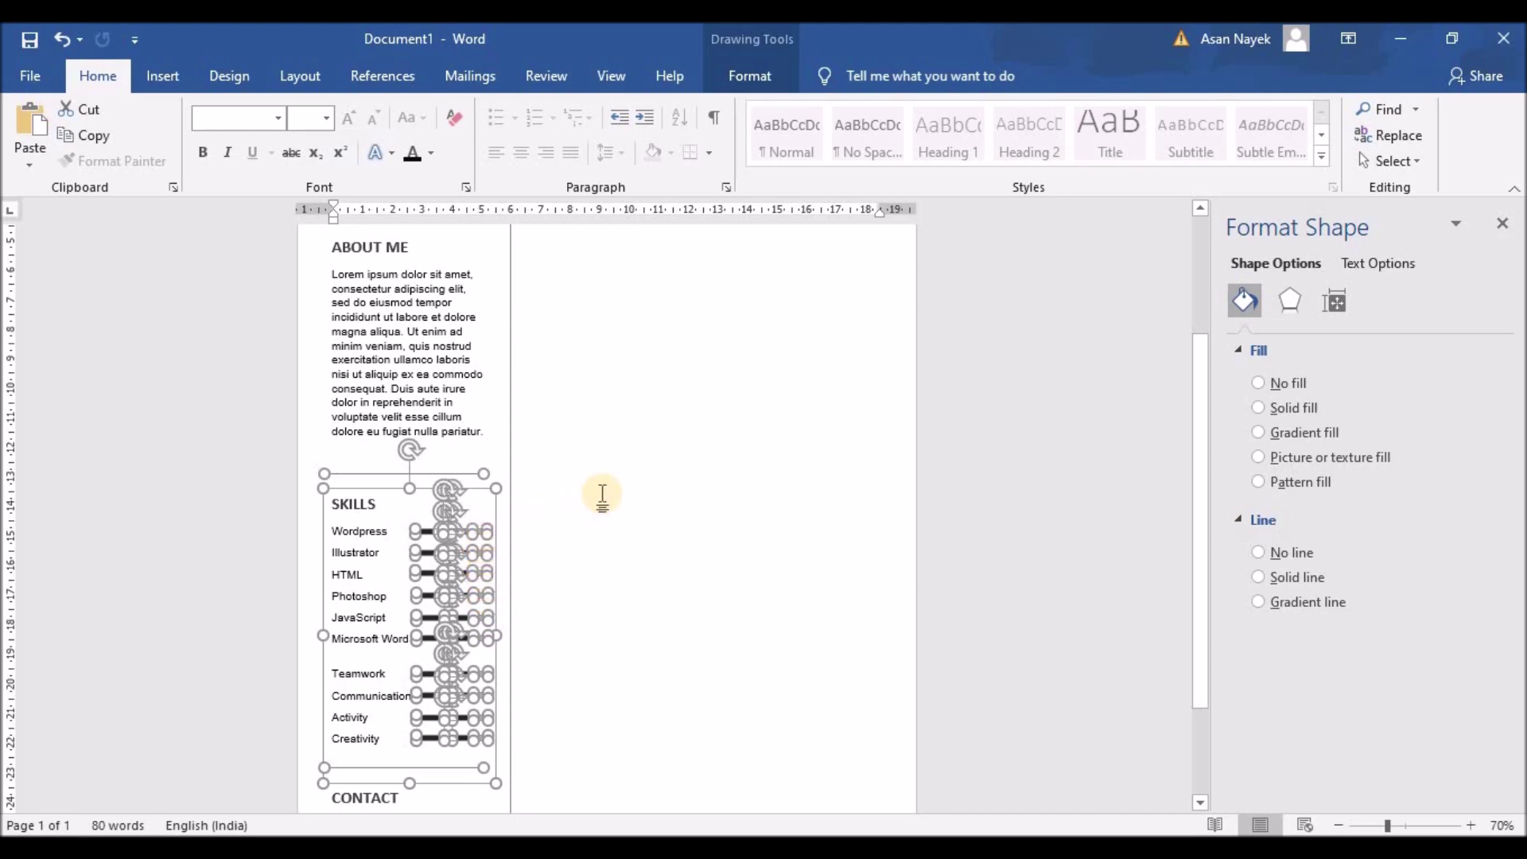
pyautogui.press('Up')
pyautogui.press('Up')
pyautogui.press('Up')
pyautogui.press('Up')
pyautogui.press('Up')
pyautogui.press('Up')
pyautogui.press('Up')
pyautogui.press('Up')
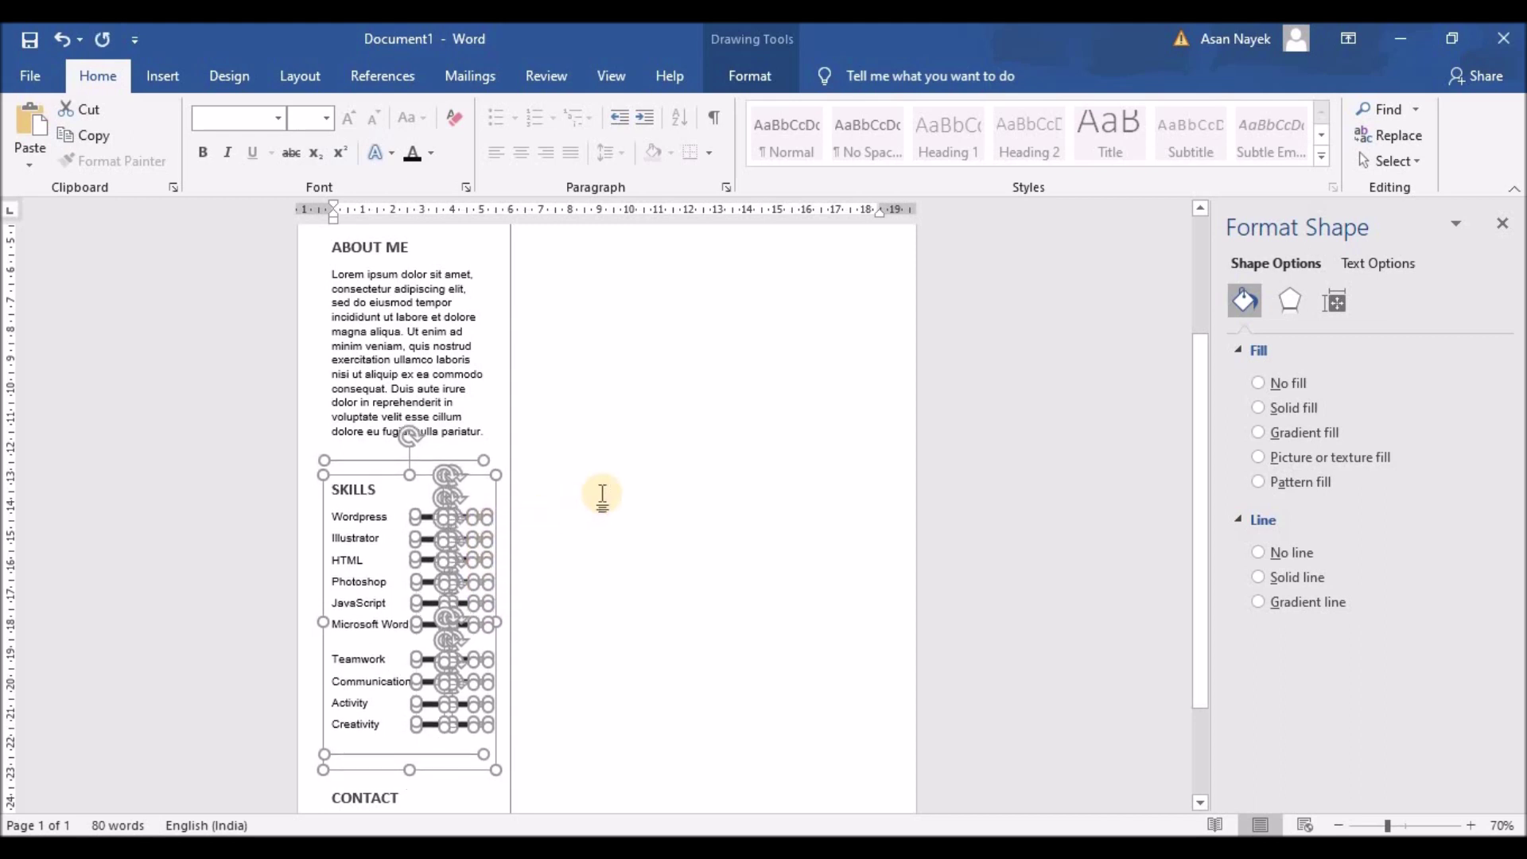
pyautogui.press('Up')
pyautogui.press('Up')
pyautogui.press('Up')
pyautogui.press('Up')
pyautogui.press('Up')
pyautogui.press('Up')
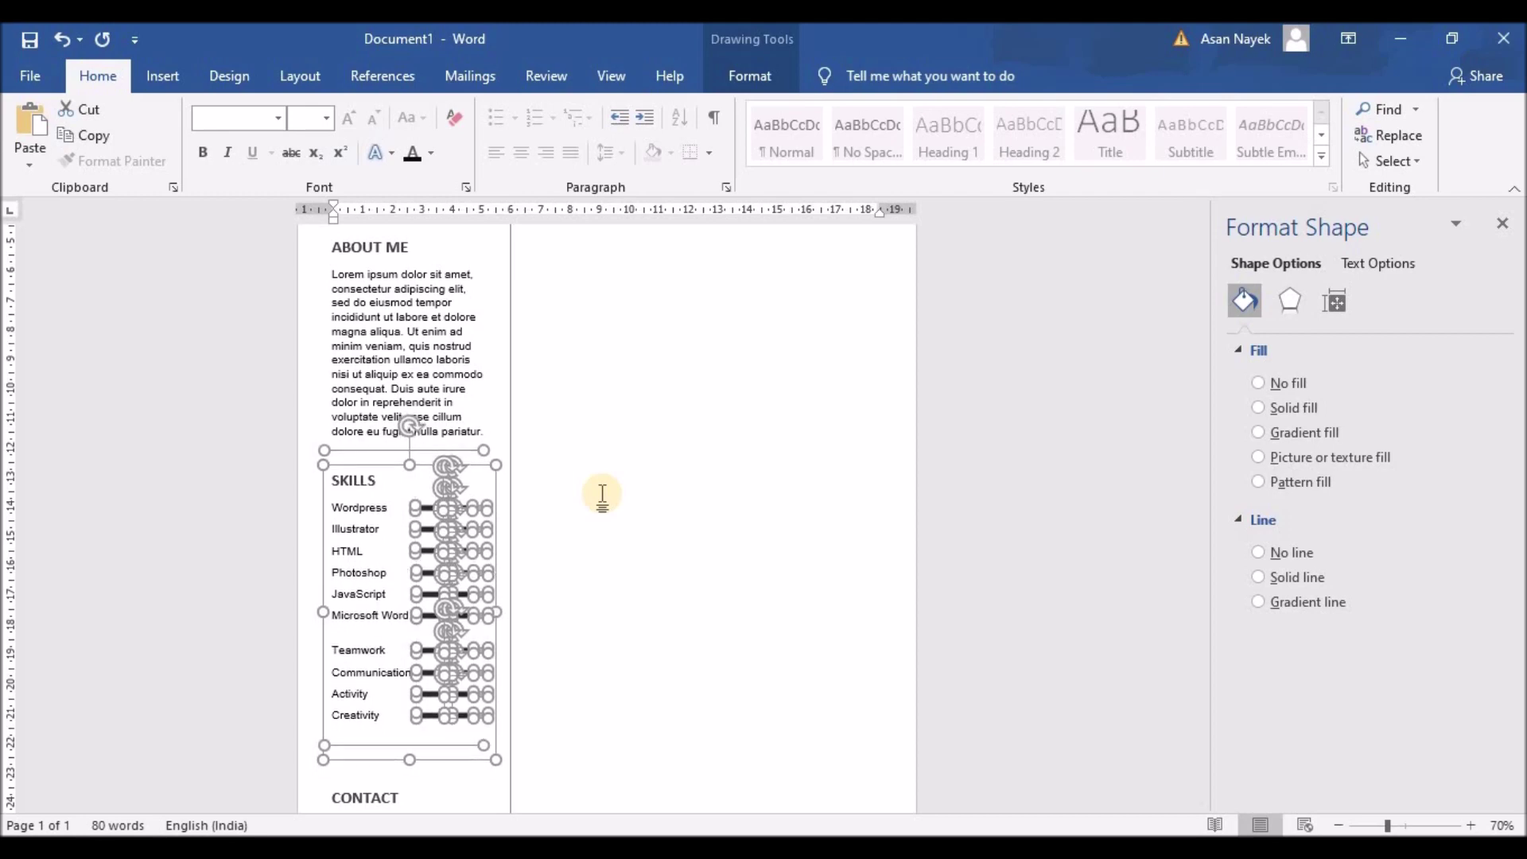
# Move the CONTACT box up to sit just below the divider under Skills
pyautogui.click(602, 495)
pyautogui.scroll(-3, 569, 446)
pyautogui.click(402, 658)
pyautogui.moveTo(403, 657); pyautogui.dragTo(412, 623)
pyautogui.scroll(3, 532, 709)
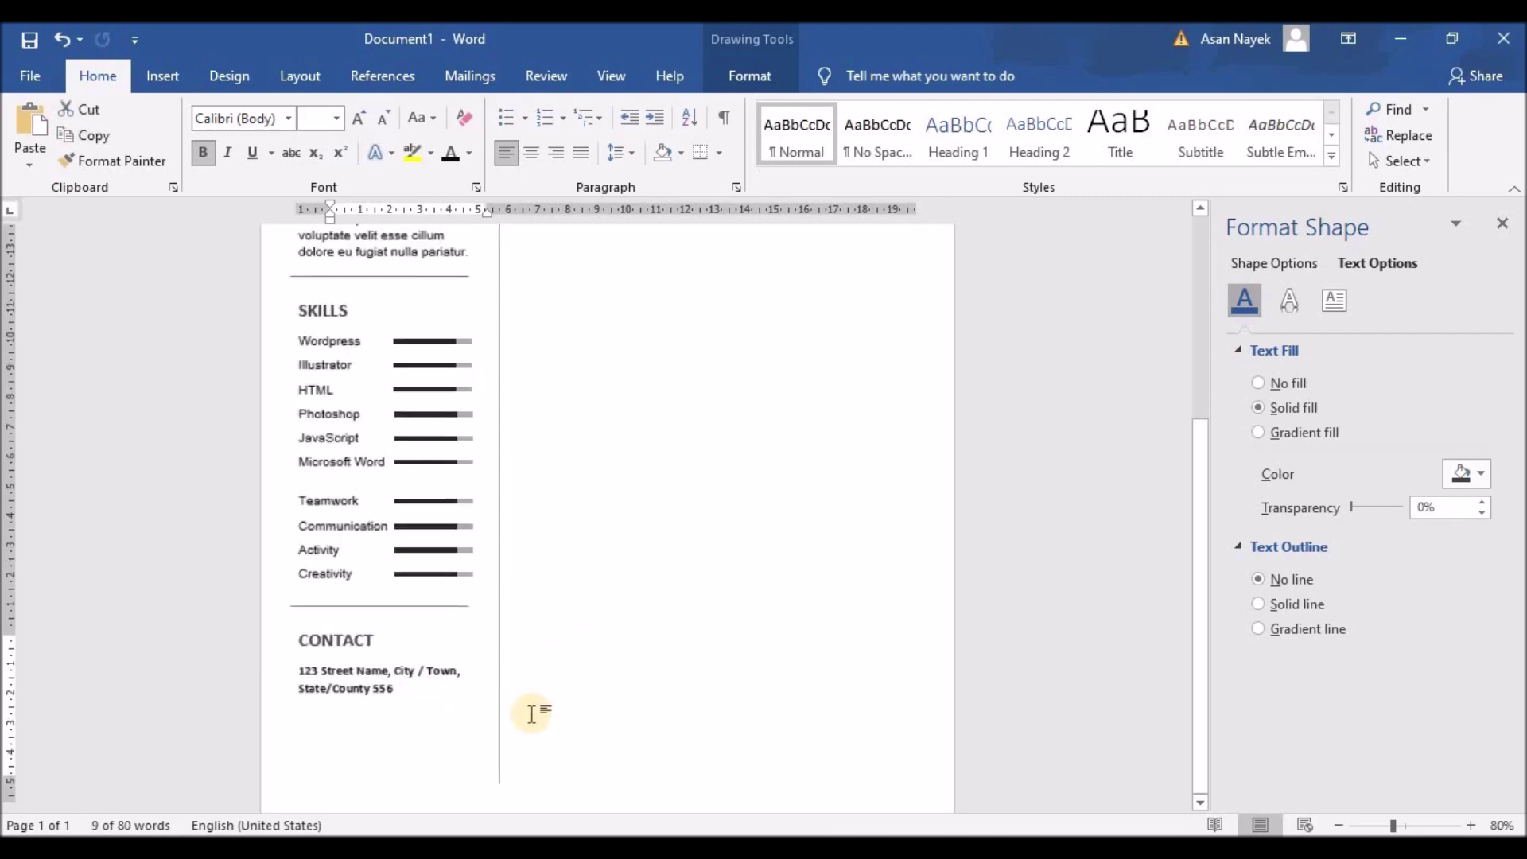
pyautogui.scroll(-4, 532, 712)
pyautogui.click(528, 708)
pyautogui.scroll(9, 528, 709)
pyautogui.scroll(-9, 528, 709)
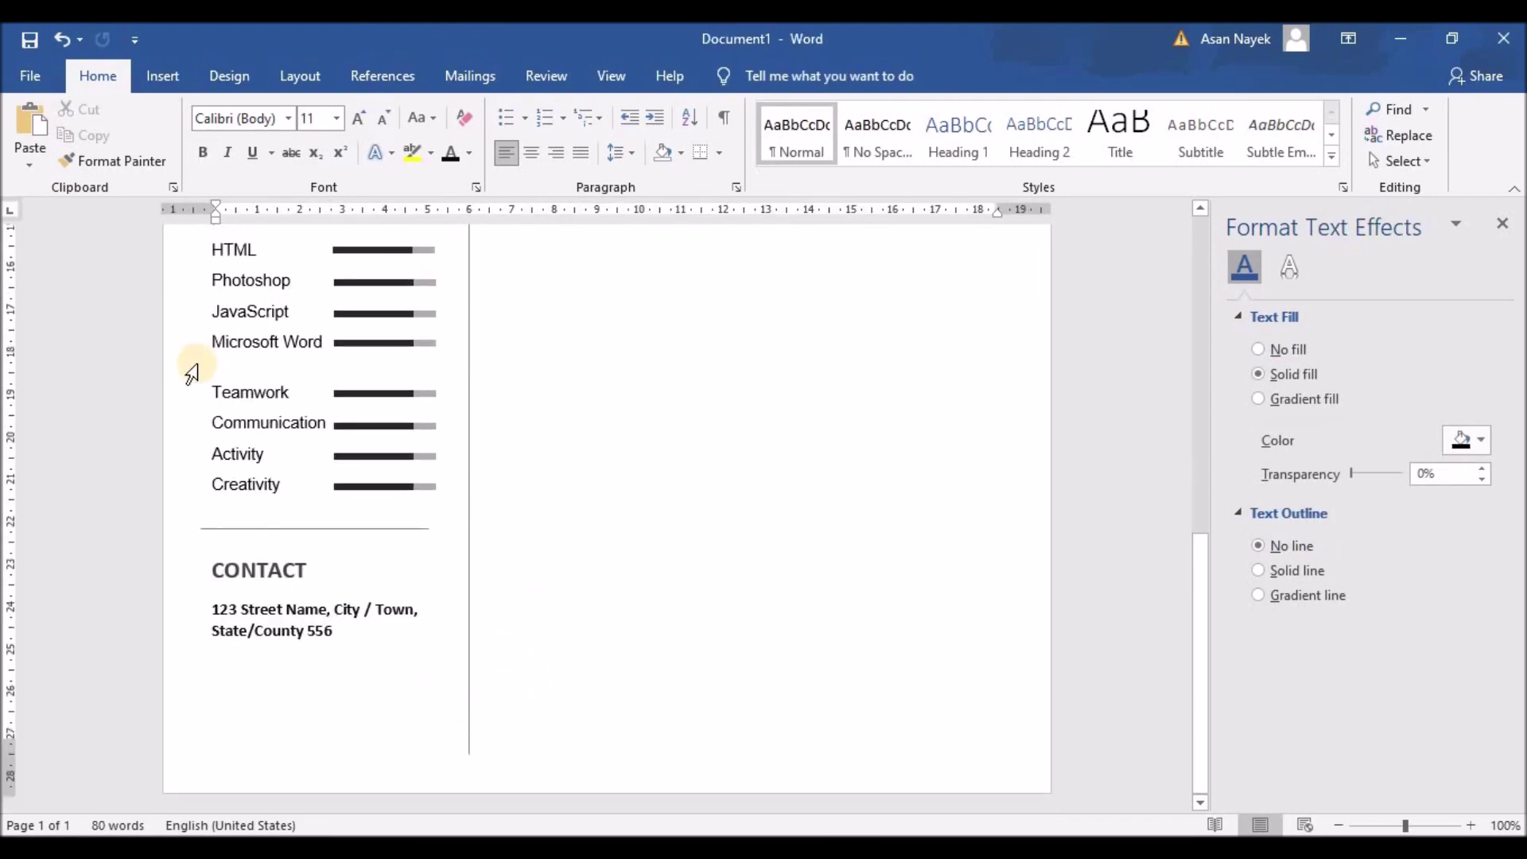
pyautogui.click(162, 79)
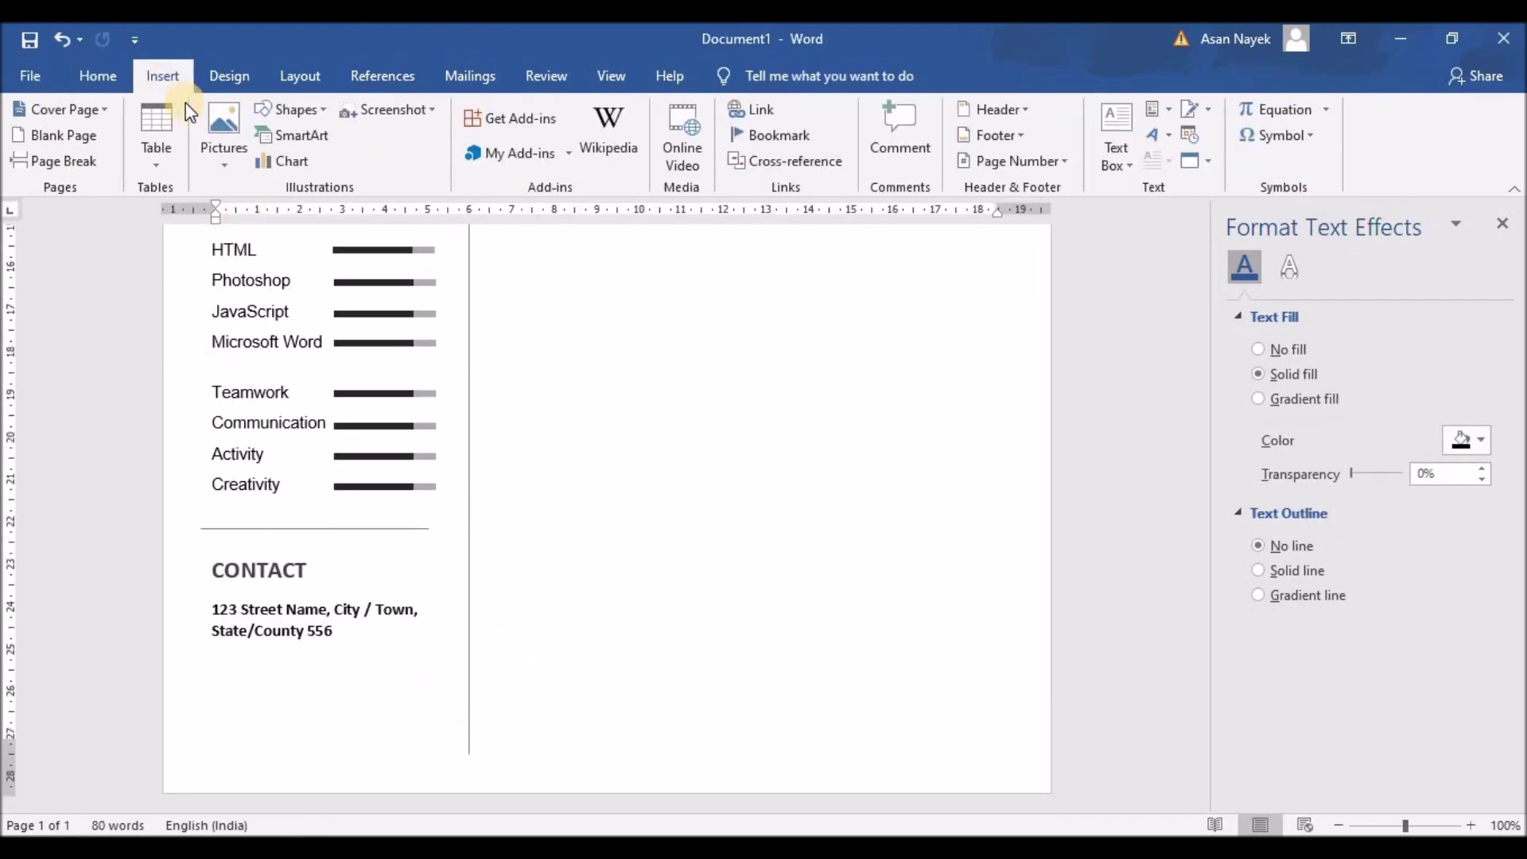
# Draw a small rectangle square on an empty area of the page
pyautogui.click(218, 126)
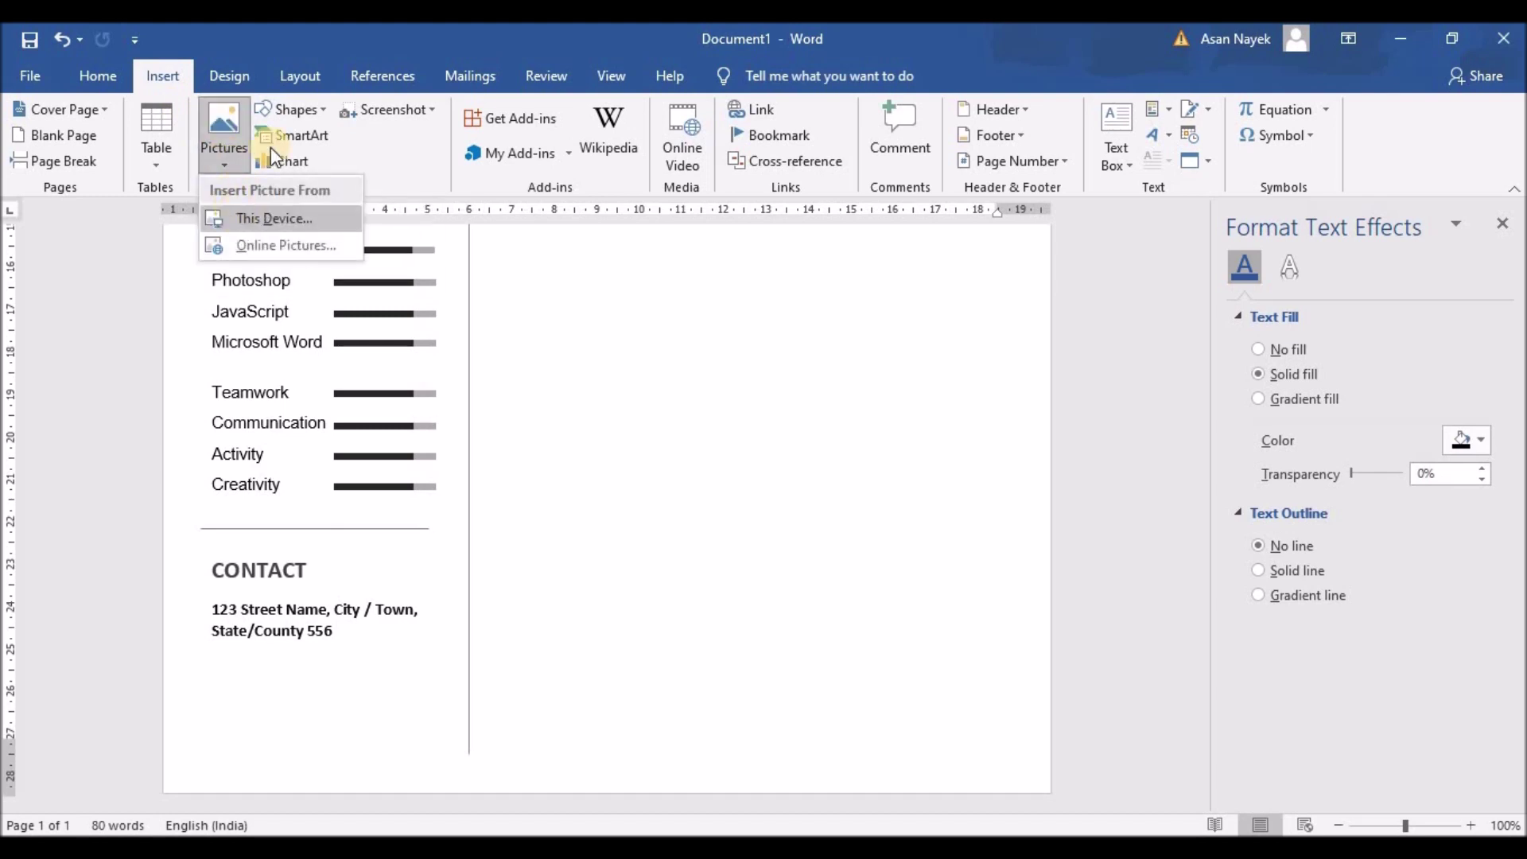
pyautogui.click(280, 110)
pyautogui.click(333, 167)
pyautogui.moveTo(545, 379); pyautogui.dragTo(585, 416)
# Fill the square with the icons8-call-24 picture from the Projects Icons folder
pyautogui.click(509, 113)
pyautogui.click(482, 360)
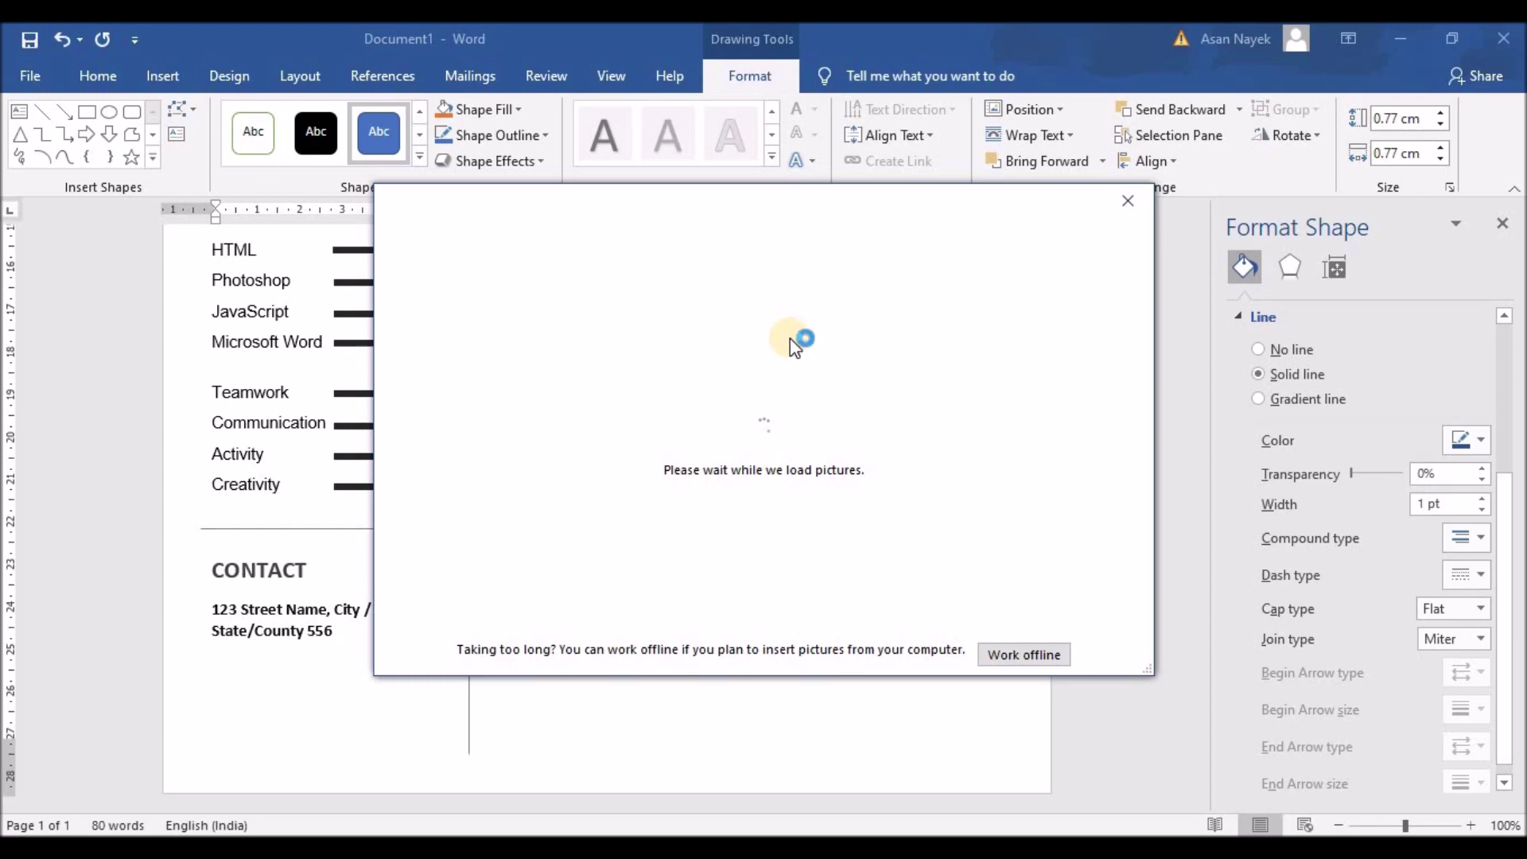
pyautogui.click(699, 313)
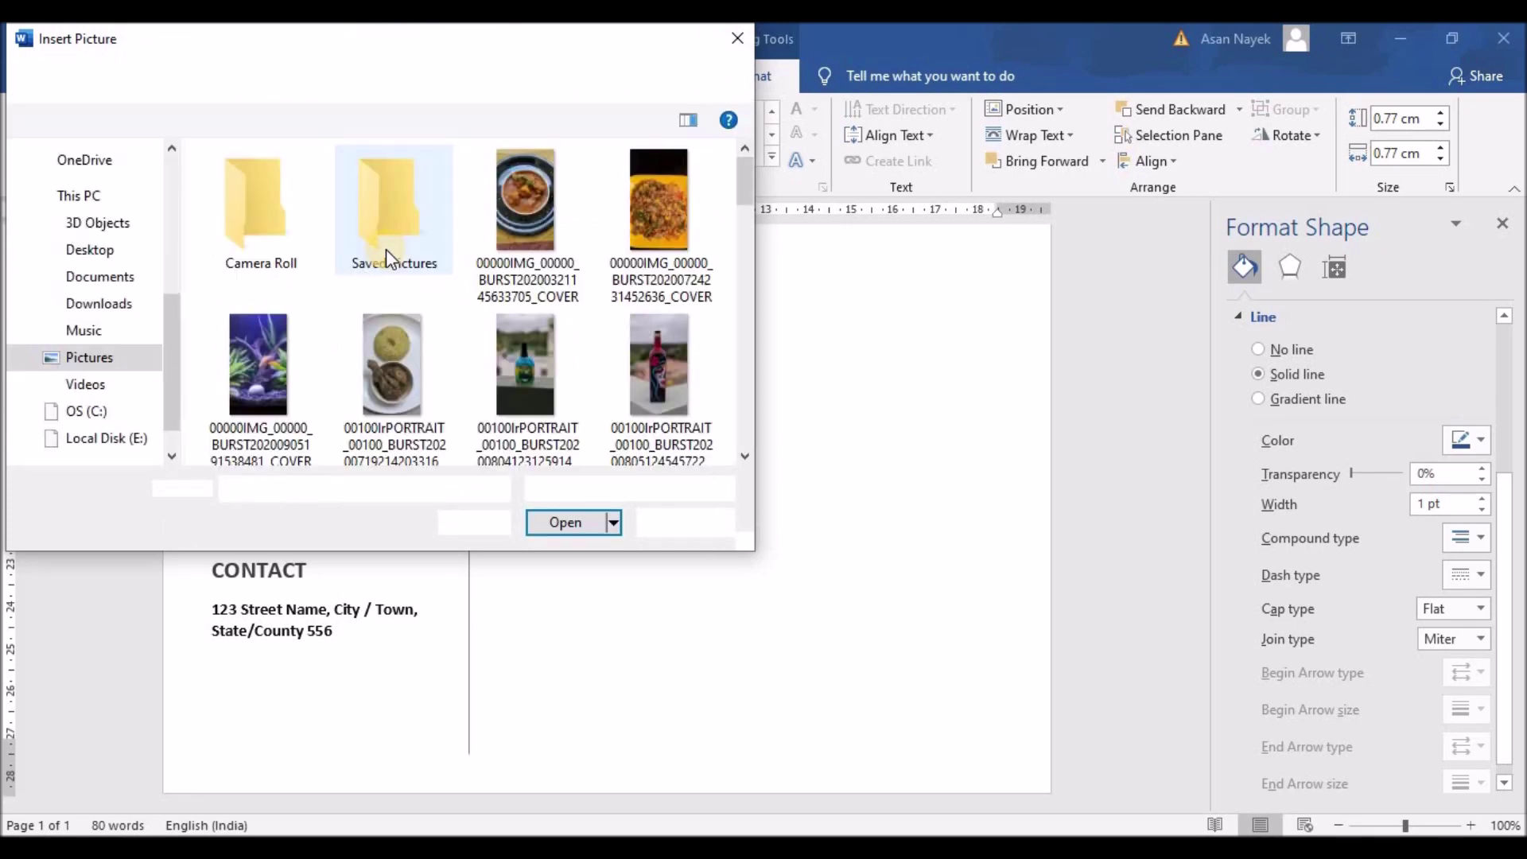
pyautogui.scroll(2, 88, 171)
pyautogui.click(81, 151)
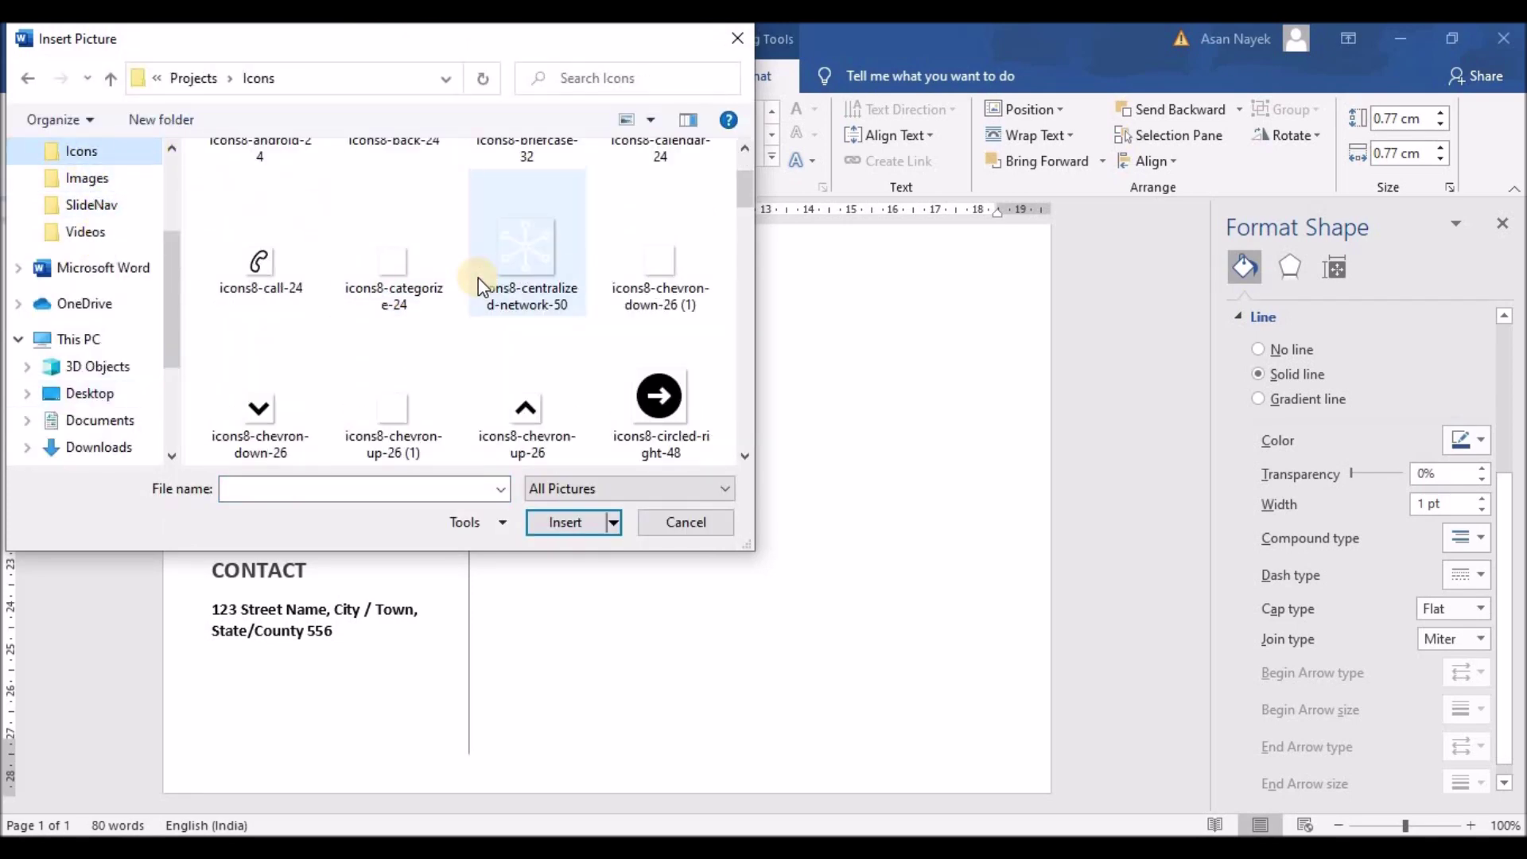
pyautogui.click(276, 387)
pyautogui.click(571, 523)
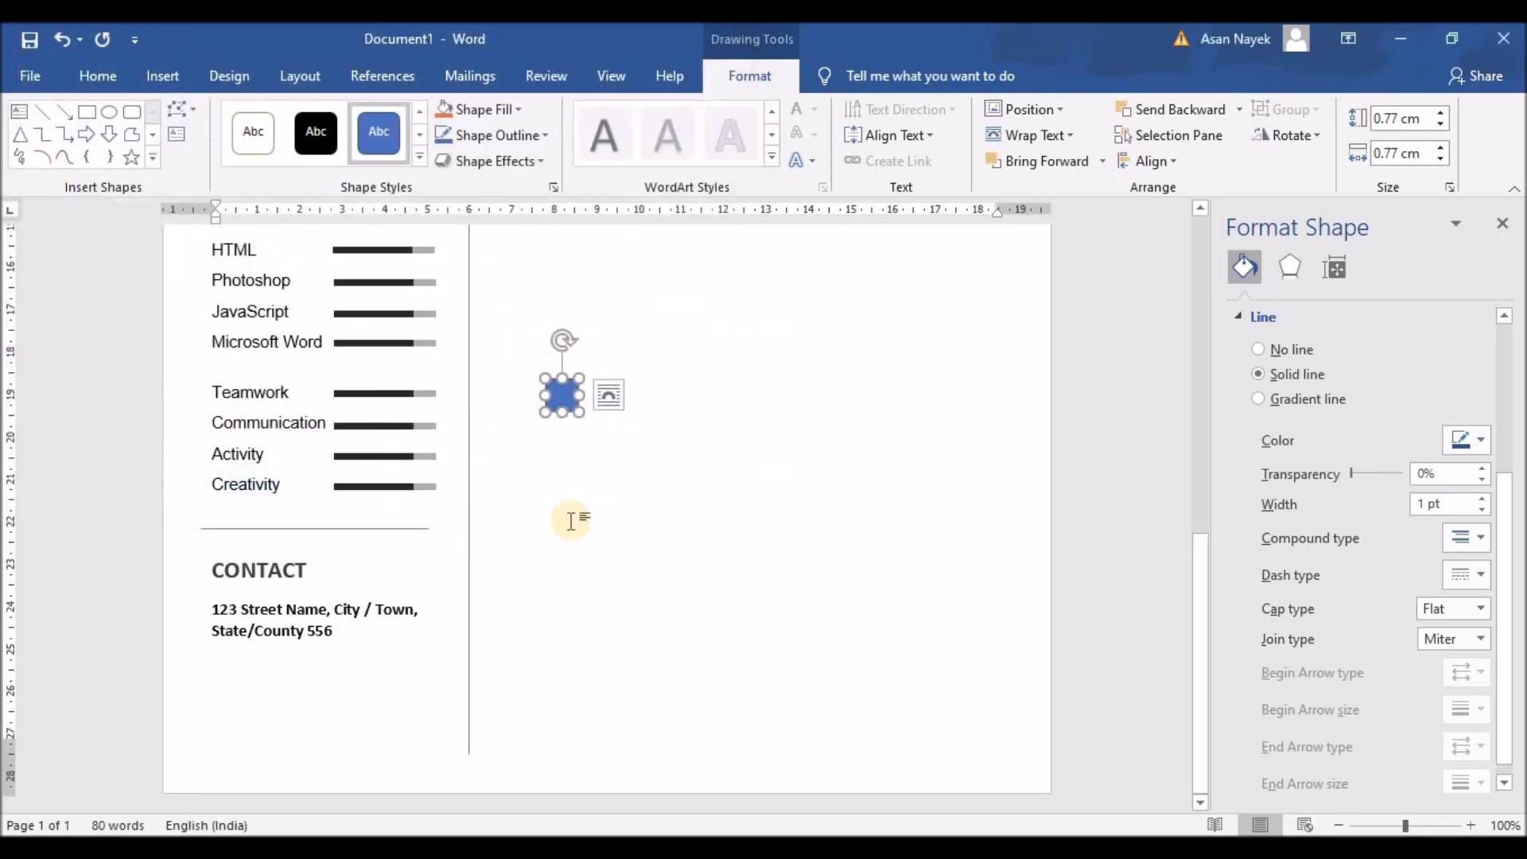
# Shrink the phone icon to 0.64 cm under the address and remove its outline
pyautogui.moveTo(579, 412); pyautogui.dragTo(225, 670)
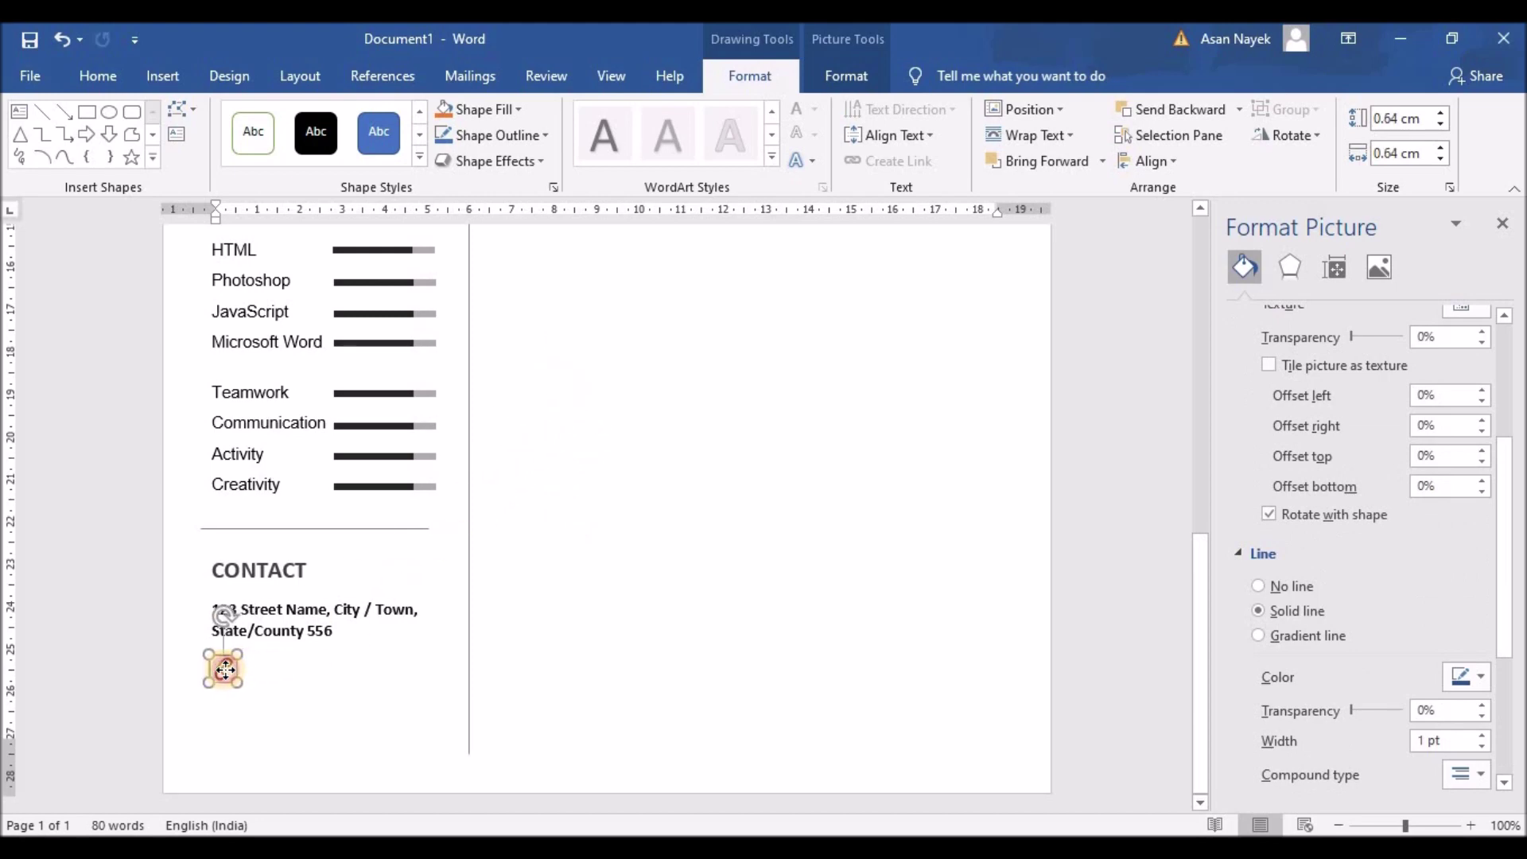
pyautogui.click(222, 668)
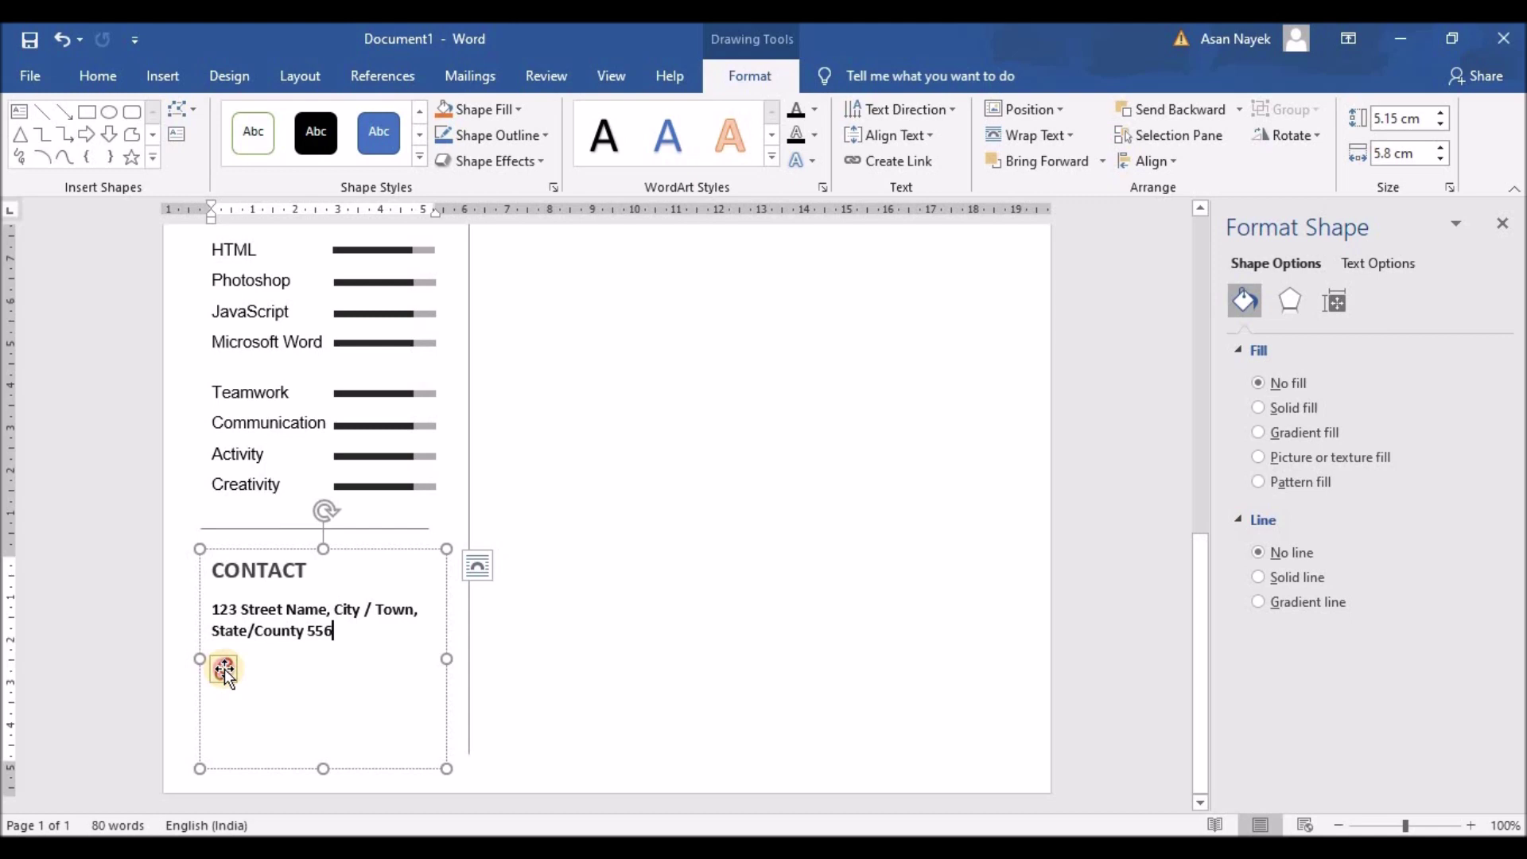
pyautogui.click(223, 668)
pyautogui.click(1259, 350)
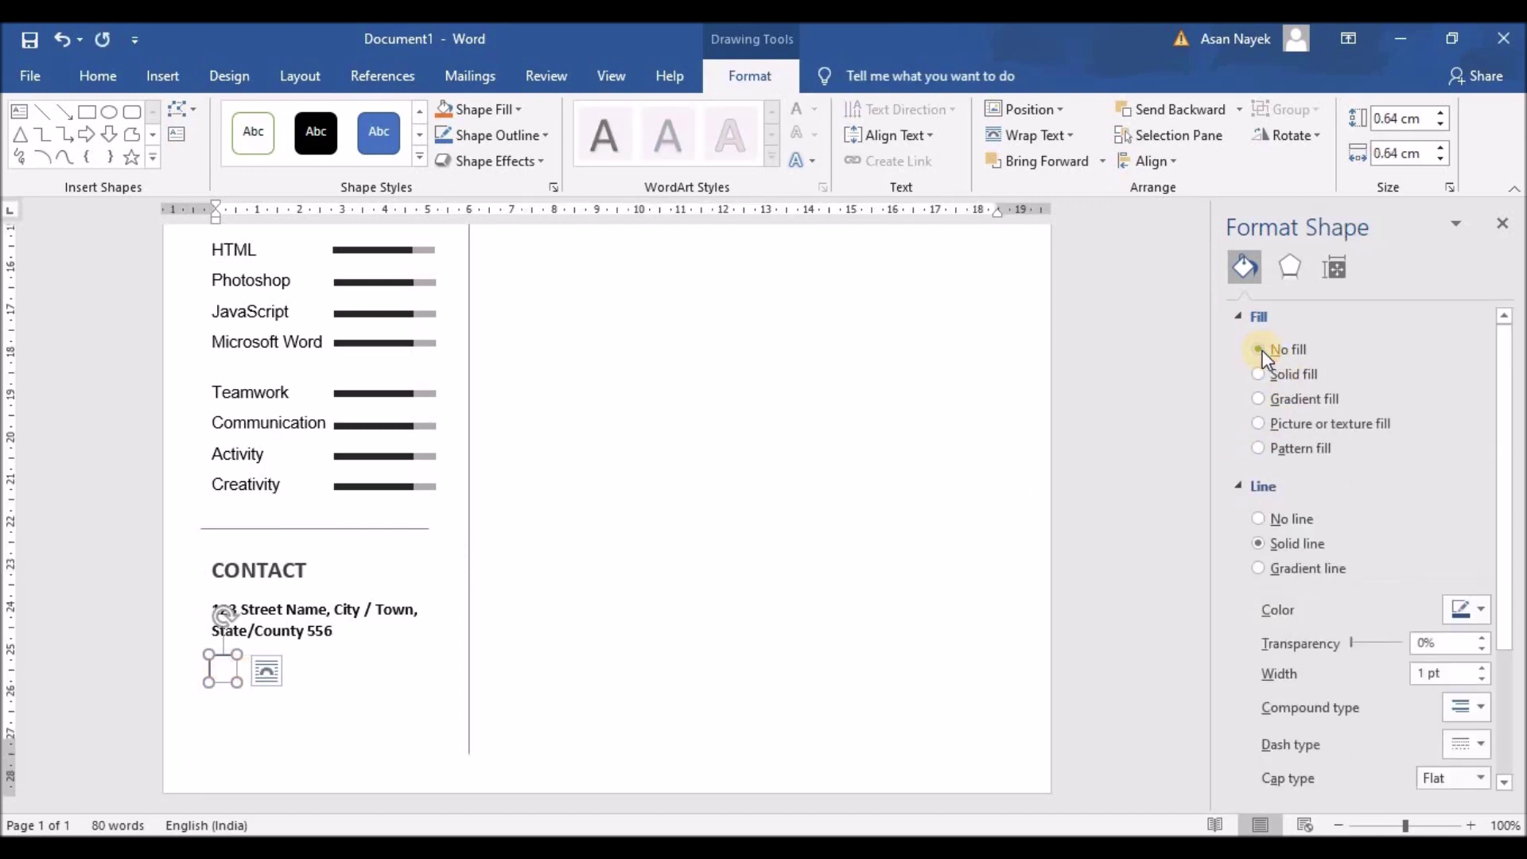
pyautogui.hotkey('ctrl', 'z')
pyautogui.click(1243, 319)
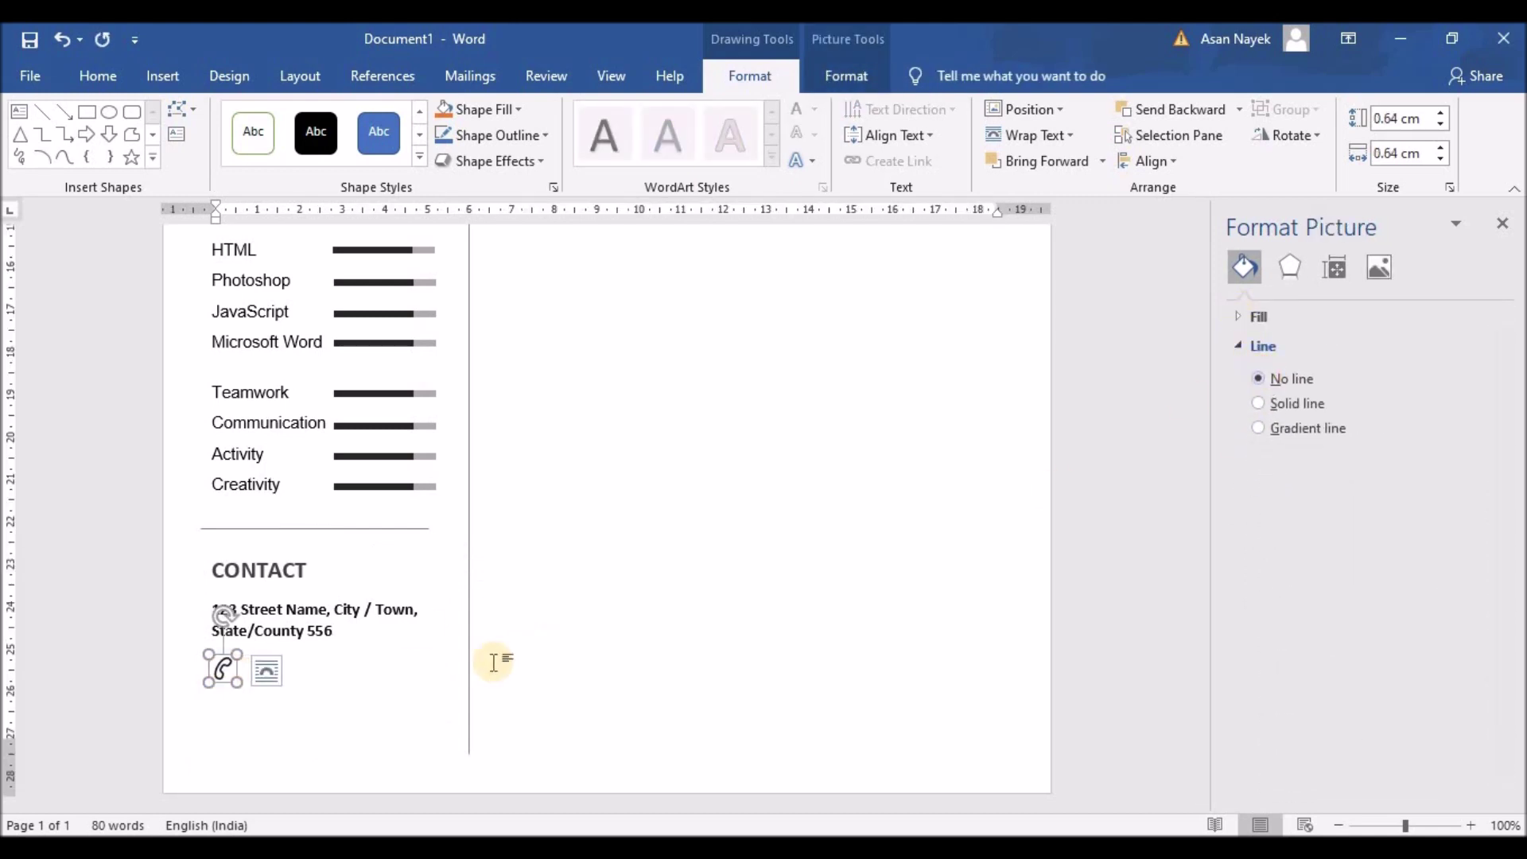
pyautogui.click(419, 692)
pyautogui.click(279, 613)
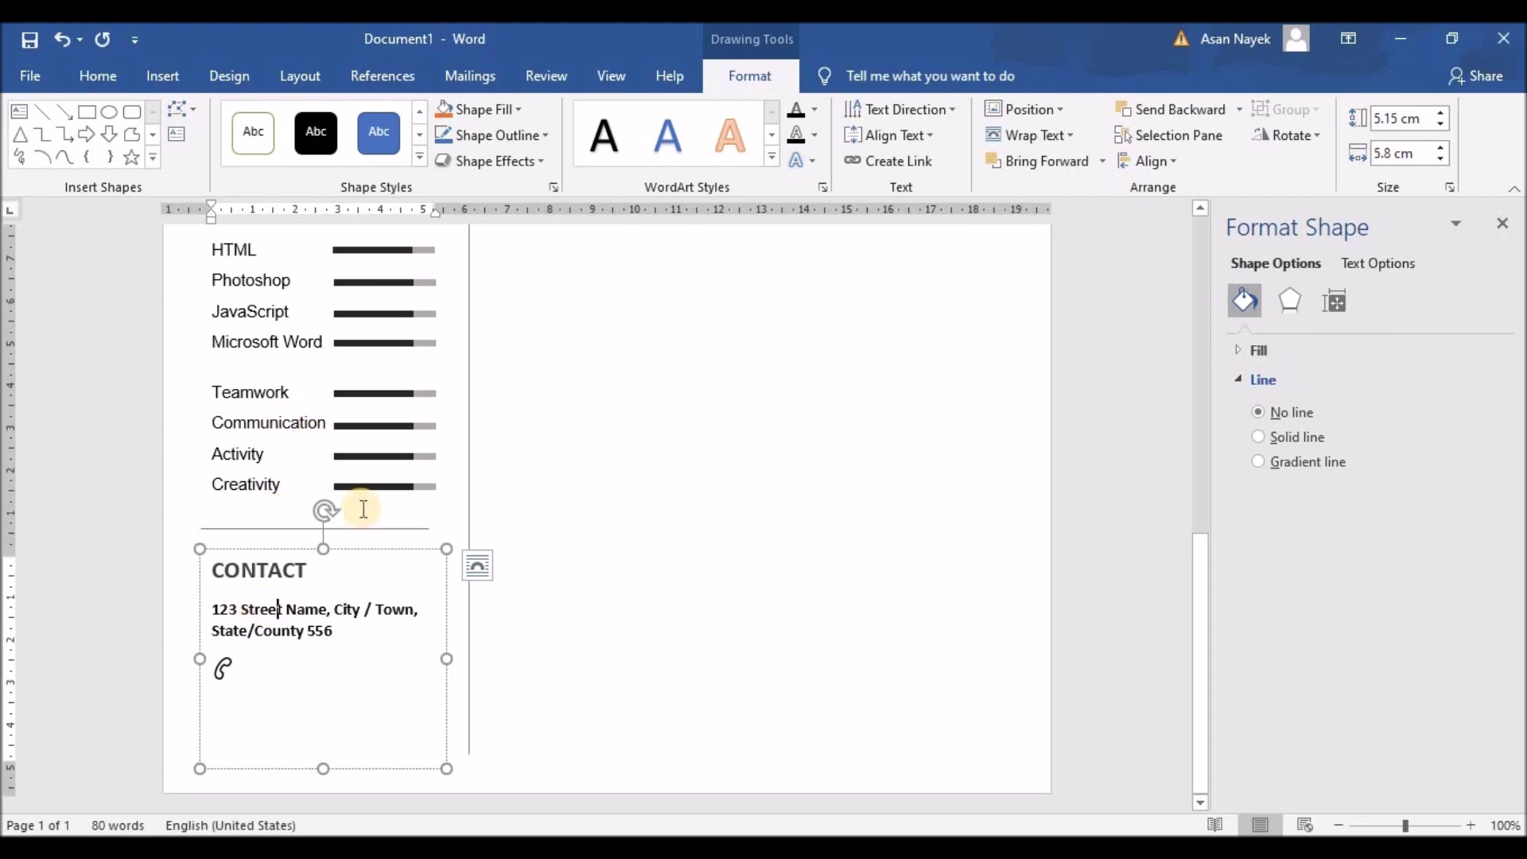
pyautogui.click(266, 660)
# Type 9 after 'State/County 556' and left-align the phone number line
pyautogui.click(338, 629)
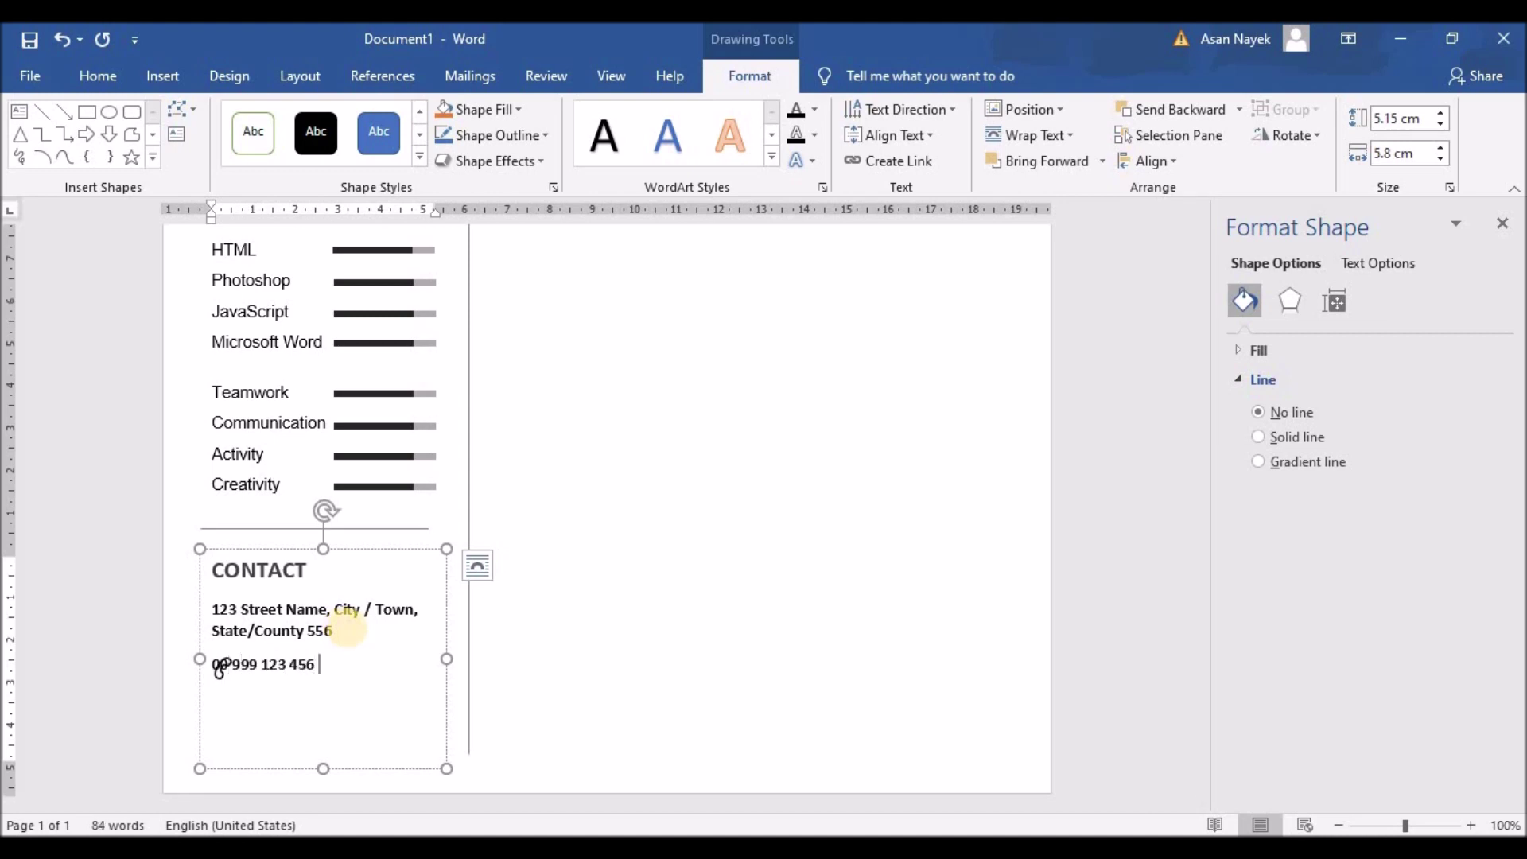
pyautogui.write('9')
pyautogui.moveTo(353, 665); pyautogui.dragTo(199, 667)
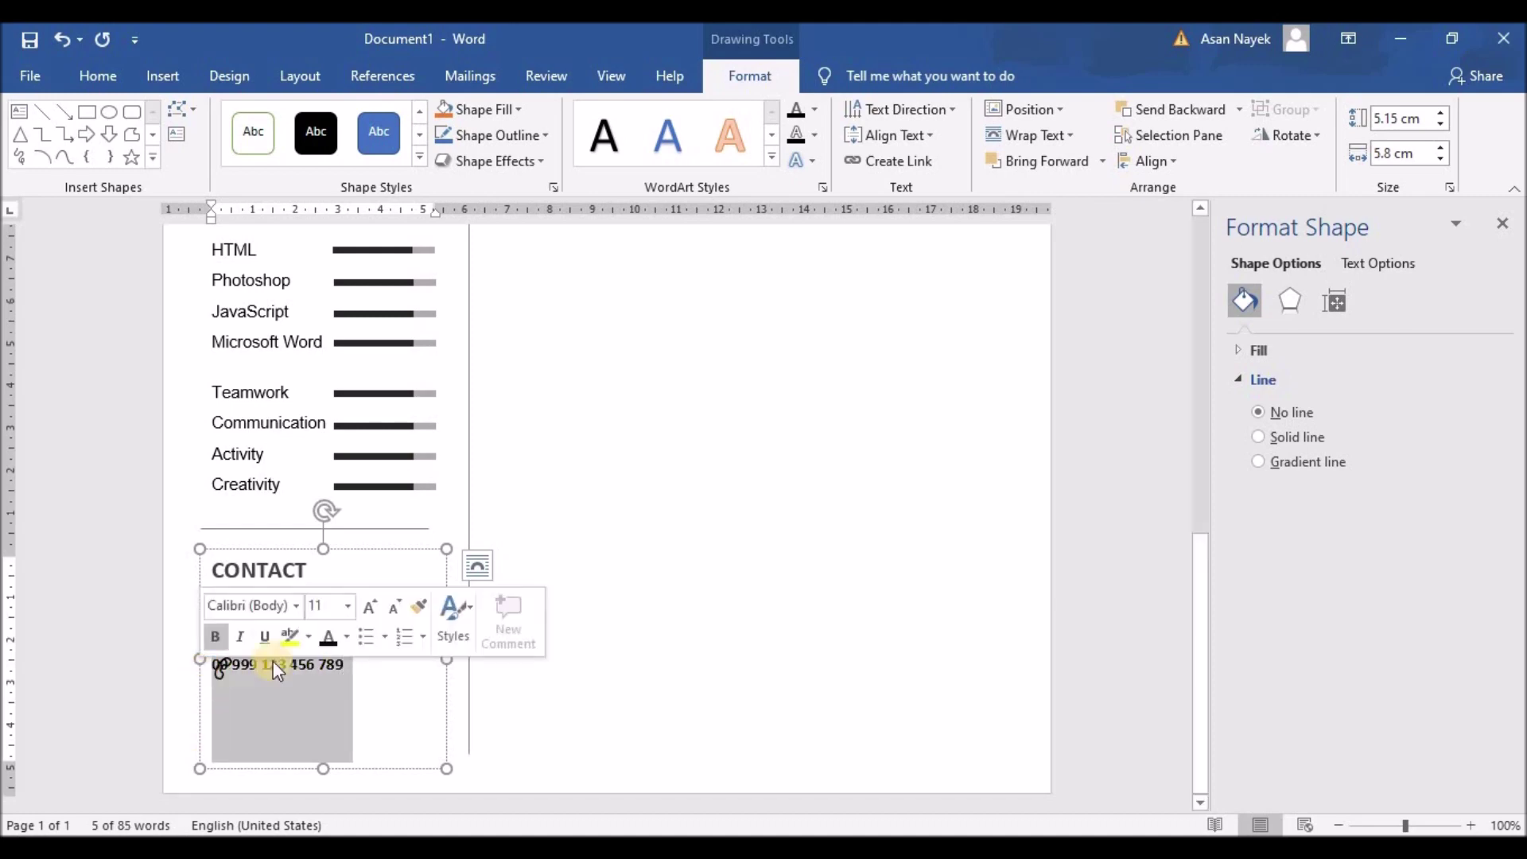
pyautogui.click(108, 75)
pyautogui.click(559, 153)
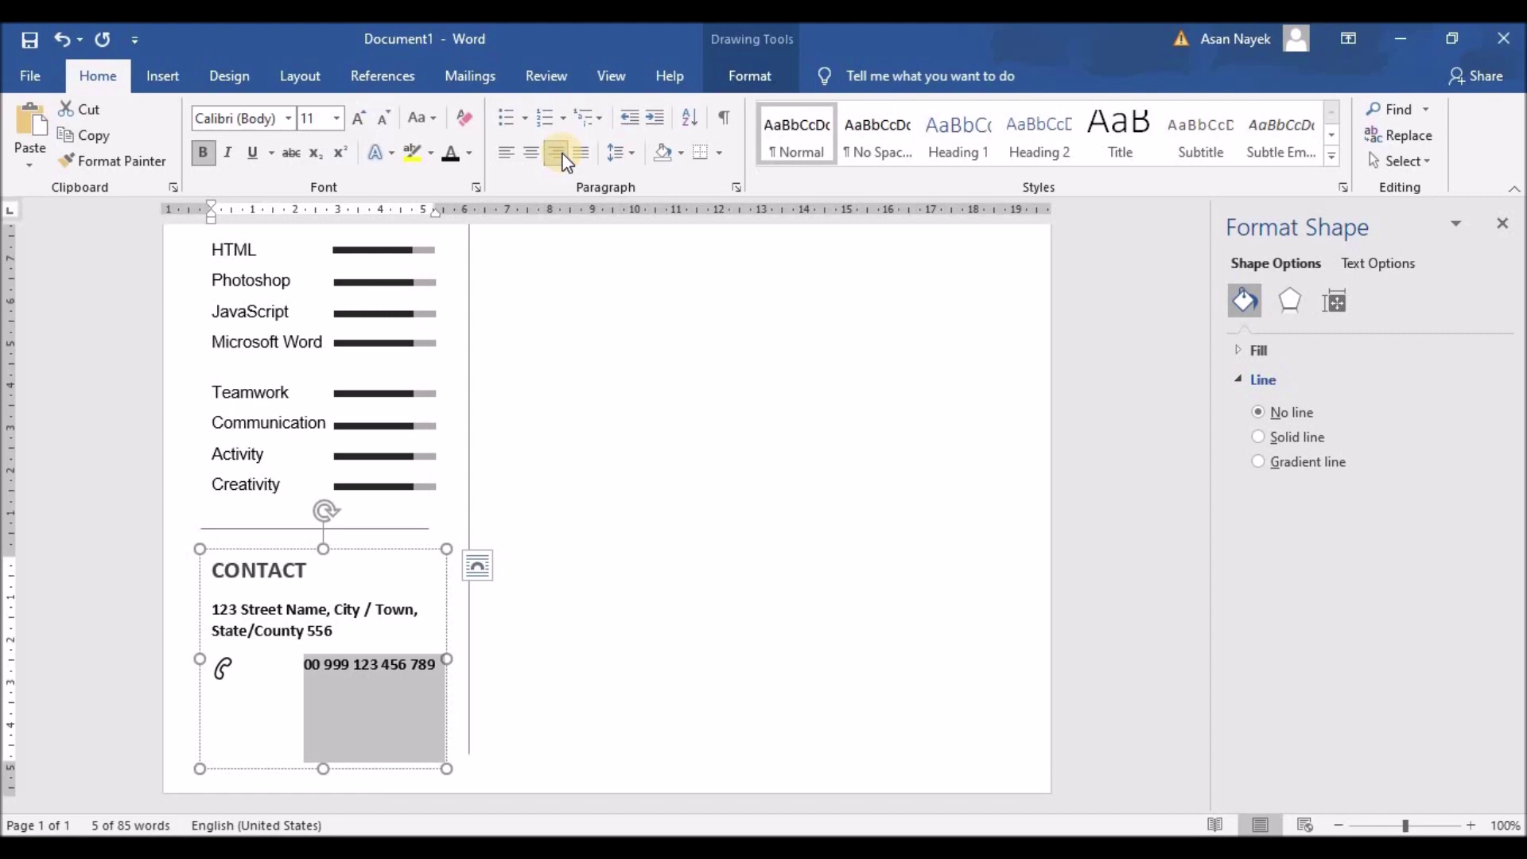
pyautogui.click(507, 152)
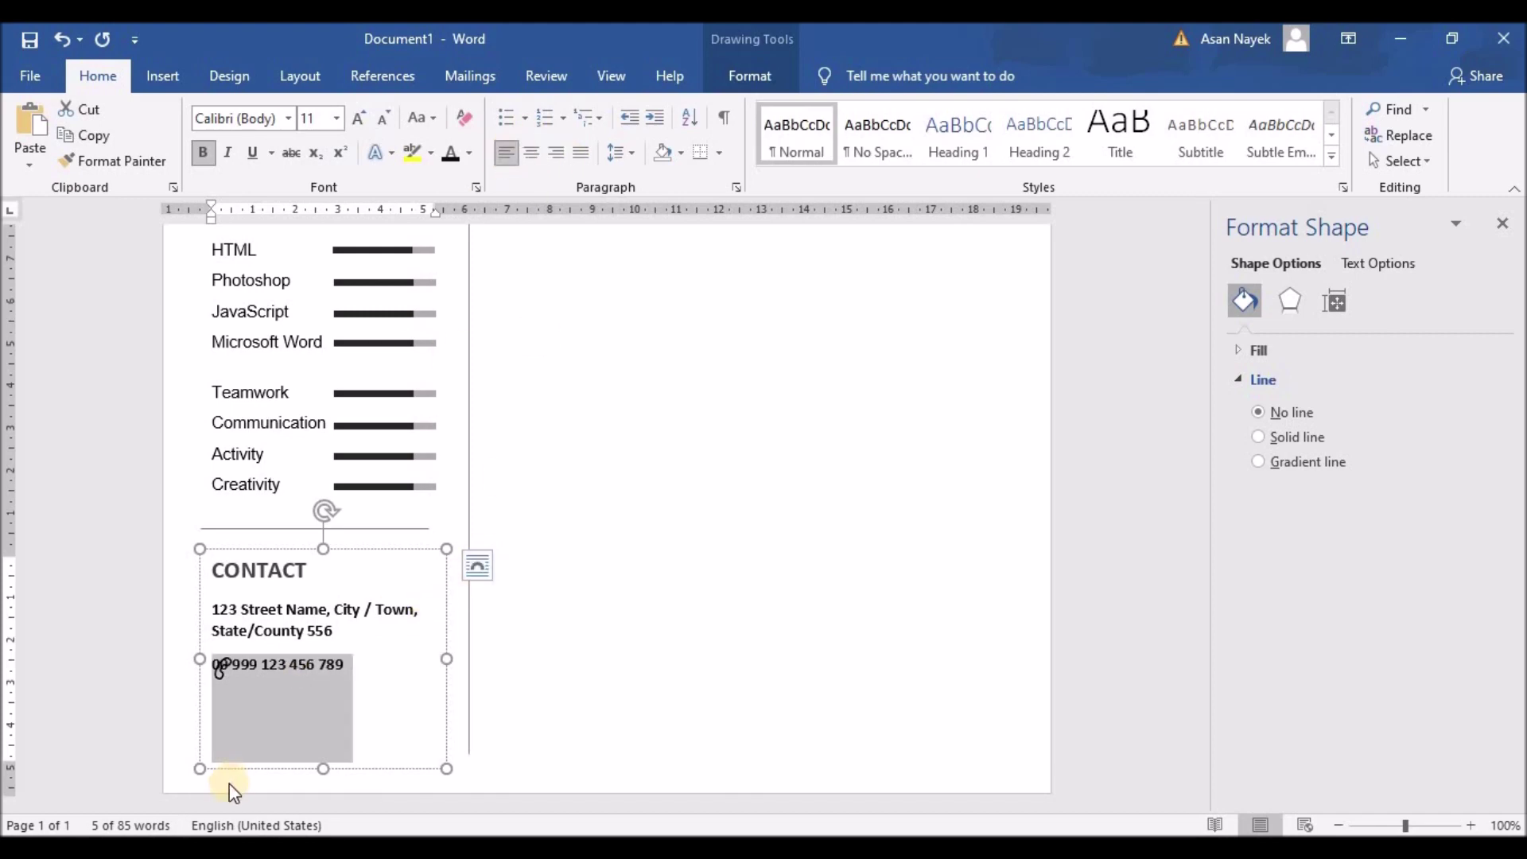
# Clear bold and grey shading from the phone number and nudge the phone icon up
pyautogui.click(215, 660)
pyautogui.click(294, 662)
pyautogui.click(323, 664)
pyautogui.click(215, 664)
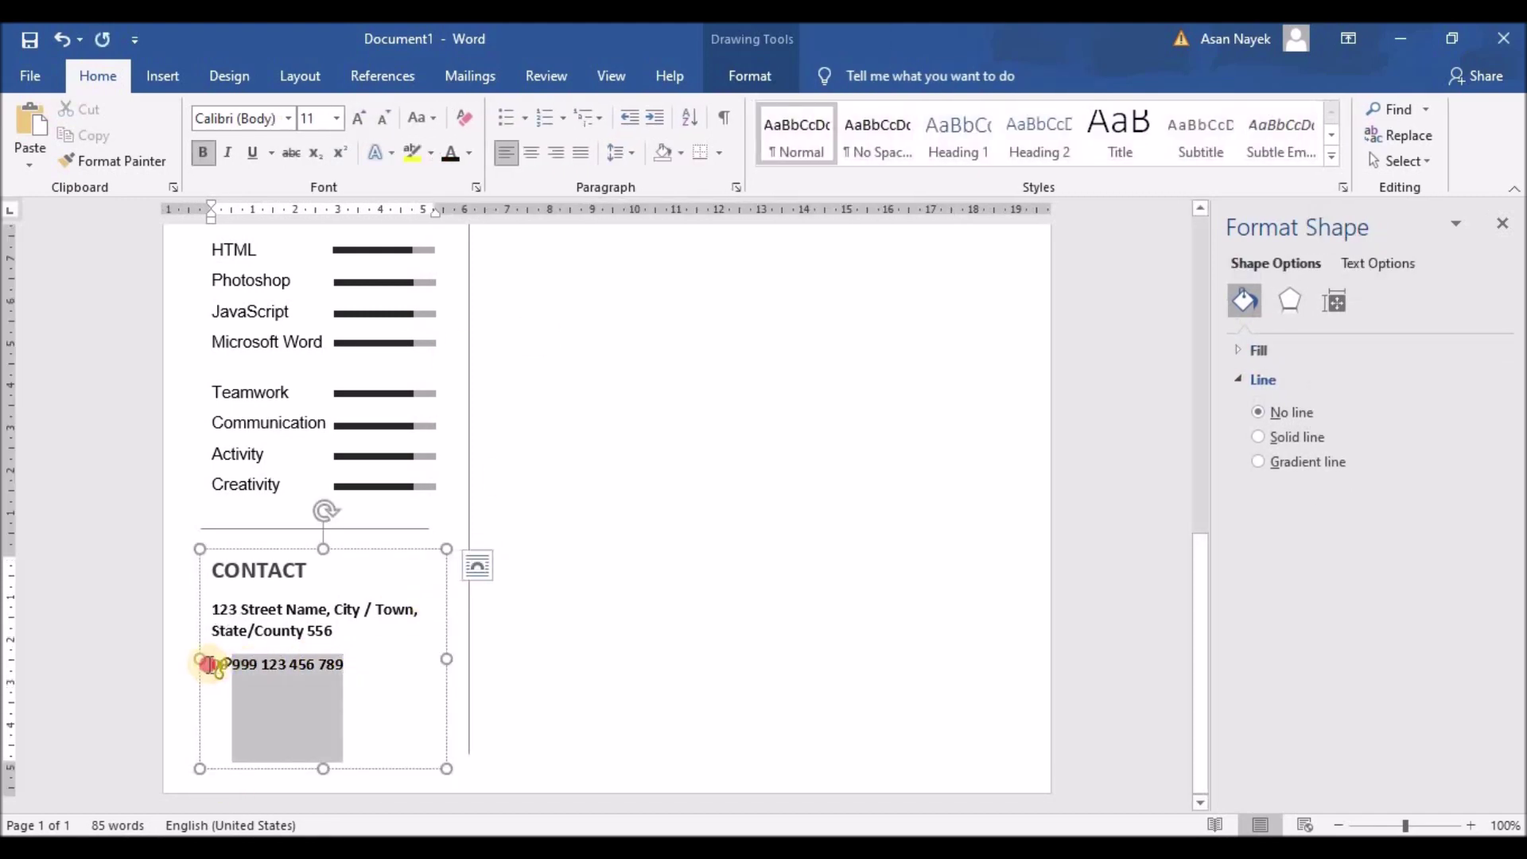
pyautogui.click(203, 152)
pyautogui.click(266, 668)
pyautogui.click(305, 664)
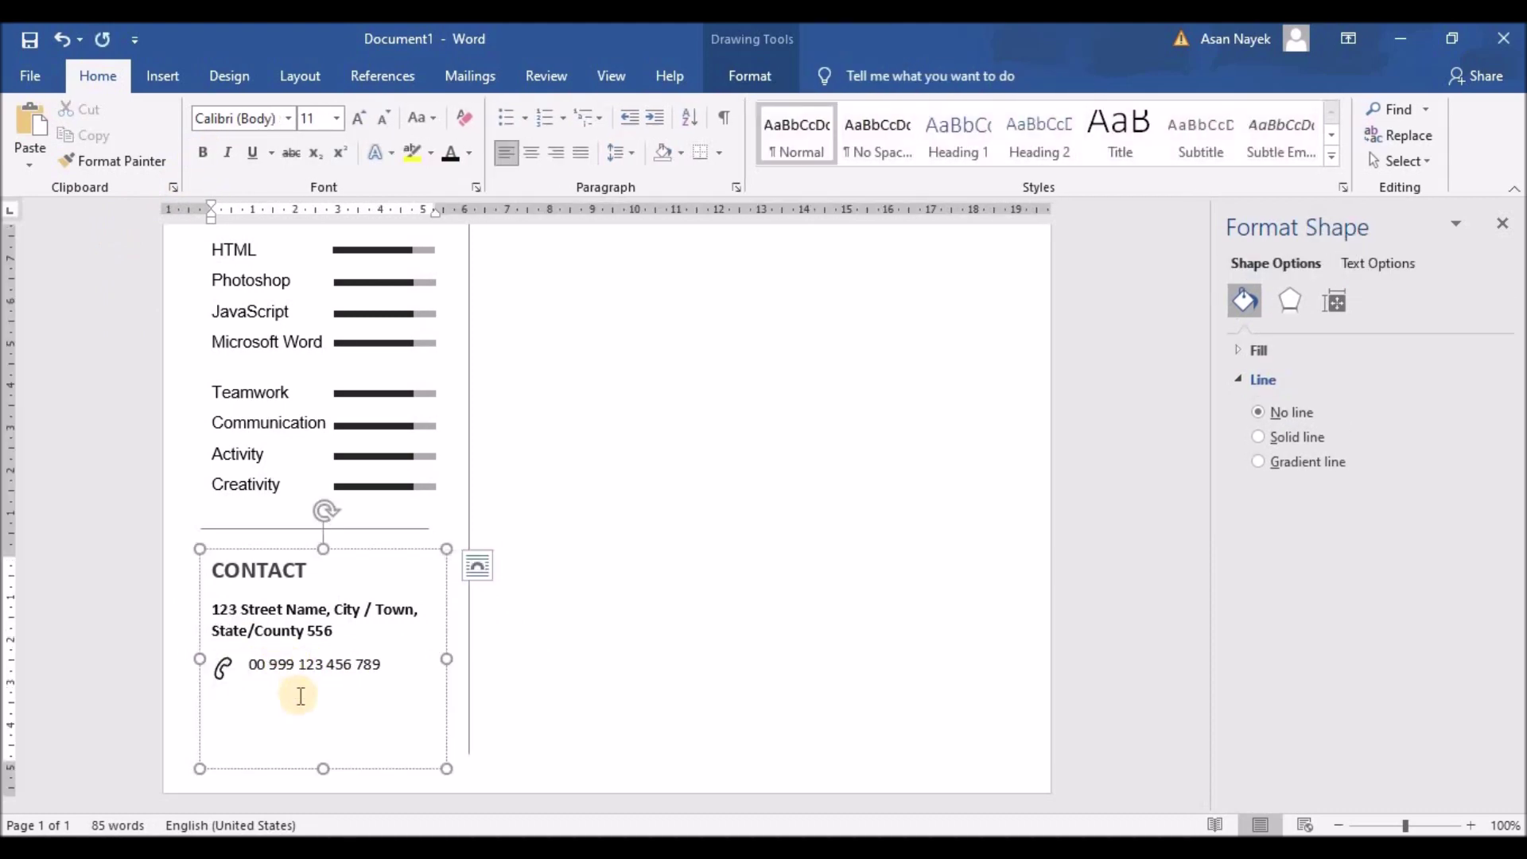
pyautogui.click(223, 668)
pyautogui.press('Up')
pyautogui.press('Up')
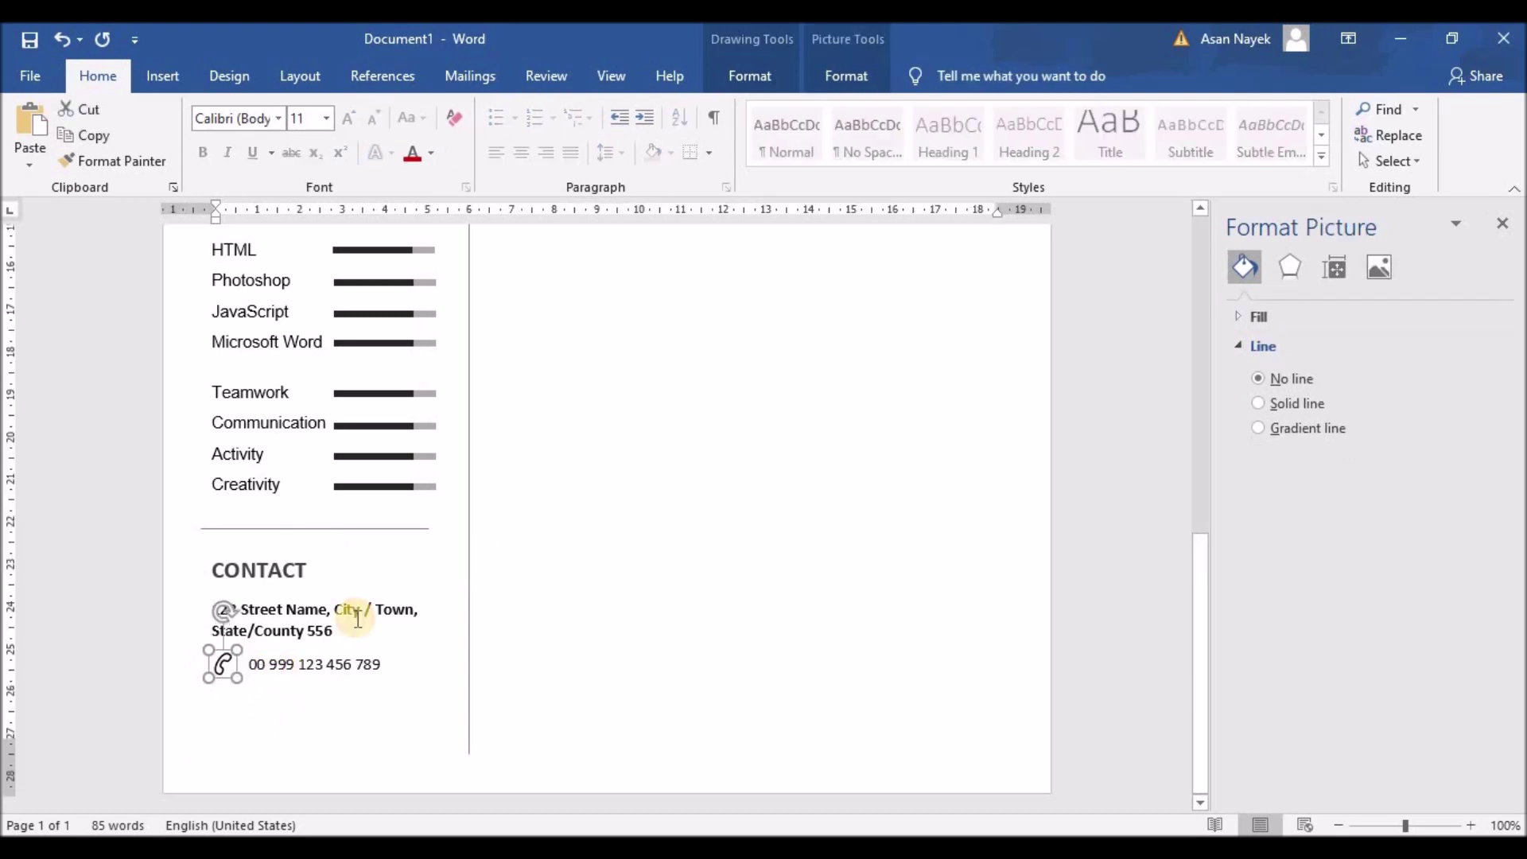
pyautogui.click(416, 634)
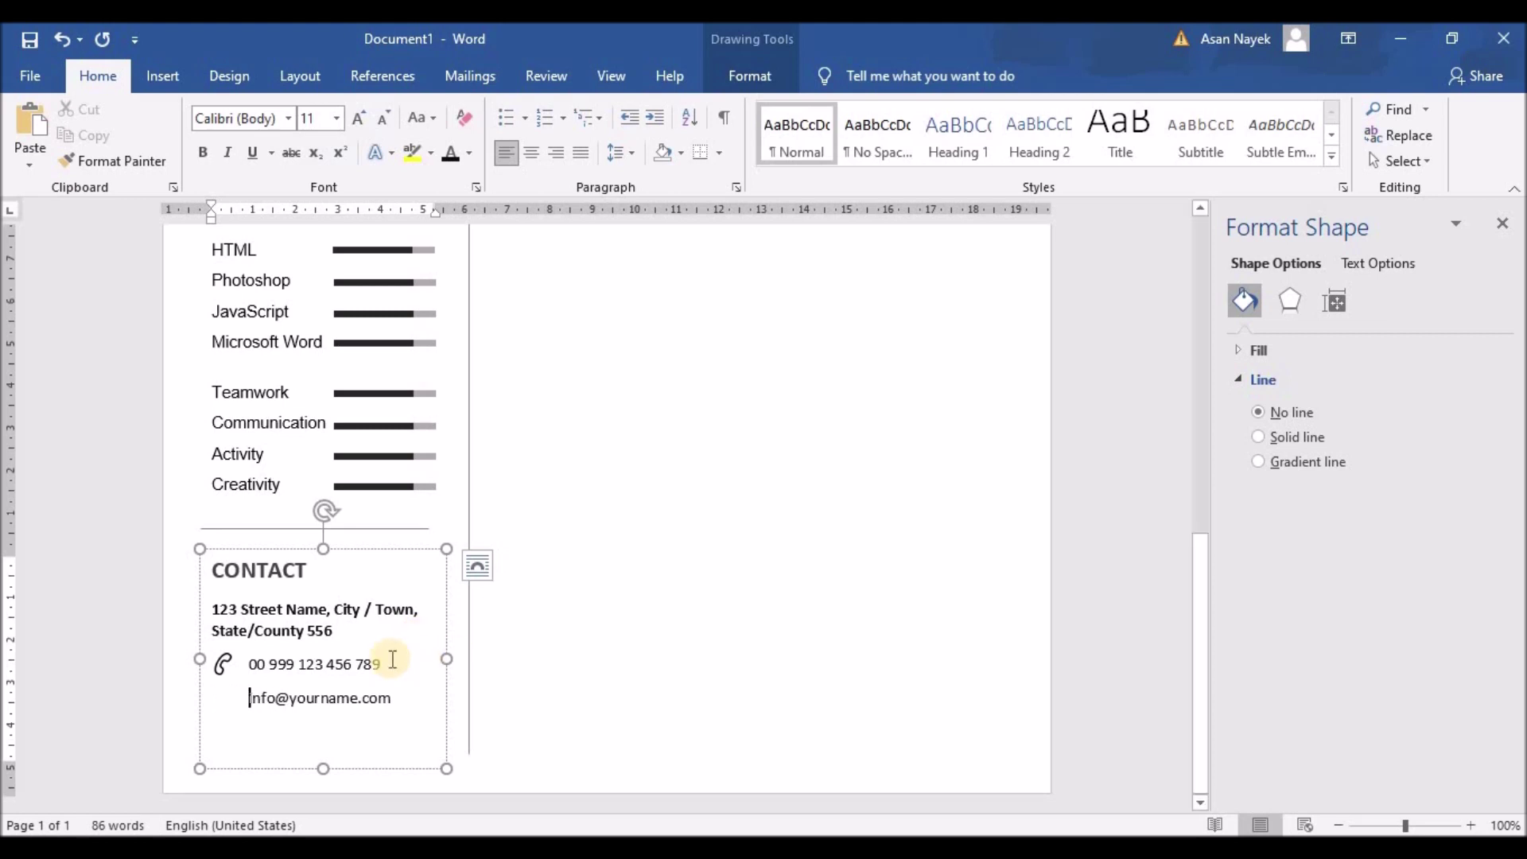
pyautogui.click(394, 697)
pyautogui.press('Return')
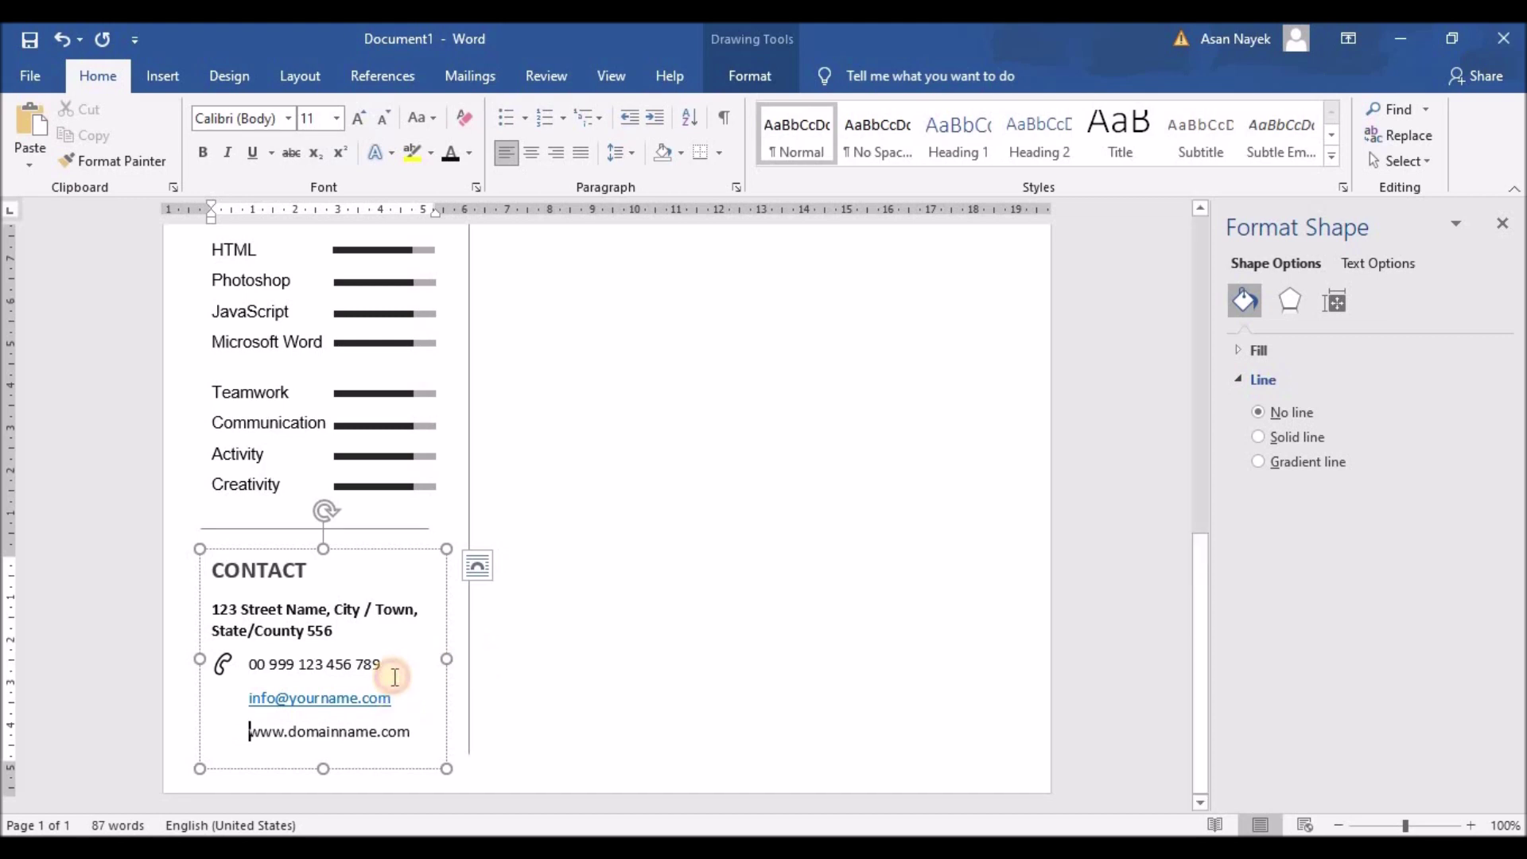
pyautogui.doubleClick(314, 699)
# Remove the e-mail hyperlink and copy the phone icon beside the e-mail line
pyautogui.rightClick(313, 699)
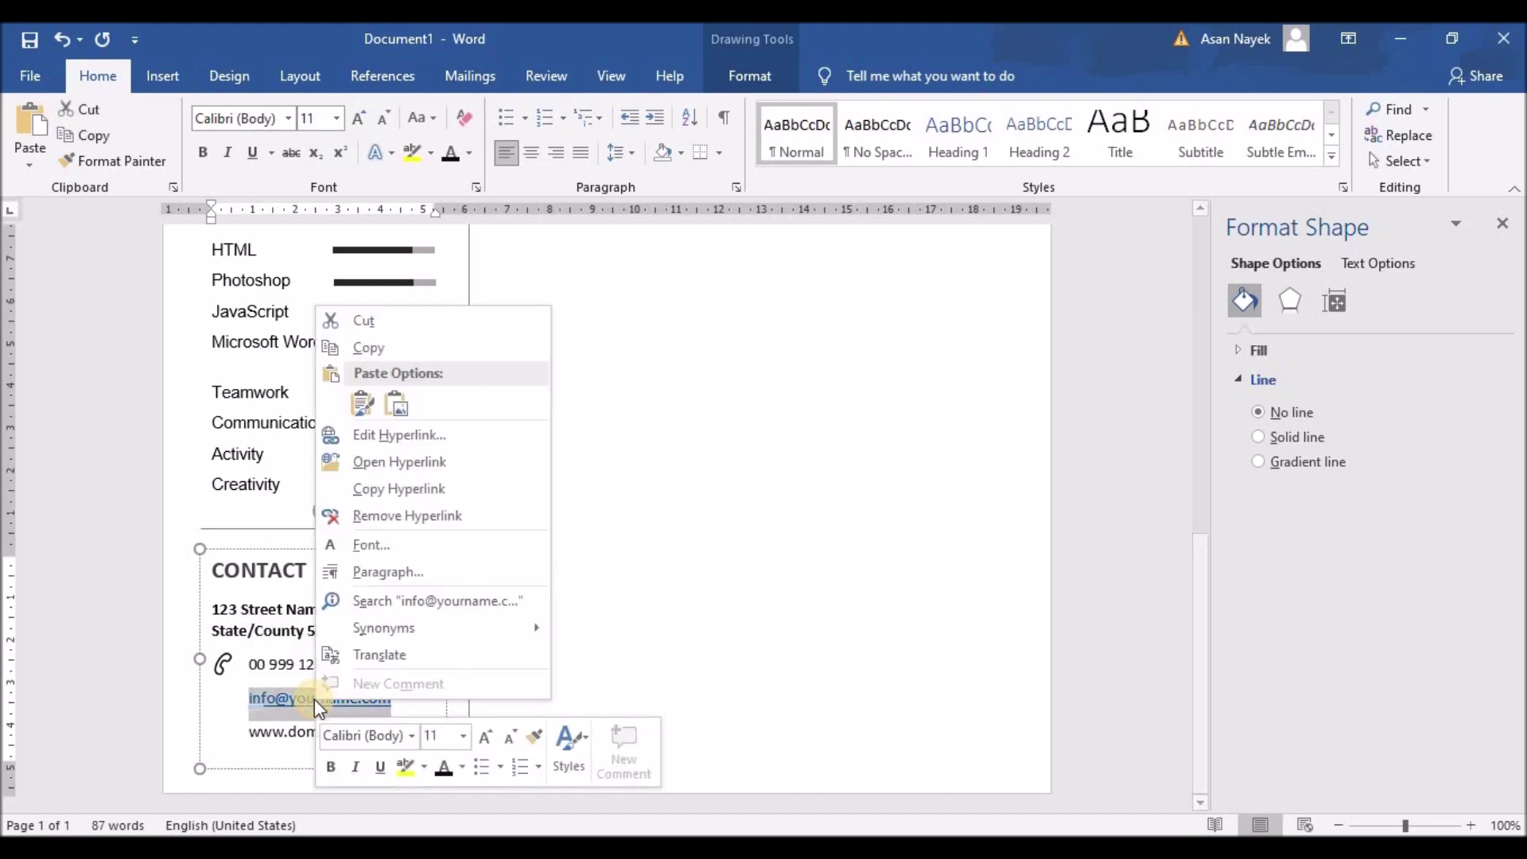
pyautogui.click(390, 513)
pyautogui.click(226, 664)
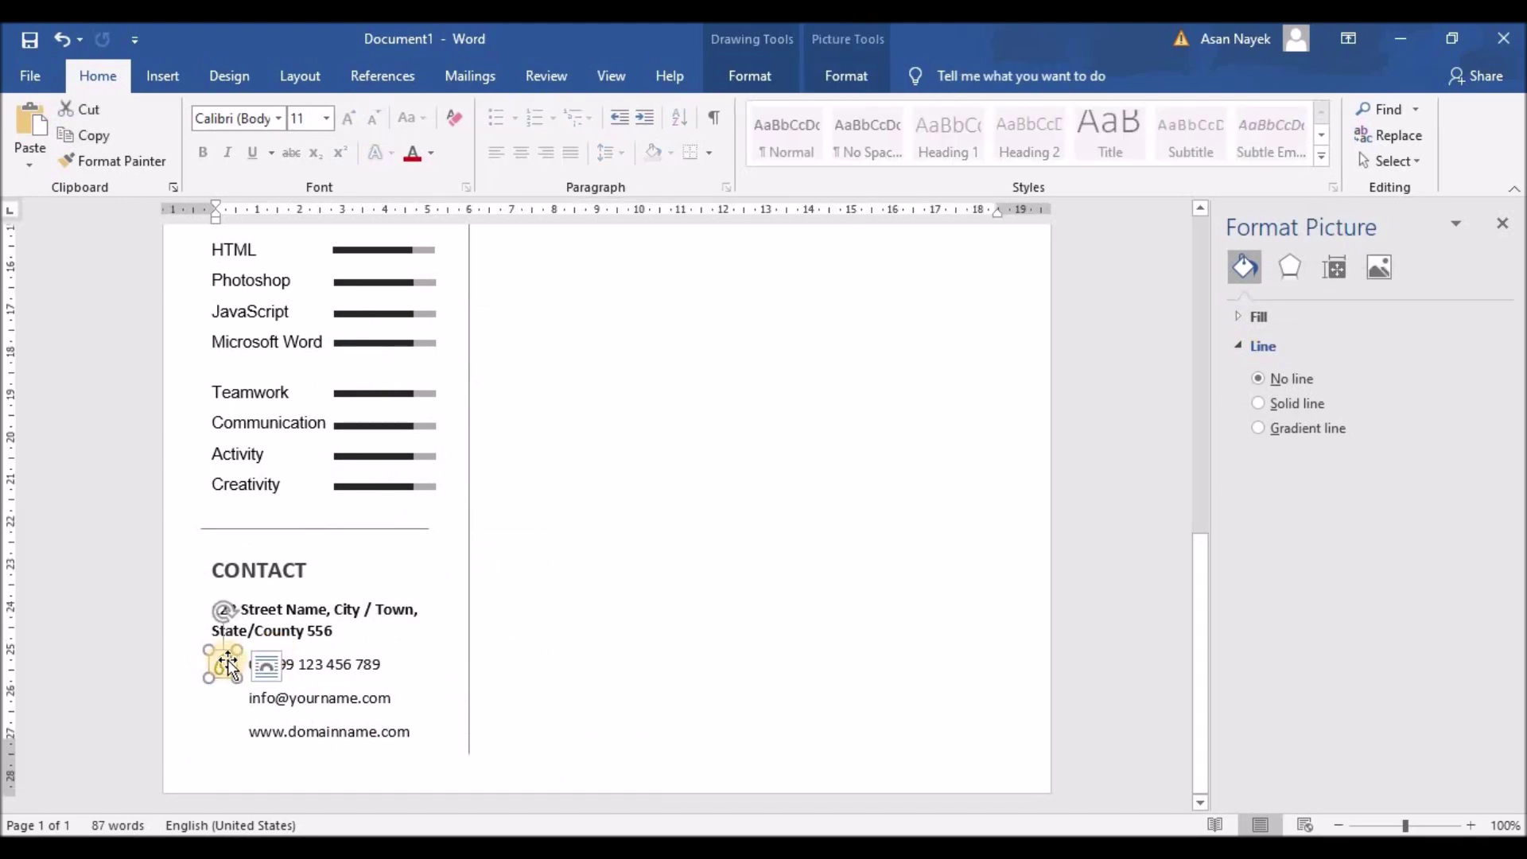
pyautogui.moveTo(231, 668); pyautogui.dragTo(227, 699)
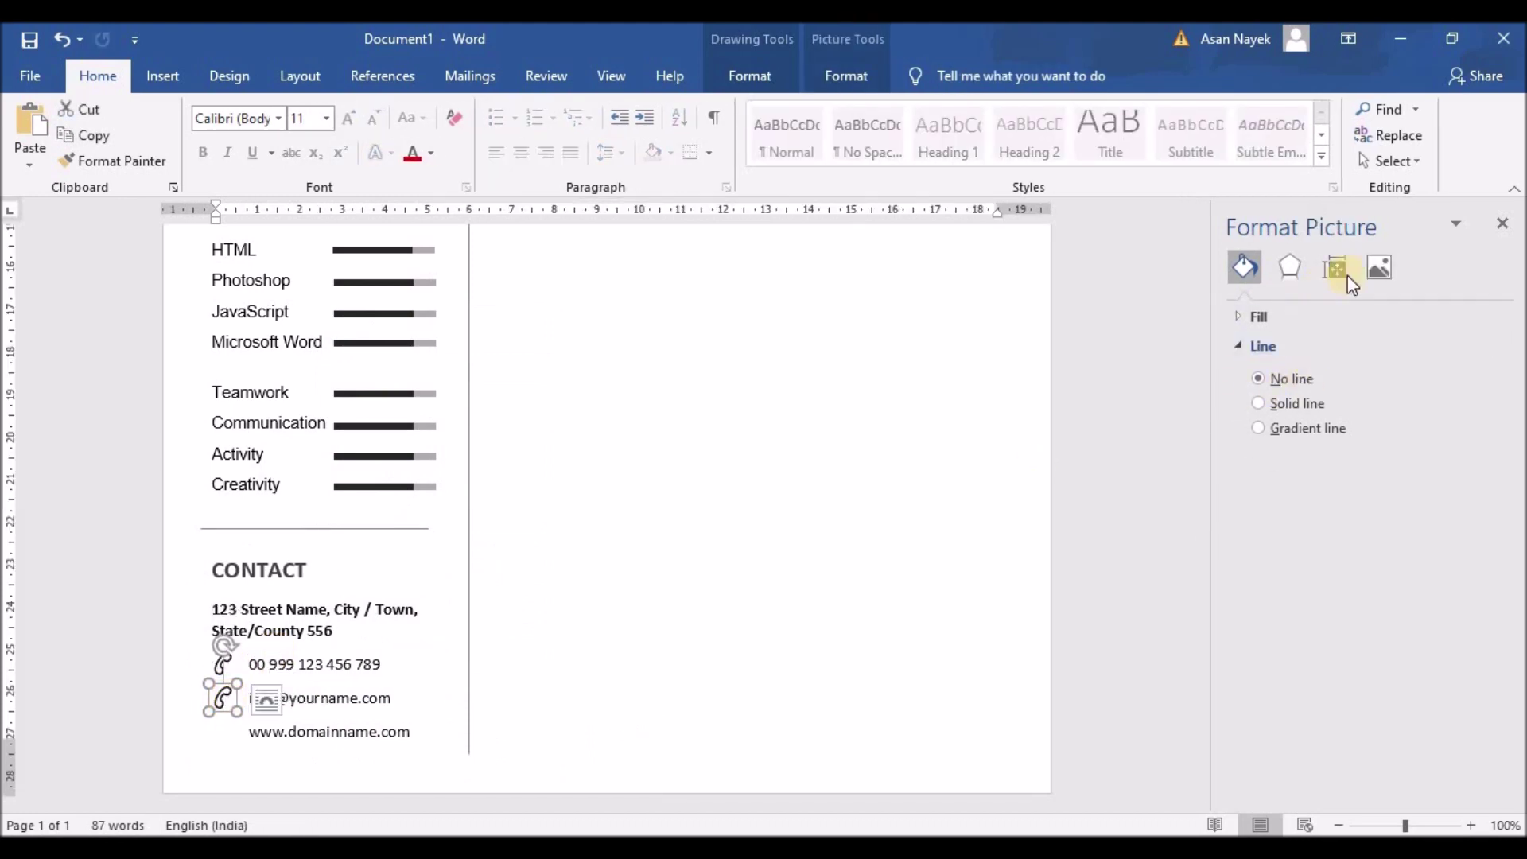
# Replace the copied icon's picture fill with the envelope icon file
pyautogui.click(1378, 269)
pyautogui.click(1249, 269)
pyautogui.click(1238, 318)
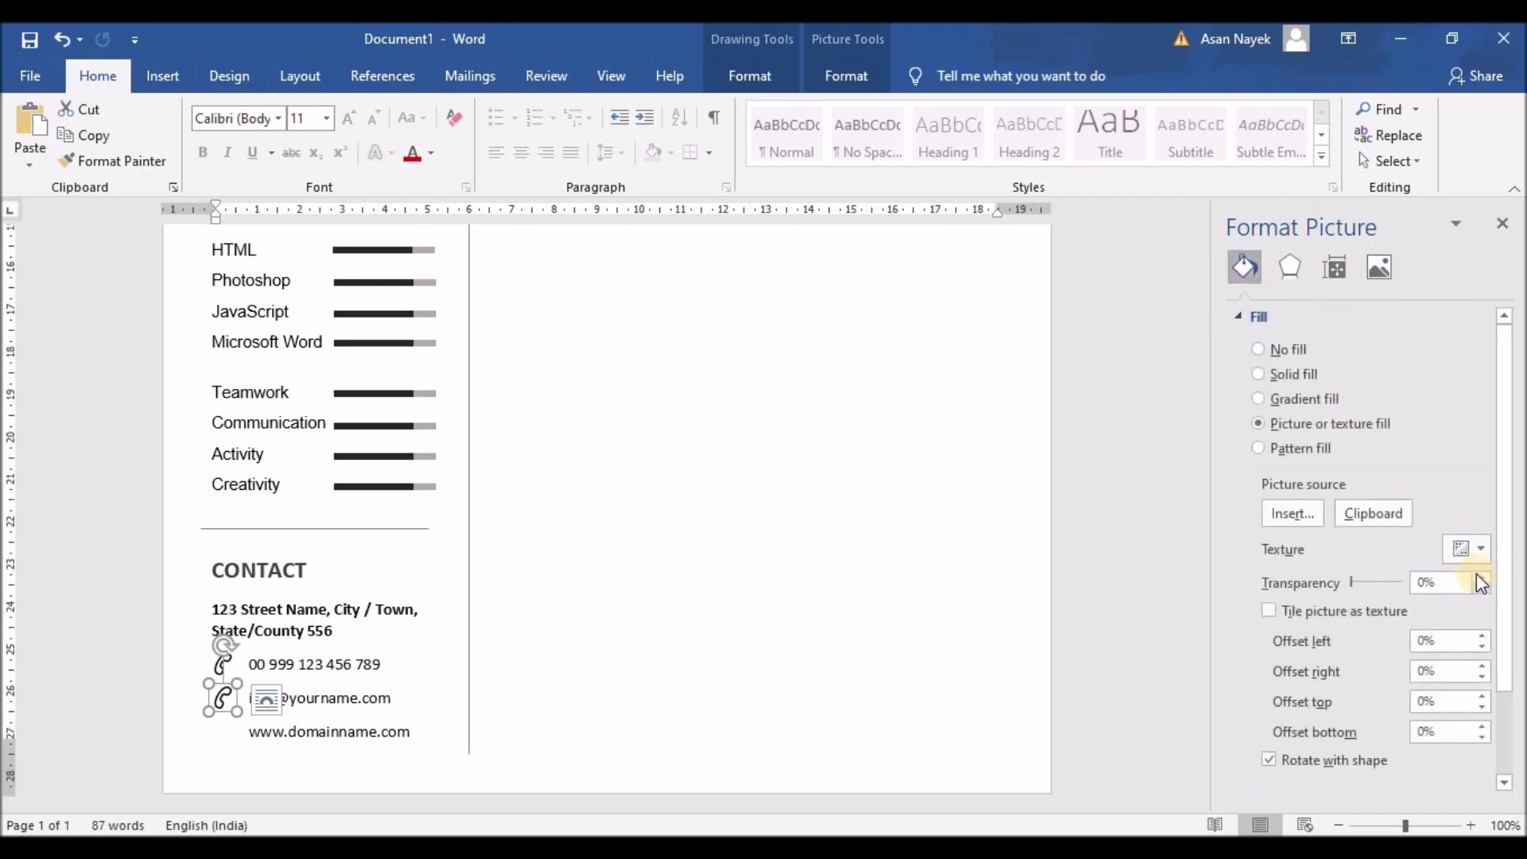
pyautogui.scroll(-3, 1406, 486)
pyautogui.click(1306, 412)
pyautogui.click(716, 322)
pyautogui.scroll(-10, 462, 334)
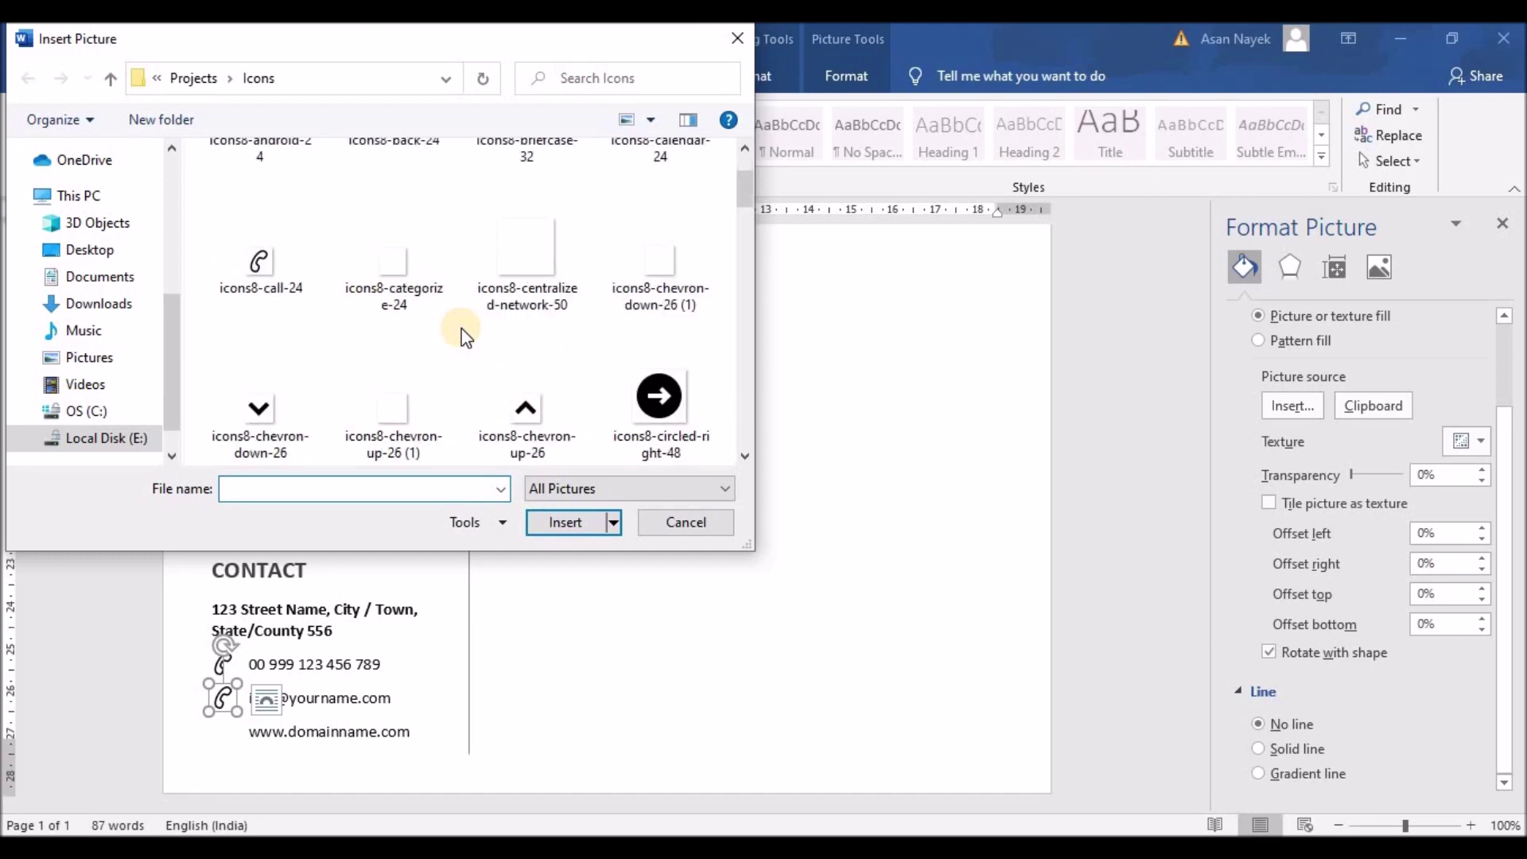
pyautogui.click(270, 286)
pyautogui.click(564, 525)
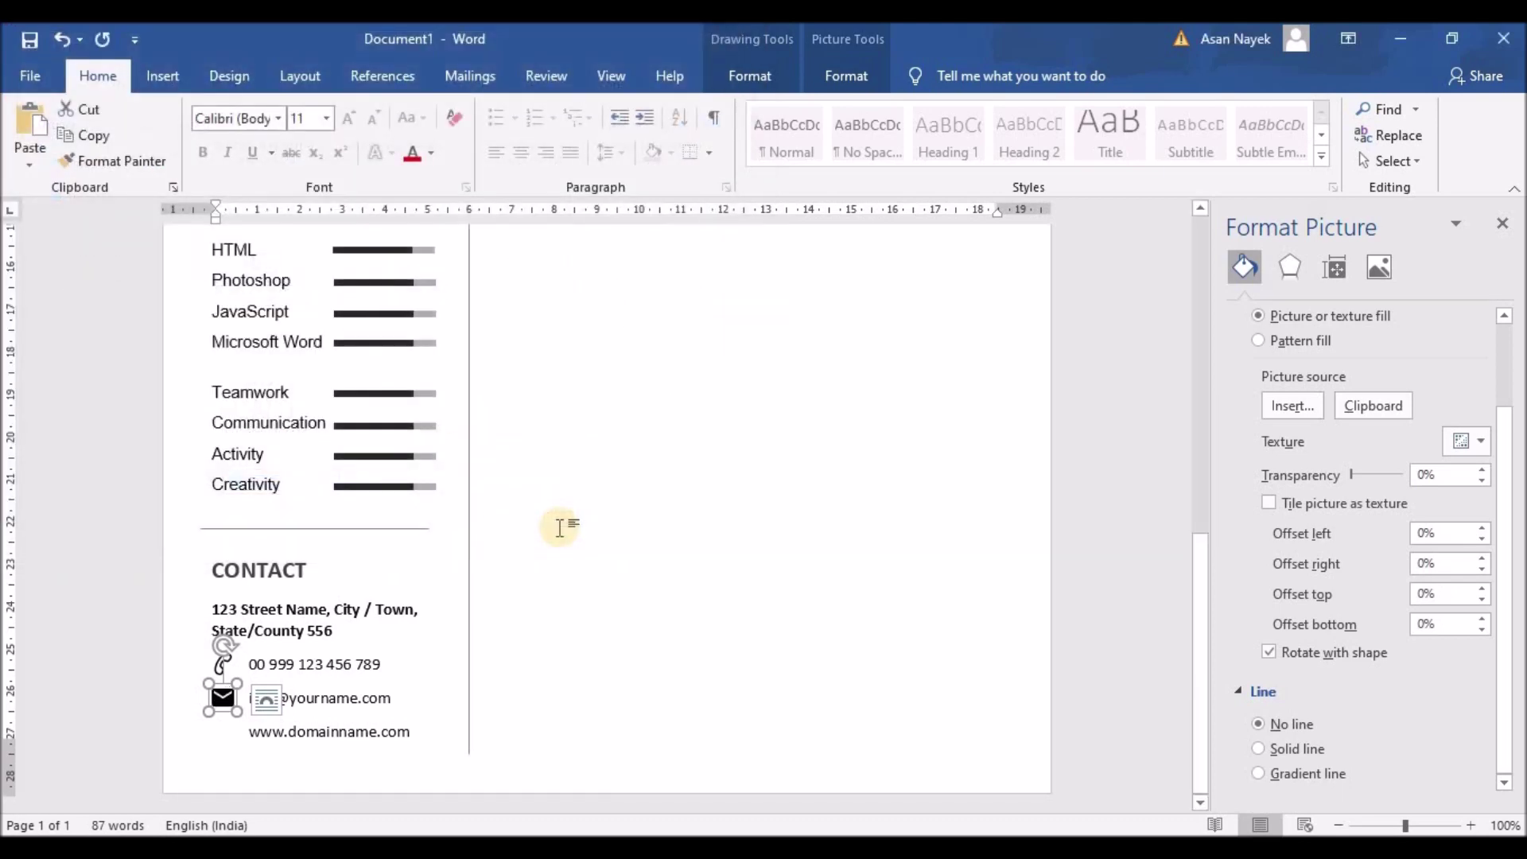
# Copy the icon beside the web address and fill it with the website globe icon
pyautogui.click(225, 697)
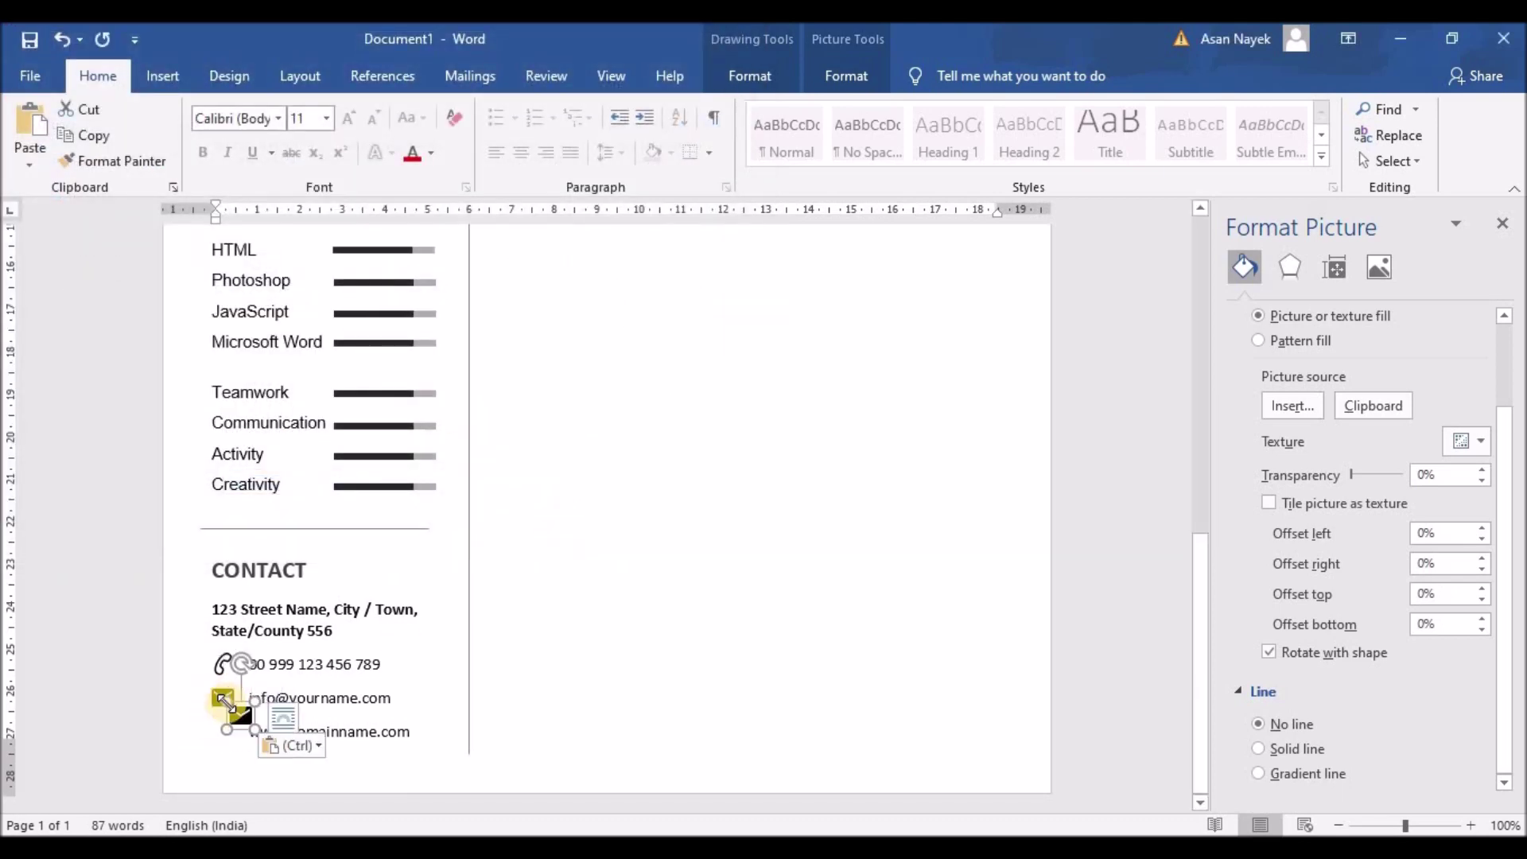
pyautogui.click(221, 731)
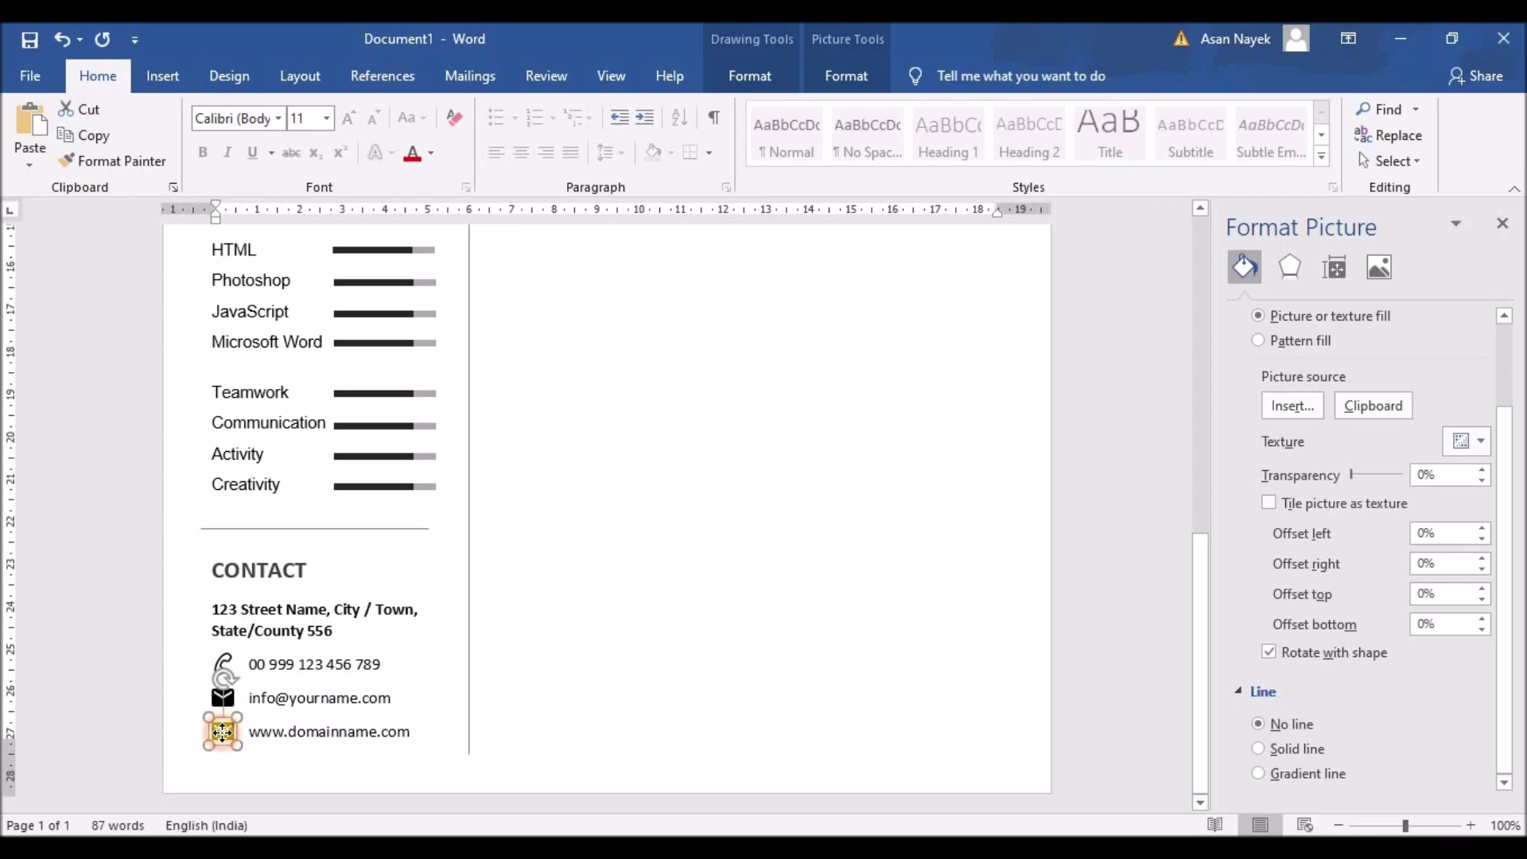
pyautogui.click(1291, 406)
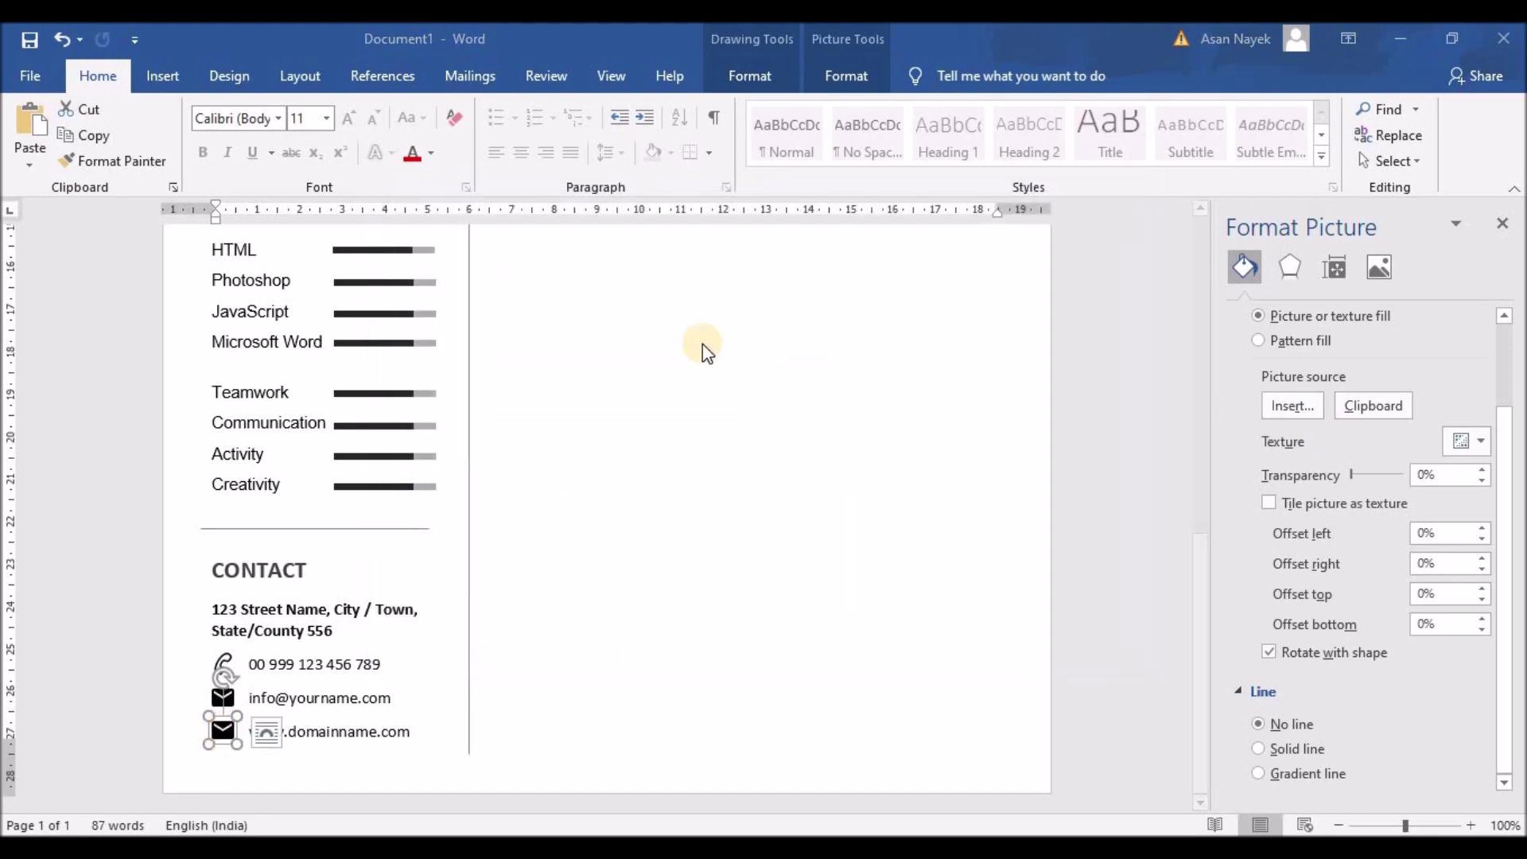
pyautogui.scroll(-10, 596, 362)
pyautogui.scroll(-10, 596, 364)
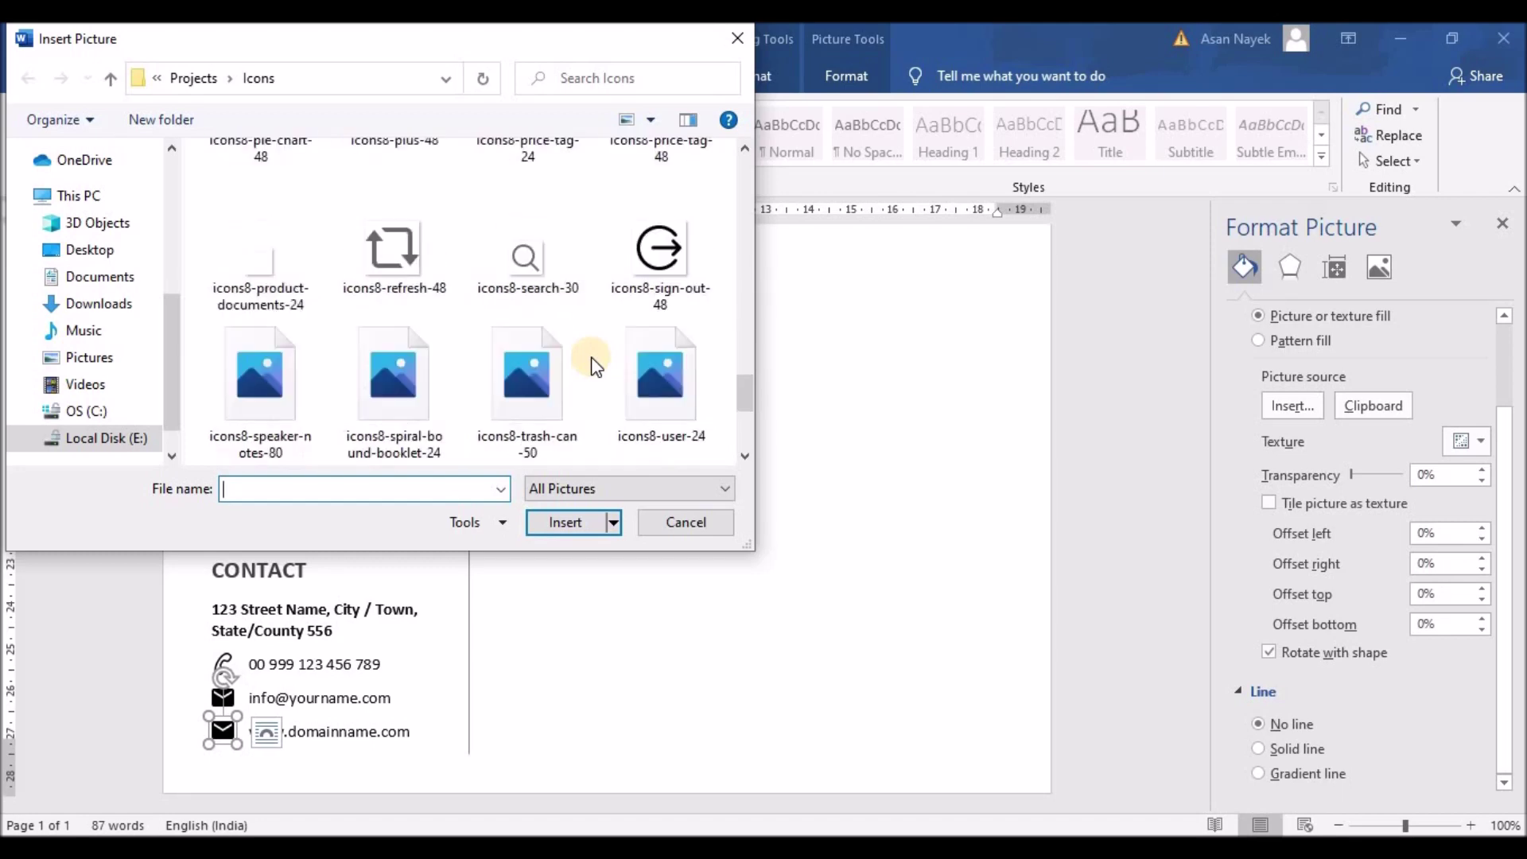
pyautogui.scroll(-5, 595, 366)
pyautogui.click(394, 378)
pyautogui.click(564, 522)
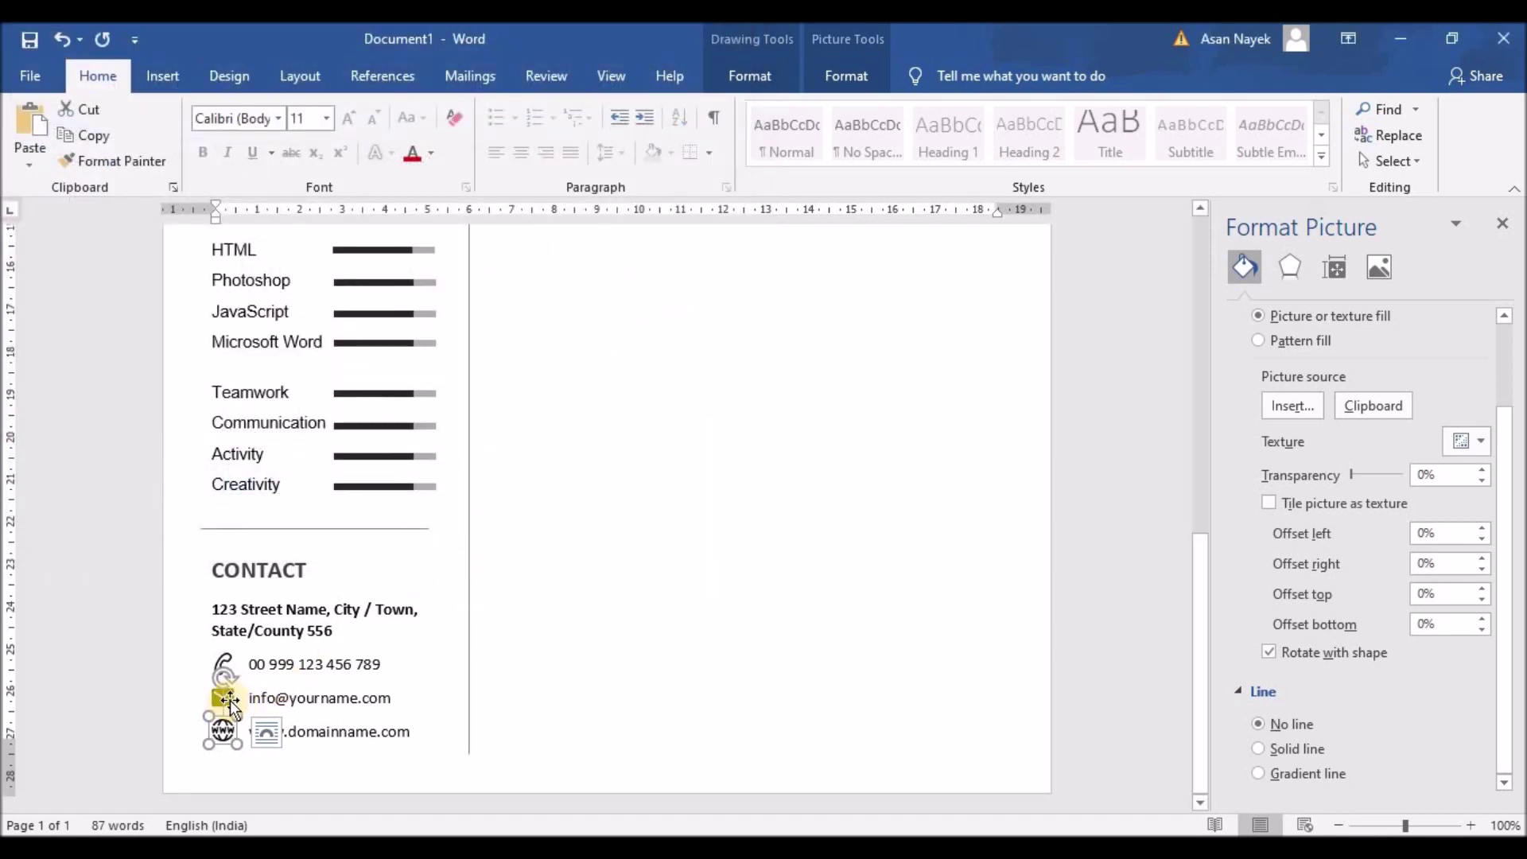
pyautogui.click(583, 551)
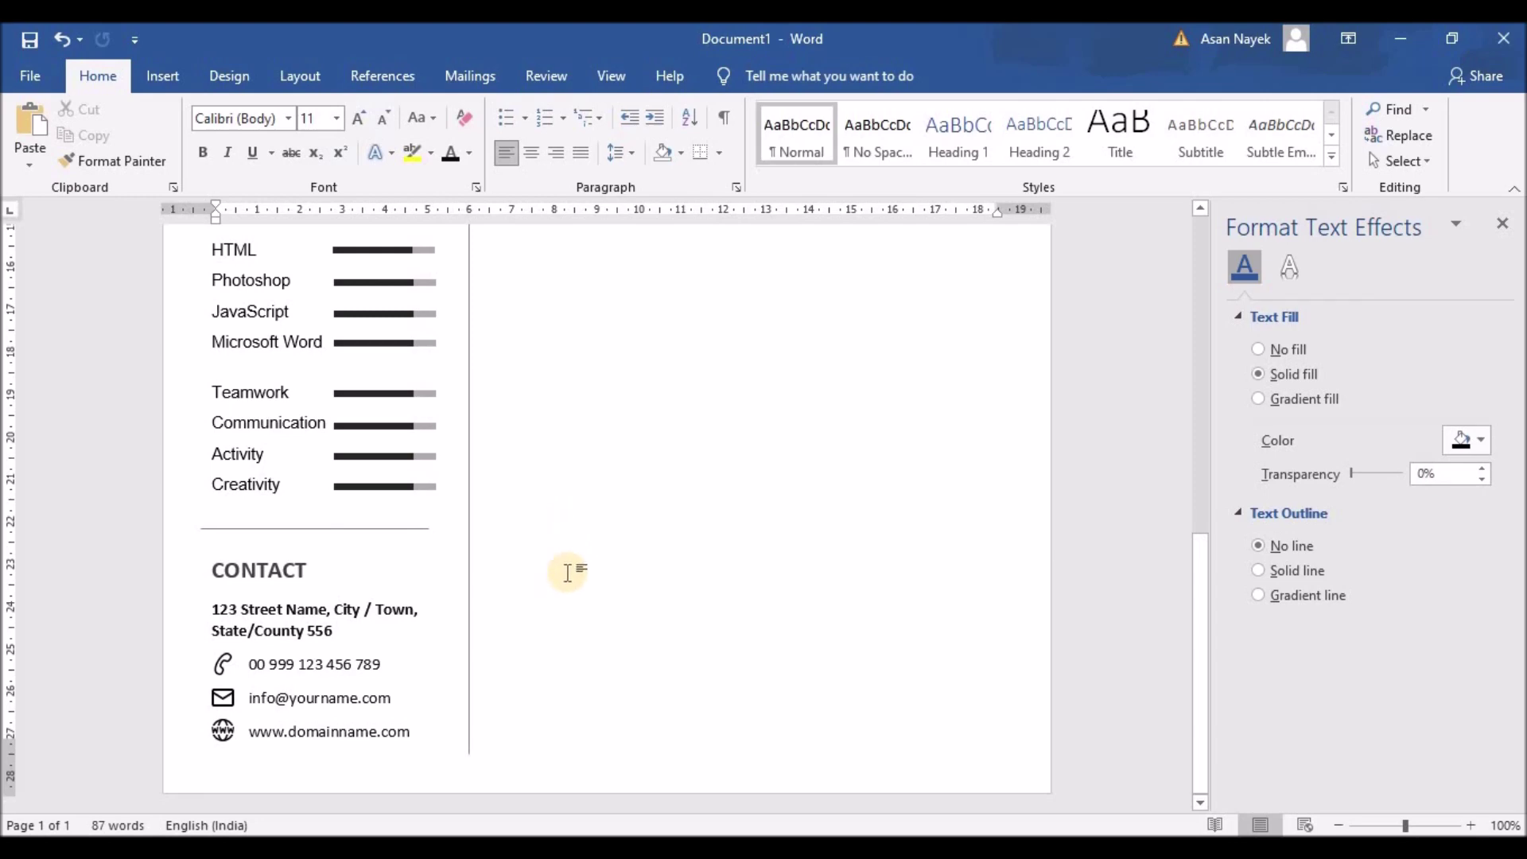
pyautogui.scroll(3, 567, 567)
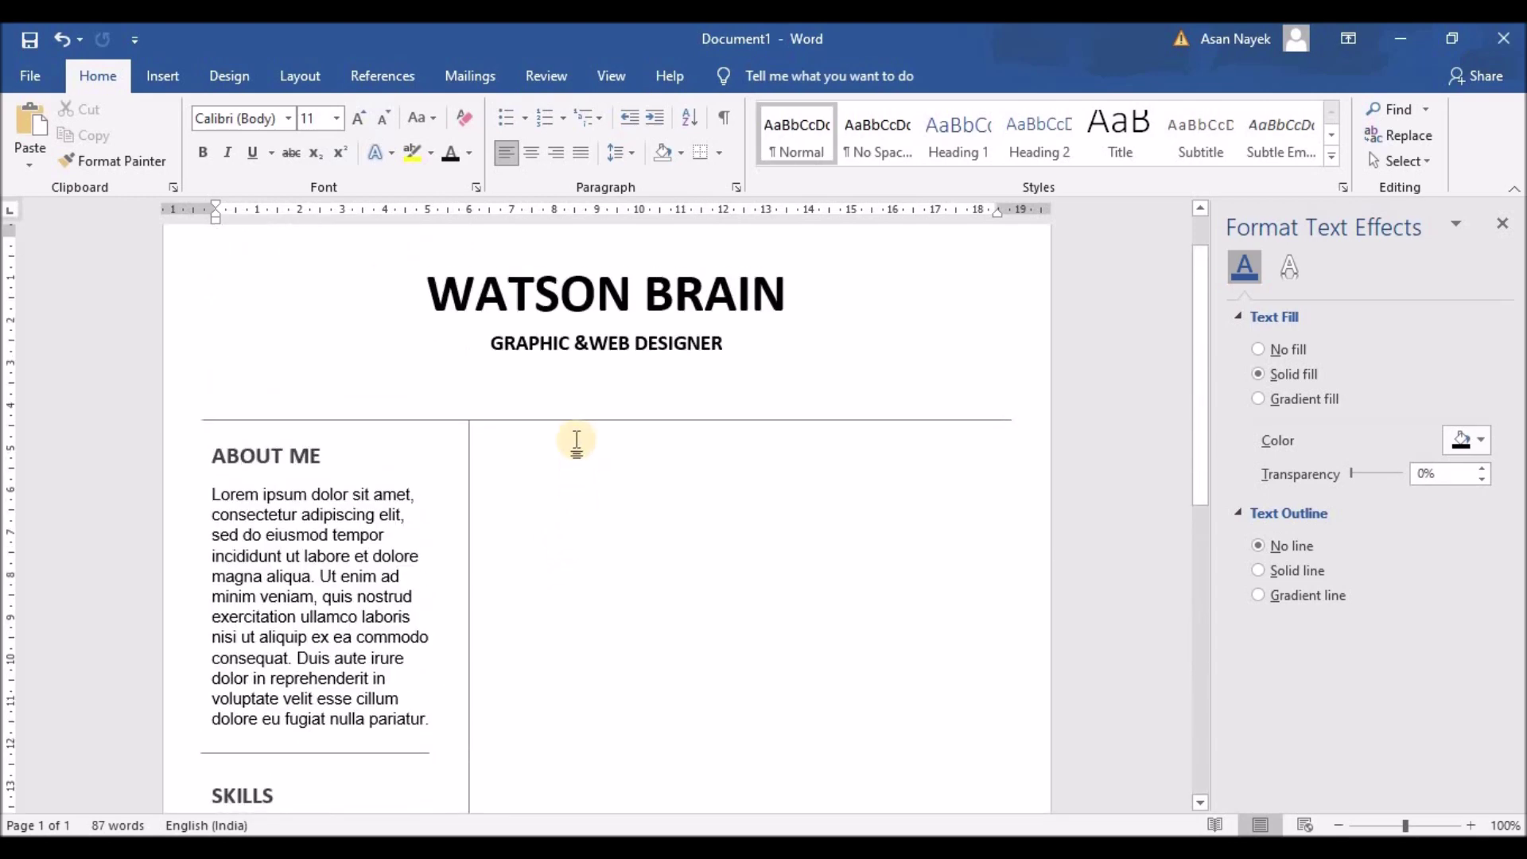
pyautogui.moveTo(427, 290); pyautogui.dragTo(781, 294)
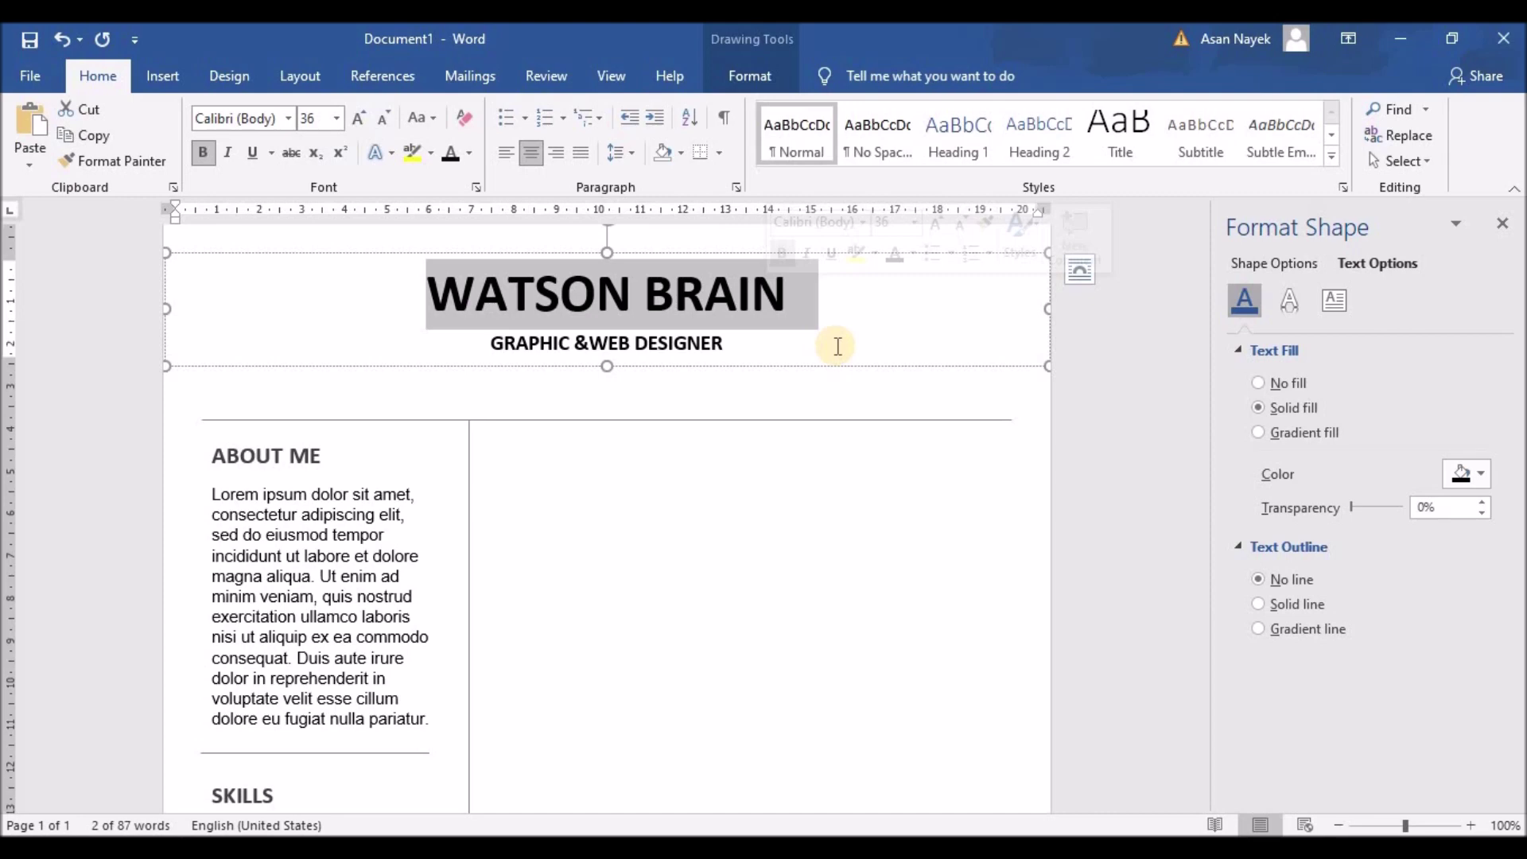
pyautogui.click(288, 119)
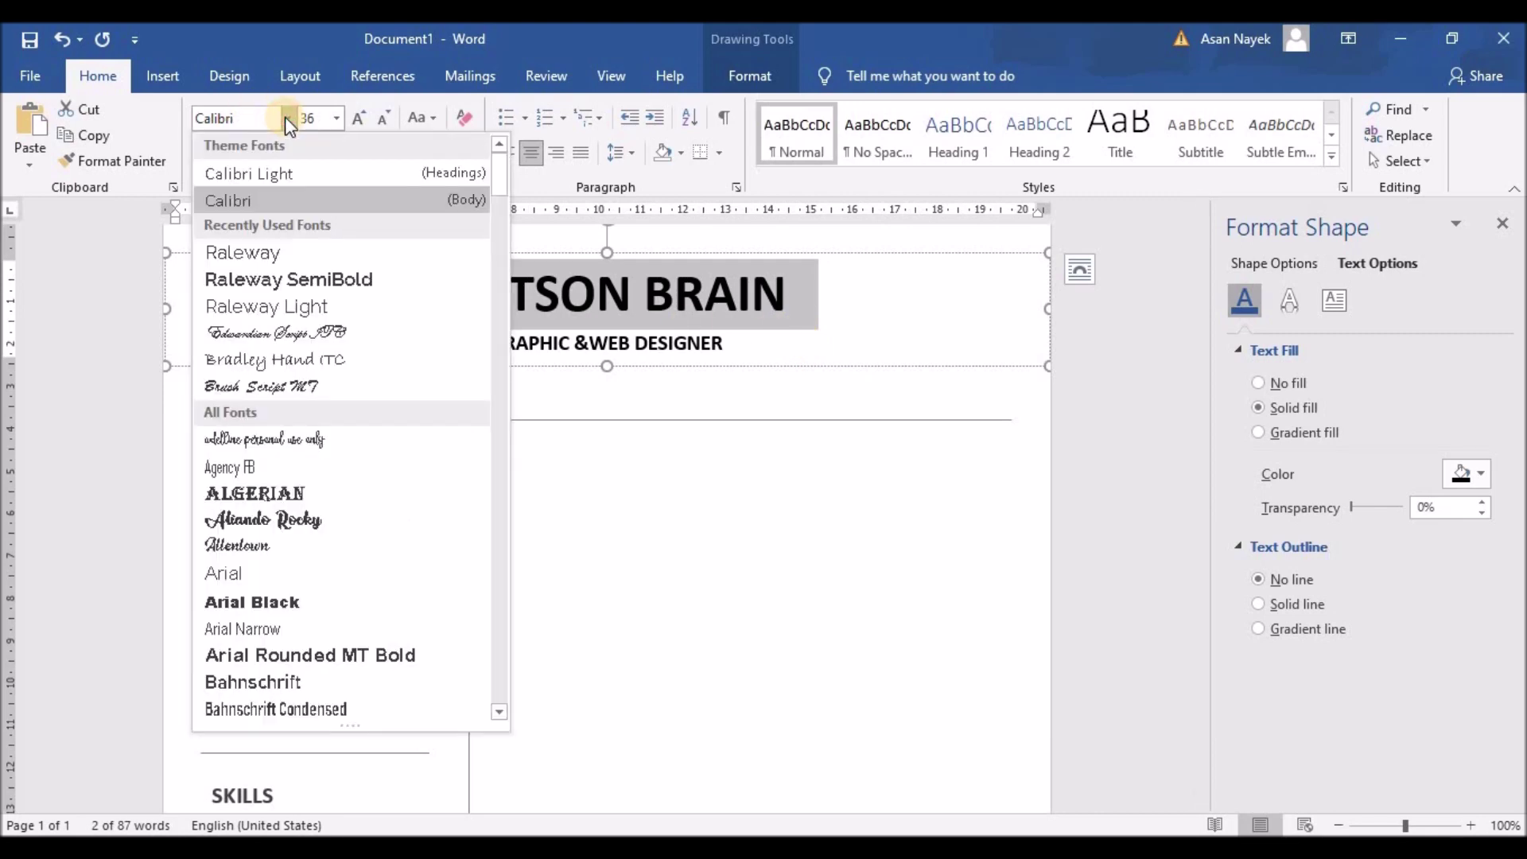
pyautogui.click(262, 254)
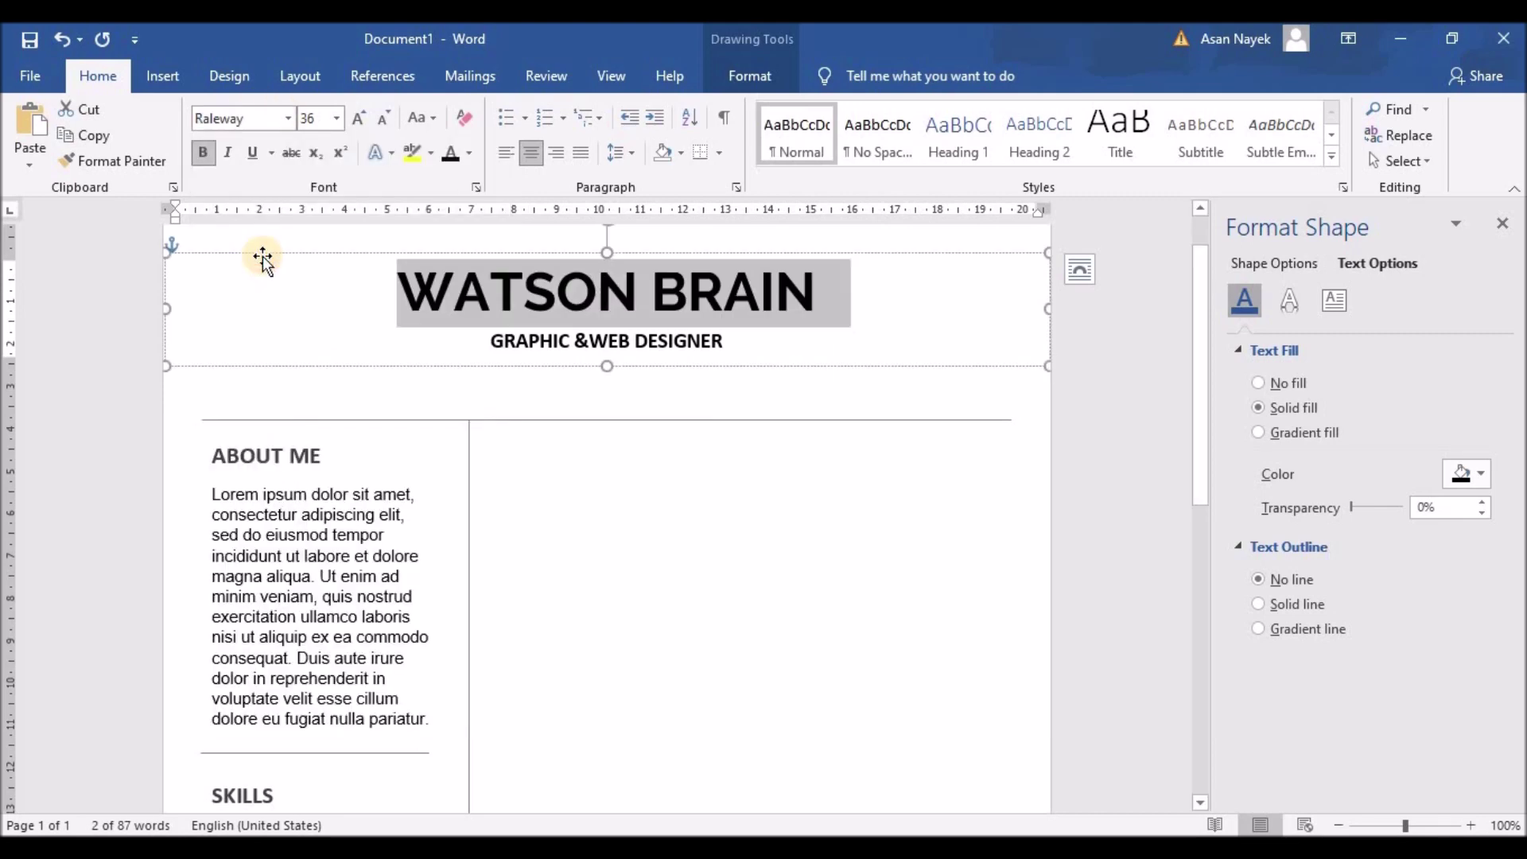
pyautogui.click(390, 126)
pyautogui.click(362, 120)
pyautogui.click(324, 121)
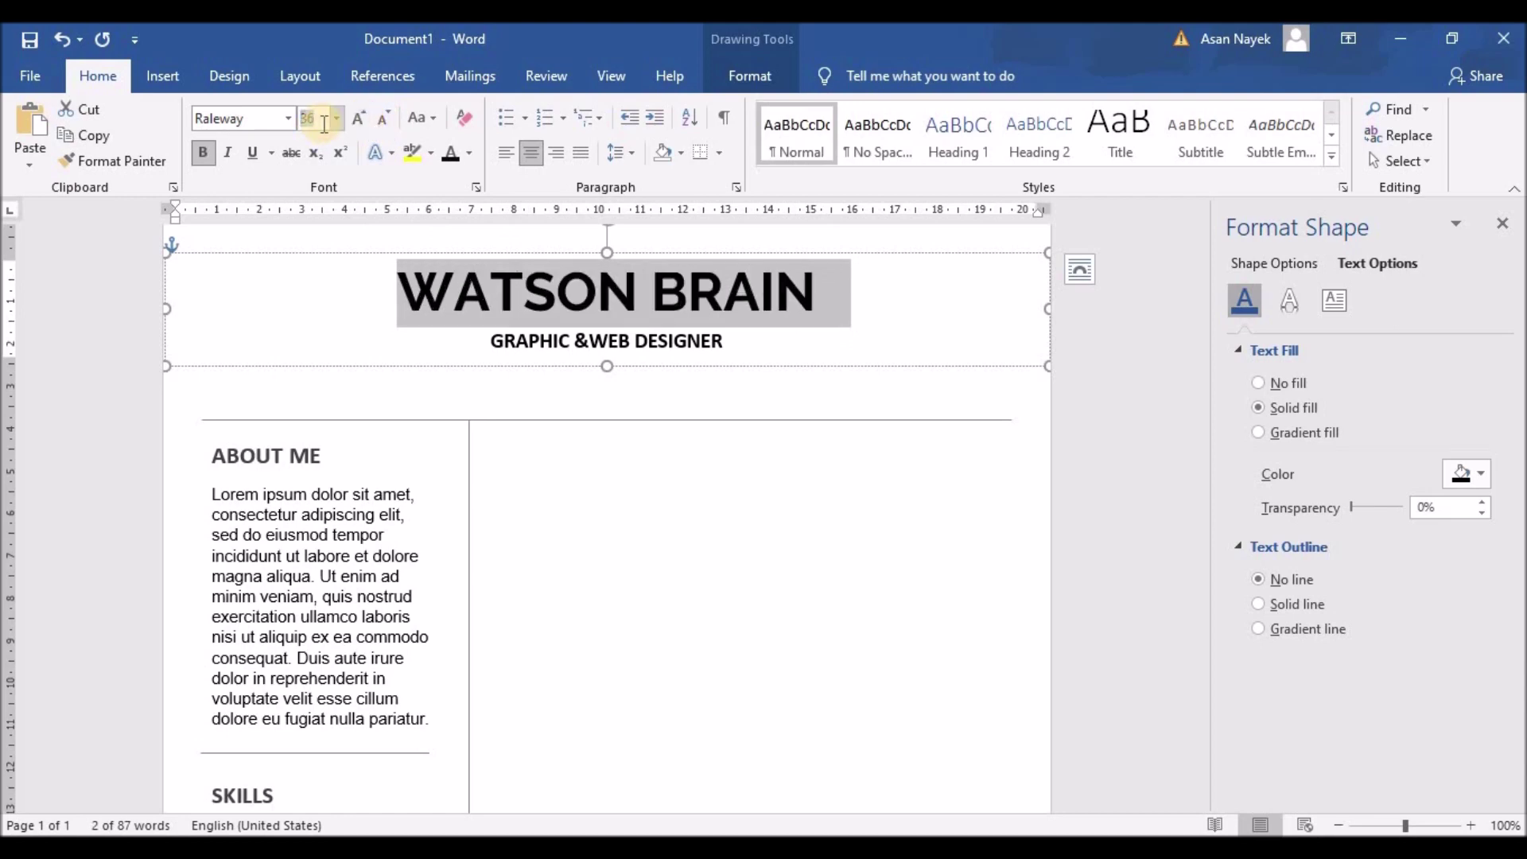
pyautogui.write('30')
pyautogui.press('Return')
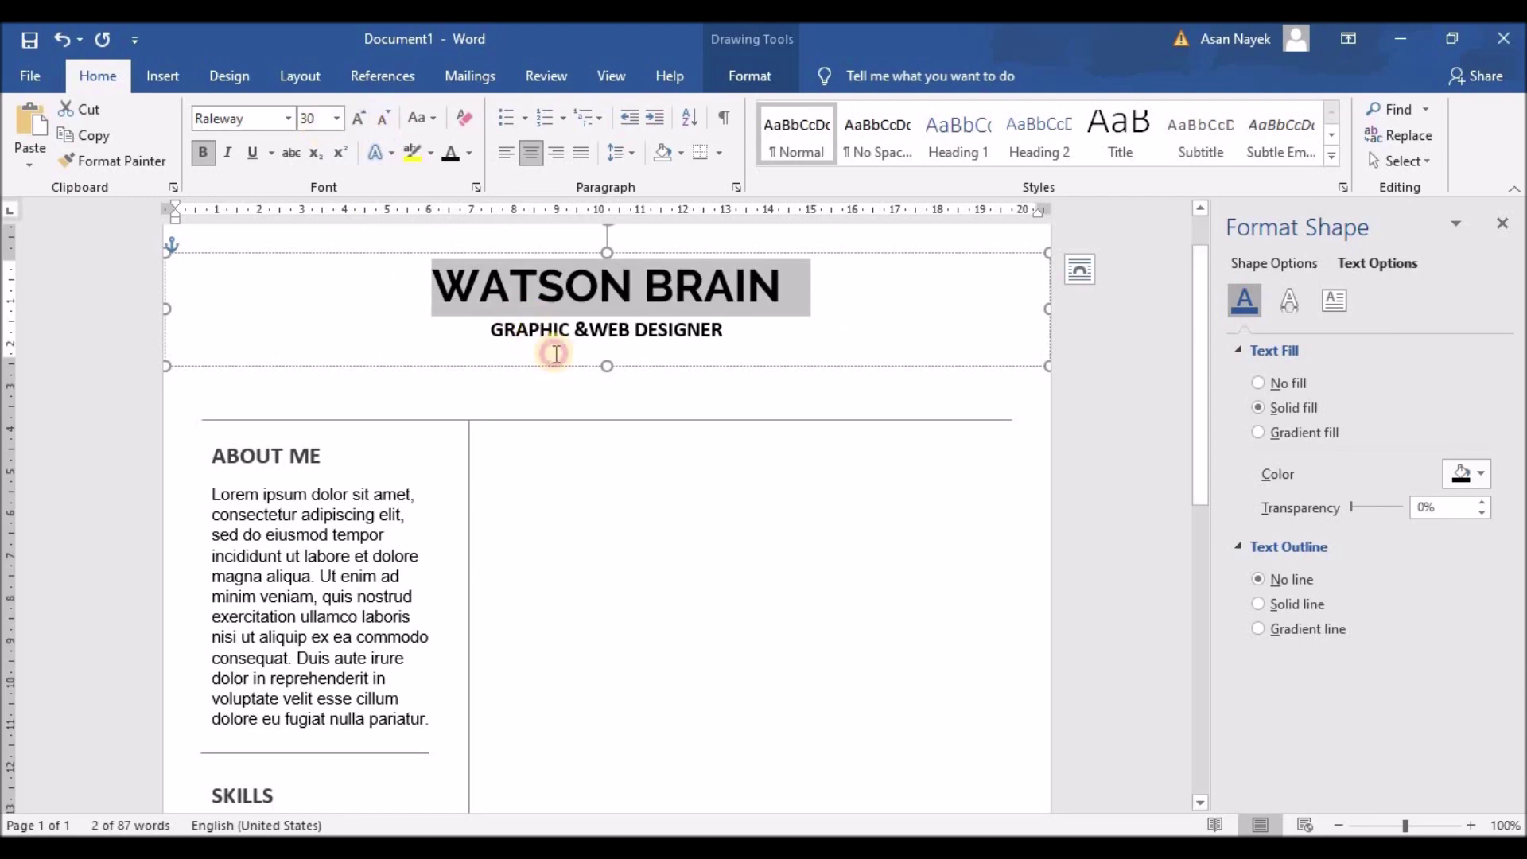
# Set the GRAPHIC &WEB DESIGNER subtitle to Raleway and shrink it twice to 12 pt
pyautogui.click(552, 351)
pyautogui.tripleClick(714, 332)
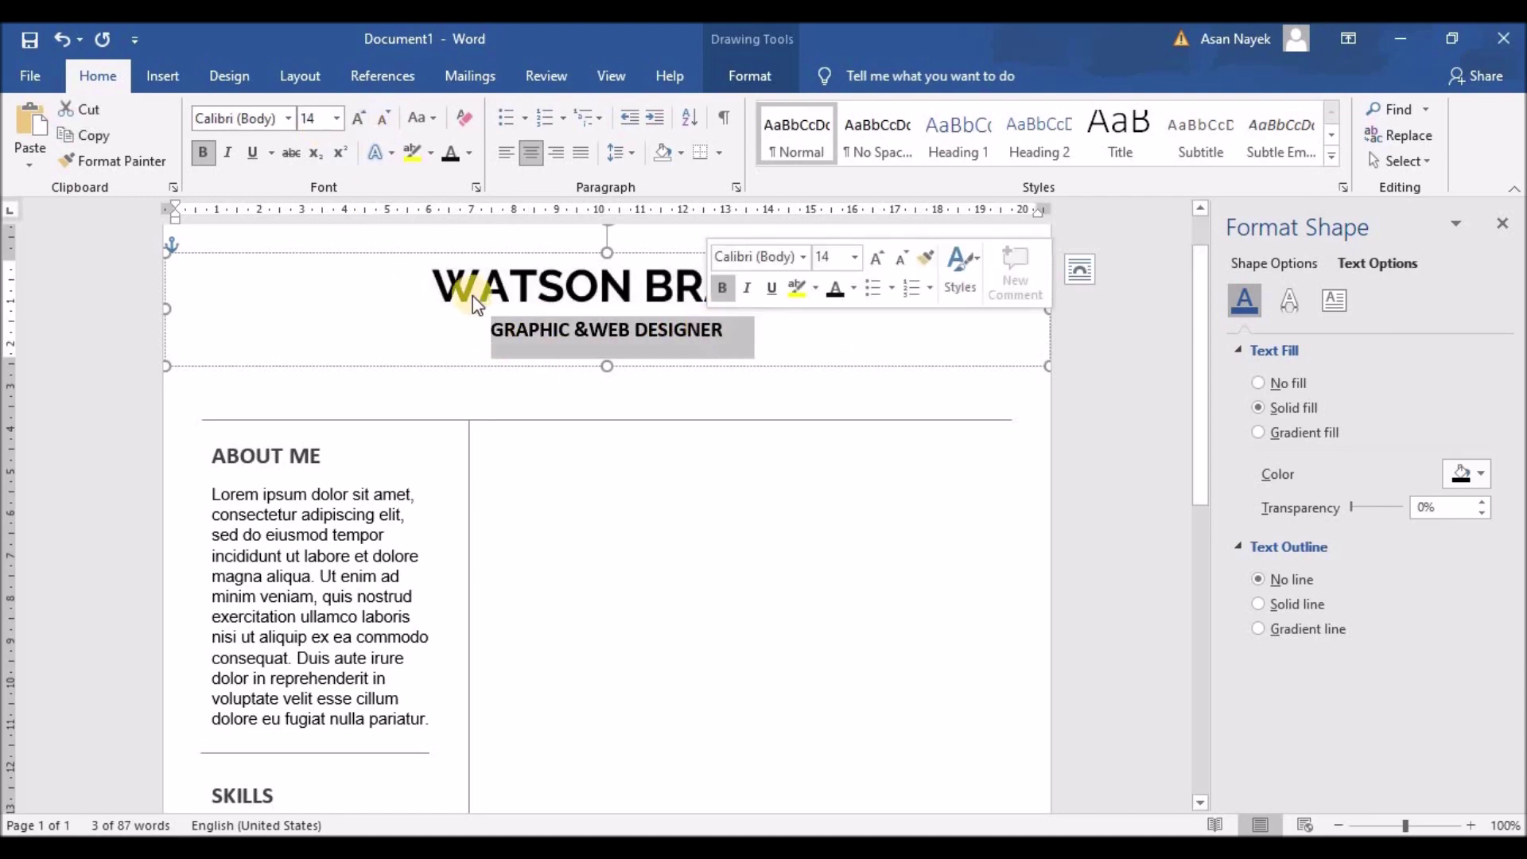
pyautogui.click(288, 118)
pyautogui.click(239, 252)
pyautogui.click(387, 123)
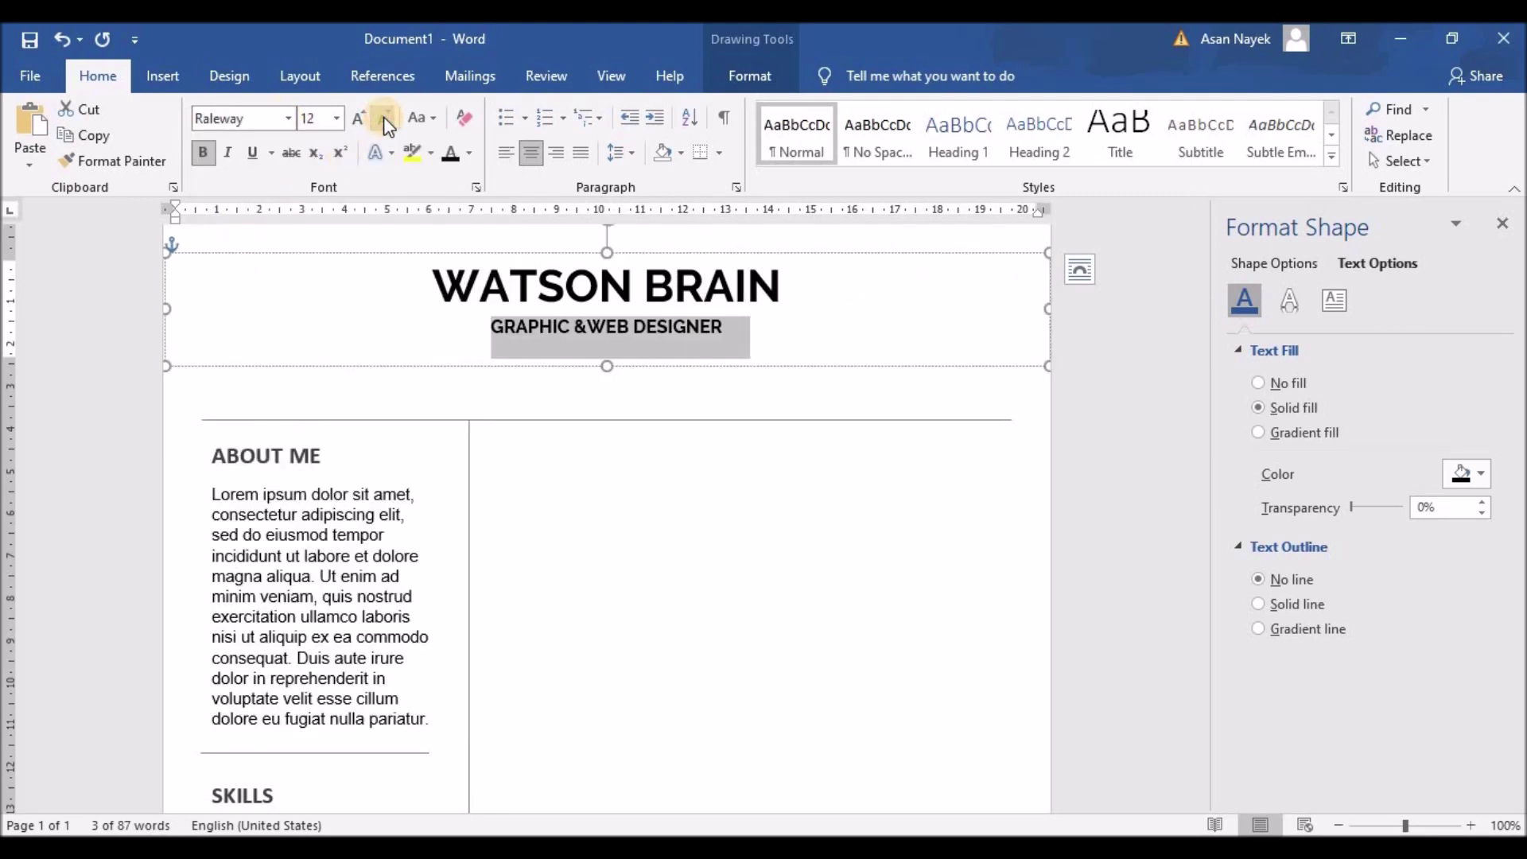
pyautogui.click(386, 123)
# Move the header text box slightly lower on the page
pyautogui.click(608, 496)
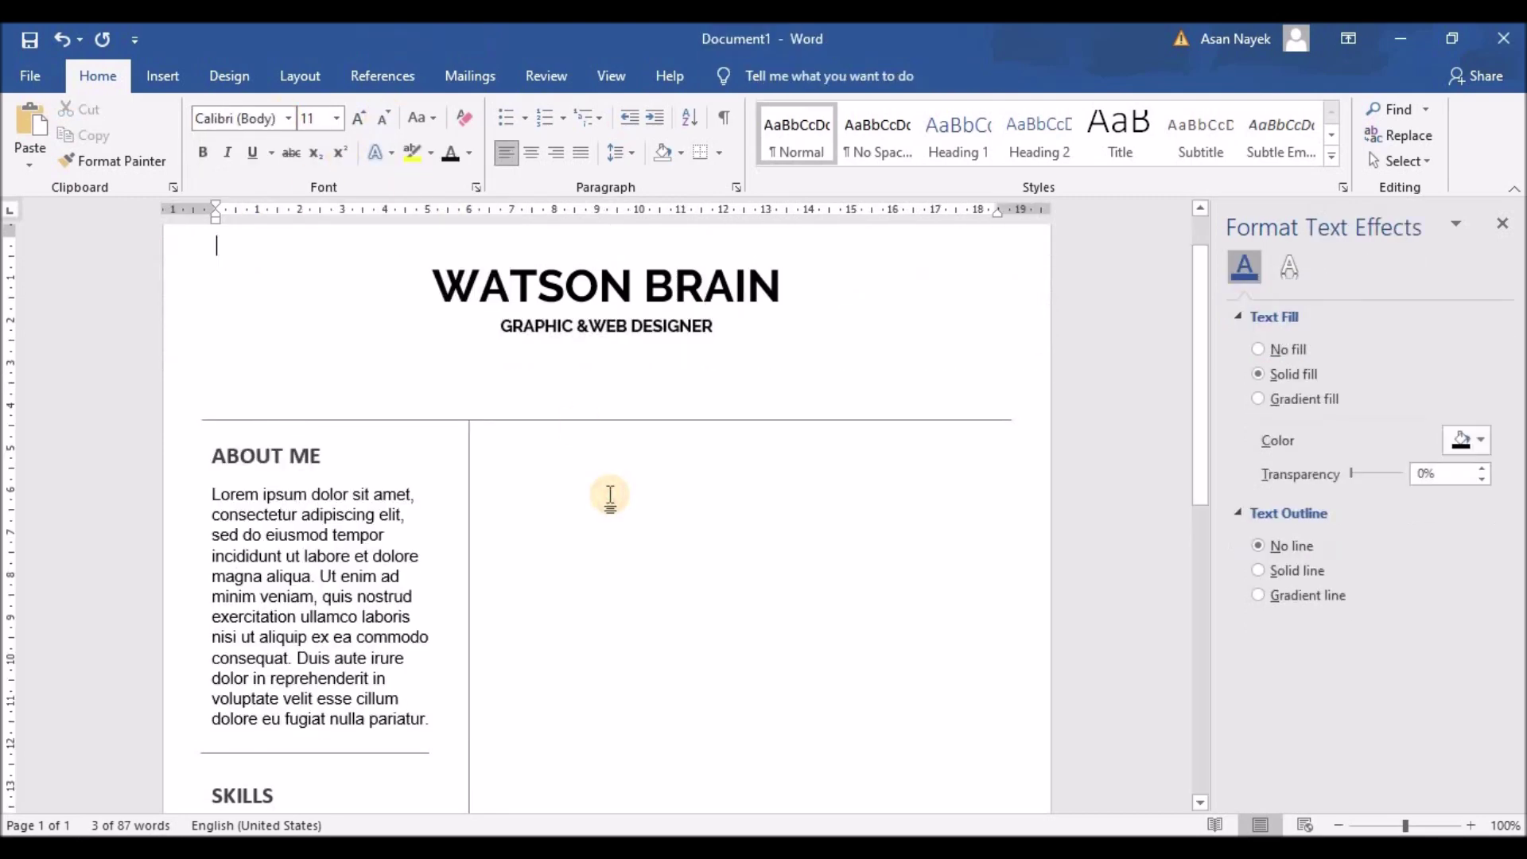
pyautogui.scroll(-2, 610, 495)
pyautogui.scroll(2, 607, 494)
pyautogui.scroll(-1, 607, 494)
pyautogui.scroll(1, 597, 470)
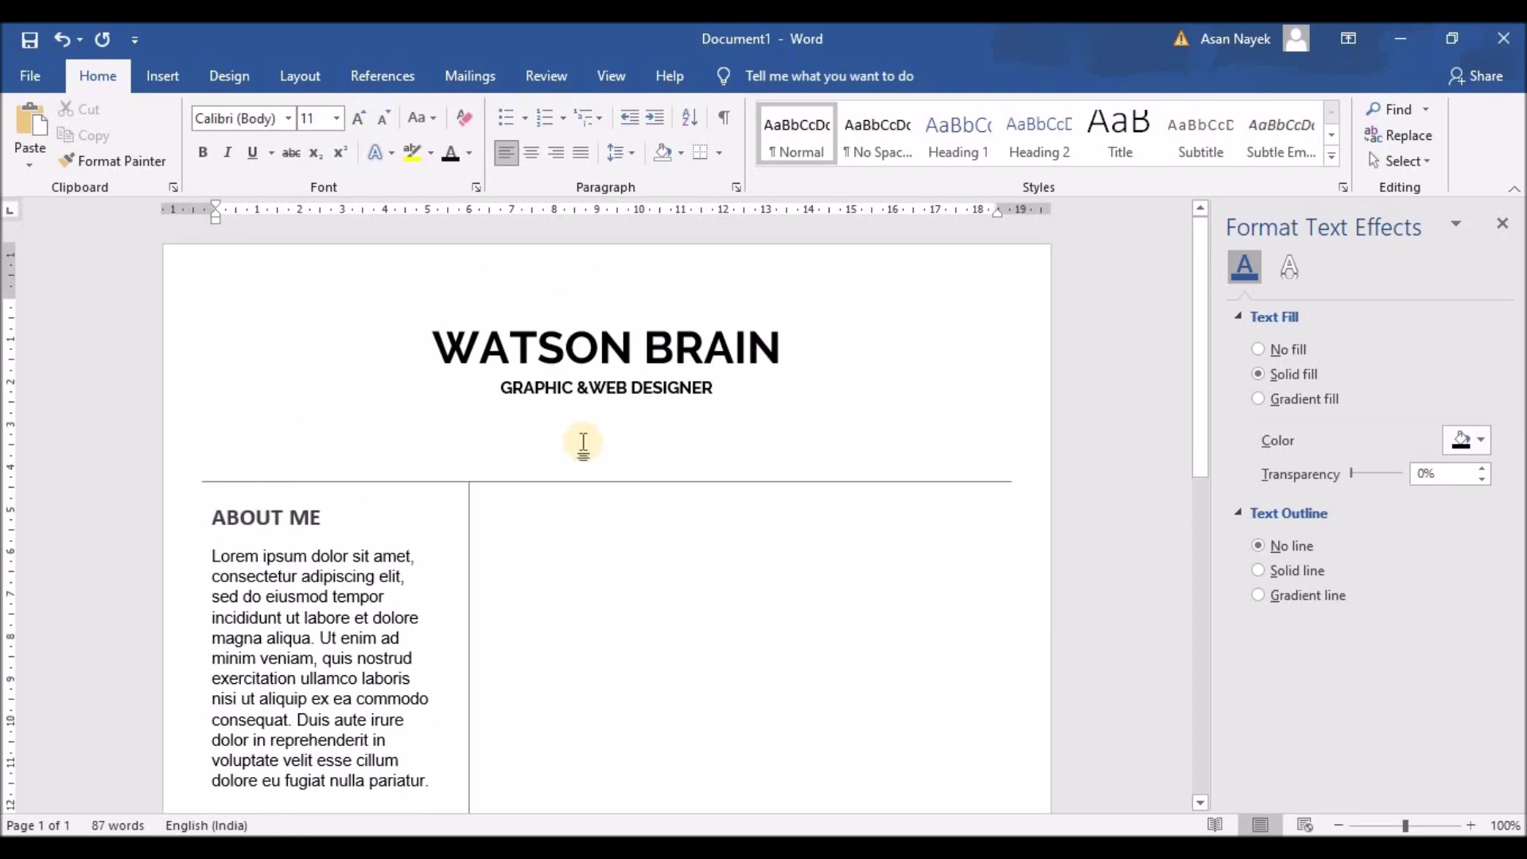
pyautogui.click(584, 349)
pyautogui.moveTo(675, 383); pyautogui.dragTo(684, 406)
pyautogui.click(682, 545)
pyautogui.scroll(-3, 682, 546)
pyautogui.scroll(-5, 680, 547)
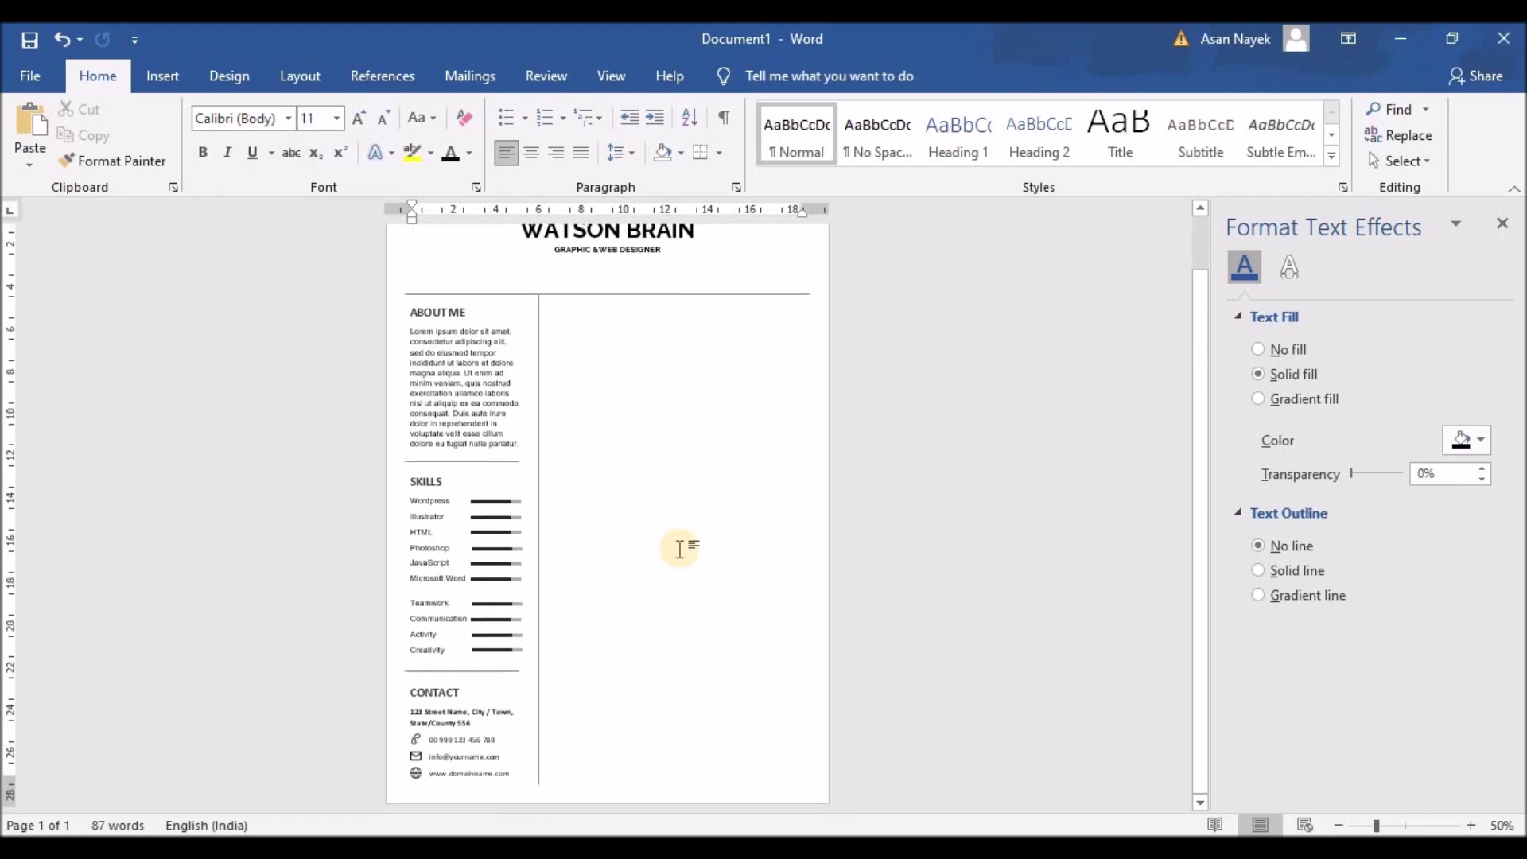
# Ctrl-drag a copy of the ABOUT ME box into the right column and widen it across
pyautogui.scroll(3, 671, 528)
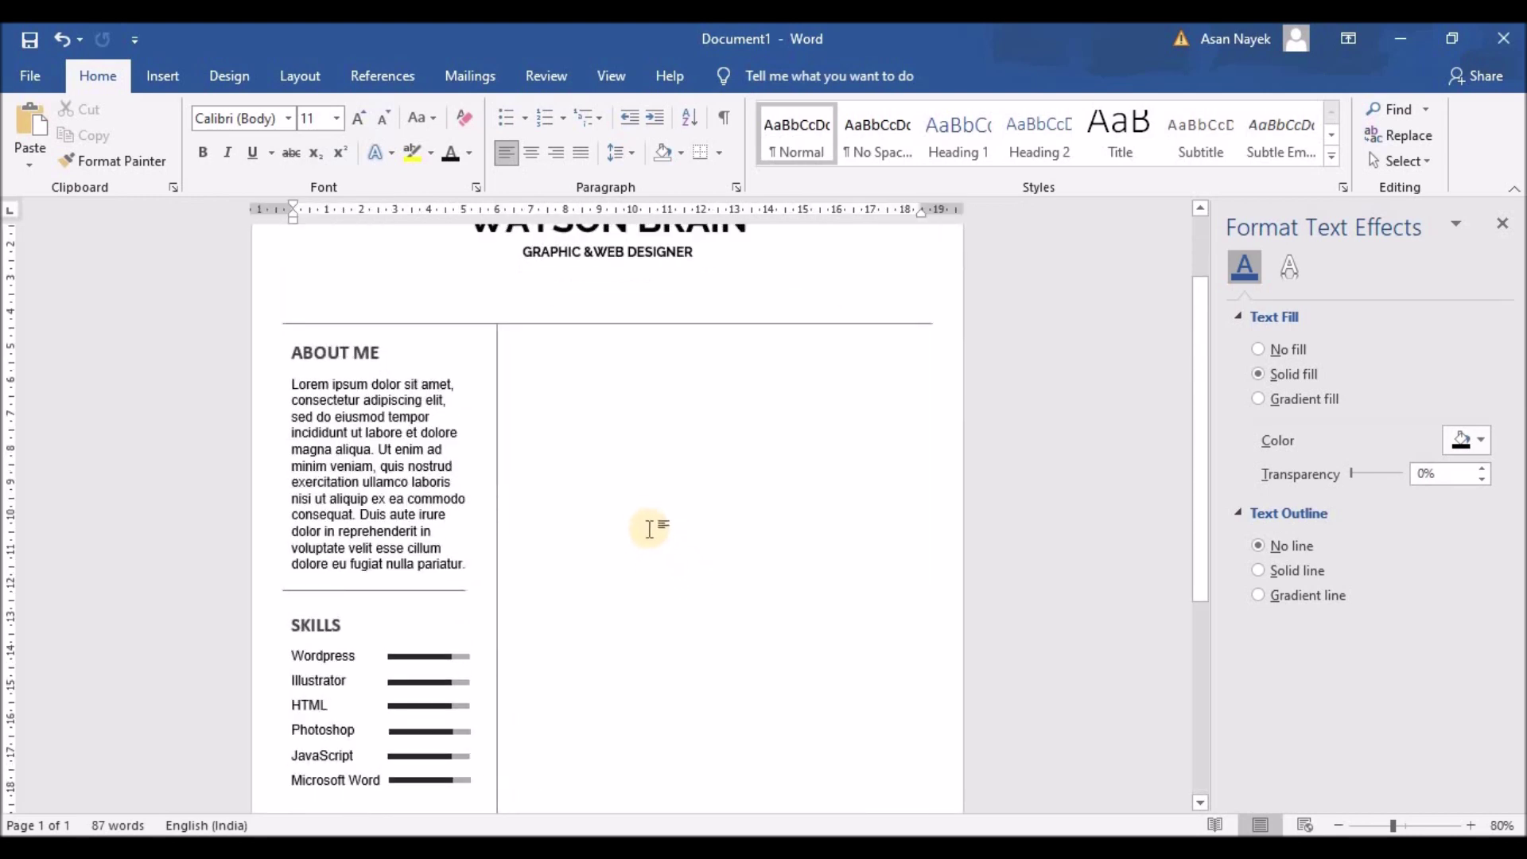
pyautogui.click(326, 351)
pyautogui.click(324, 333)
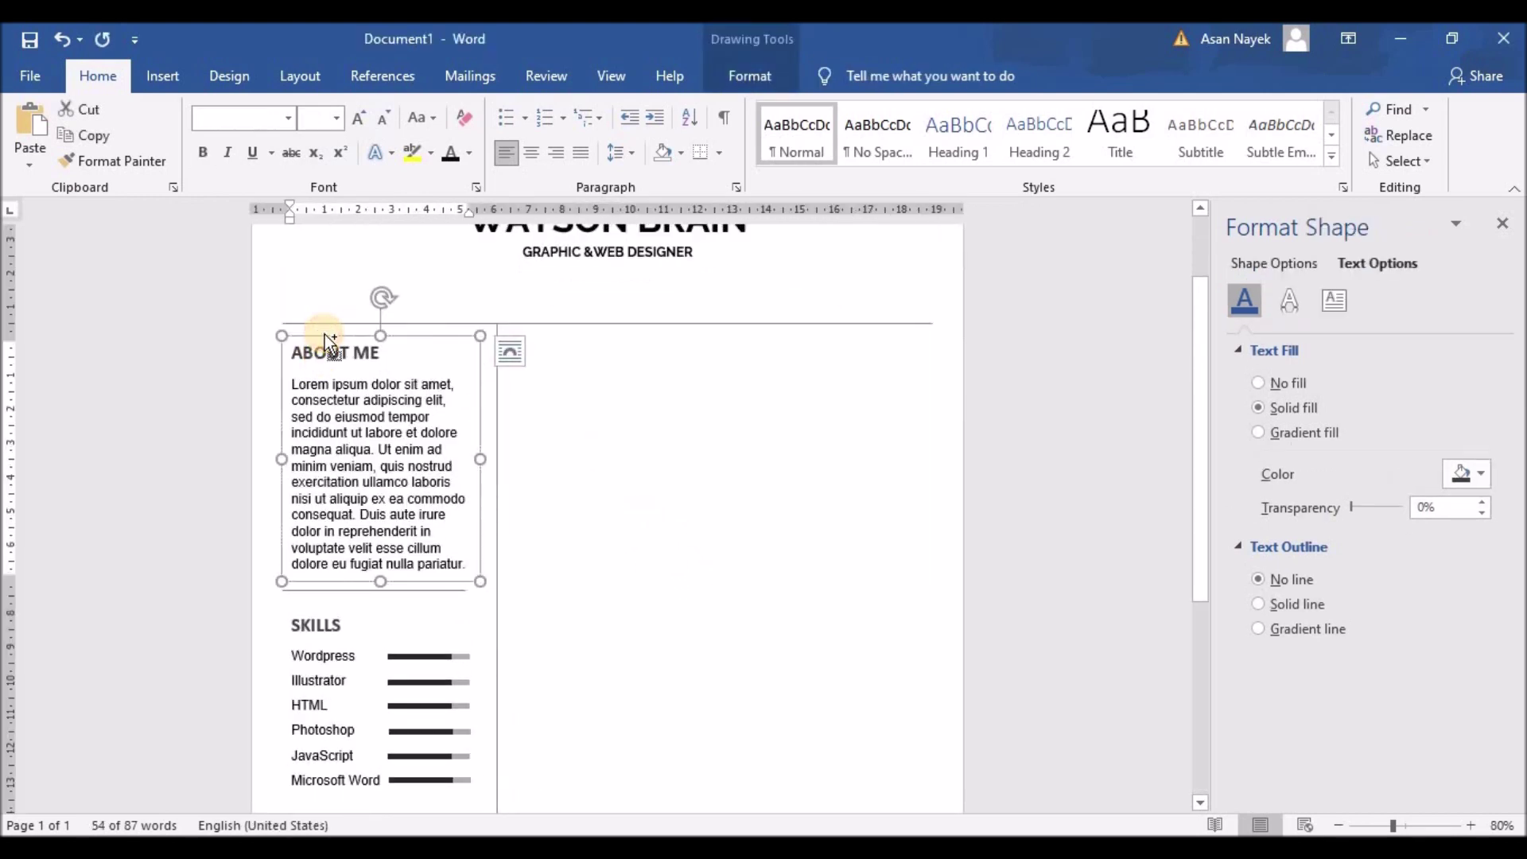
pyautogui.moveTo(325, 334); pyautogui.dragTo(589, 329)
pyautogui.moveTo(707, 459); pyautogui.dragTo(934, 452)
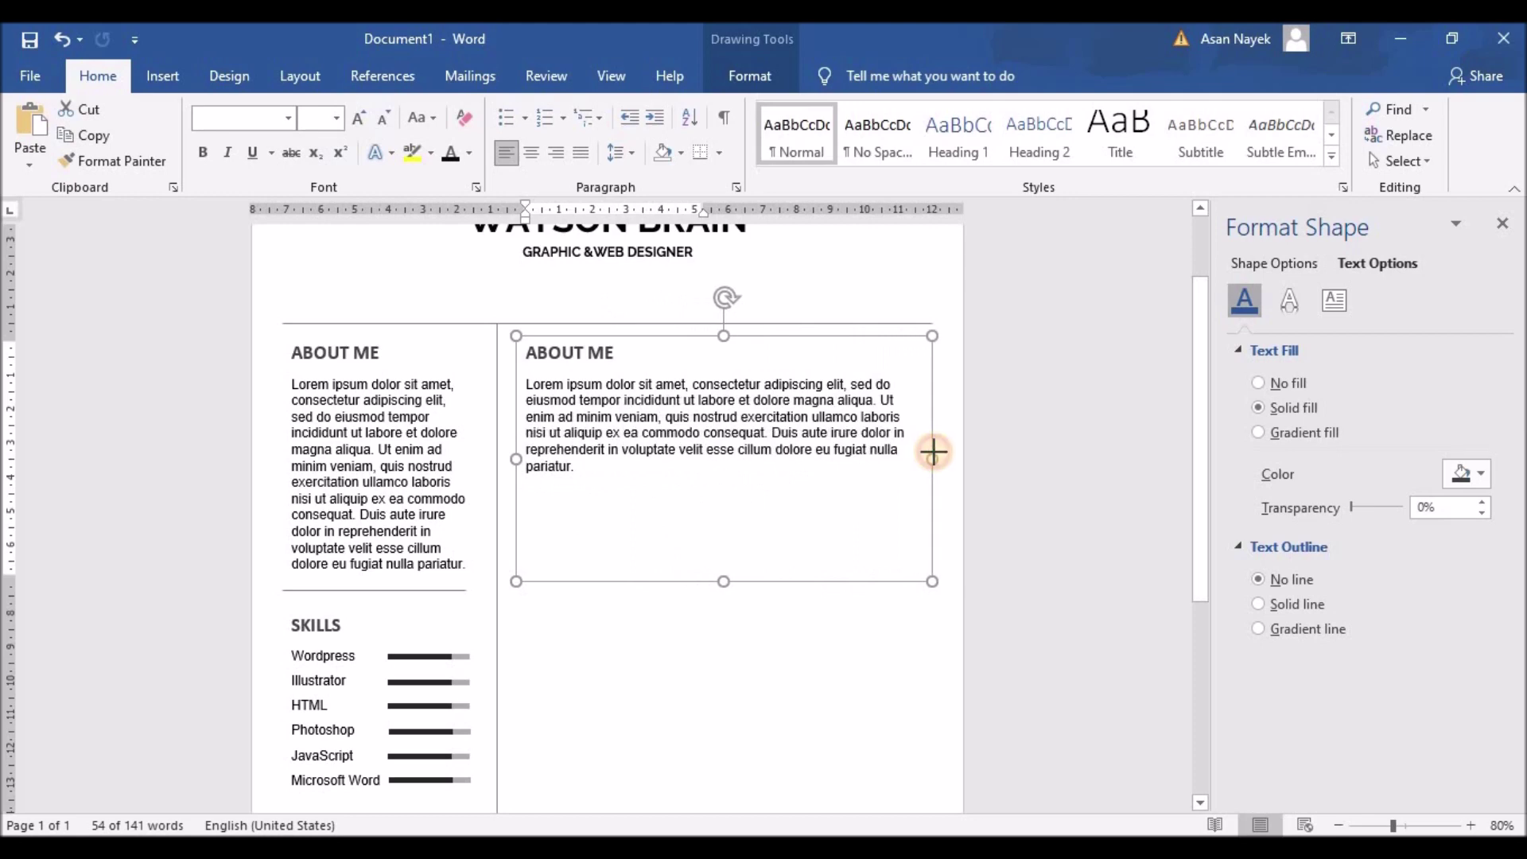
pyautogui.moveTo(525, 352); pyautogui.dragTo(620, 351)
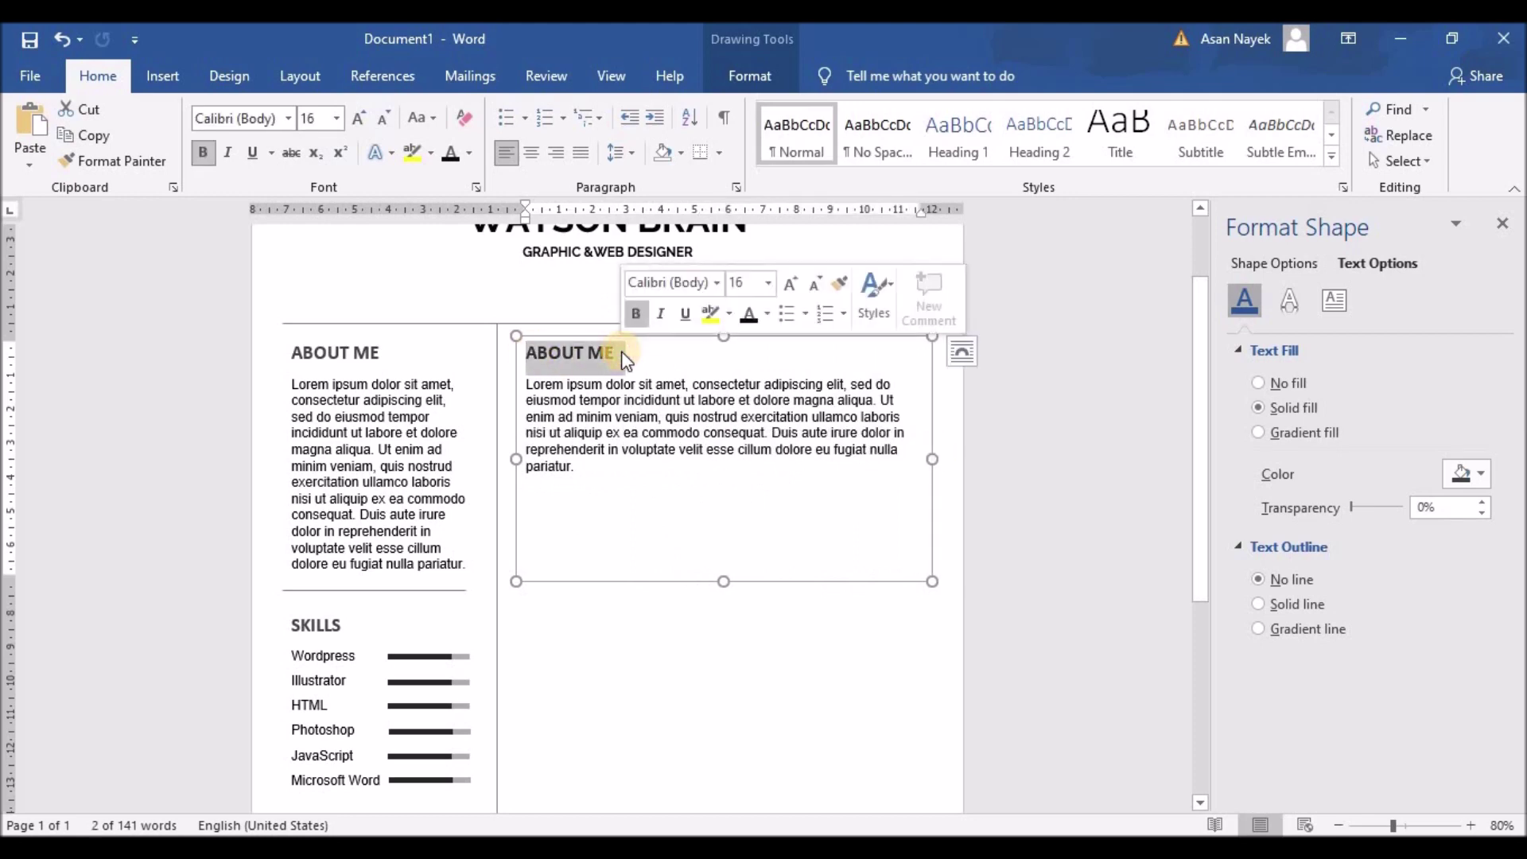
# Retitle the box EXPERIENCE and add a bold WEB DEVELOPMENT line above the body text
pyautogui.write('EXPERIENCE')
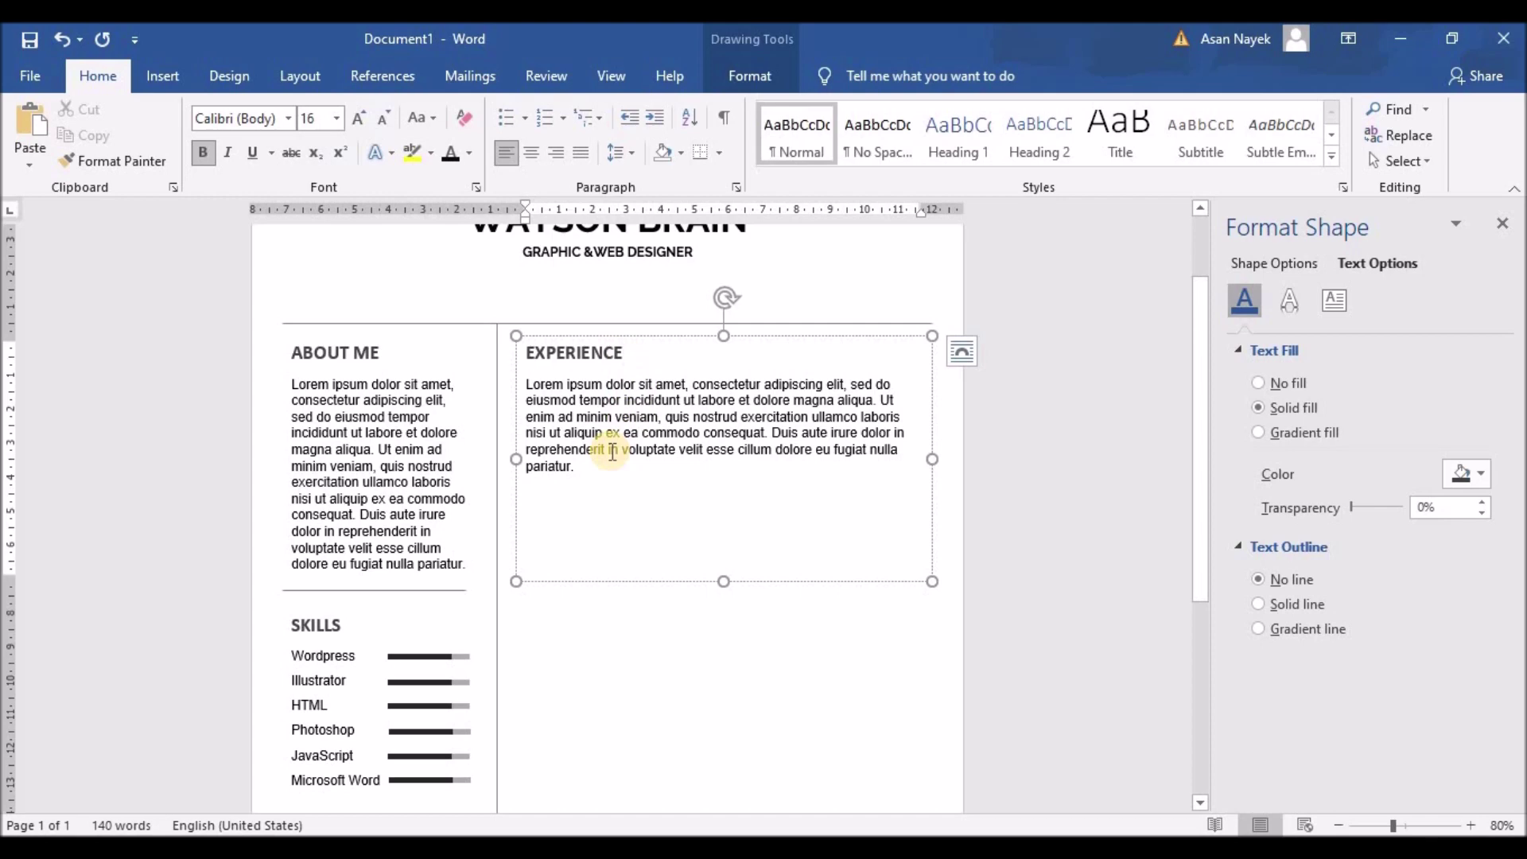
pyautogui.click(525, 385)
pyautogui.press('Return')
pyautogui.press('Return')
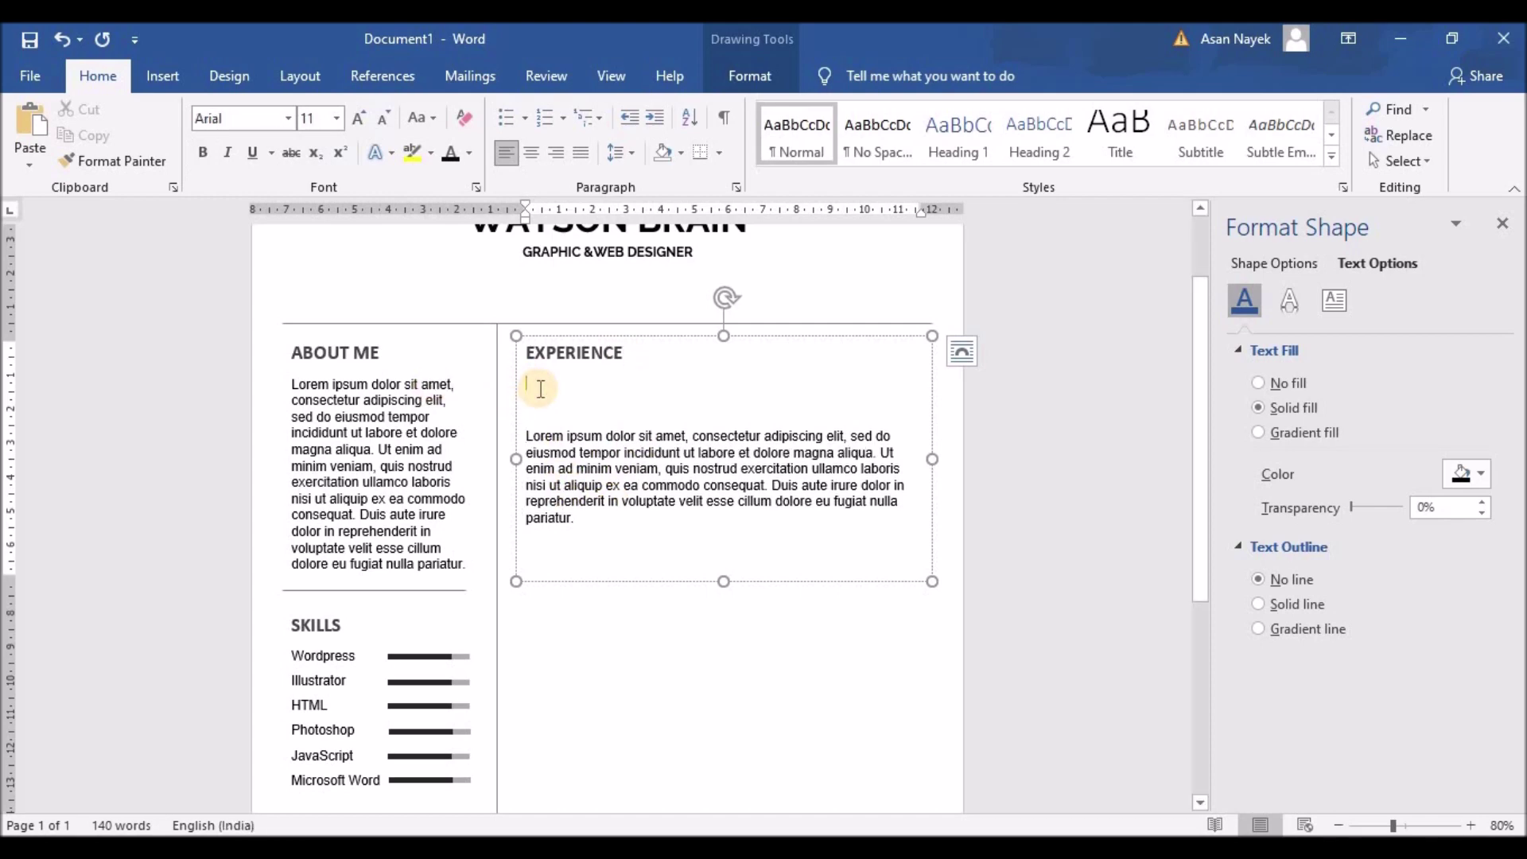
pyautogui.write('WEB DEV')
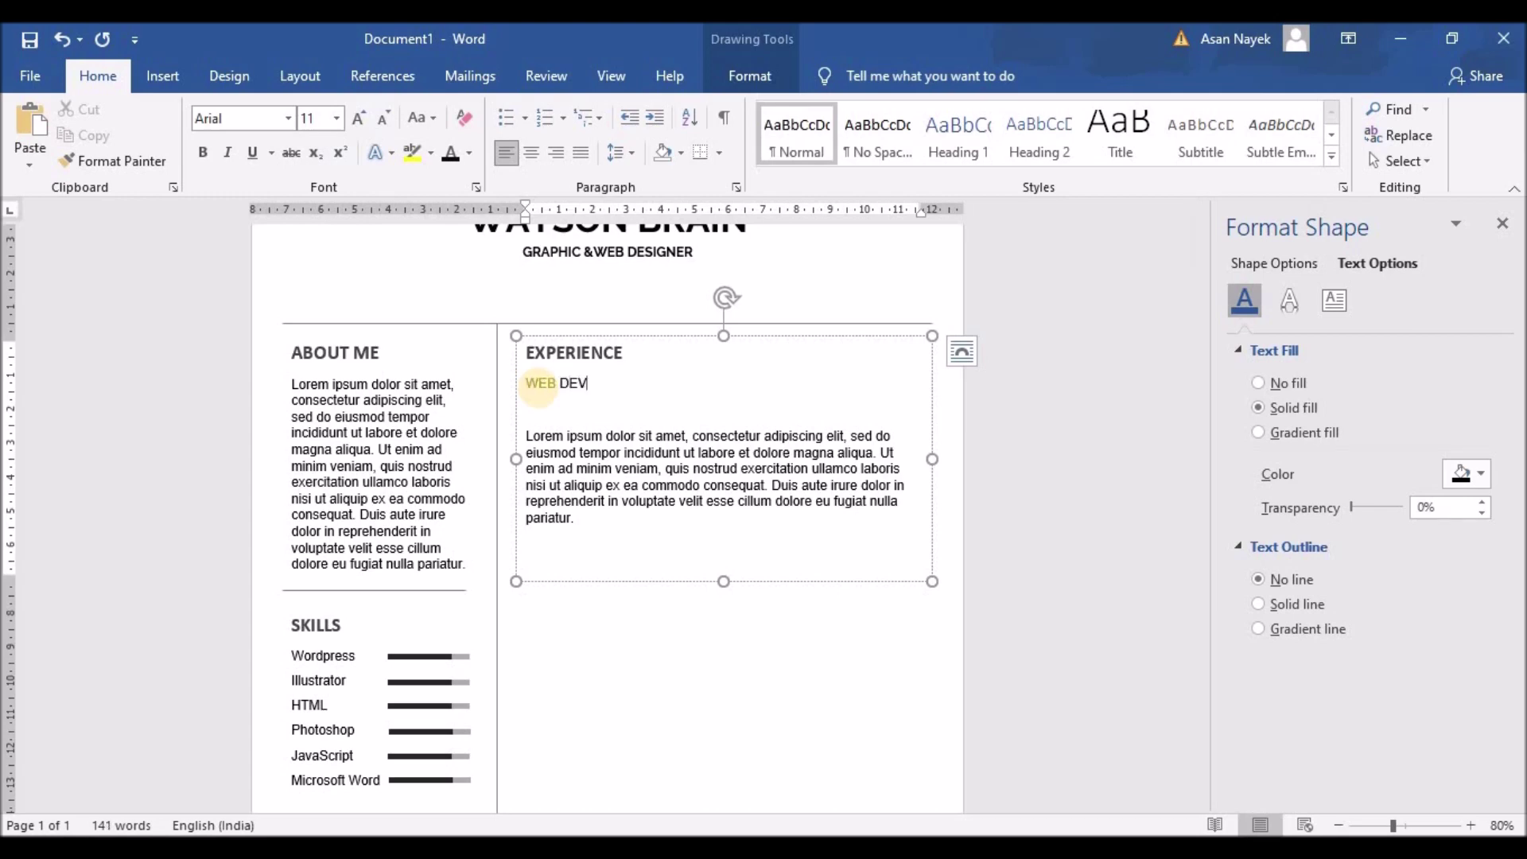
pyautogui.write('ELOPMENT')
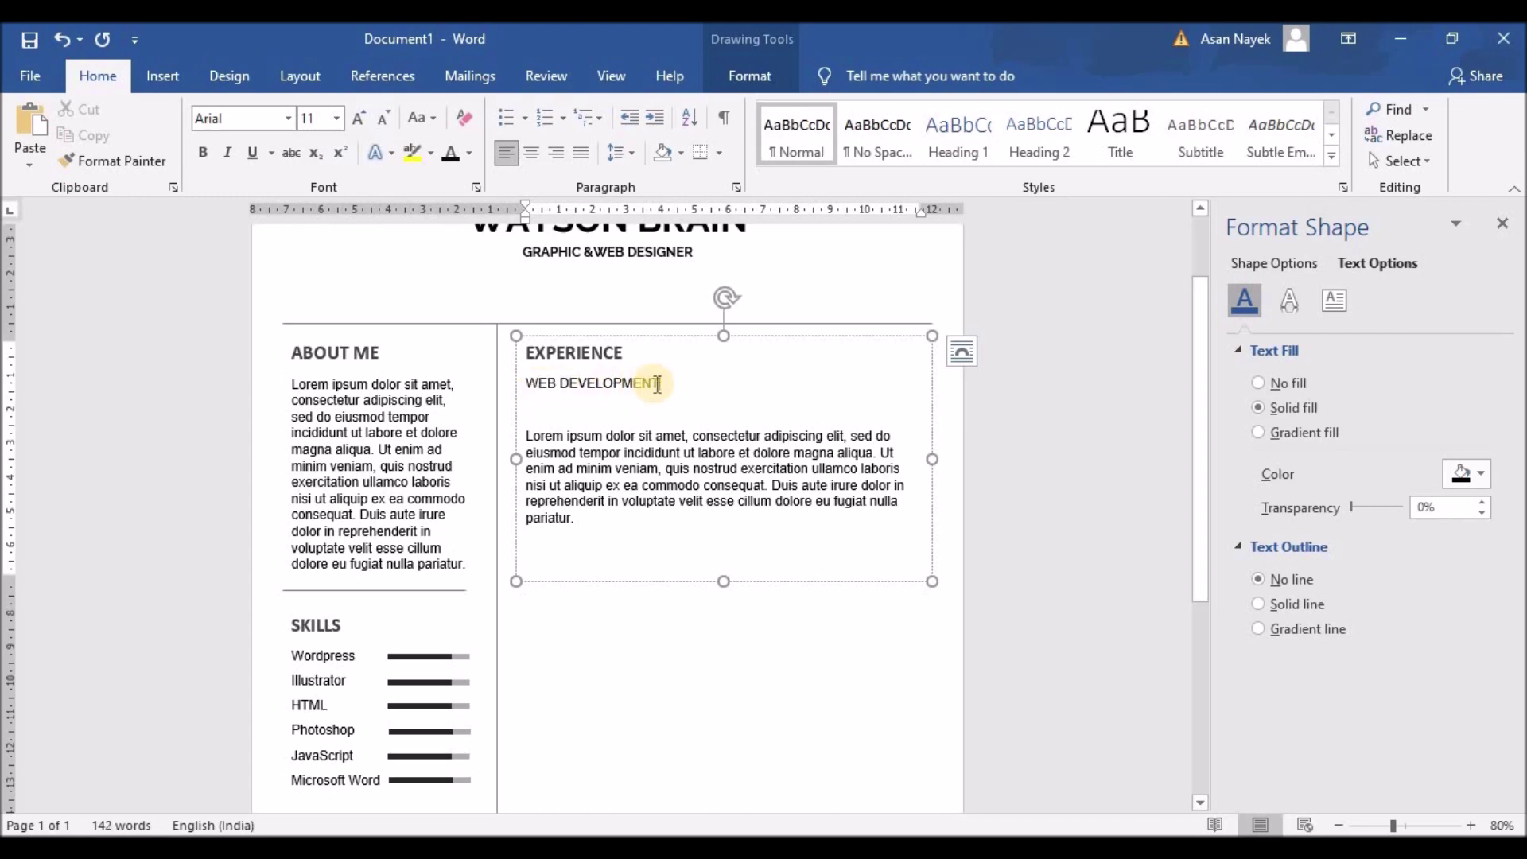
pyautogui.moveTo(660, 384); pyautogui.dragTo(513, 382)
pyautogui.click(204, 155)
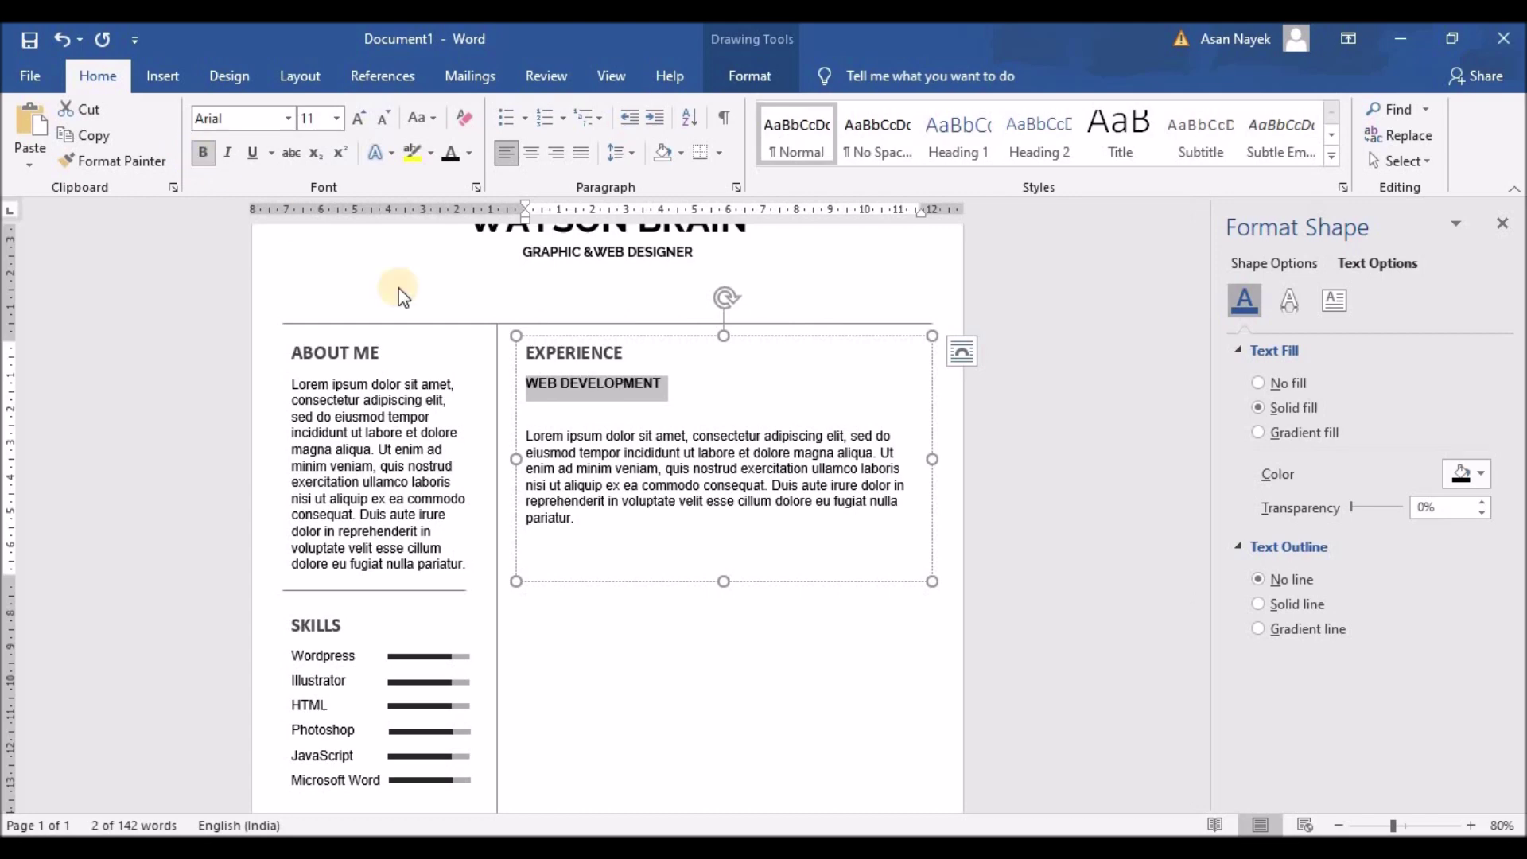
# Add a smaller 'March 2014 - Present' date at the right of that line, then begin 'Star' below
pyautogui.click(686, 385)
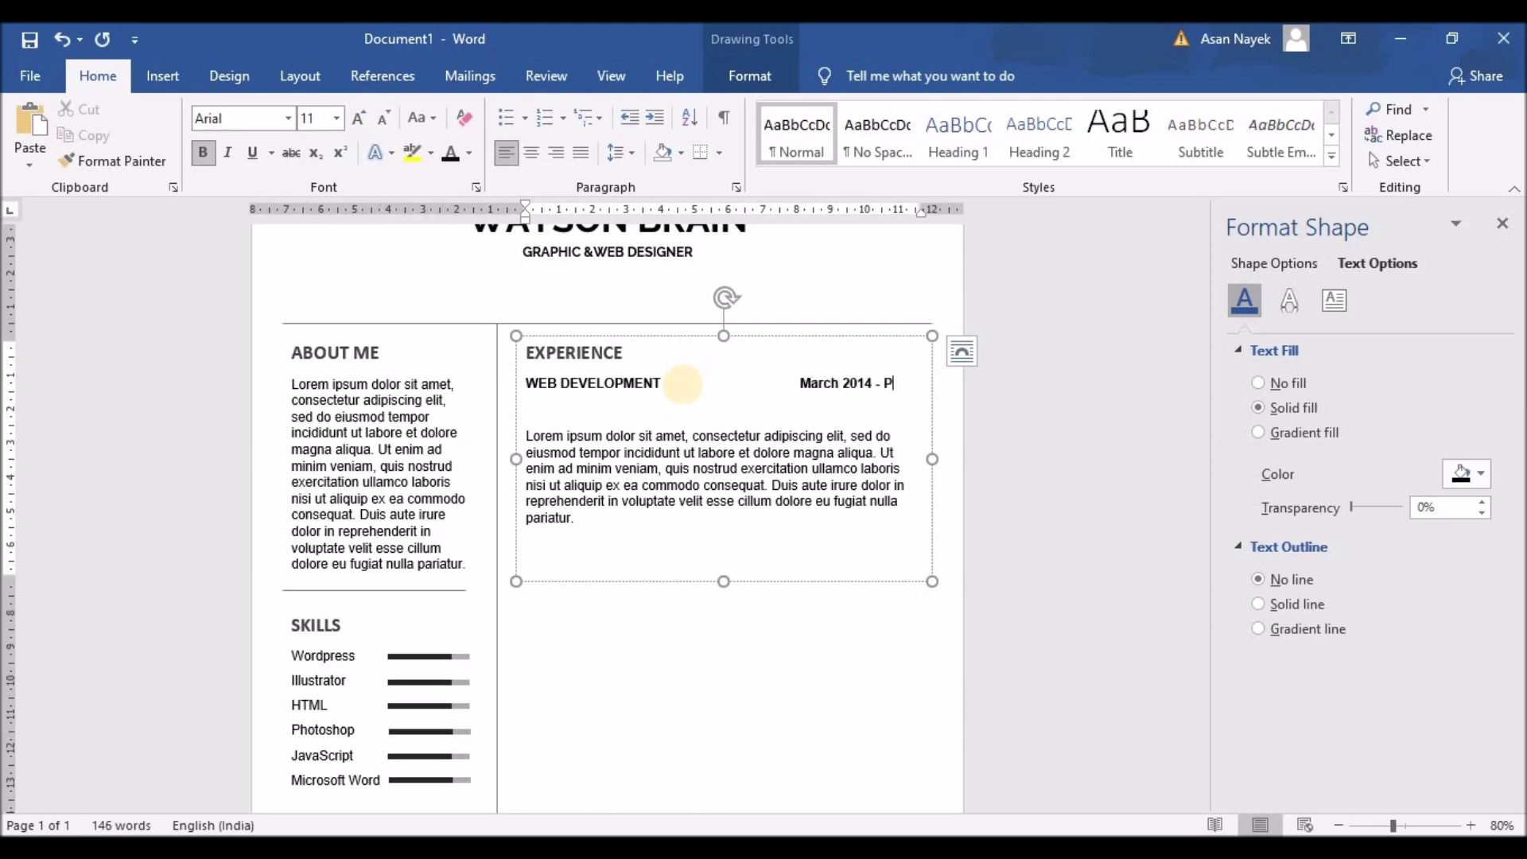
pyautogui.write('ent')
pyautogui.click(798, 384)
pyautogui.press('BackSpace')
pyautogui.press('BackSpace')
pyautogui.press('BackSpace')
pyautogui.press('BackSpace')
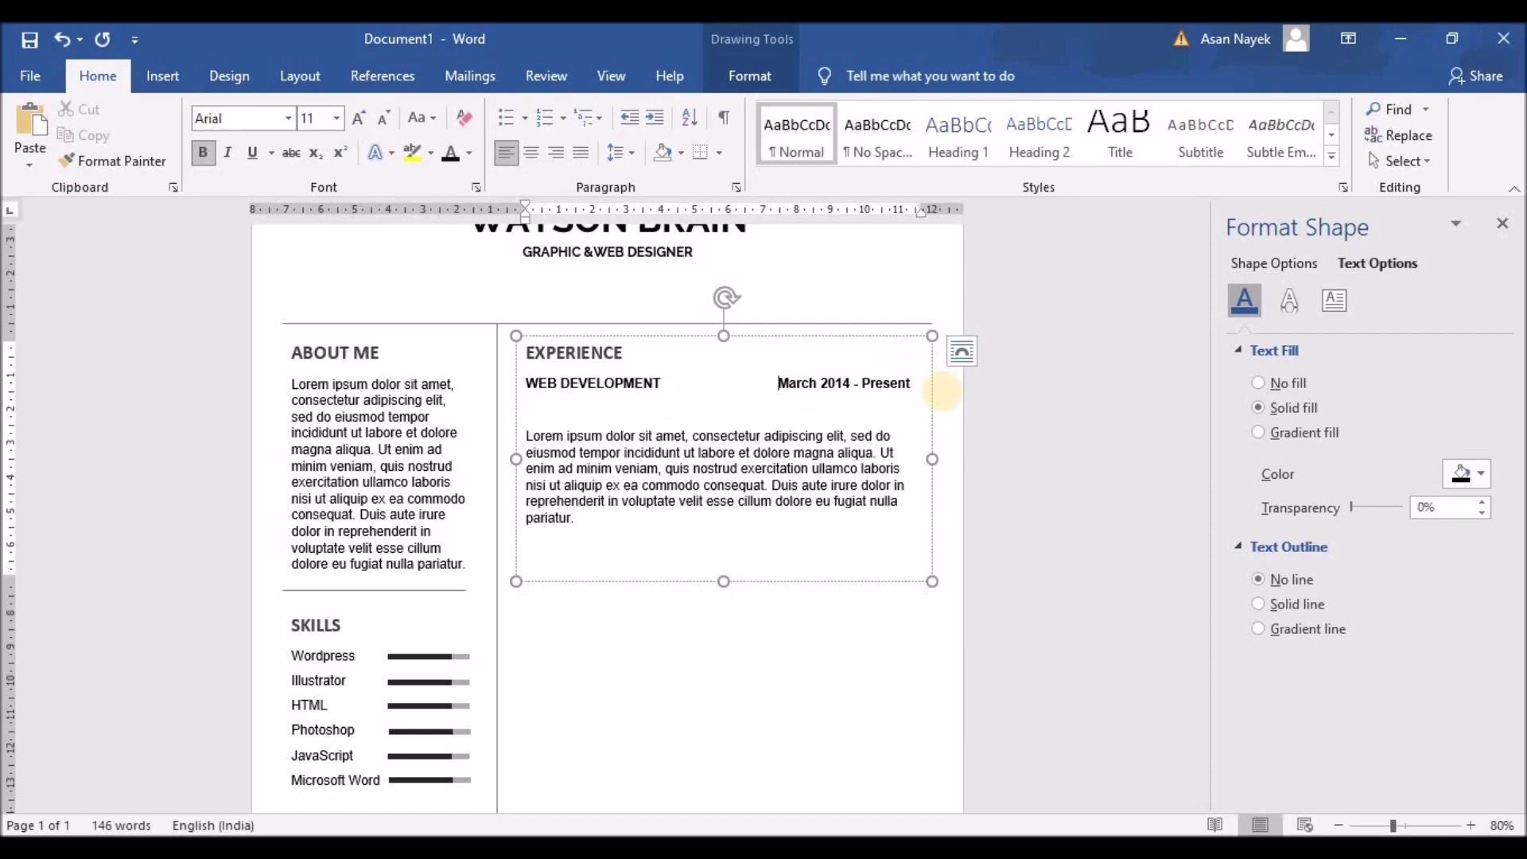
pyautogui.moveTo(913, 385); pyautogui.dragTo(784, 384)
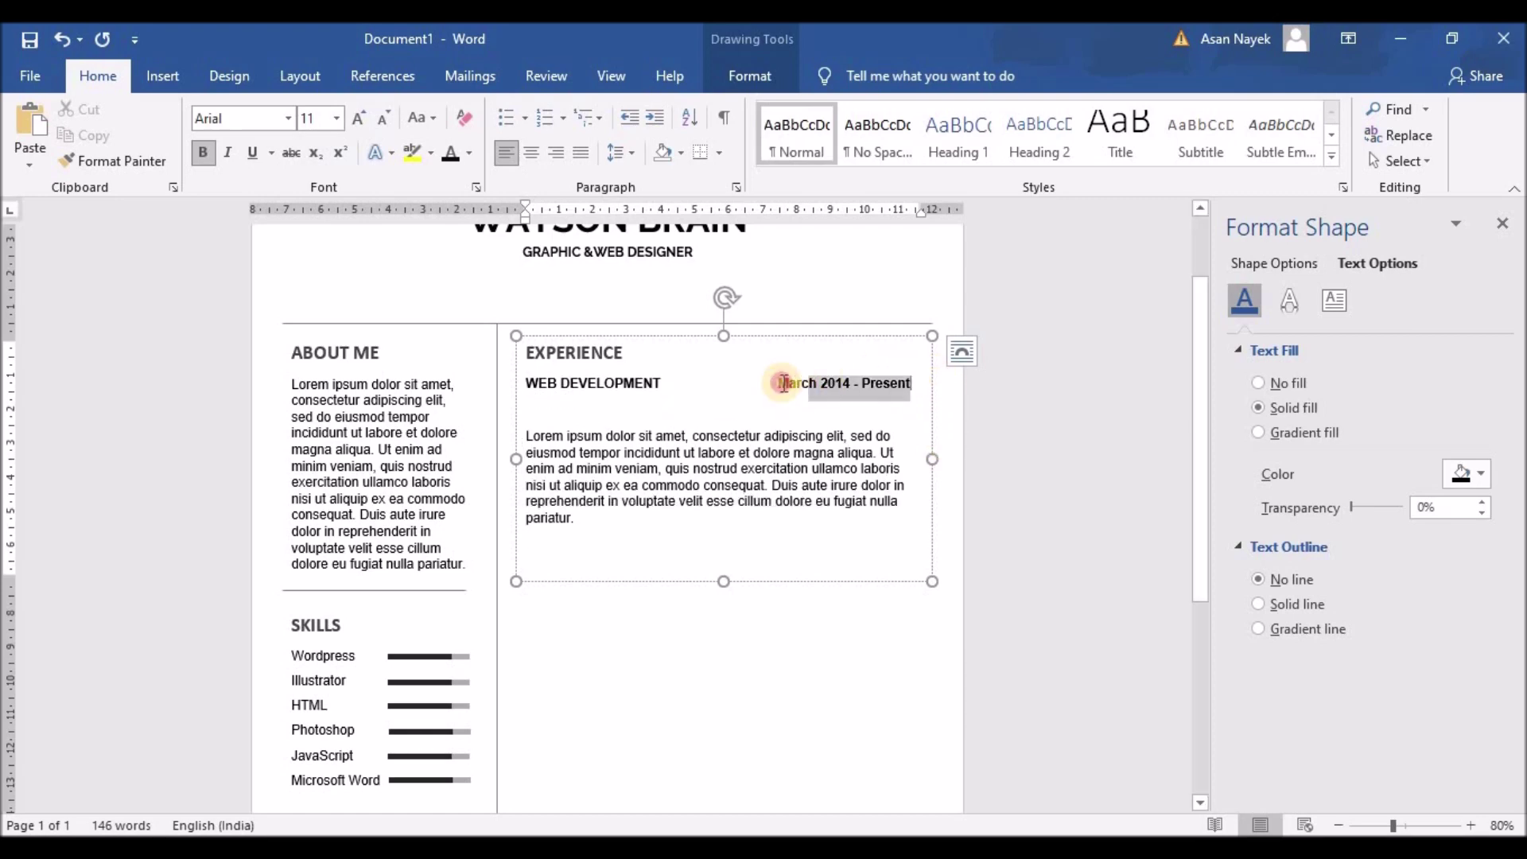
pyautogui.click(382, 117)
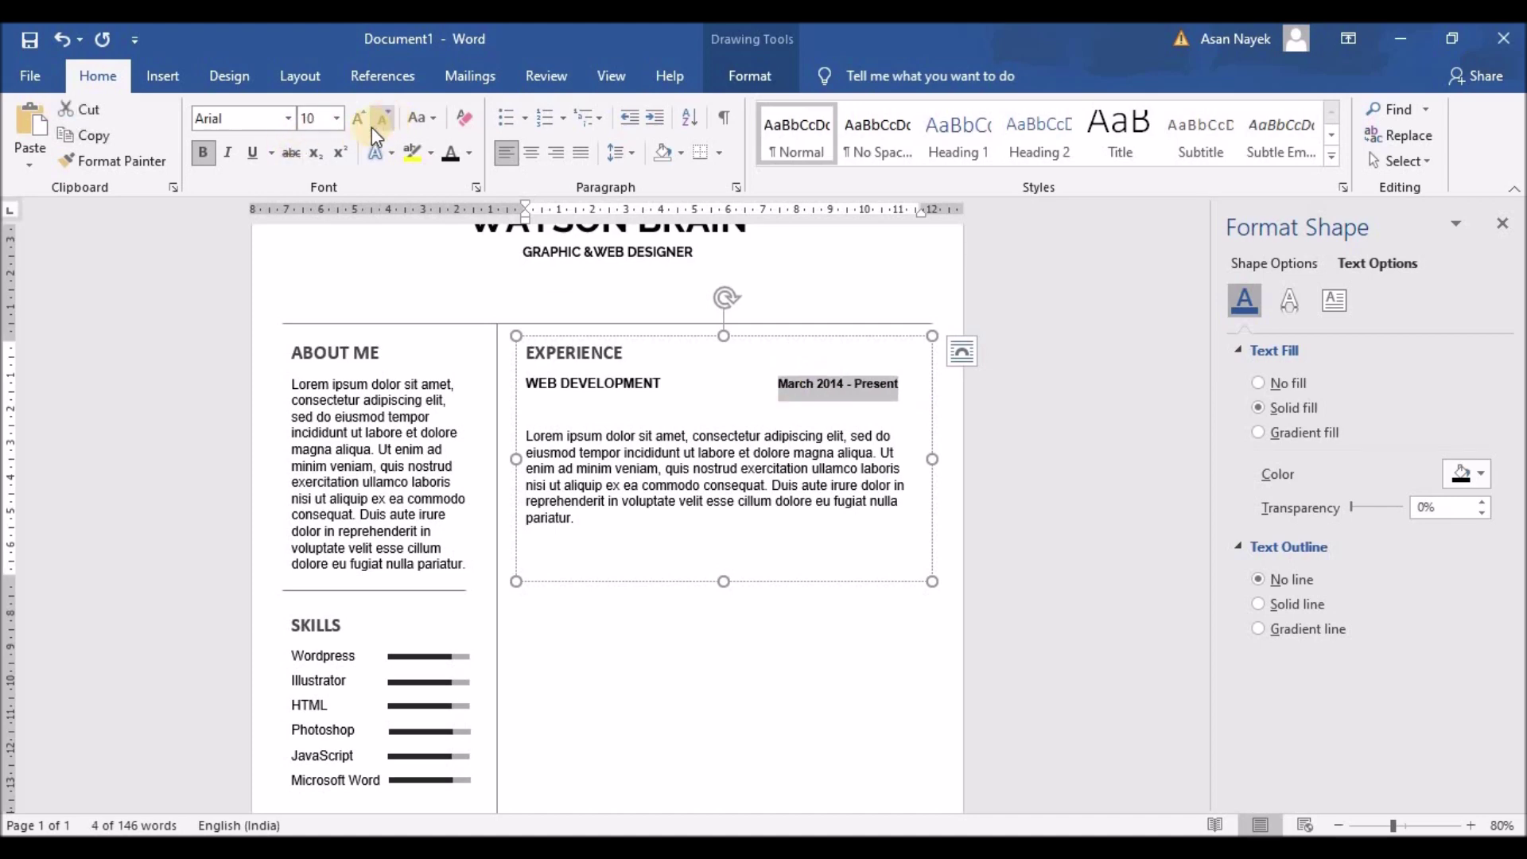
pyautogui.click(777, 384)
pyautogui.click(566, 411)
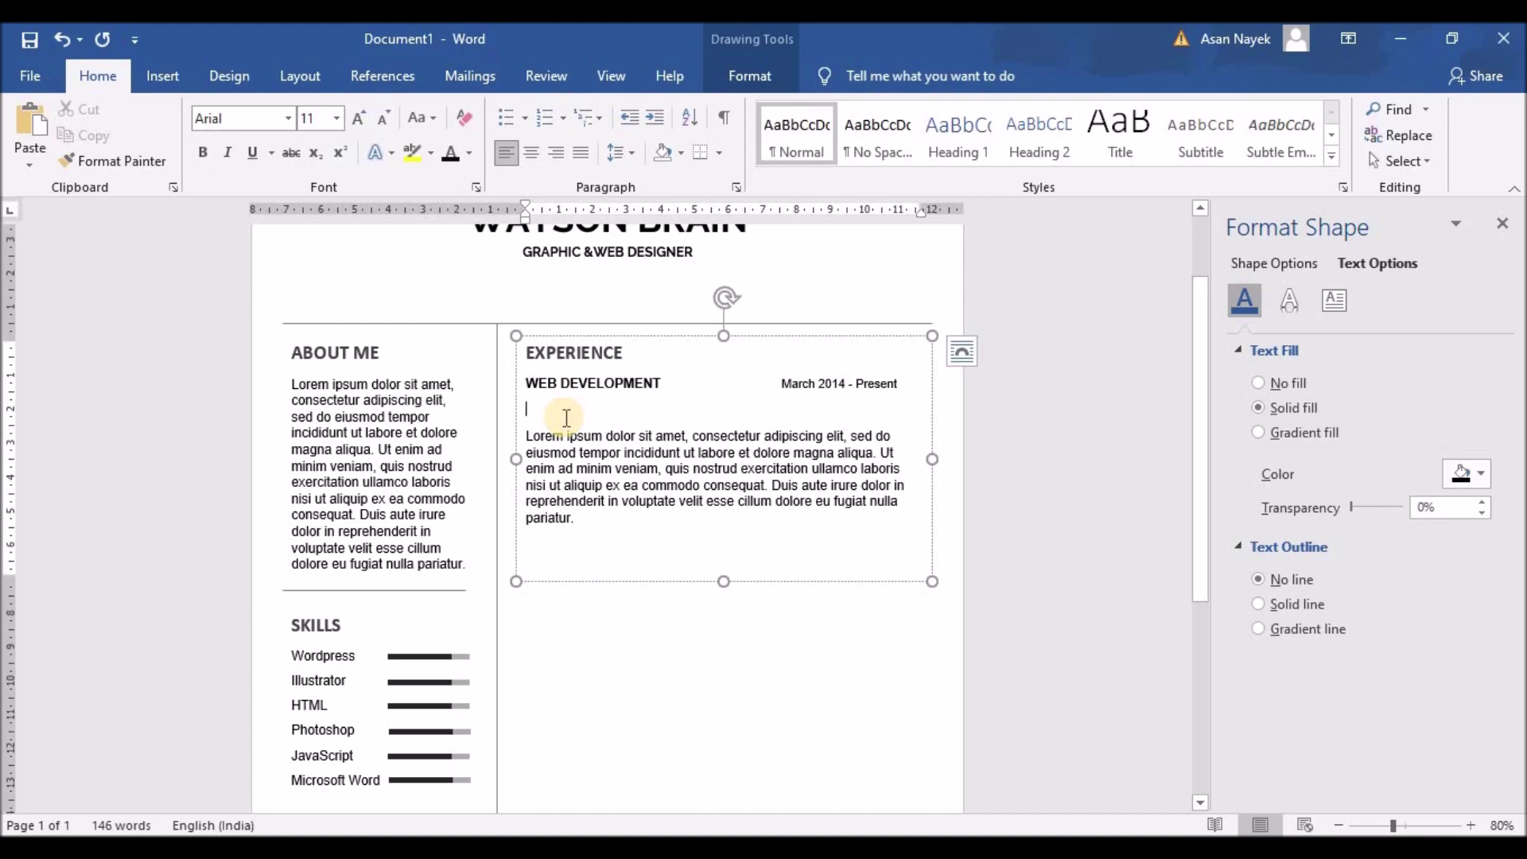
pyautogui.write('Star Corporation')
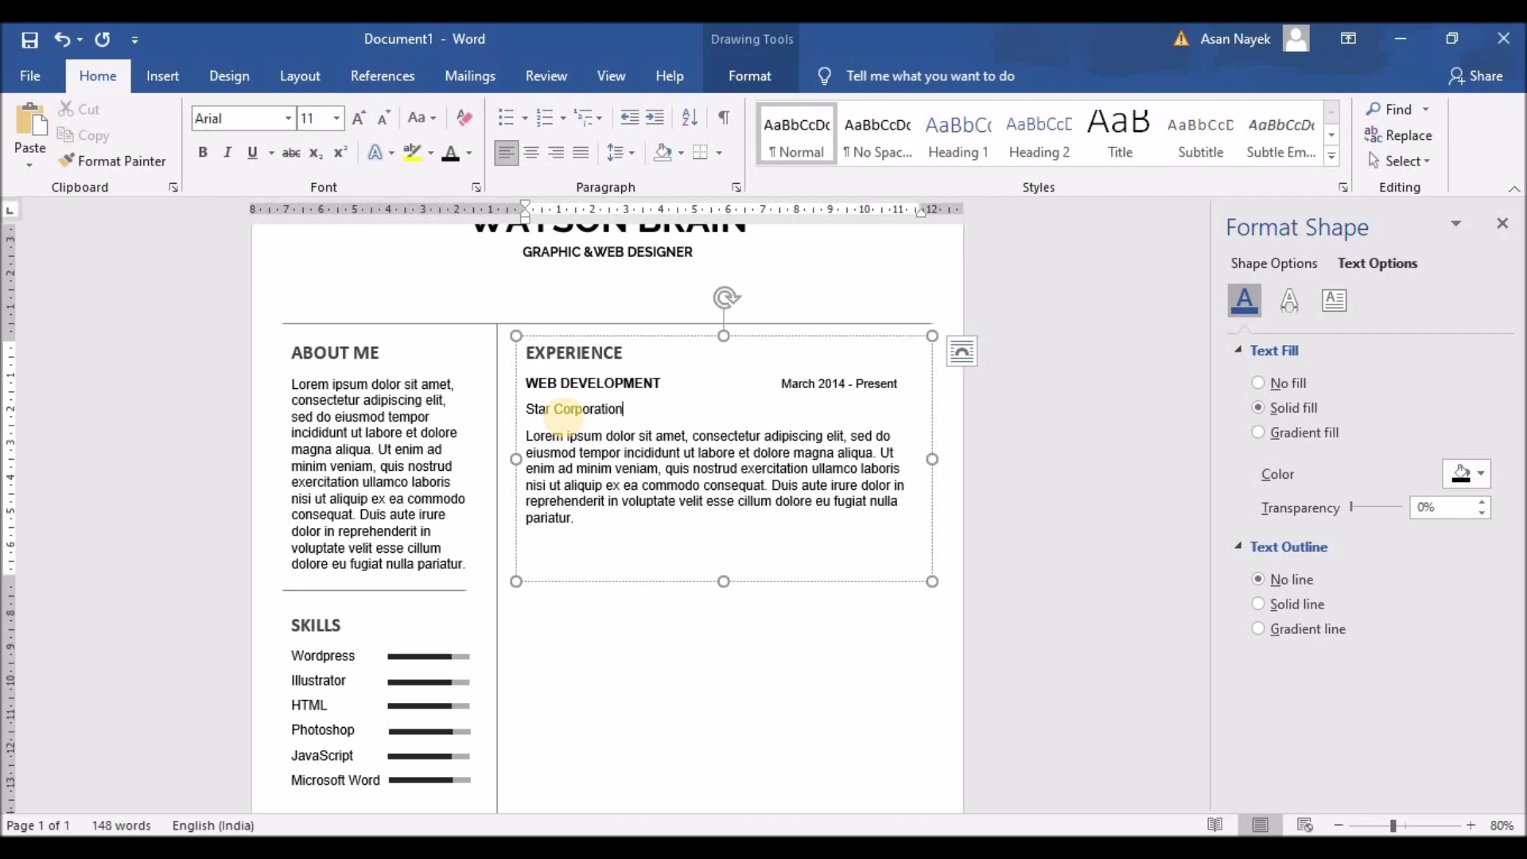
# Remove the space after the WEB DEVELOPMENT and Star Corporation heading lines
pyautogui.moveTo(633, 410); pyautogui.dragTo(521, 404)
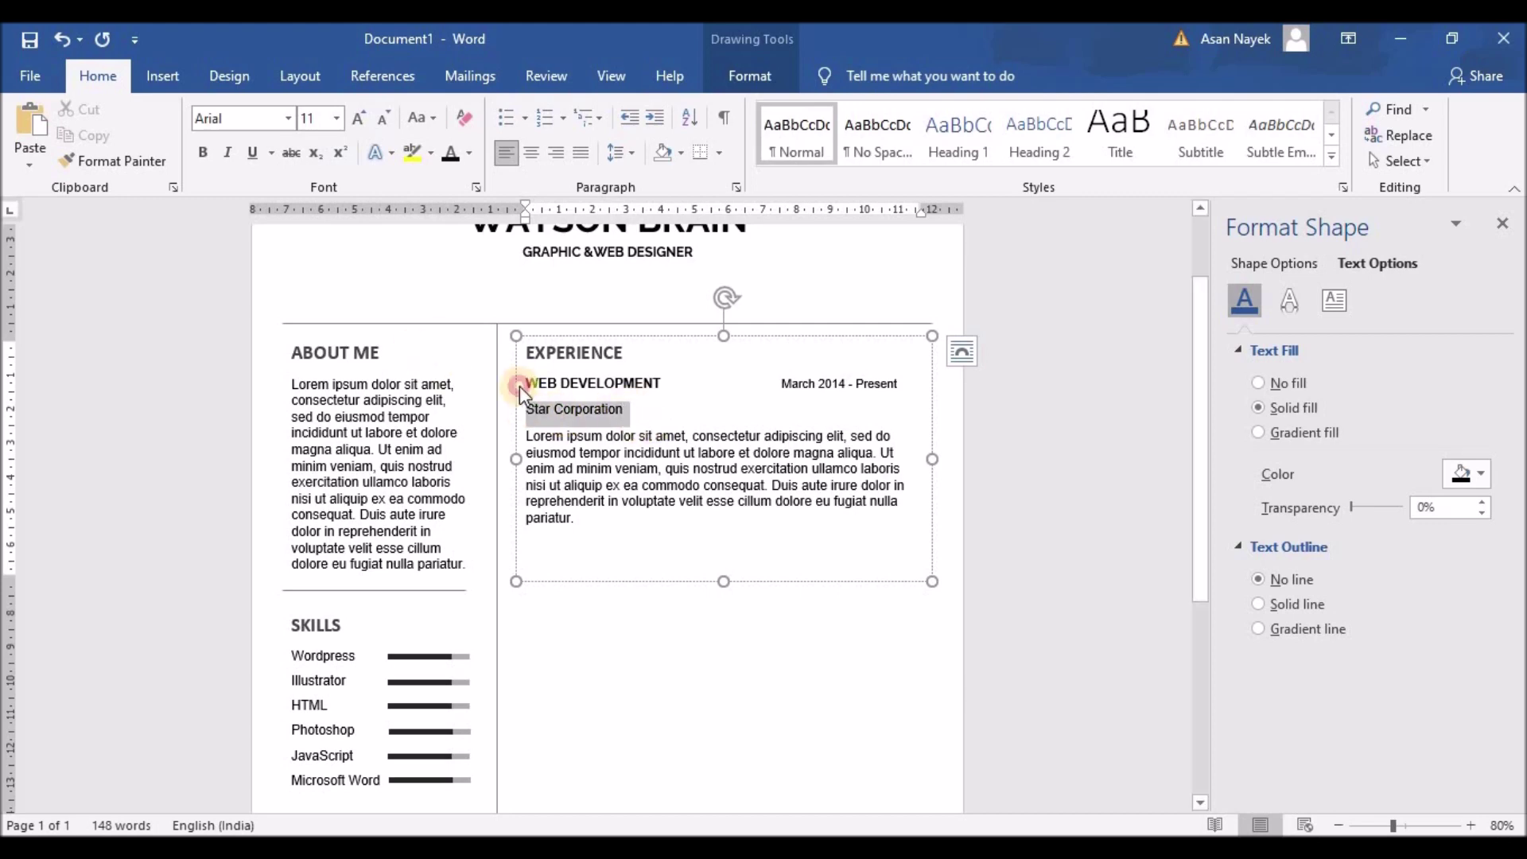
pyautogui.moveTo(624, 413); pyautogui.dragTo(525, 383)
pyautogui.click(627, 157)
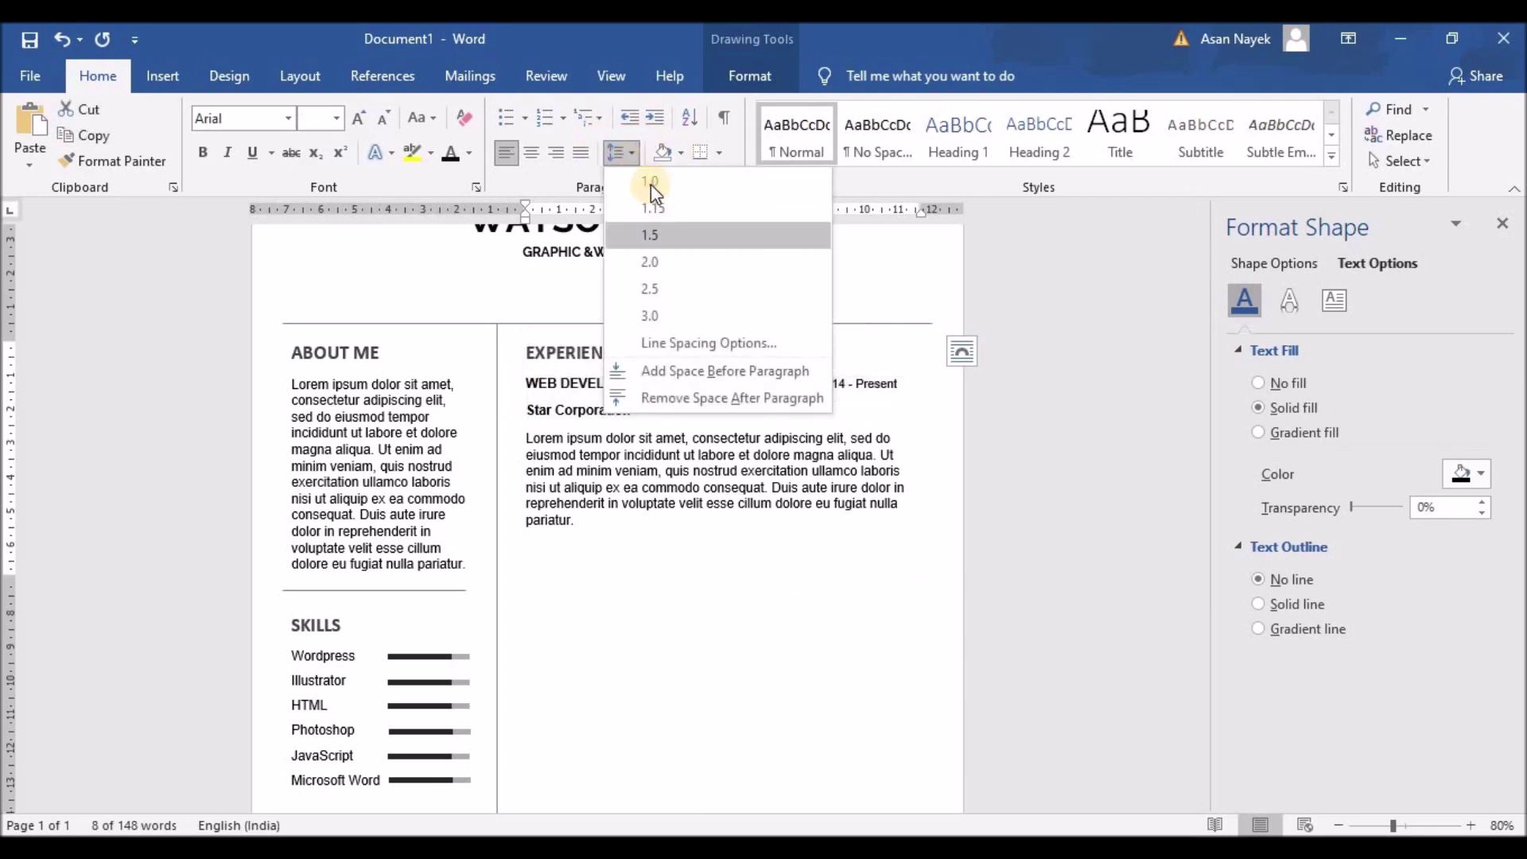
pyautogui.click(657, 400)
pyautogui.click(664, 404)
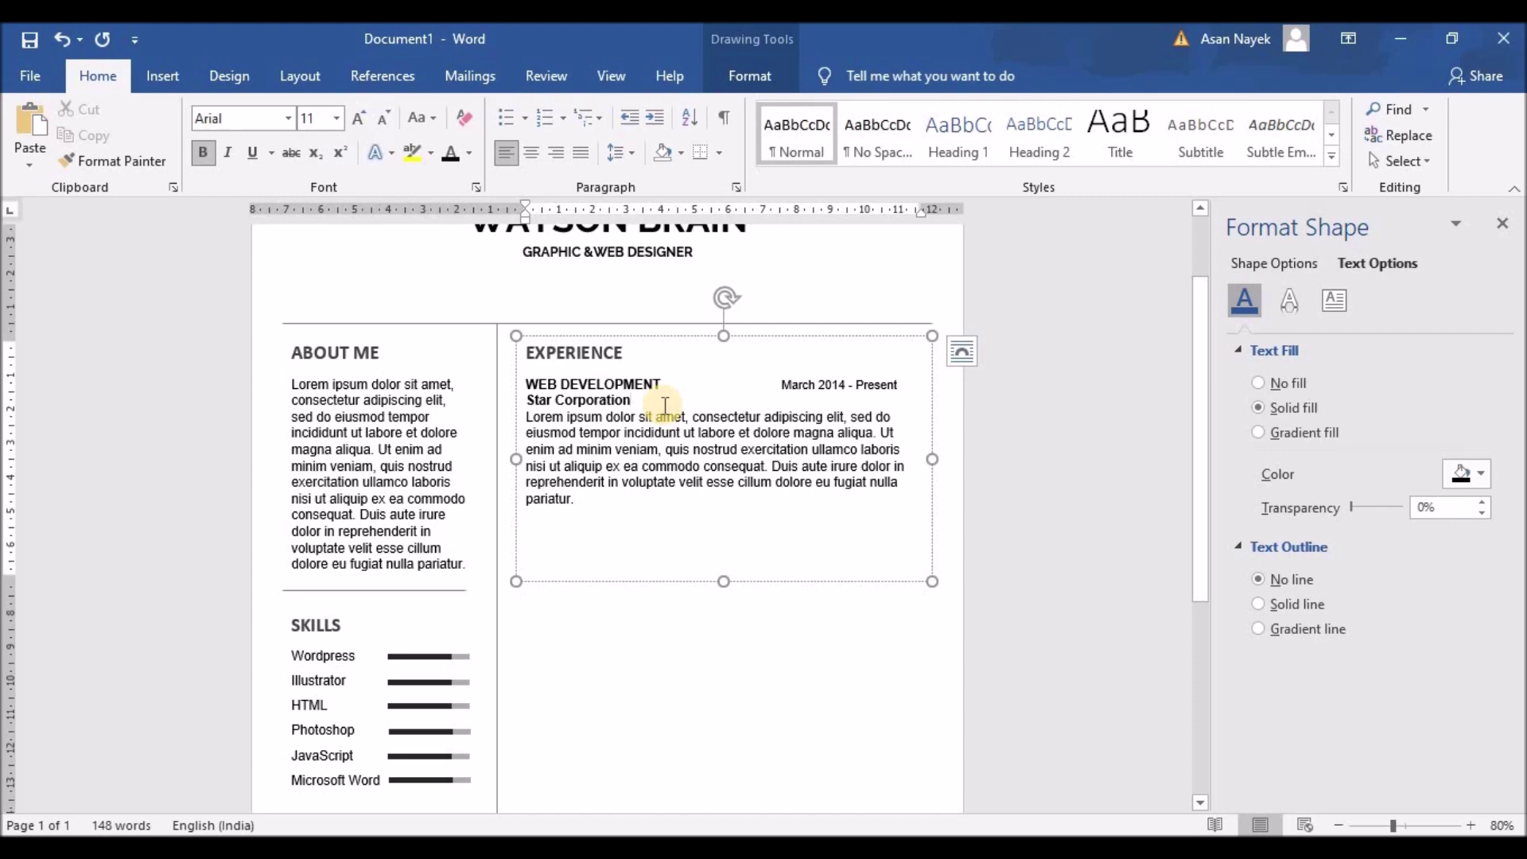
# Set Star Corporation's line spacing to 1.5 and select the description's last sentence
pyautogui.moveTo(527, 400); pyautogui.dragTo(632, 400)
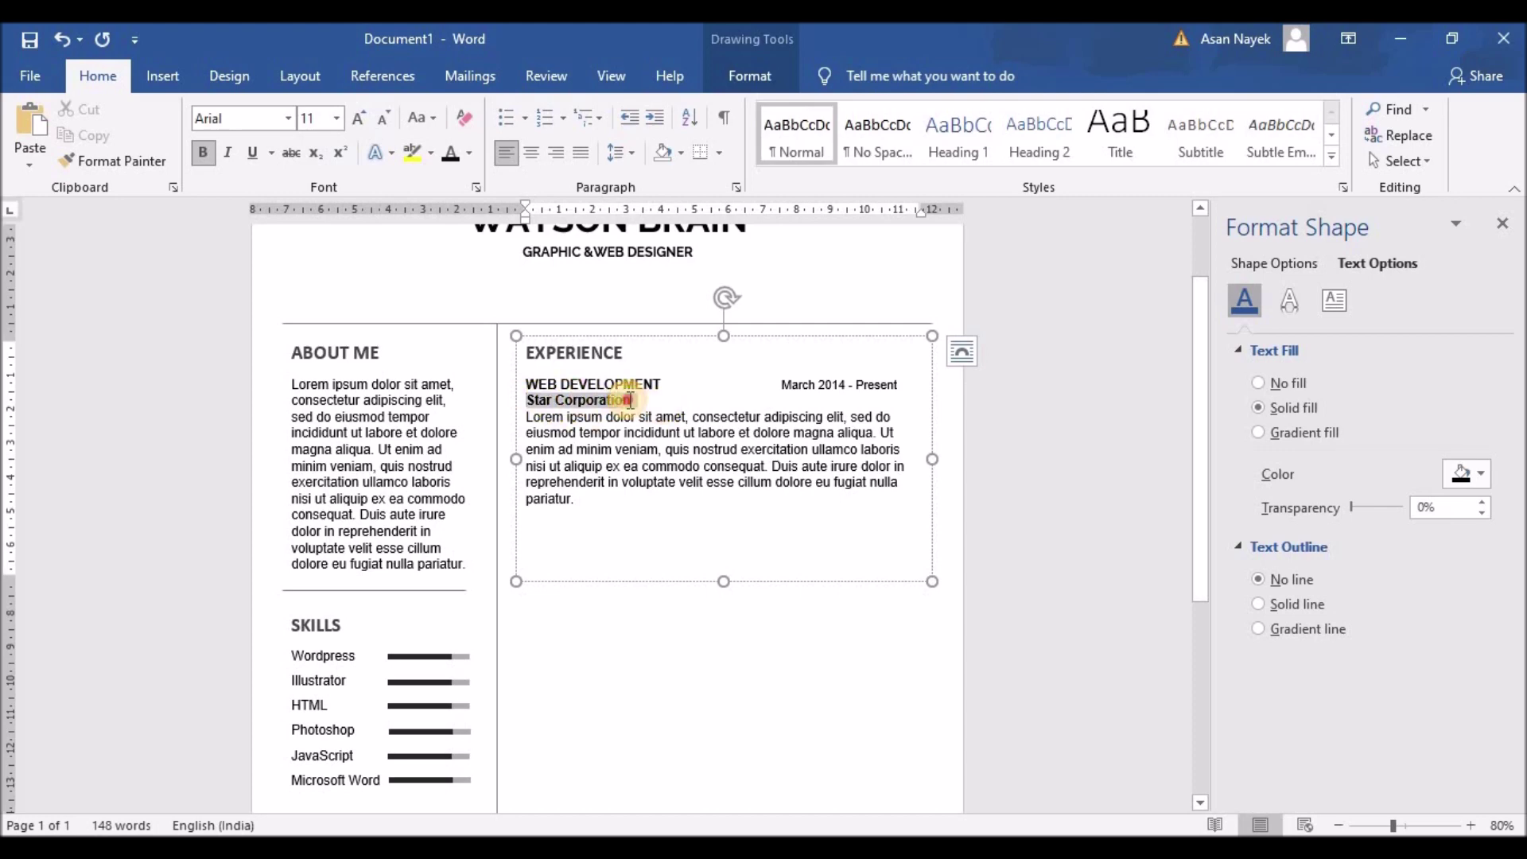
pyautogui.click(617, 154)
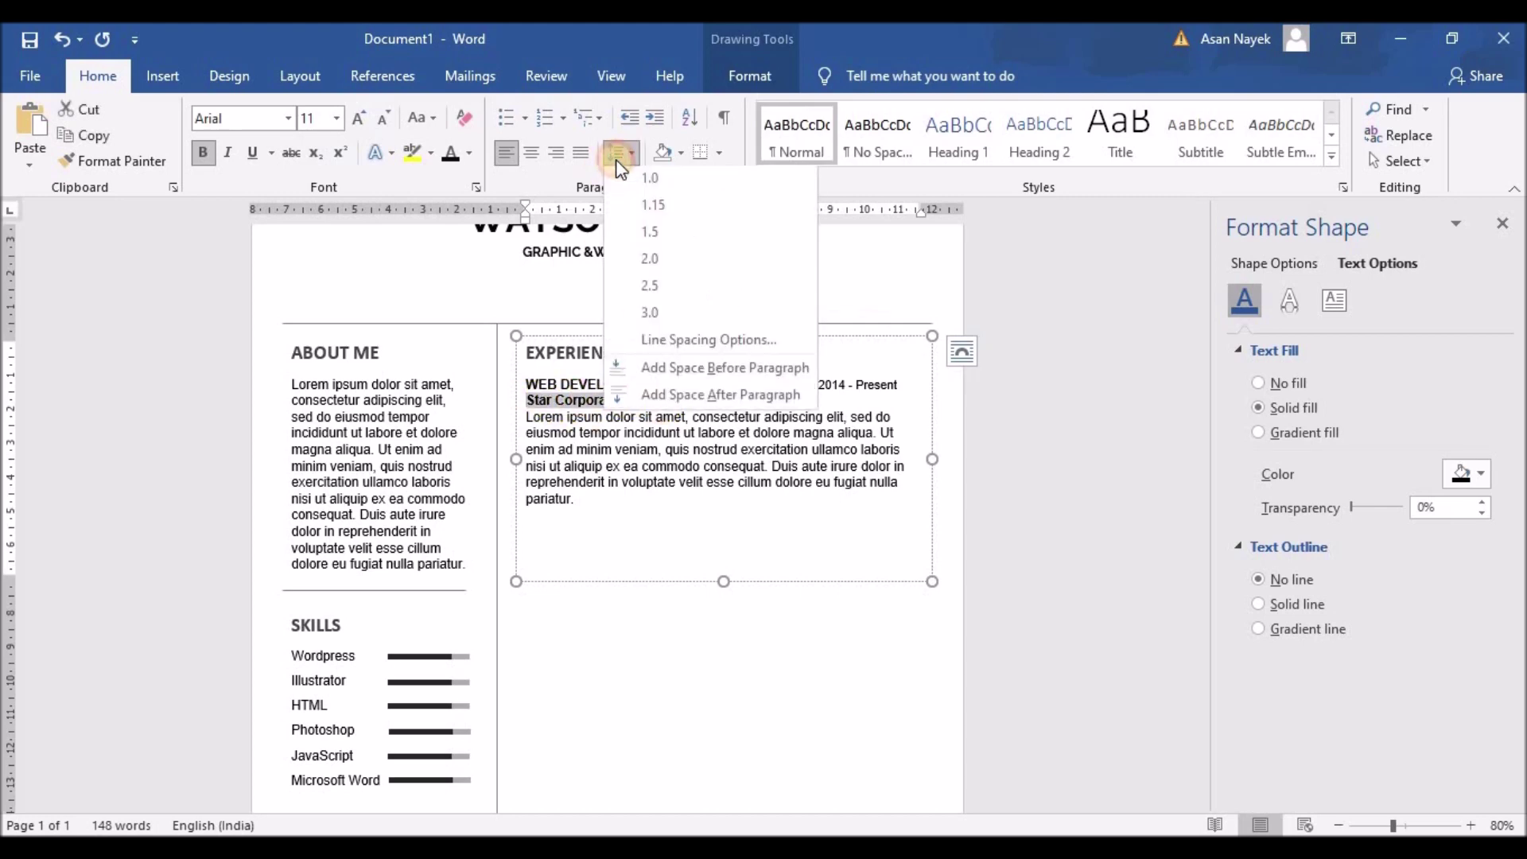
pyautogui.click(648, 235)
pyautogui.click(684, 465)
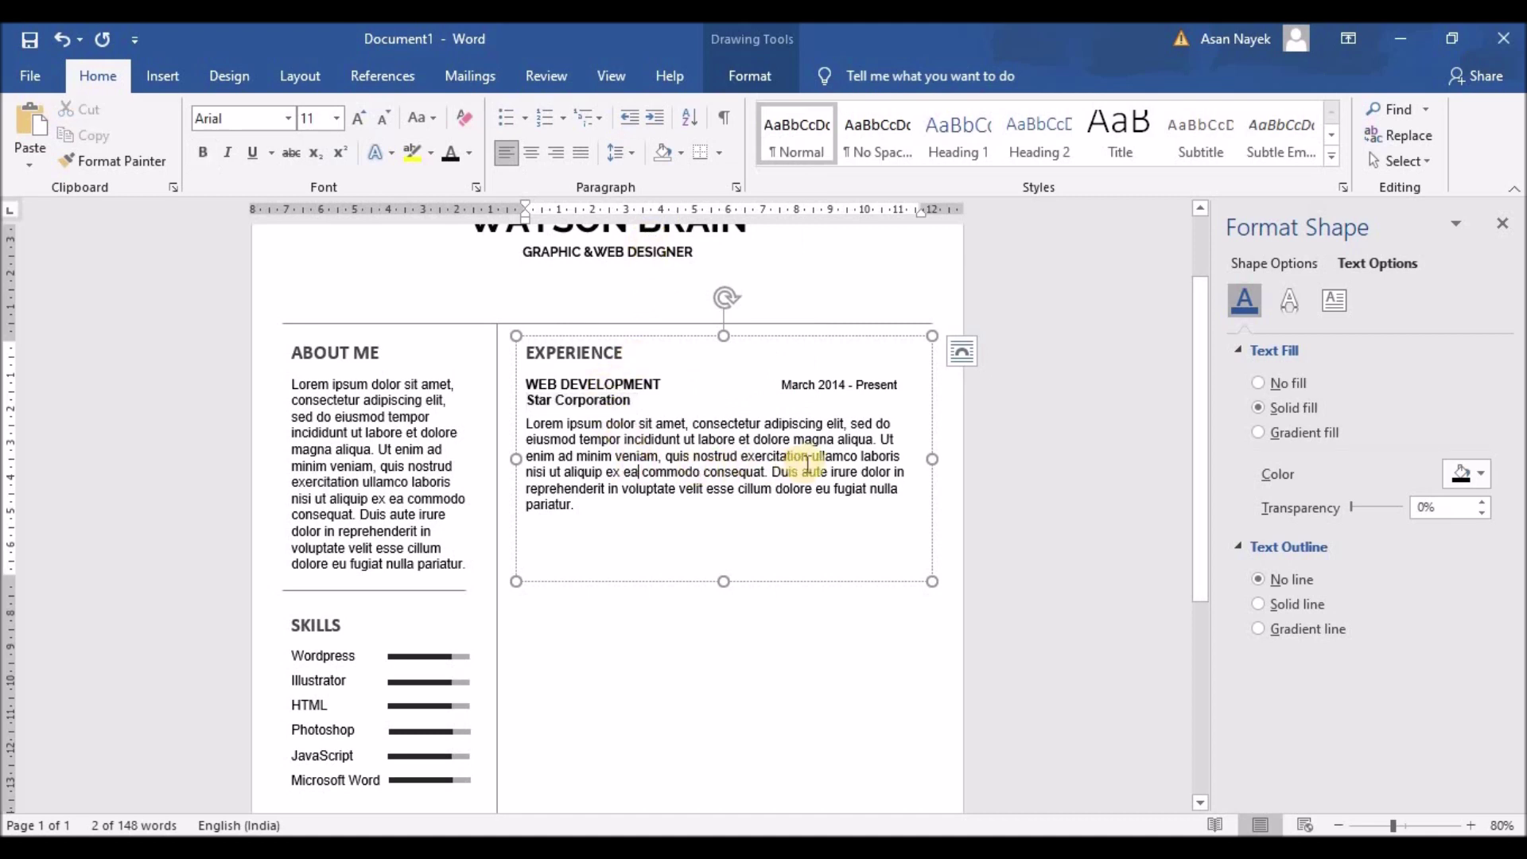
pyautogui.moveTo(772, 471); pyautogui.dragTo(789, 507)
# Delete the description's last sentence and make the Experience box wider and shorter
pyautogui.press('Delete')
pyautogui.moveTo(933, 459); pyautogui.dragTo(942, 459)
pyautogui.moveTo(725, 582); pyautogui.dragTo(736, 787)
pyautogui.scroll(-2, 750, 387)
# Copy the job entry and paste it twice to make three entries
pyautogui.moveTo(751, 386); pyautogui.dragTo(518, 296)
pyautogui.hotkey('ctrl', 'c')
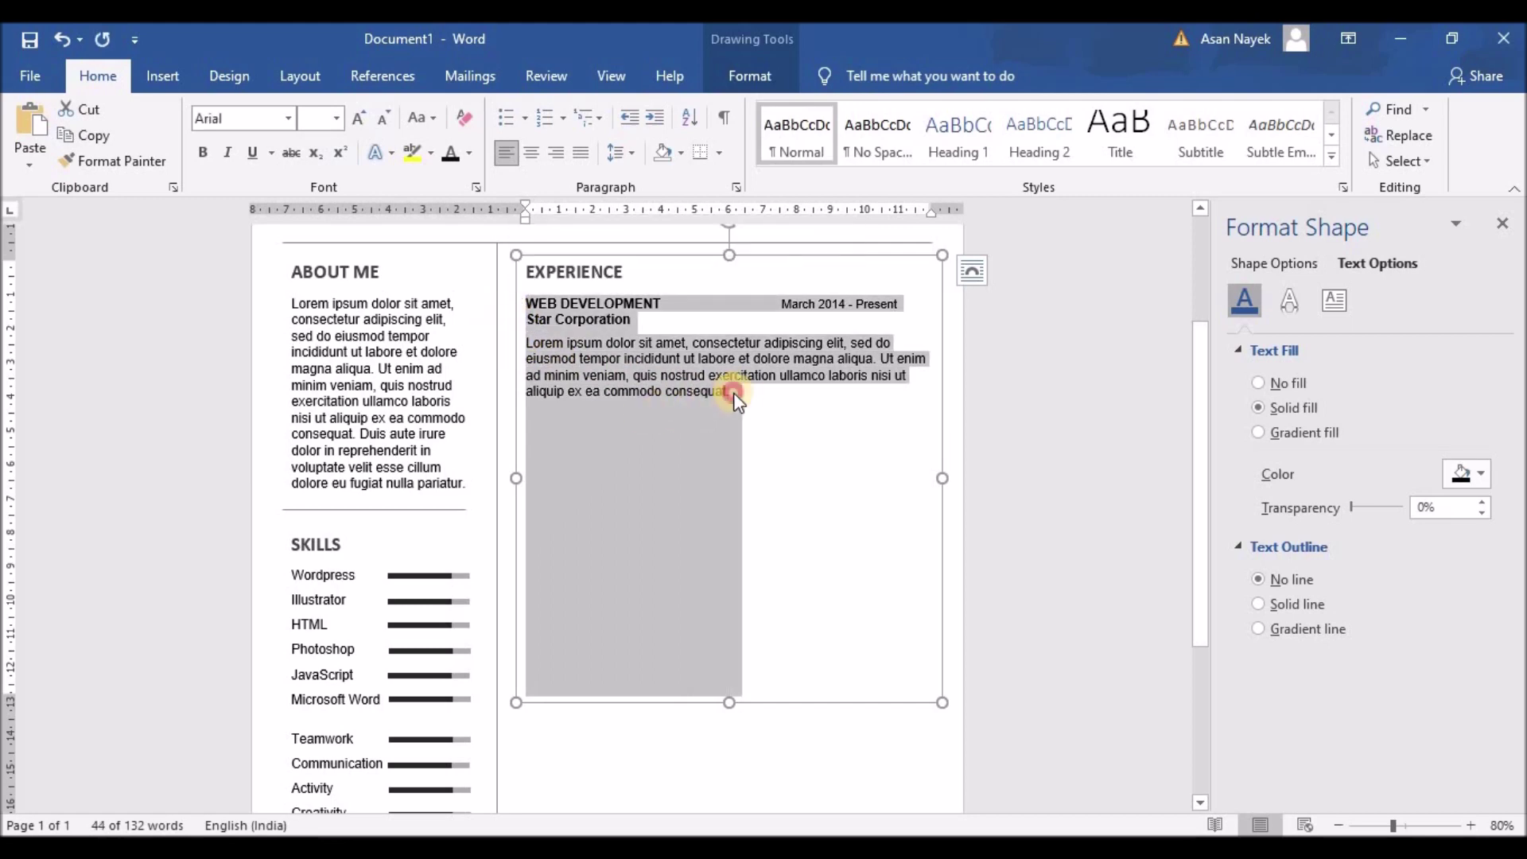
pyautogui.click(746, 389)
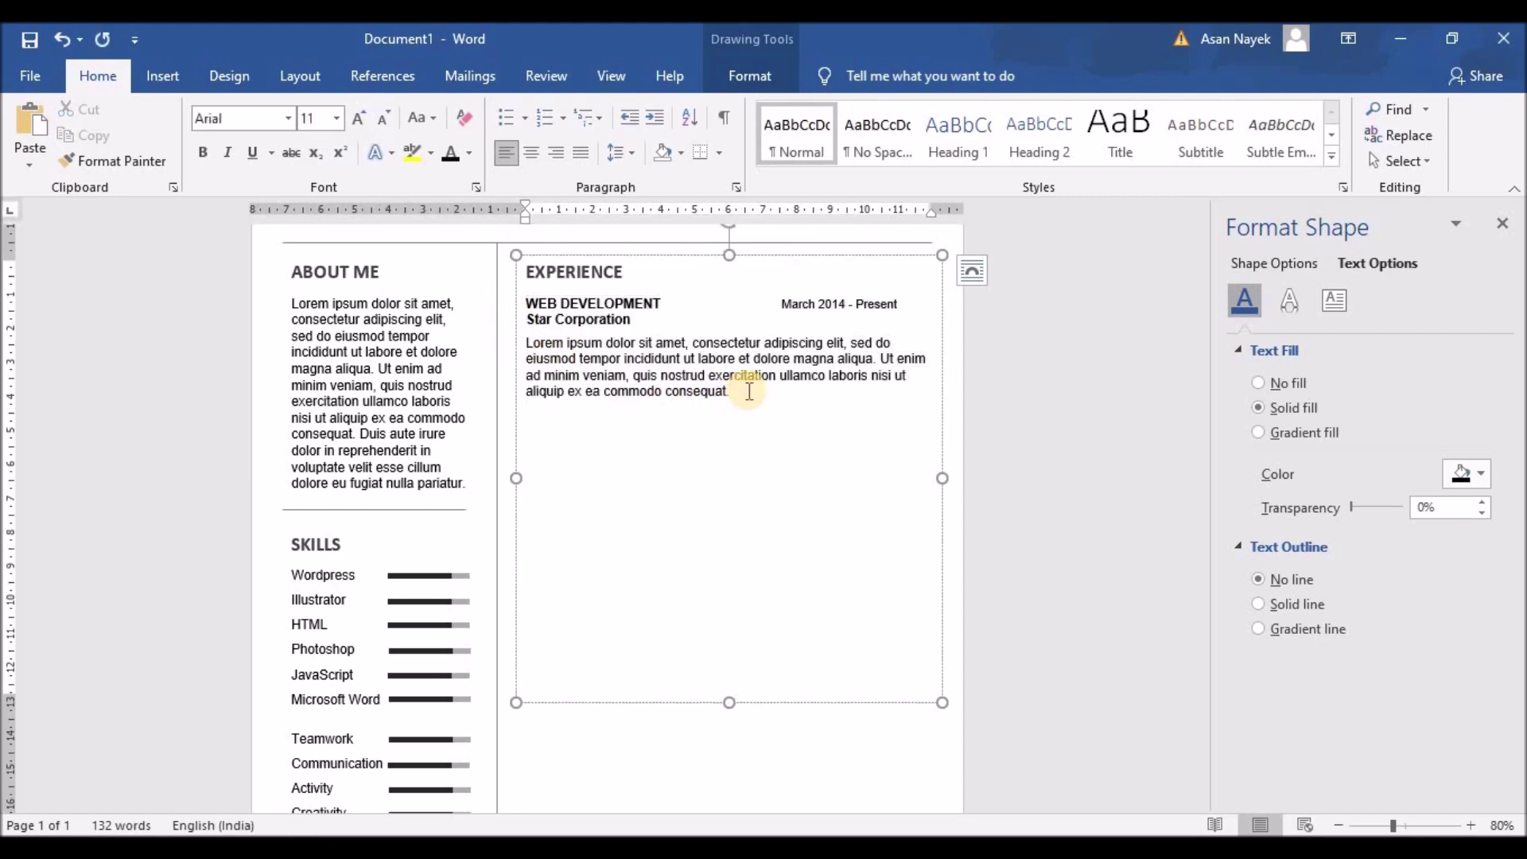
pyautogui.hotkey('ctrl', 'v')
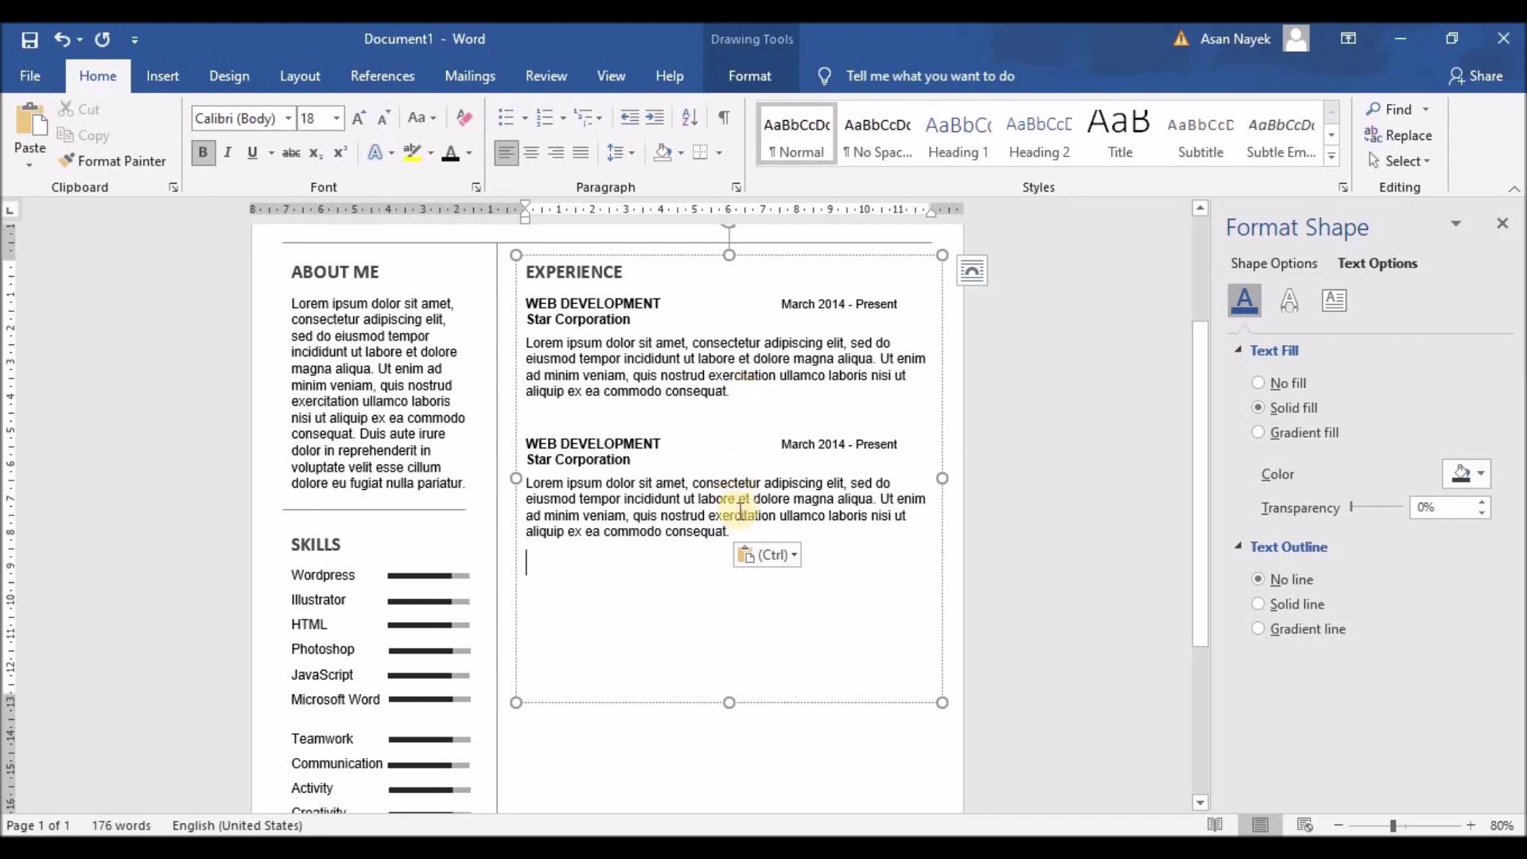
pyautogui.press('Return')
pyautogui.hotkey('ctrl', 'v')
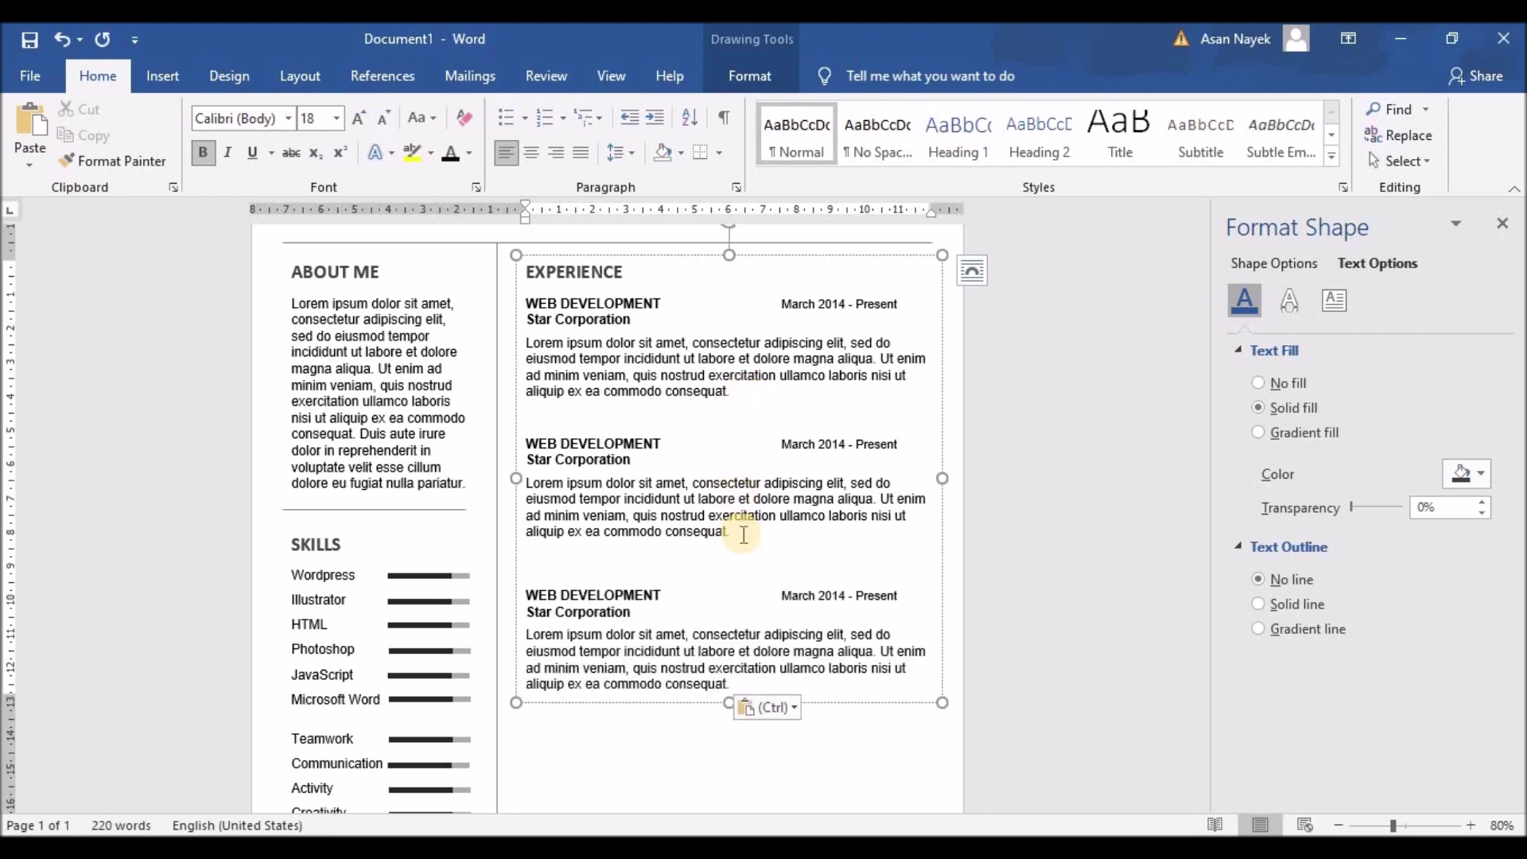
pyautogui.click(744, 534)
pyautogui.press('Delete')
pyautogui.press('Return')
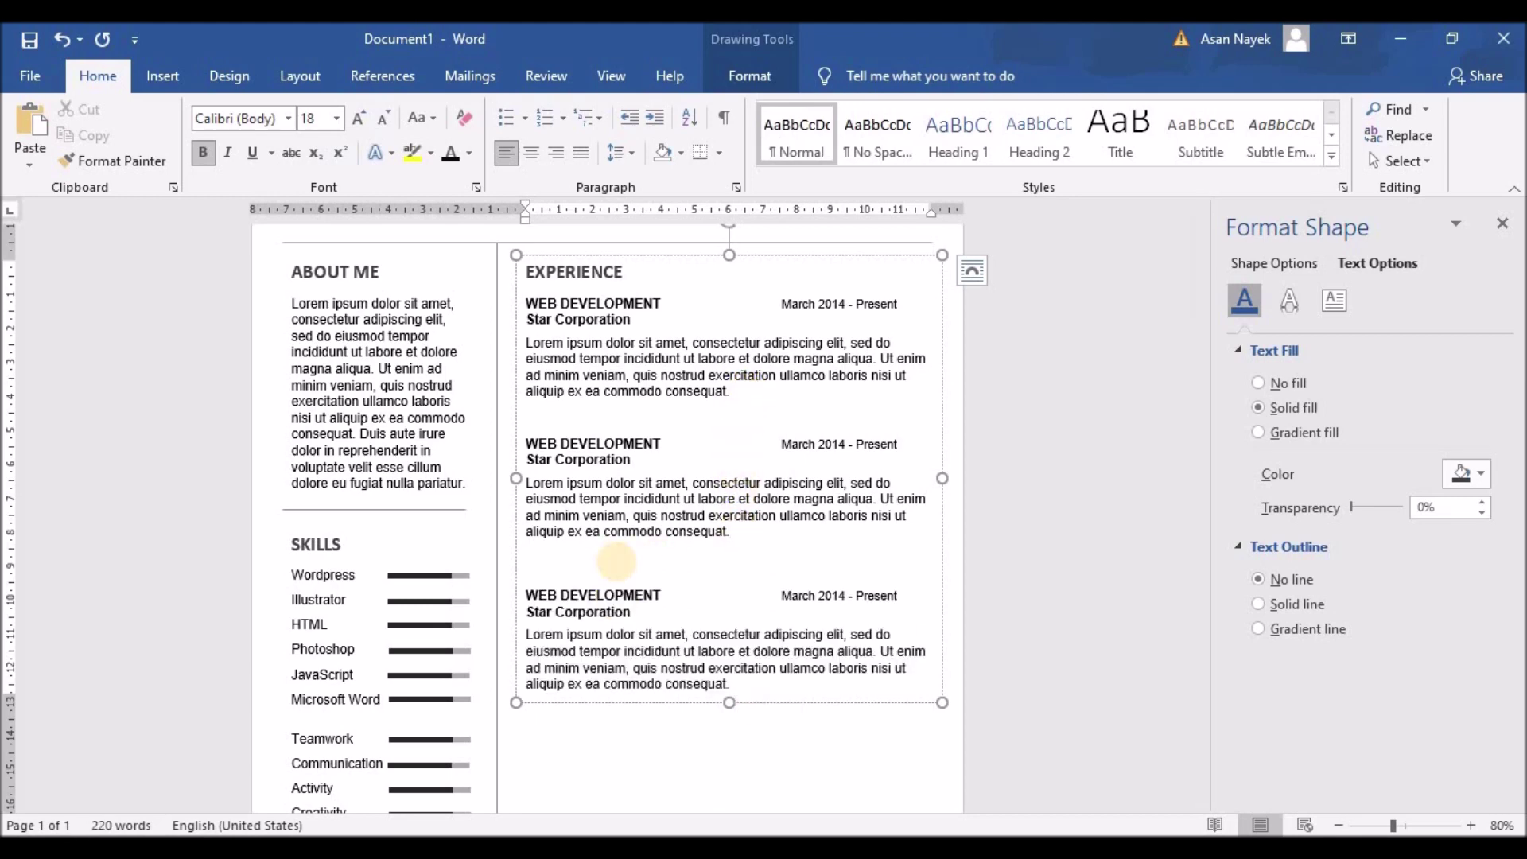
# Shrink the blank lines between the entries to even out the gaps
pyautogui.click(558, 413)
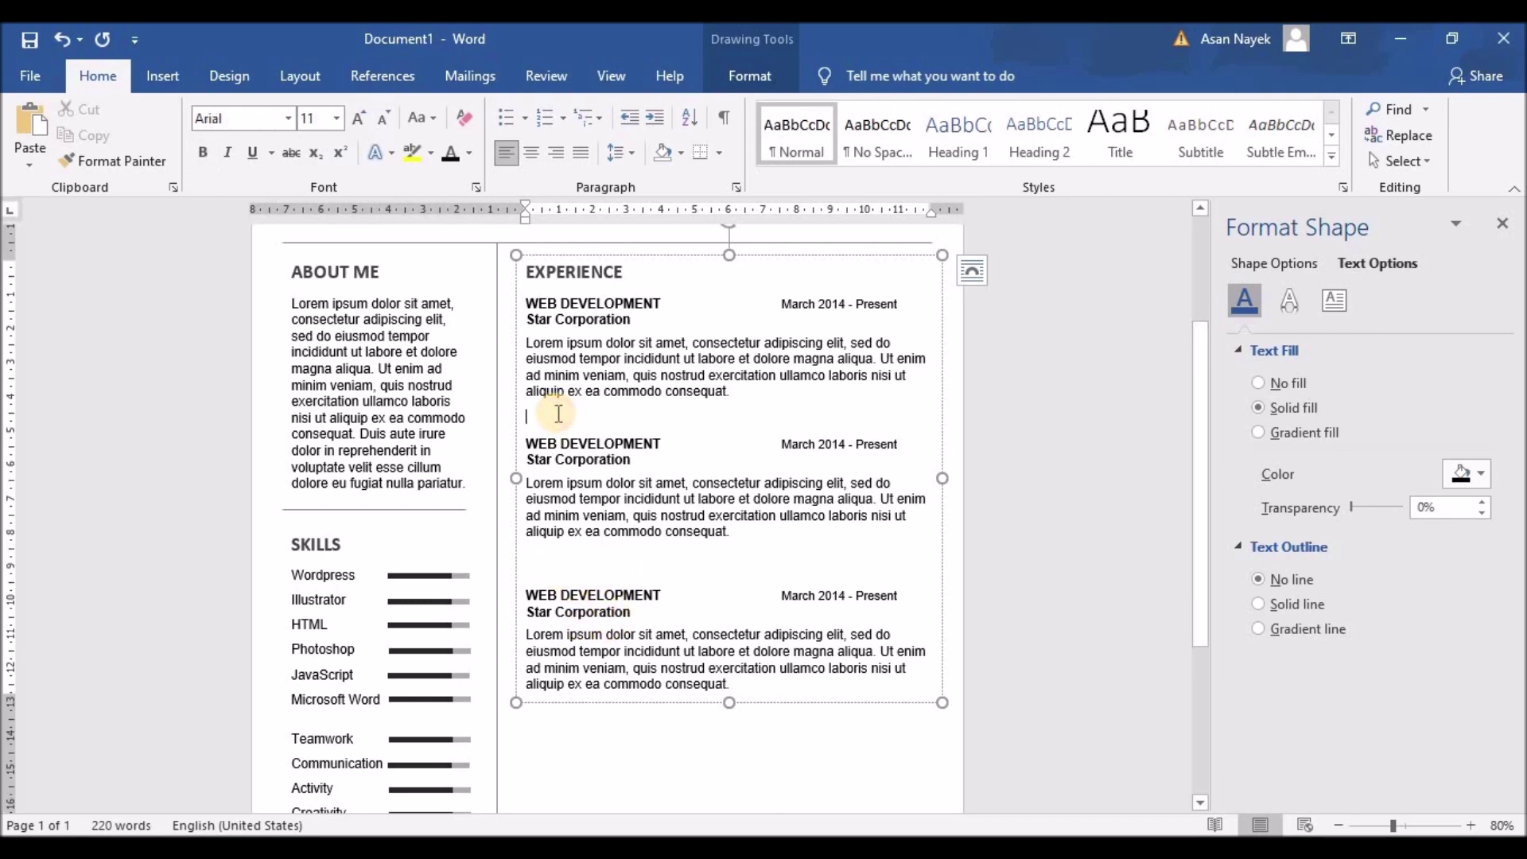
pyautogui.click(539, 557)
pyautogui.click(541, 425)
pyautogui.click(540, 561)
pyautogui.click(388, 114)
pyautogui.click(389, 115)
pyautogui.click(388, 114)
pyautogui.click(388, 115)
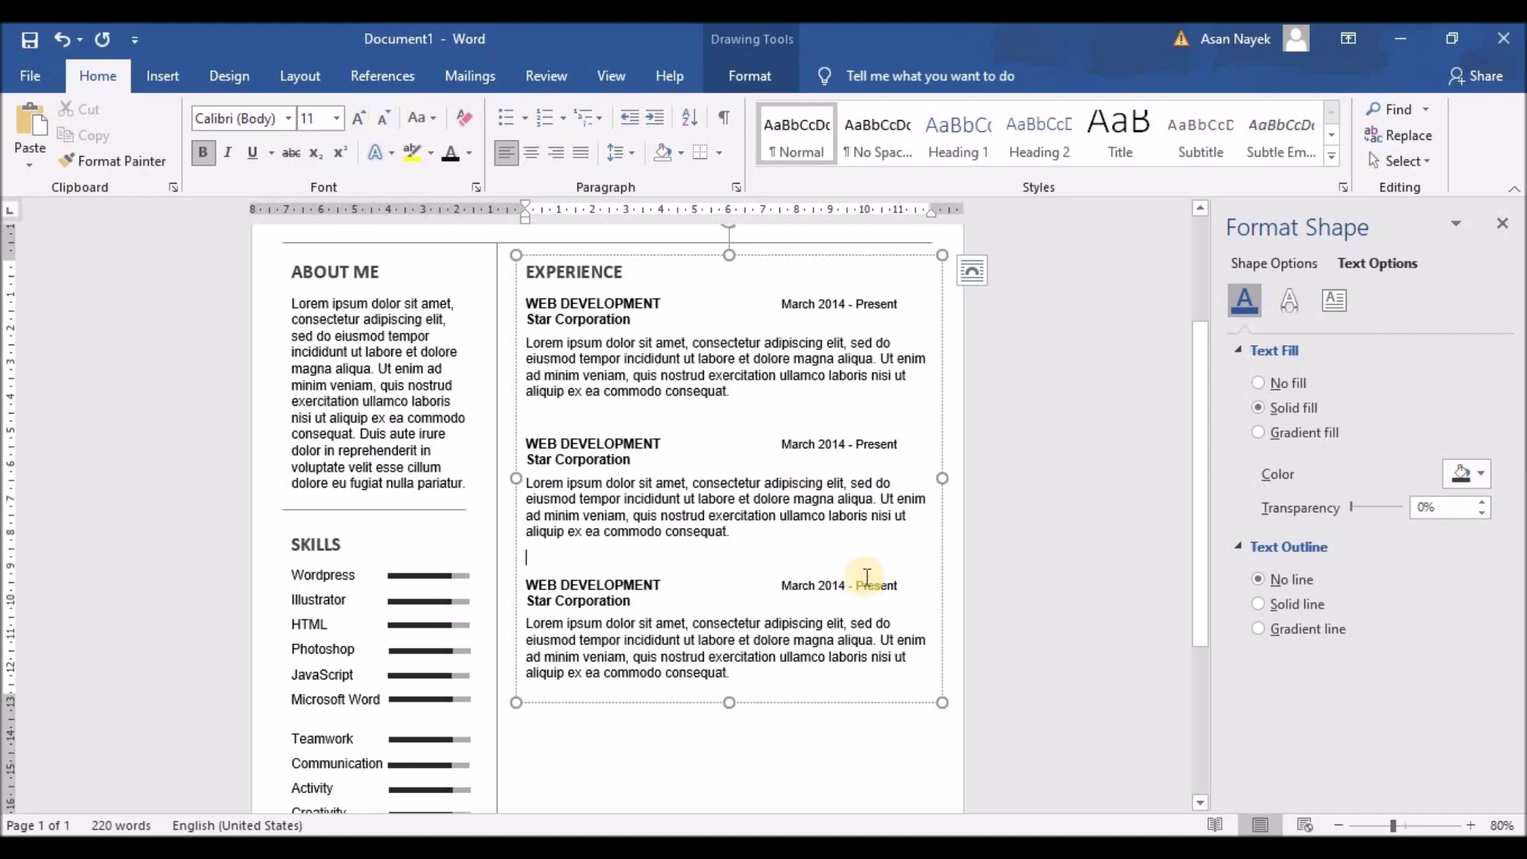
# Copy the divider line above SKILLS and paste a duplicate
pyautogui.scroll(-3, 927, 525)
pyautogui.click(443, 287)
pyautogui.scroll(5, 443, 302)
pyautogui.scroll(-2, 453, 318)
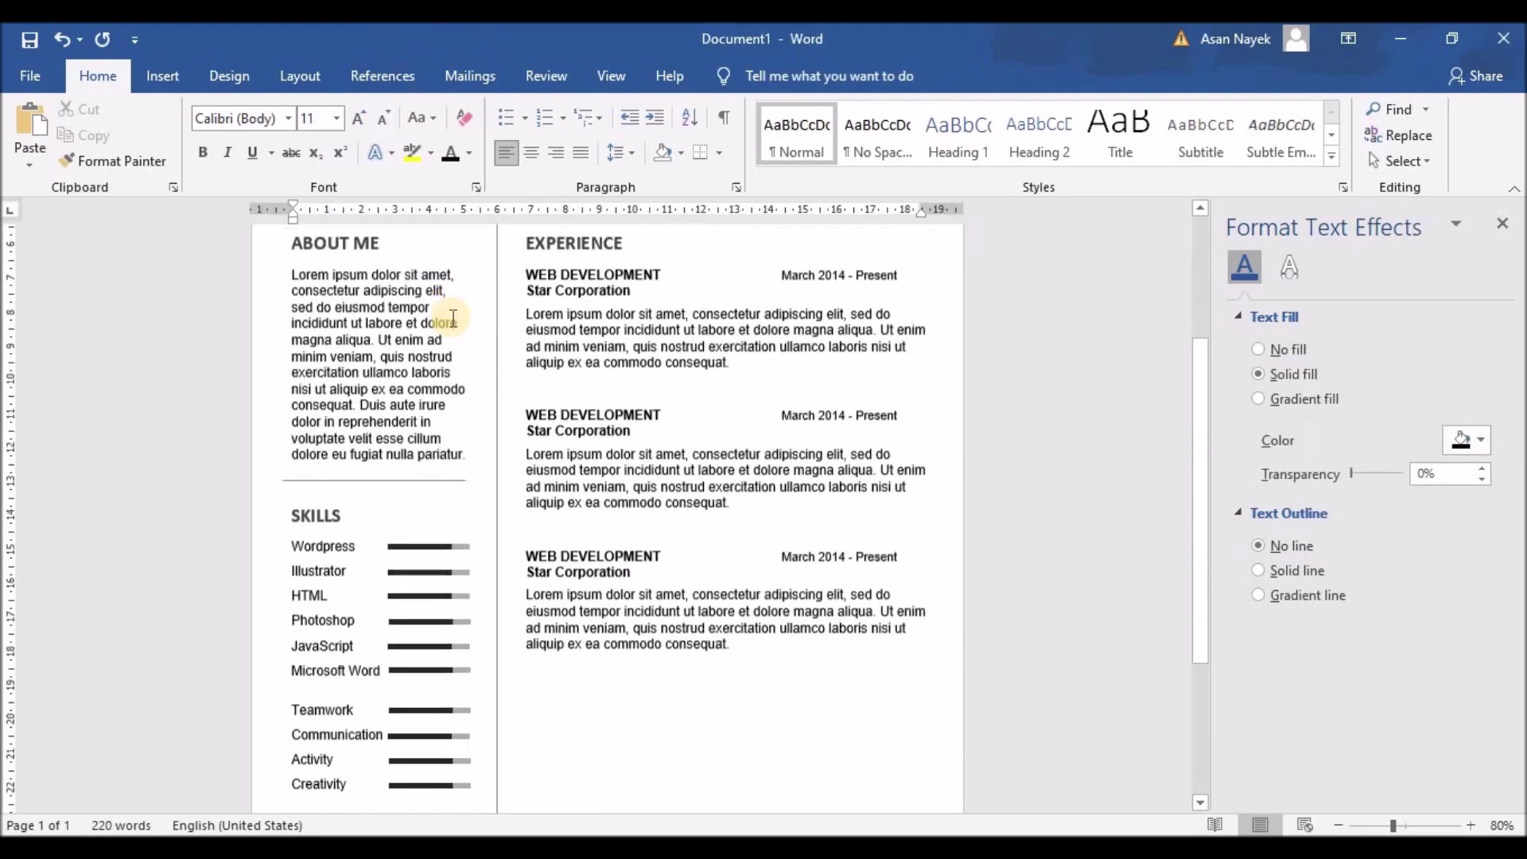
pyautogui.scroll(-2, 453, 317)
pyautogui.click(443, 374)
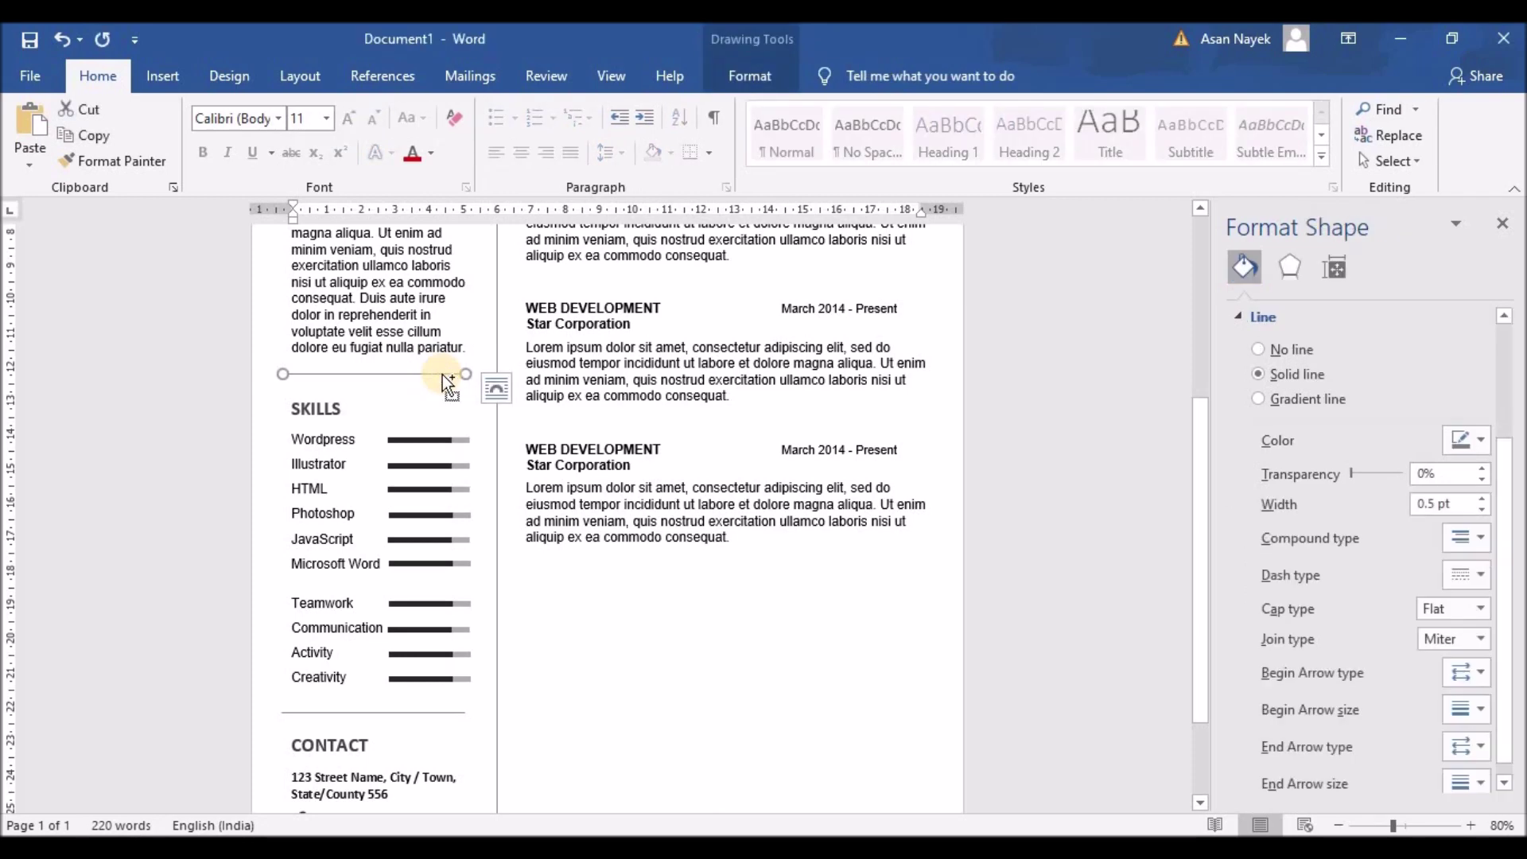
pyautogui.hotkey('ctrl', 'c')
pyautogui.click(437, 385)
pyautogui.hotkey('ctrl', 'v')
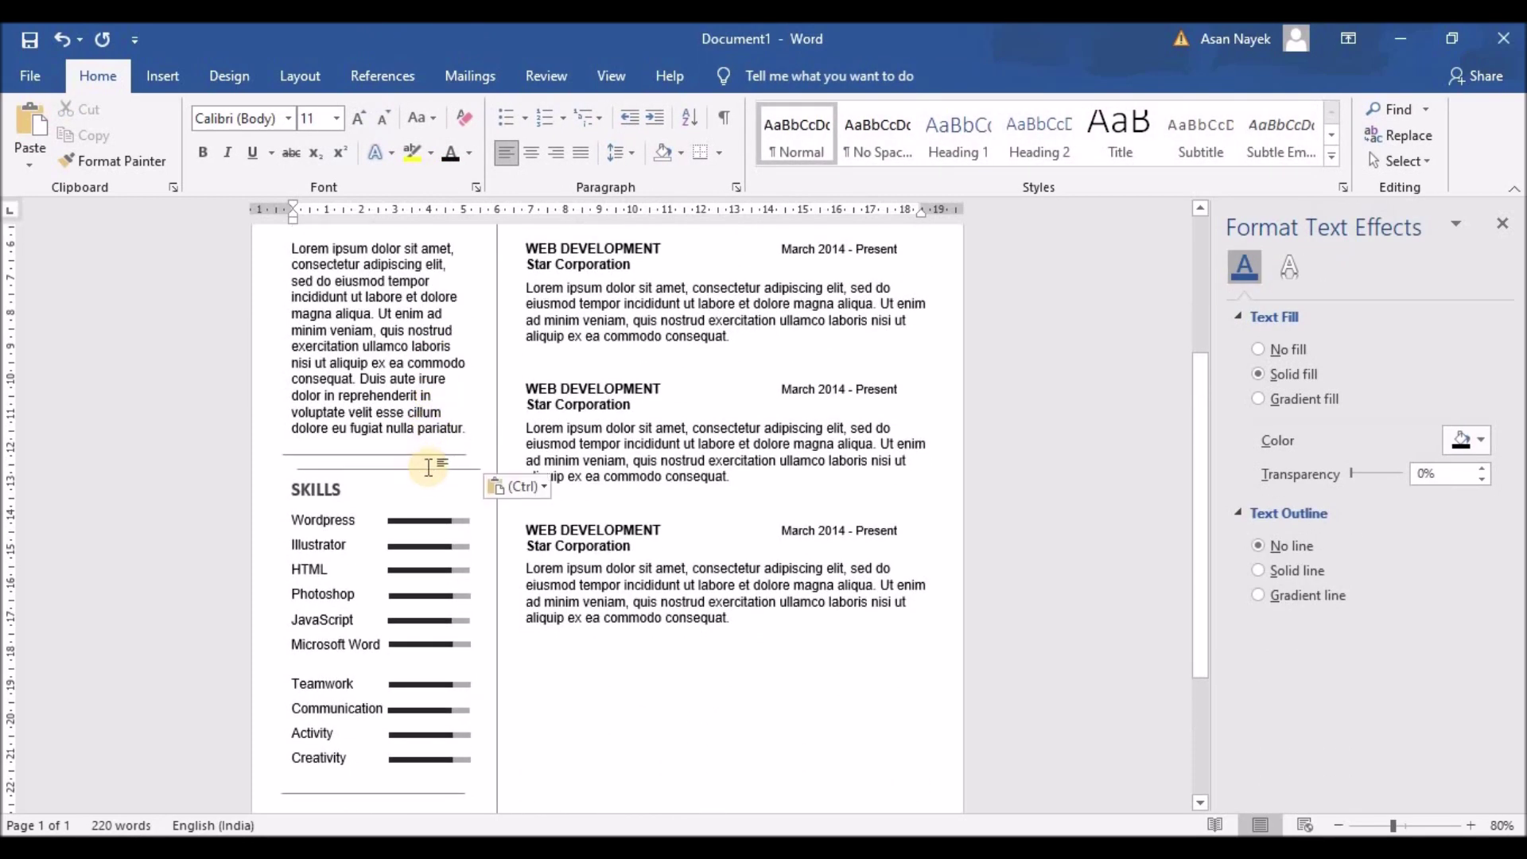
# Move the pasted line under the last Experience entry and stretch it across the right column
pyautogui.click(429, 467)
pyautogui.scroll(2, 470, 497)
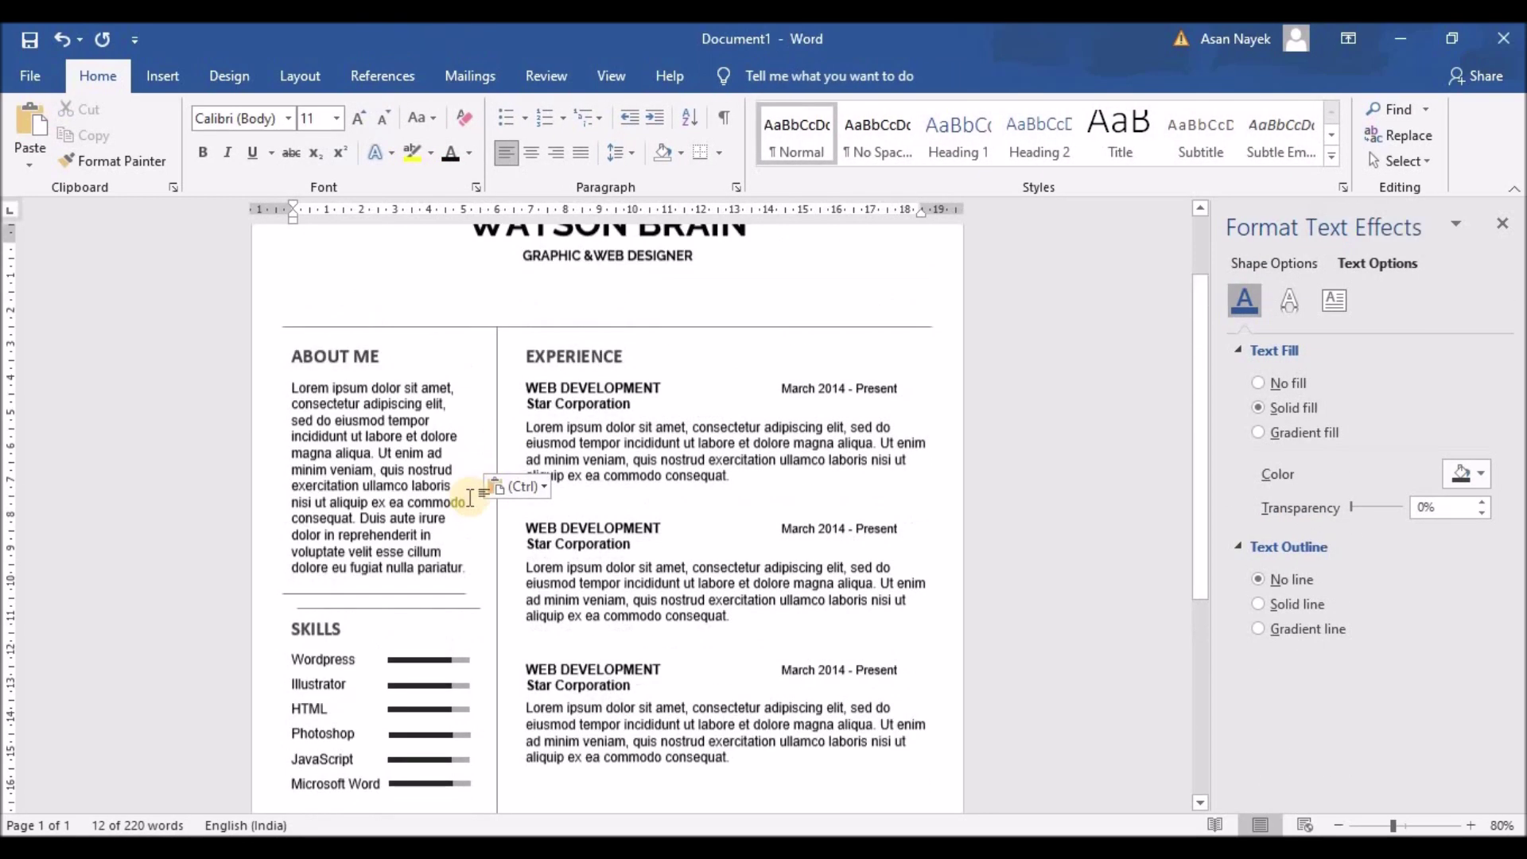
pyautogui.scroll(-2, 470, 497)
pyautogui.moveTo(437, 510)
pyautogui.mouseDown()
pyautogui.moveTo(668, 682)
pyautogui.moveTo(669, 699)
pyautogui.mouseUp()
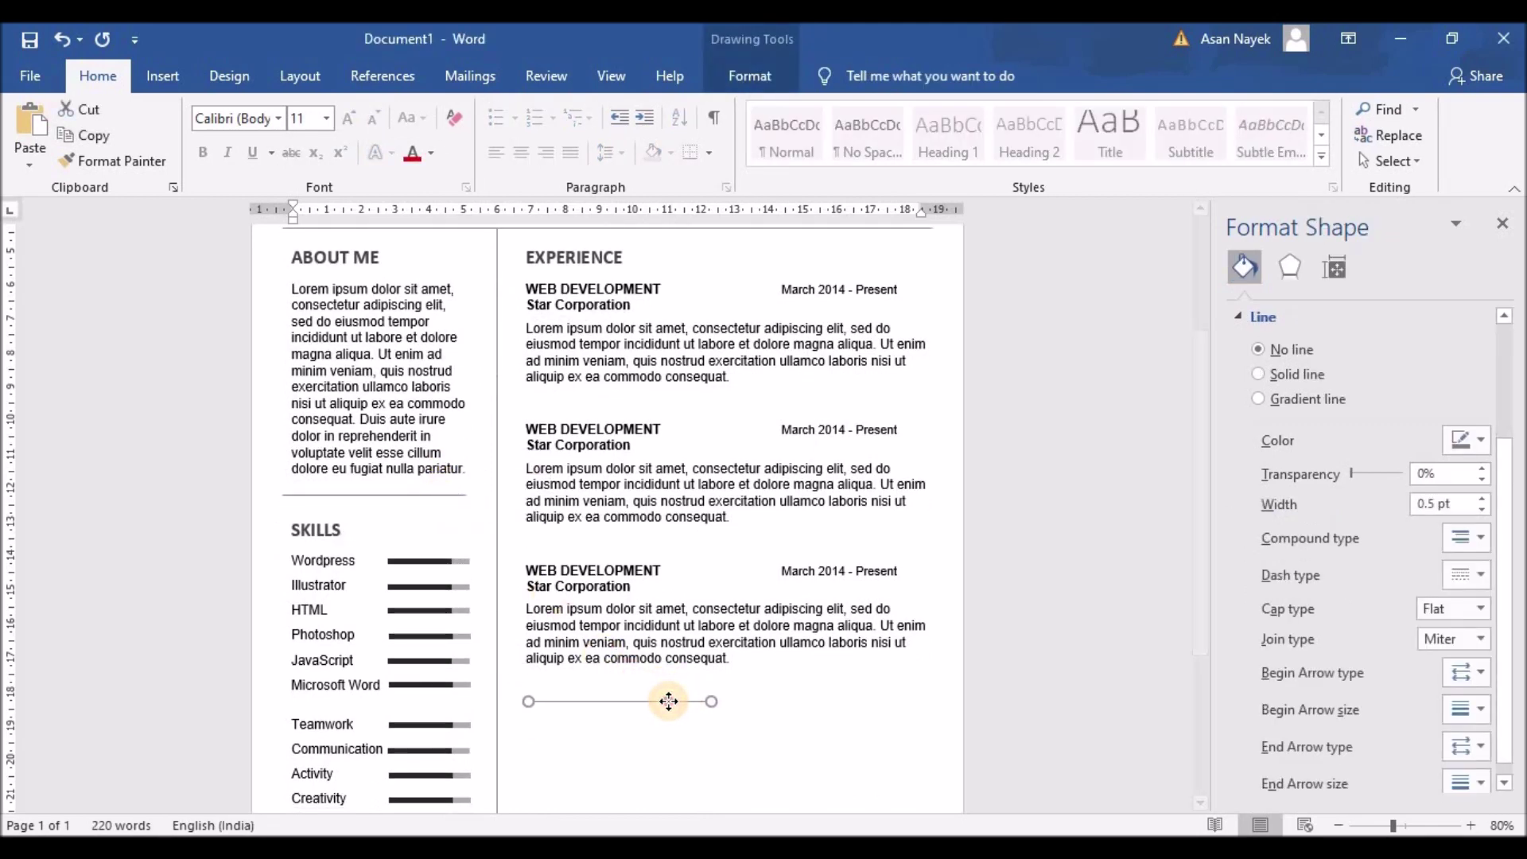
pyautogui.scroll(-3, 668, 698)
pyautogui.moveTo(713, 537); pyautogui.dragTo(927, 534)
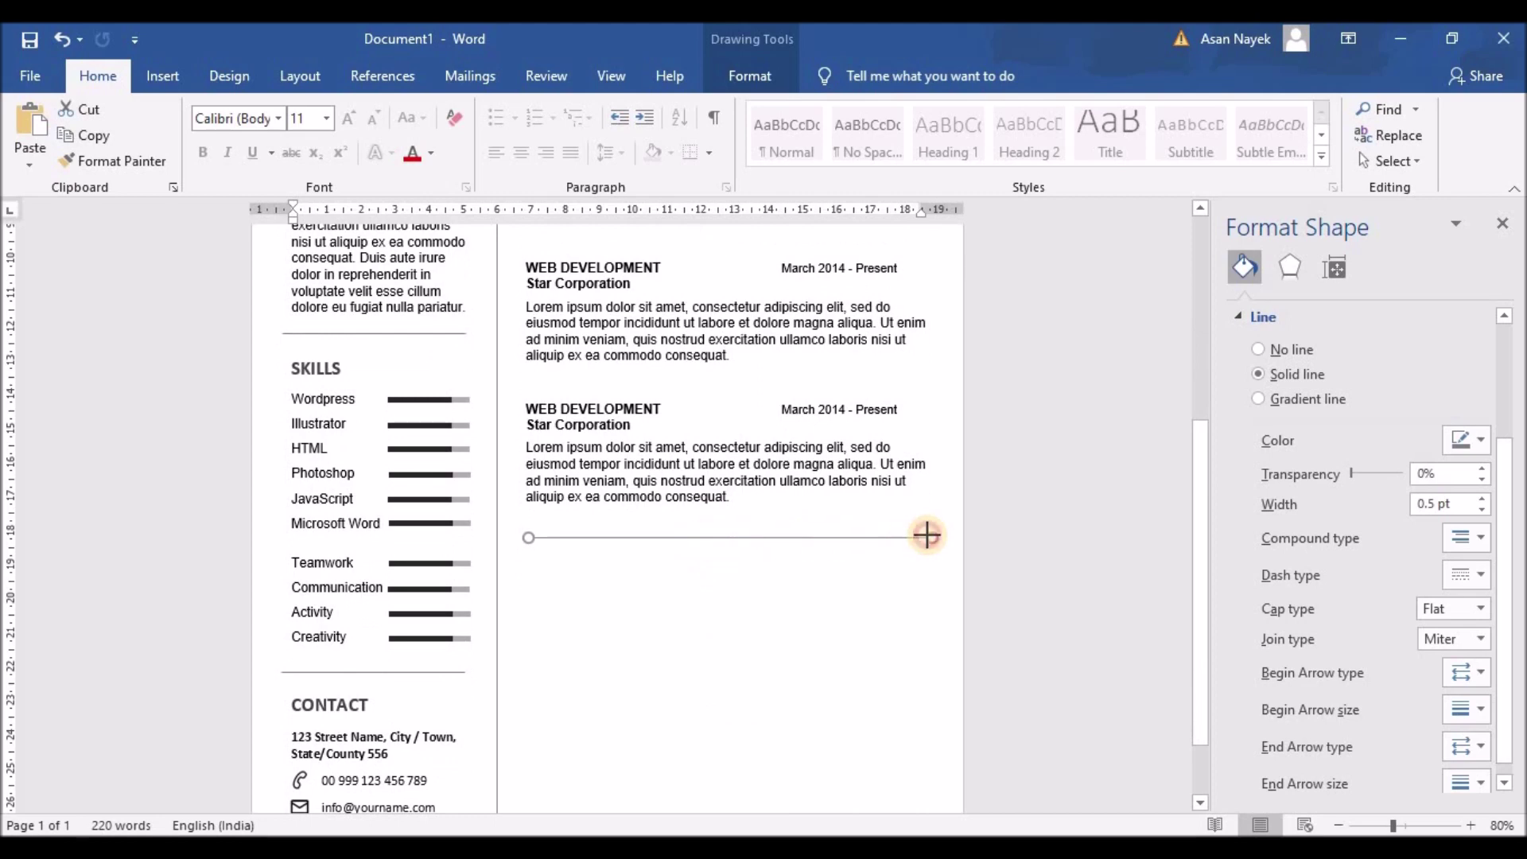
pyautogui.scroll(-2, 1001, 510)
pyautogui.scroll(4, 1000, 505)
pyautogui.scroll(-3, 1000, 505)
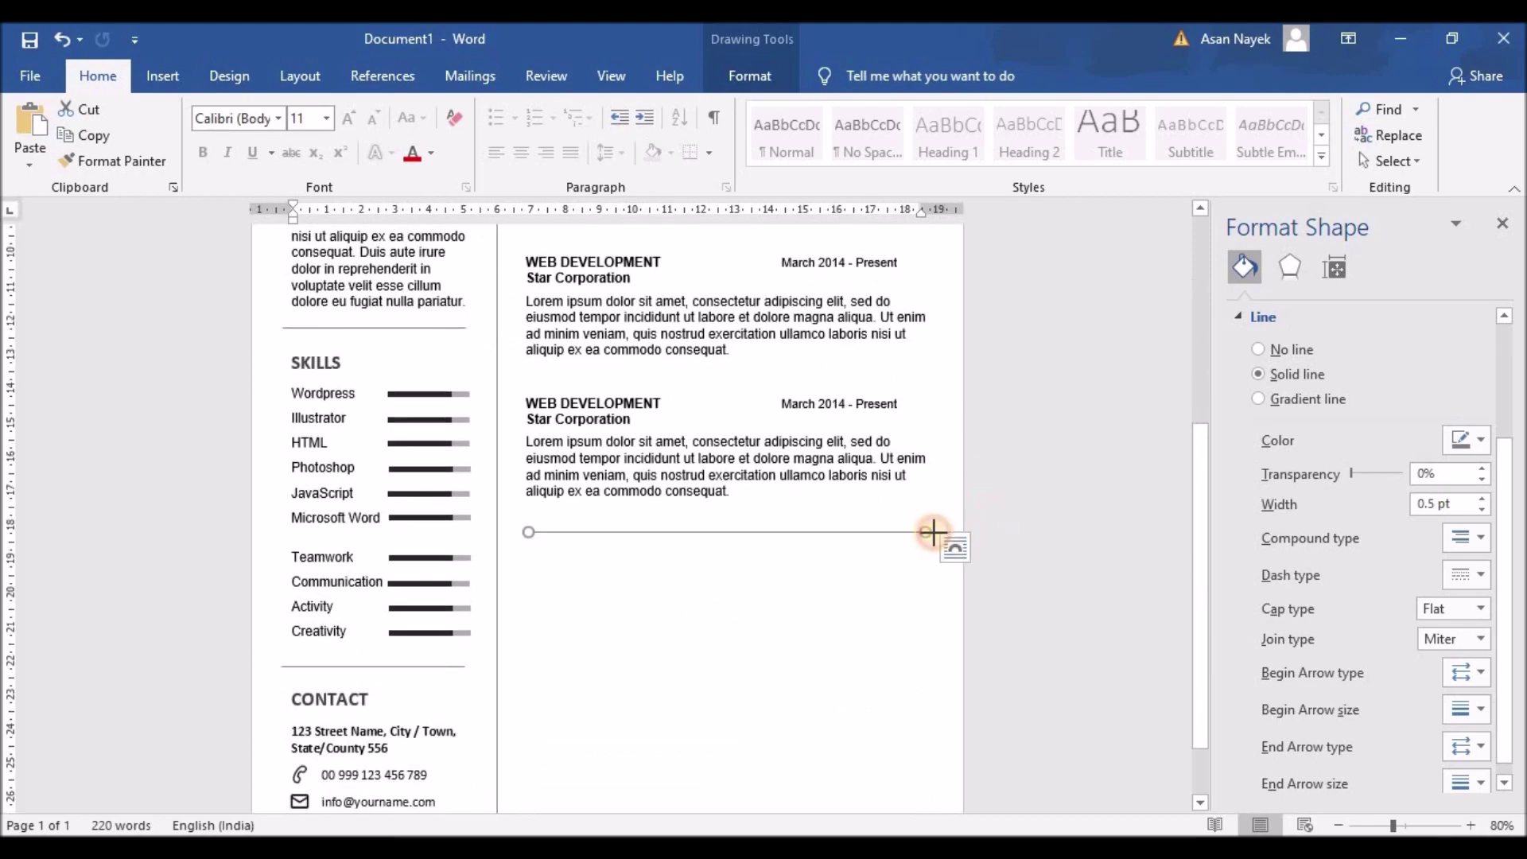
pyautogui.scroll(-2, 1005, 508)
pyautogui.click(1007, 507)
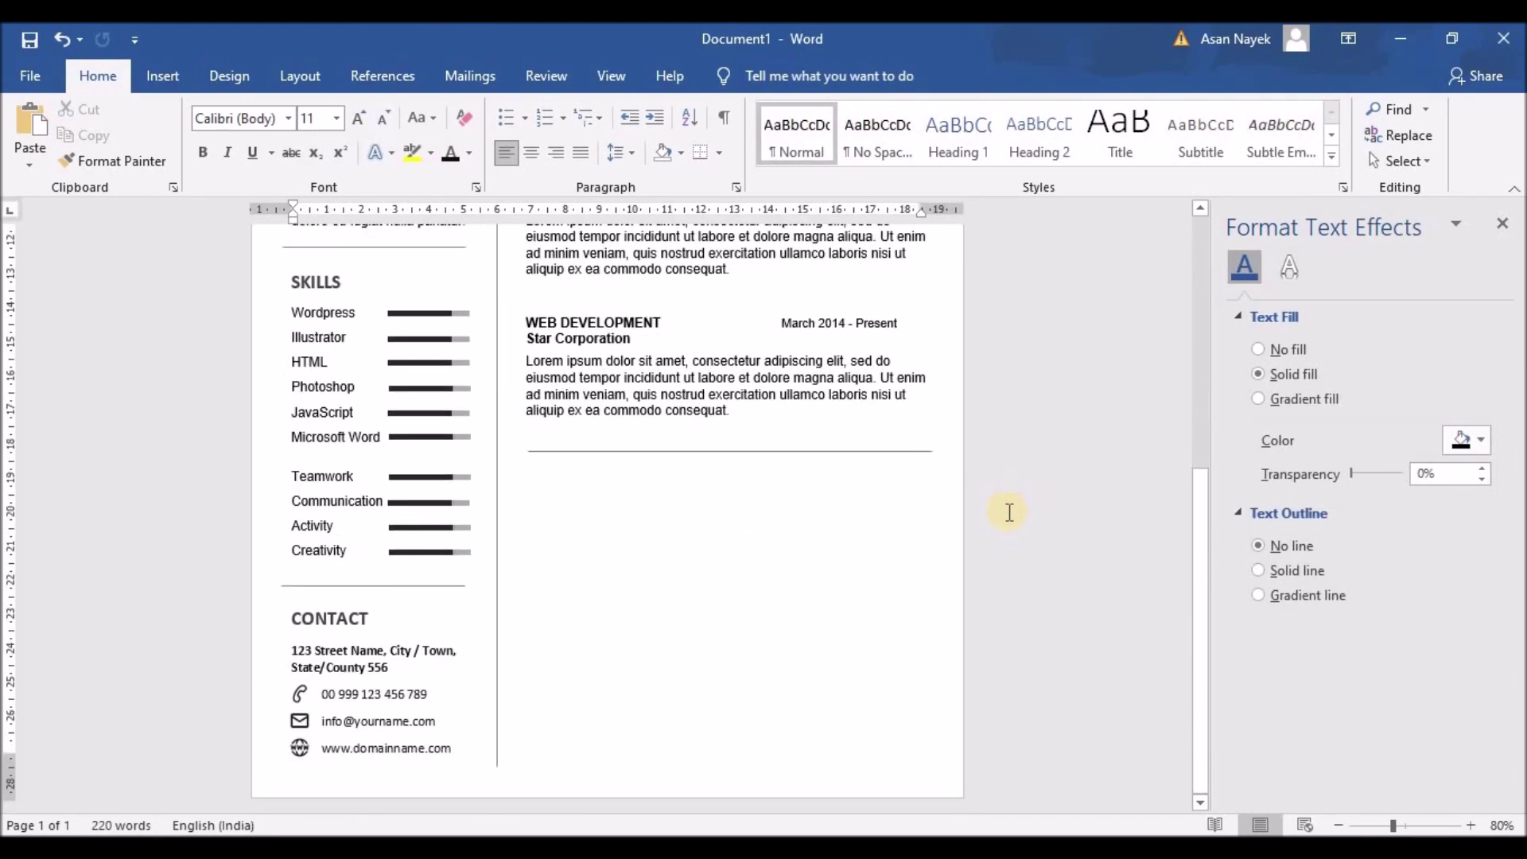
# Duplicate the Experience text box and move the copy below the new divider line
pyautogui.scroll(4, 716, 405)
pyautogui.click(642, 381)
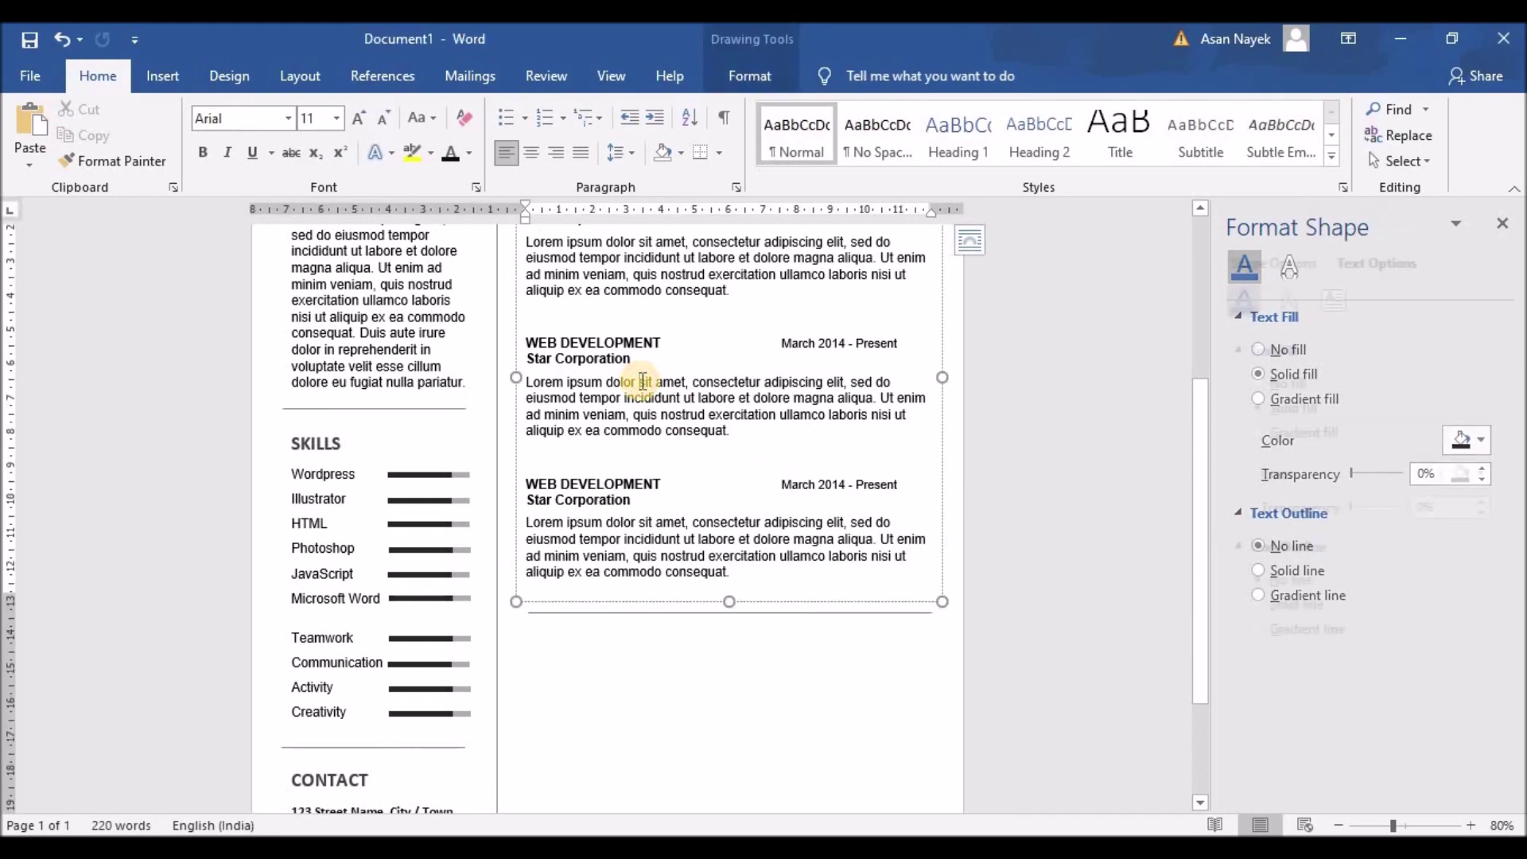
pyautogui.scroll(4, 642, 382)
pyautogui.click(645, 315)
pyautogui.hotkey('ctrl', 'c')
pyautogui.hotkey('ctrl', 'v')
pyautogui.moveTo(672, 262); pyautogui.dragTo(662, 715)
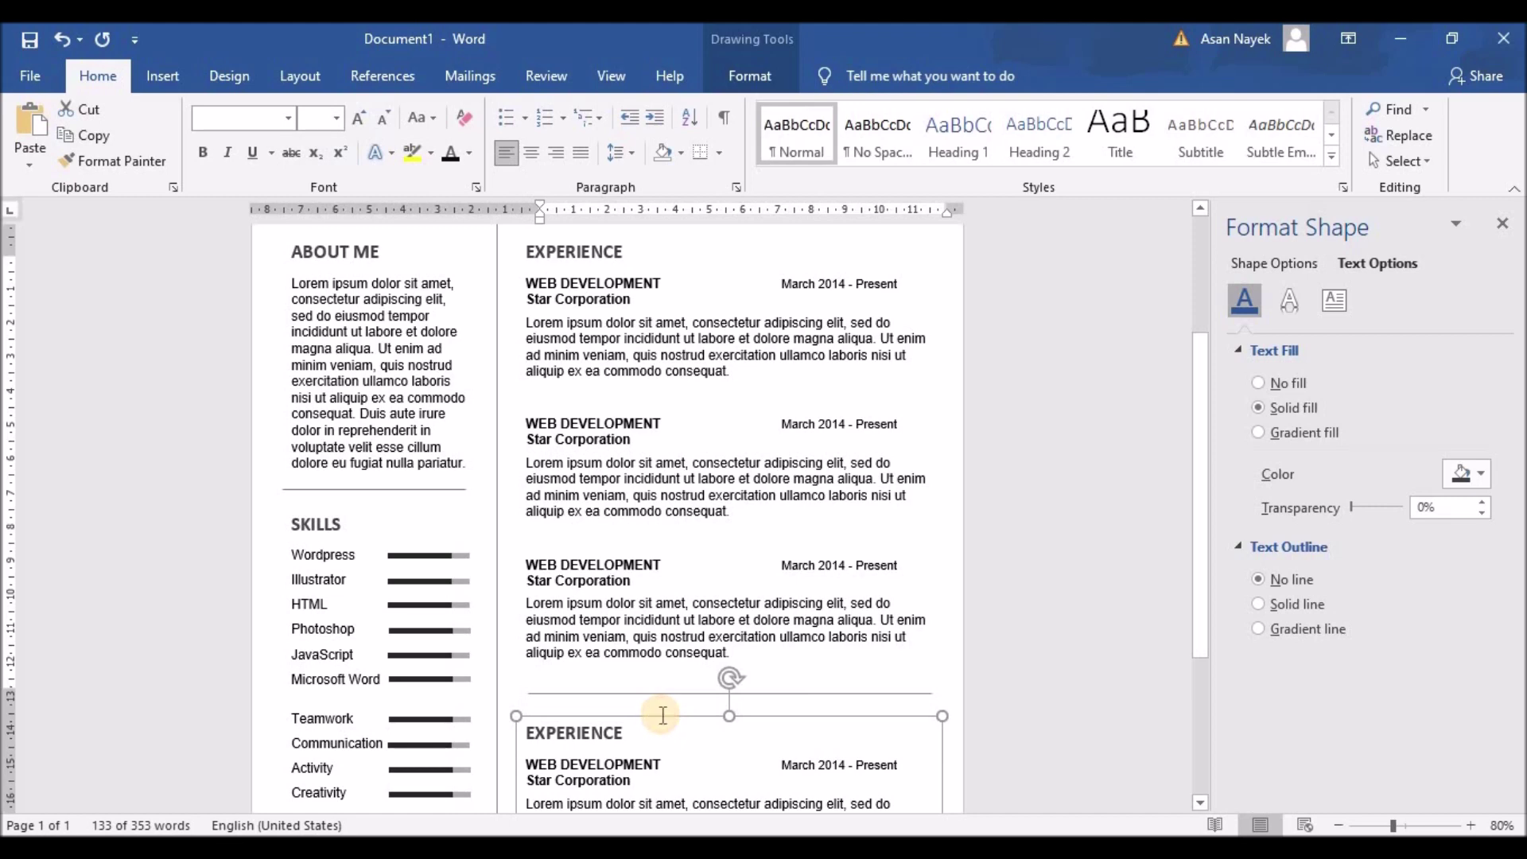
pyautogui.scroll(-5, 662, 715)
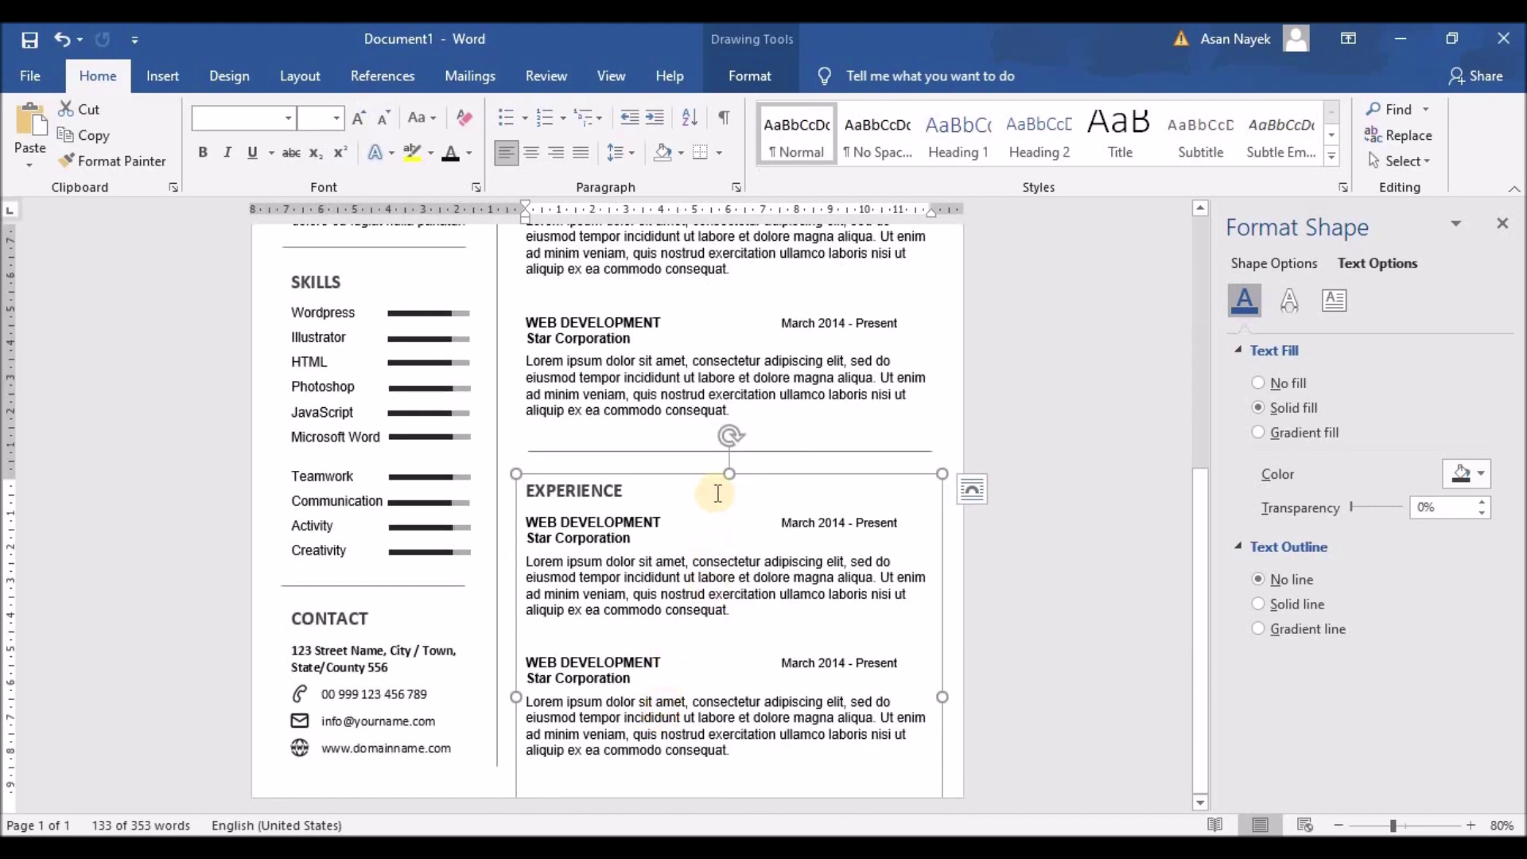
# Delete the leftover duplicated paragraph text at the end of the copy
pyautogui.click(733, 752)
pyautogui.press('BackSpace')
pyautogui.press('BackSpace')
pyautogui.press('BackSpace')
pyautogui.press('BackSpace')
pyautogui.press('BackSpace')
pyautogui.press('BackSpace')
pyautogui.press('BackSpace')
pyautogui.press('BackSpace')
pyautogui.press('BackSpace')
pyautogui.press('BackSpace')
pyautogui.press('BackSpace')
pyautogui.press('BackSpace')
pyautogui.press('BackSpace')
pyautogui.press('BackSpace')
pyautogui.press('BackSpace')
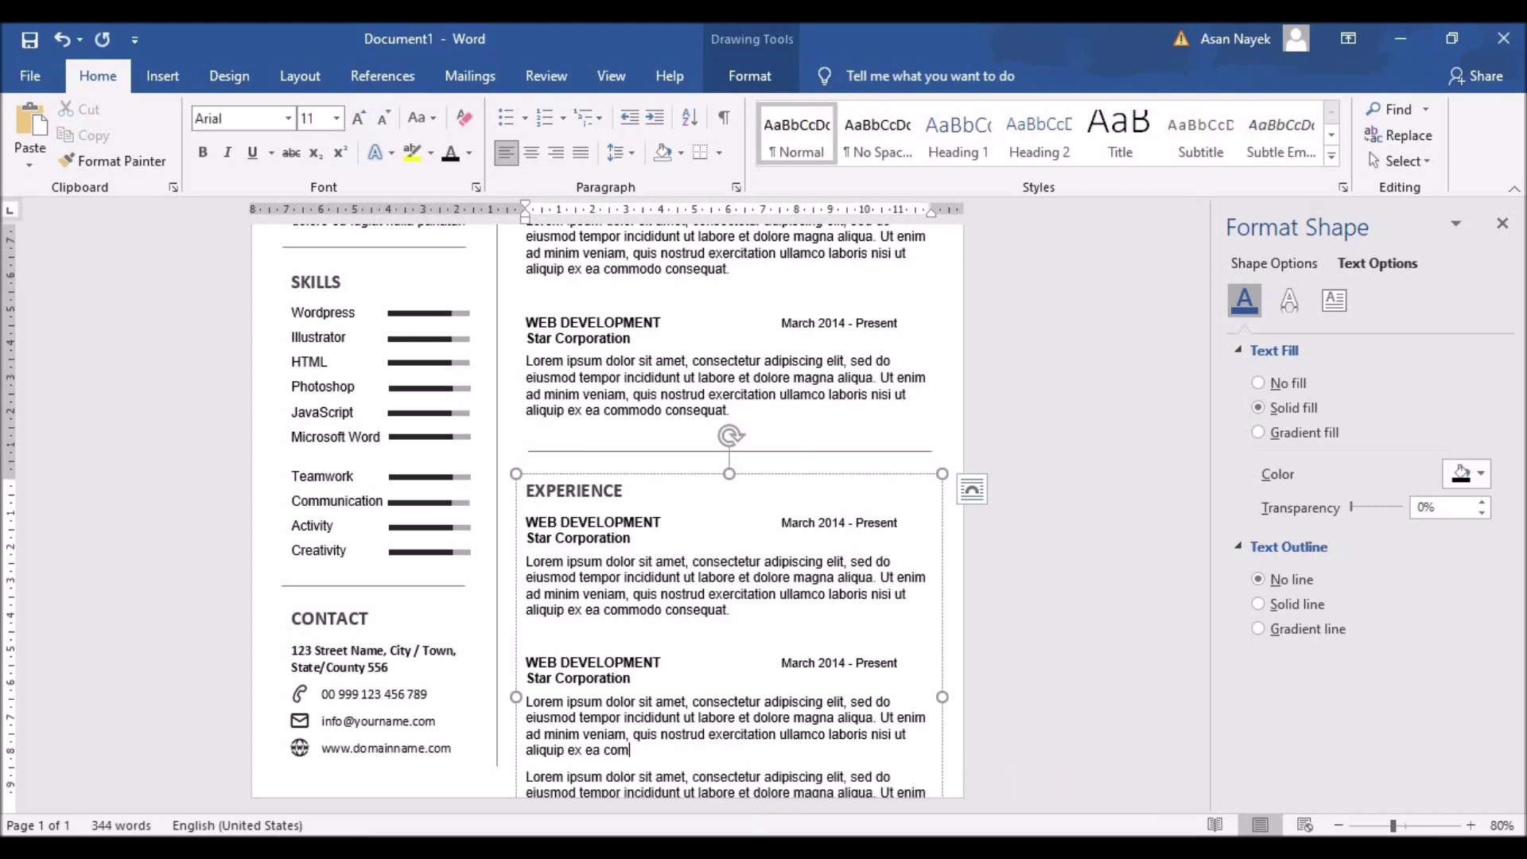
pyautogui.hotkey('ctrl', 'z')
pyautogui.hotkey('ctrl', 'z')
pyautogui.hotkey('ctrl', 'z')
pyautogui.hotkey('ctrl', 'z')
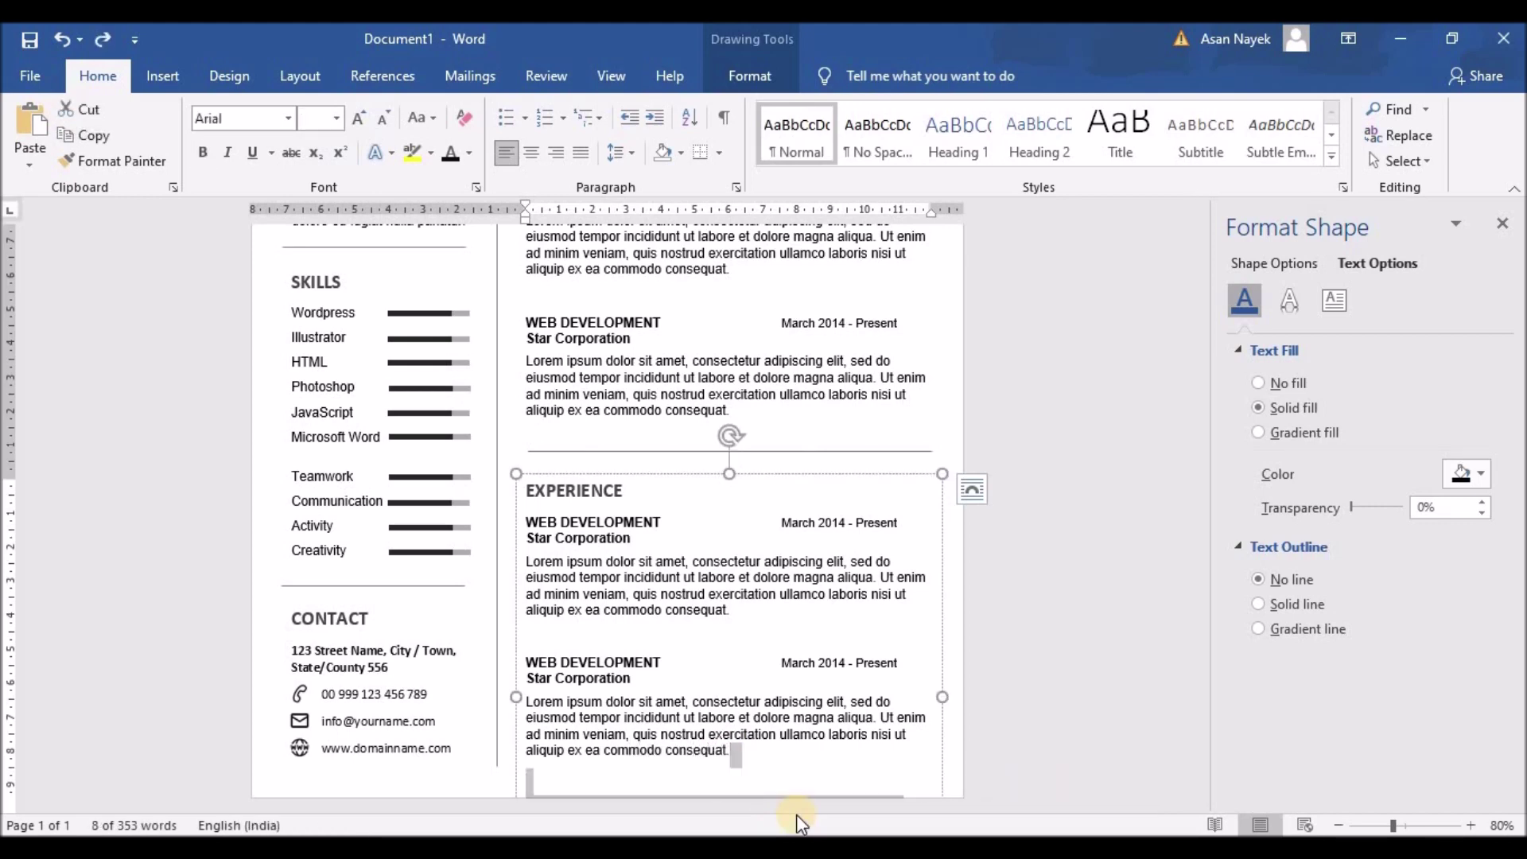
pyautogui.press('Delete')
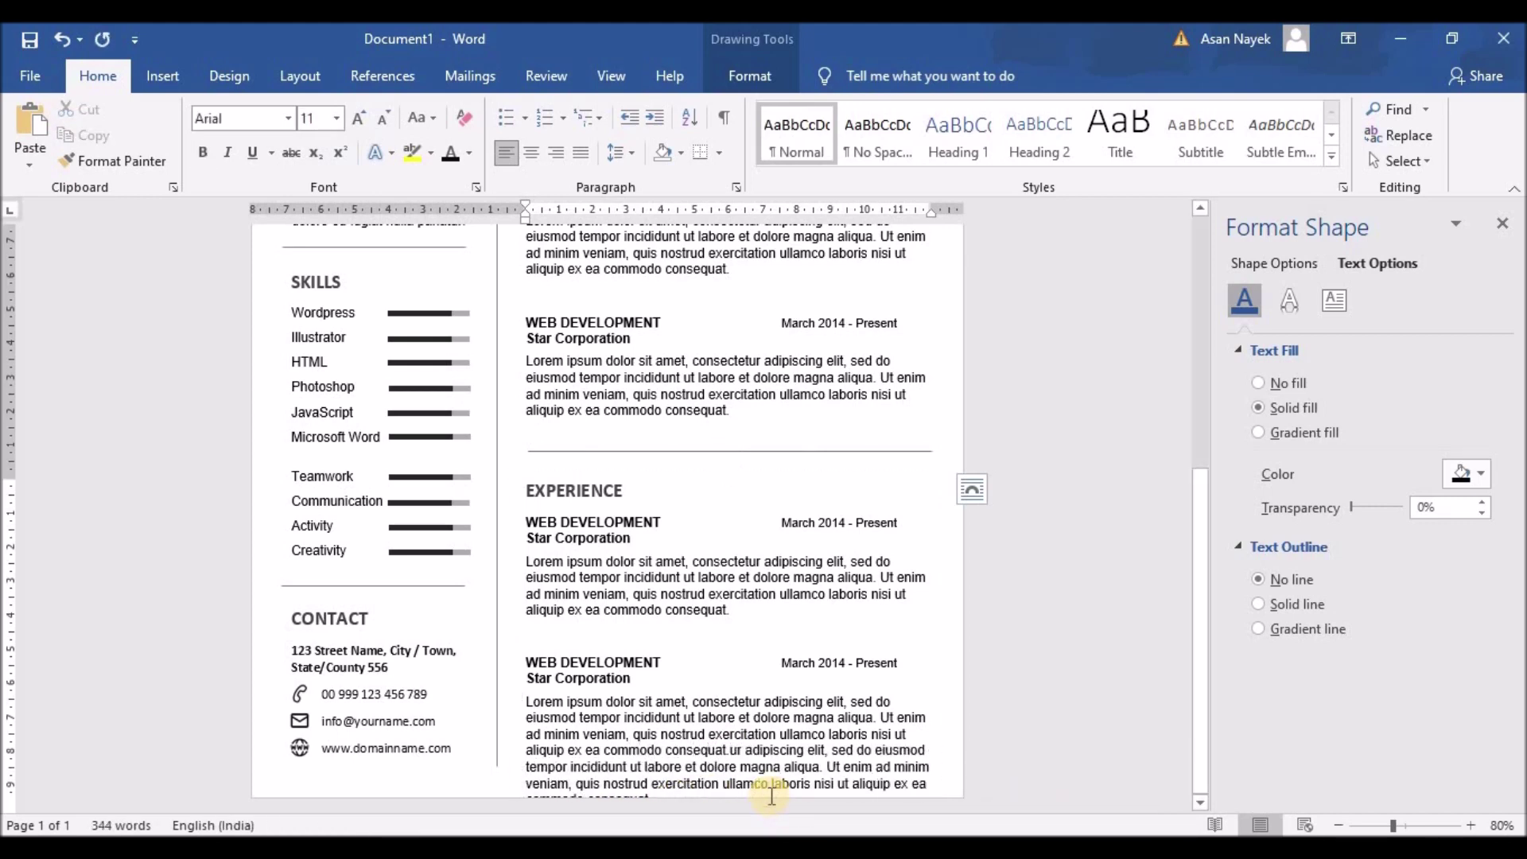
pyautogui.moveTo(730, 750); pyautogui.dragTo(906, 784)
pyautogui.press('Delete')
pyautogui.press('Delete')
pyautogui.press('Delete')
pyautogui.press('Delete')
pyautogui.press('Delete')
pyautogui.press('Delete')
pyautogui.press('Delete')
pyautogui.press('Delete')
pyautogui.press('Delete')
pyautogui.press('Delete')
pyautogui.press('Delete')
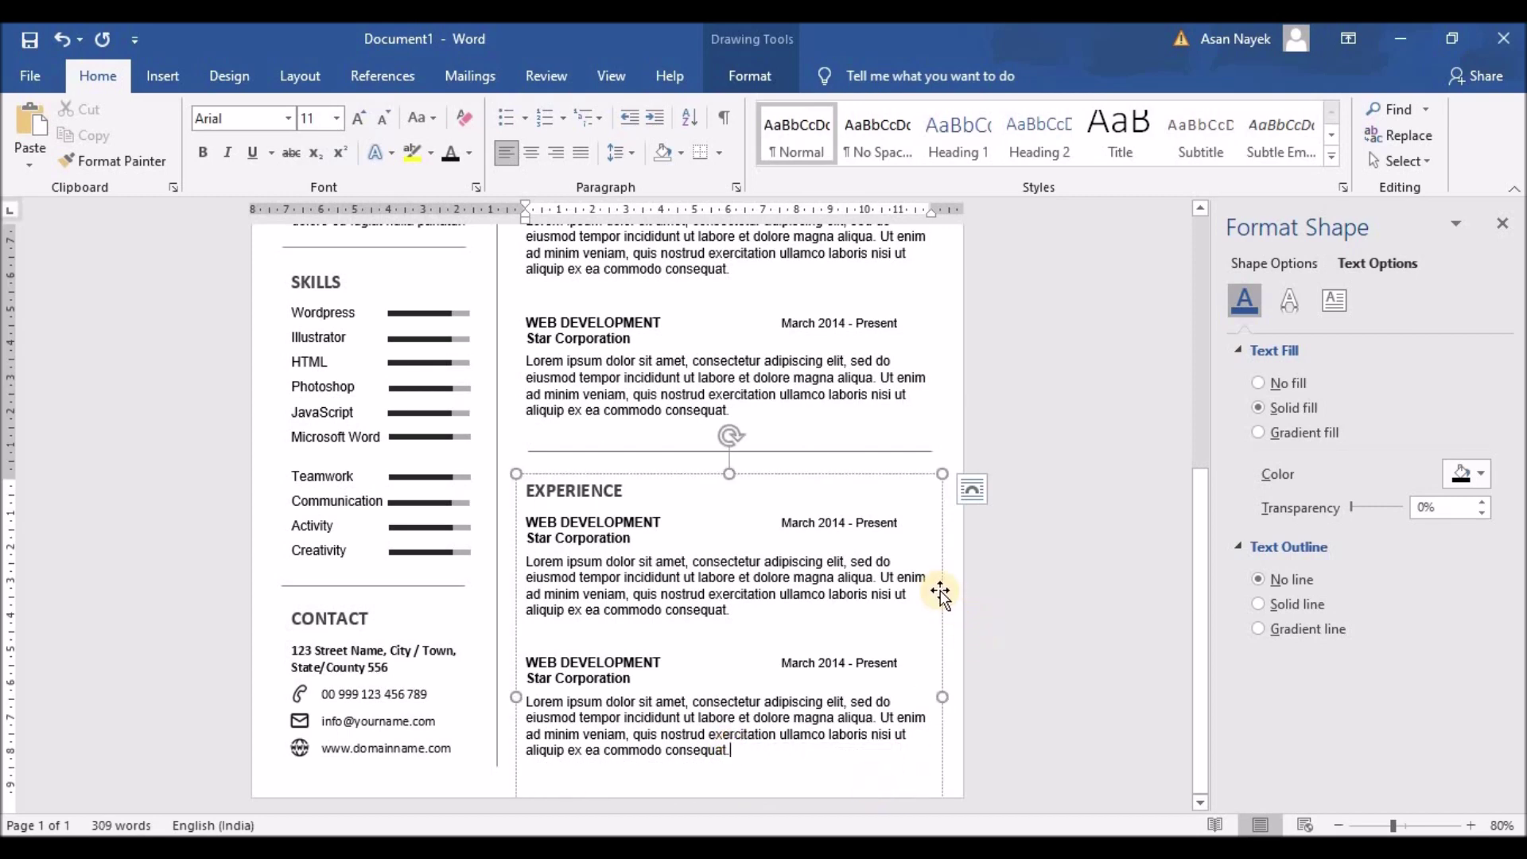
# Remove the third WEB DEVELOPMENT entry from the copy and resize the box
pyautogui.scroll(6, 940, 589)
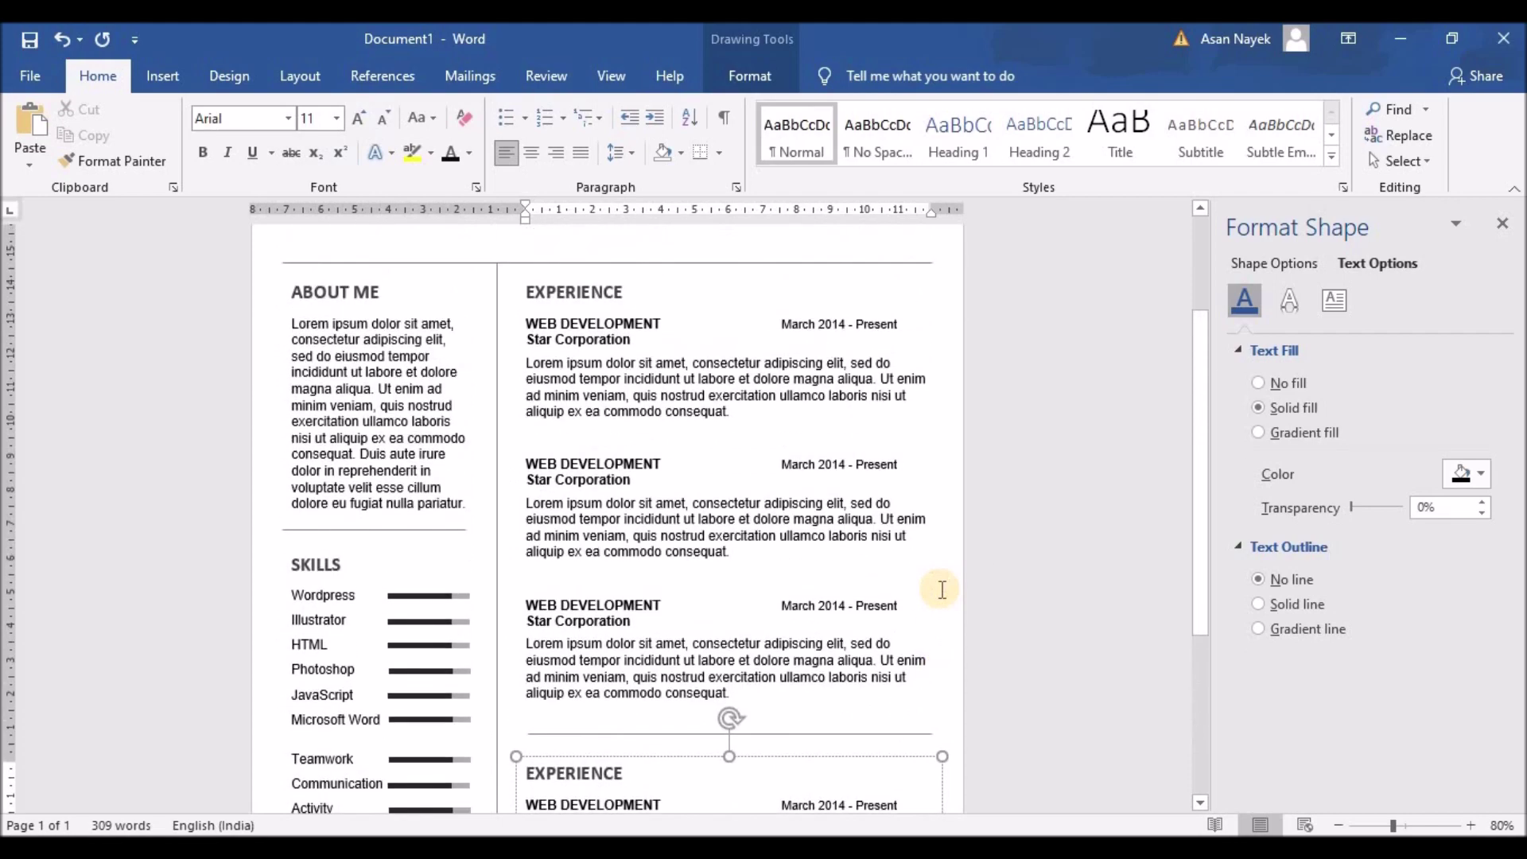
pyautogui.scroll(-6, 744, 672)
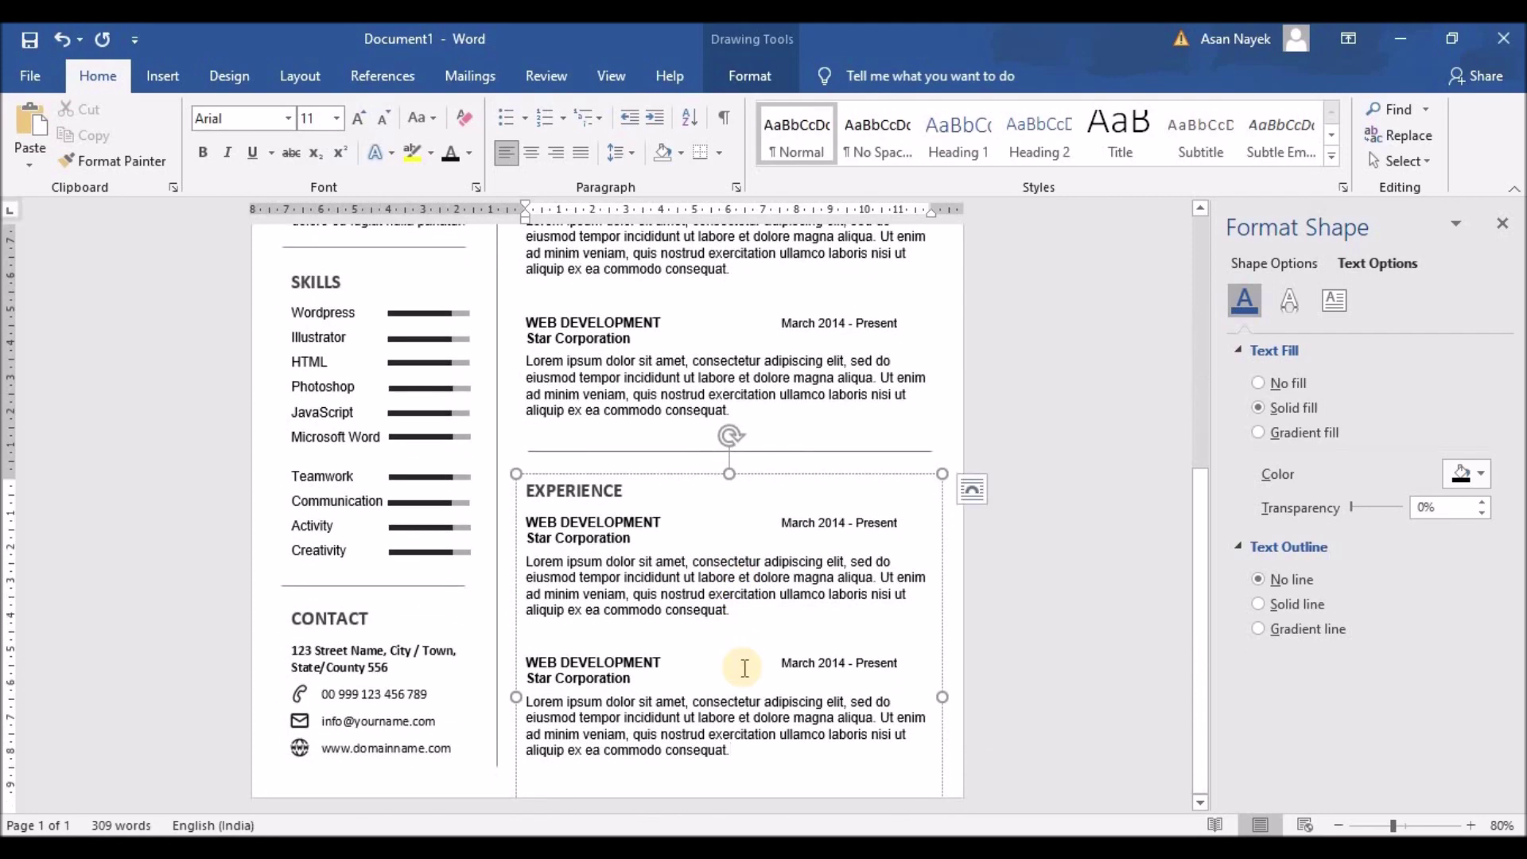
pyautogui.scroll(3, 715, 560)
pyautogui.moveTo(731, 570); pyautogui.dragTo(502, 480)
pyautogui.press('BackSpace')
pyautogui.press('BackSpace')
pyautogui.press('BackSpace')
pyautogui.moveTo(729, 601); pyautogui.dragTo(723, 446)
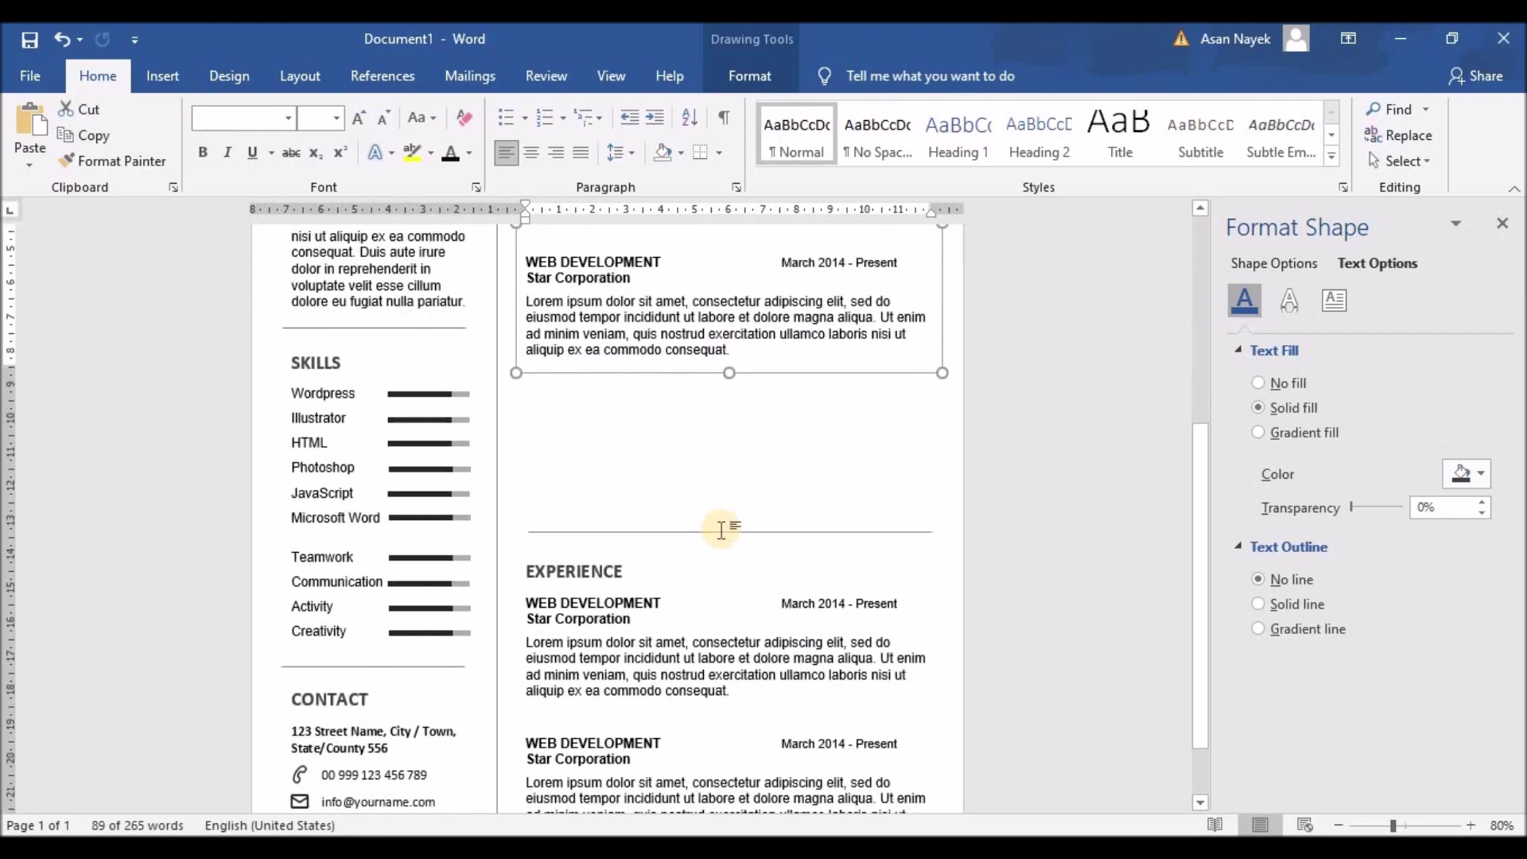
# Nudge the divider line and copied box into position together and adjust the box height
pyautogui.click(690, 572)
pyautogui.click(690, 623)
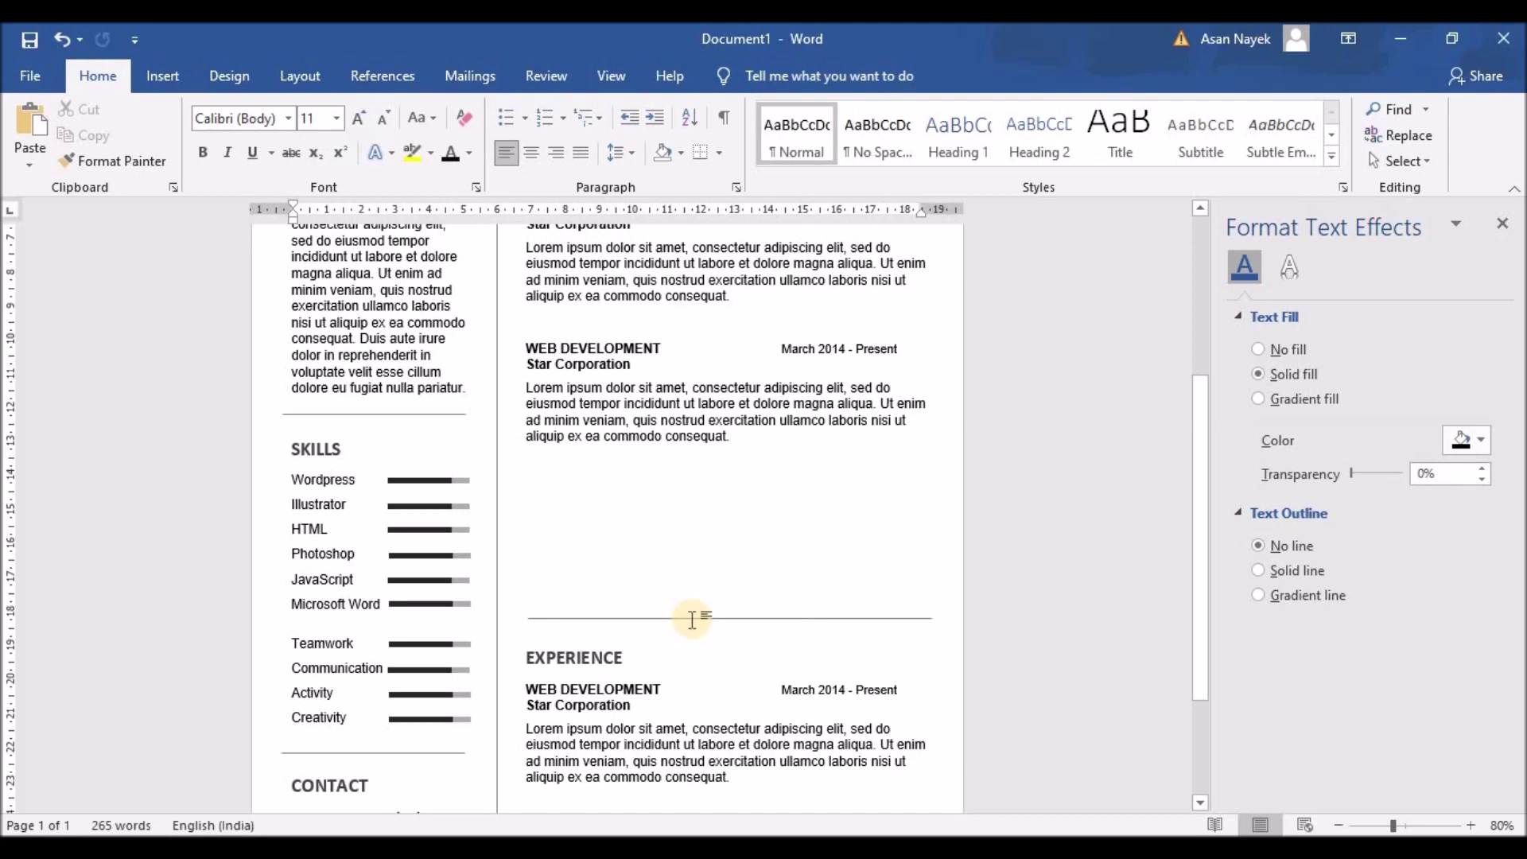
pyautogui.click(687, 617)
pyautogui.keyDown('shift'); pyautogui.click(682, 665); pyautogui.keyUp('shift')
pyautogui.press('Up')
pyautogui.press('Up')
pyautogui.press('Up')
pyautogui.press('Up')
pyautogui.press('Up')
pyautogui.press('Up')
pyautogui.press('Up')
pyautogui.press('Up')
pyautogui.press('Up')
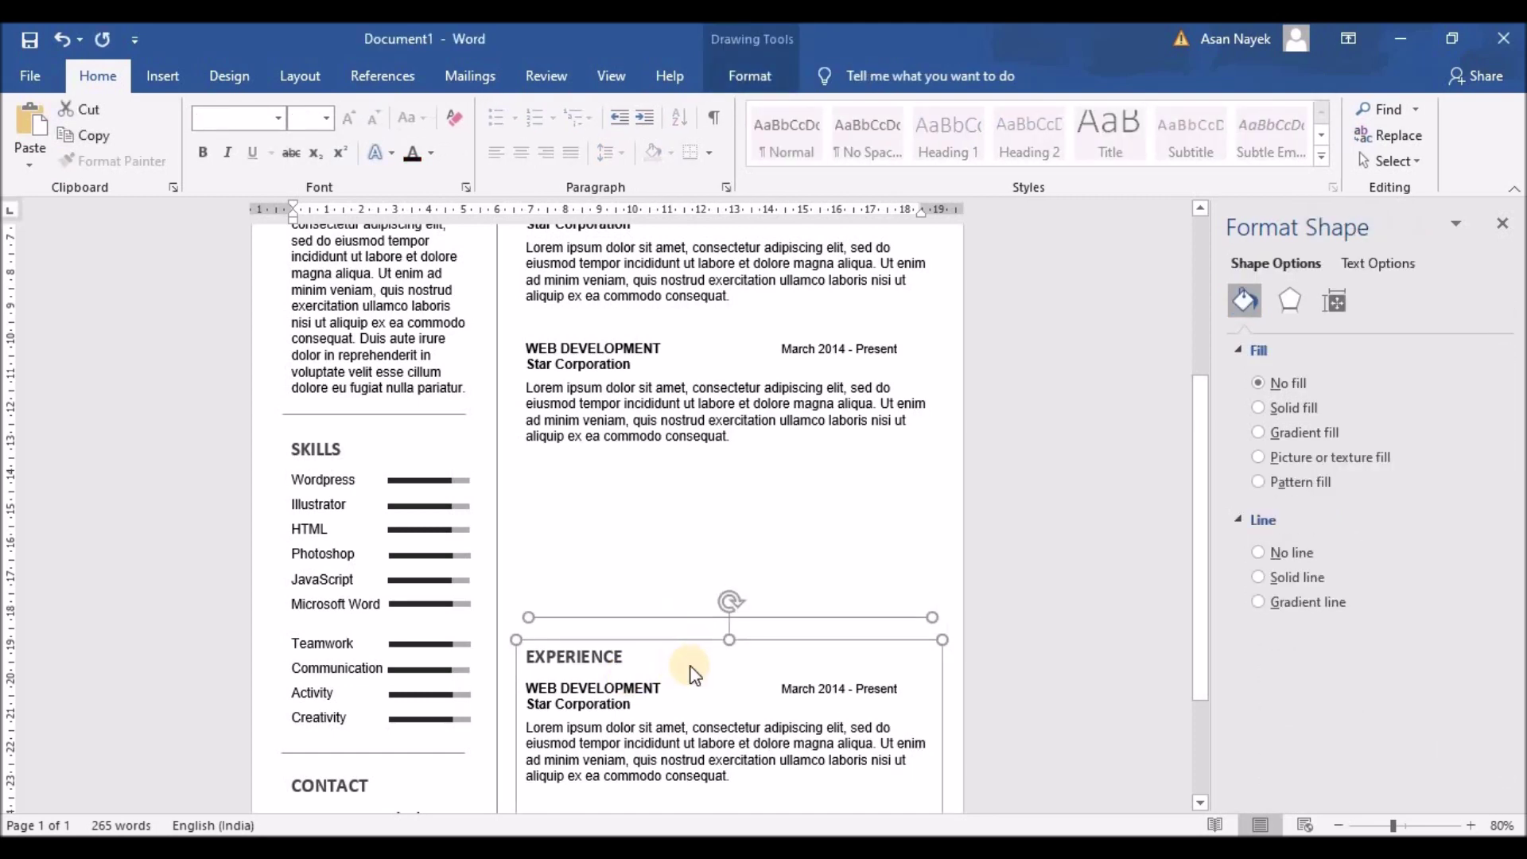
pyautogui.press('Up')
pyautogui.press('Up')
pyautogui.press('Up')
pyautogui.press('Up')
pyautogui.press('Up')
pyautogui.press('Up')
pyautogui.press('Up')
pyautogui.press('Up')
pyautogui.press('Down')
pyautogui.press('Down')
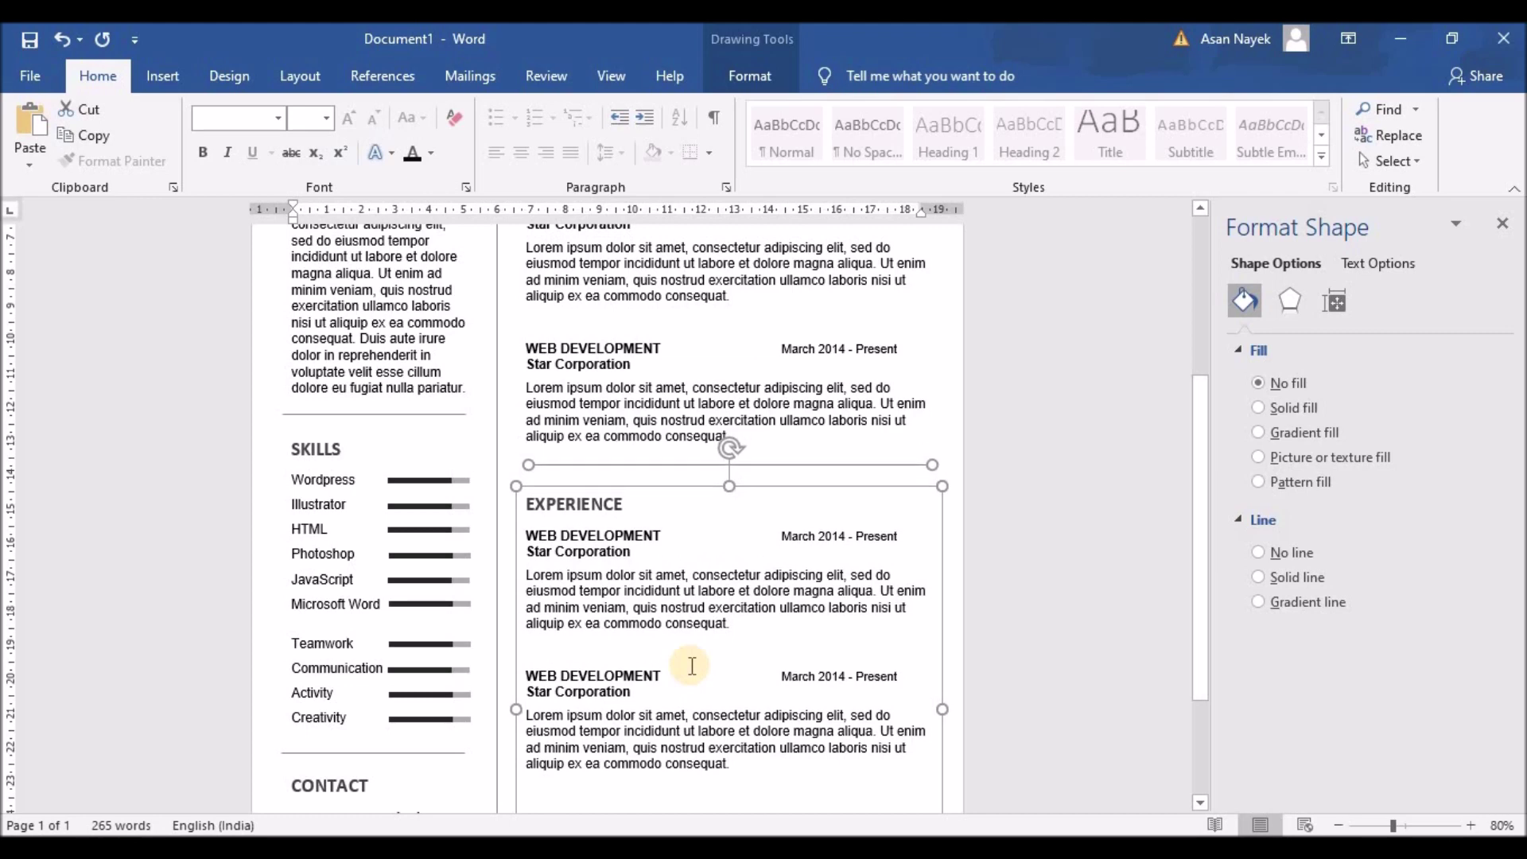
pyautogui.scroll(-3, 692, 666)
pyautogui.moveTo(726, 758); pyautogui.dragTo(726, 614)
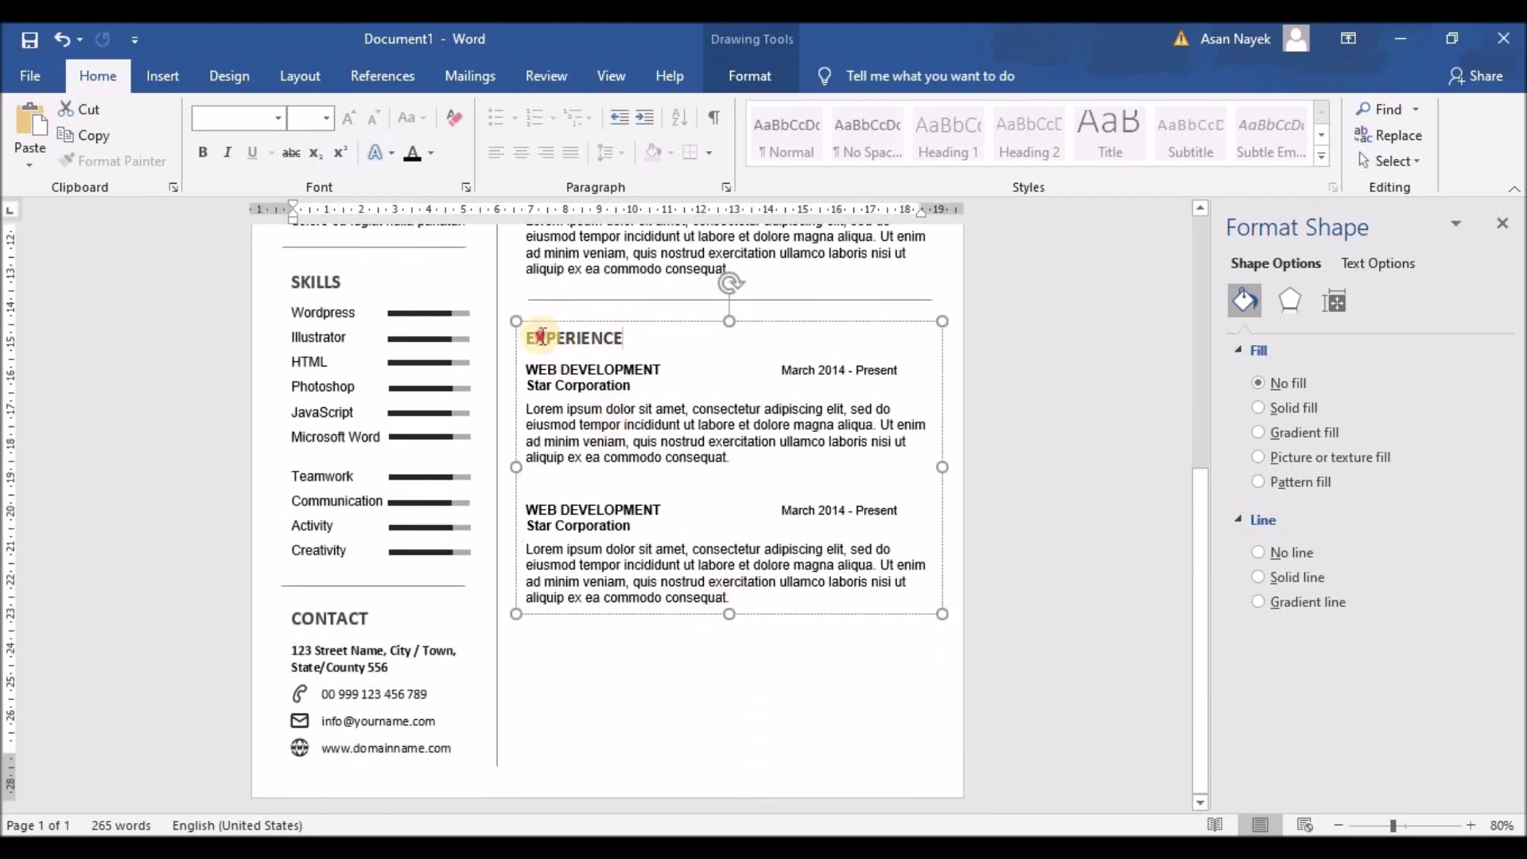
# Retitle the copy EDUCATION and make the first entry MASTER IN DEGREE at Green Land
pyautogui.doubleClick(538, 341)
pyautogui.write('EDu')
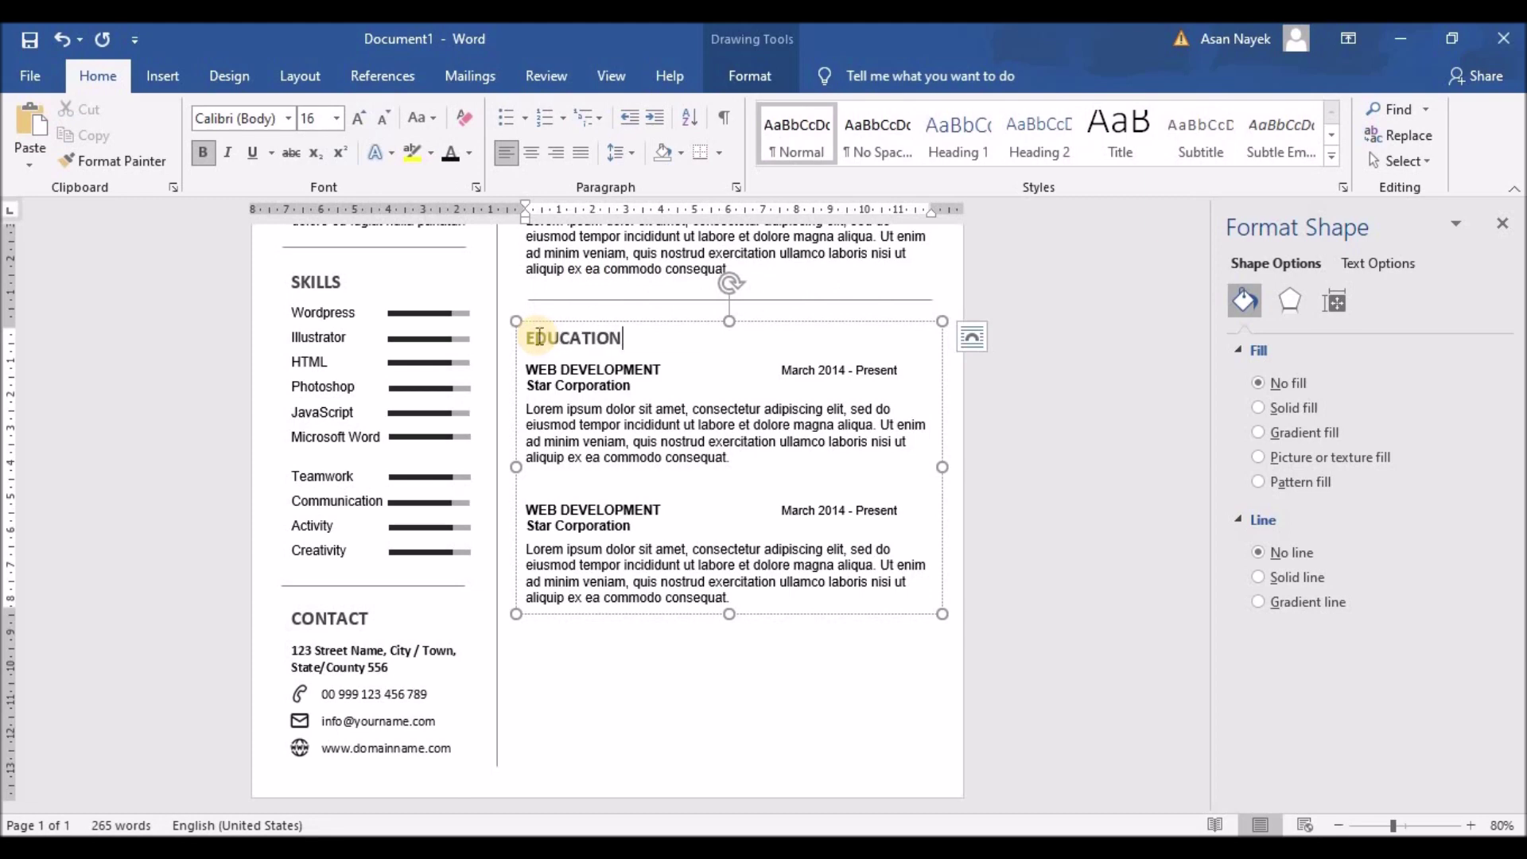
pyautogui.moveTo(526, 370); pyautogui.dragTo(662, 371)
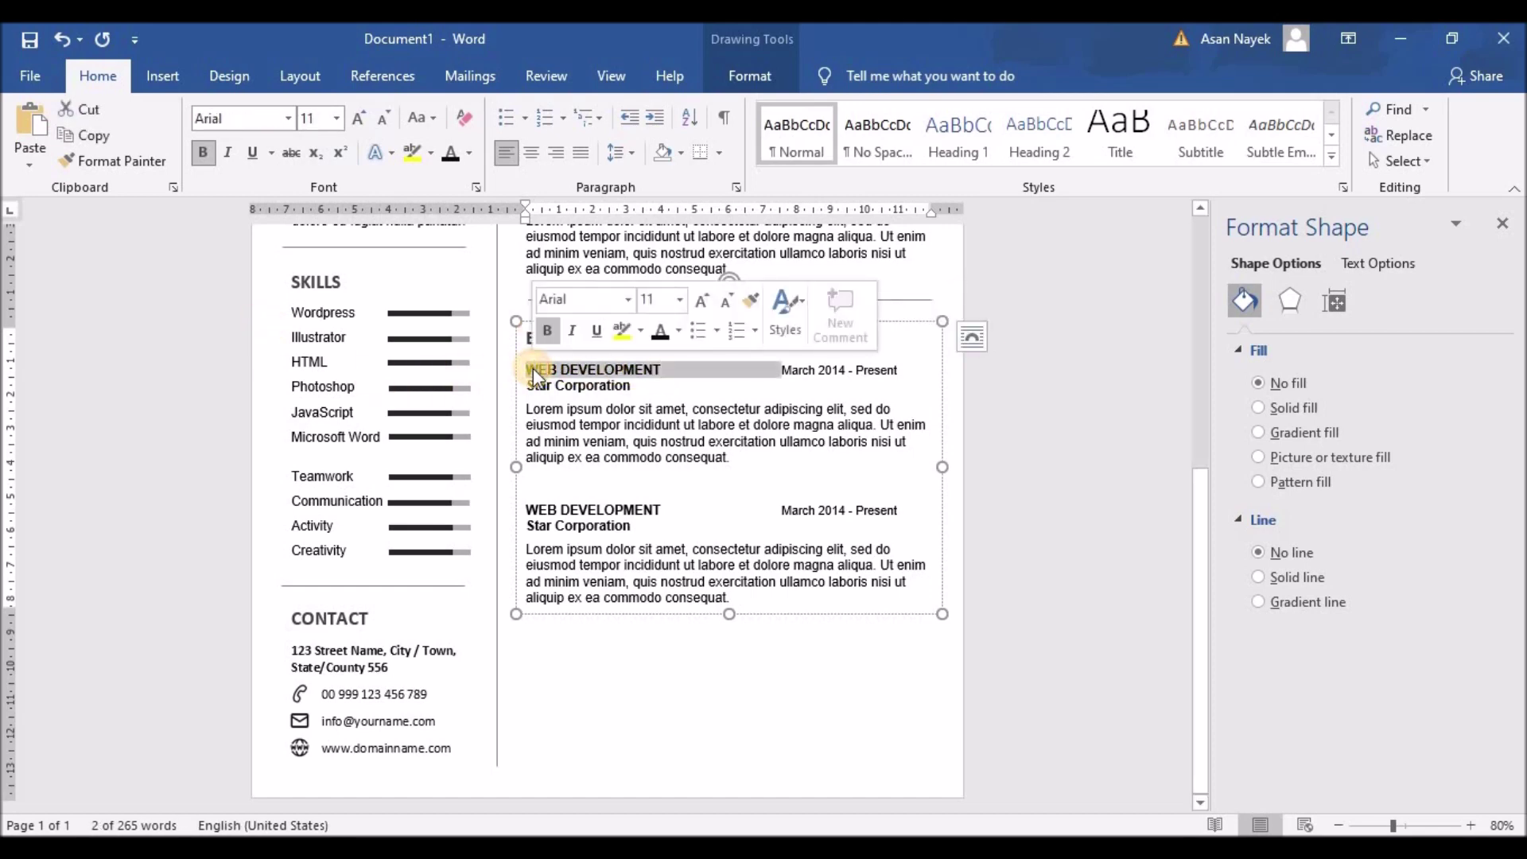
pyautogui.write('MASTER IN DEGREE')
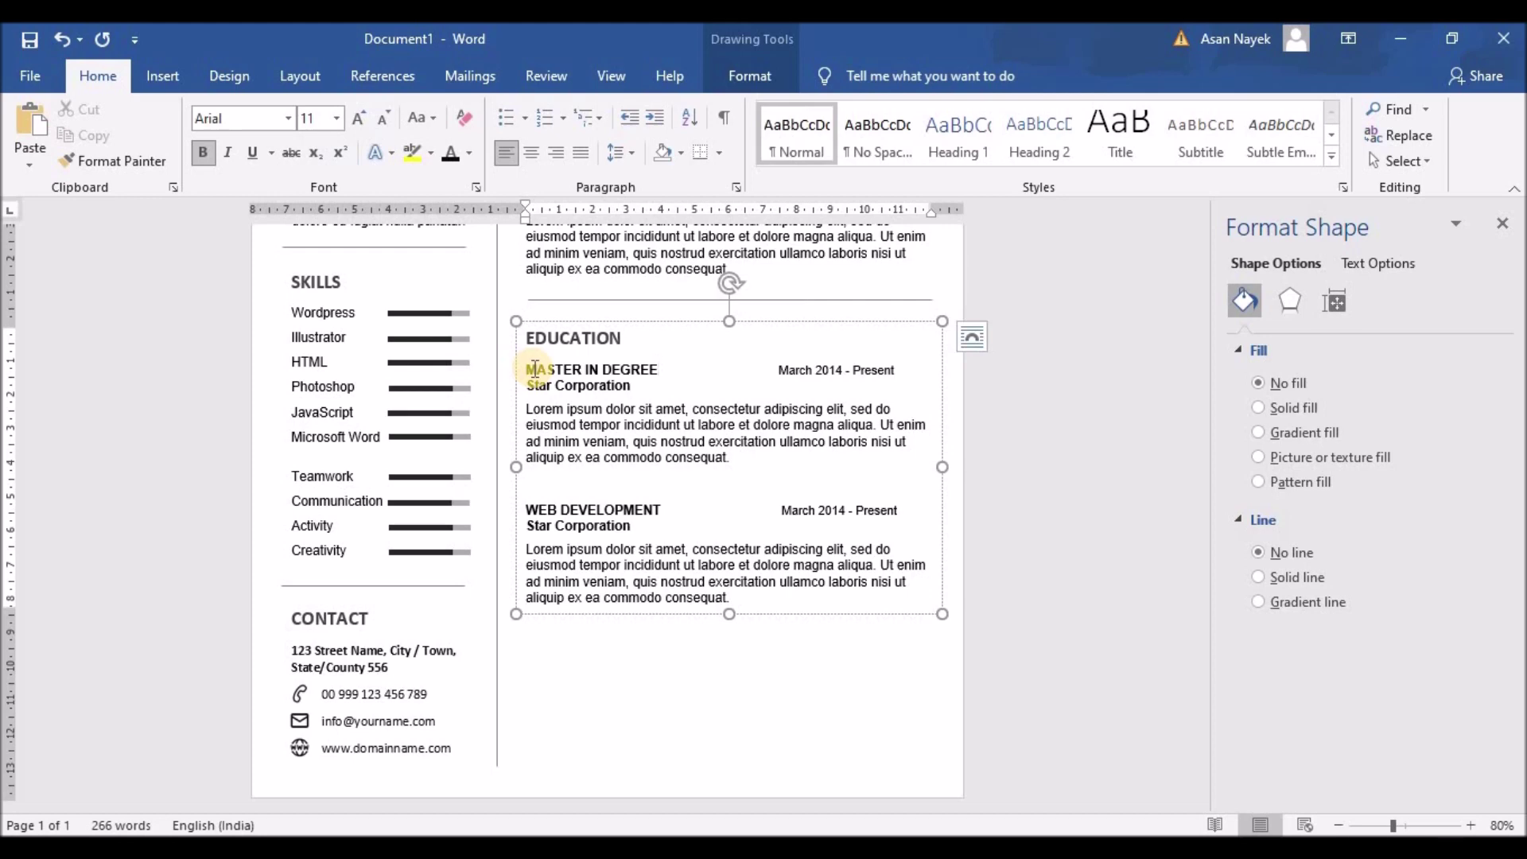
pyautogui.moveTo(635, 384); pyautogui.dragTo(526, 385)
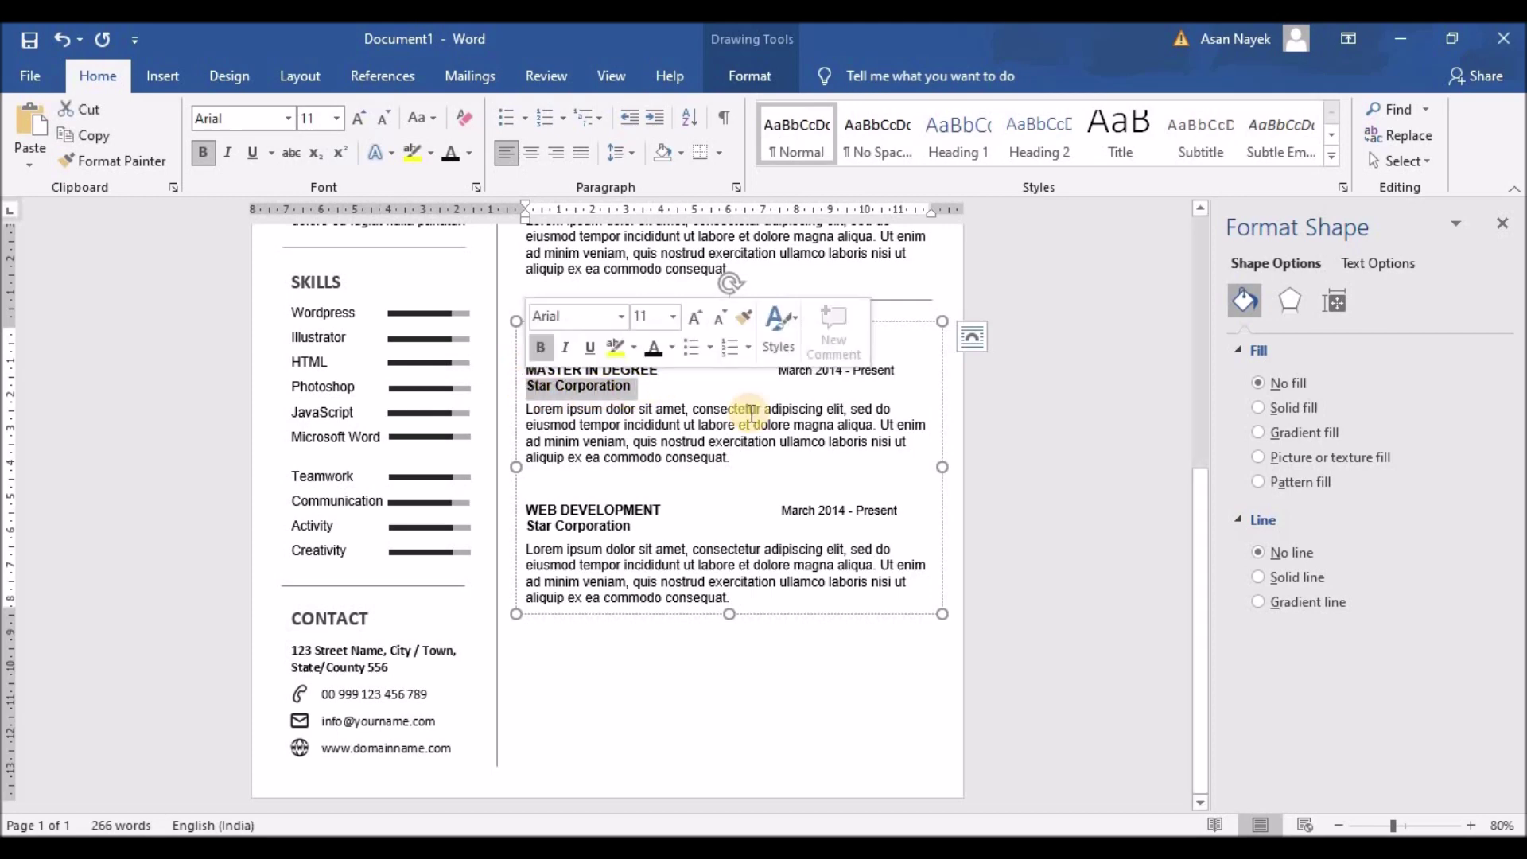
pyautogui.write('Green Land')
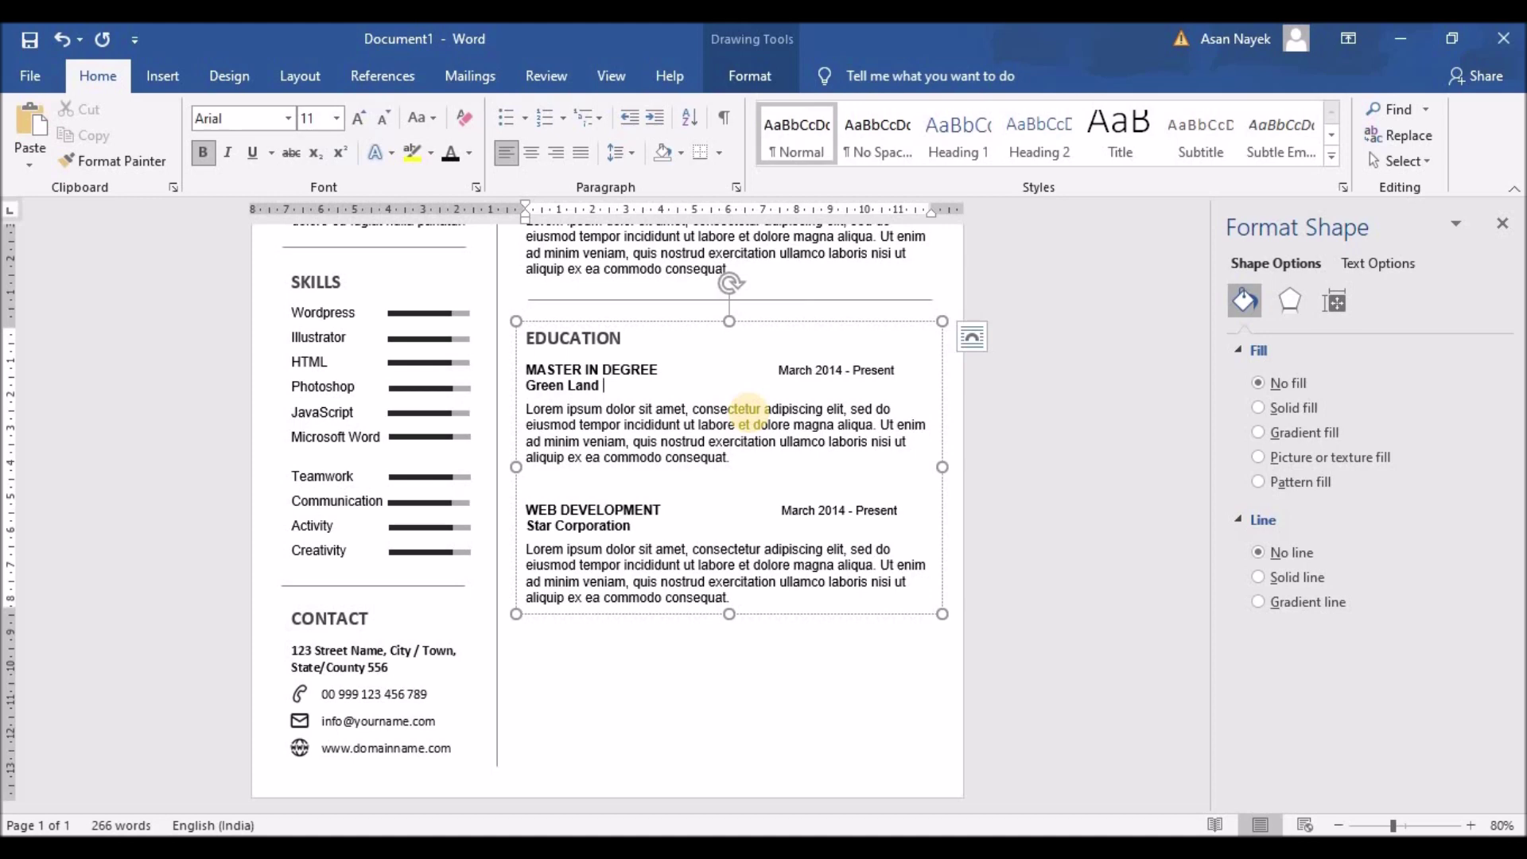
# Trim both descriptions to two lines and shrink the box to fit its text
pyautogui.moveTo(728, 459); pyautogui.dragTo(893, 431)
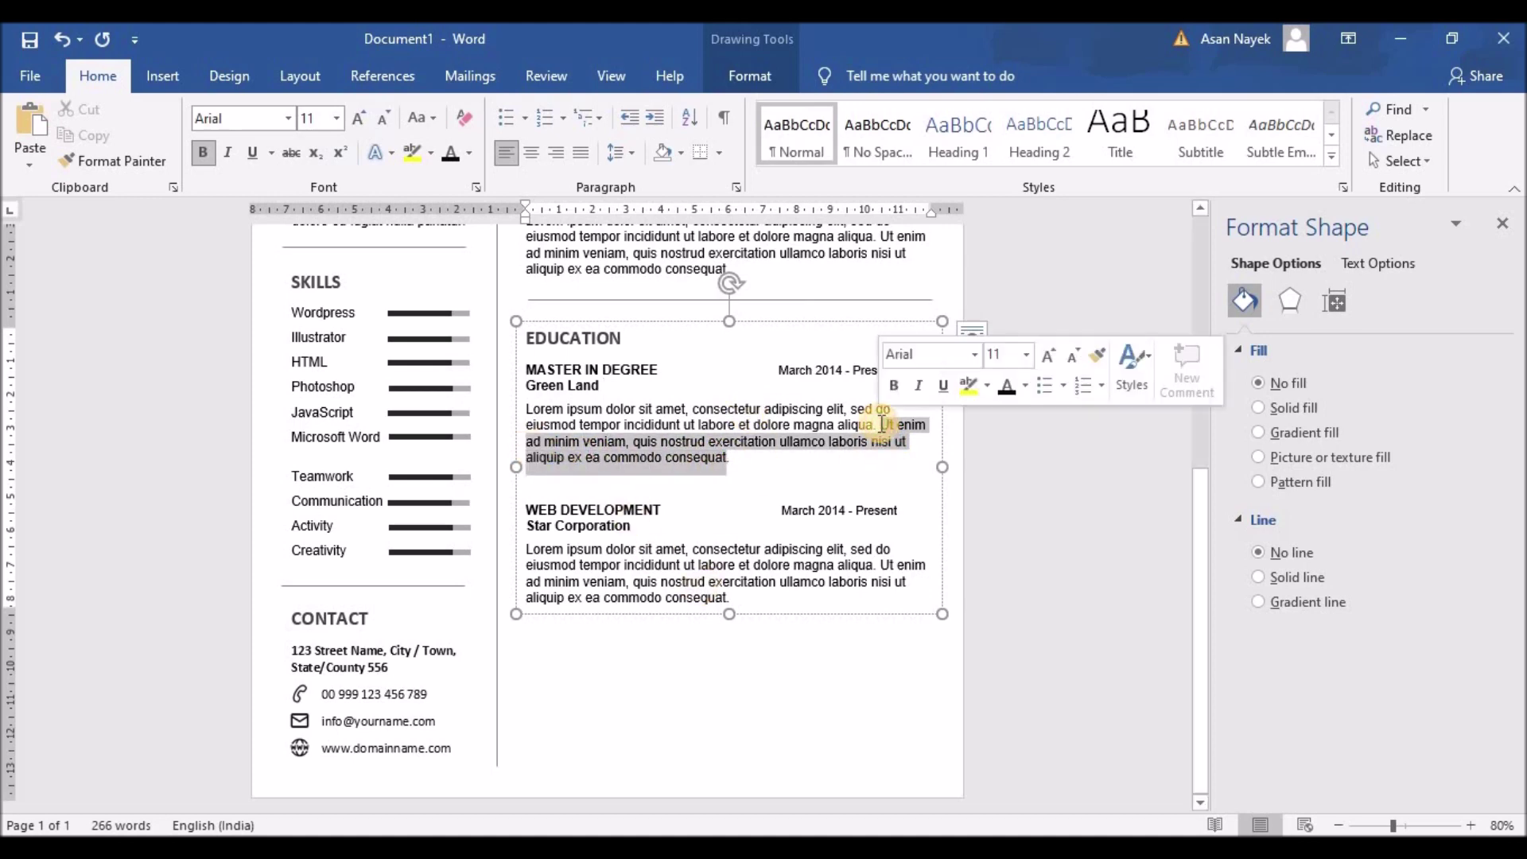
pyautogui.press('Delete')
pyautogui.moveTo(736, 566); pyautogui.dragTo(879, 533)
pyautogui.press('Delete')
pyautogui.moveTo(729, 614); pyautogui.dragTo(725, 556)
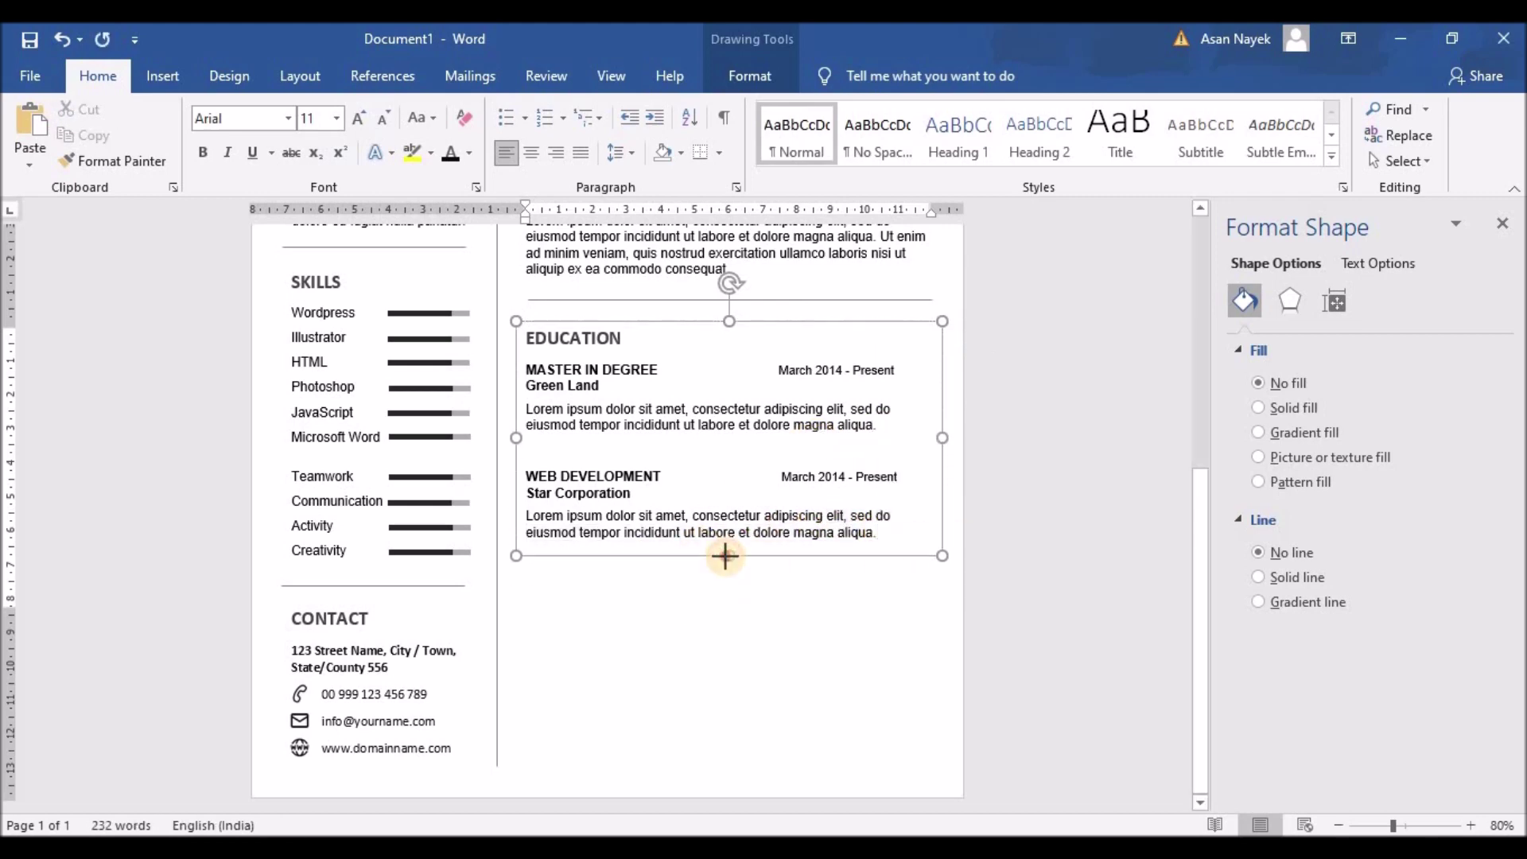
pyautogui.moveTo(528, 476); pyautogui.dragTo(658, 475)
# Rename the second entry BACHELOR OF SCIENCE at School of Technology, keeping the date aligned
pyautogui.click(659, 475)
pyautogui.press('BackSpace')
pyautogui.press('BackSpace')
pyautogui.press('BackSpace')
pyautogui.press('BackSpace')
pyautogui.press('BackSpace')
pyautogui.press('BackSpace')
pyautogui.press('BackSpace')
pyautogui.press('BackSpace')
pyautogui.press('BackSpace')
pyautogui.press('BackSpace')
pyautogui.press('BackSpace')
pyautogui.press('BackSpace')
pyautogui.press('BackSpace')
pyautogui.press('BackSpace')
pyautogui.press('BackSpace')
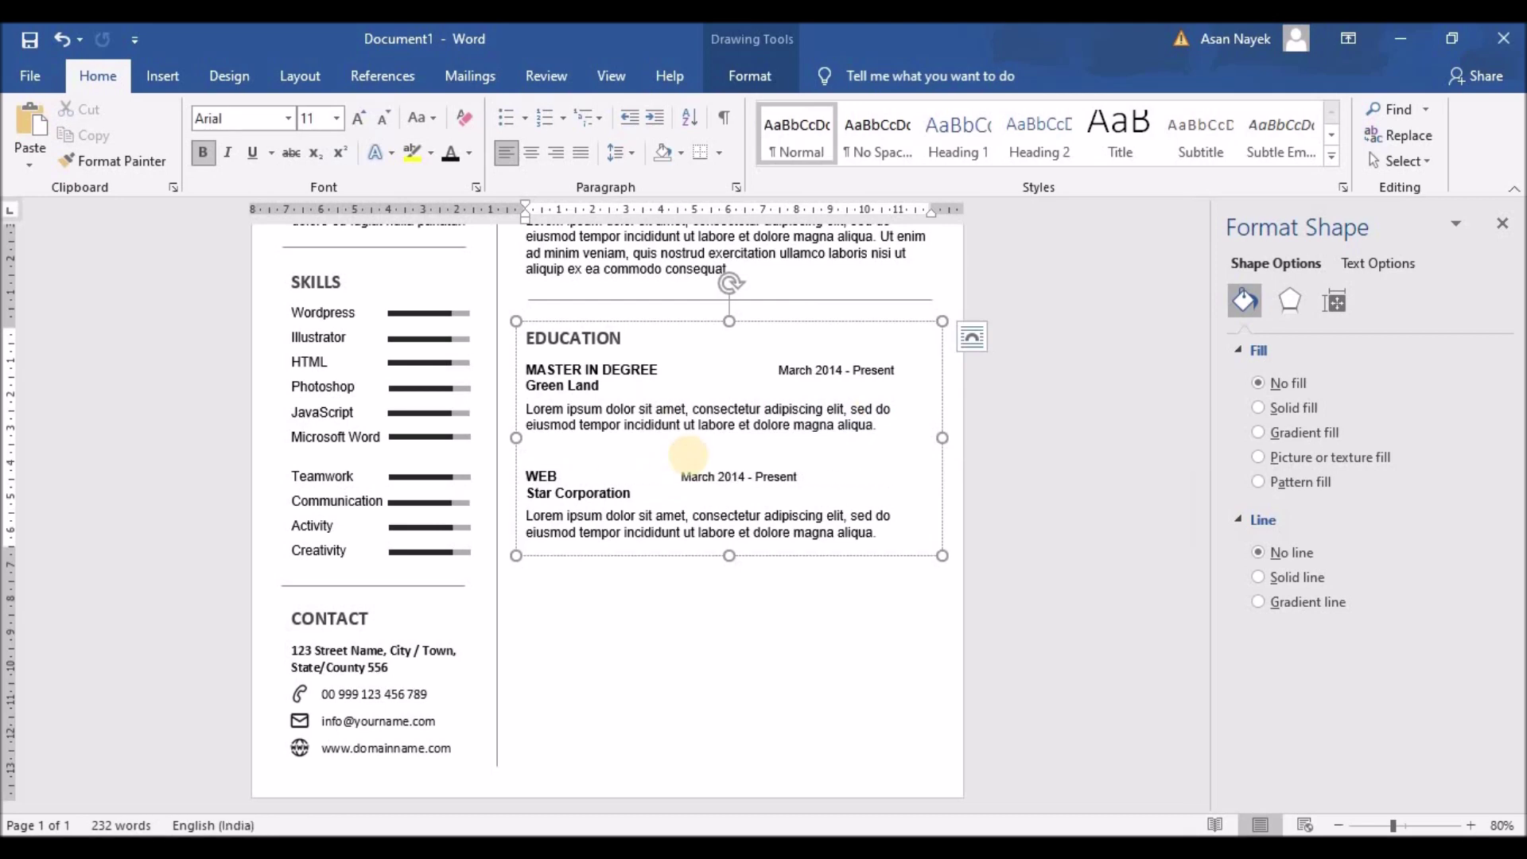
pyautogui.write('BACHEL')
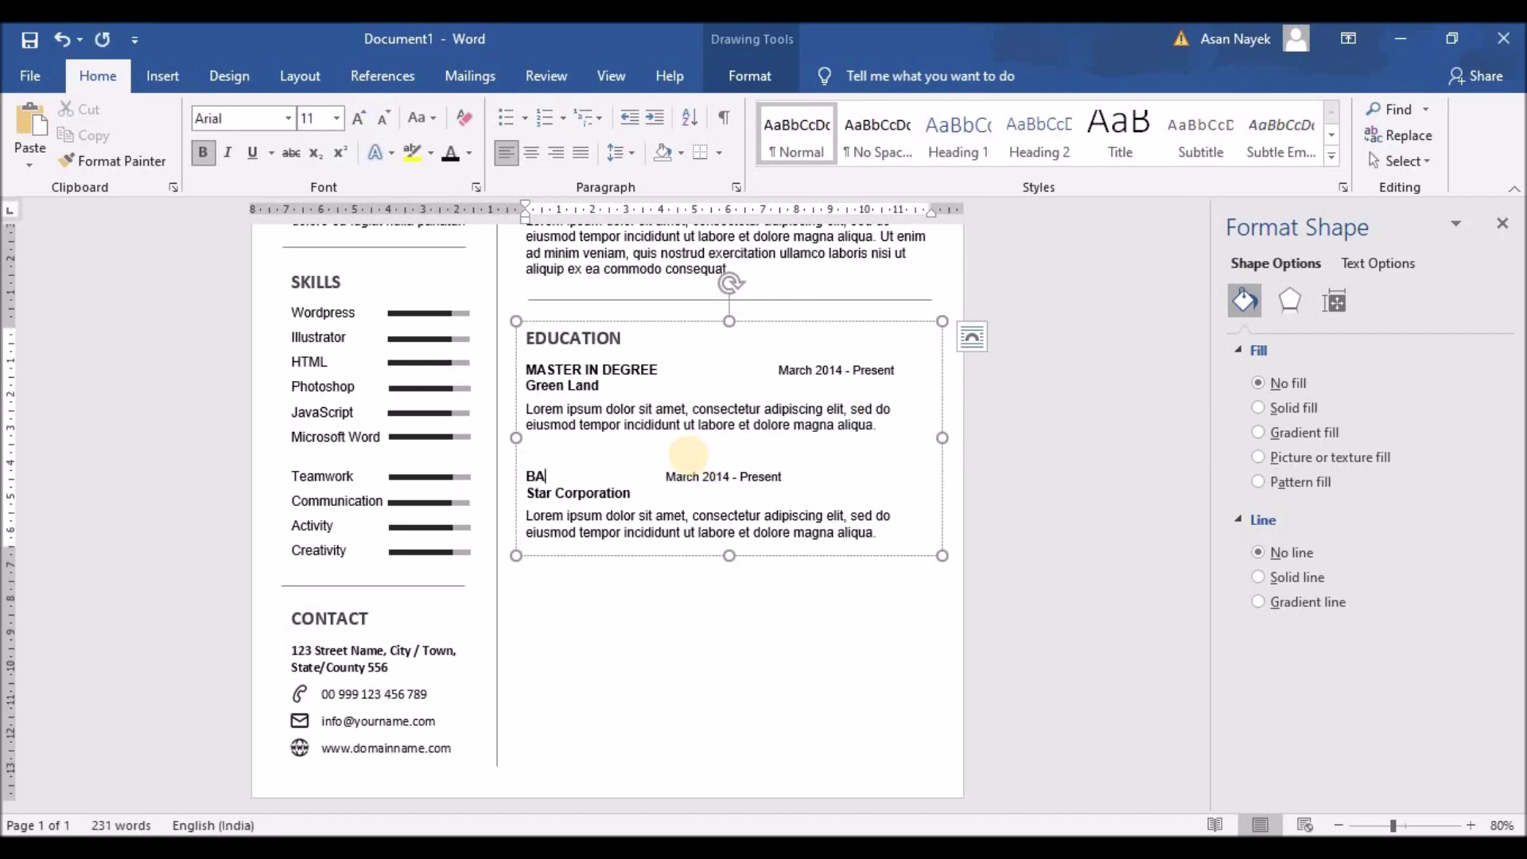
pyautogui.write('OR OF SC')
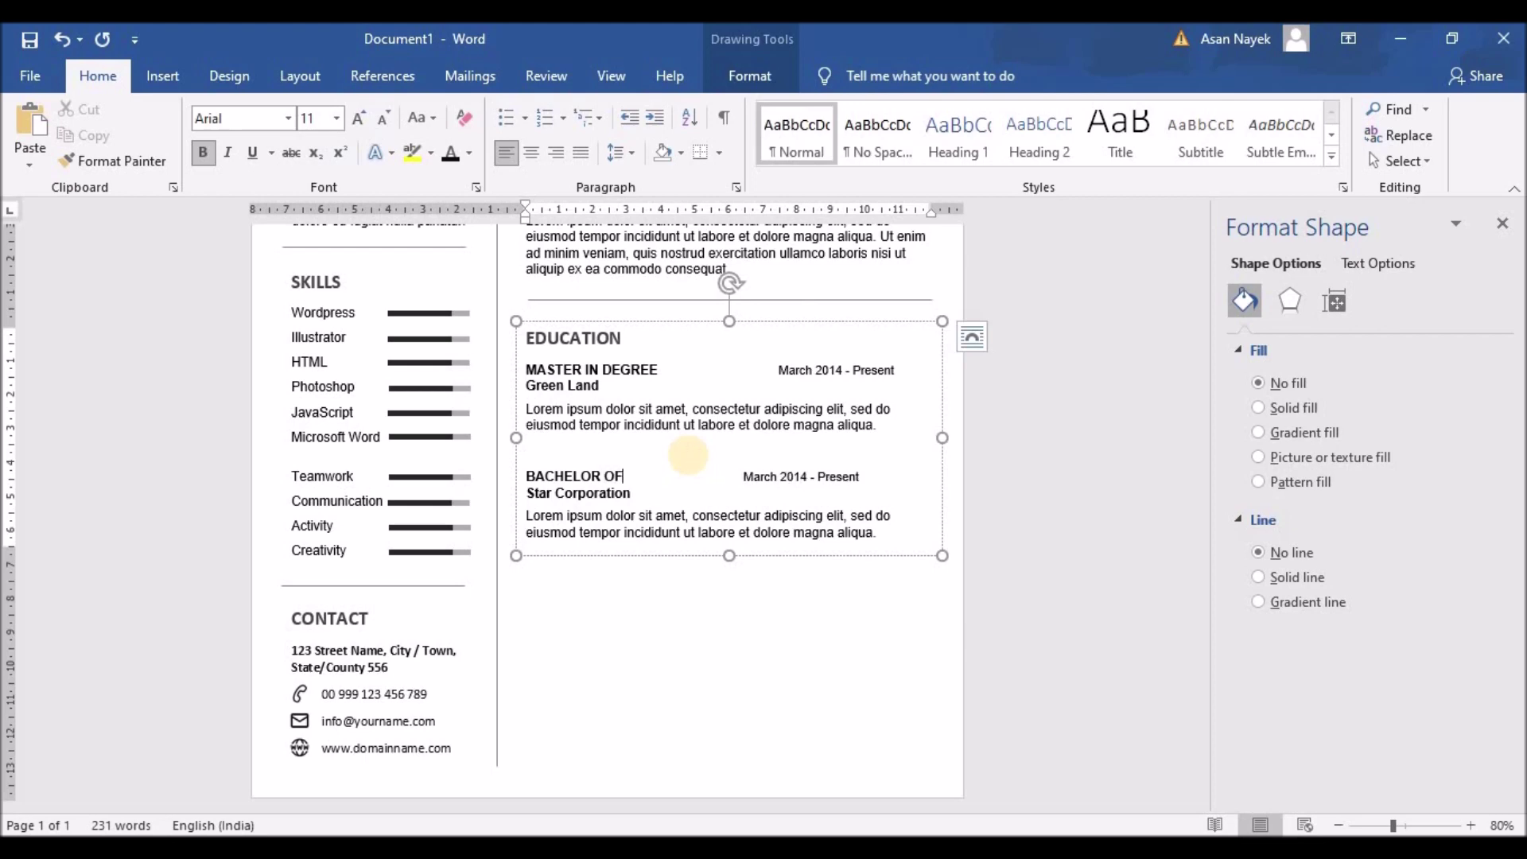
pyautogui.write('IENCE')
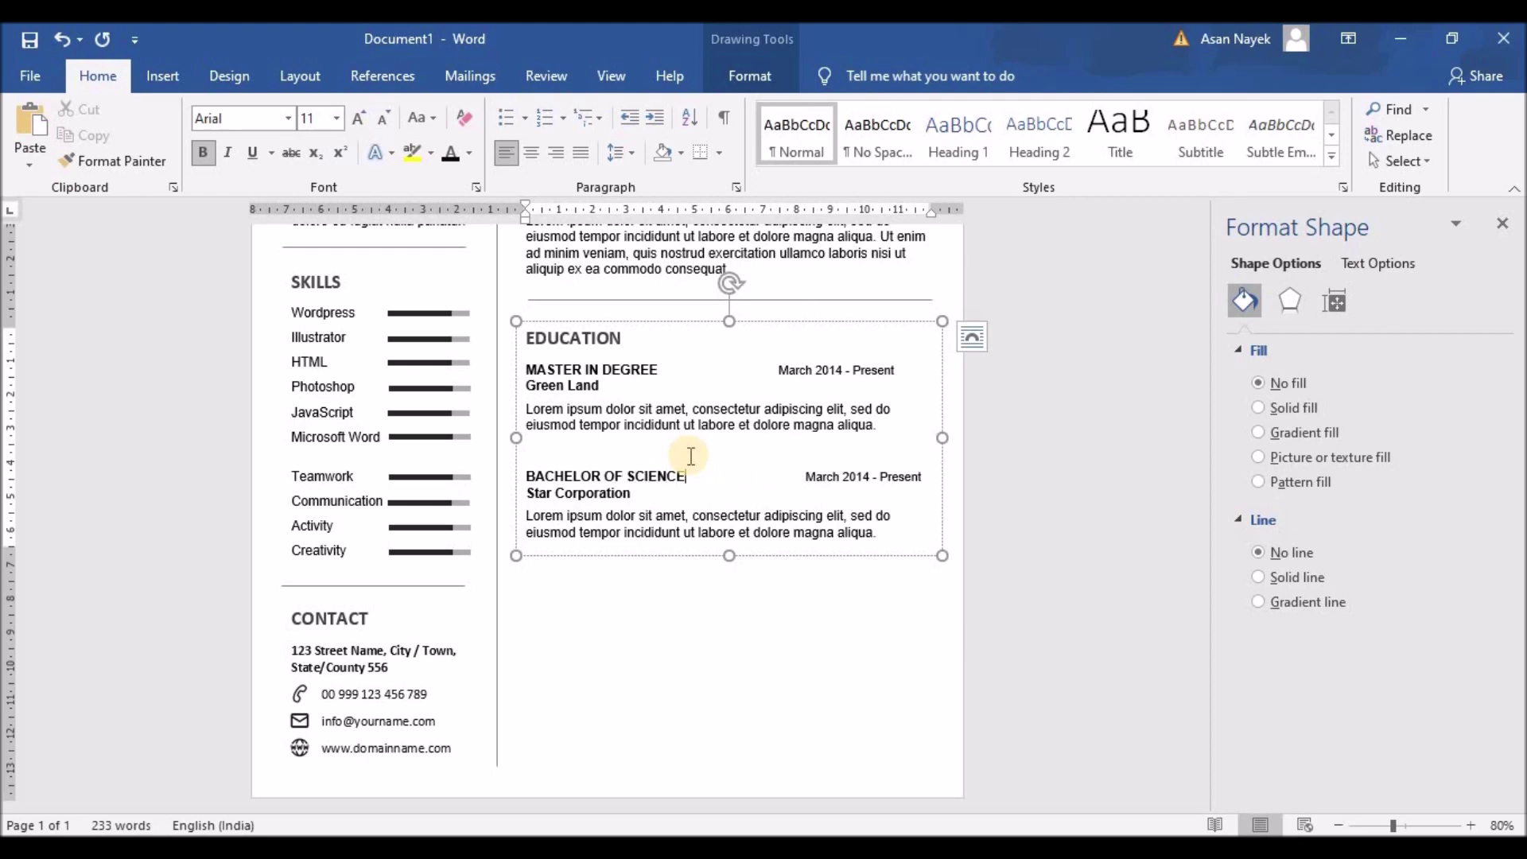
pyautogui.click(786, 468)
pyautogui.press('BackSpace')
pyautogui.press('BackSpace')
pyautogui.press('BackSpace')
pyautogui.press('BackSpace')
pyautogui.press('BackSpace')
pyautogui.press('BackSpace')
pyautogui.press('BackSpace')
pyautogui.press('BackSpace')
pyautogui.press('BackSpace')
pyautogui.press('BackSpace')
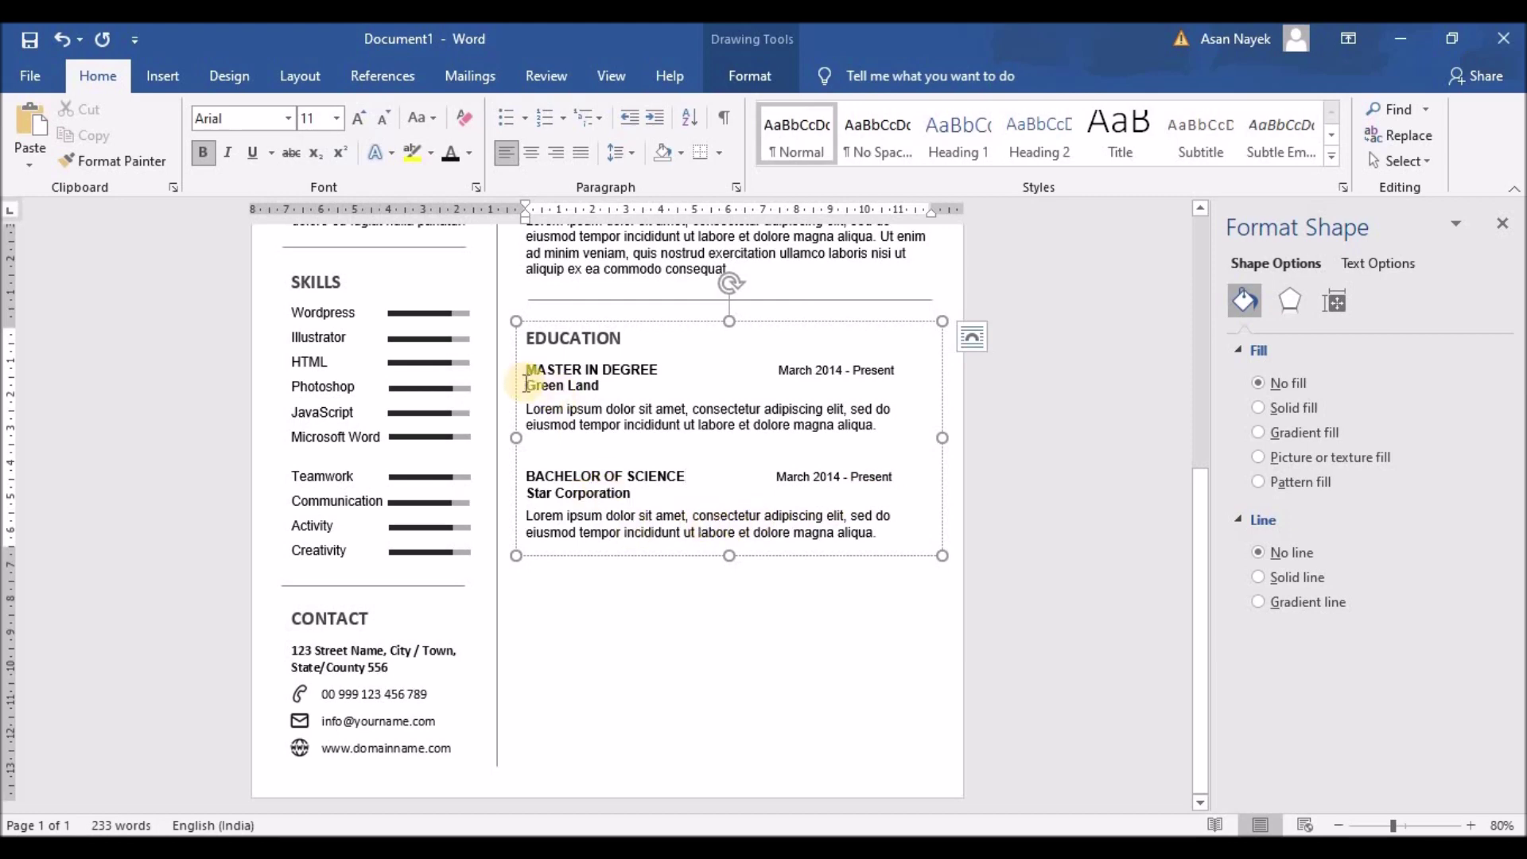
pyautogui.moveTo(633, 493); pyautogui.dragTo(537, 494)
pyautogui.write('School of Technology')
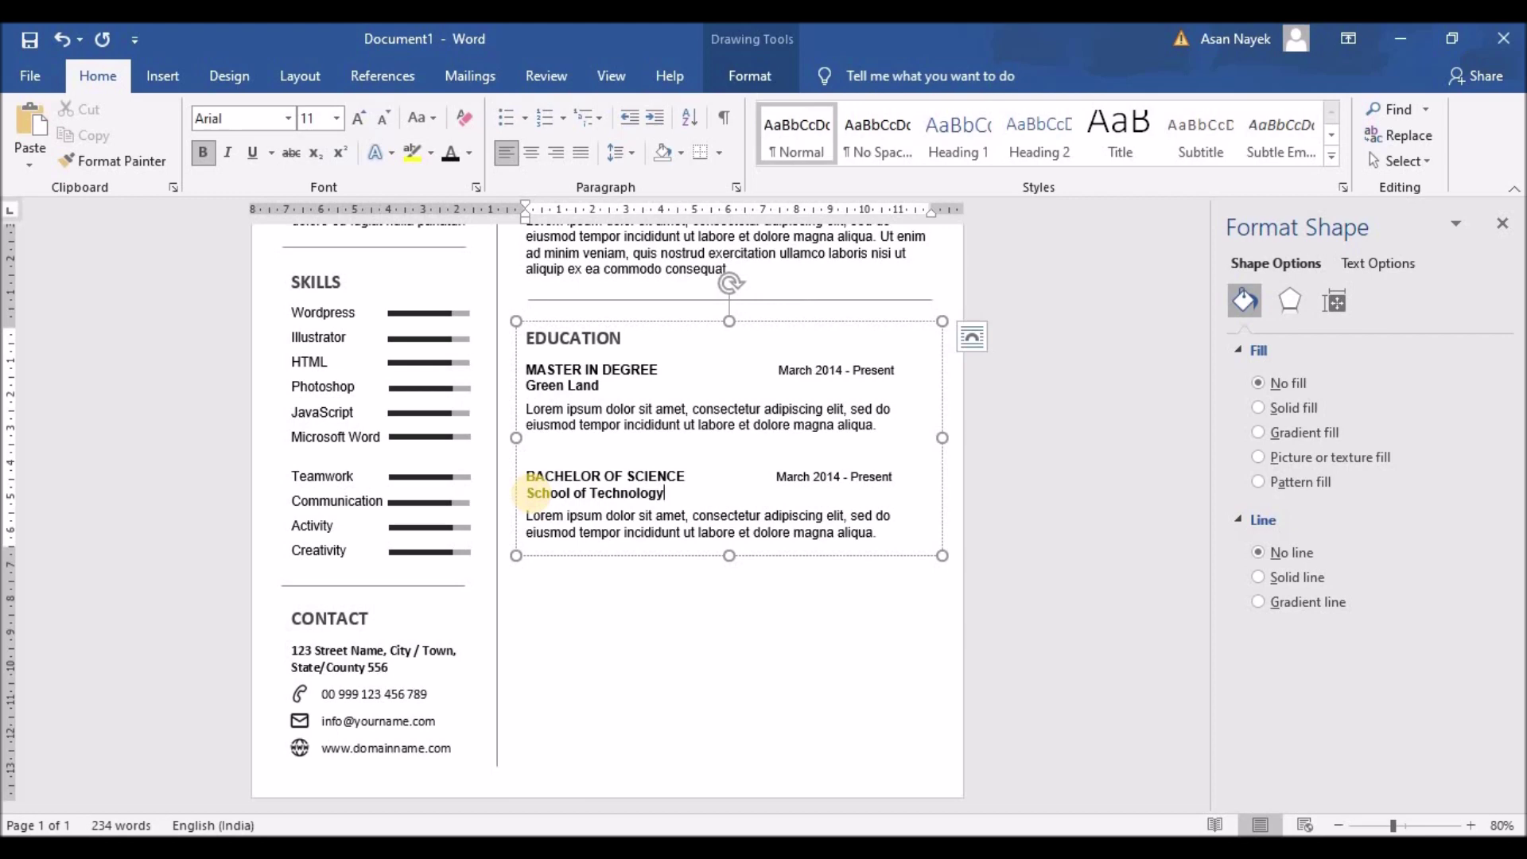
# Ctrl-drag a copy of the divider line below the Education section
pyautogui.click(573, 301)
pyautogui.moveTo(577, 302); pyautogui.dragTo(557, 563)
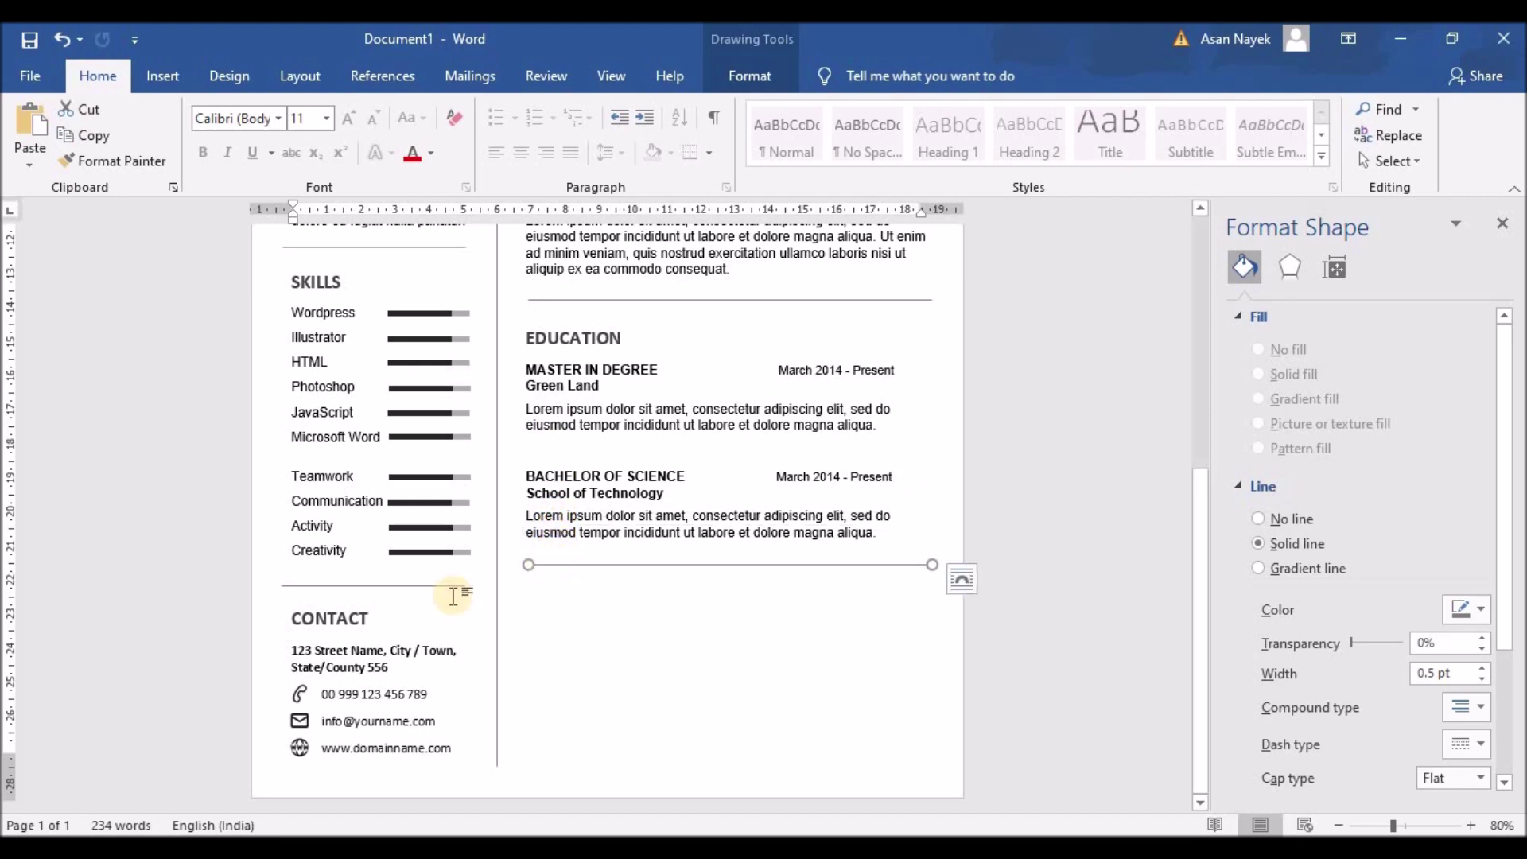
pyautogui.click(320, 602)
# Duplicate the CONTACT box under the Education divider and retitle it References
pyautogui.hotkey('ctrl', 'c')
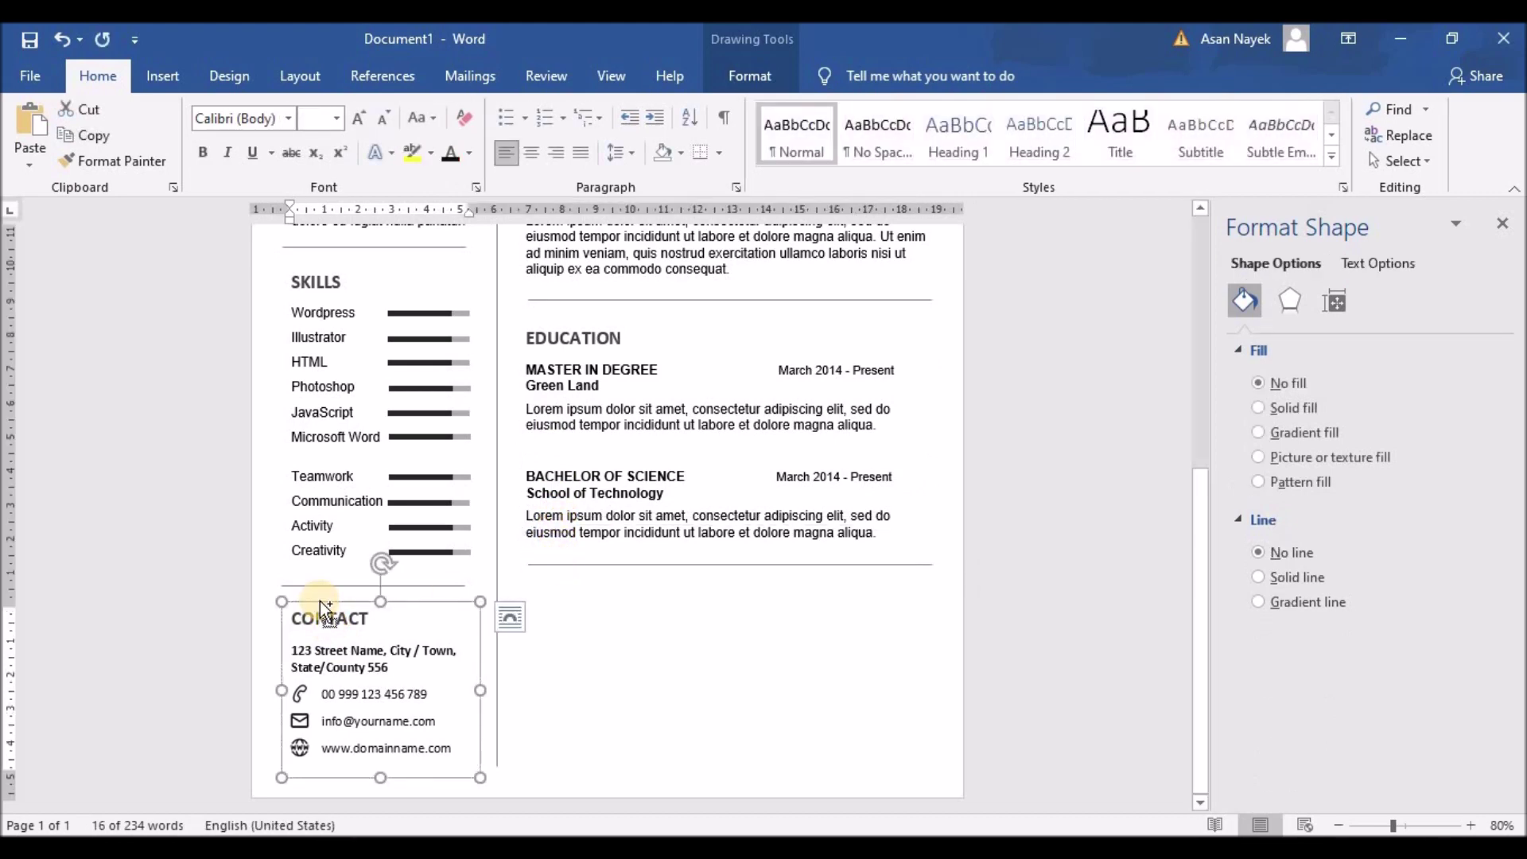
pyautogui.hotkey('ctrl', 'v')
pyautogui.moveTo(461, 598); pyautogui.dragTo(572, 591)
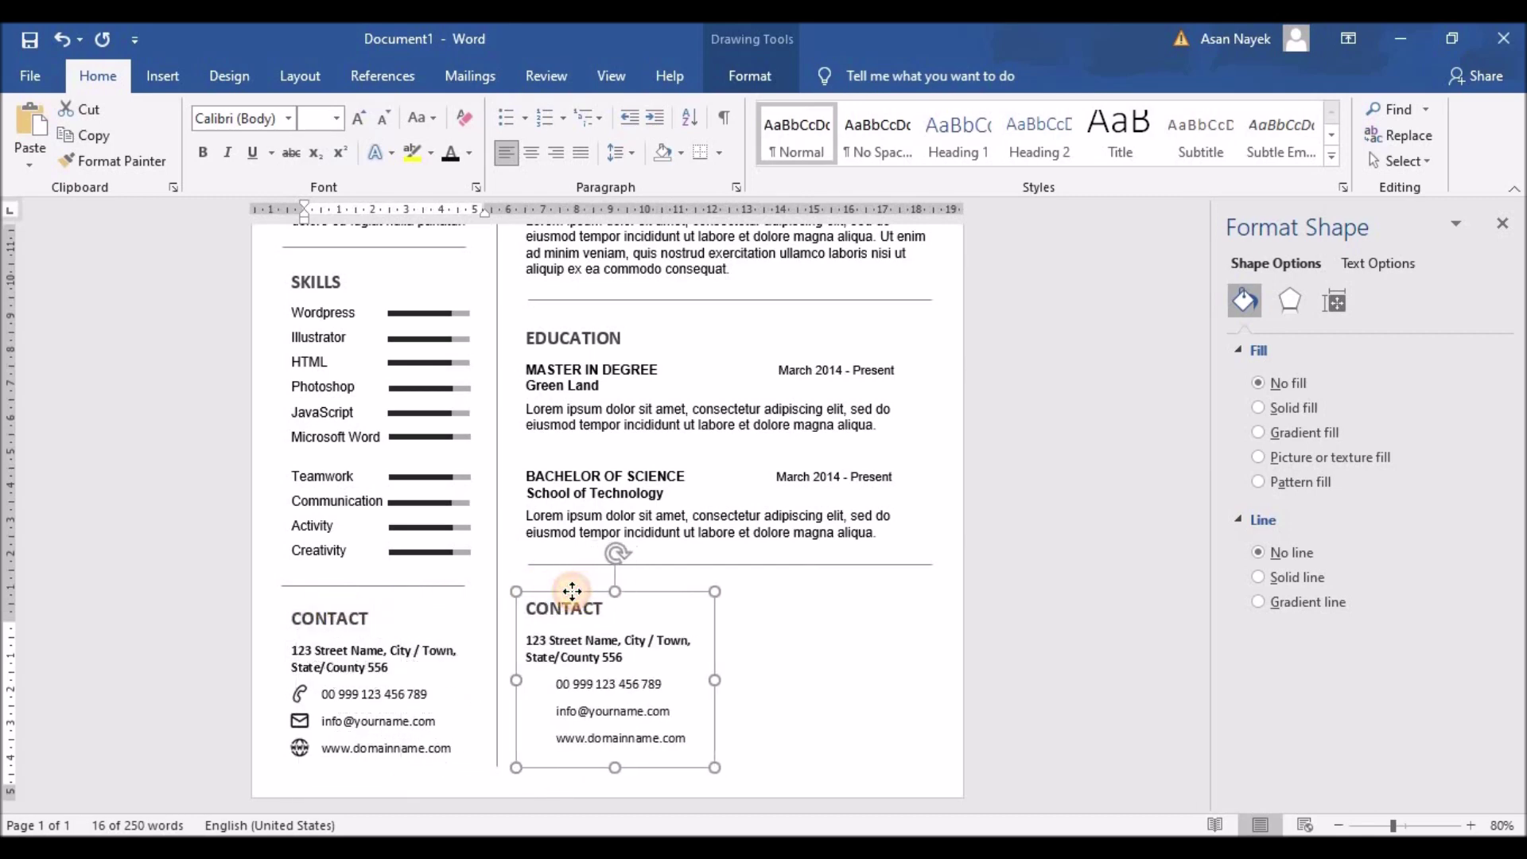
pyautogui.doubleClick(570, 605)
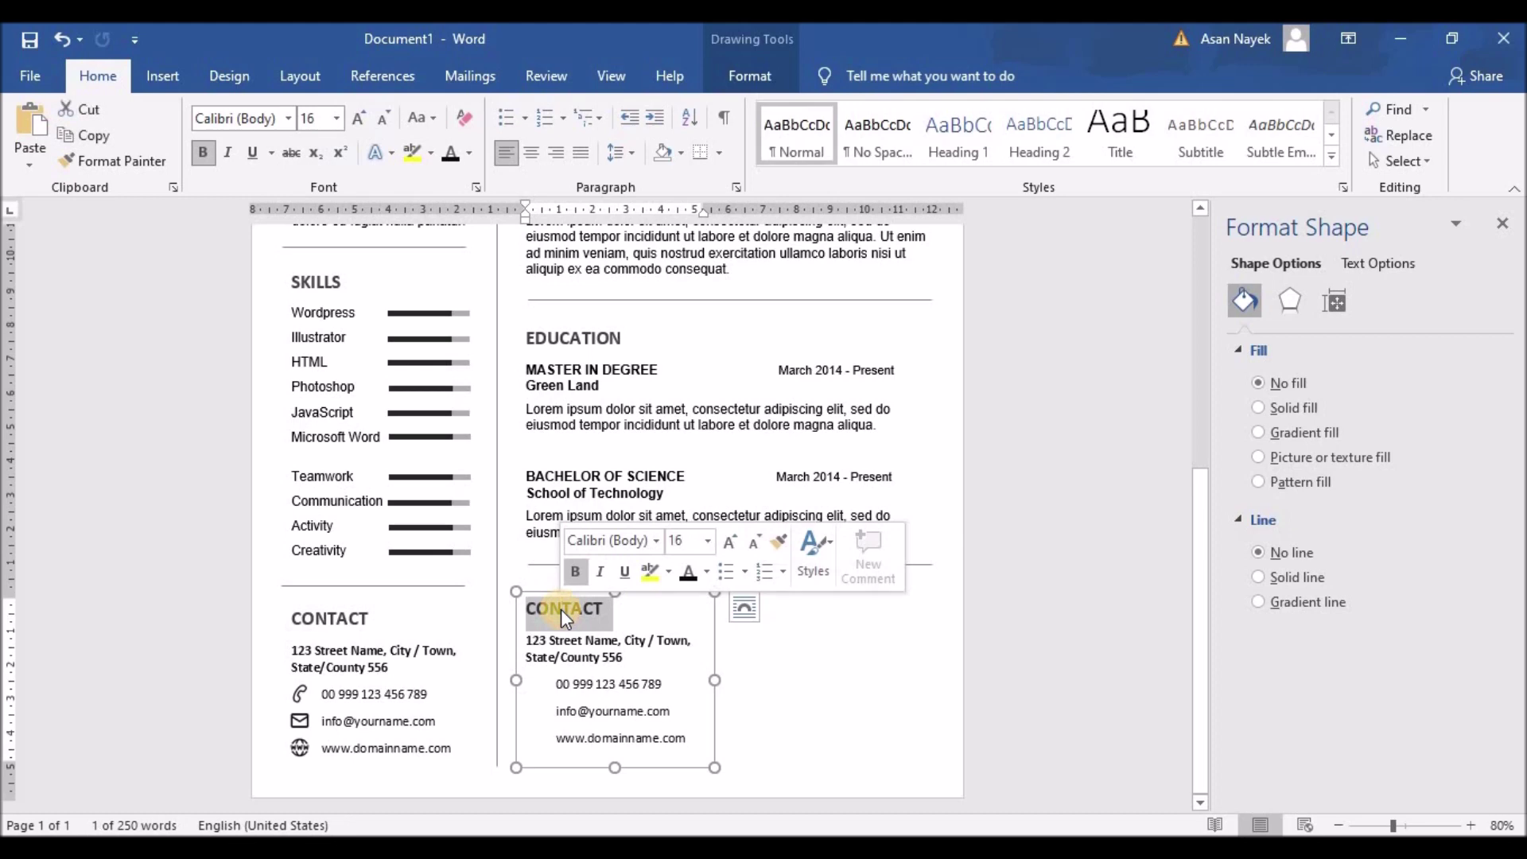
pyautogui.write('R')
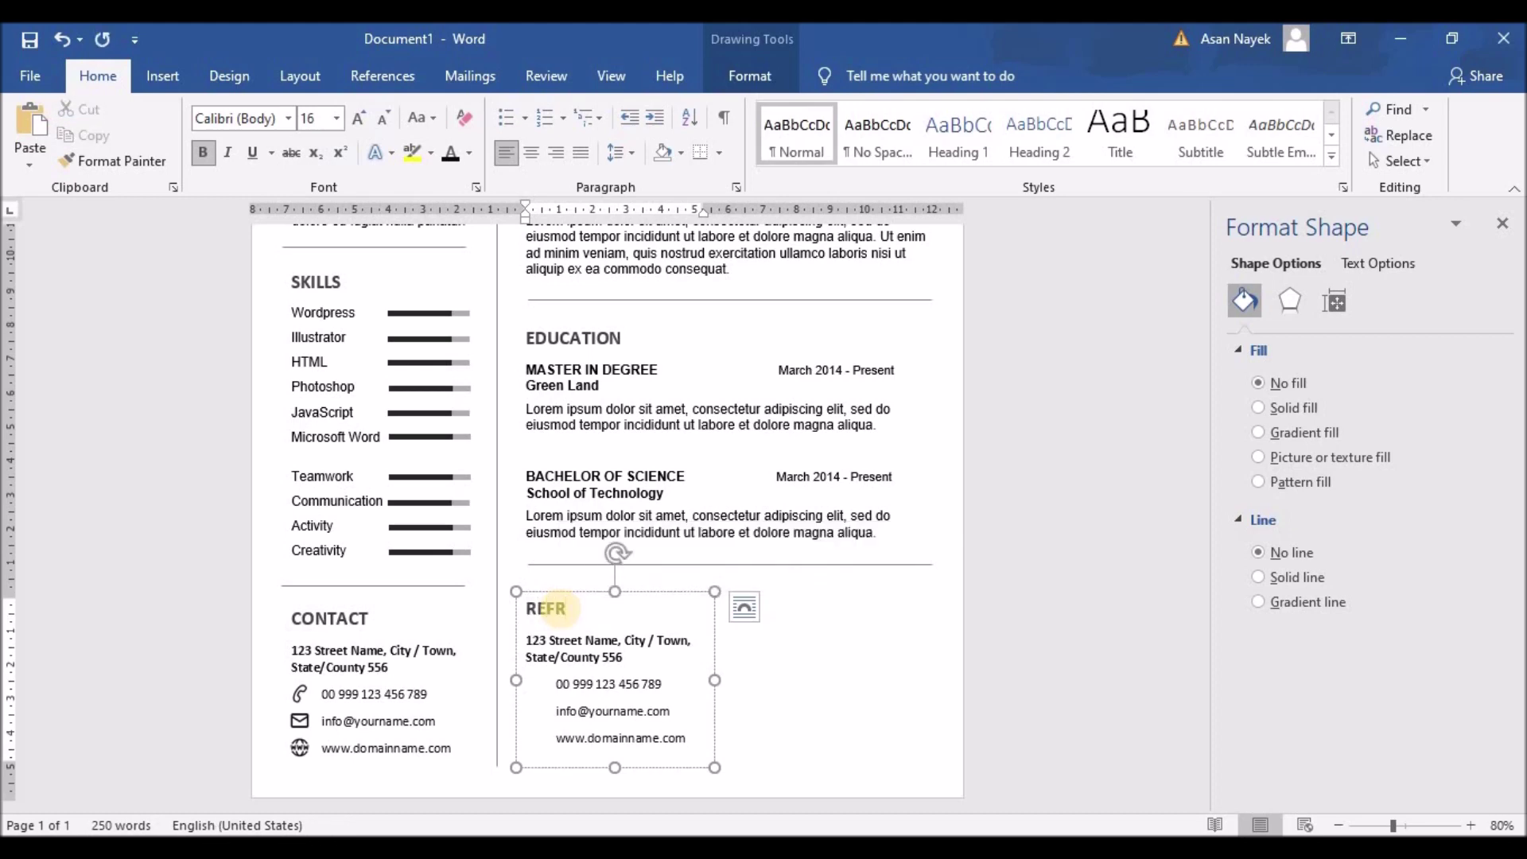
pyautogui.write('eferences')
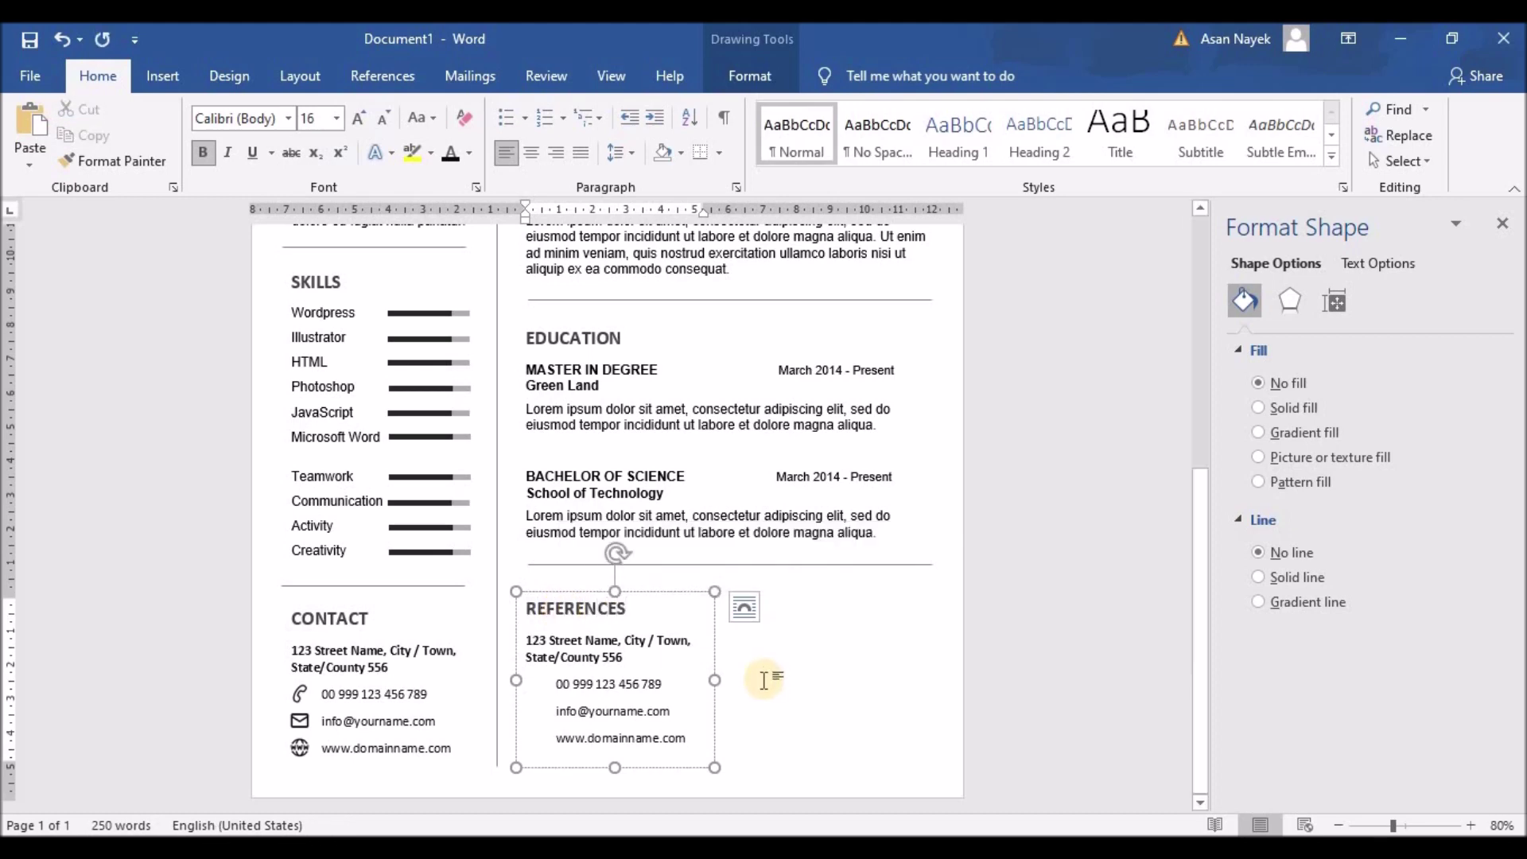
# Clear the copied contact lines and resize the REFERENCES box to a heading strip across the column
pyautogui.moveTo(717, 675)
pyautogui.mouseDown()
pyautogui.moveTo(934, 671)
pyautogui.moveTo(693, 702)
pyautogui.moveTo(724, 705)
pyautogui.mouseUp()
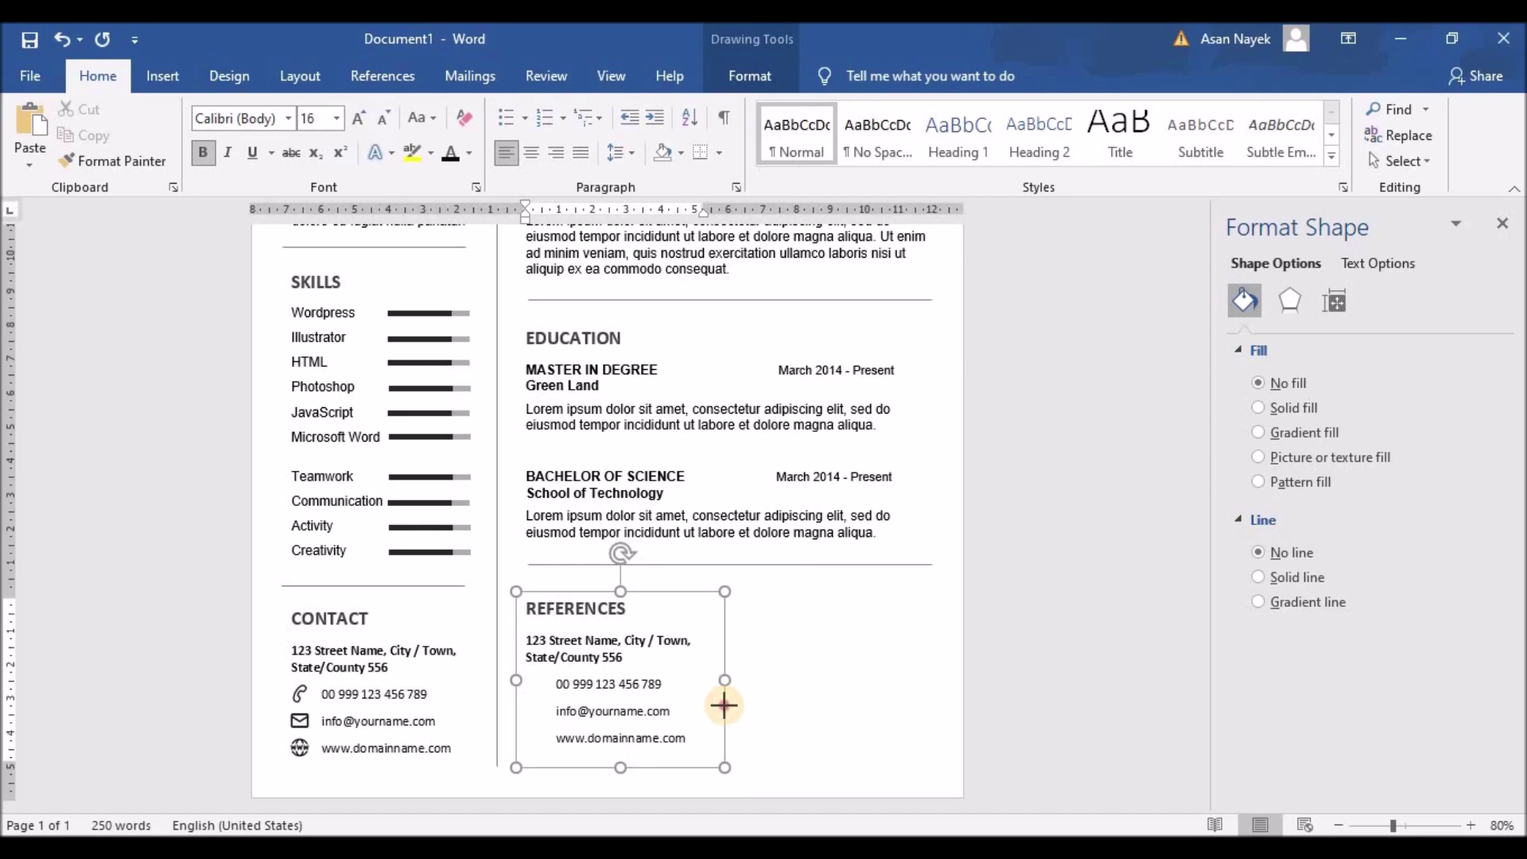
pyautogui.click(682, 741)
pyautogui.moveTo(528, 698); pyautogui.dragTo(521, 636)
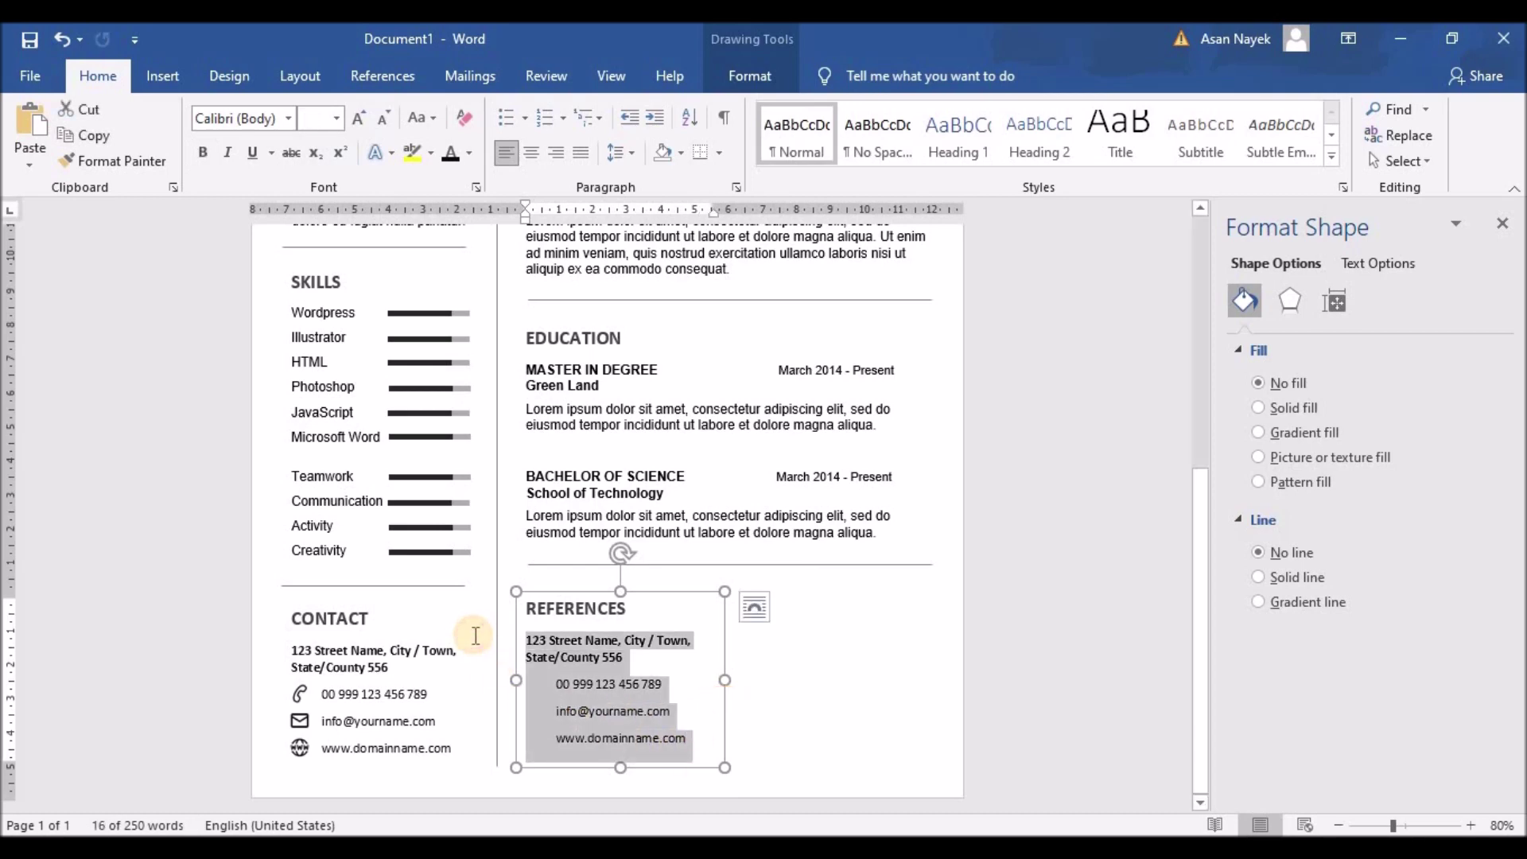
pyautogui.press('Delete')
pyautogui.moveTo(621, 768); pyautogui.dragTo(620, 699)
pyautogui.moveTo(623, 605); pyautogui.dragTo(624, 624)
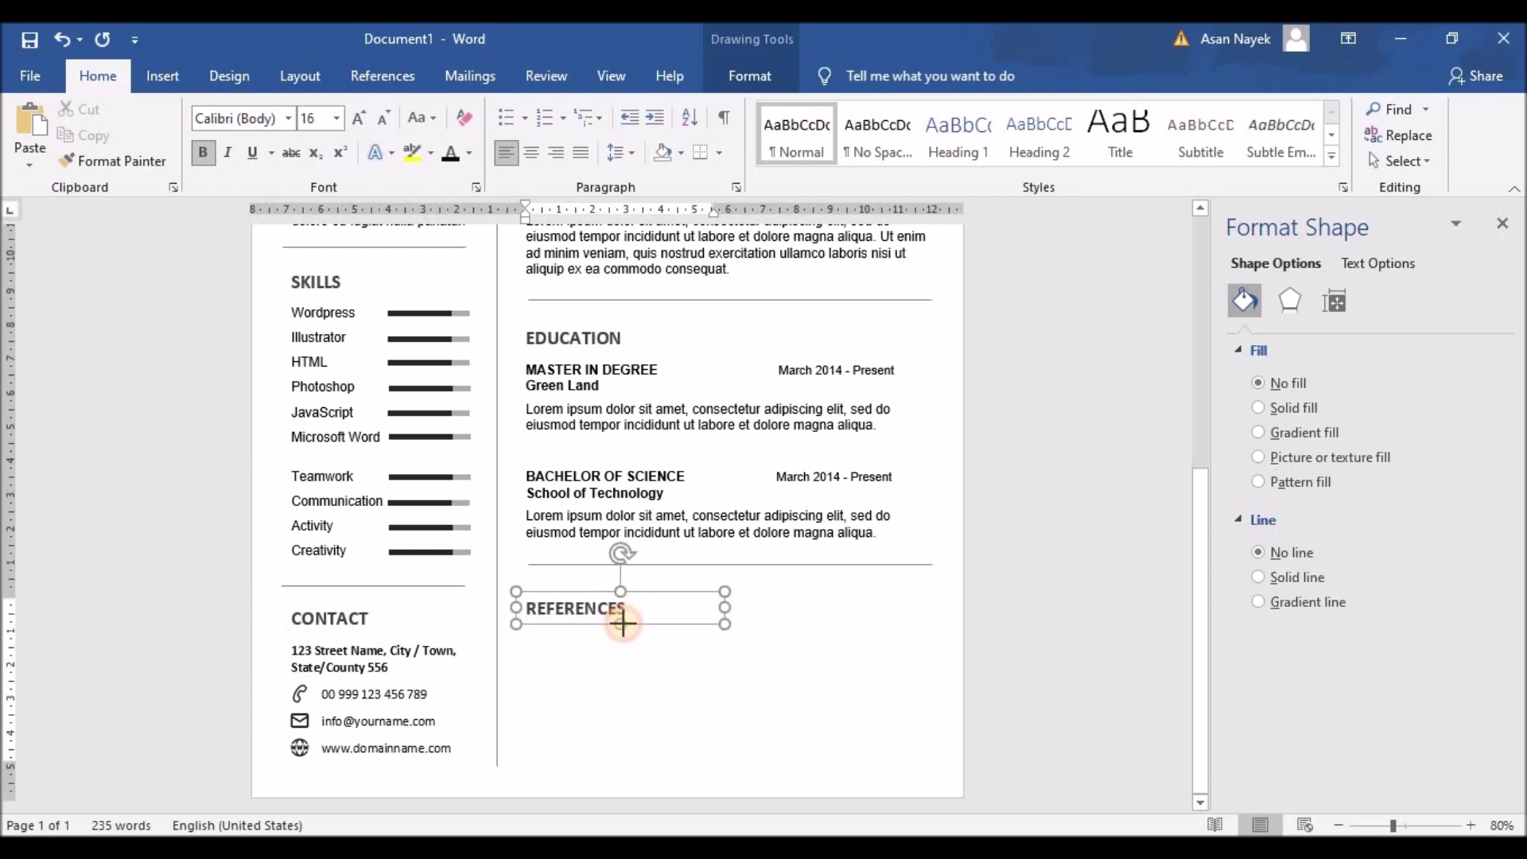
pyautogui.moveTo(724, 607); pyautogui.dragTo(933, 607)
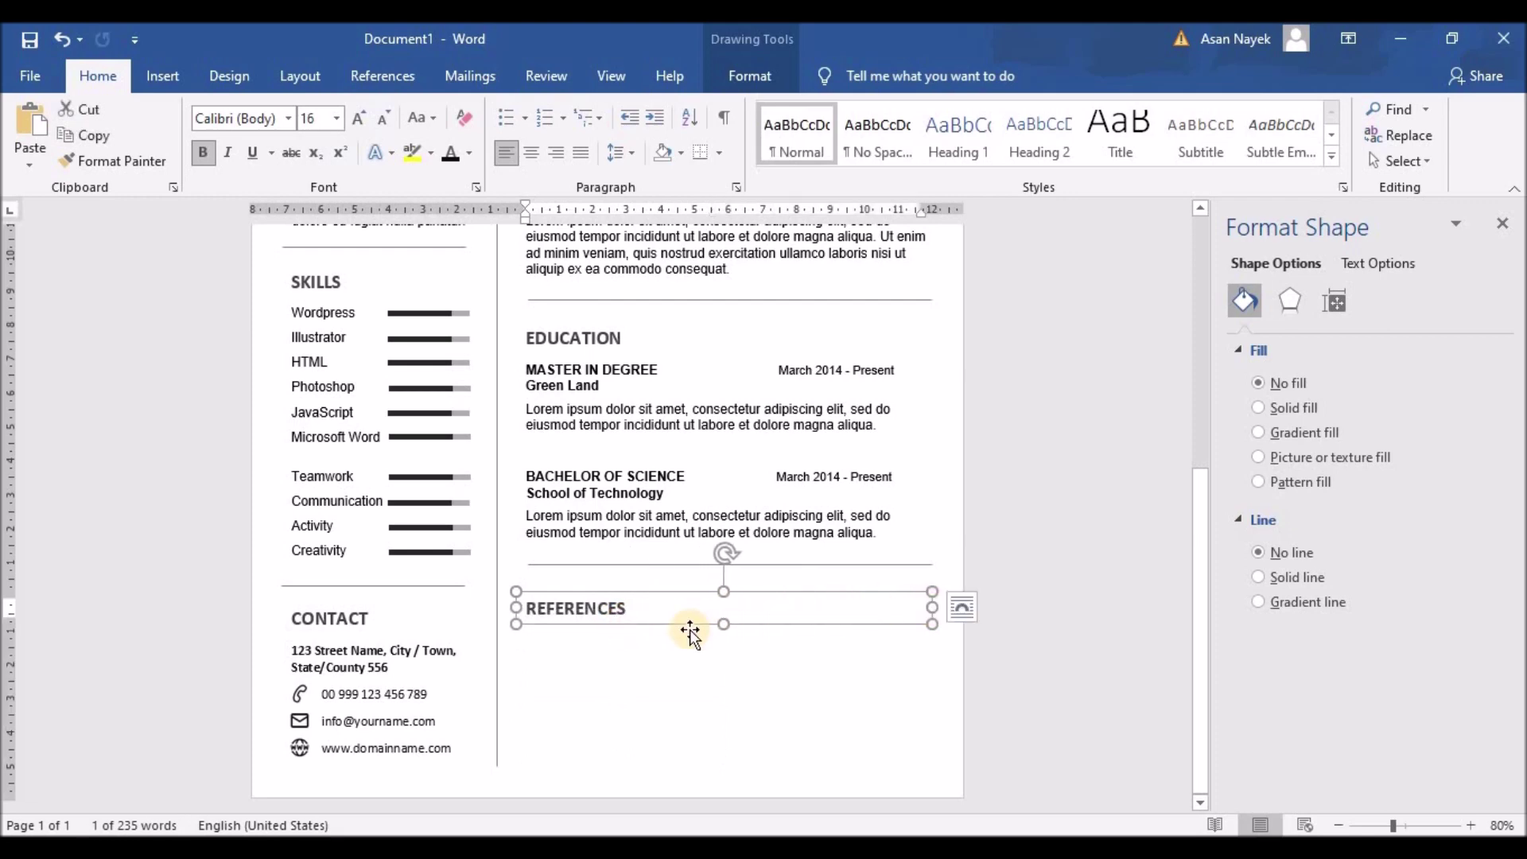
# Ctrl-drag copies of the box below it and resize one to half the column width
pyautogui.moveTo(694, 637); pyautogui.dragTo(719, 766)
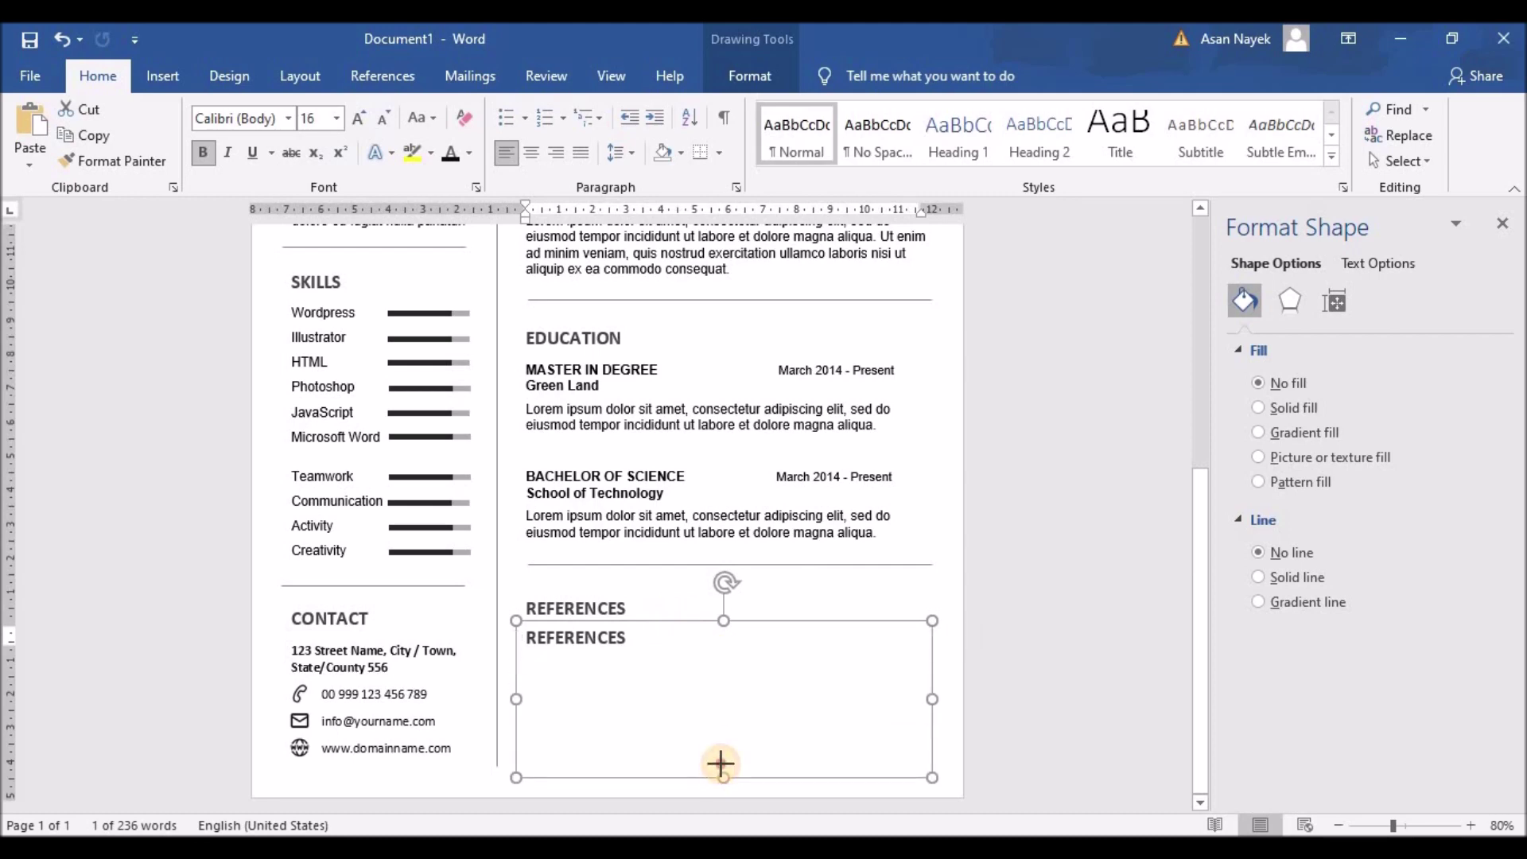
pyautogui.moveTo(926, 690); pyautogui.dragTo(915, 693)
pyautogui.moveTo(735, 710); pyautogui.dragTo(723, 711)
pyautogui.moveTo(672, 622); pyautogui.dragTo(874, 618)
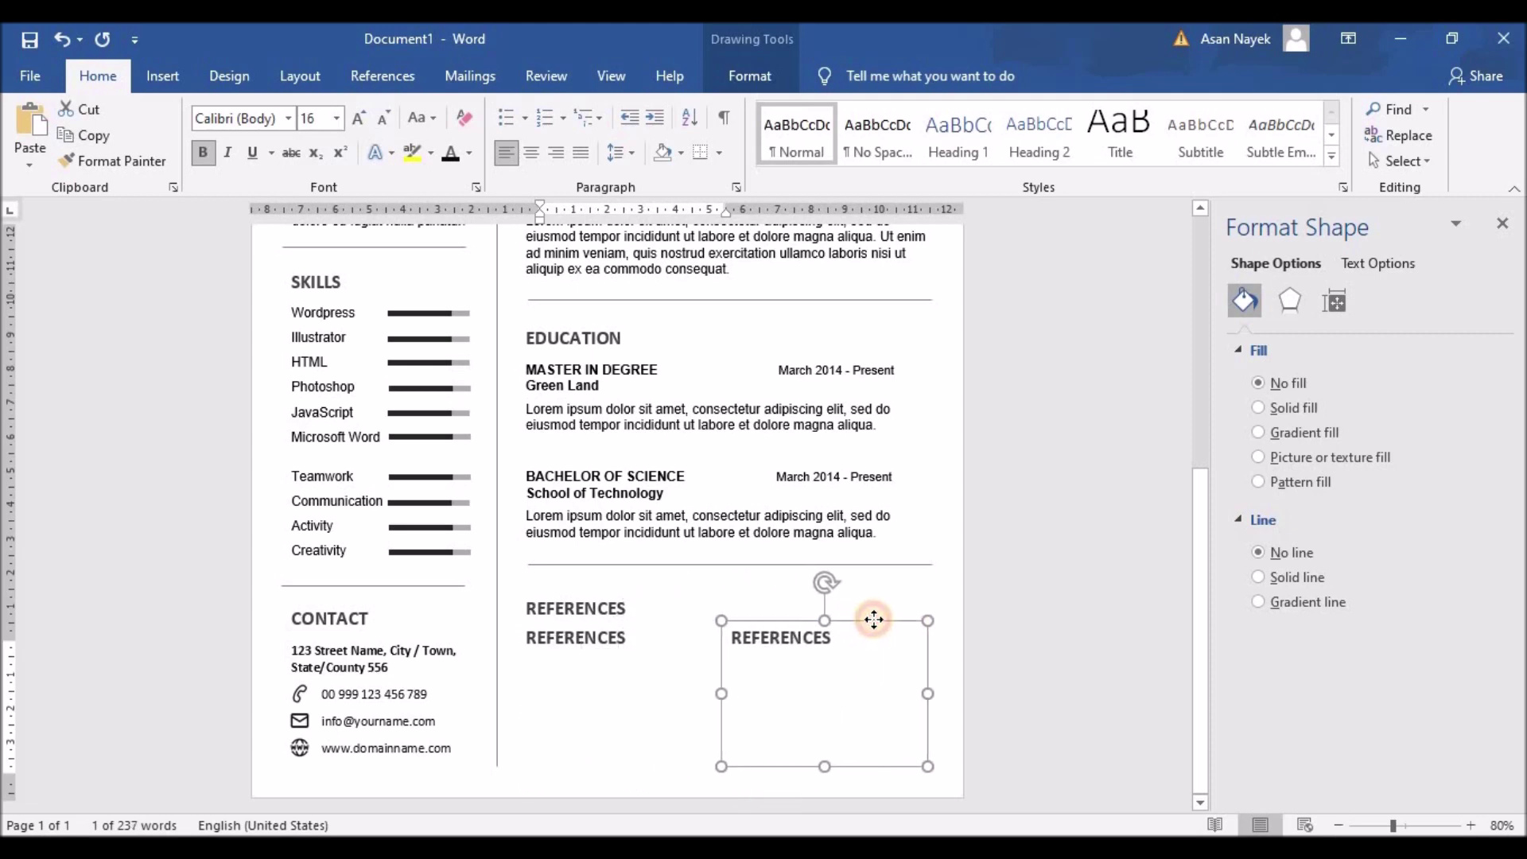
# Delete the duplicated REFERENCES text from the copies to leave an empty reference box
pyautogui.click(611, 636)
pyautogui.moveTo(632, 636); pyautogui.dragTo(729, 636)
pyautogui.press('Delete')
pyautogui.doubleClick(729, 634)
pyautogui.press('Delete')
pyautogui.hotkey('ctrl', 'z')
pyautogui.click(605, 647)
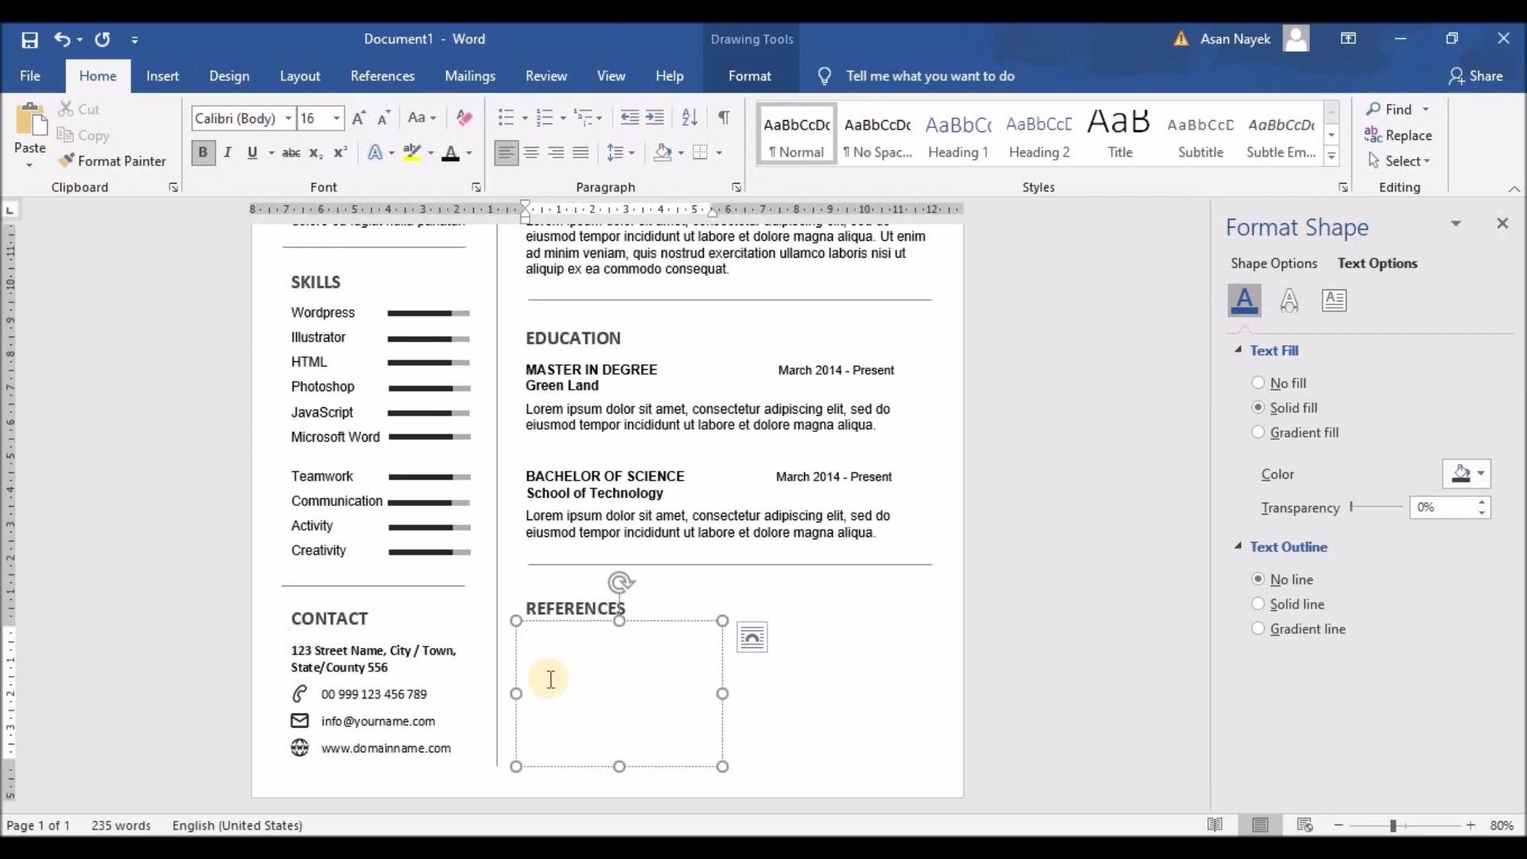
# Complete the school name as Green Land University and replace both 'Present' end dates with April 2018
pyautogui.click(600, 385)
pyautogui.write('University')
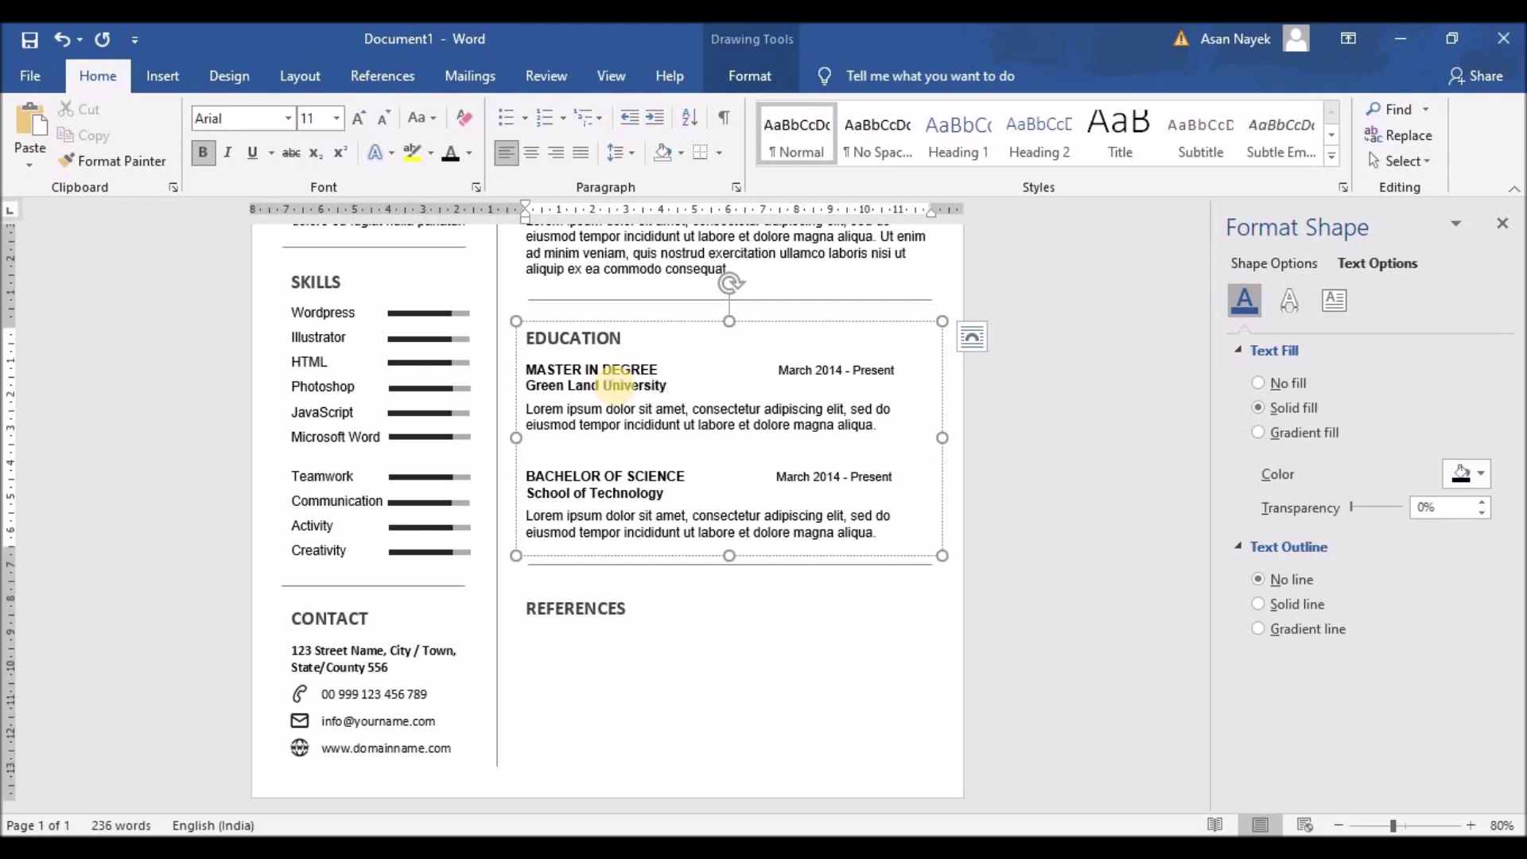
pyautogui.moveTo(853, 369); pyautogui.dragTo(897, 367)
pyautogui.write('April 2018')
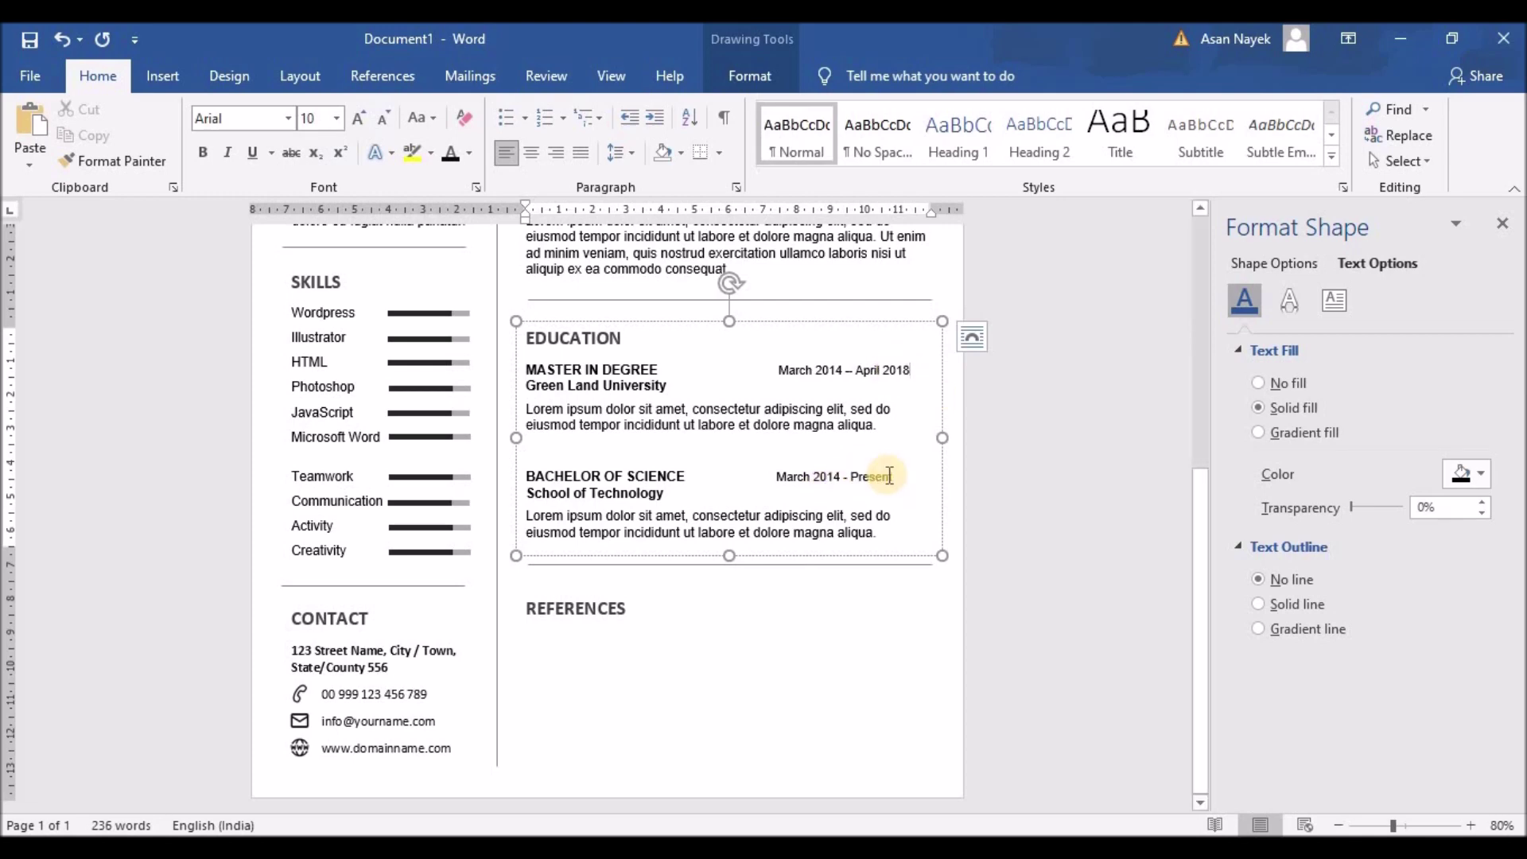
pyautogui.moveTo(892, 476); pyautogui.dragTo(853, 476)
pyautogui.write('April 2018')
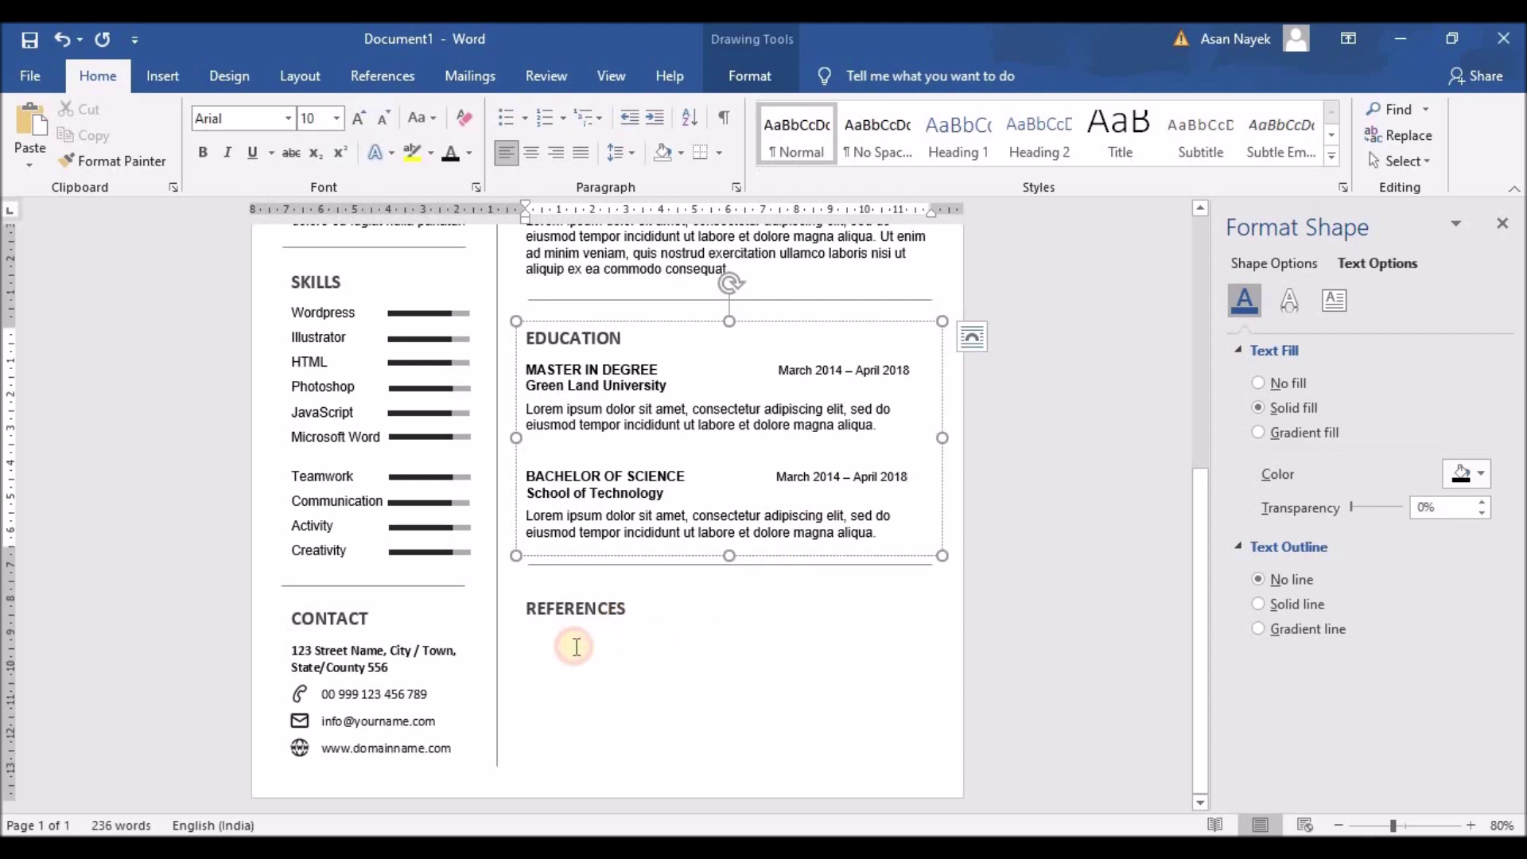
pyautogui.click(577, 646)
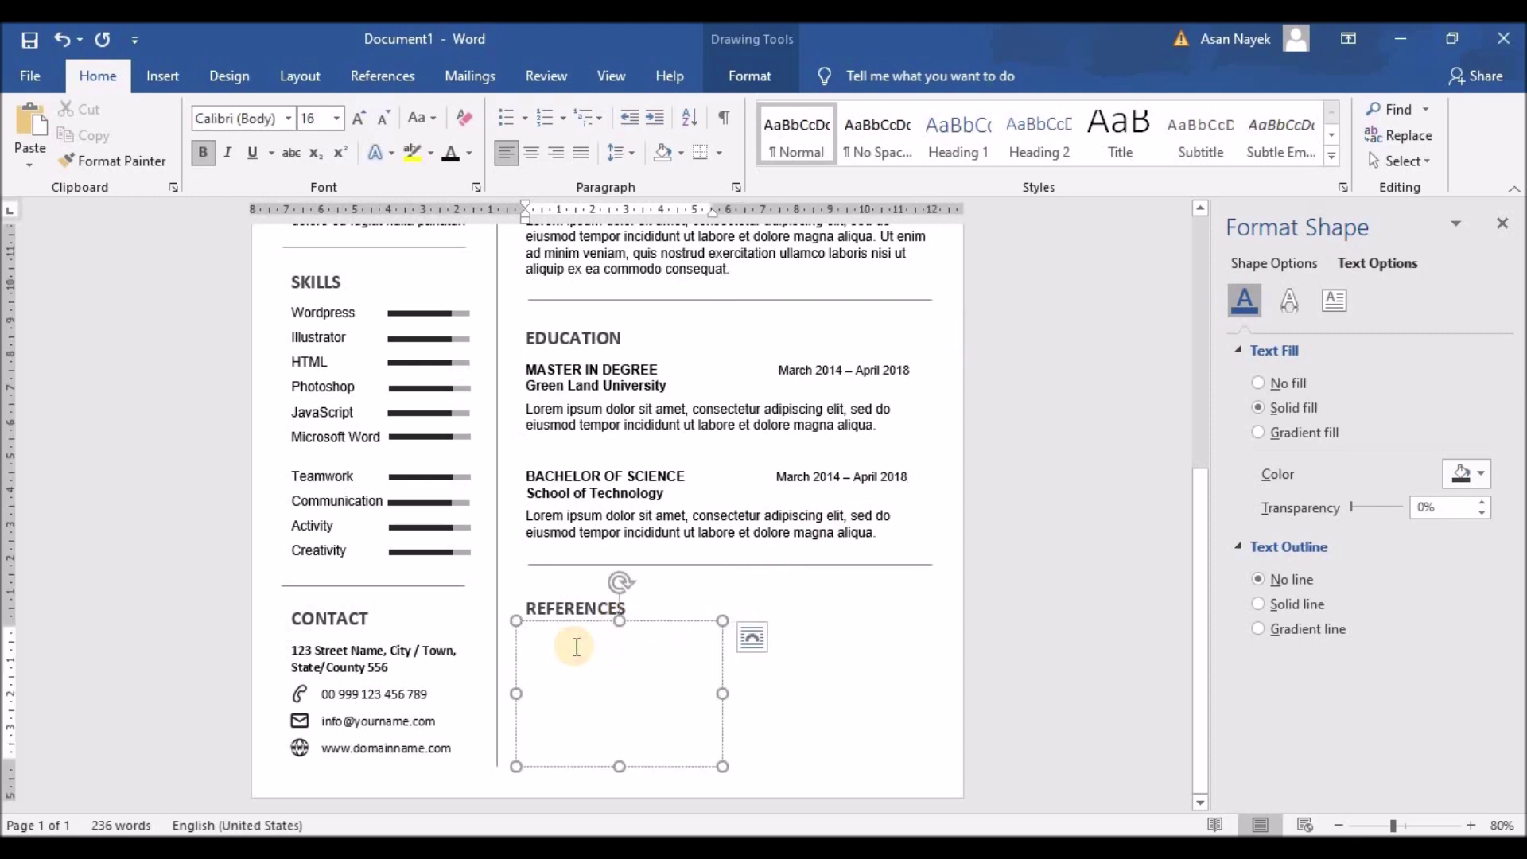
# Enter the reference's name and the title Creative Director, then shrink all the text to 12 pt
pyautogui.write('JONATHON DEO')
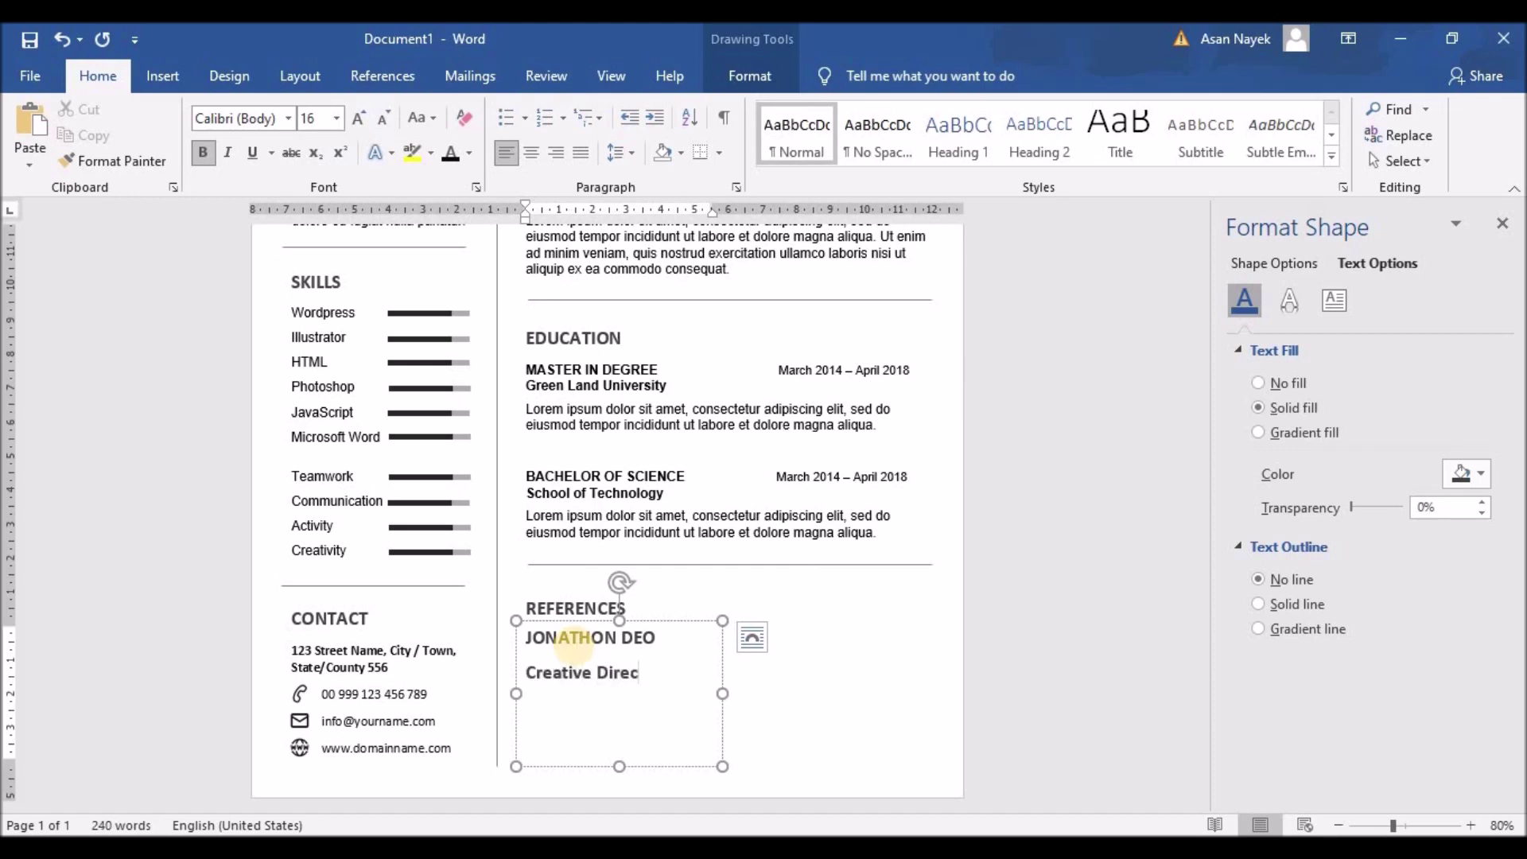
pyautogui.hotkey('ctrl', 'a')
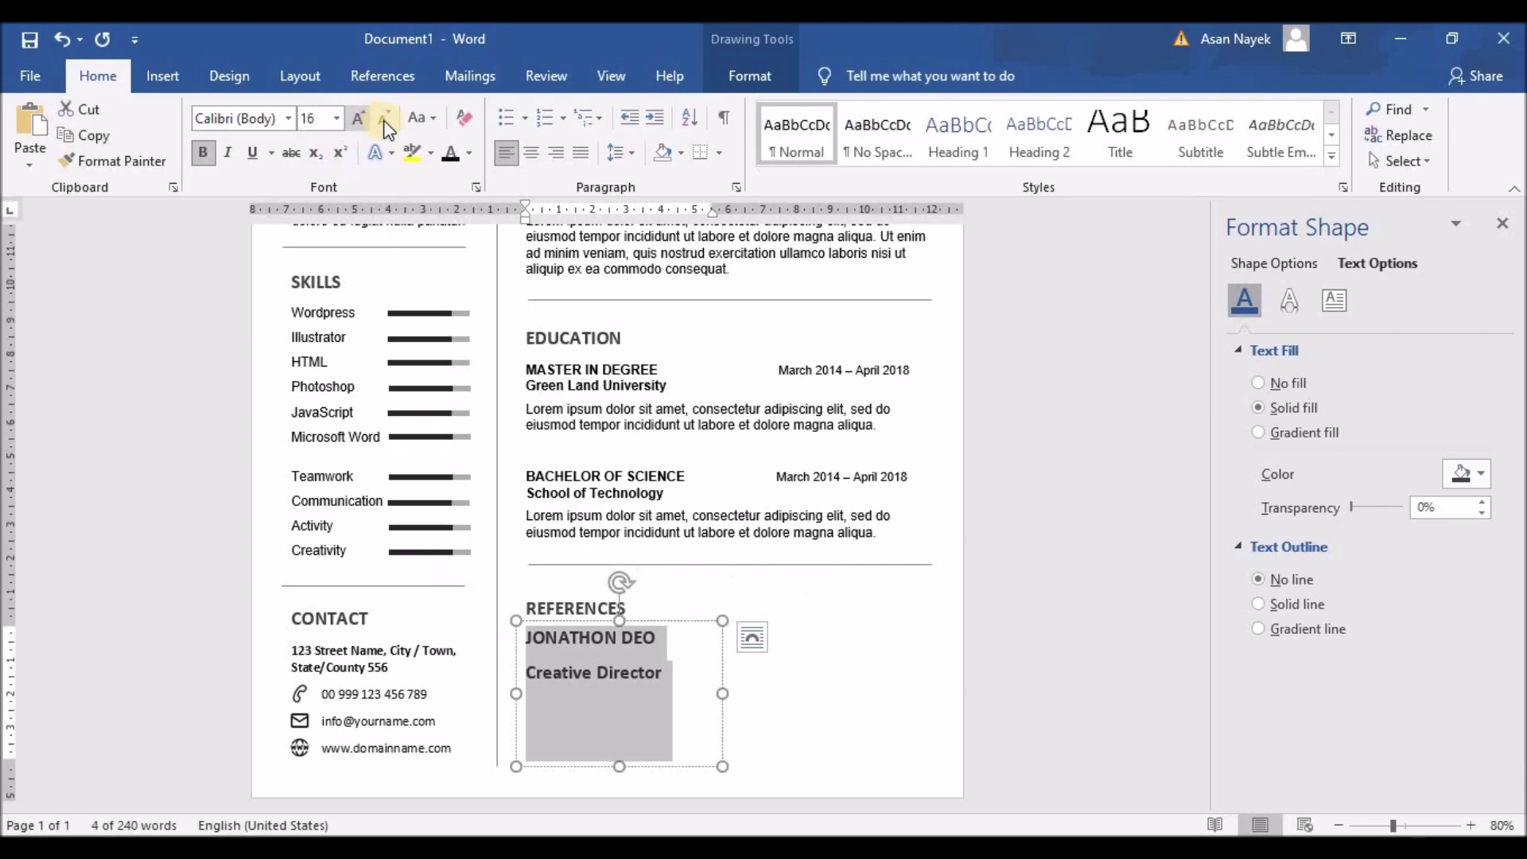
pyautogui.click(385, 118)
pyautogui.click(385, 117)
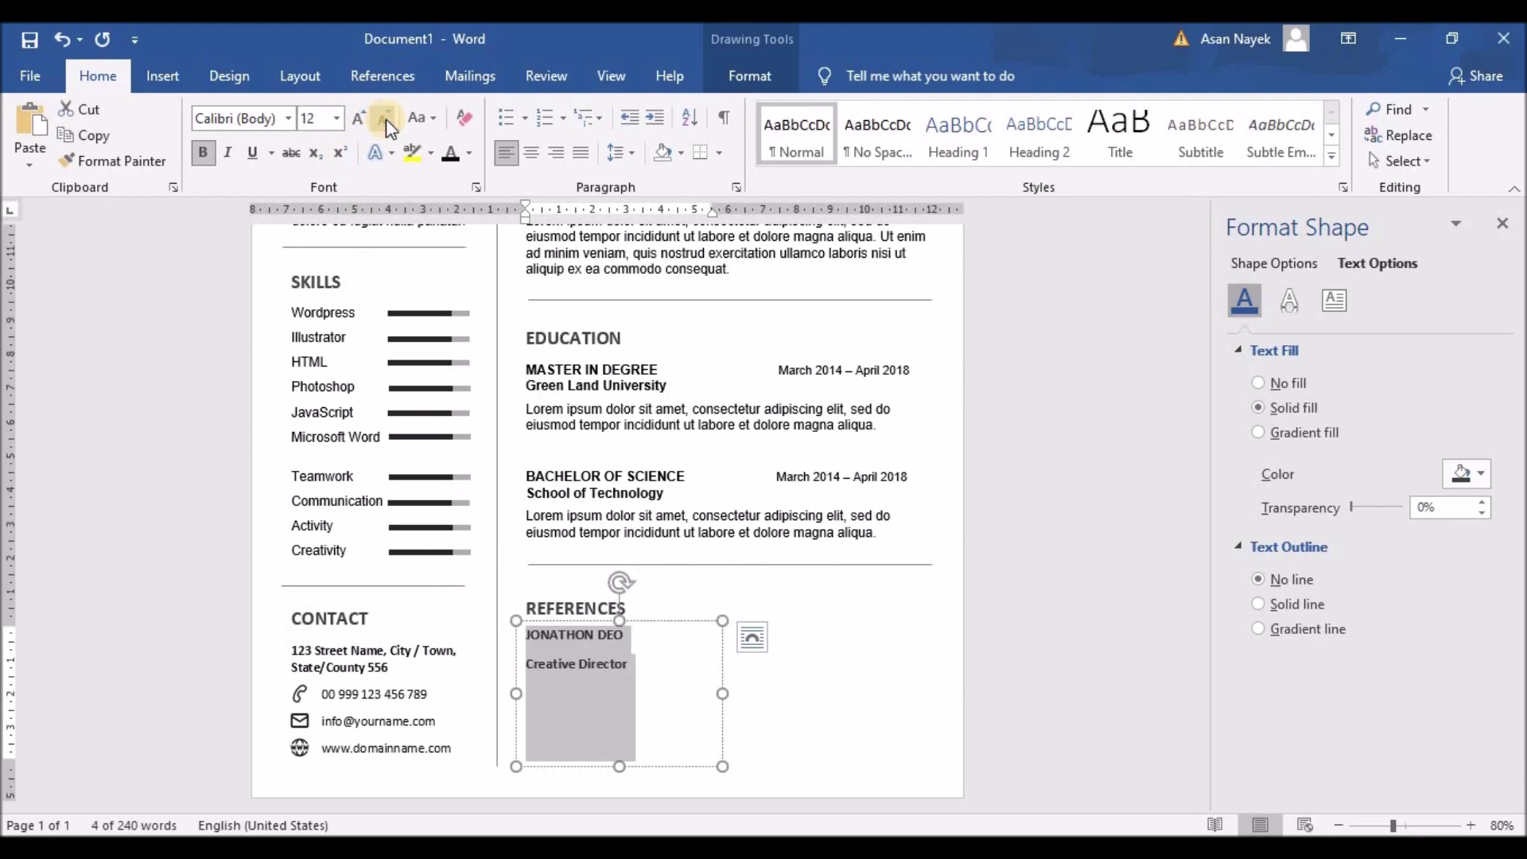
# Set the reference lines to 1.0 spacing, enlarge the name slightly, and start a line under Creative Director
pyautogui.click(621, 152)
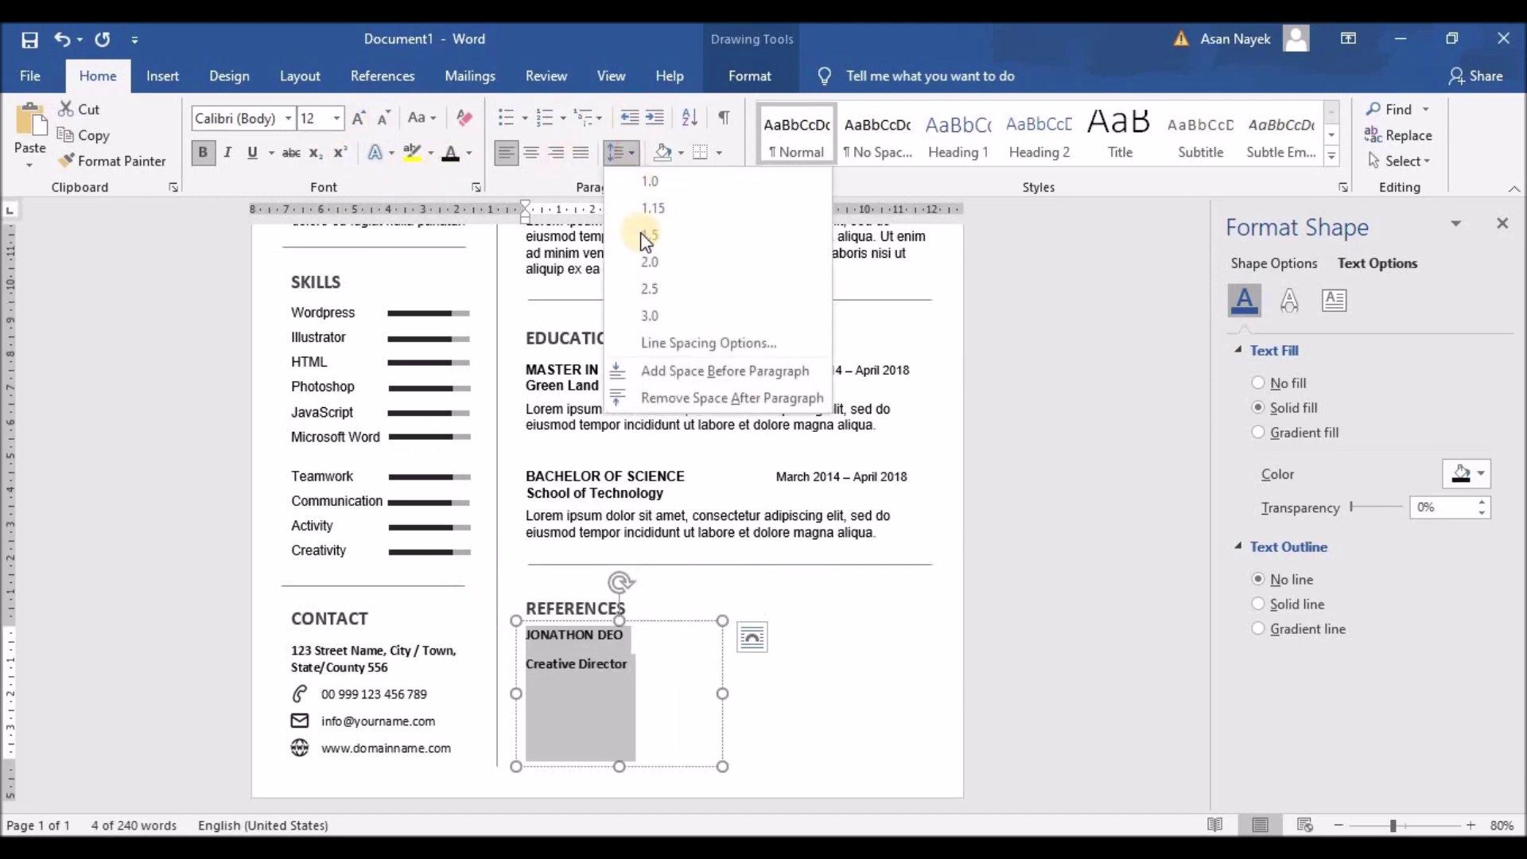
pyautogui.click(646, 397)
pyautogui.click(529, 632)
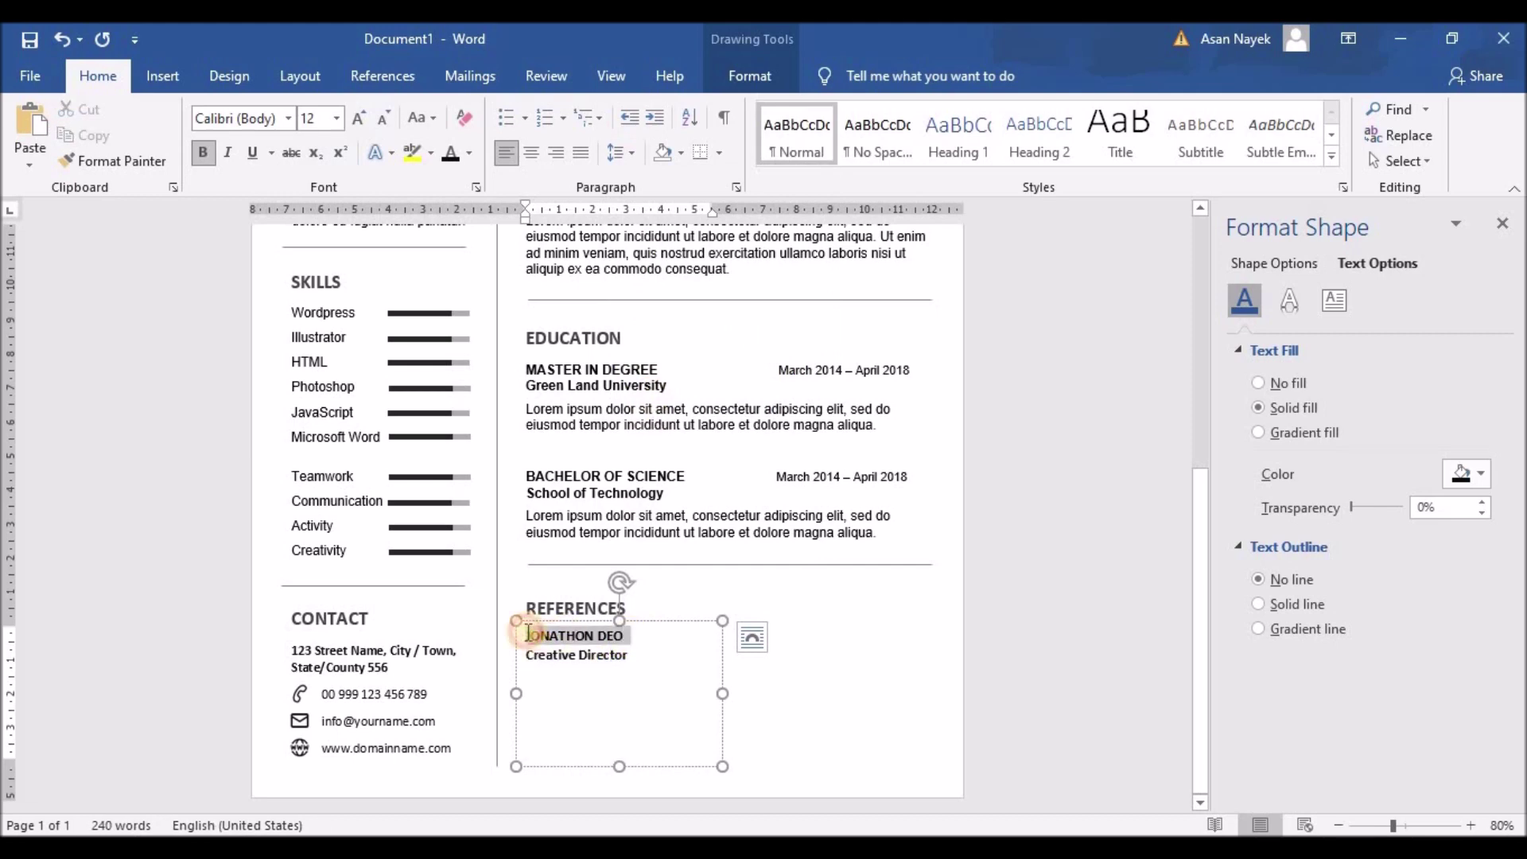
pyautogui.click(361, 117)
pyautogui.click(705, 660)
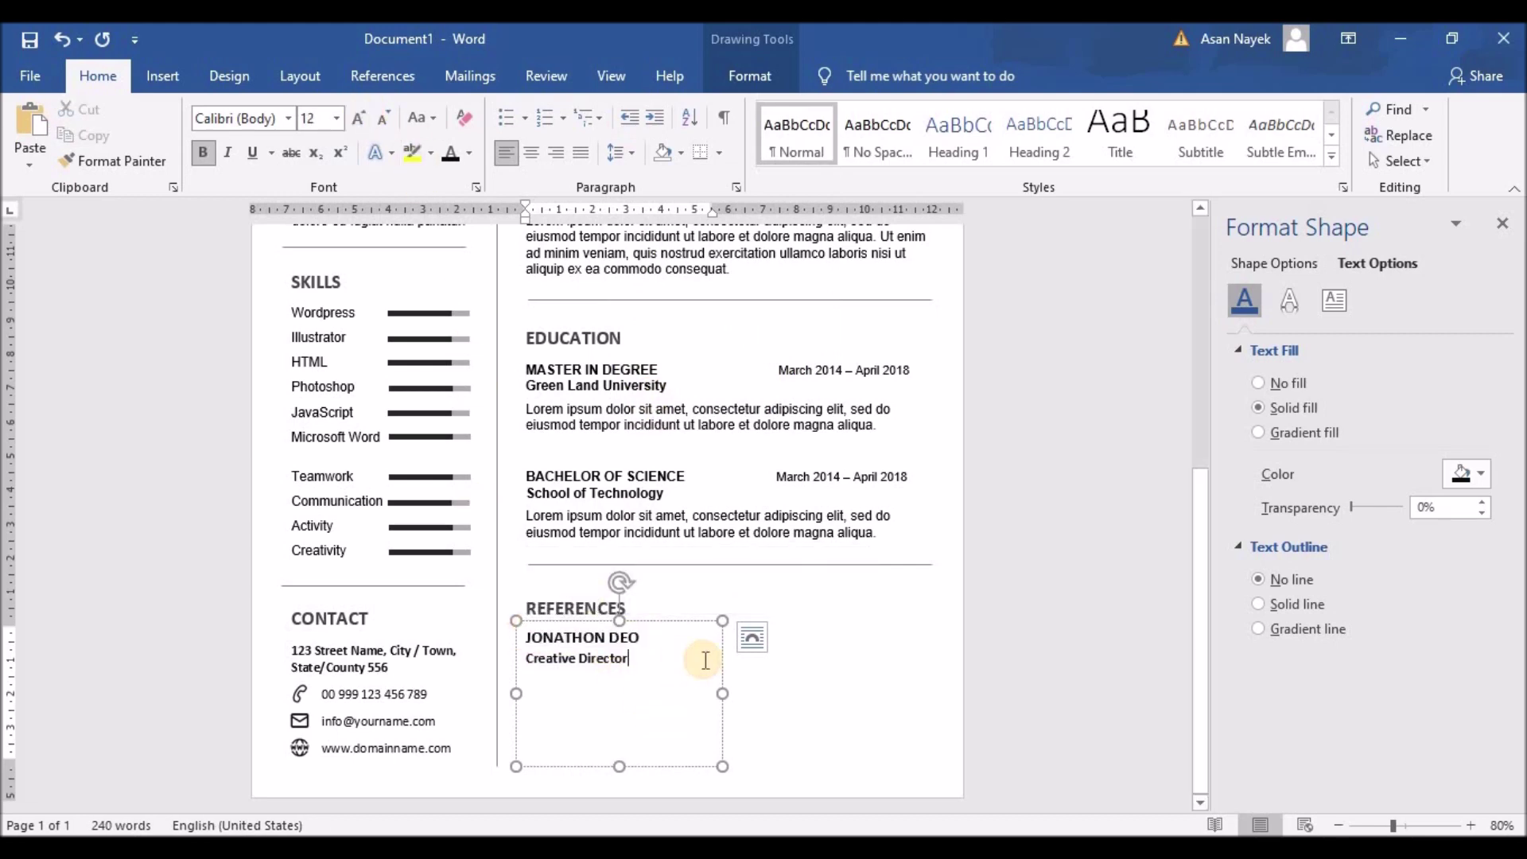
pyautogui.click(405, 695)
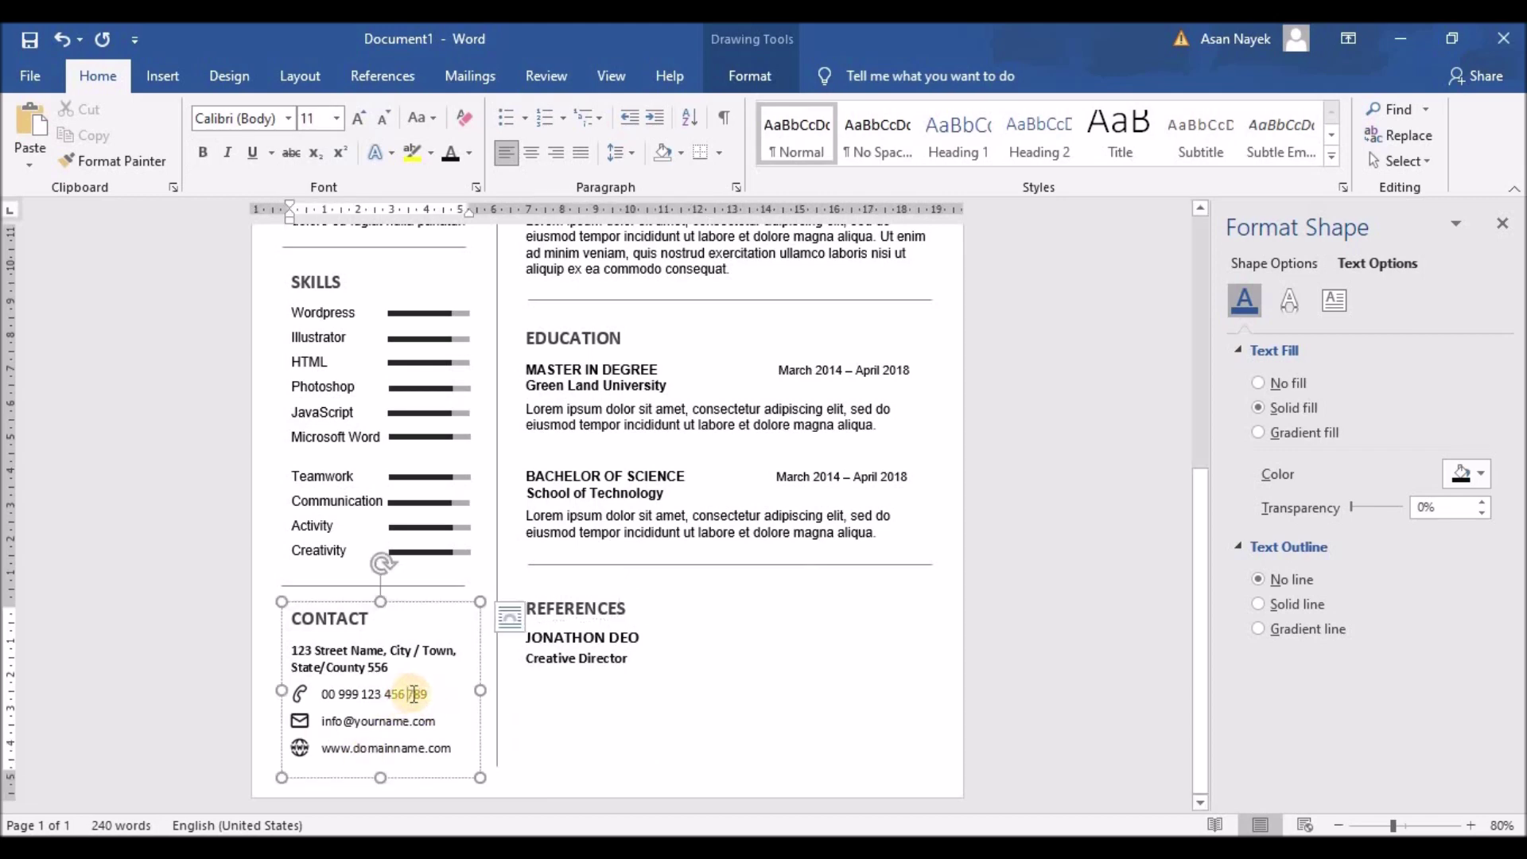
pyautogui.click(618, 669)
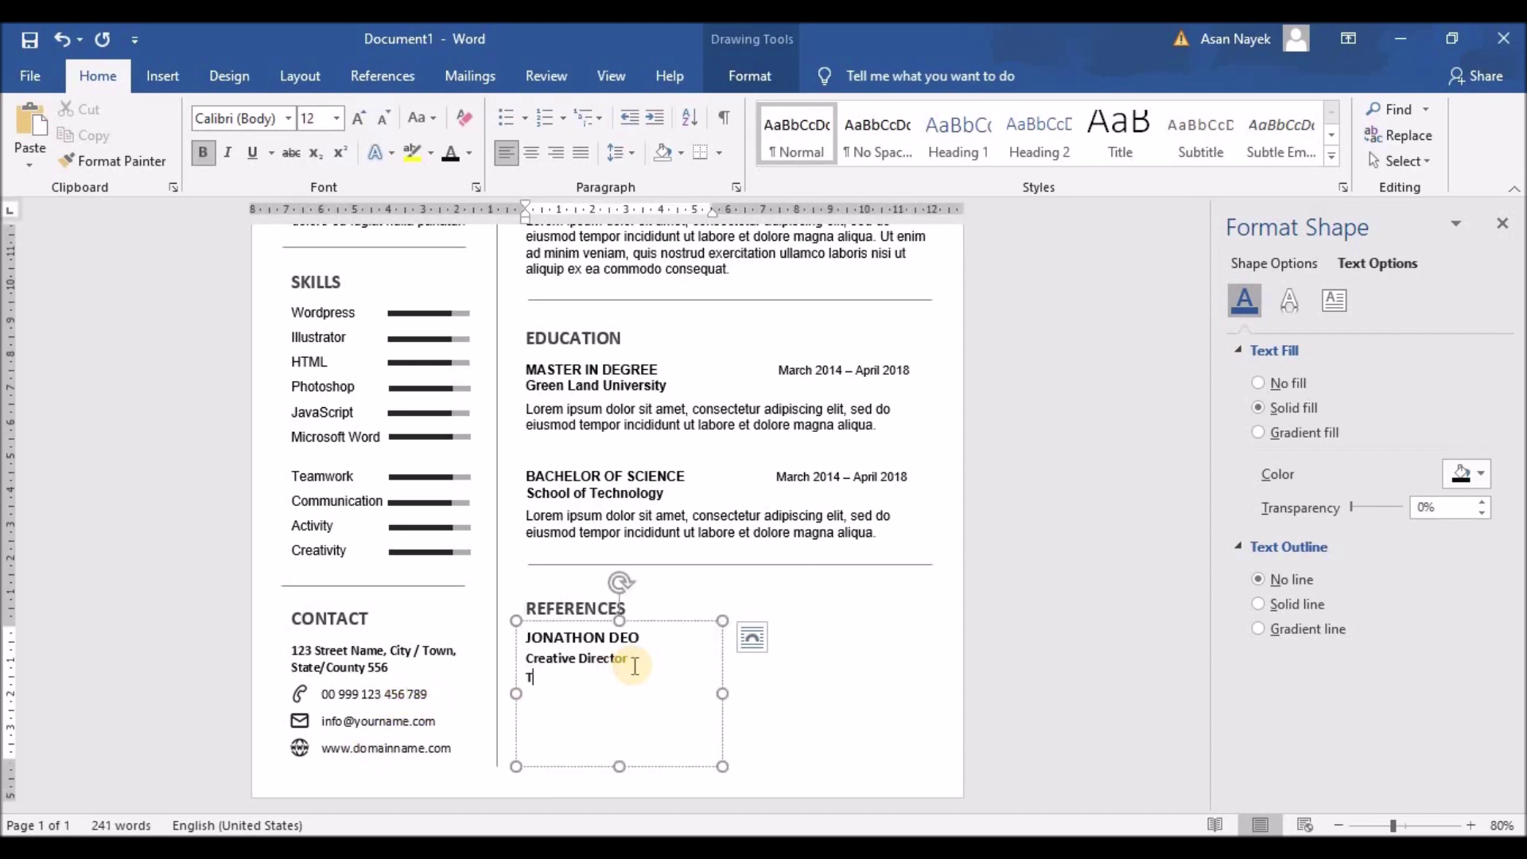
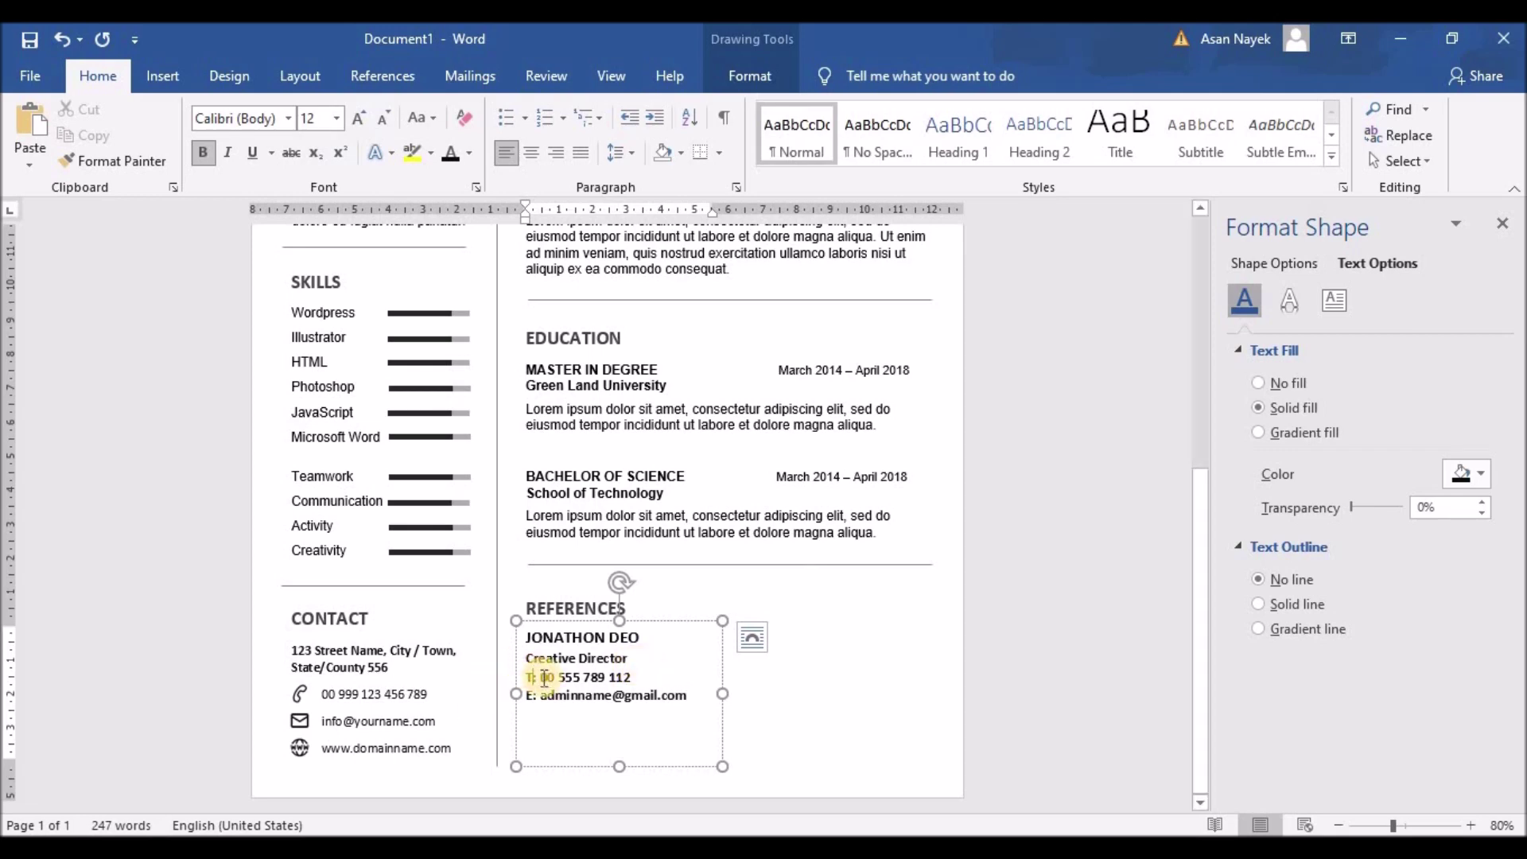
# Unbold the reference's email line and give the reference text 1.5 line spacing
pyautogui.moveTo(540, 678); pyautogui.dragTo(636, 677)
pyautogui.moveTo(540, 695); pyautogui.dragTo(682, 695)
pyautogui.click(698, 655)
pyautogui.click(672, 695)
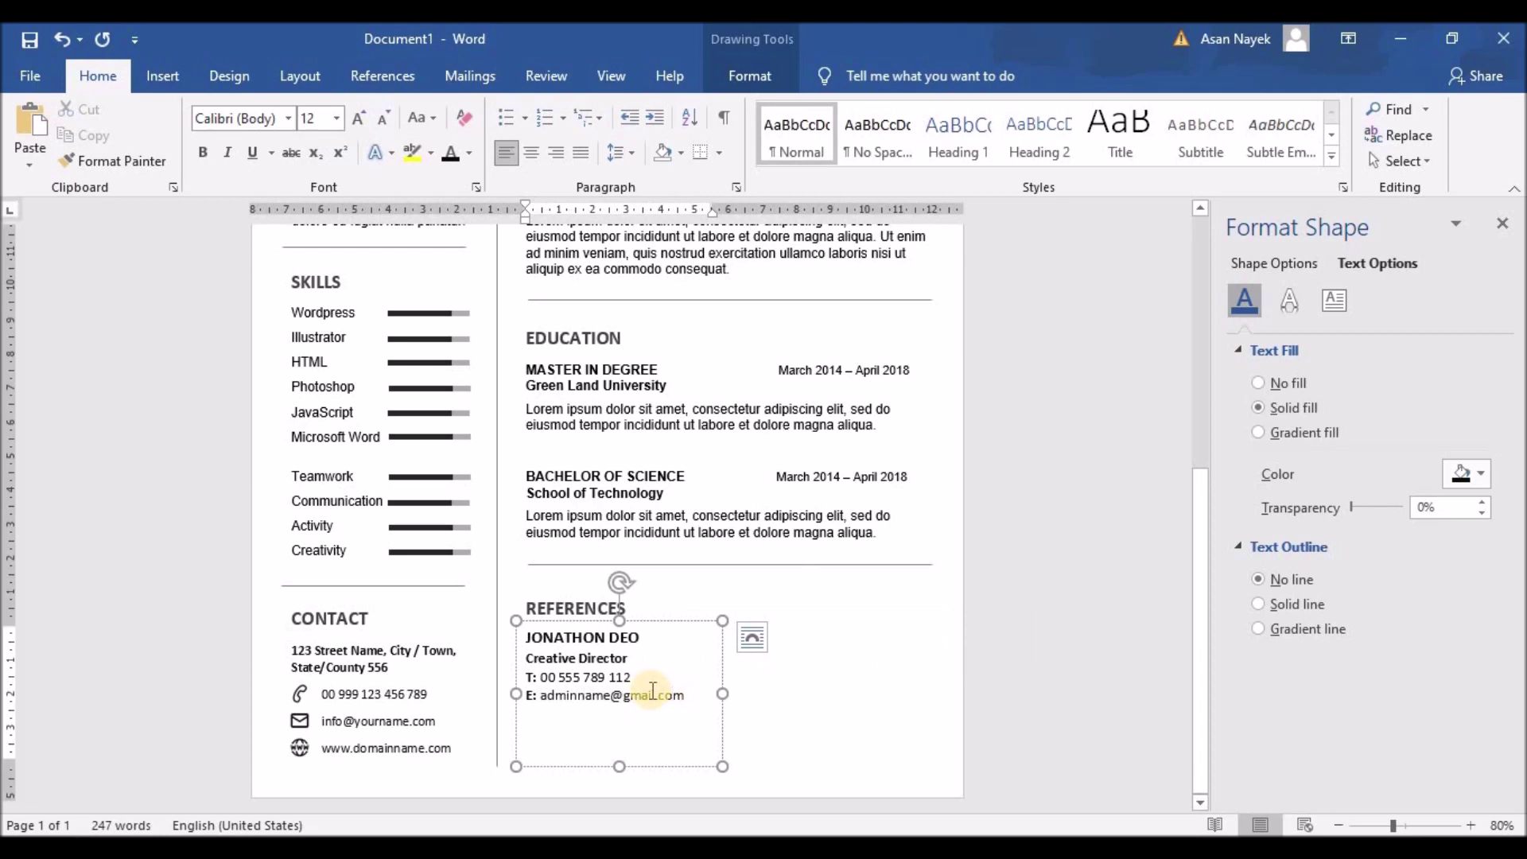
pyautogui.moveTo(635, 660); pyautogui.dragTo(521, 660)
pyautogui.click(637, 150)
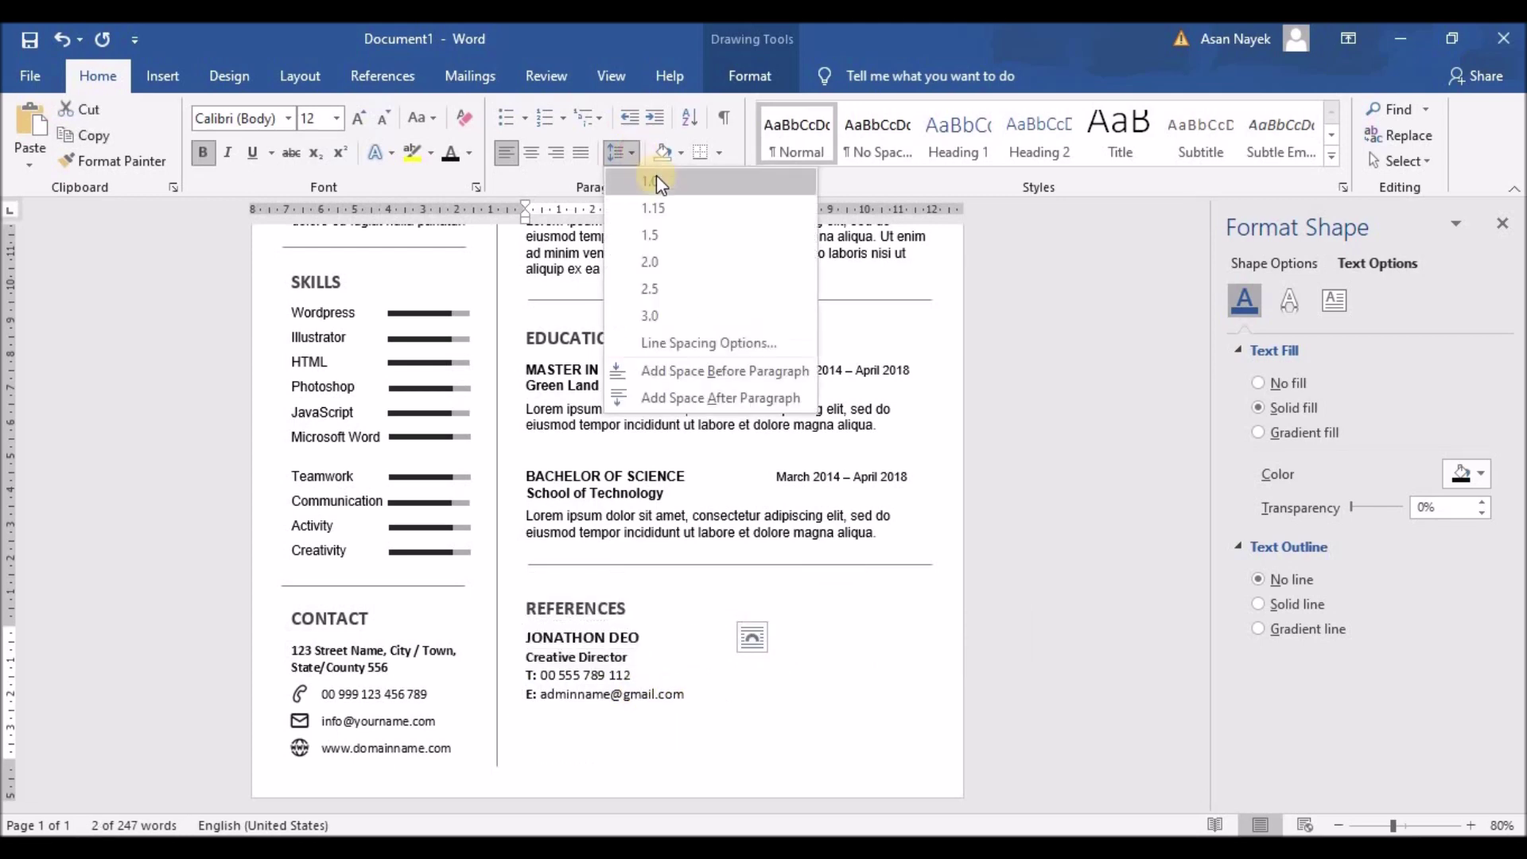
pyautogui.click(651, 234)
# Duplicate the reference box beside the original, with a new name and the title Web Developer
pyautogui.click(654, 621)
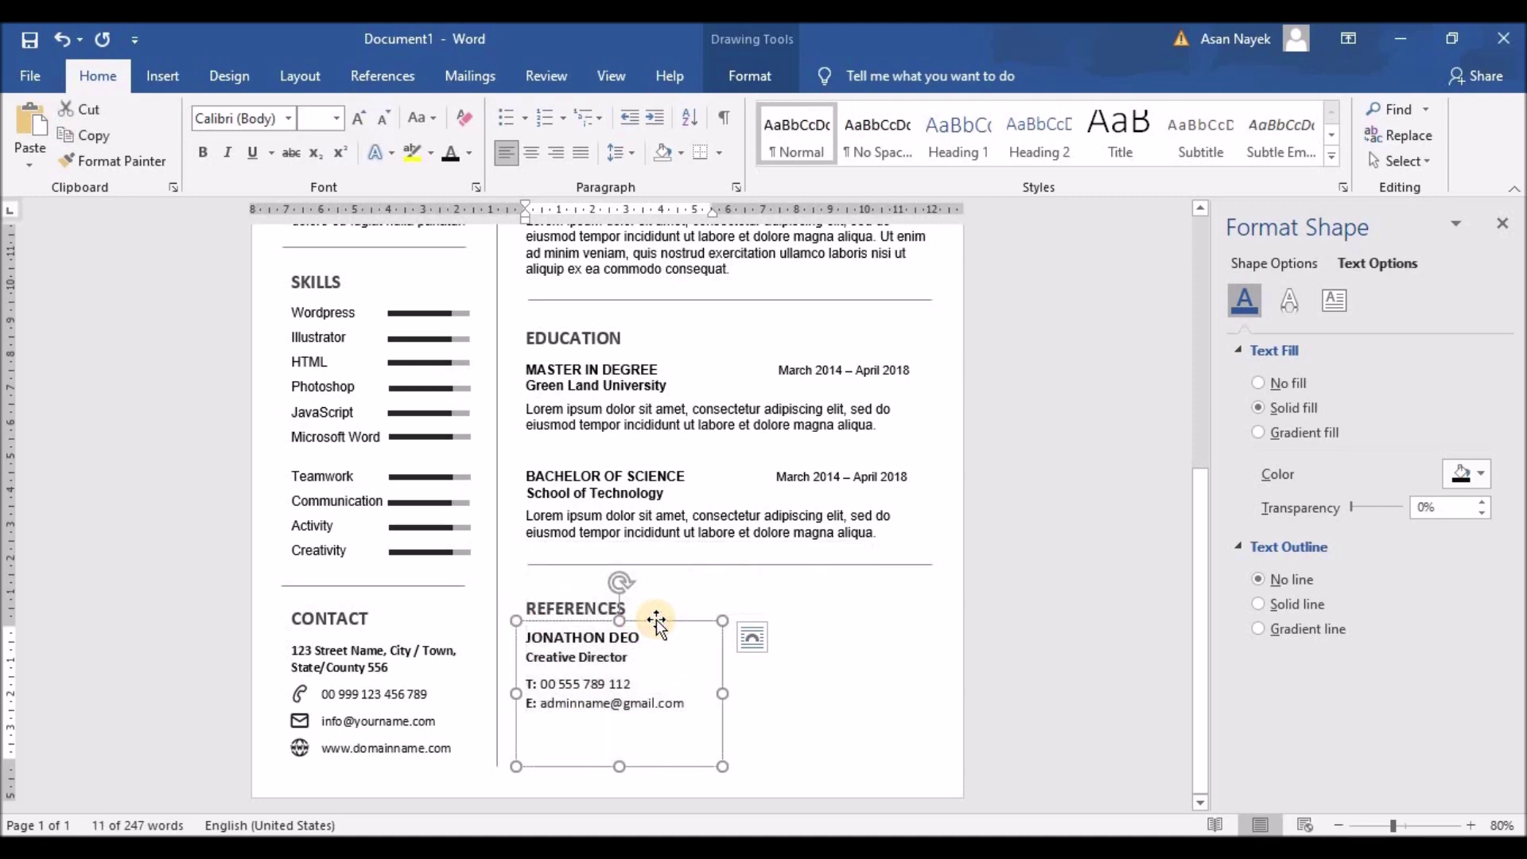
pyautogui.hotkey('ctrl', 'c')
pyautogui.hotkey('ctrl', 'v')
pyautogui.moveTo(635, 635); pyautogui.dragTo(844, 618)
pyautogui.moveTo(722, 693); pyautogui.dragTo(730, 693)
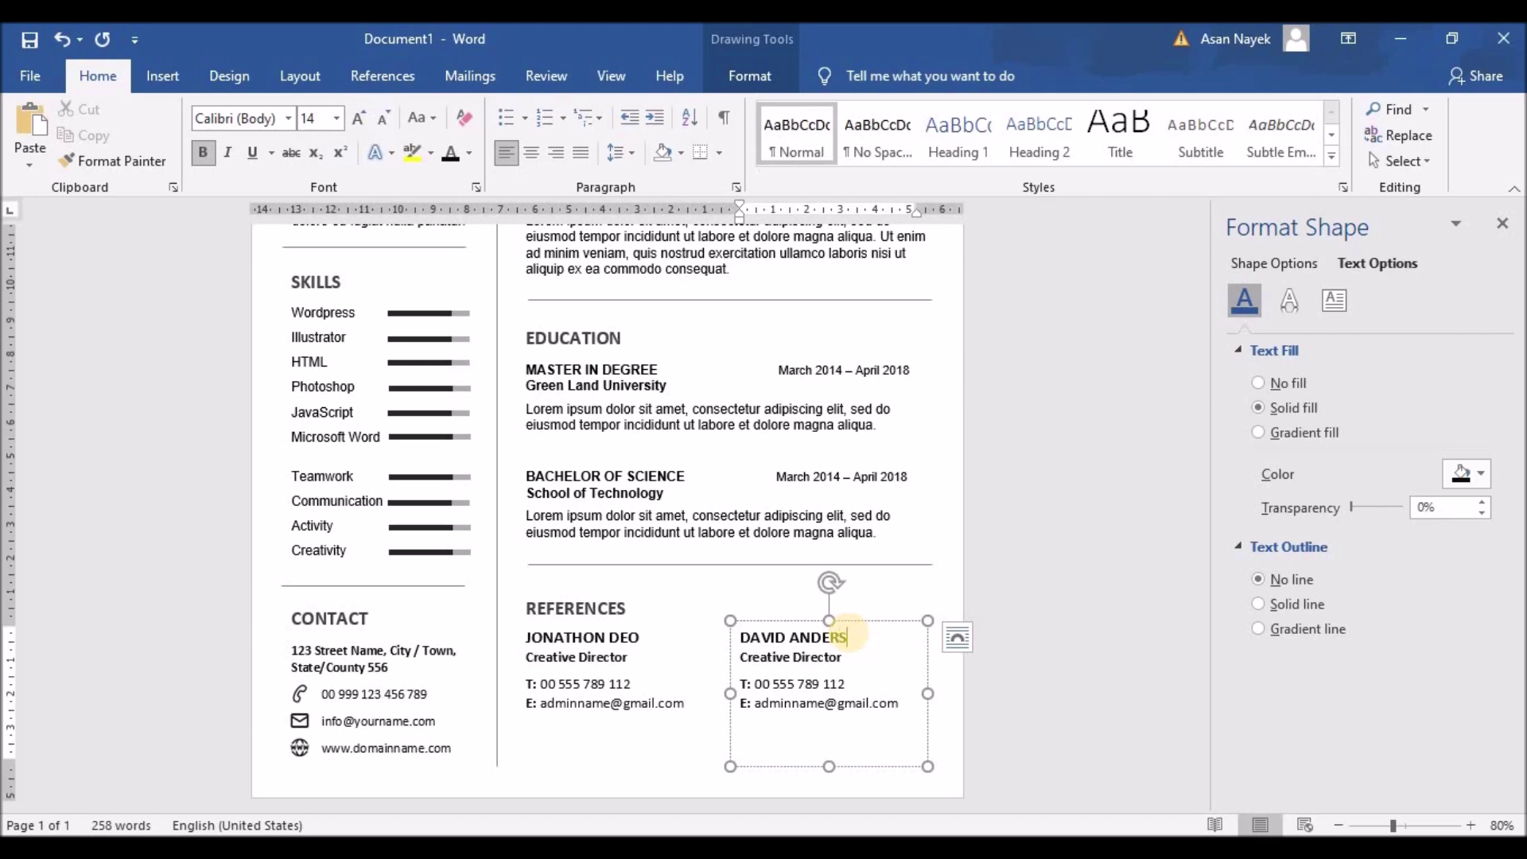
pyautogui.tripleClick(738, 657)
pyautogui.write('Web Deve')
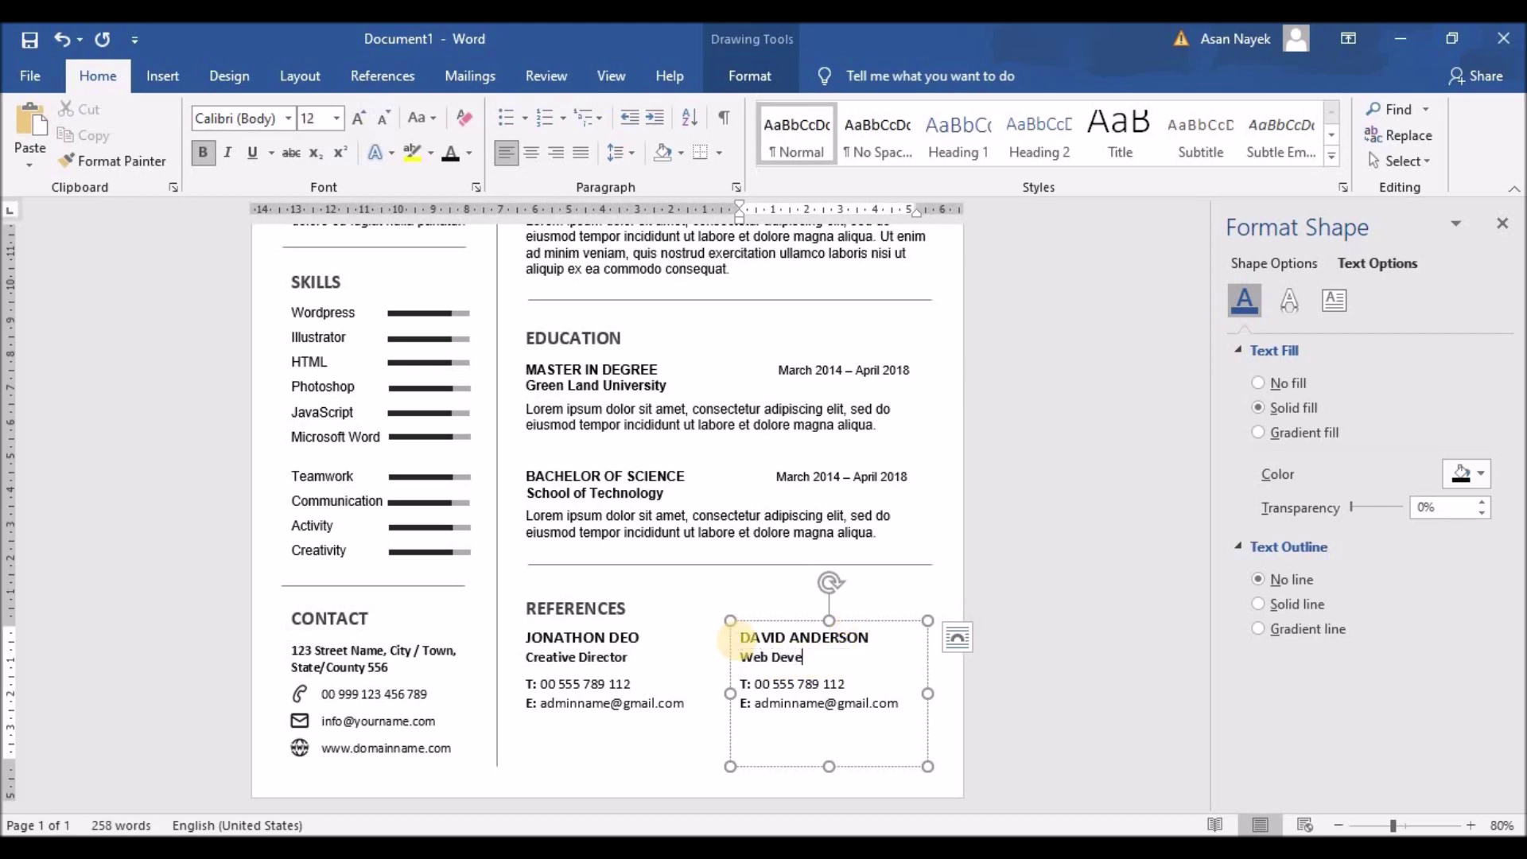
pyautogui.click(1037, 545)
pyautogui.scroll(3, 1038, 546)
pyautogui.scroll(-3, 1037, 546)
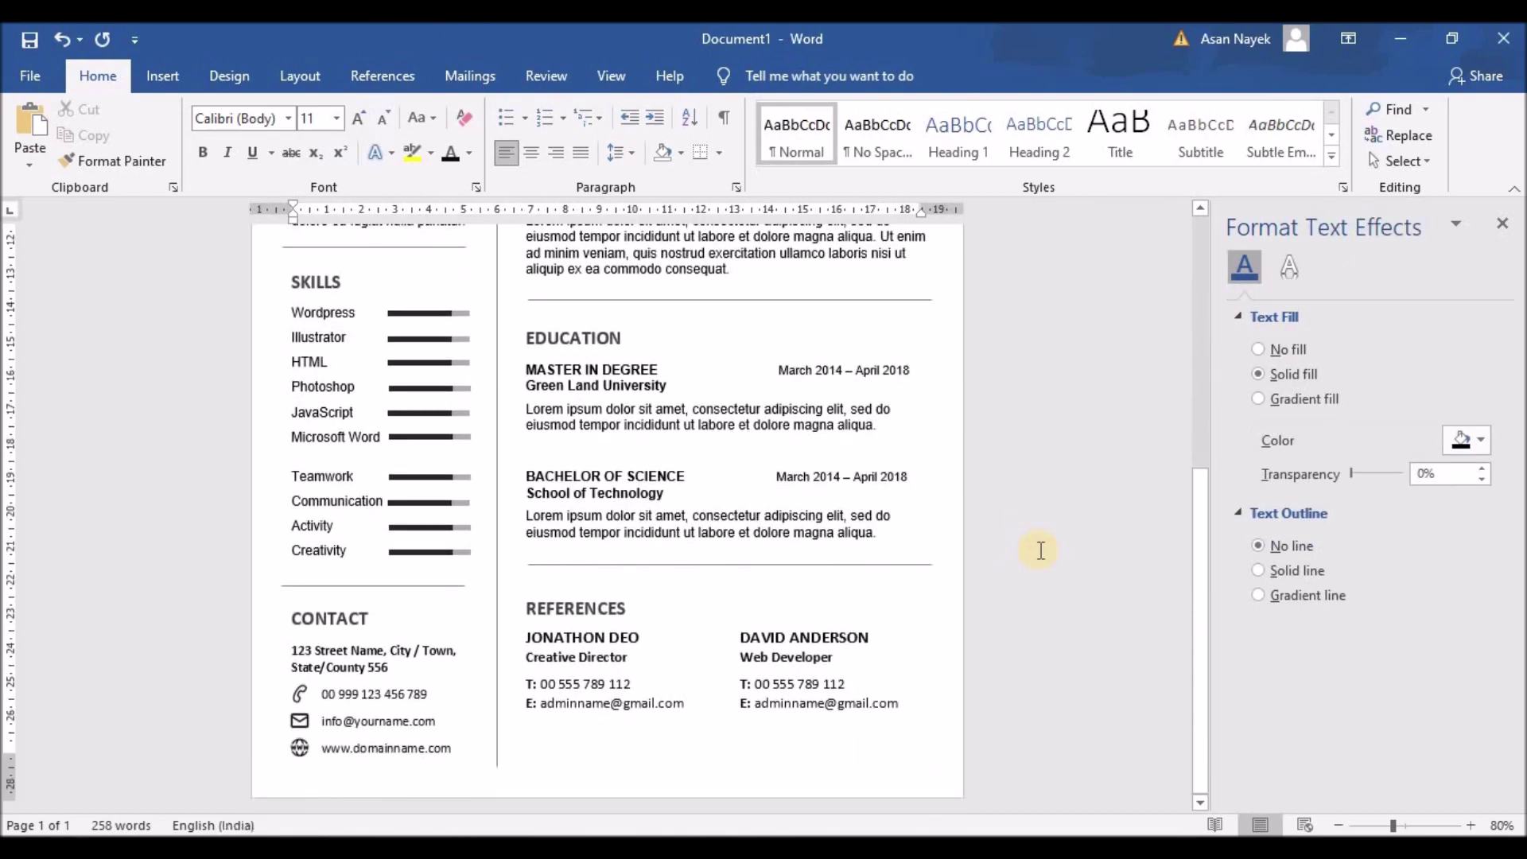
# Insert a blank page at the front, then undo it
pyautogui.keyDown('ctrl'); pyautogui.scroll(-4, 1039, 548); pyautogui.keyUp('ctrl')
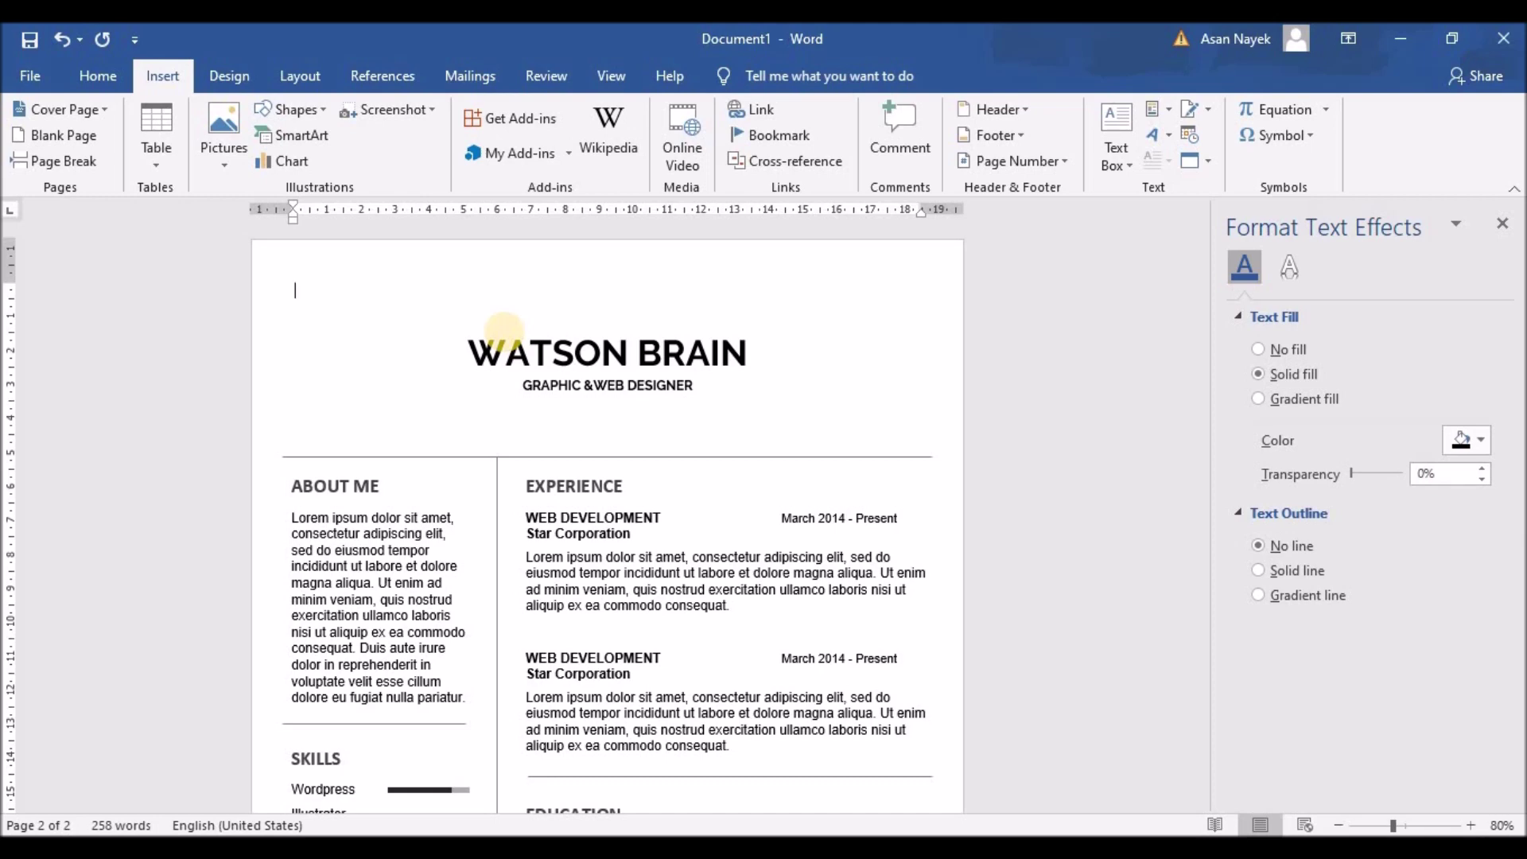
pyautogui.scroll(-5, 503, 326)
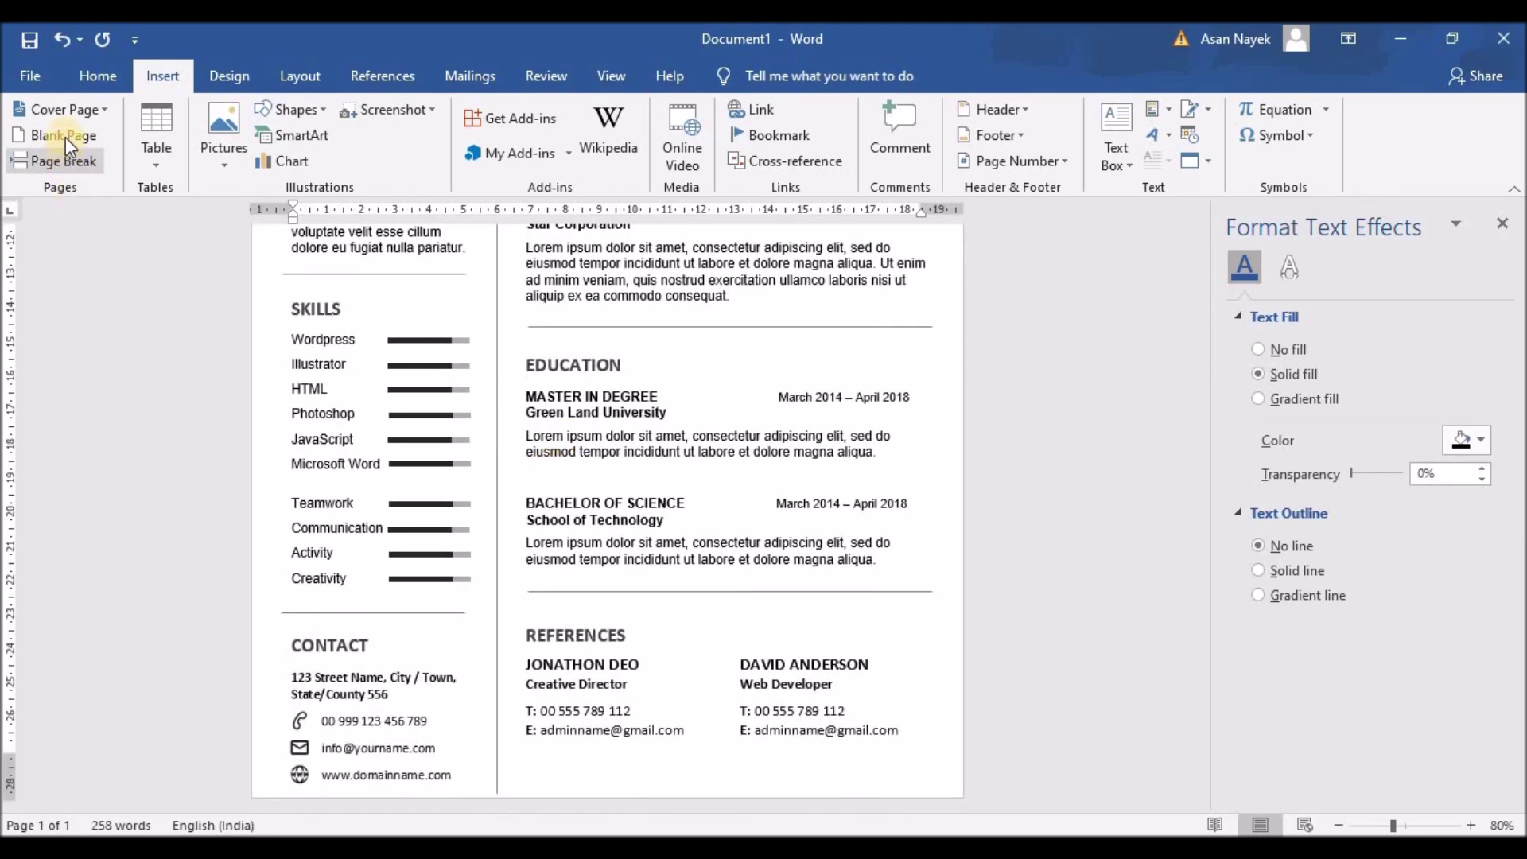
pyautogui.click(65, 135)
pyautogui.hotkey('ctrl', 'z')
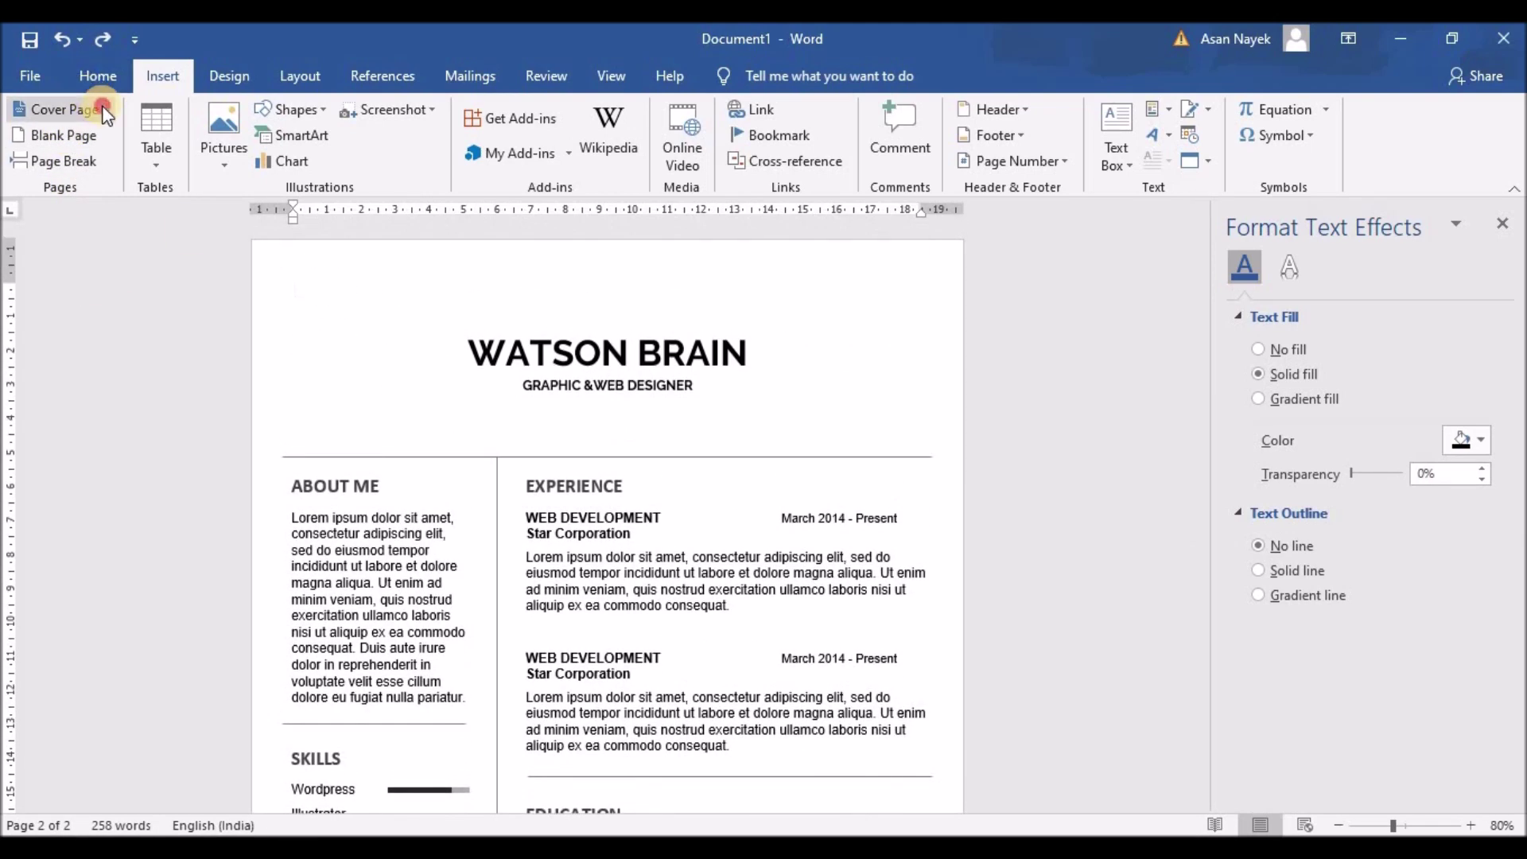
# Try the Element cover page from More Cover Pages, then undo it
pyautogui.click(95, 109)
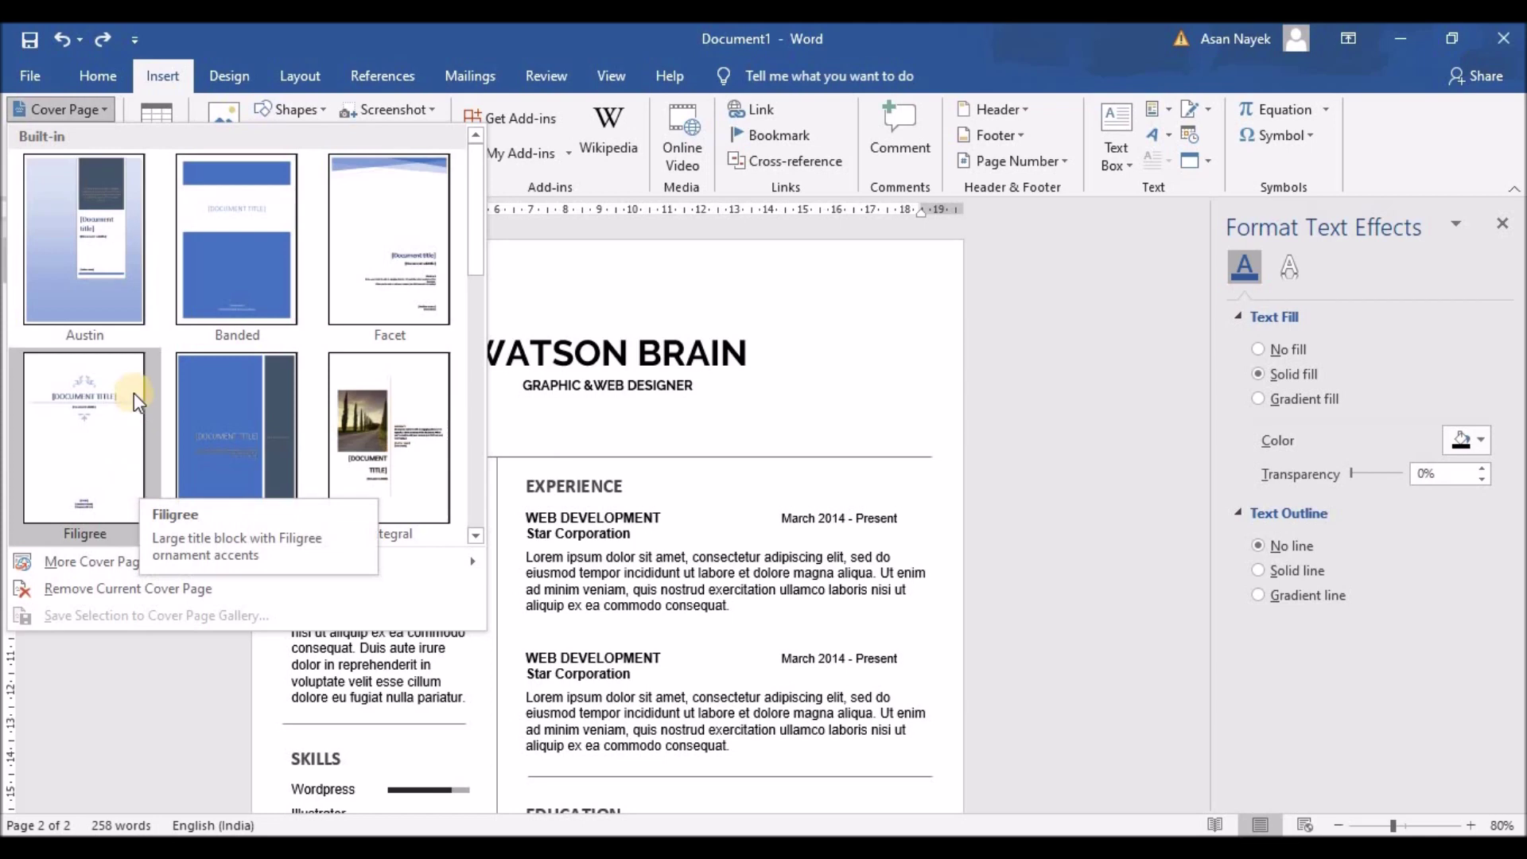
pyautogui.scroll(-4, 134, 393)
pyautogui.scroll(4, 134, 400)
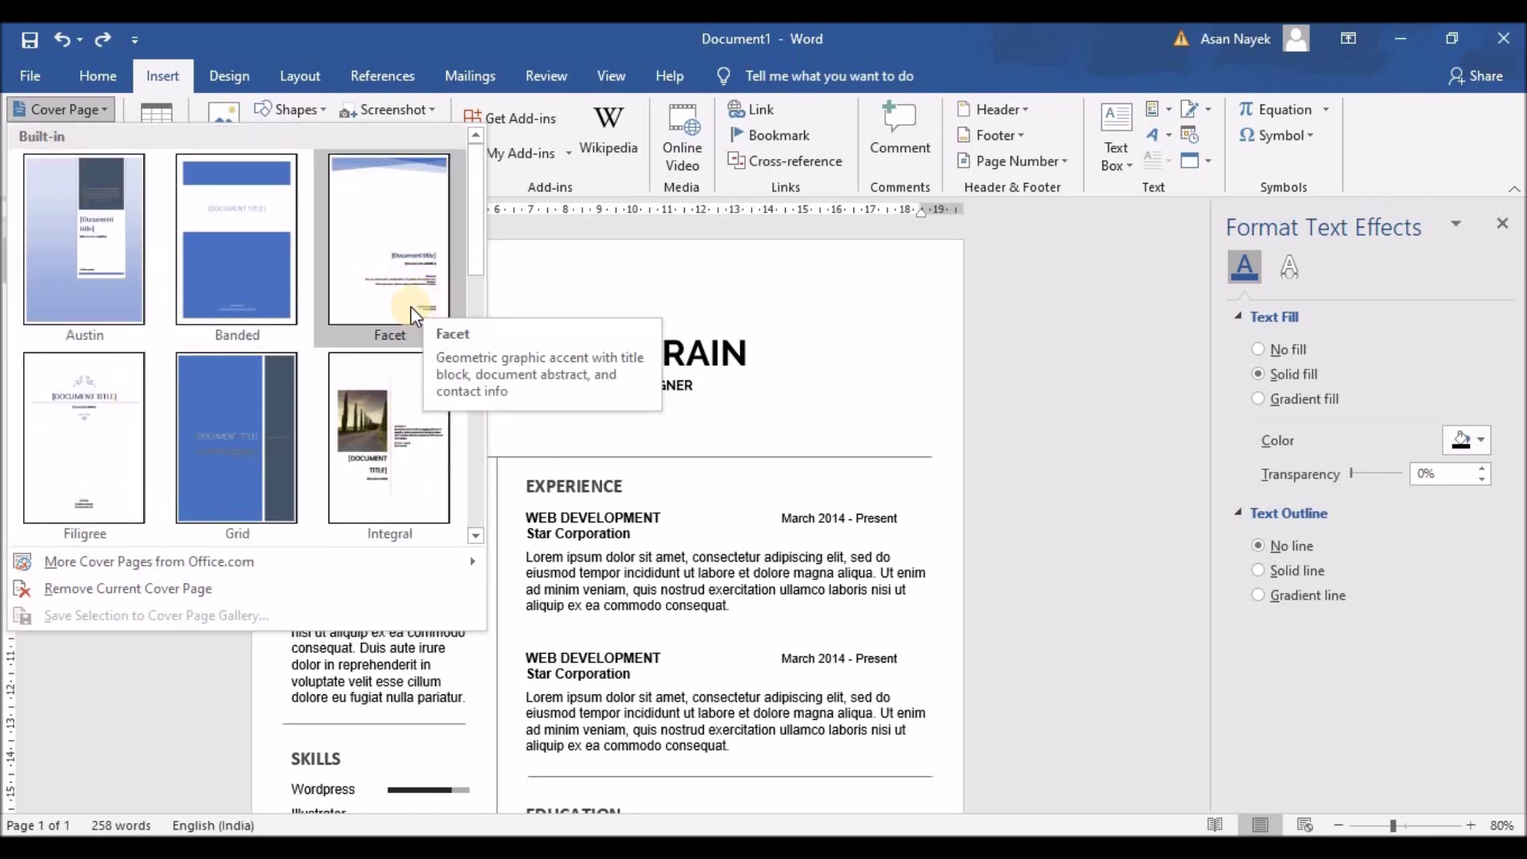
pyautogui.click(473, 560)
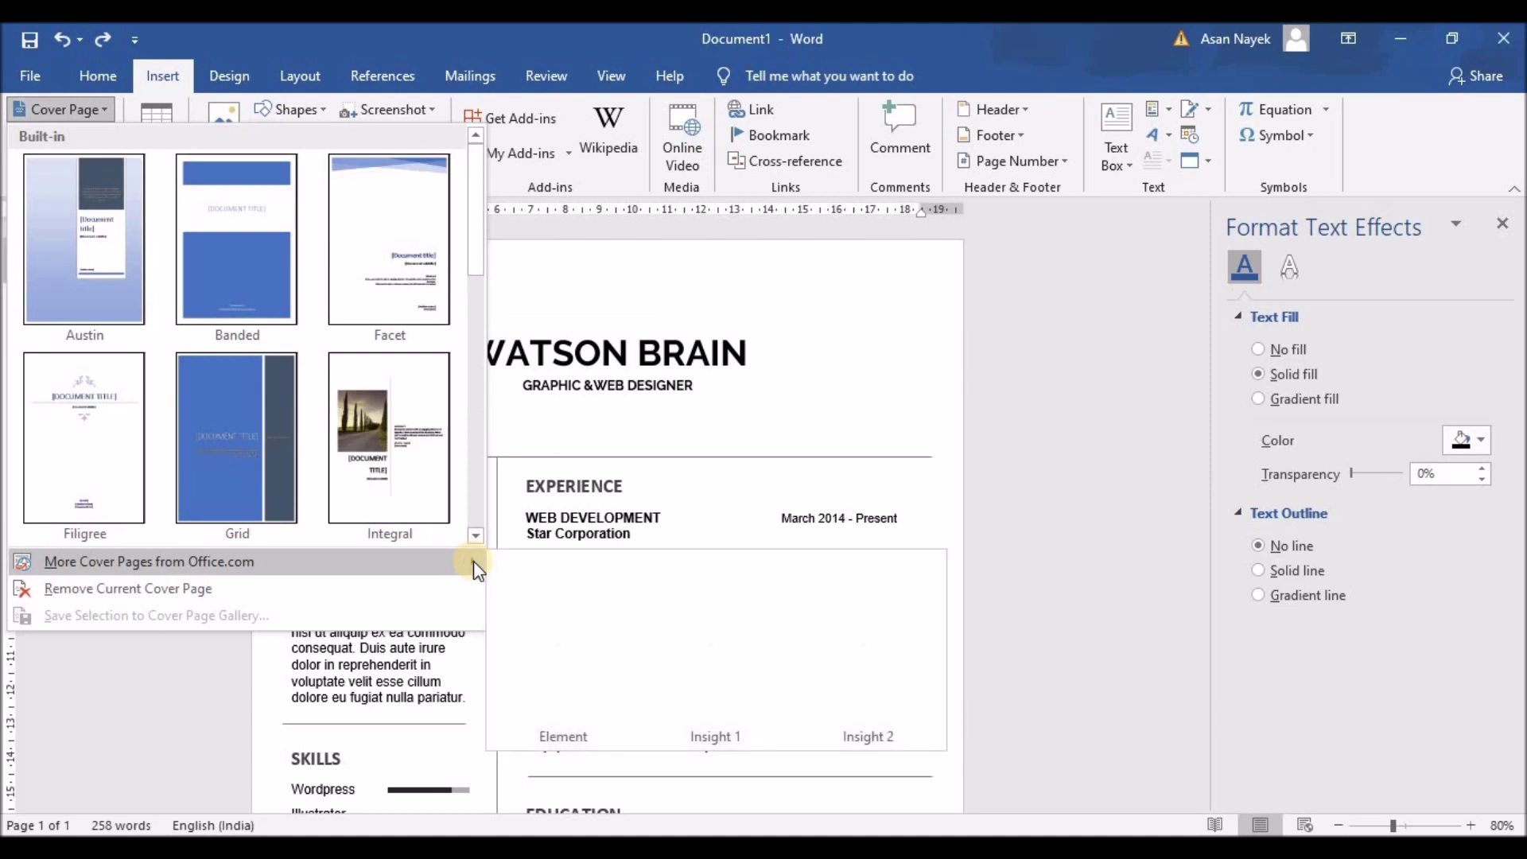
pyautogui.click(555, 620)
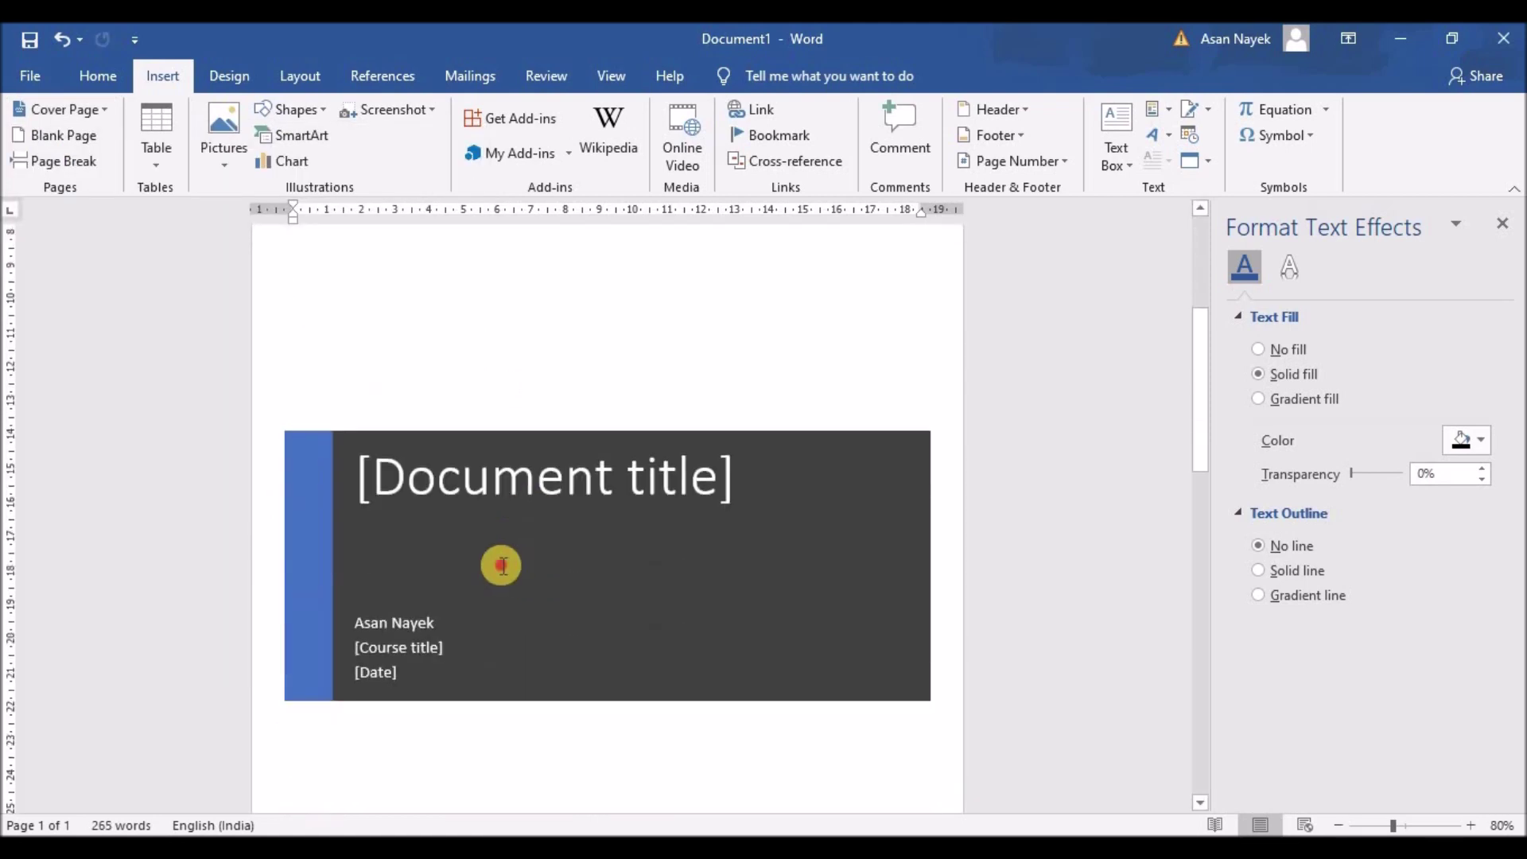
pyautogui.hotkey('ctrl', 'z')
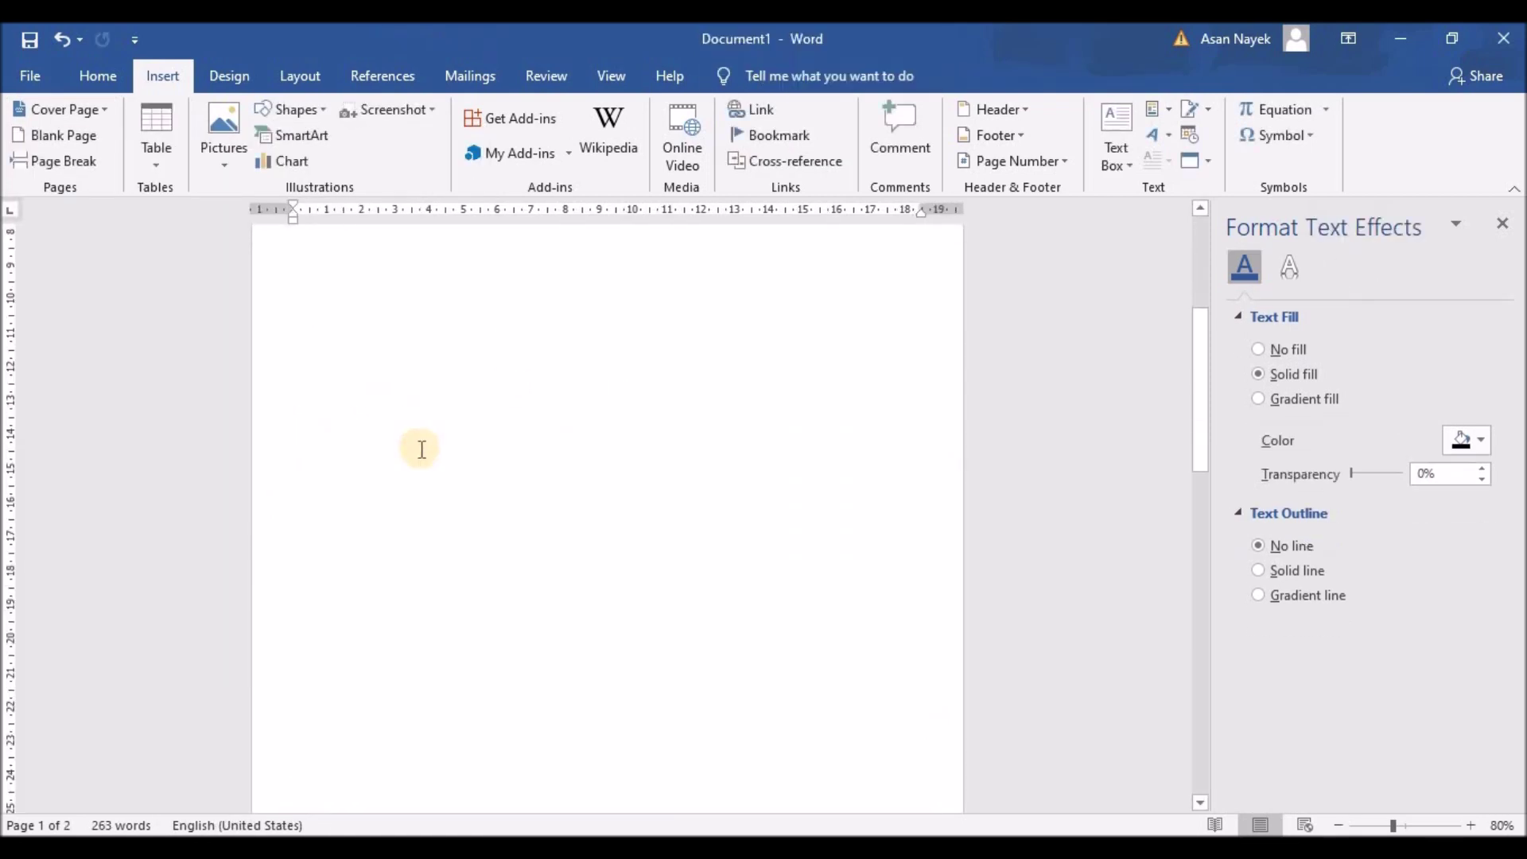
# Paste the résumé's name-and-title header box at the top of page 1
pyautogui.hotkey('ctrl', 'v')
pyautogui.hotkey('ctrl', 'z')
pyautogui.scroll(-10, 447, 360)
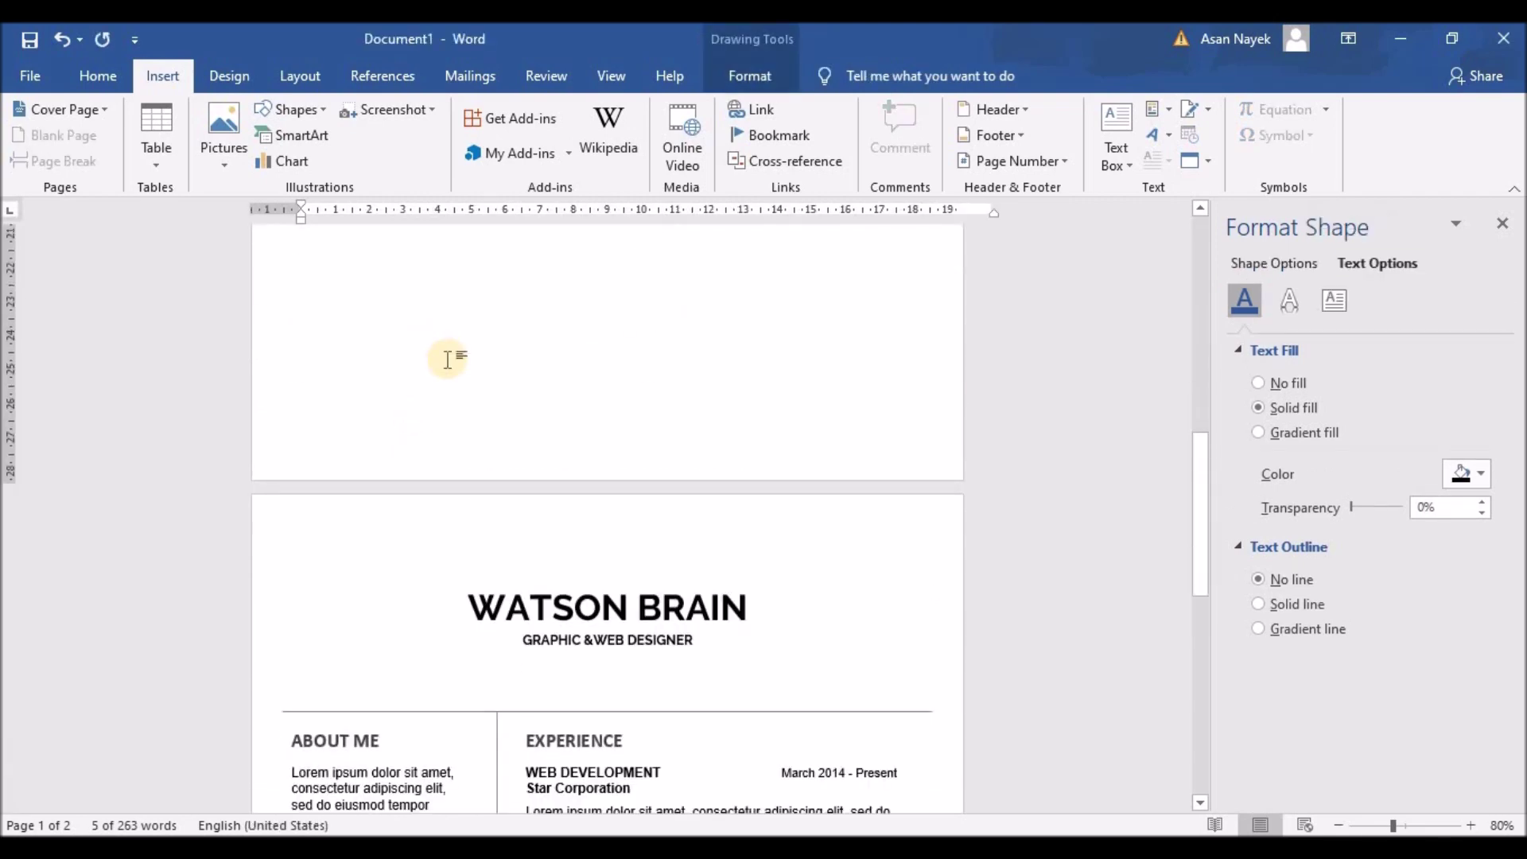
pyautogui.click(533, 576)
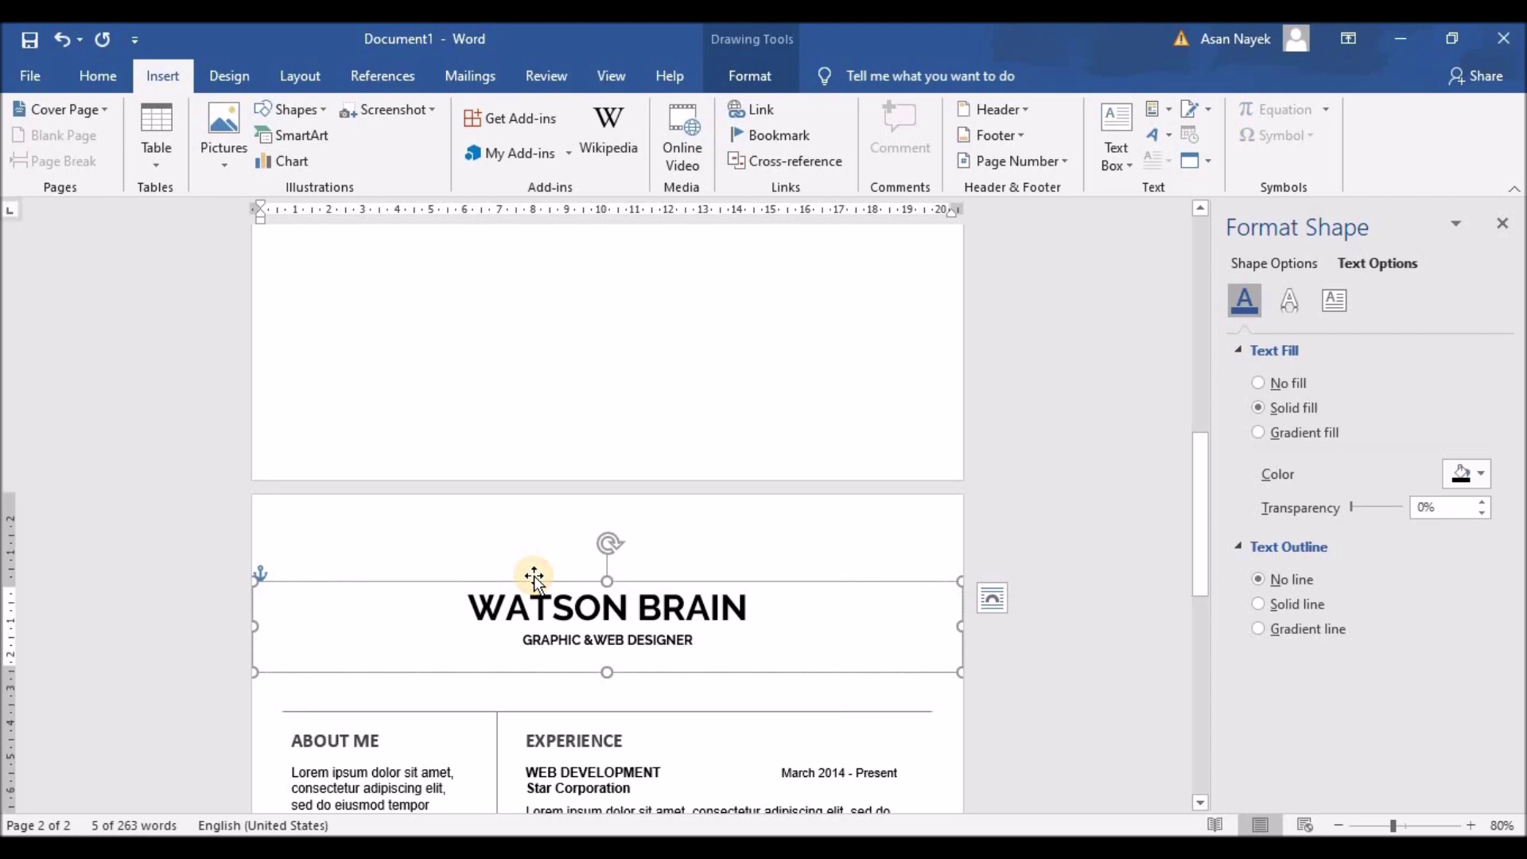
pyautogui.hotkey('ctrl', 'x')
pyautogui.scroll(10, 104, 547)
pyautogui.hotkey('ctrl', 'v')
# Nudge the pasted header into place and compare it with the résumé header's alignment
pyautogui.moveTo(580, 288); pyautogui.dragTo(536, 282)
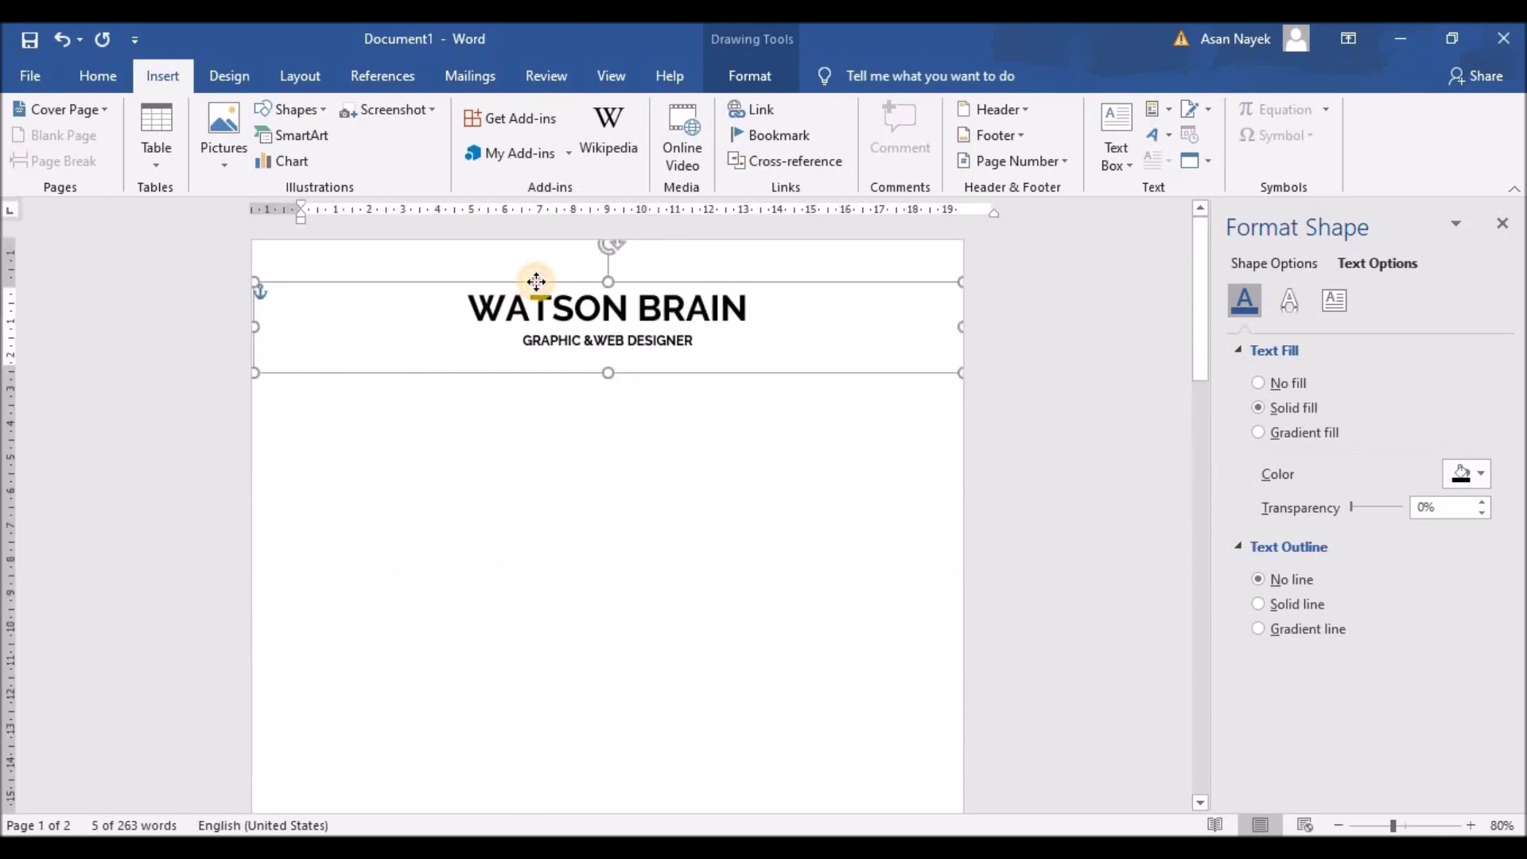
pyautogui.press('Down')
pyautogui.press('Down')
pyautogui.press('Down')
pyautogui.press('Down')
pyautogui.press('Down')
pyautogui.press('Down')
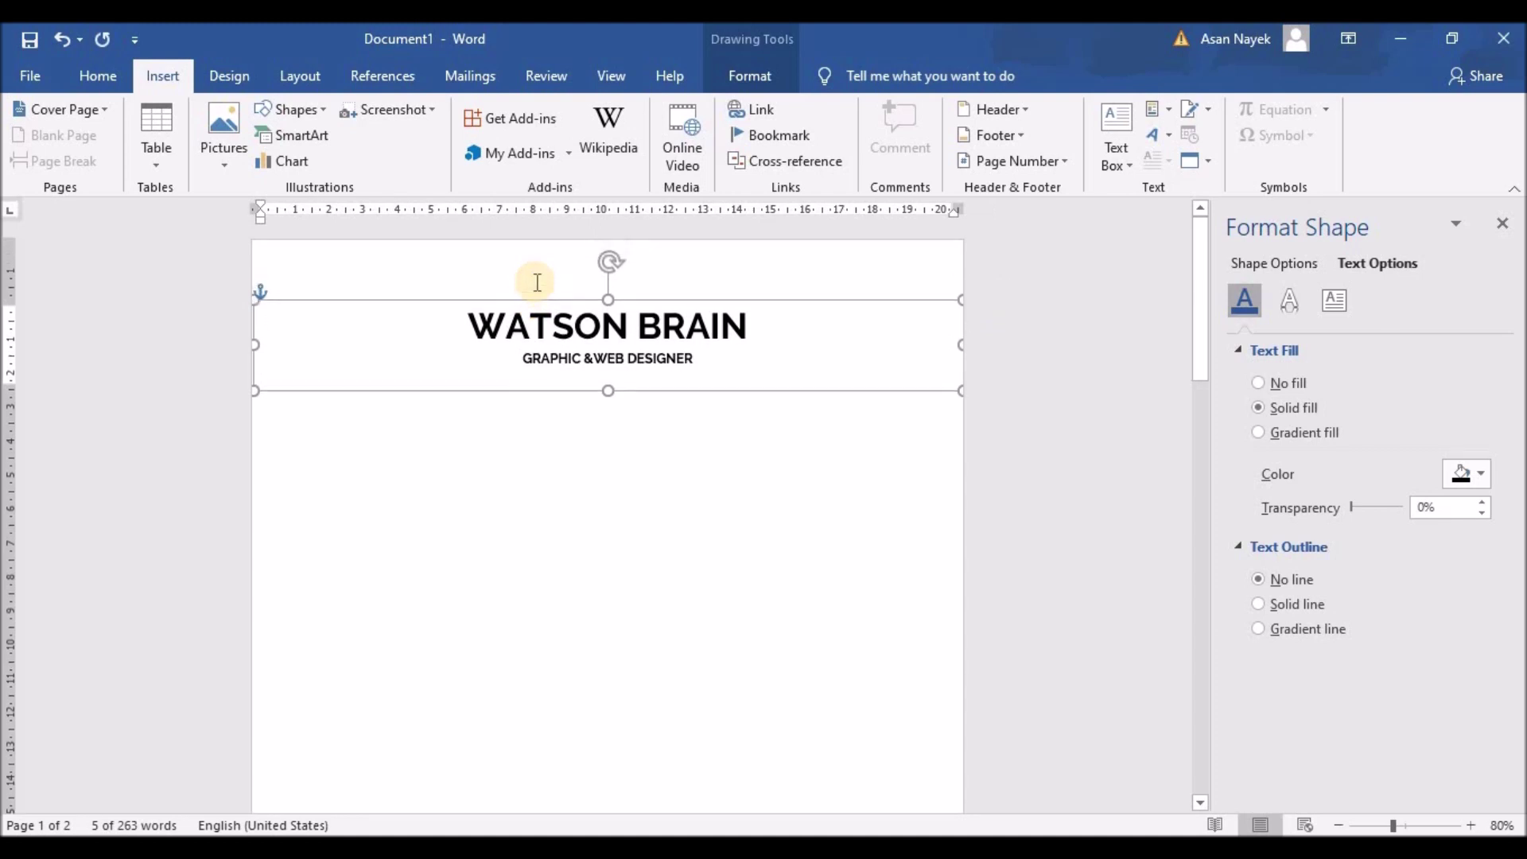
pyautogui.hotkey('ctrl', 'Up')
pyautogui.hotkey('ctrl', 'Up')
pyautogui.hotkey('ctrl', 'Up')
pyautogui.hotkey('ctrl', 'Up')
pyautogui.hotkey('ctrl', 'Up')
pyautogui.hotkey('ctrl', 'Up')
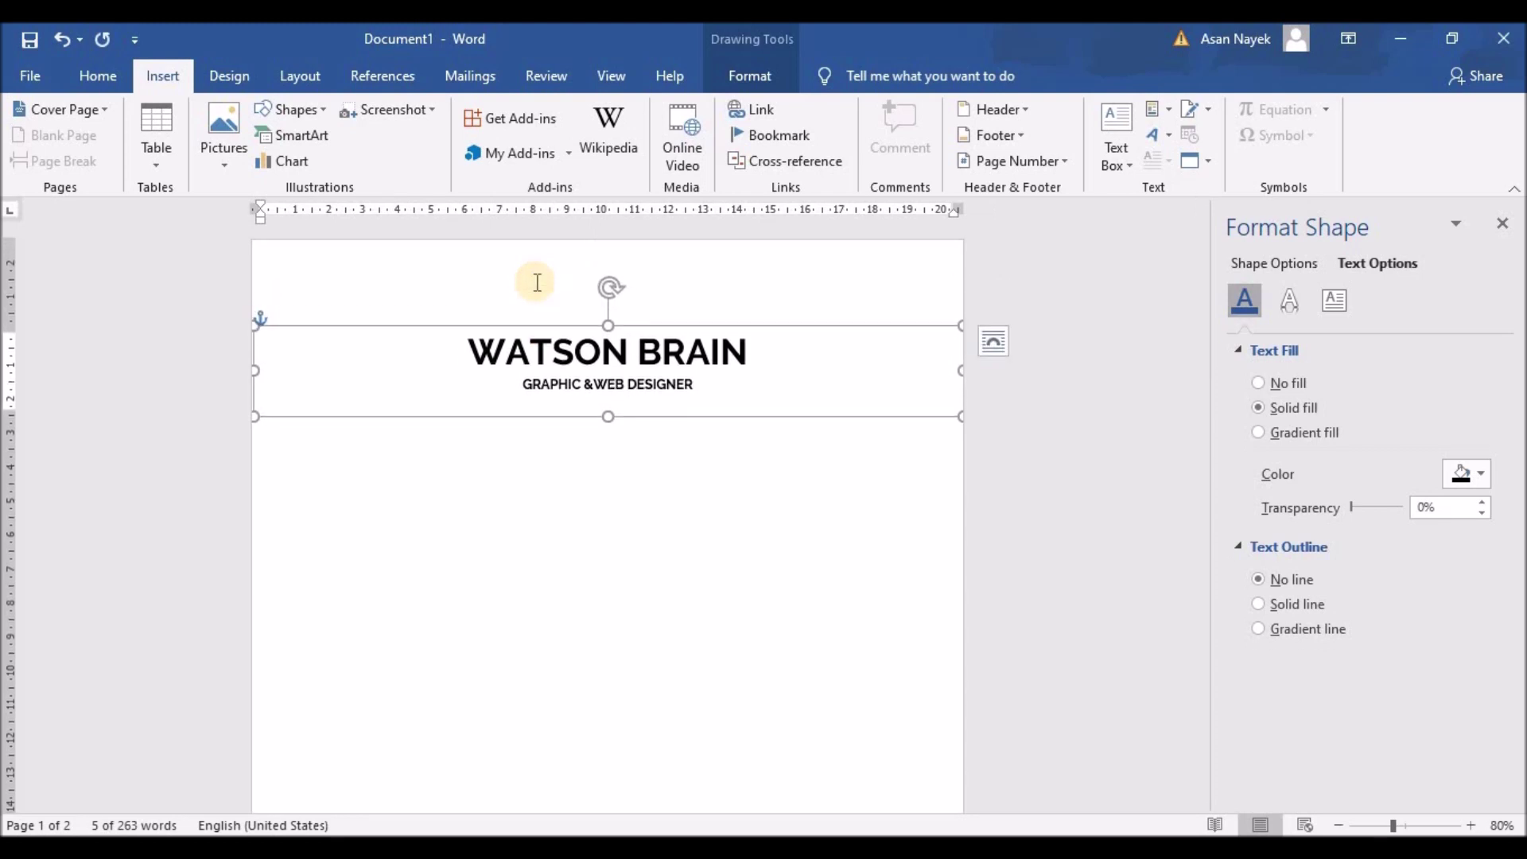
pyautogui.scroll(-1, 539, 467)
pyautogui.click(541, 466)
pyautogui.scroll(-1, 541, 467)
pyautogui.keyDown('ctrl'); pyautogui.scroll(-4, 541, 467); pyautogui.keyUp('ctrl')
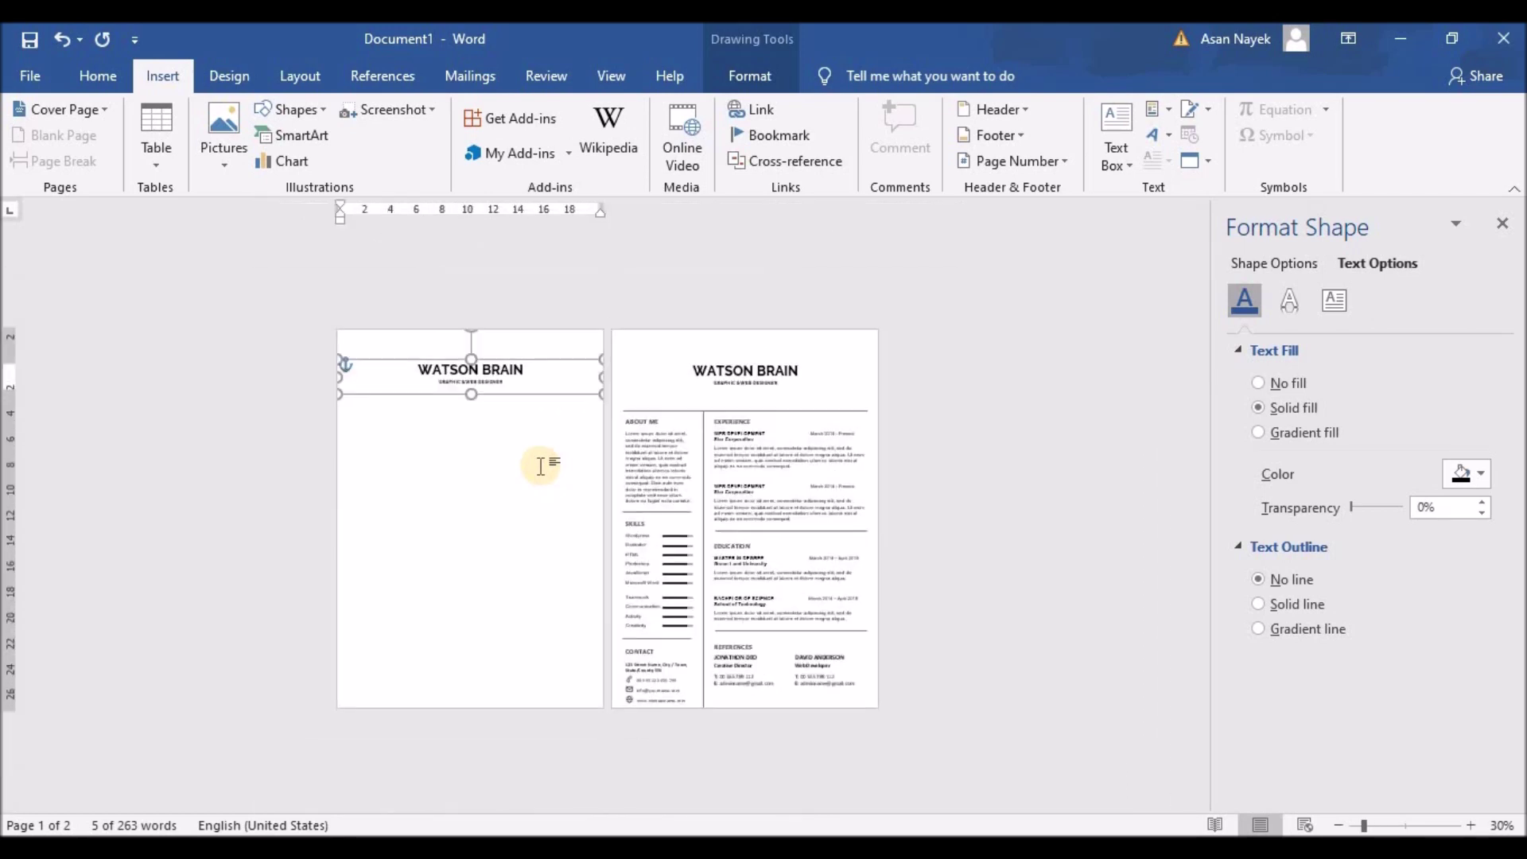
pyautogui.click(566, 373)
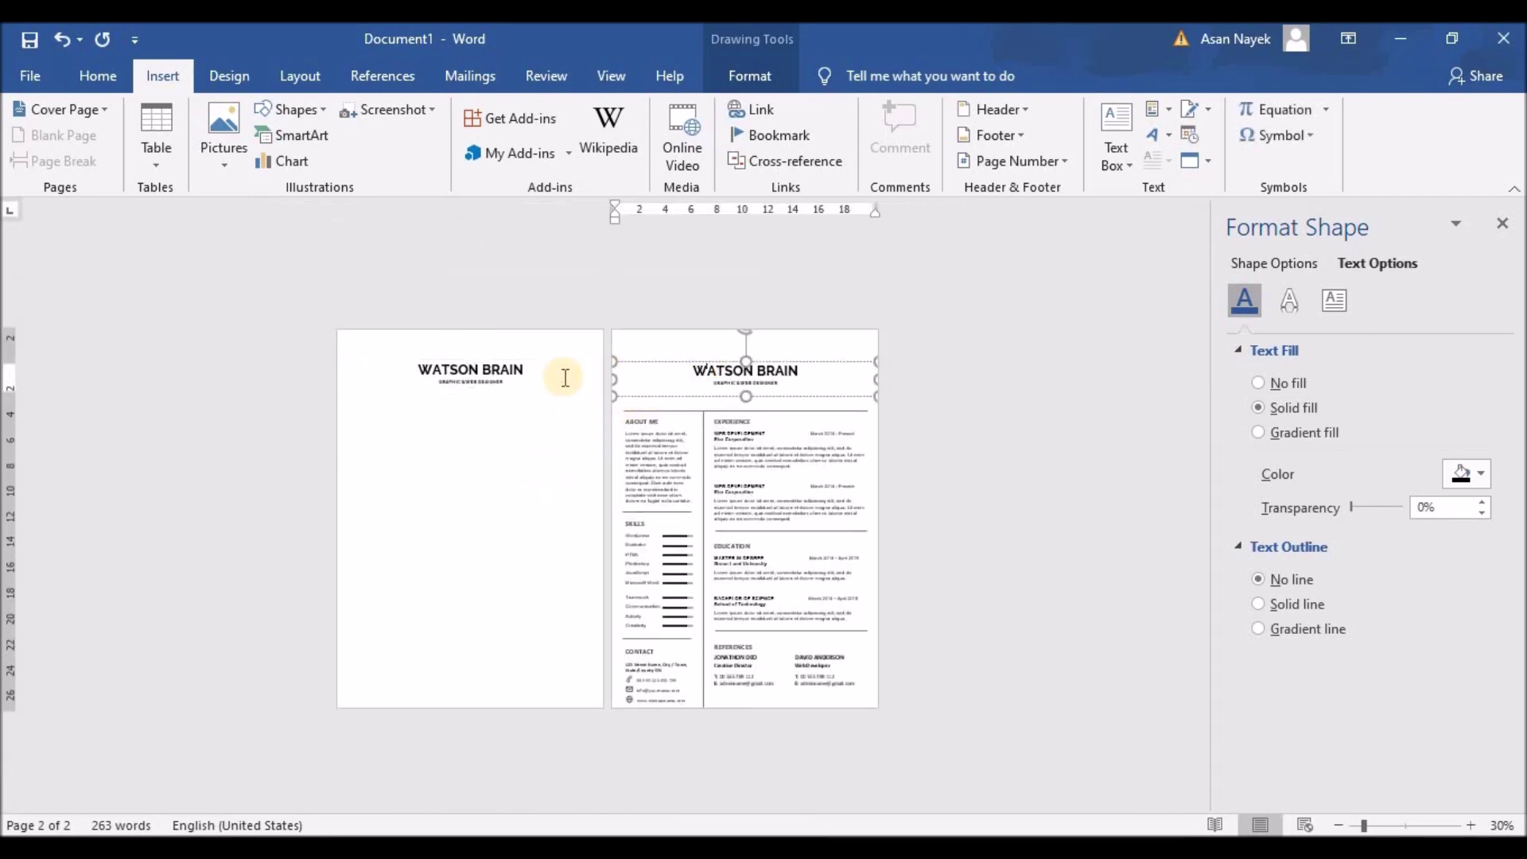
pyautogui.click(516, 434)
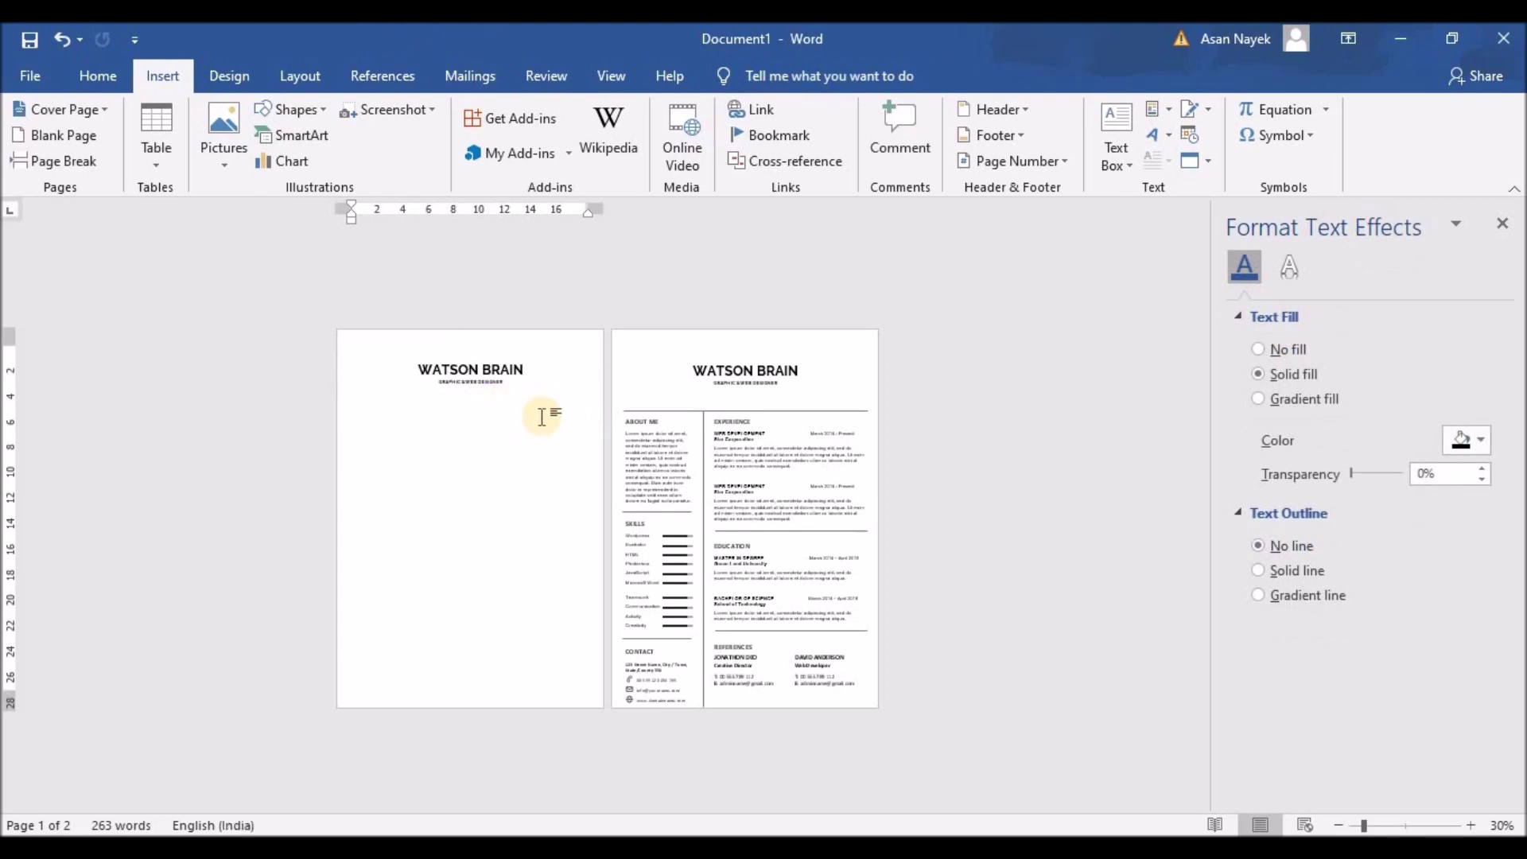
# Draw a straight line under the page 1 subtitle and check the vertical divider line
pyautogui.keyDown('ctrl'); pyautogui.scroll(4, 541, 416); pyautogui.keyUp('ctrl')
pyautogui.click(290, 109)
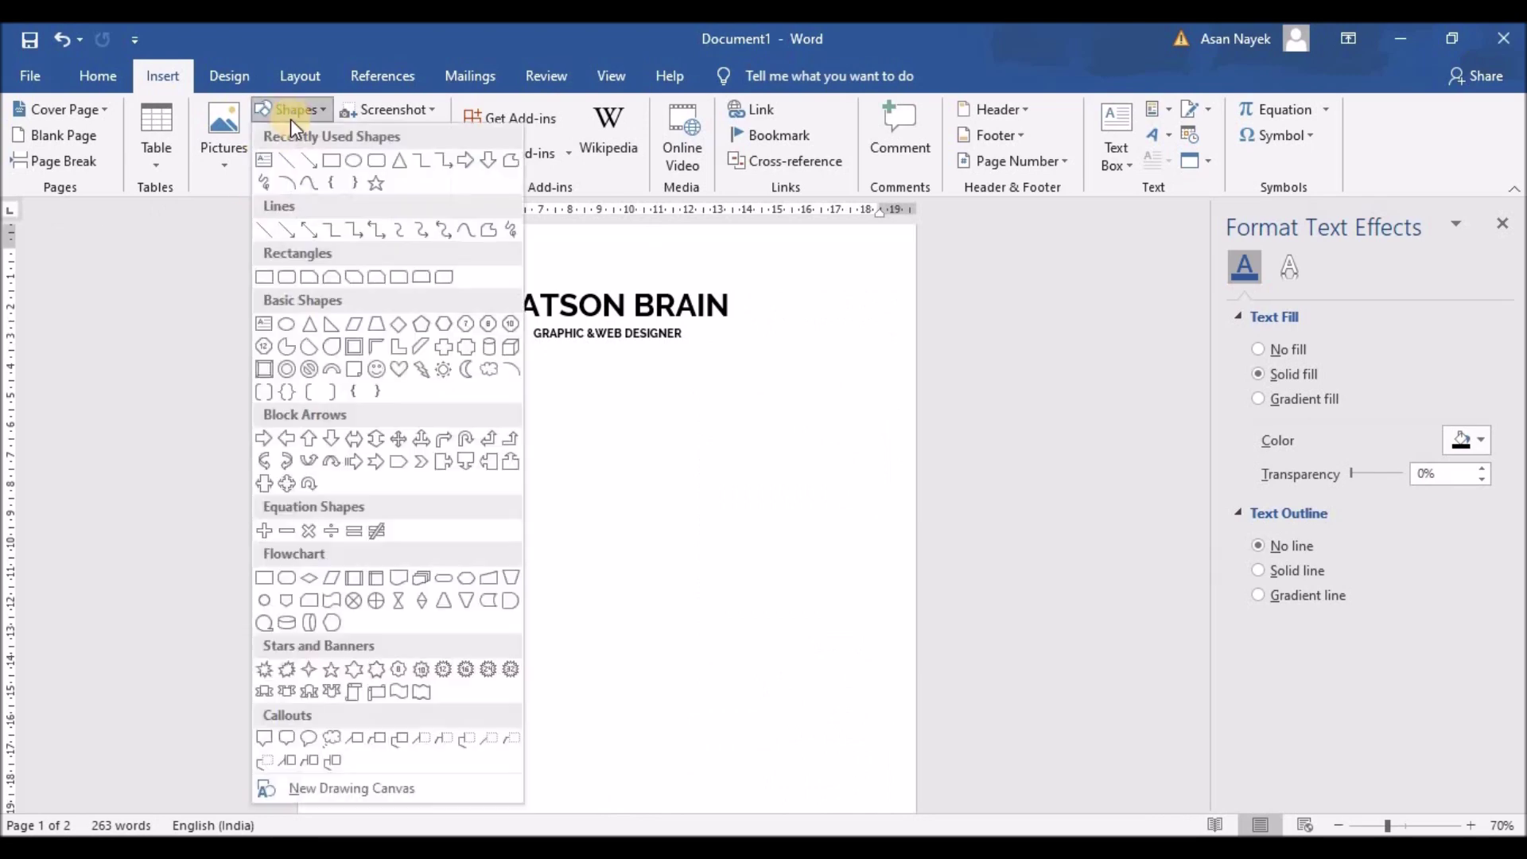
pyautogui.click(381, 138)
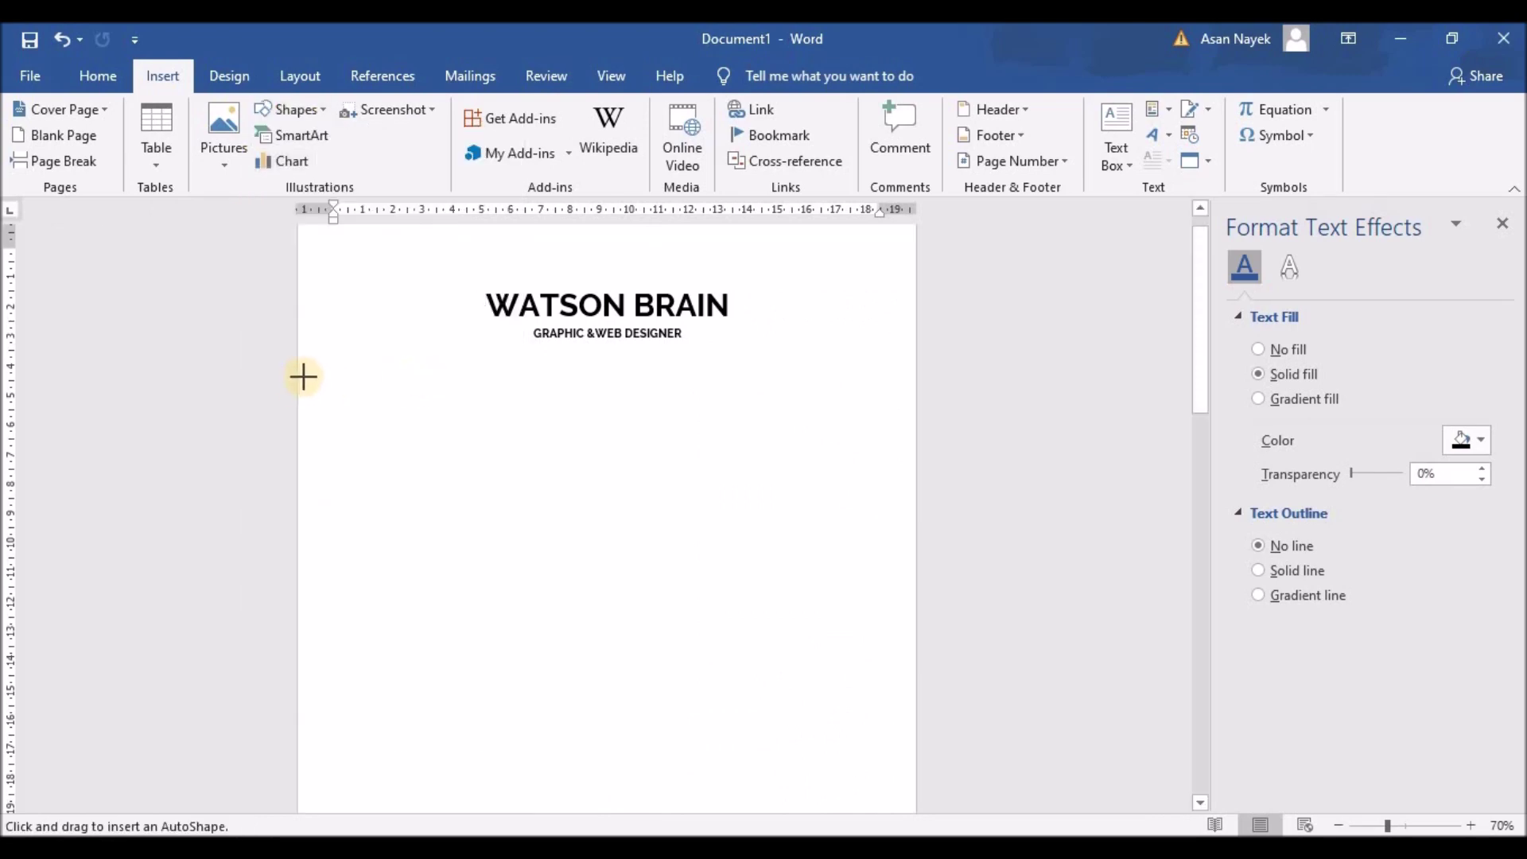
pyautogui.moveTo(326, 378); pyautogui.dragTo(654, 379)
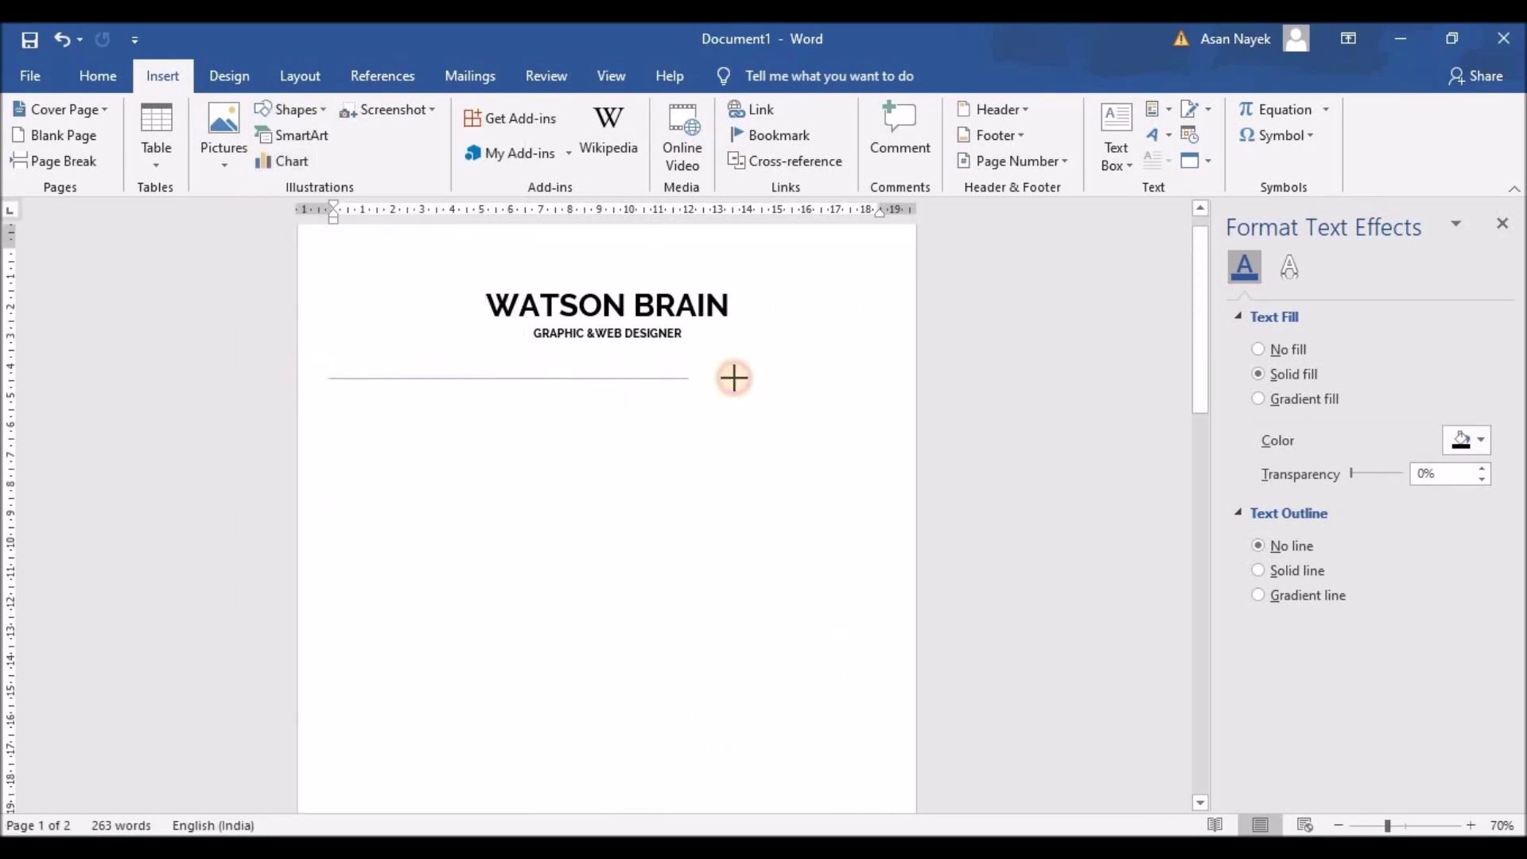
pyautogui.moveTo(883, 381); pyautogui.dragTo(883, 380)
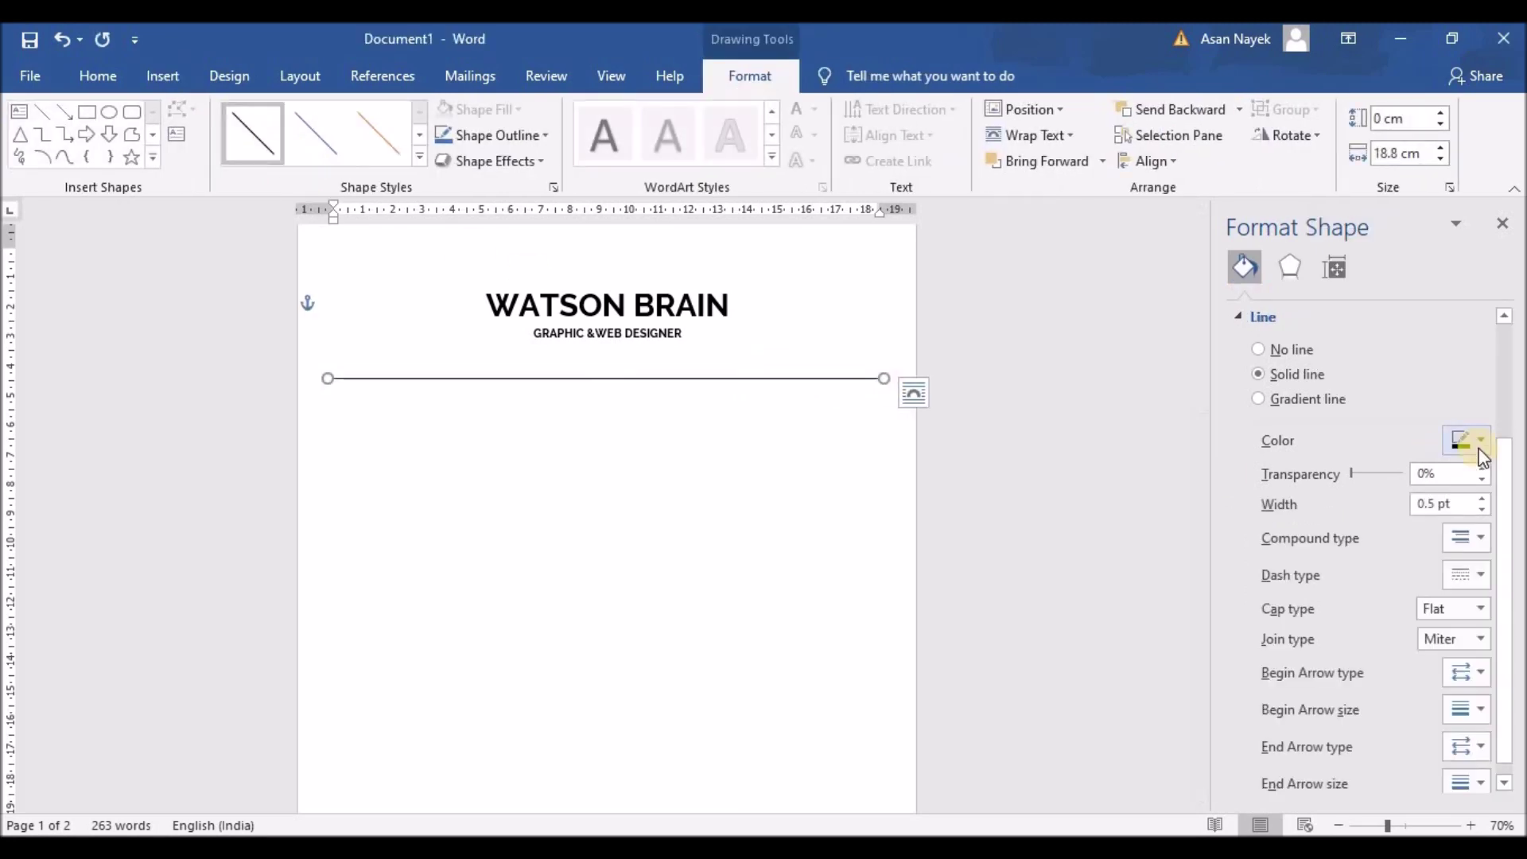
pyautogui.moveTo(713, 377); pyautogui.dragTo(712, 390)
pyautogui.keyDown('ctrl'); pyautogui.scroll(-4, 477, 413); pyautogui.keyUp('ctrl')
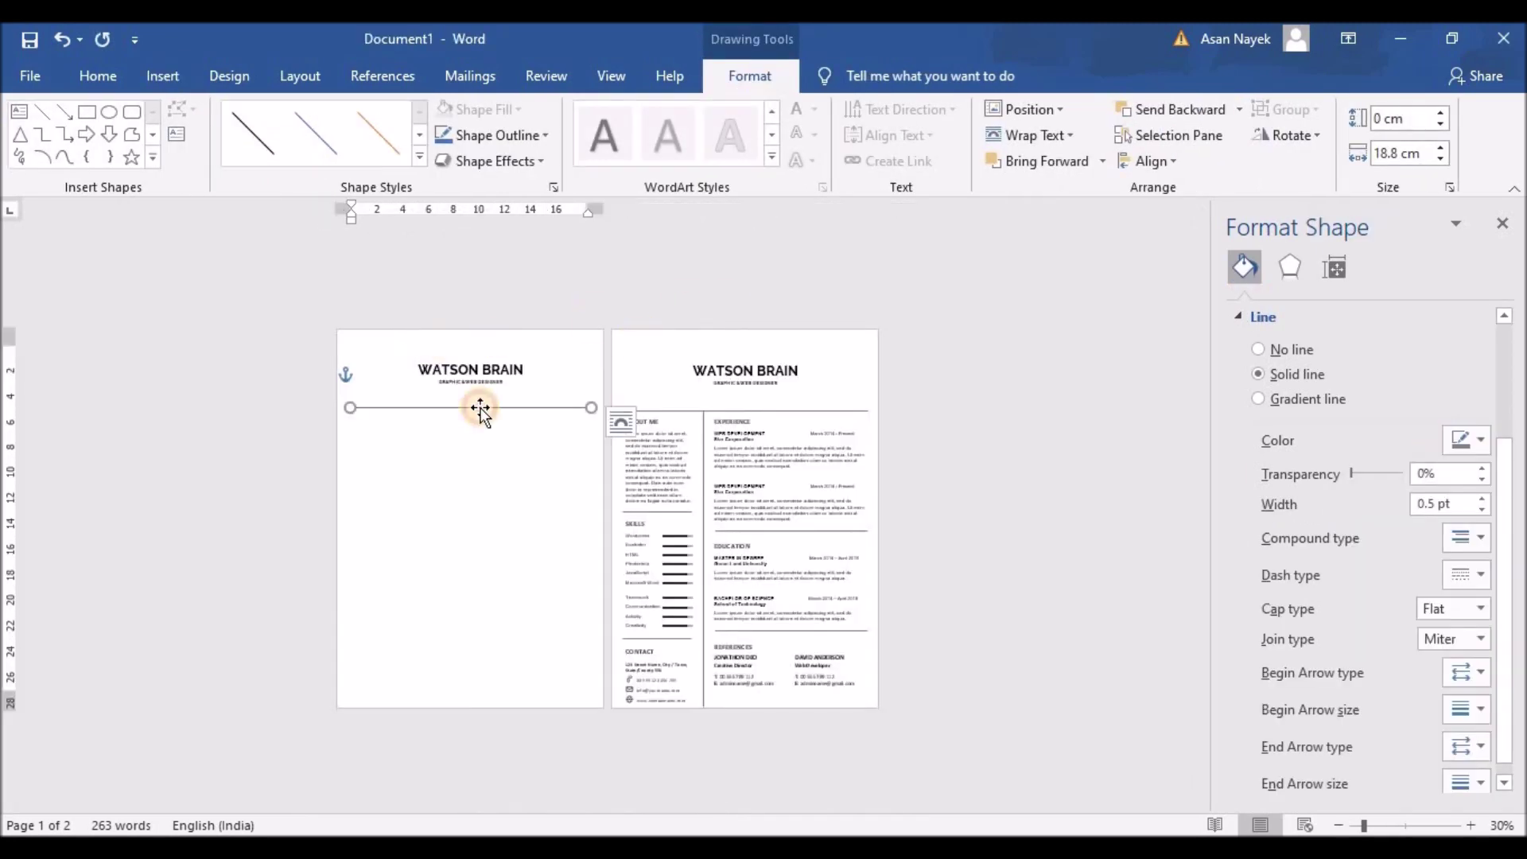
pyautogui.click(704, 445)
pyautogui.click(425, 510)
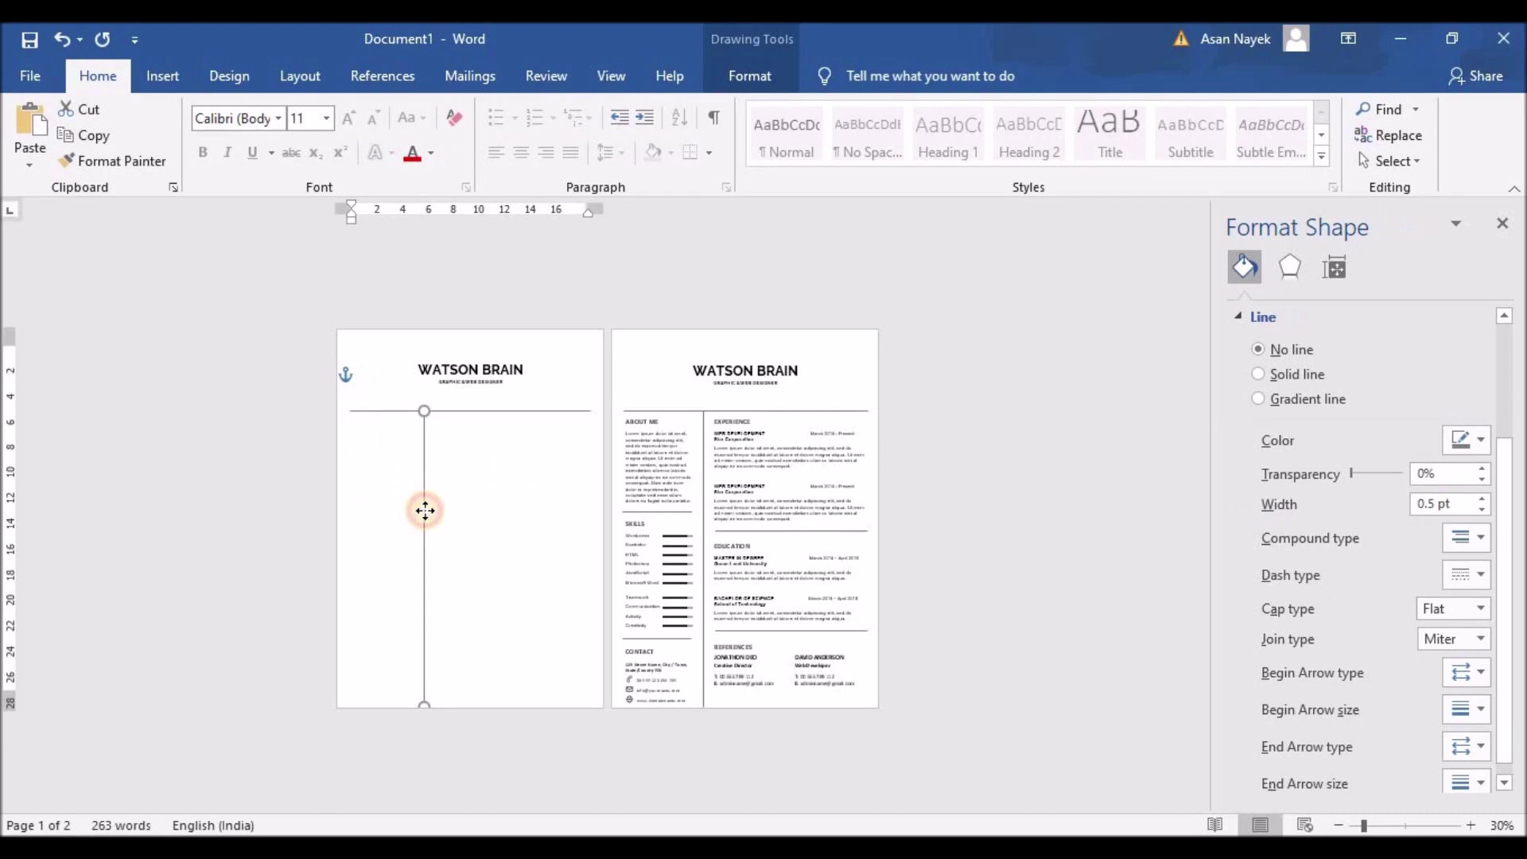
pyautogui.click(429, 505)
pyautogui.keyDown('ctrl'); pyautogui.scroll(3, 470, 498); pyautogui.keyUp('ctrl')
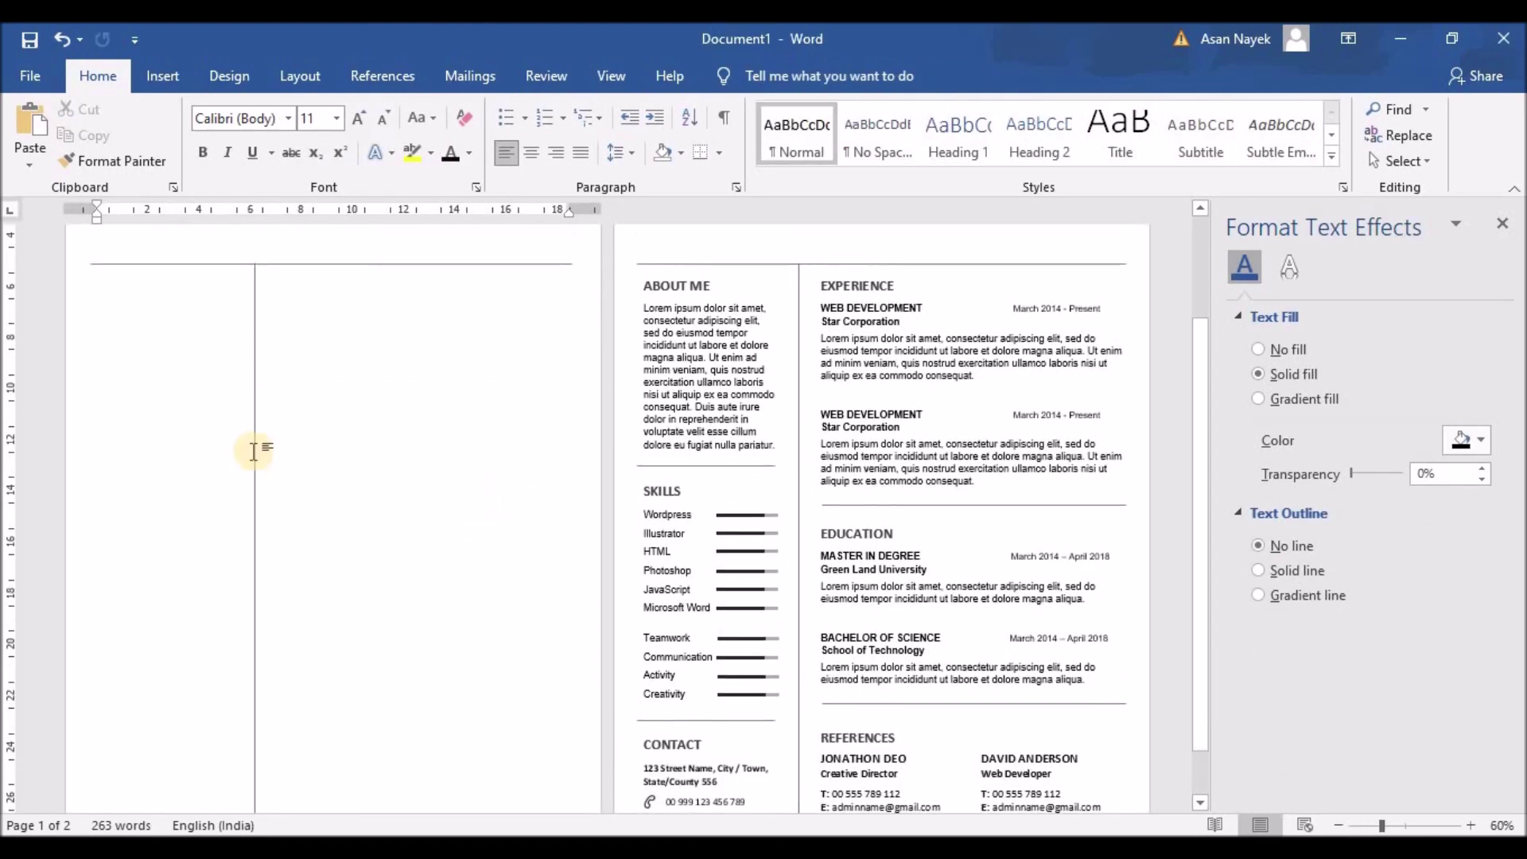
# Copy the About Me box into page 1's left column, retitle it TO, and enter the recipient's name
pyautogui.click(261, 788)
pyautogui.click(345, 571)
pyautogui.scroll(3, 345, 571)
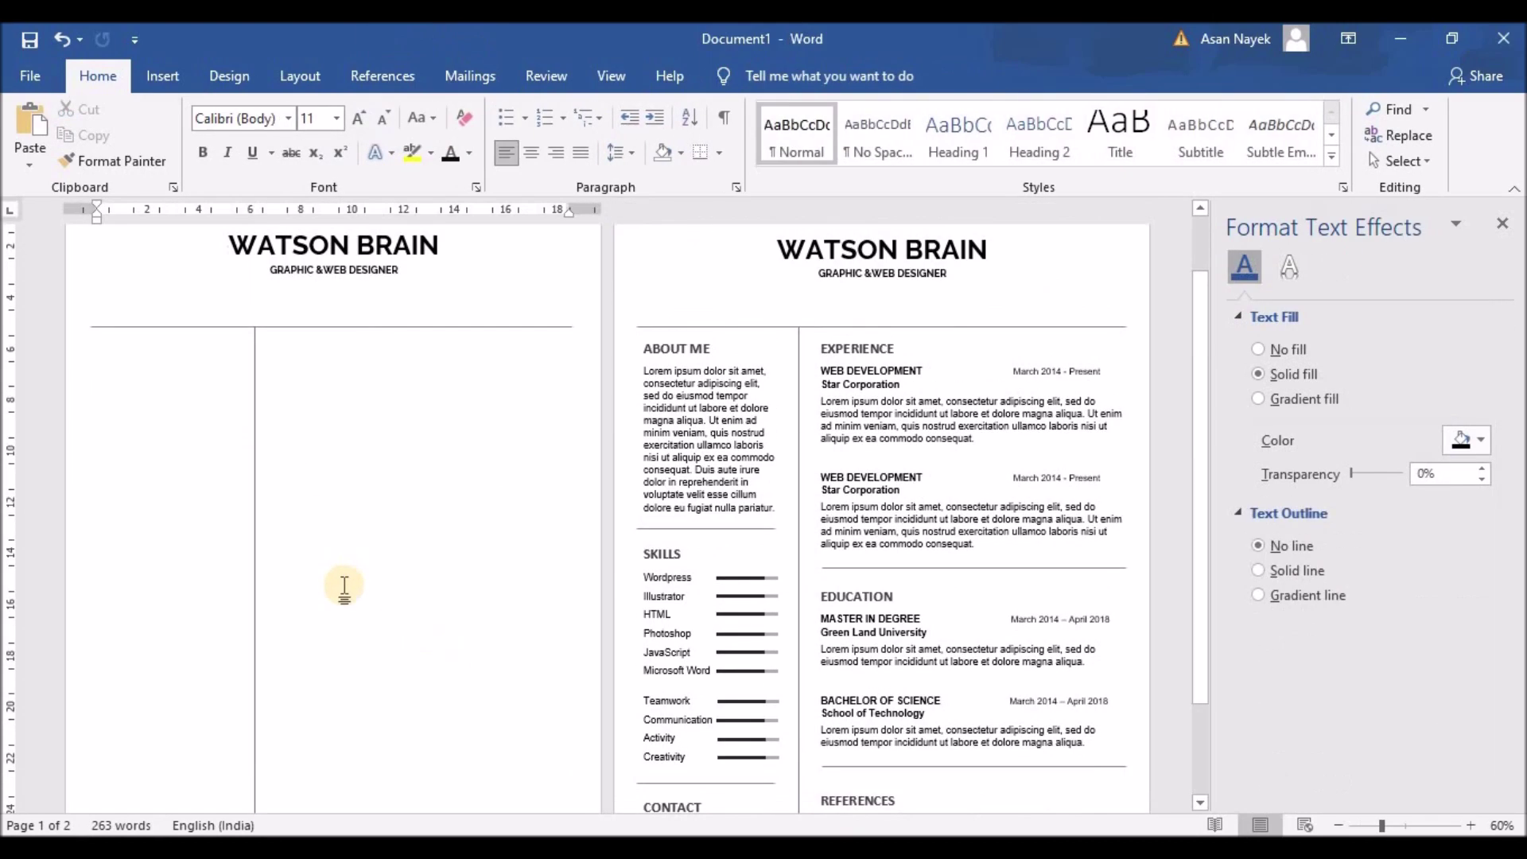
pyautogui.click(684, 439)
pyautogui.moveTo(642, 346); pyautogui.dragTo(163, 354)
pyautogui.write('TO')
pyautogui.click(102, 382)
pyautogui.keyDown('shift'); pyautogui.click(238, 526); pyautogui.keyUp('shift')
pyautogui.moveTo(97, 377); pyautogui.dragTo(230, 521)
# Bold and enlarge the recipient's name, and add a Manager line with no space after
pyautogui.click(358, 118)
pyautogui.click(359, 118)
pyautogui.click(203, 152)
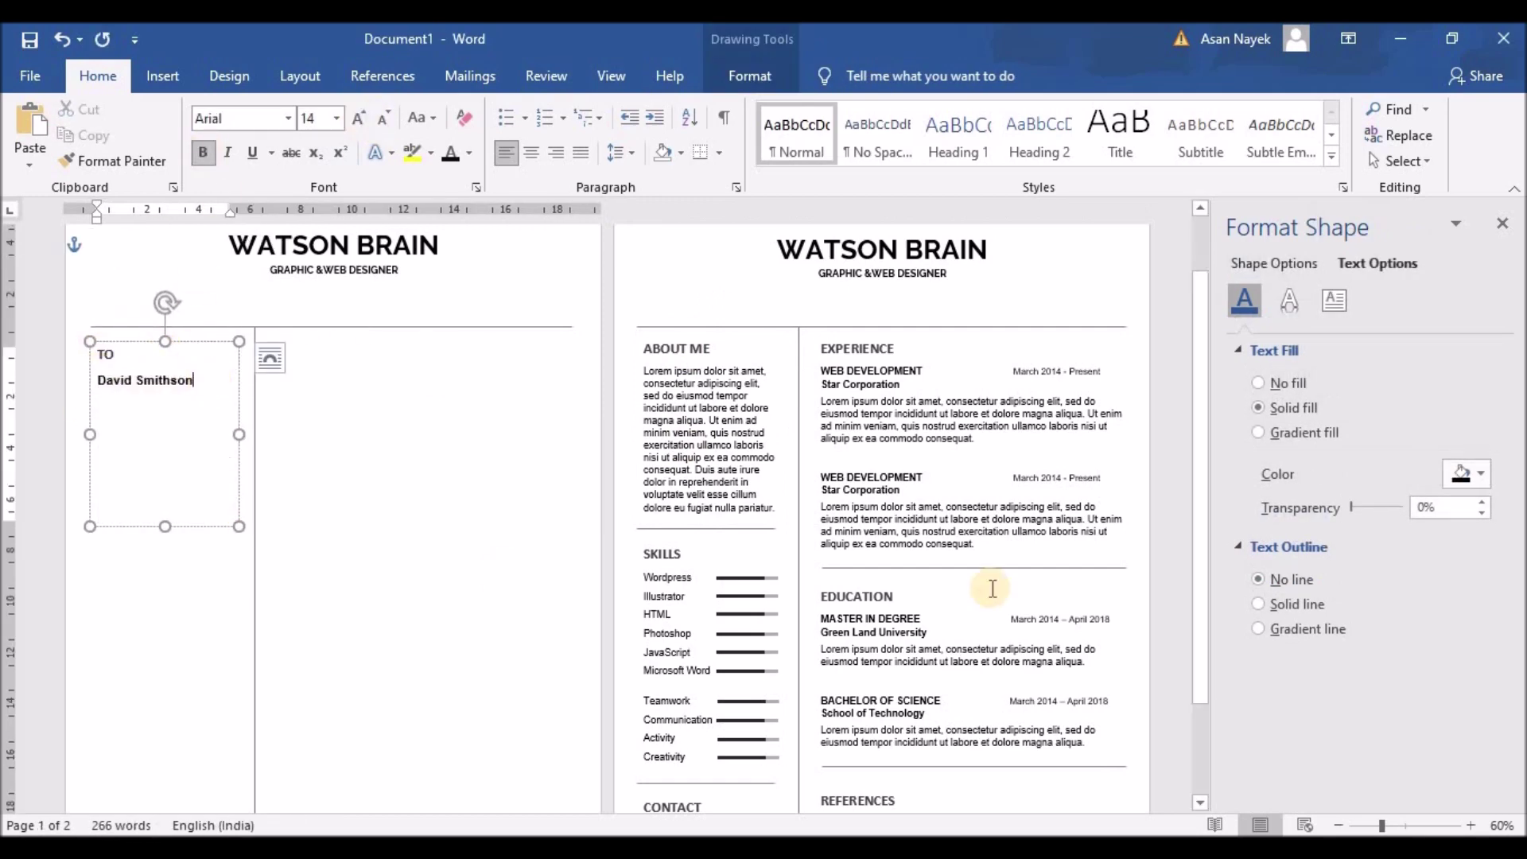
pyautogui.scroll(-1, 990, 590)
pyautogui.press('Return')
pyautogui.write('Manager')
pyautogui.doubleClick(119, 314)
pyautogui.click(615, 152)
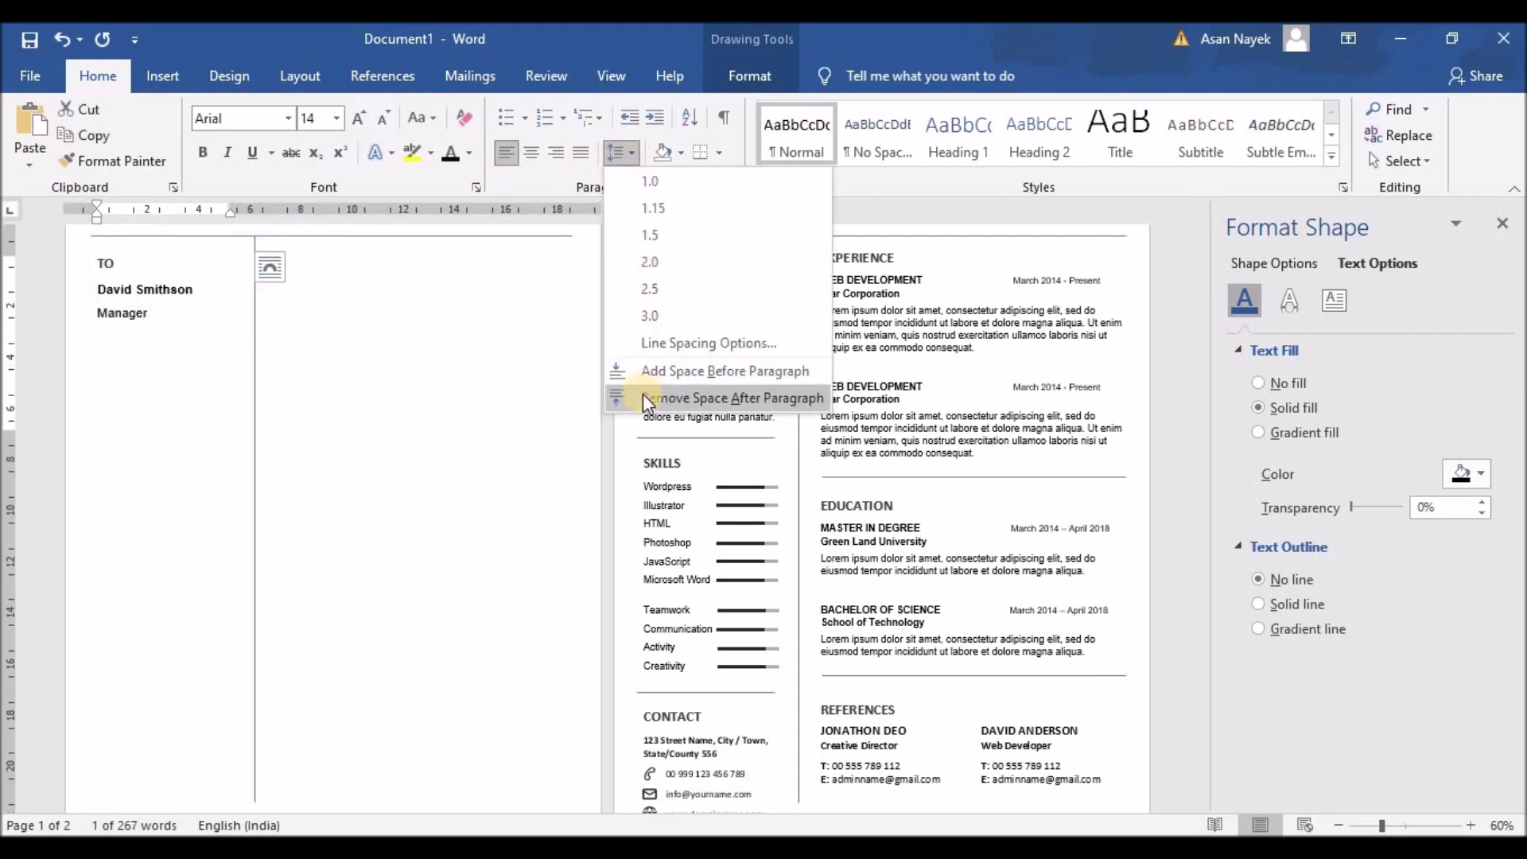
pyautogui.click(643, 394)
# Duplicate the name and title lines as Global Technology and a street address line
pyautogui.moveTo(153, 295); pyautogui.dragTo(194, 333)
pyautogui.hotkey('ctrl', 'c')
pyautogui.click(163, 305)
pyautogui.press('Return')
pyautogui.hotkey('ctrl', 'v')
pyautogui.write('Global Technology')
pyautogui.doubleClick(104, 351)
pyautogui.write('12')
pyautogui.write('34 S')
# Copy the résumé's contact address into the TO box, then select the short separator line
pyautogui.scroll(-1, 149, 353)
pyautogui.moveTo(644, 709); pyautogui.dragTo(718, 723)
pyautogui.hotkey('ctrl', 'c')
pyautogui.moveTo(137, 321); pyautogui.dragTo(97, 321)
pyautogui.hotkey('ctrl', 'v')
pyautogui.click(231, 314)
pyautogui.scroll(2, 232, 314)
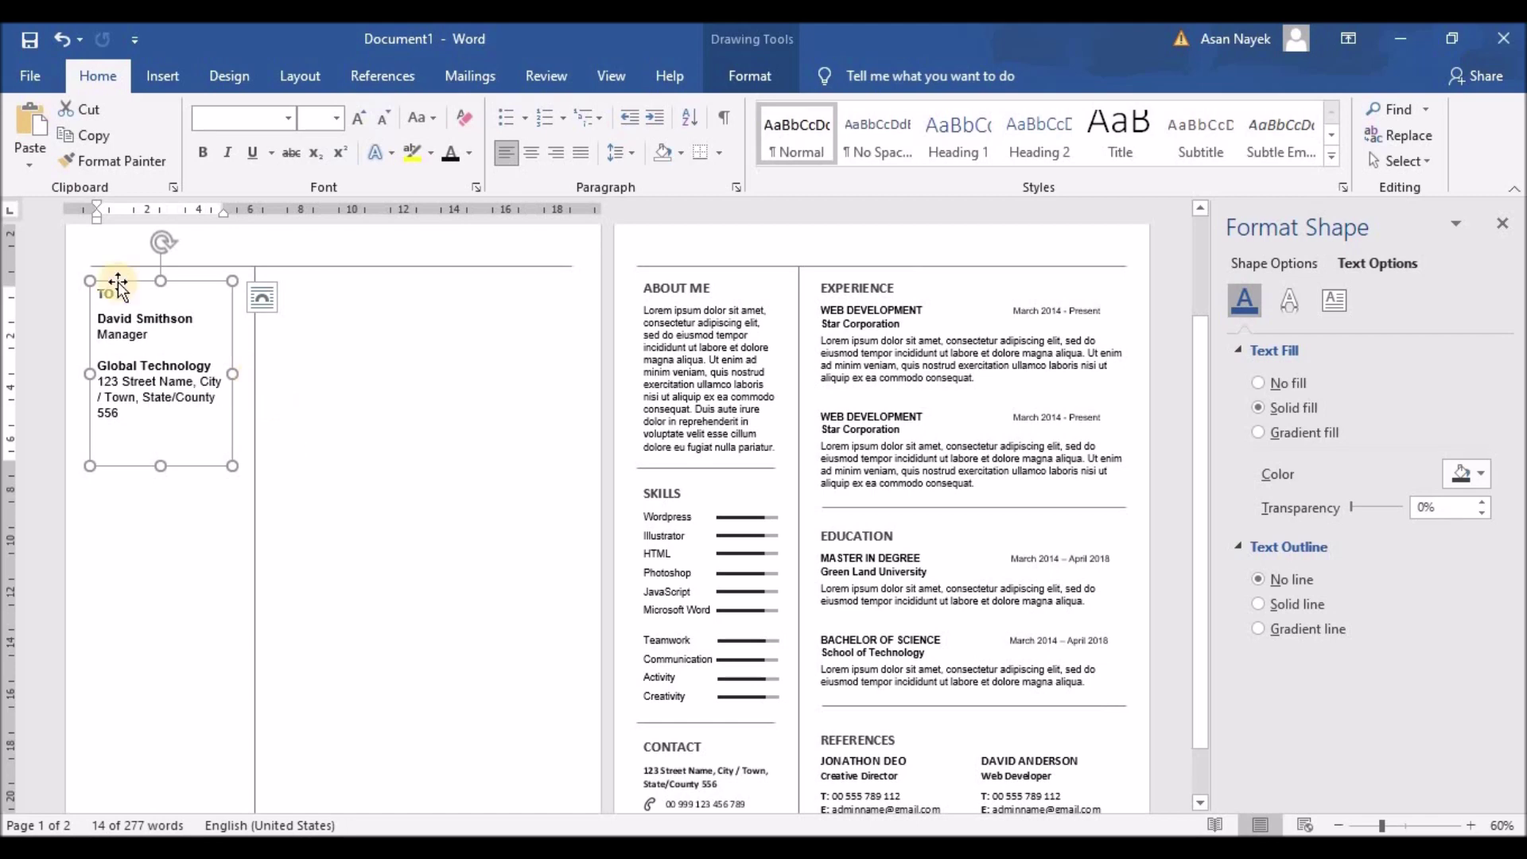
pyautogui.hotkey('ctrl', 'z')
pyautogui.click(192, 526)
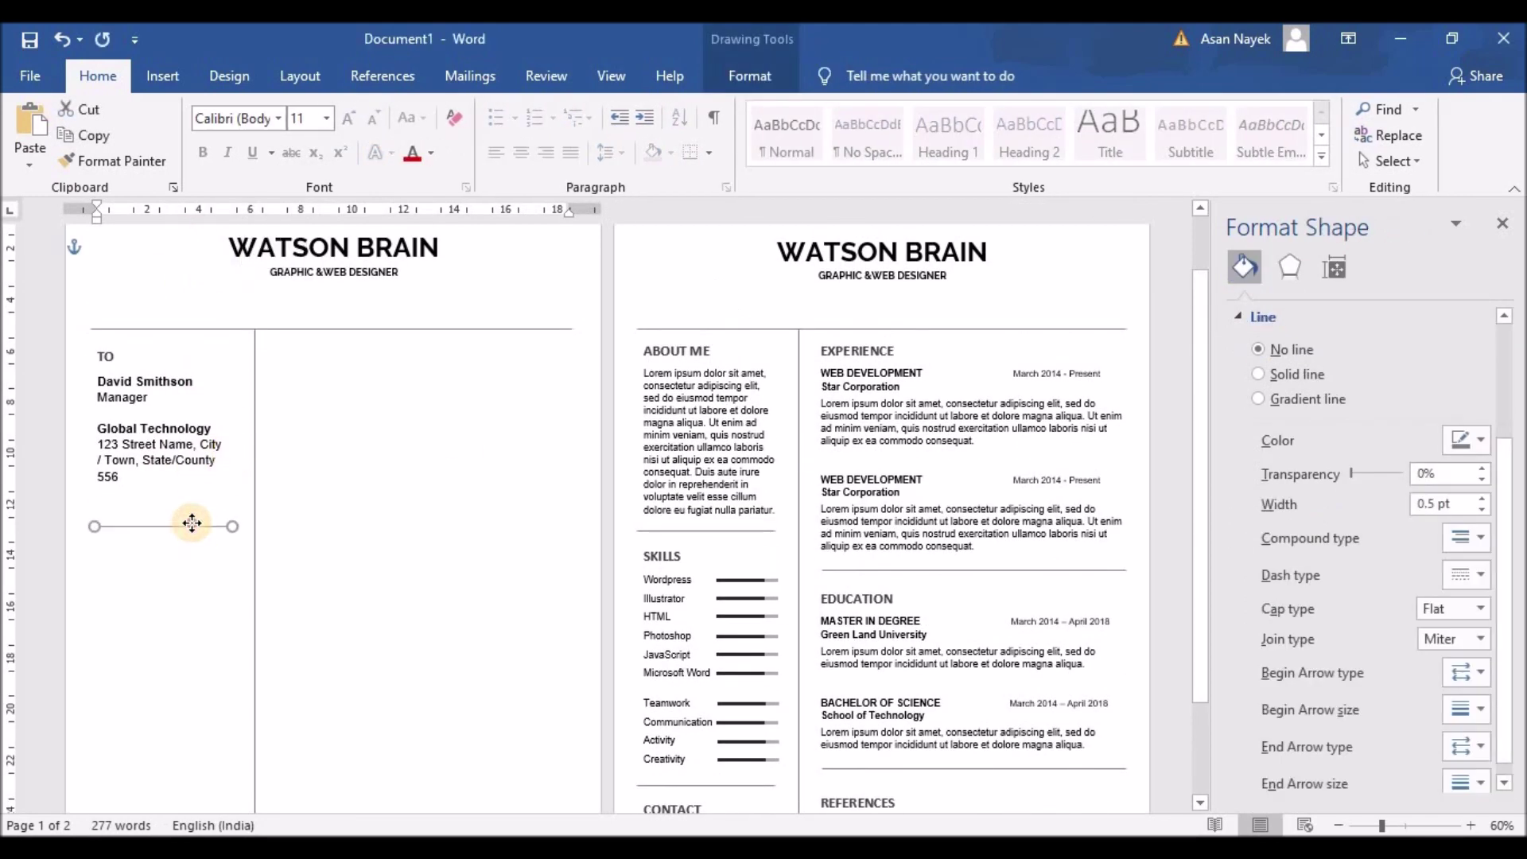
# Turn a copy of the TO box into a POSITION block with Creative Designer and a Ref line
pyautogui.scroll(-1, 192, 526)
pyautogui.hotkey('ctrl', 'v')
pyautogui.moveTo(134, 255); pyautogui.dragTo(135, 443)
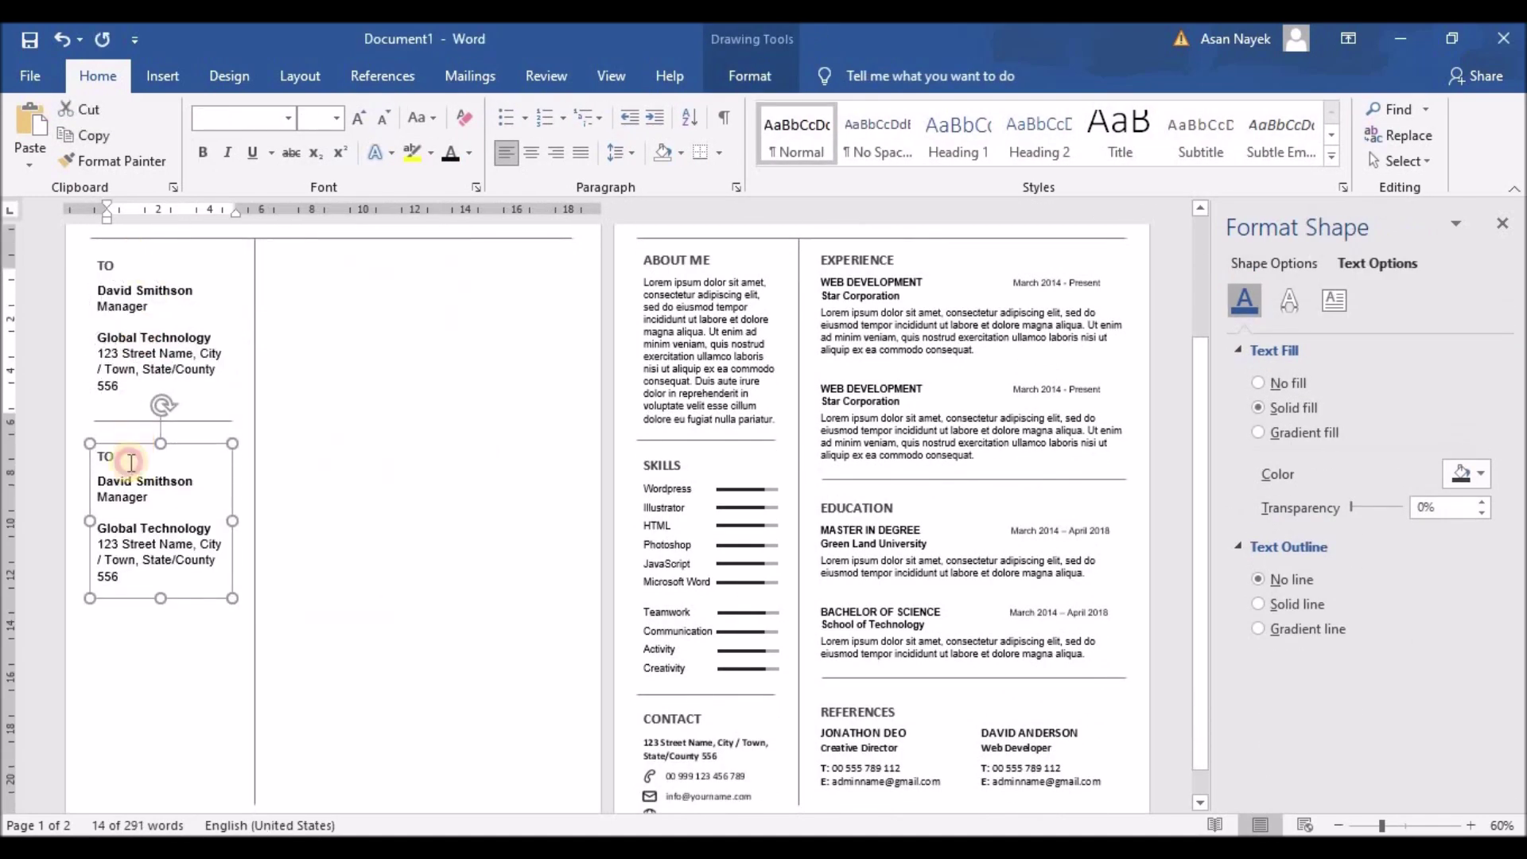
pyautogui.click(81, 455)
pyautogui.write('POSITION')
pyautogui.click(80, 481)
pyautogui.write('Creative Designer')
pyautogui.doubleClick(117, 496)
pyautogui.write('Ref No : 123456')
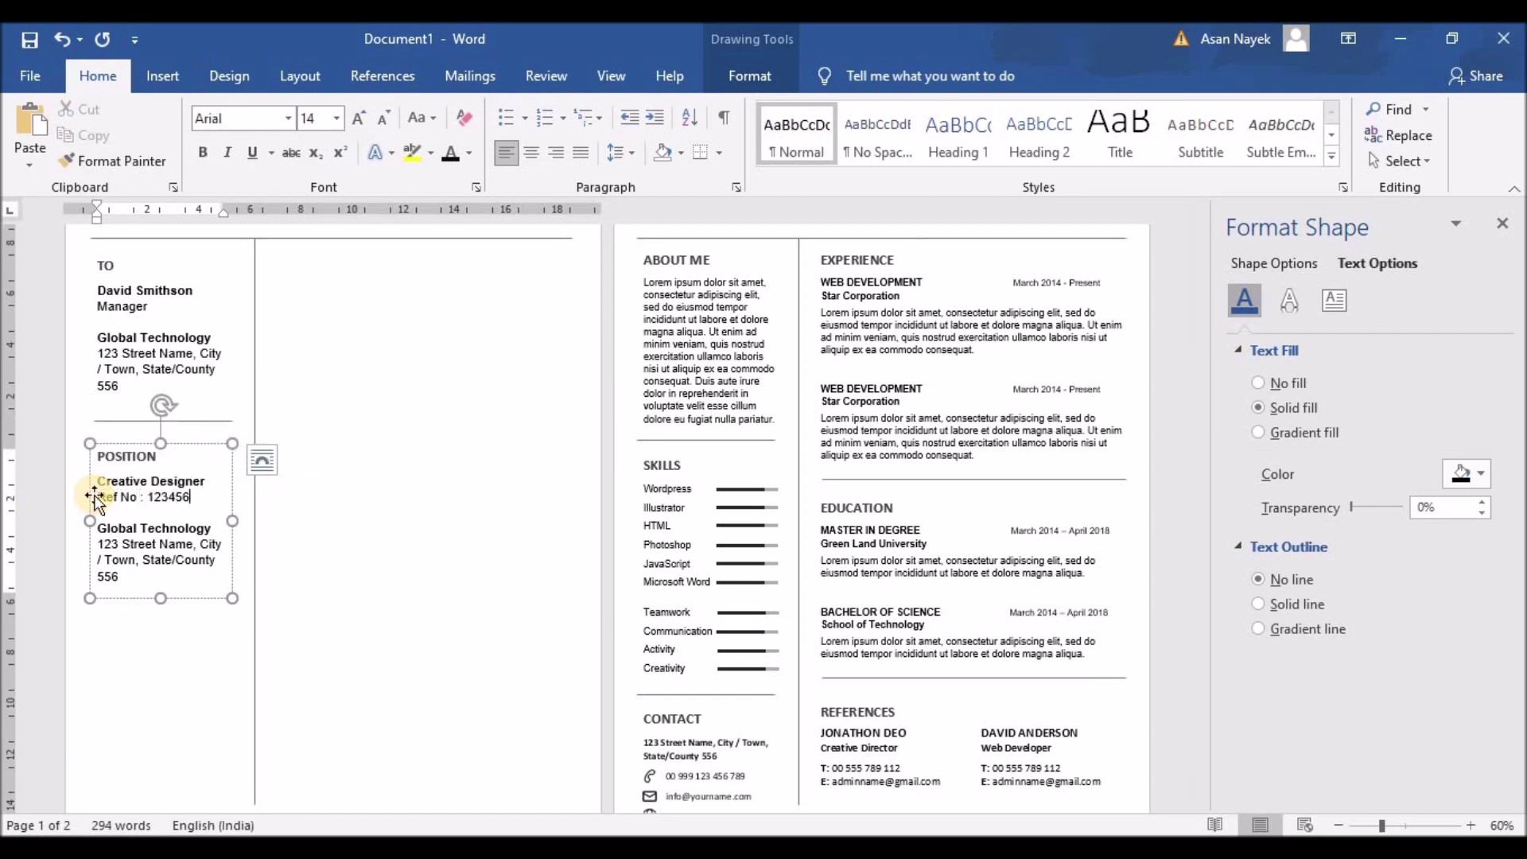
pyautogui.moveTo(96, 521); pyautogui.dragTo(121, 578)
pyautogui.press('Delete')
# Add a separator and a DATE block reading 10 November 2020 below POSITION
pyautogui.click(180, 421)
pyautogui.moveTo(180, 420); pyautogui.dragTo(176, 518)
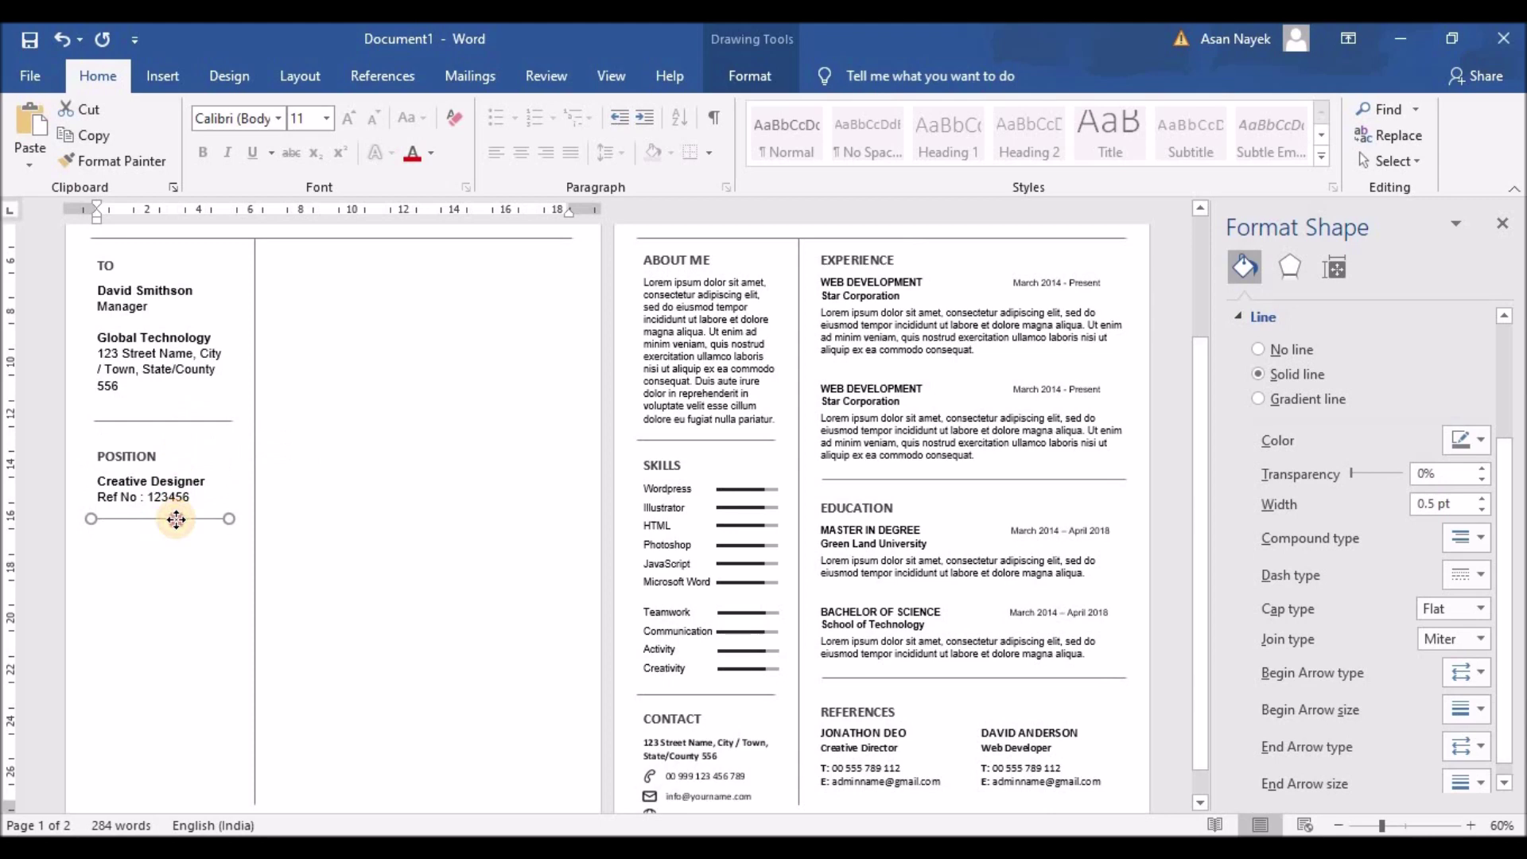
pyautogui.click(159, 443)
pyautogui.moveTo(159, 443); pyautogui.dragTo(159, 537)
pyautogui.doubleClick(111, 551)
pyautogui.write('DATE')
pyautogui.write('10 November 2020')
pyautogui.moveTo(97, 575); pyautogui.dragTo(222, 546)
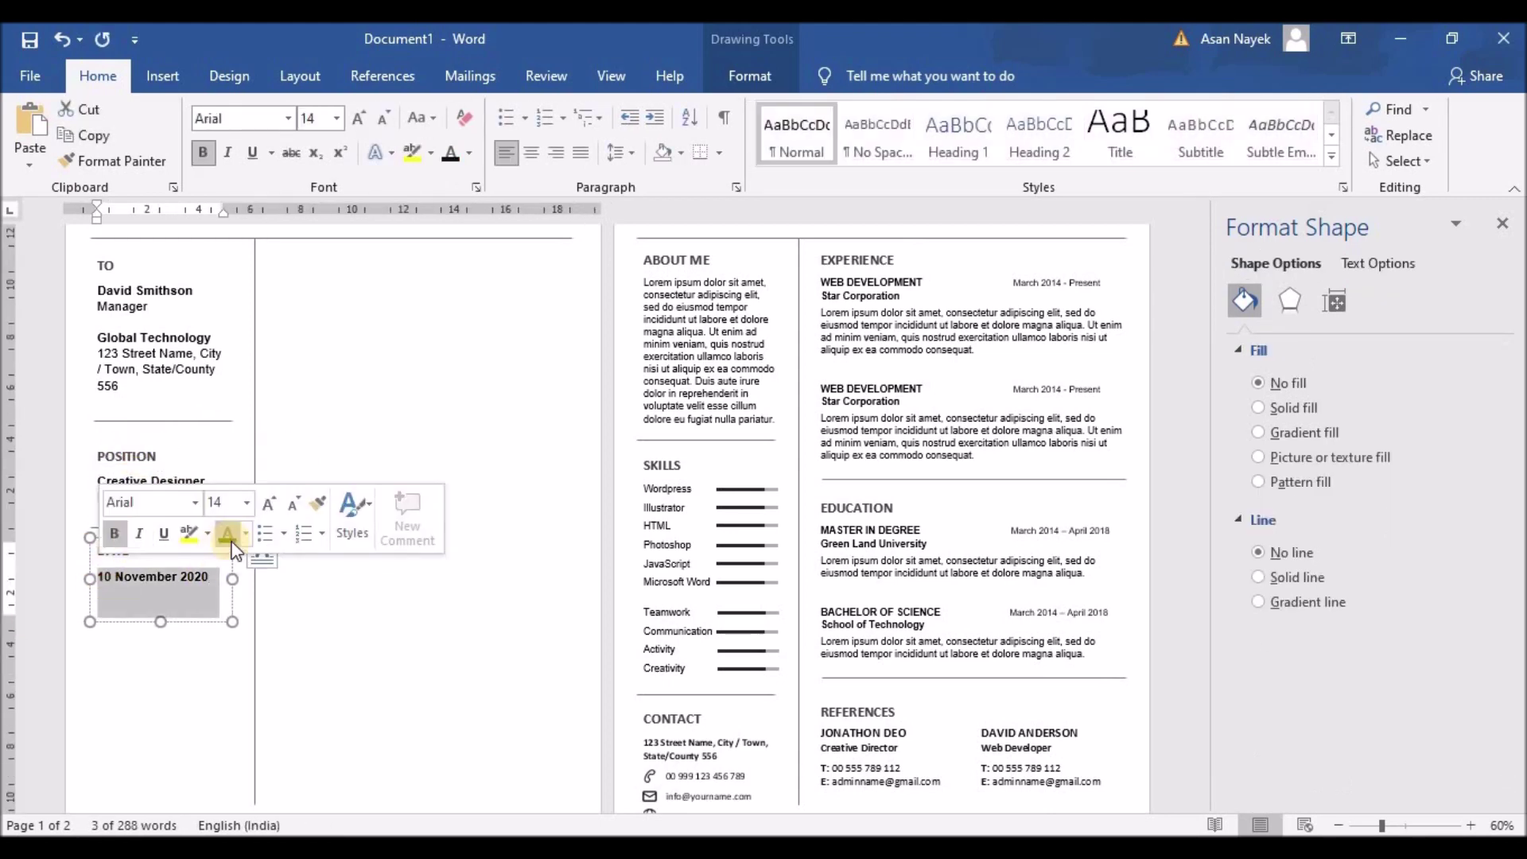
pyautogui.click(341, 631)
pyautogui.click(695, 297)
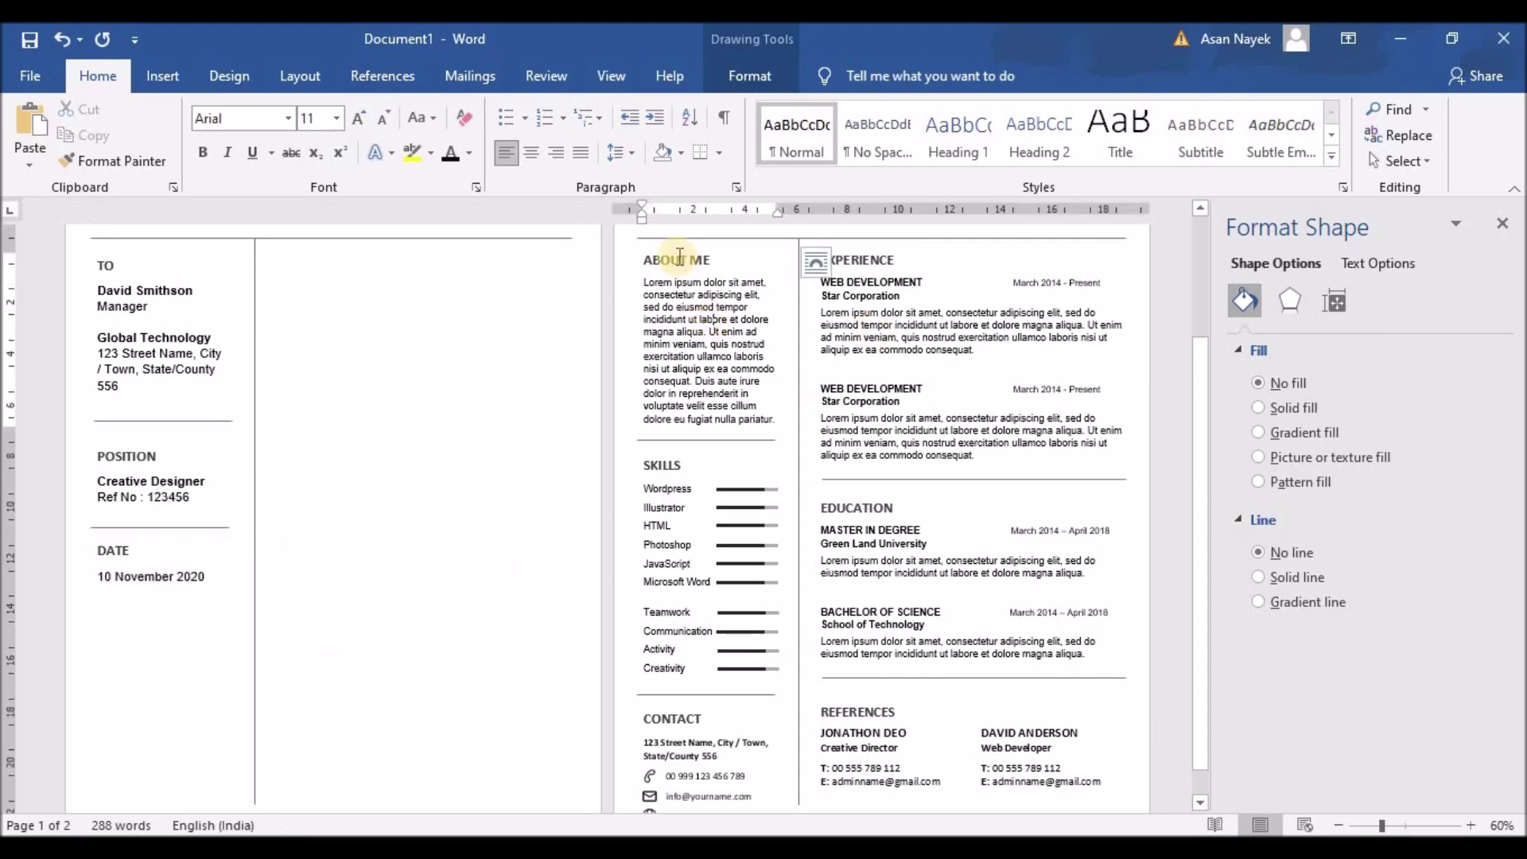
# Copy the résumé's ABOUT ME box into page 1's right column, widen it, and add more lorem text
pyautogui.scroll(3, 698, 358)
pyautogui.hotkey('ctrl', 'c')
pyautogui.hotkey('ctrl', 'v')
pyautogui.moveTo(169, 270); pyautogui.dragTo(344, 377)
pyautogui.moveTo(420, 456); pyautogui.dragTo(572, 461)
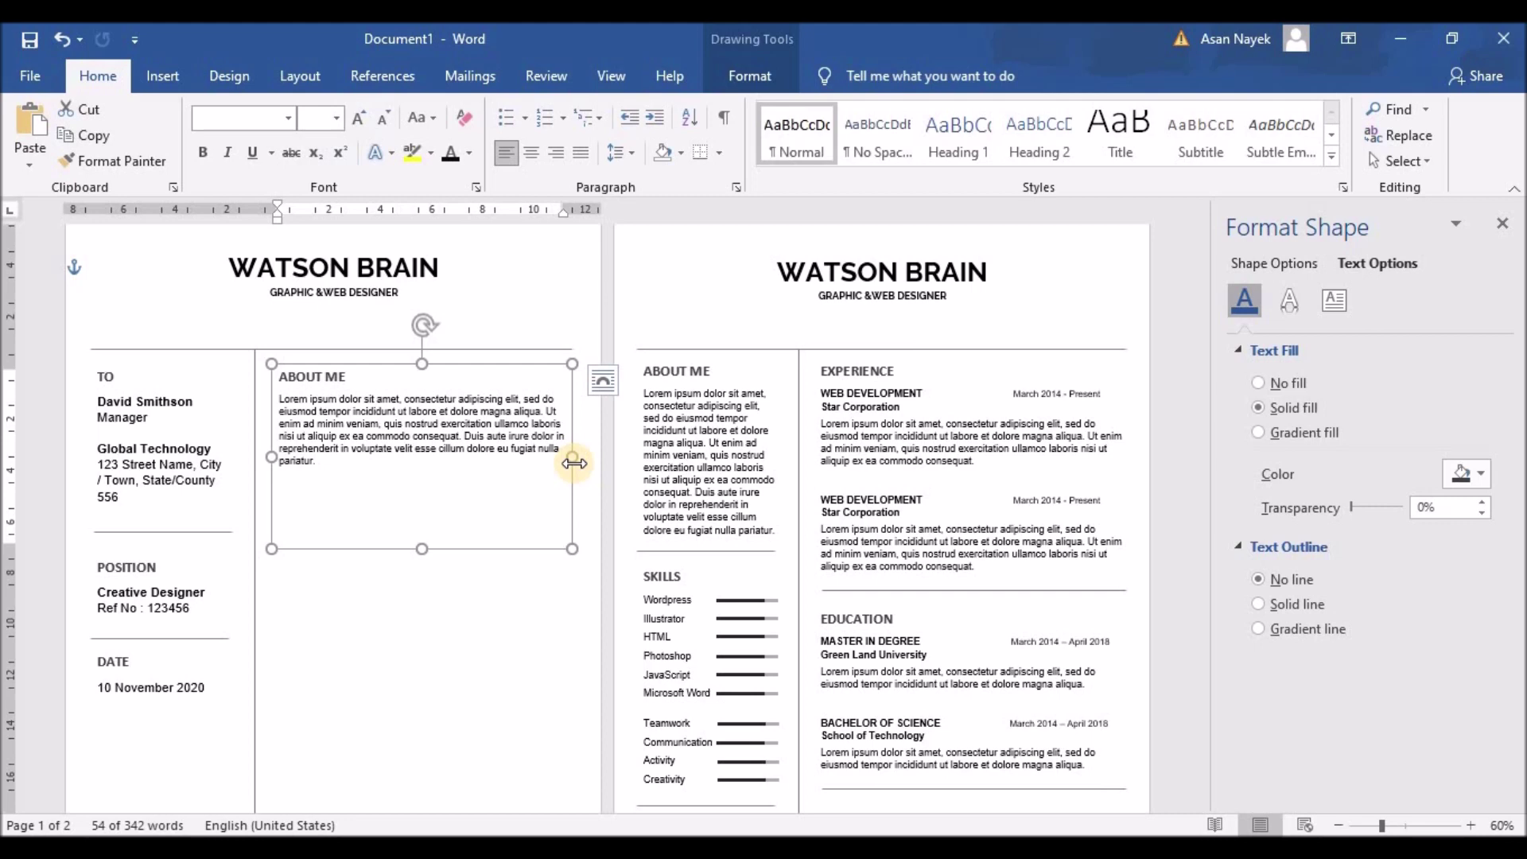
pyautogui.moveTo(475, 450); pyautogui.dragTo(546, 467)
pyautogui.hotkey('ctrl', 'c')
pyautogui.click(546, 467)
pyautogui.hotkey('ctrl', 'v')
pyautogui.hotkey('ctrl', 'v')
pyautogui.hotkey('ctrl', 'v')
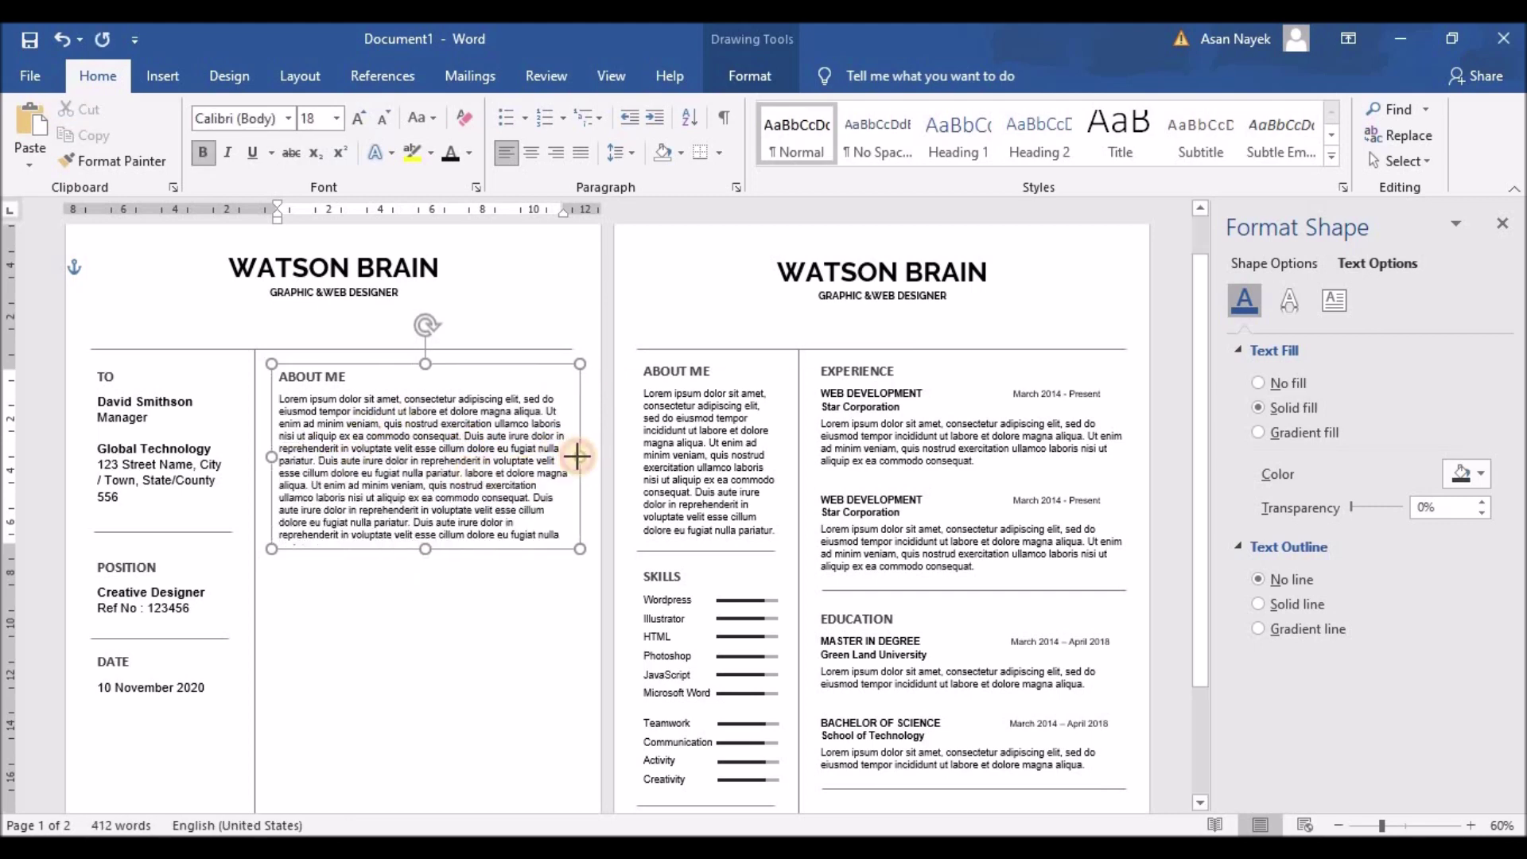
pyautogui.moveTo(572, 457); pyautogui.dragTo(578, 458)
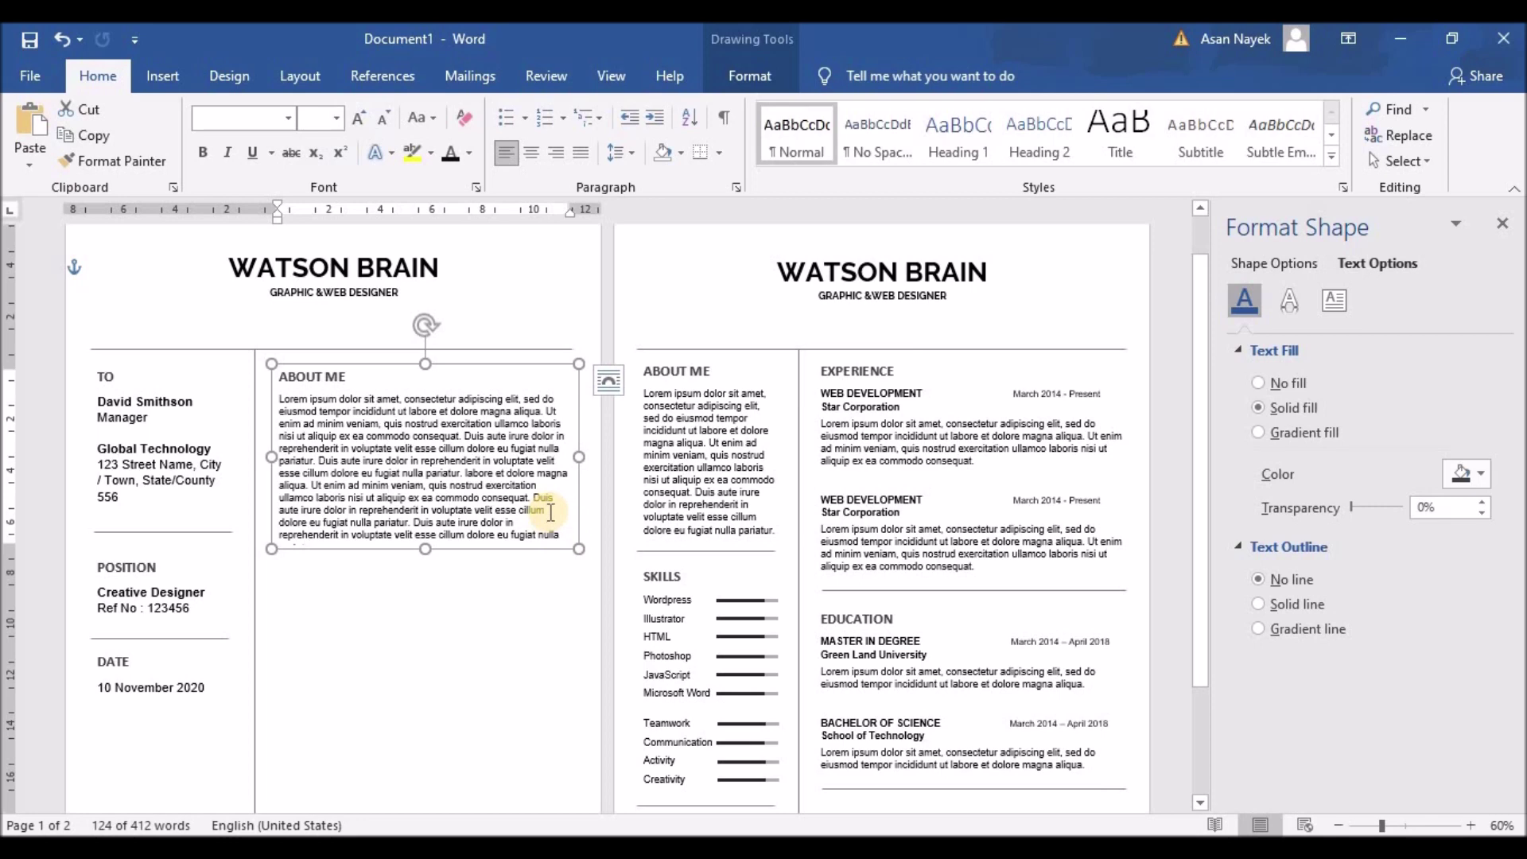
# Repeat the first lorem sentence as a new bold paragraph
pyautogui.scroll(-3, 557, 446)
pyautogui.moveTo(426, 406); pyautogui.dragTo(425, 646)
pyautogui.moveTo(279, 255); pyautogui.dragTo(379, 280)
pyautogui.hotkey('ctrl', 'c')
pyautogui.click(348, 433)
pyautogui.hotkey('ctrl', 'v')
pyautogui.moveTo(279, 451); pyautogui.dragTo(437, 477)
pyautogui.hotkey('ctrl', 'b')
pyautogui.click(559, 489)
# Add a duplicated lorem paragraph and a closing sentence below the bold line
pyautogui.moveTo(405, 255); pyautogui.dragTo(561, 368)
pyautogui.hotkey('ctrl', 'c')
pyautogui.click(443, 481)
pyautogui.hotkey('ctrl', 'v')
pyautogui.moveTo(455, 570); pyautogui.dragTo(475, 614)
pyautogui.hotkey('ctrl', 'c')
pyautogui.click(475, 614)
pyautogui.press('Return')
pyautogui.hotkey('ctrl', 'v')
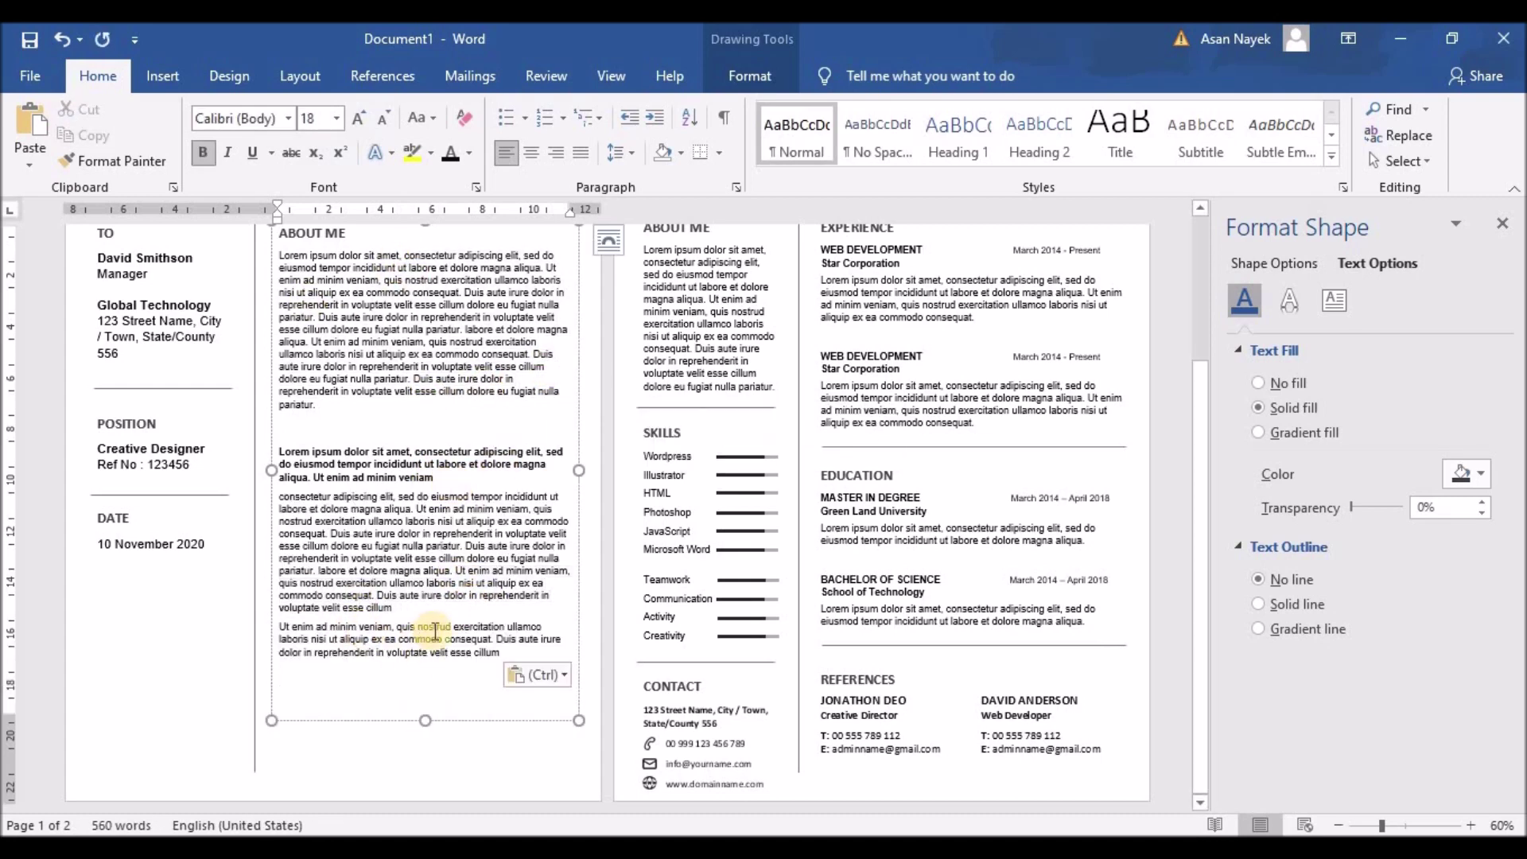
pyautogui.click(359, 691)
# Add a 'Your Sincerely' sign-off above BRAIN, unbolded and with no space after it
pyautogui.write('YourS')
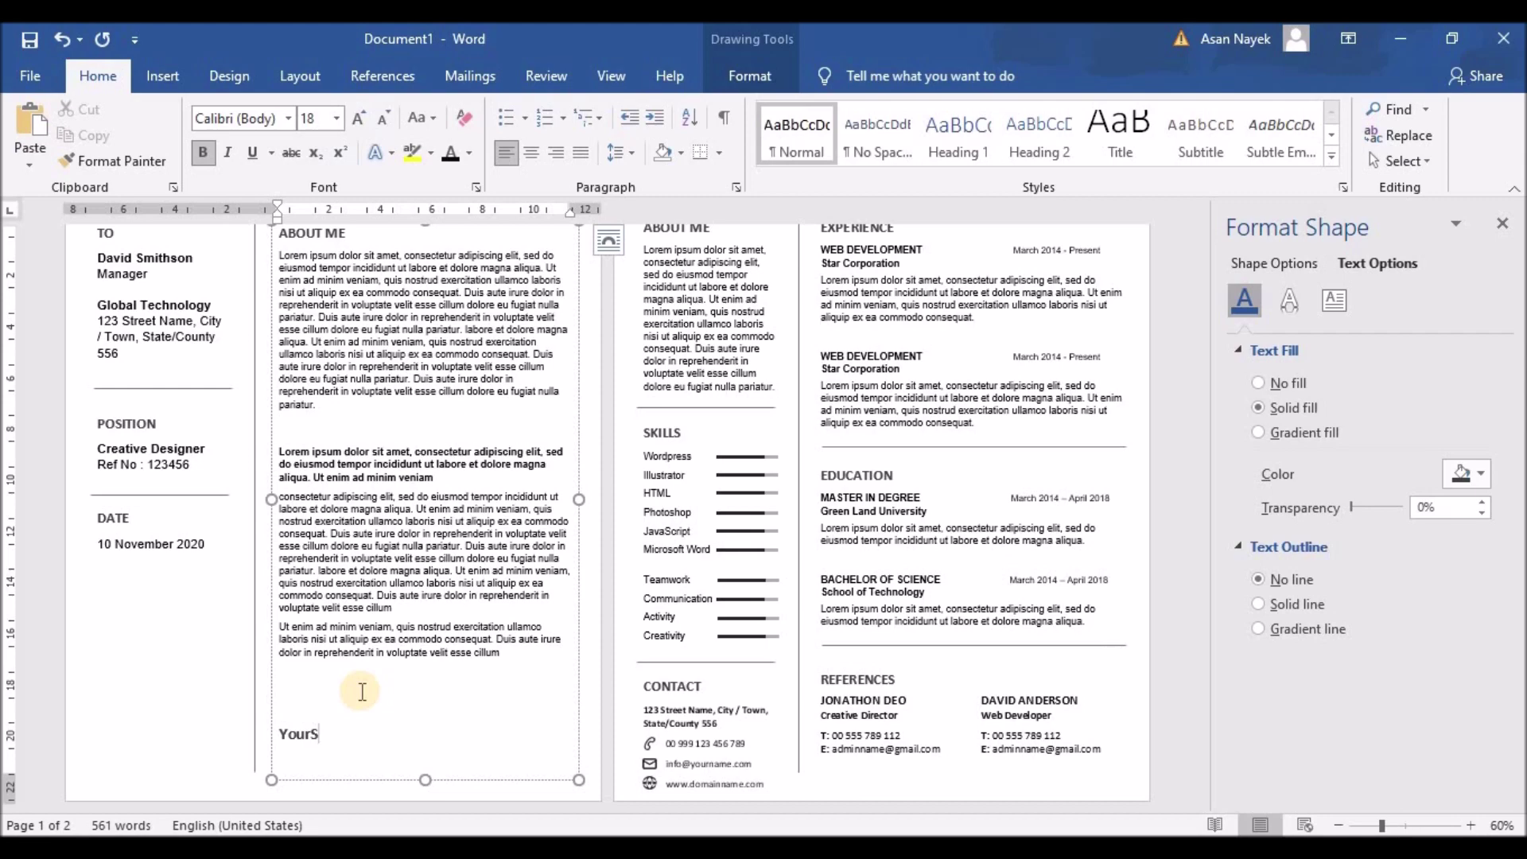
pyautogui.write(' BRAIN')
pyautogui.moveTo(280, 733); pyautogui.dragTo(375, 733)
pyautogui.click(621, 152)
pyautogui.click(676, 498)
pyautogui.hotkey('ctrl', 'b')
pyautogui.click(385, 118)
pyautogui.click(385, 118)
pyautogui.click(433, 658)
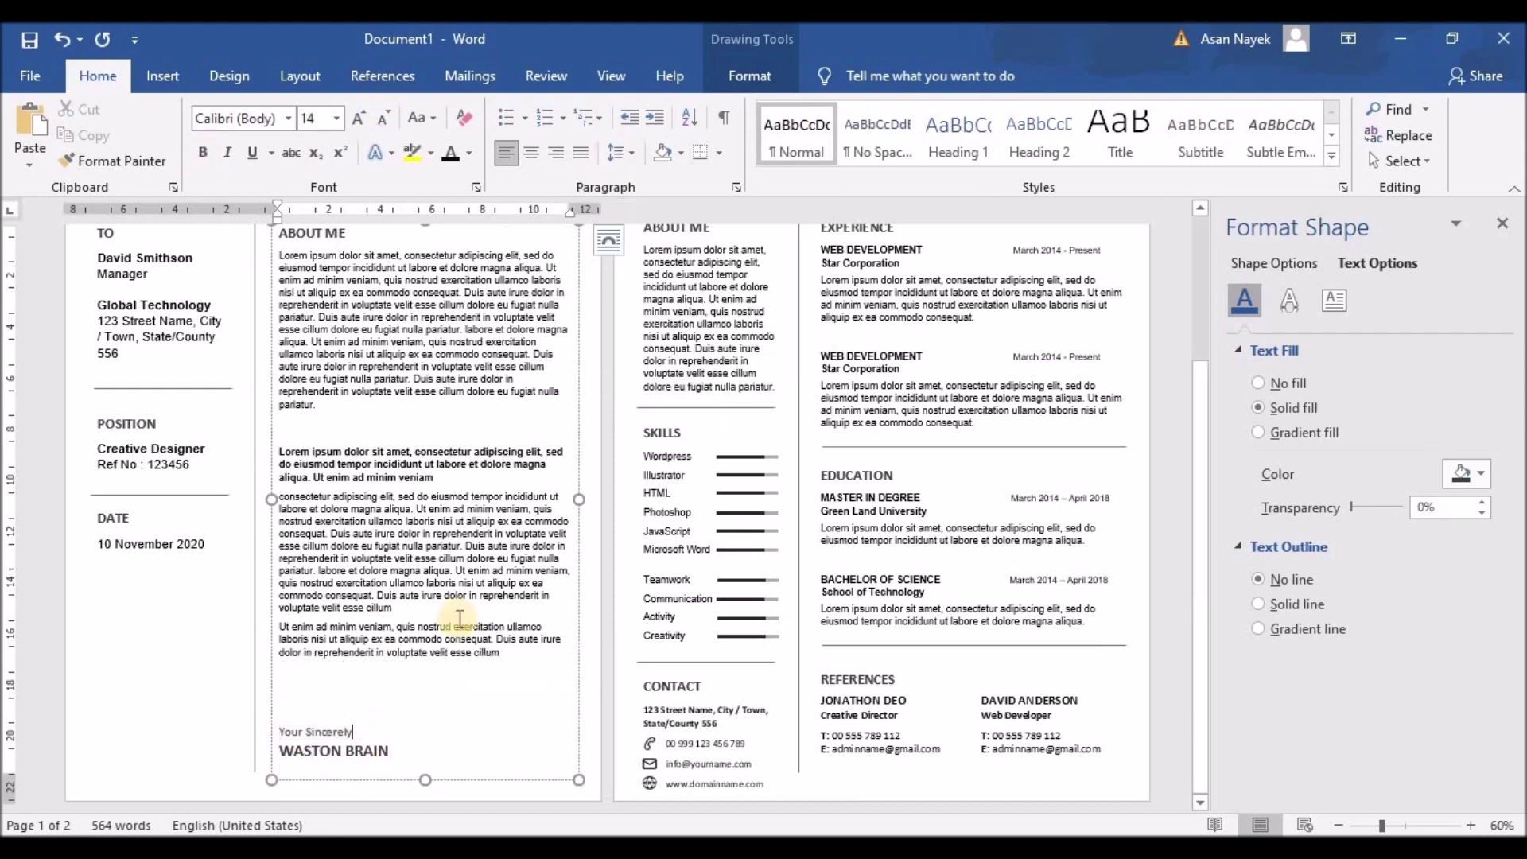
# Return to the top of the letter and select the recipient's name line
pyautogui.scroll(-2, 310, 579)
pyautogui.scroll(3, 562, 529)
pyautogui.scroll(10, 556, 528)
pyautogui.tripleClick(341, 338)
# Decrease the font size of the recipient's title, company and address, and of the position details
pyautogui.moveTo(351, 360); pyautogui.dragTo(362, 446)
pyautogui.click(517, 338)
pyautogui.click(387, 357)
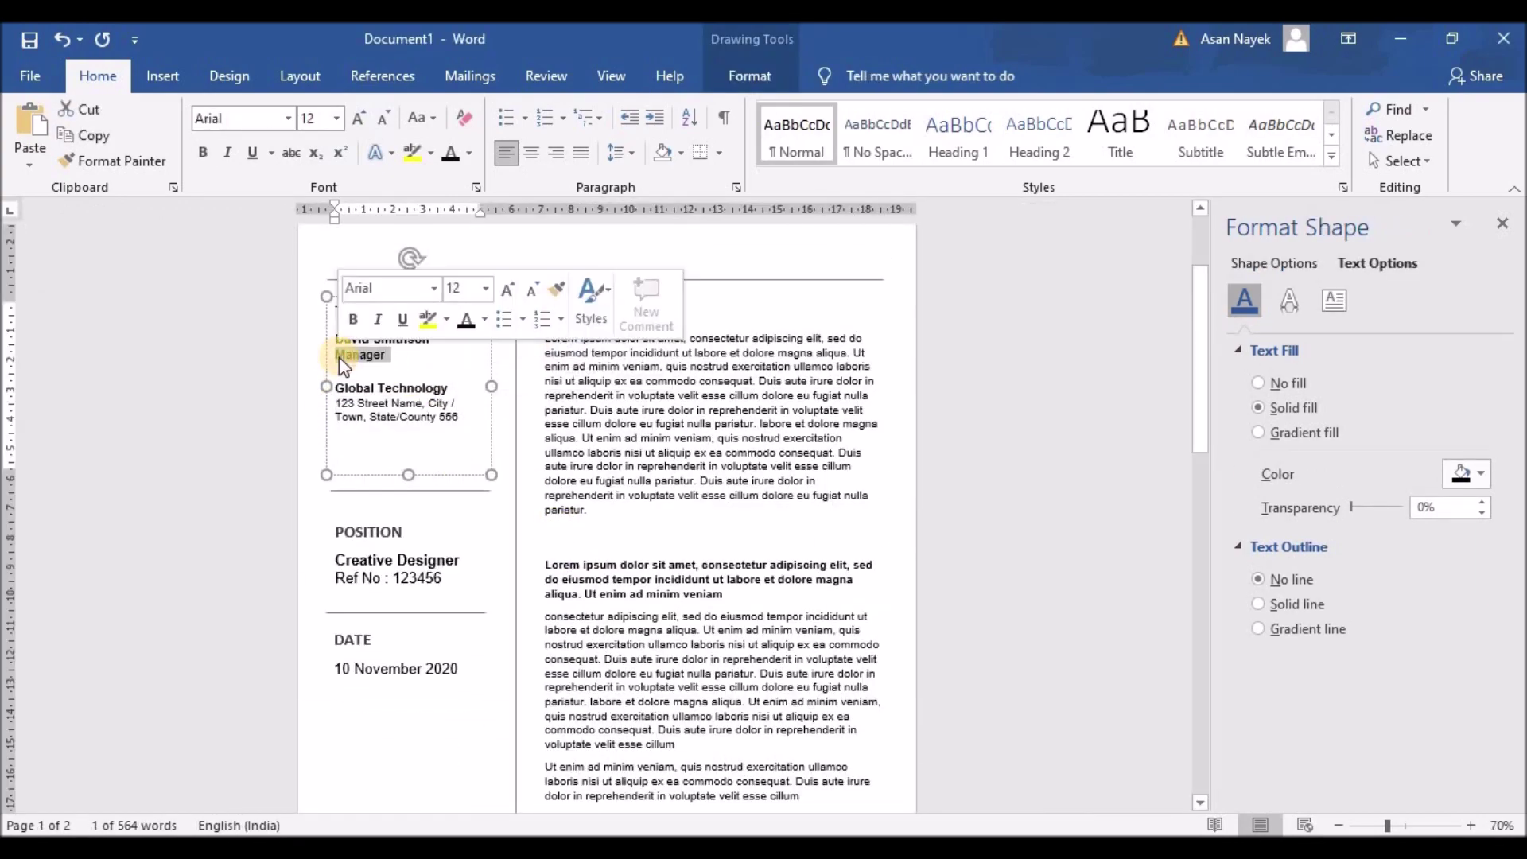
pyautogui.moveTo(450, 579); pyautogui.dragTo(369, 570)
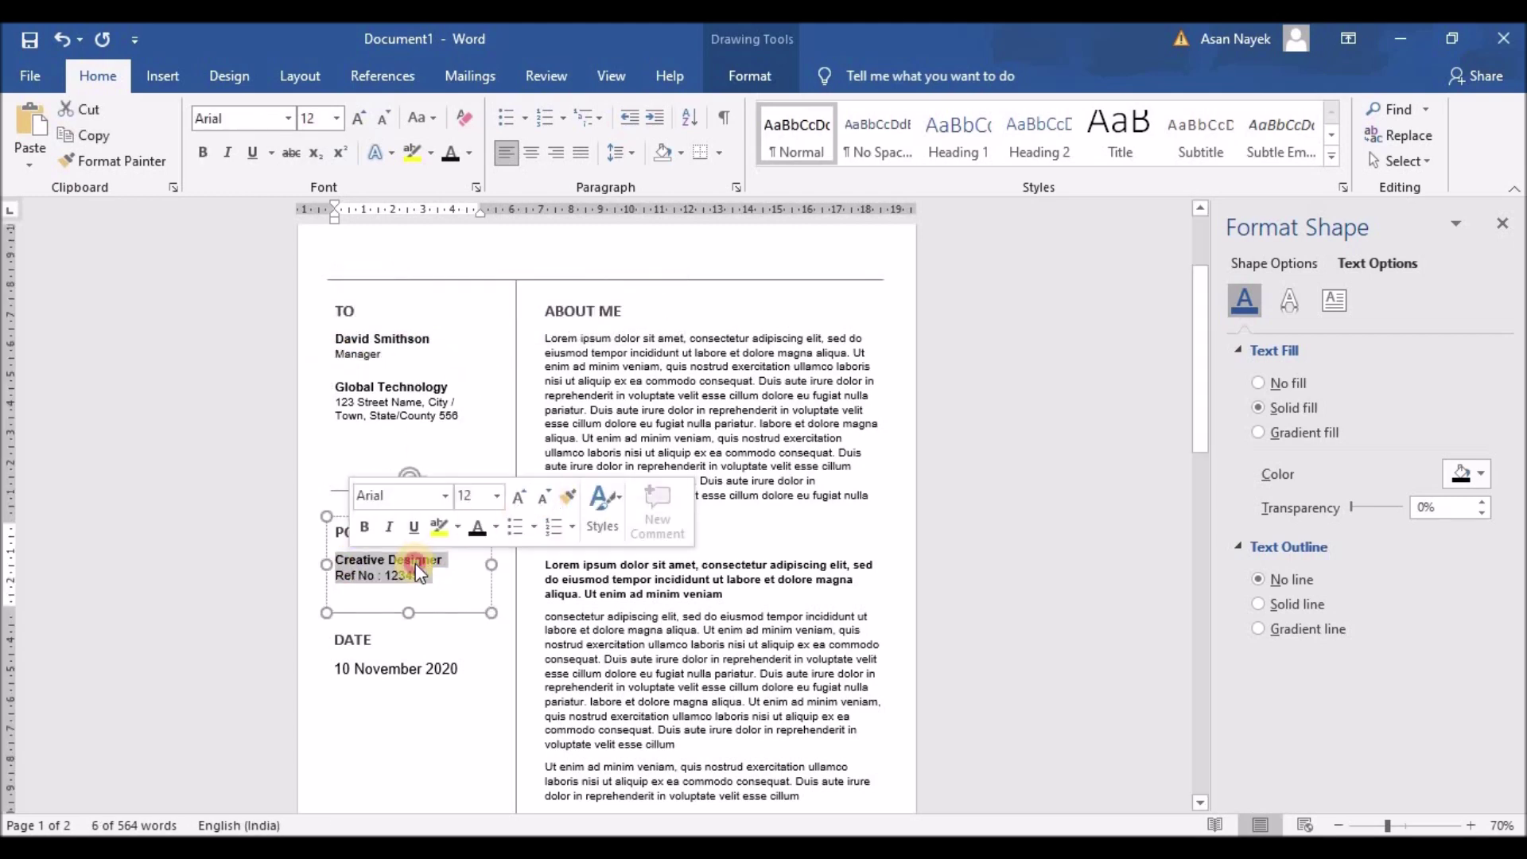
pyautogui.click(544, 497)
# Decrease the font size of the date text in the left column
pyautogui.moveTo(459, 670); pyautogui.dragTo(334, 670)
pyautogui.click(534, 589)
pyautogui.scroll(-3, 482, 517)
pyautogui.click(482, 517)
# Check the resume page's Contact text box, then return to the cover letter
pyautogui.scroll(-3, 482, 517)
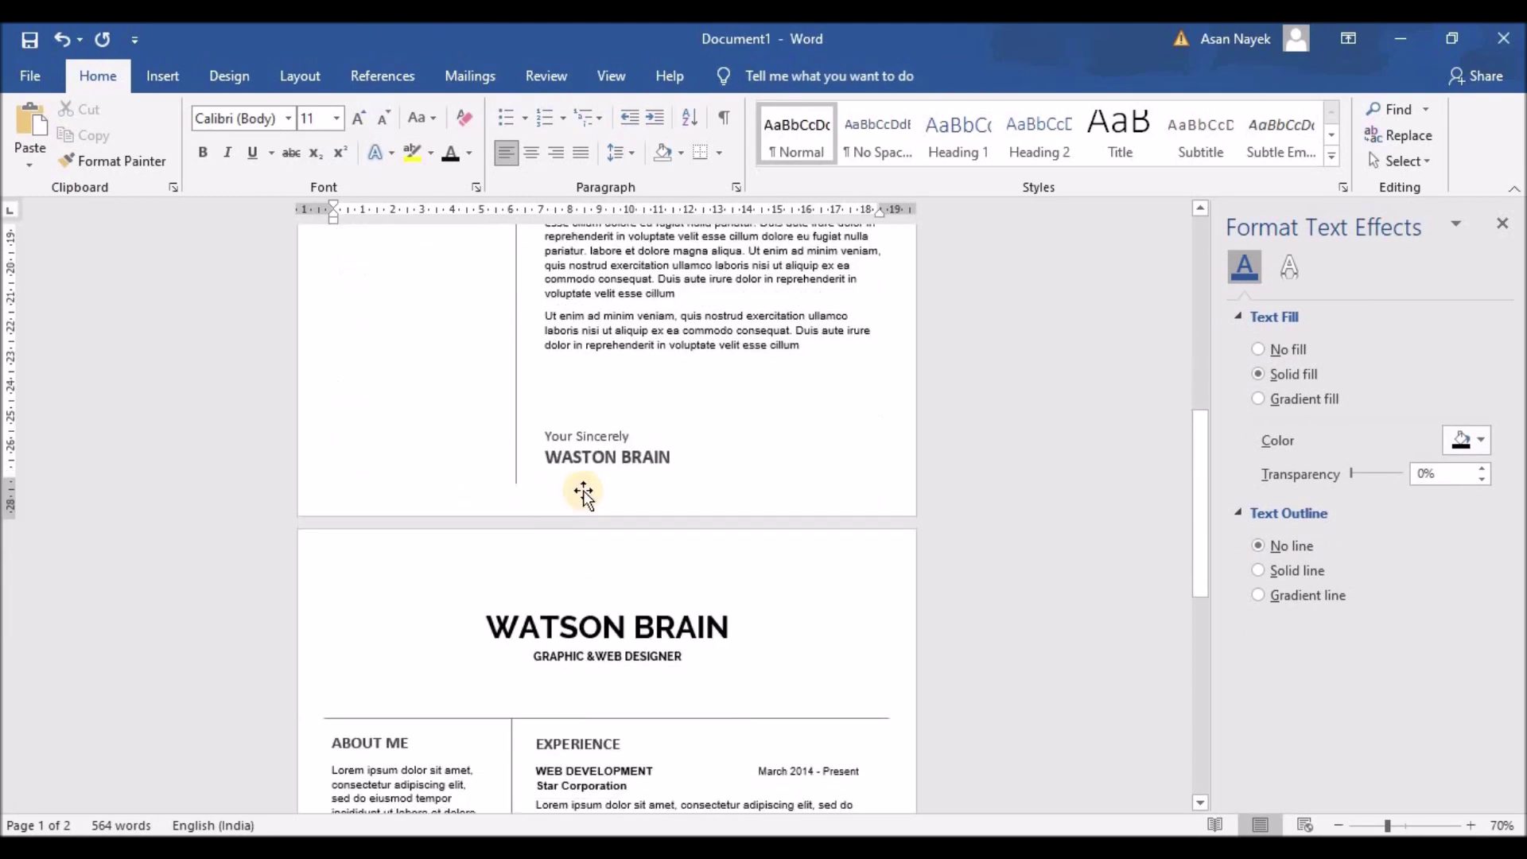
pyautogui.scroll(-10, 462, 468)
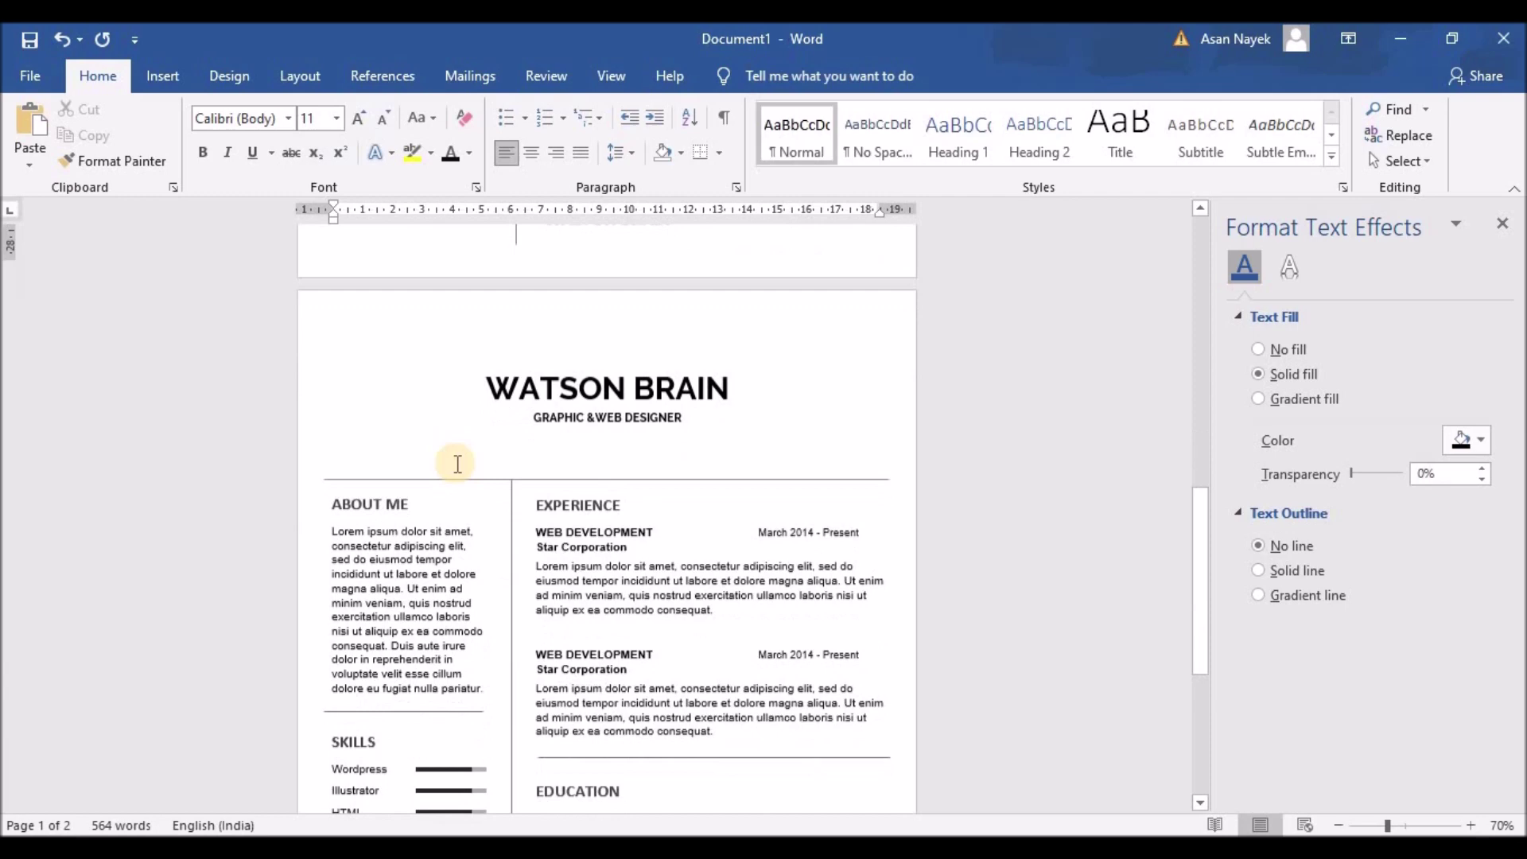
pyautogui.scroll(-1, 458, 464)
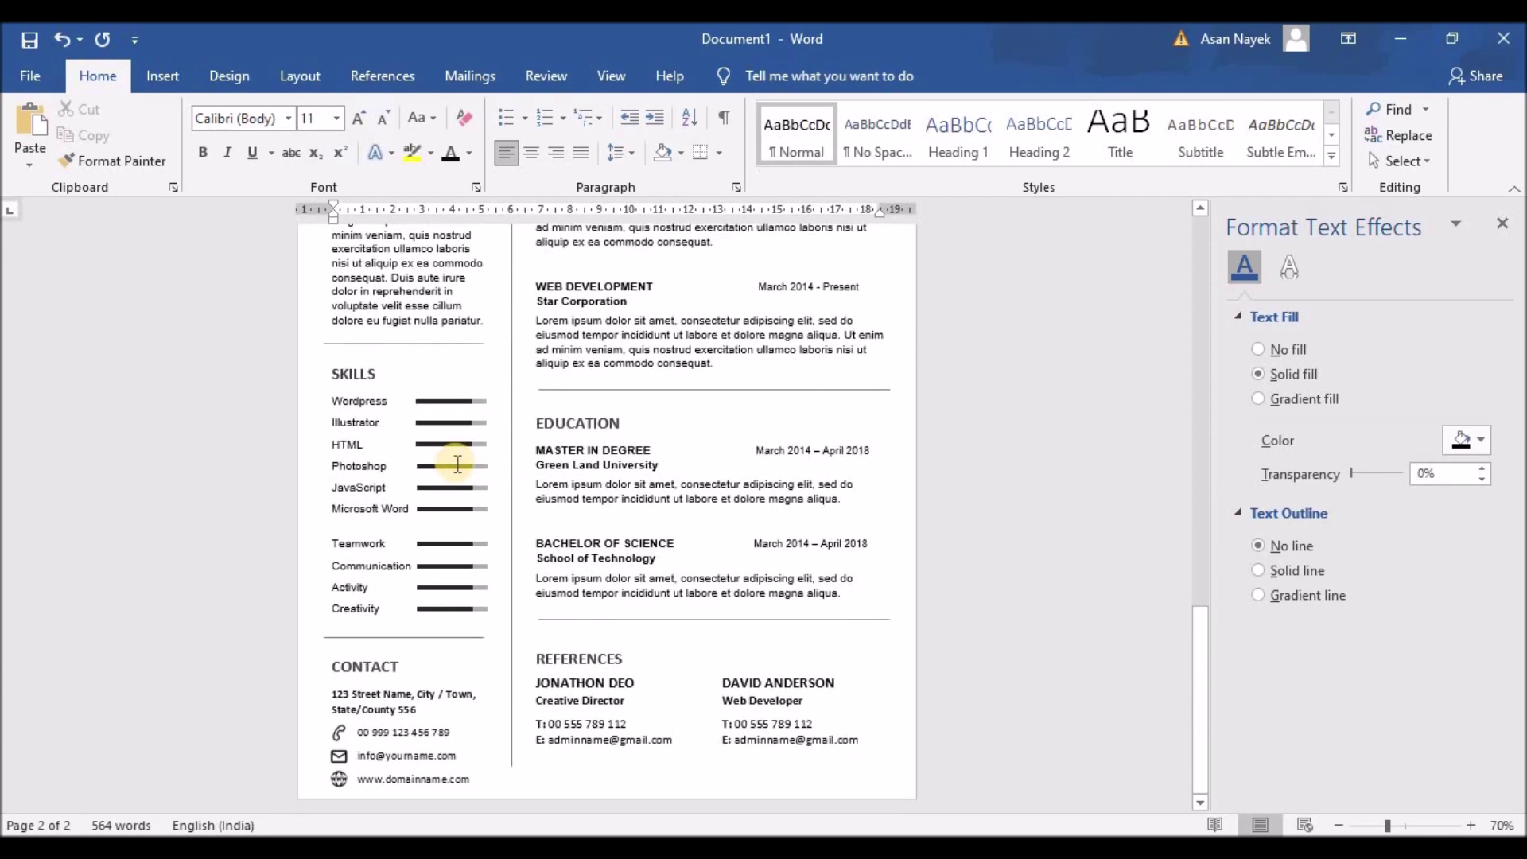
pyautogui.click(443, 717)
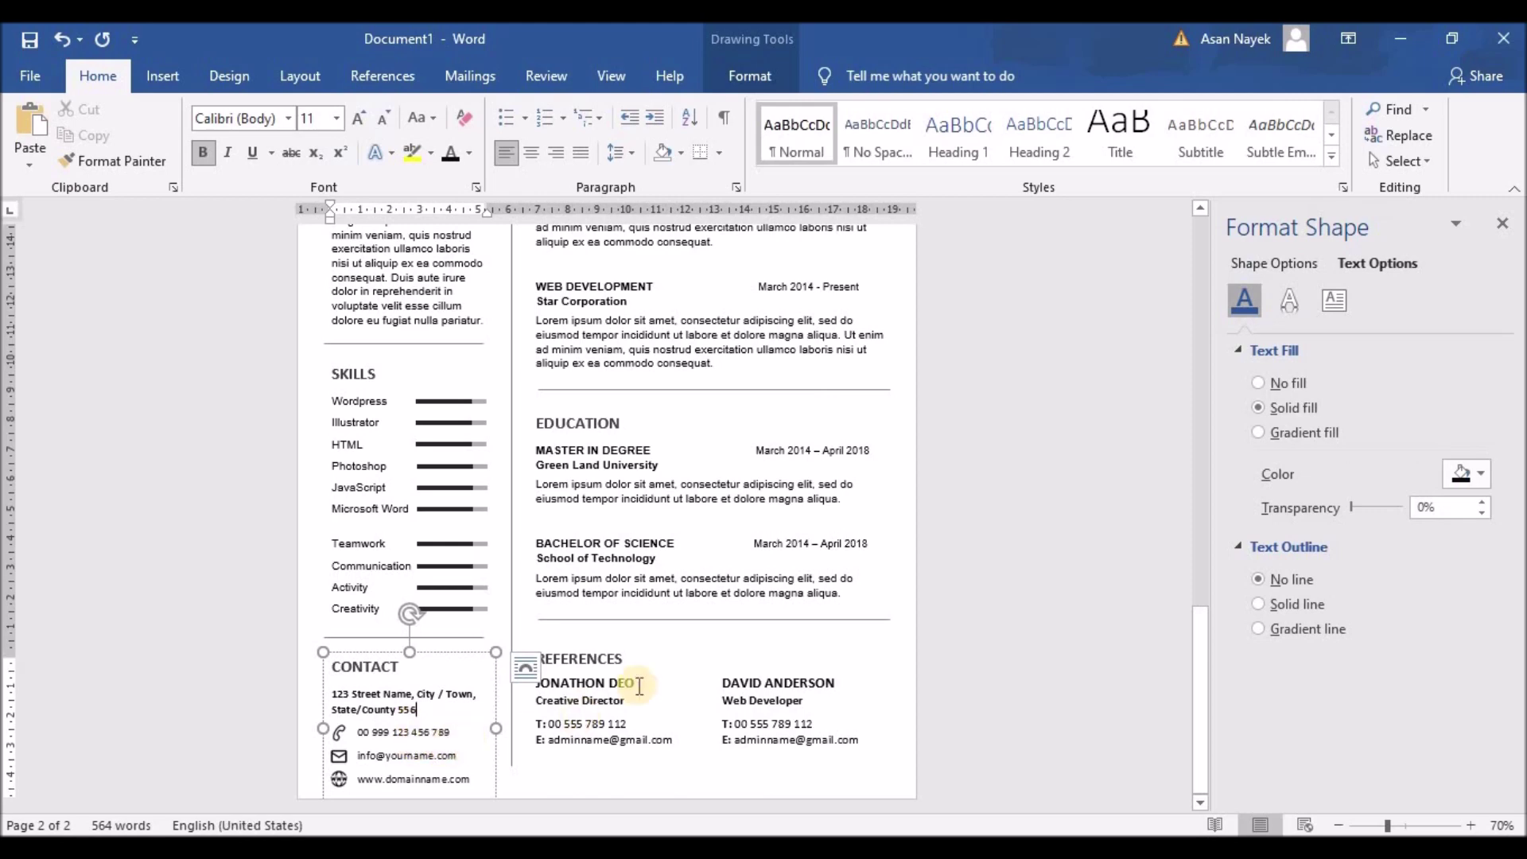
pyautogui.scroll(20, 736, 621)
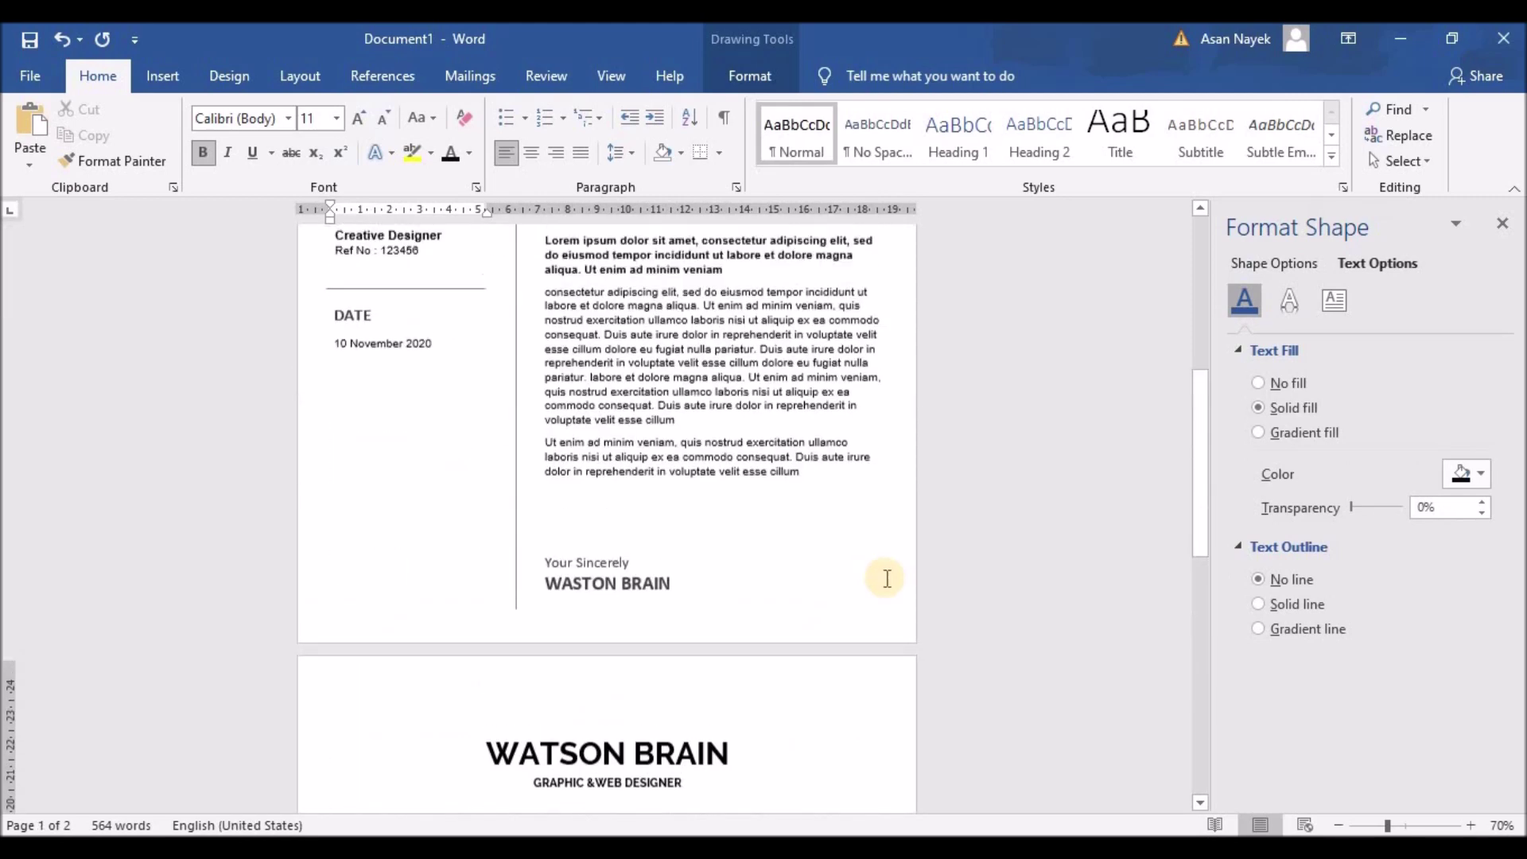
pyautogui.scroll(3, 879, 586)
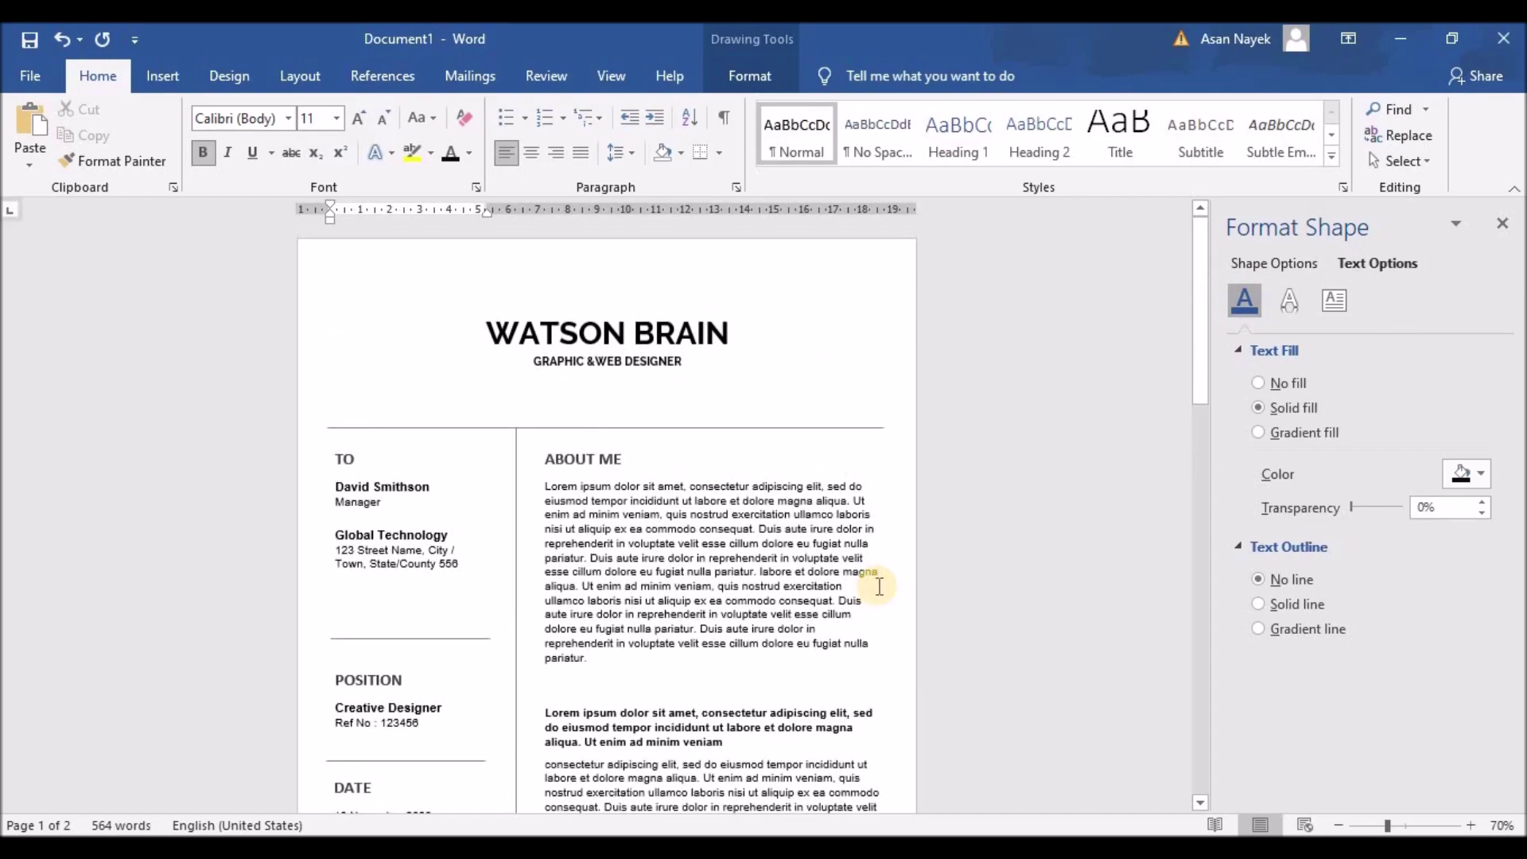